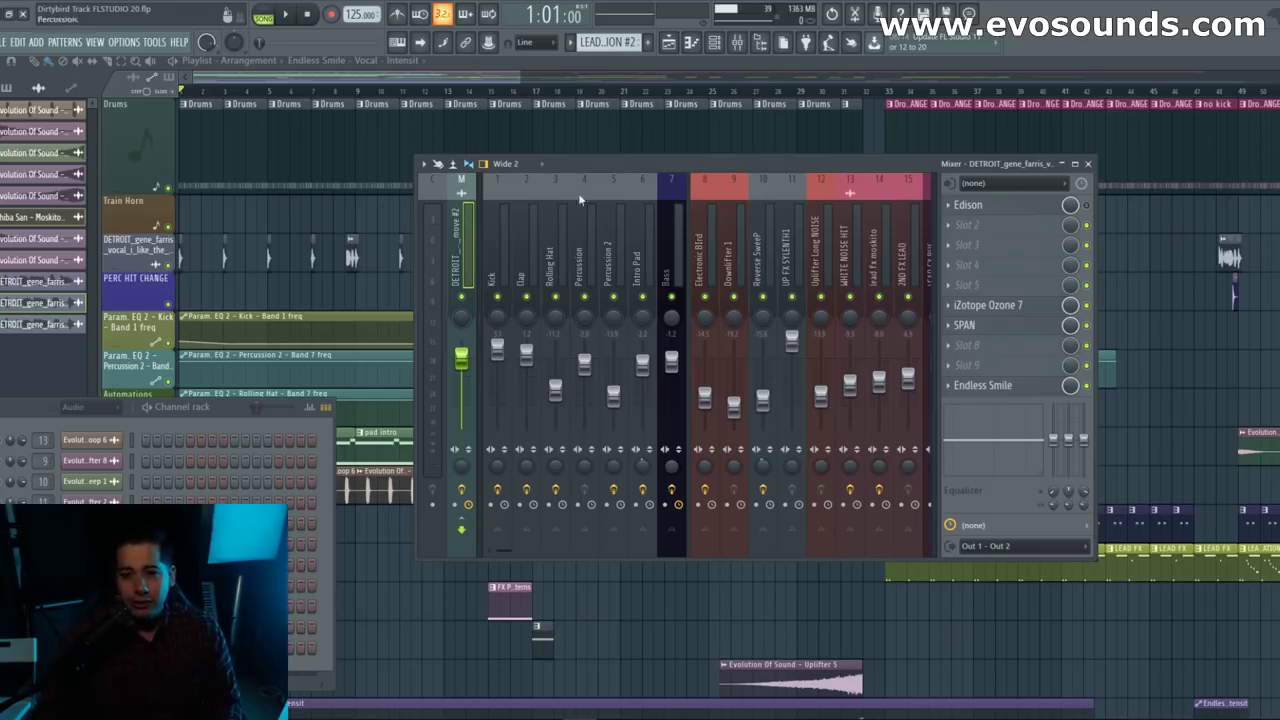
Step: Check the iZotope Ozone 7 plugin on the master mixer track and delete it from its effect slot
{"action": "left_click_drag", "start_coordinate": [572, 163], "coordinate": [554, 173]}
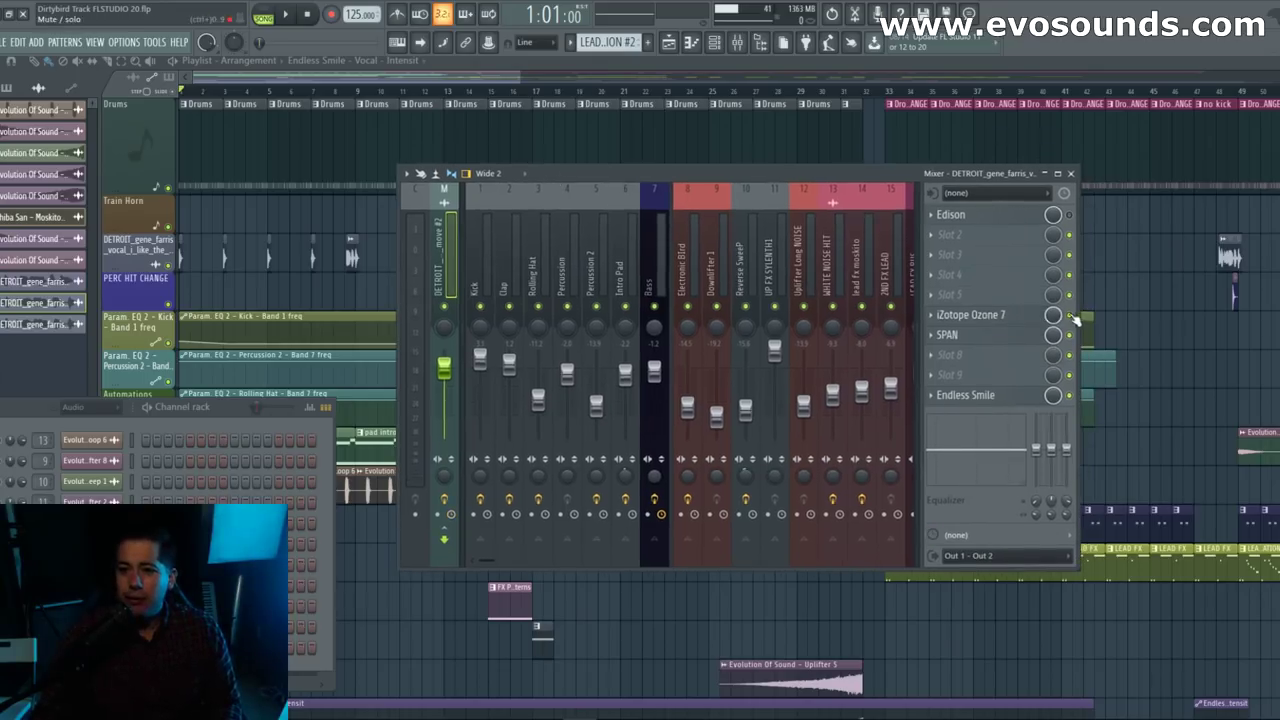
{"action": "left_click", "coordinate": [972, 316]}
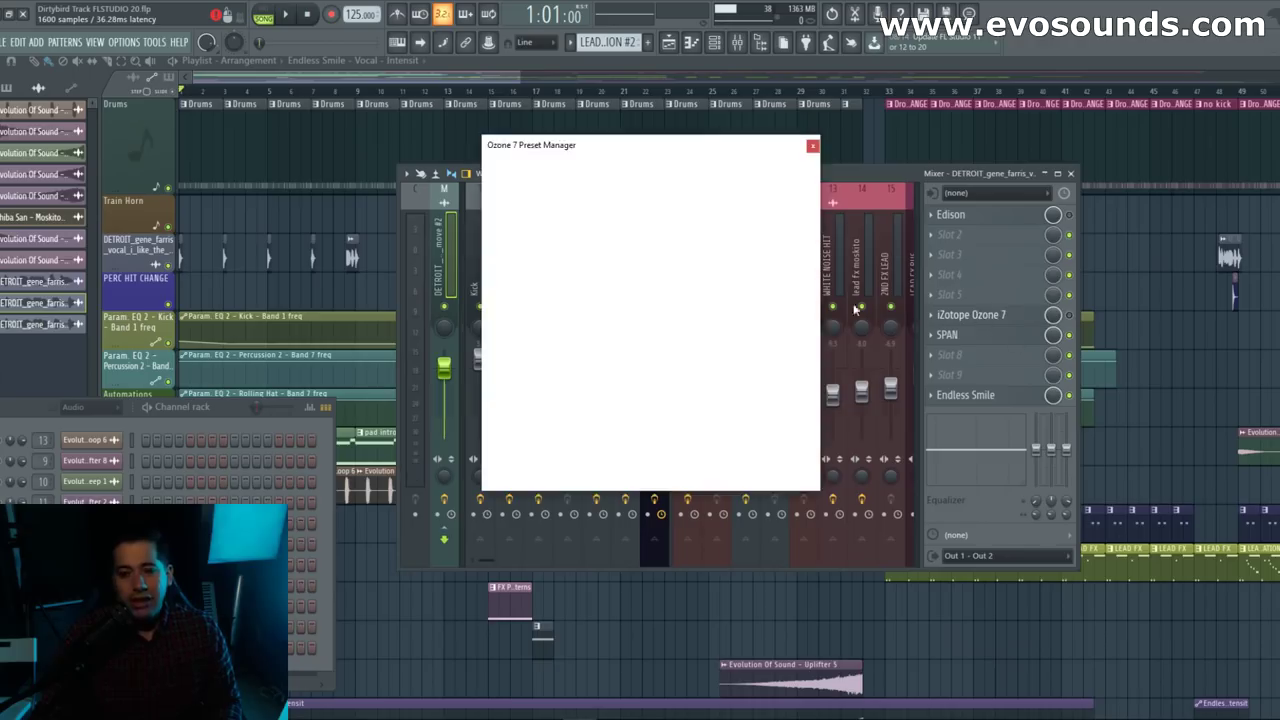
{"action": "left_click_drag", "start_coordinate": [756, 200], "coordinate": [785, 170]}
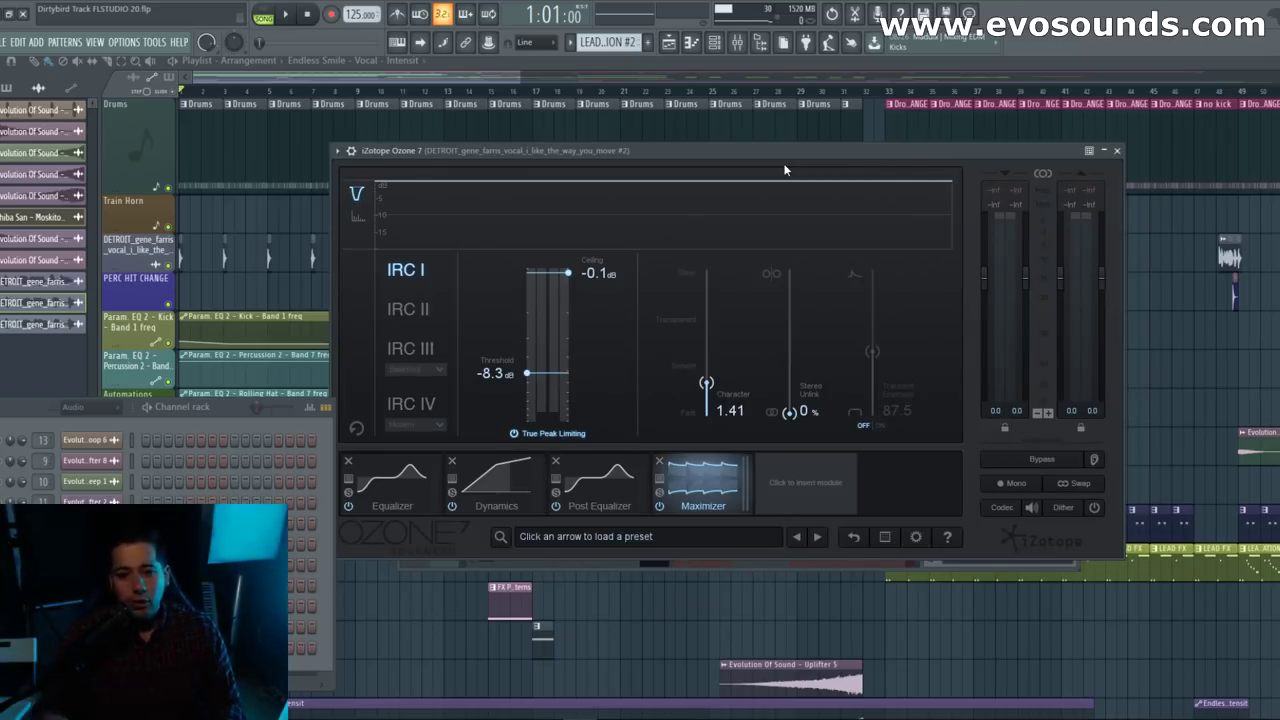
{"action": "left_click", "coordinate": [1117, 151]}
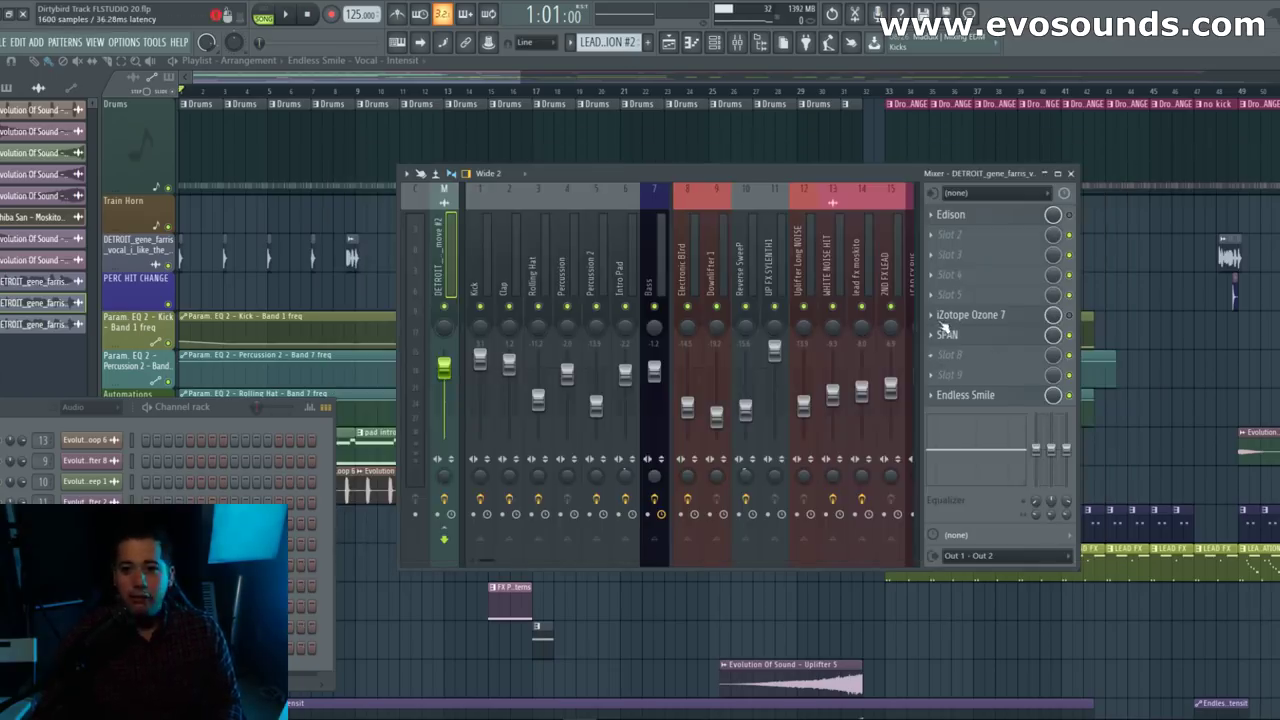
{"action": "left_click", "coordinate": [932, 316]}
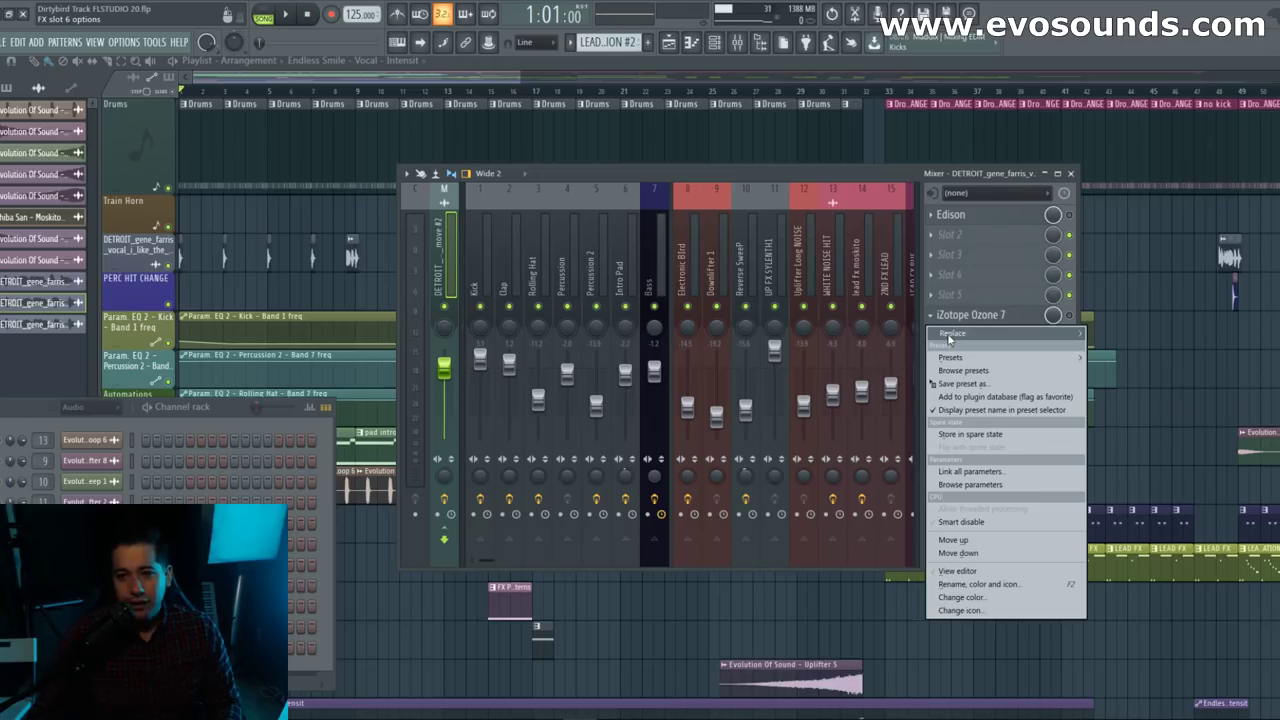
{"action": "mouse_move", "coordinate": [945, 336]}
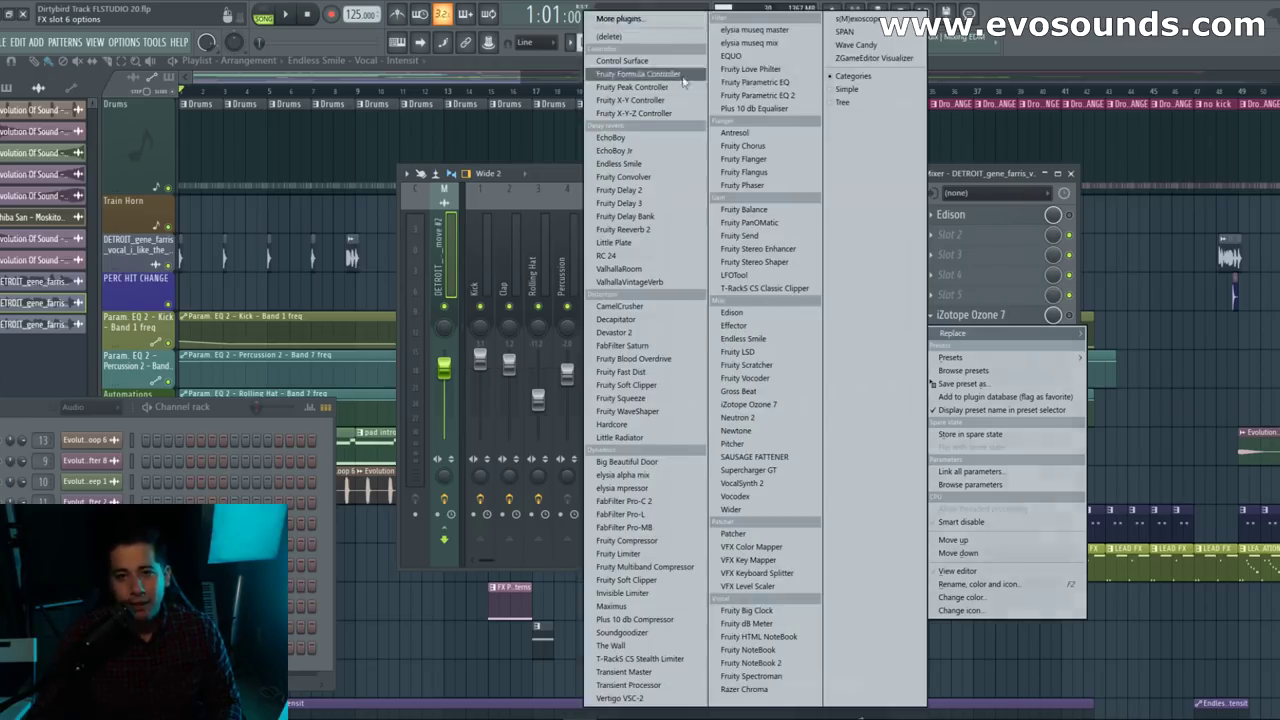
{"action": "left_click", "coordinate": [639, 39]}
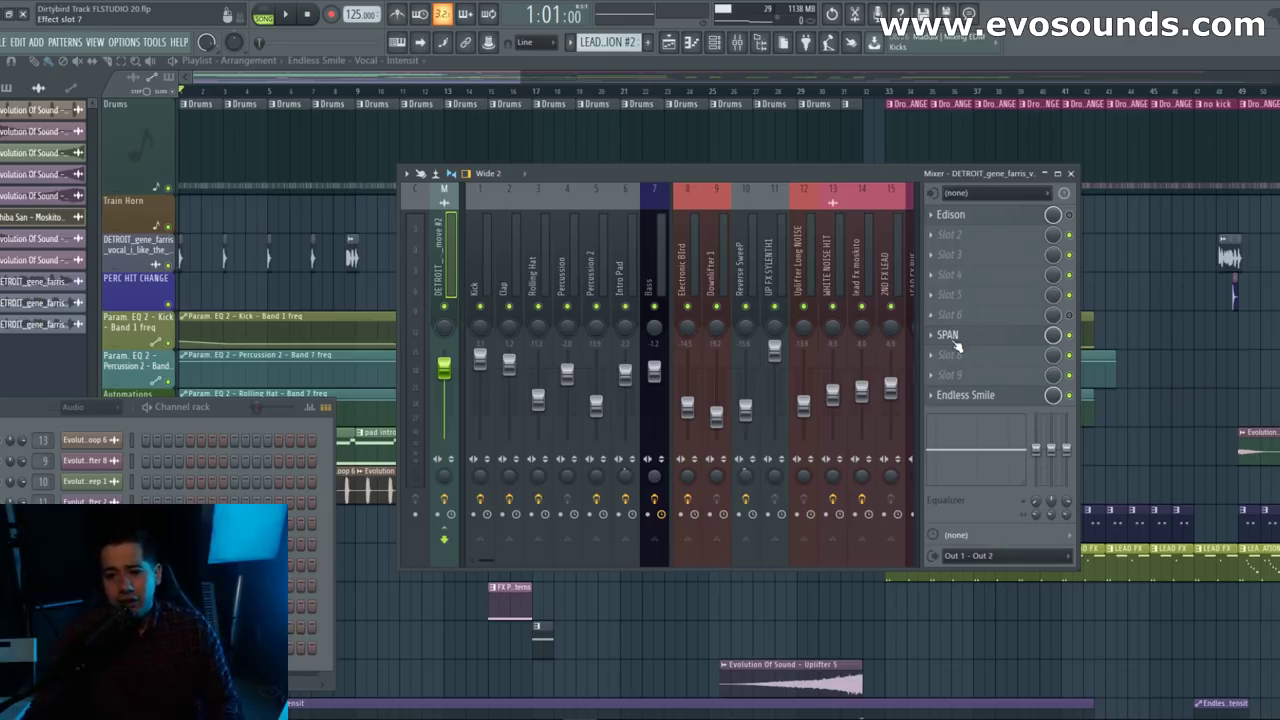
Step: Hide the mixer and show the Browser beside the playlist
{"action": "left_click_drag", "start_coordinate": [771, 178], "coordinate": [837, 179]}
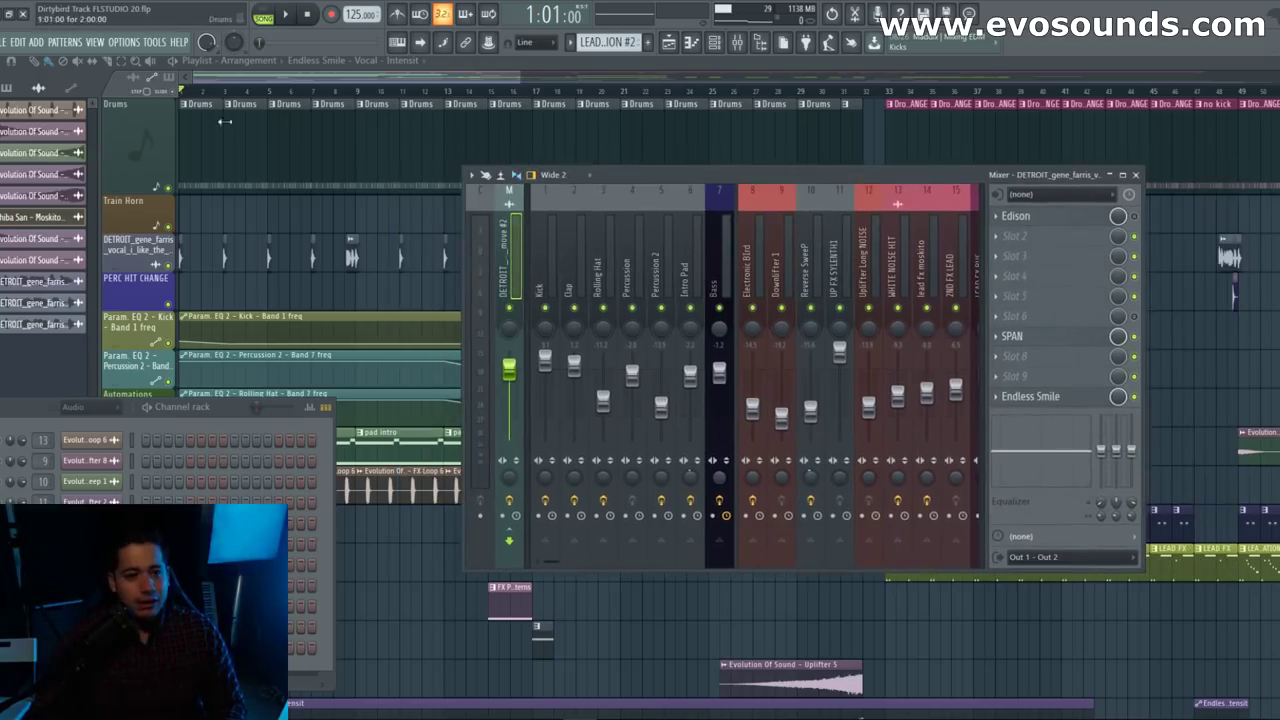
{"action": "left_click", "coordinate": [999, 379]}
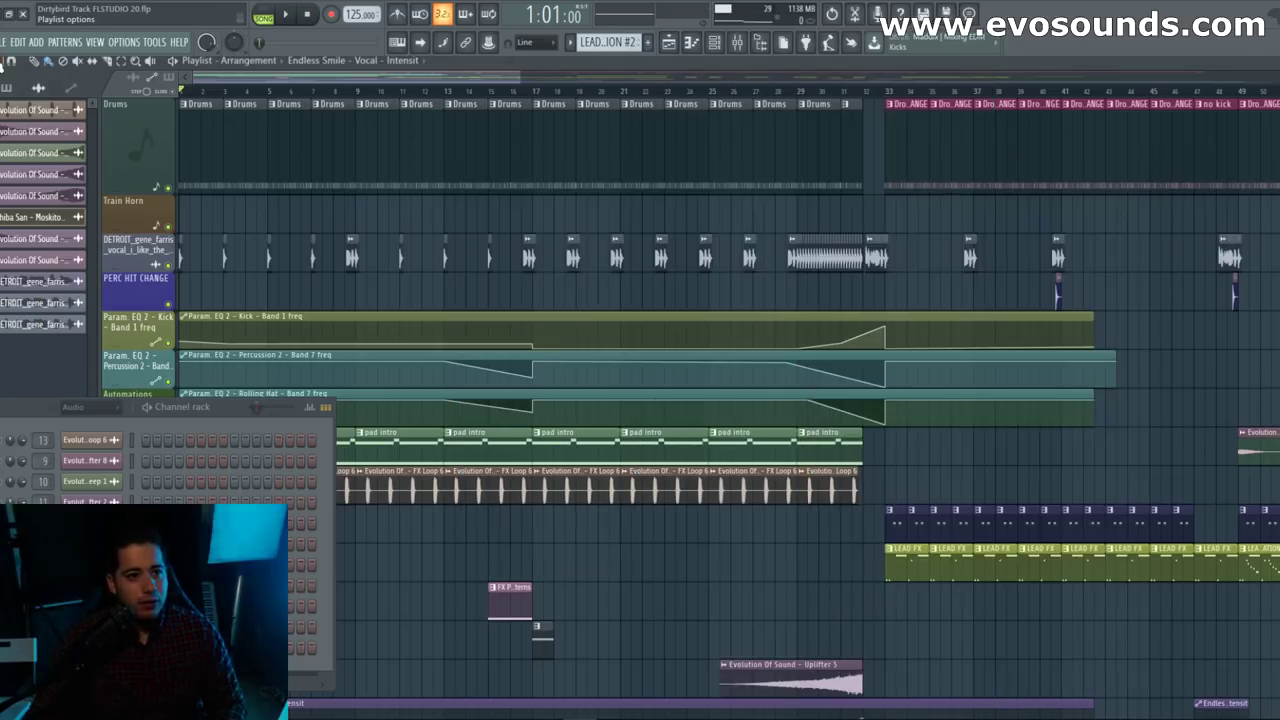
{"action": "left_click", "coordinate": [2, 62]}
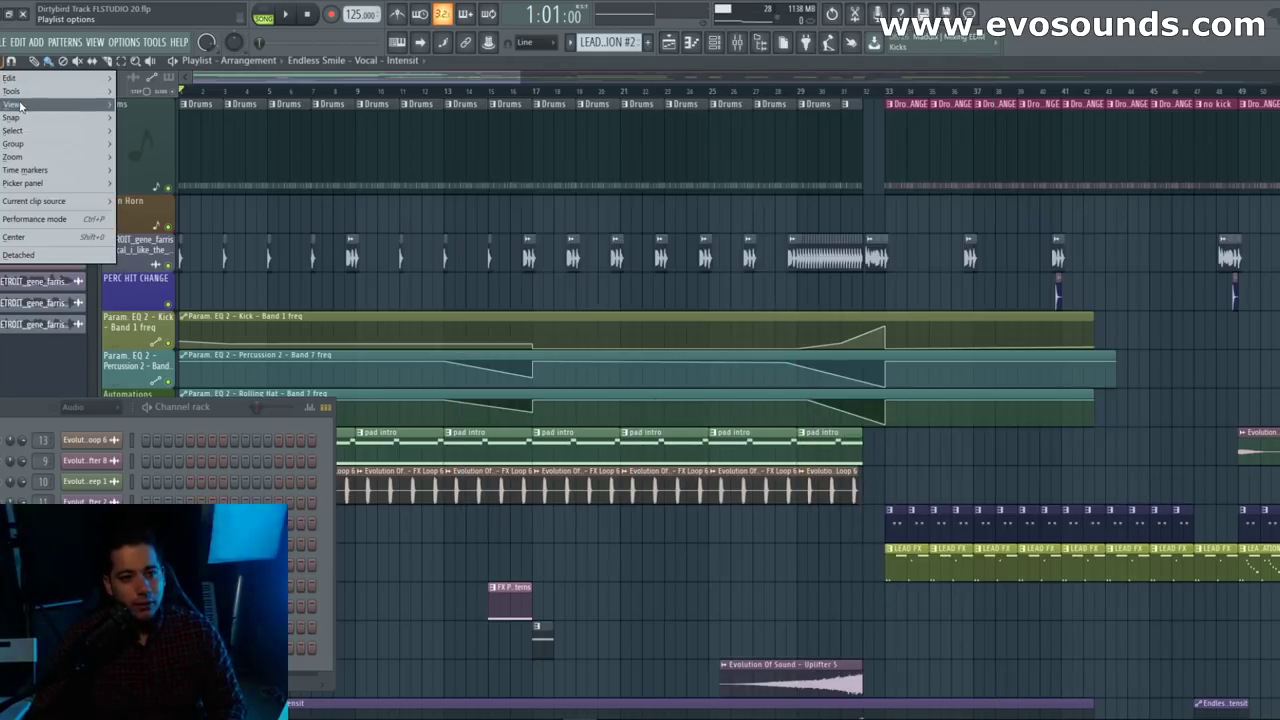
{"action": "left_click", "coordinate": [49, 107]}
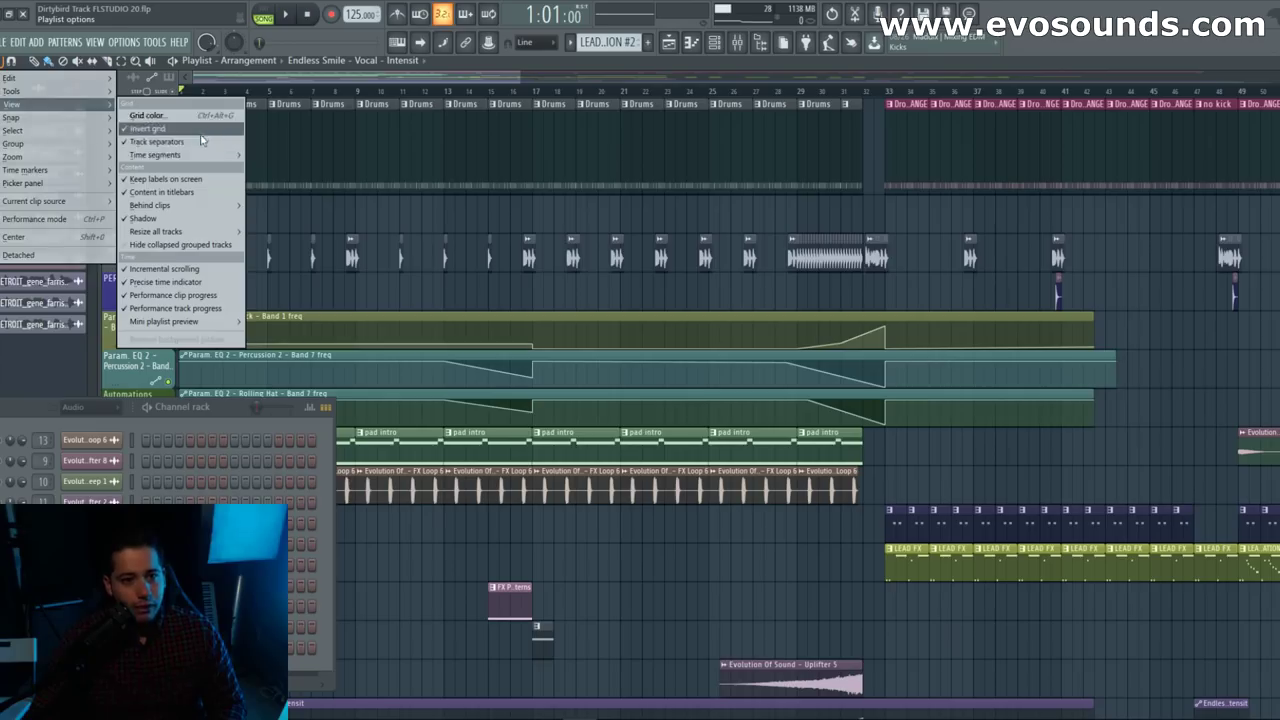
{"action": "left_click", "coordinate": [95, 42]}
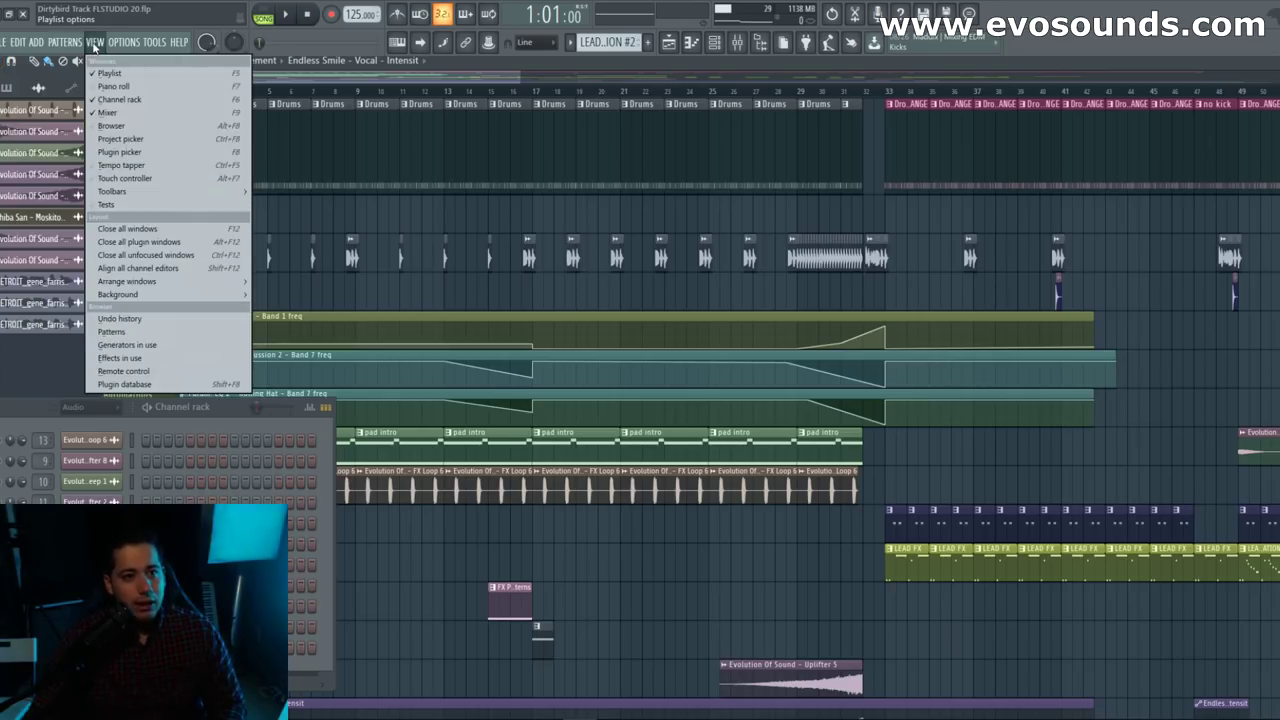
{"action": "left_click", "coordinate": [145, 127]}
Step: Find the REFERENCE [64bit] plugin in the Browser and load it into effect slot 9 of the master mixer track
{"action": "scroll", "coordinate": [100, 250], "scroll_direction": "down", "scroll_amount": 10}
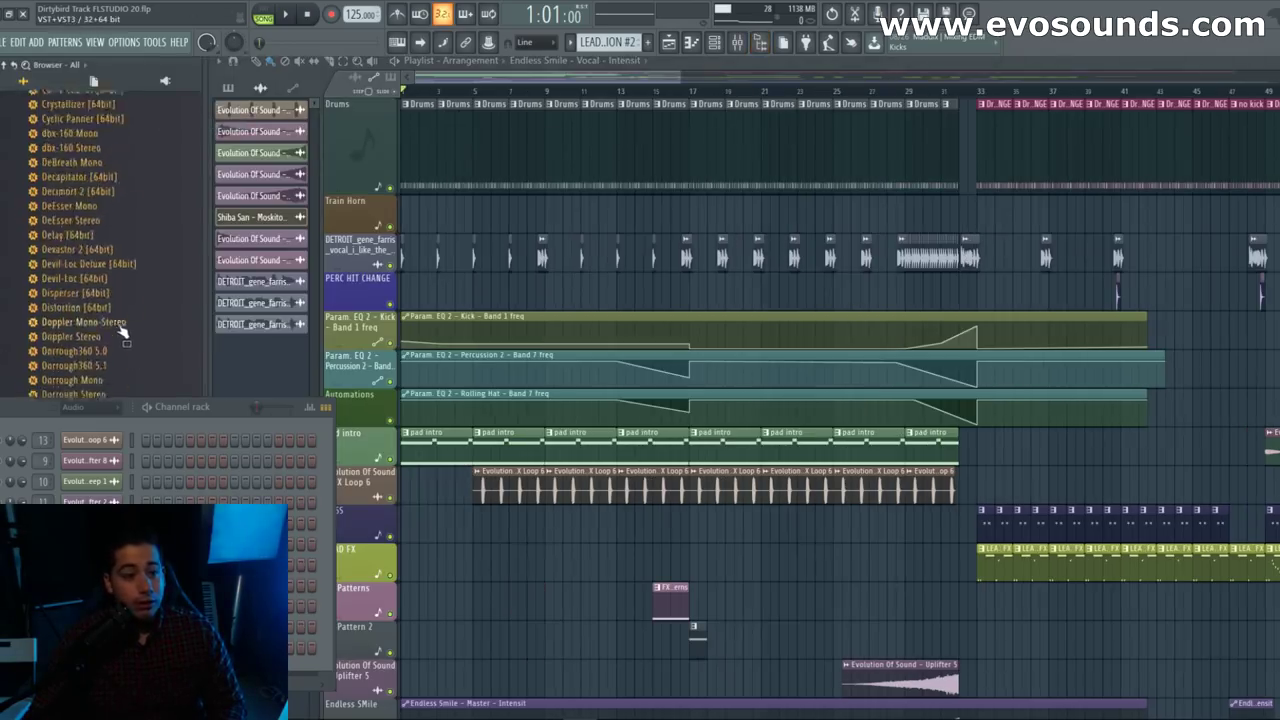
{"action": "left_click_drag", "start_coordinate": [73, 401], "coordinate": [427, 336]}
{"action": "scroll", "coordinate": [110, 468], "scroll_direction": "down", "scroll_amount": 15}
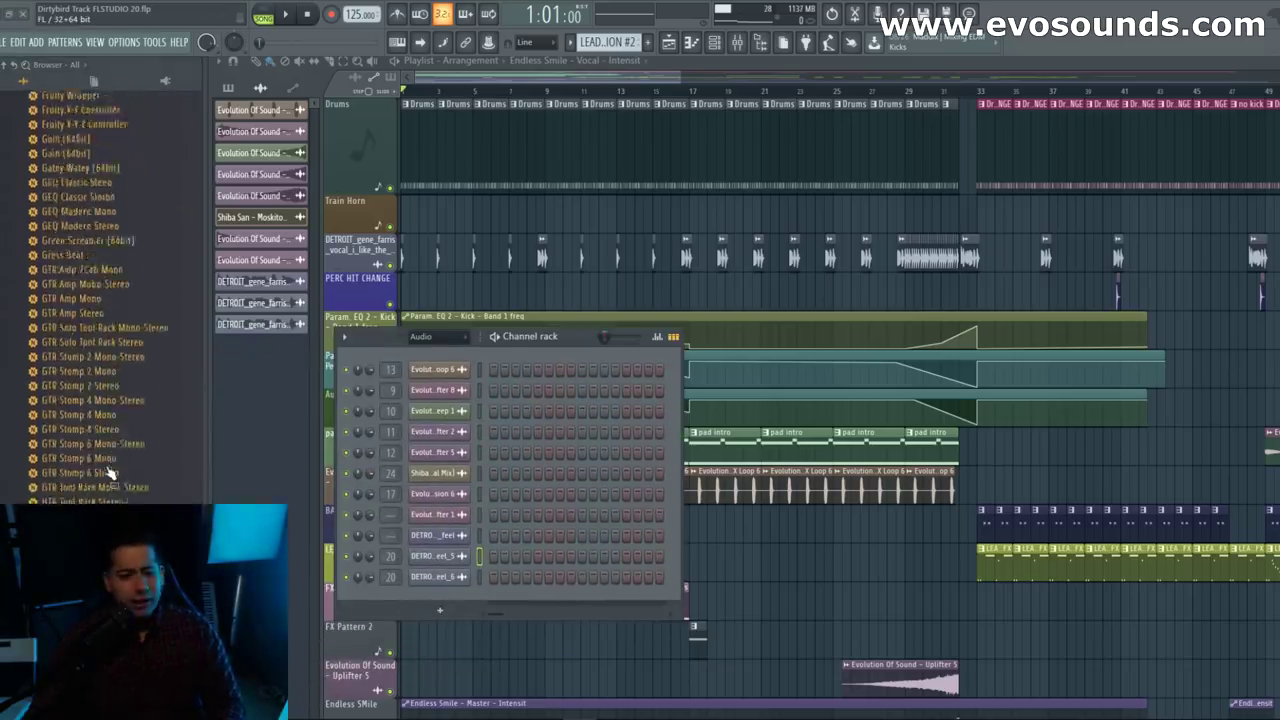
{"action": "scroll", "coordinate": [110, 467], "scroll_direction": "down", "scroll_amount": 20}
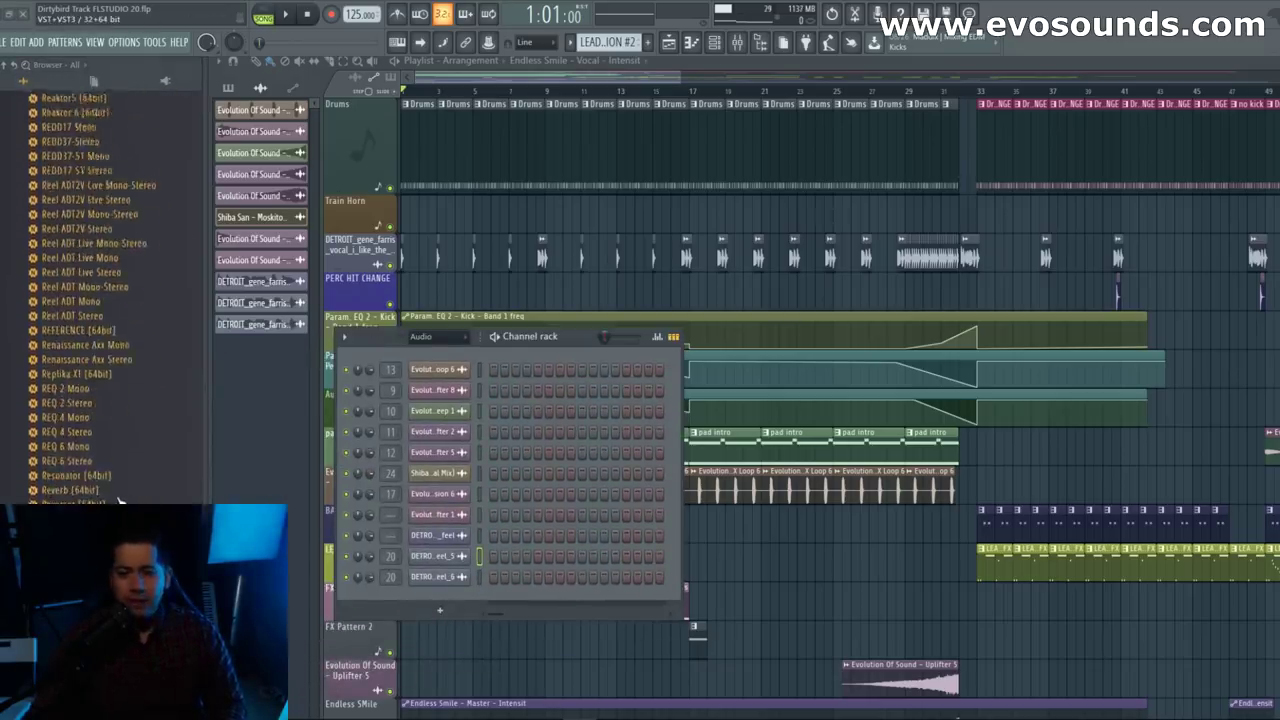
{"action": "scroll", "coordinate": [110, 300], "scroll_direction": "up", "scroll_amount": 10}
{"action": "scroll", "coordinate": [120, 496], "scroll_direction": "up", "scroll_amount": 6}
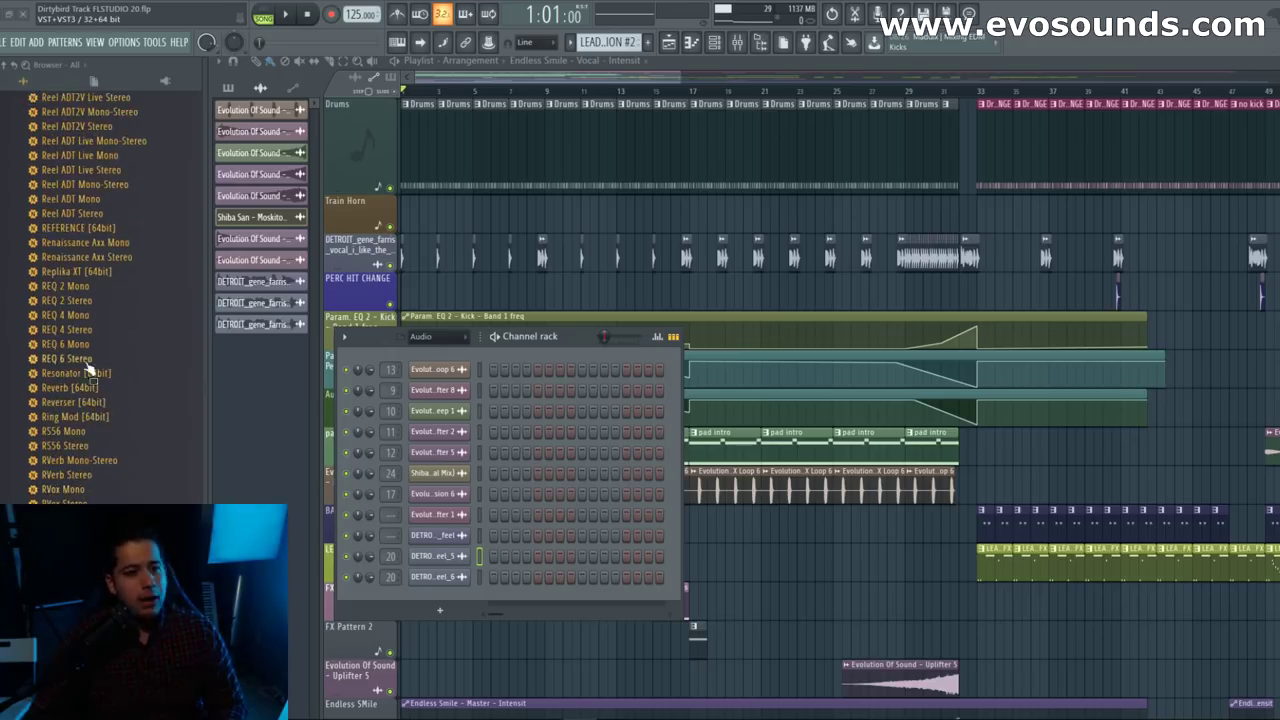
{"action": "scroll", "coordinate": [80, 360], "scroll_direction": "up", "scroll_amount": 4}
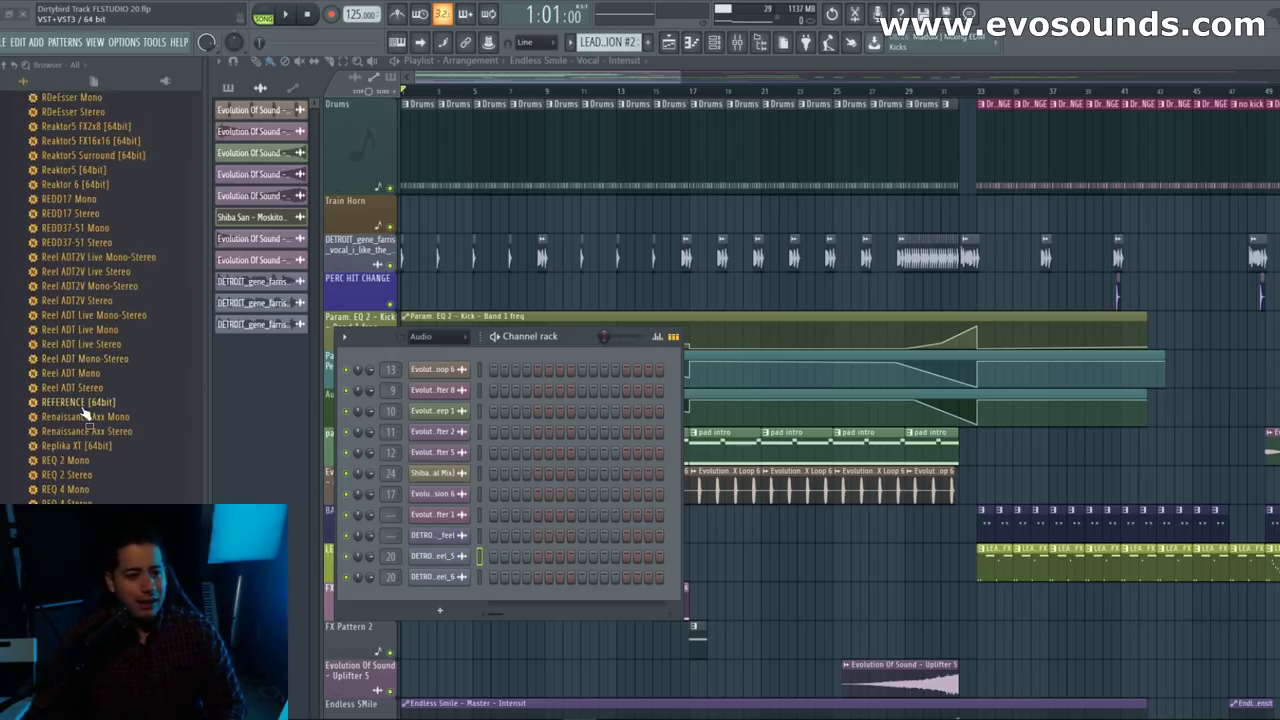
{"action": "left_click", "coordinate": [737, 42]}
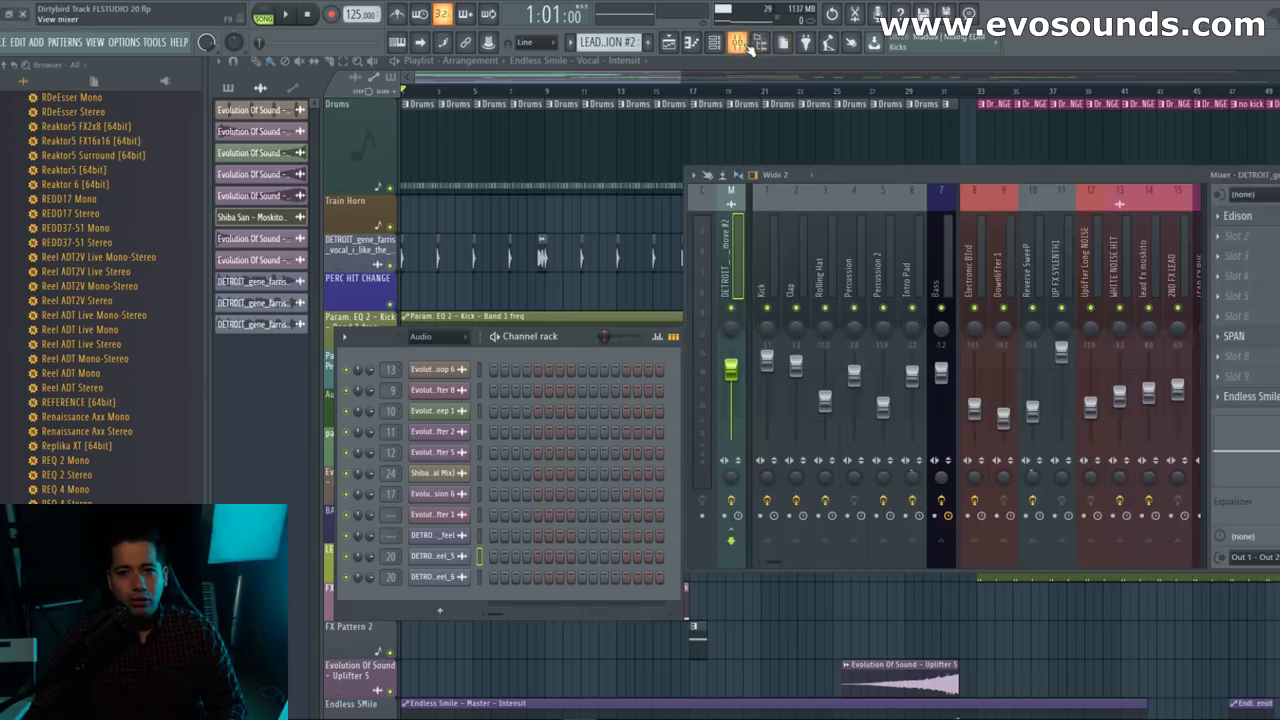
{"action": "left_click_drag", "start_coordinate": [814, 180], "coordinate": [594, 195]}
{"action": "left_click_drag", "start_coordinate": [78, 402], "coordinate": [991, 391]}
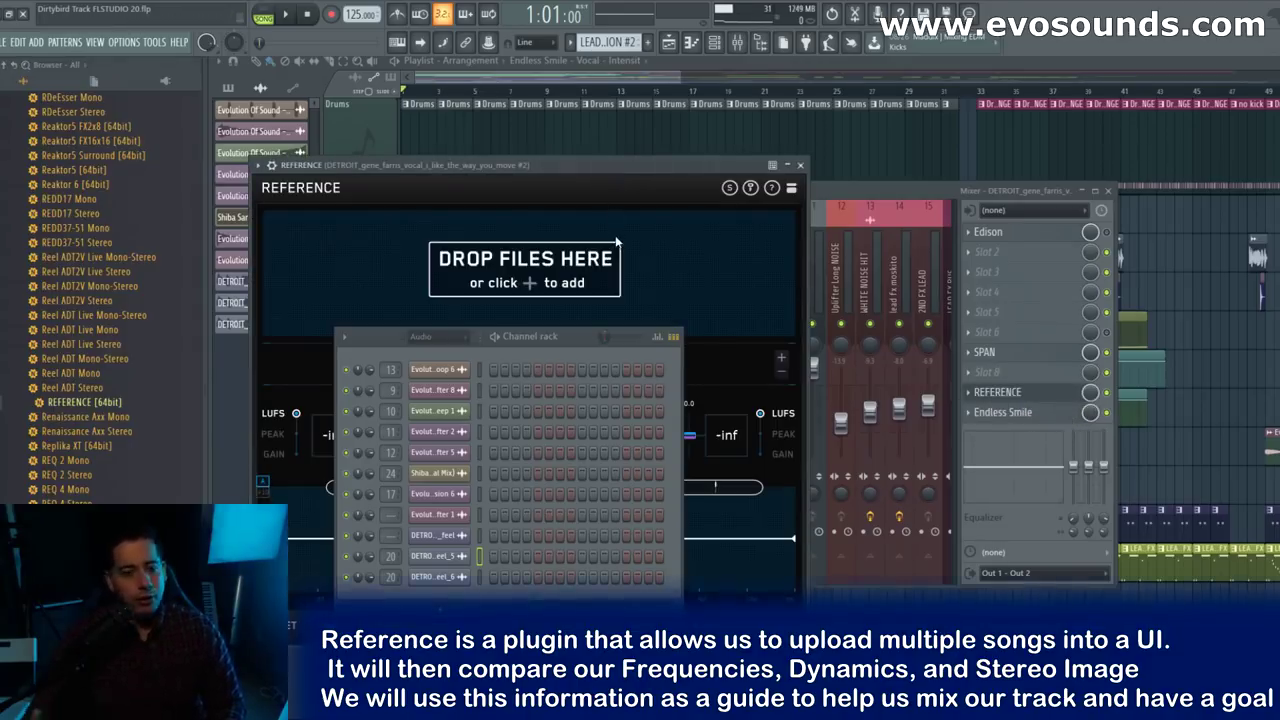
Step: Load the Shiba San - Moskito (Original Mix) track from the playlist into the REFERENCE plugin
{"action": "left_click_drag", "start_coordinate": [683, 166], "coordinate": [851, 158]}
{"action": "left_click_drag", "start_coordinate": [745, 163], "coordinate": [825, 177]}
{"action": "scroll", "coordinate": [689, 142], "scroll_direction": "up", "scroll_amount": 1}
{"action": "left_click_drag", "start_coordinate": [590, 110], "coordinate": [705, 318]}
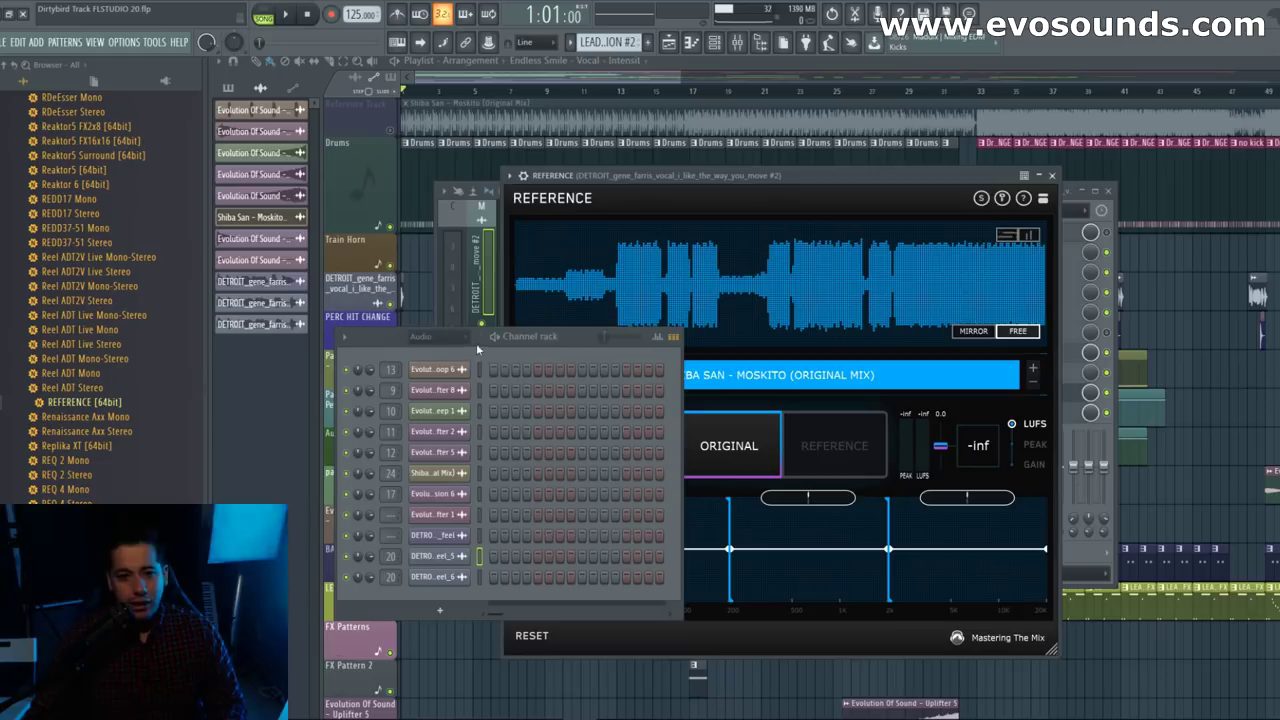
Step: Play the song from bar 1 with the REFERENCE plugin open and the Channel rack moved clear of it
{"action": "left_click", "coordinate": [405, 94]}
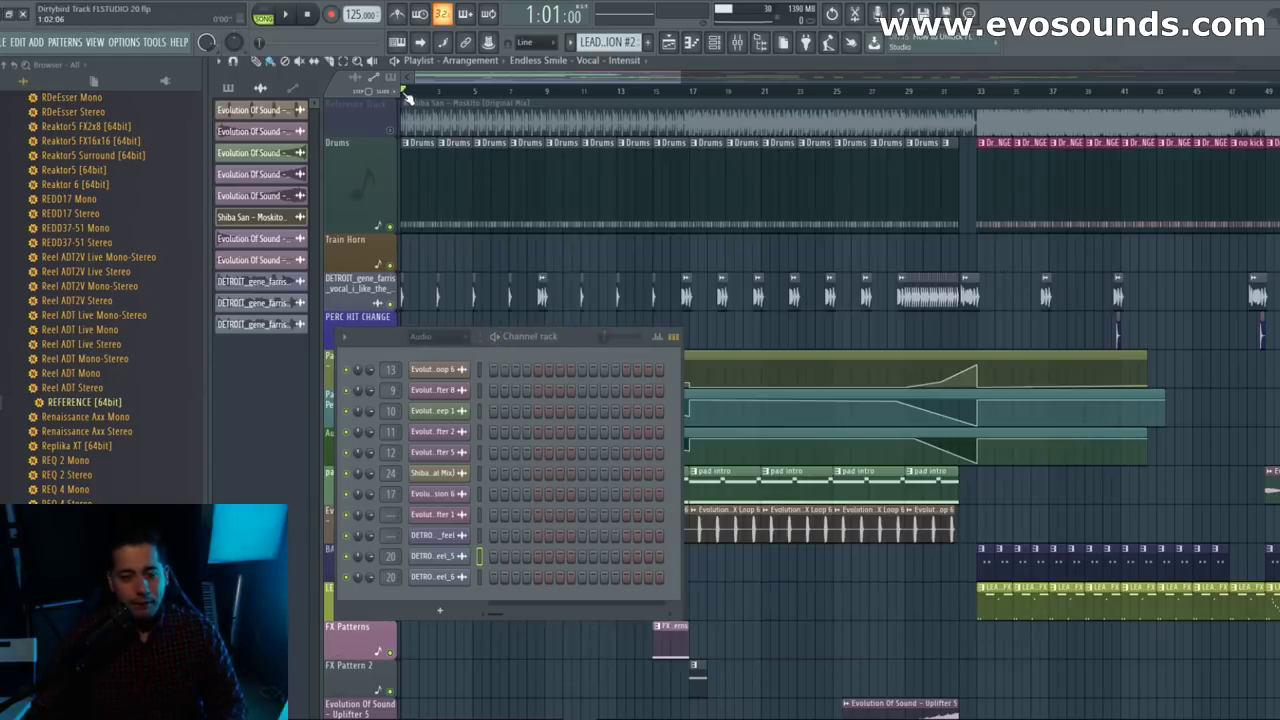
{"action": "key", "text": "space"}
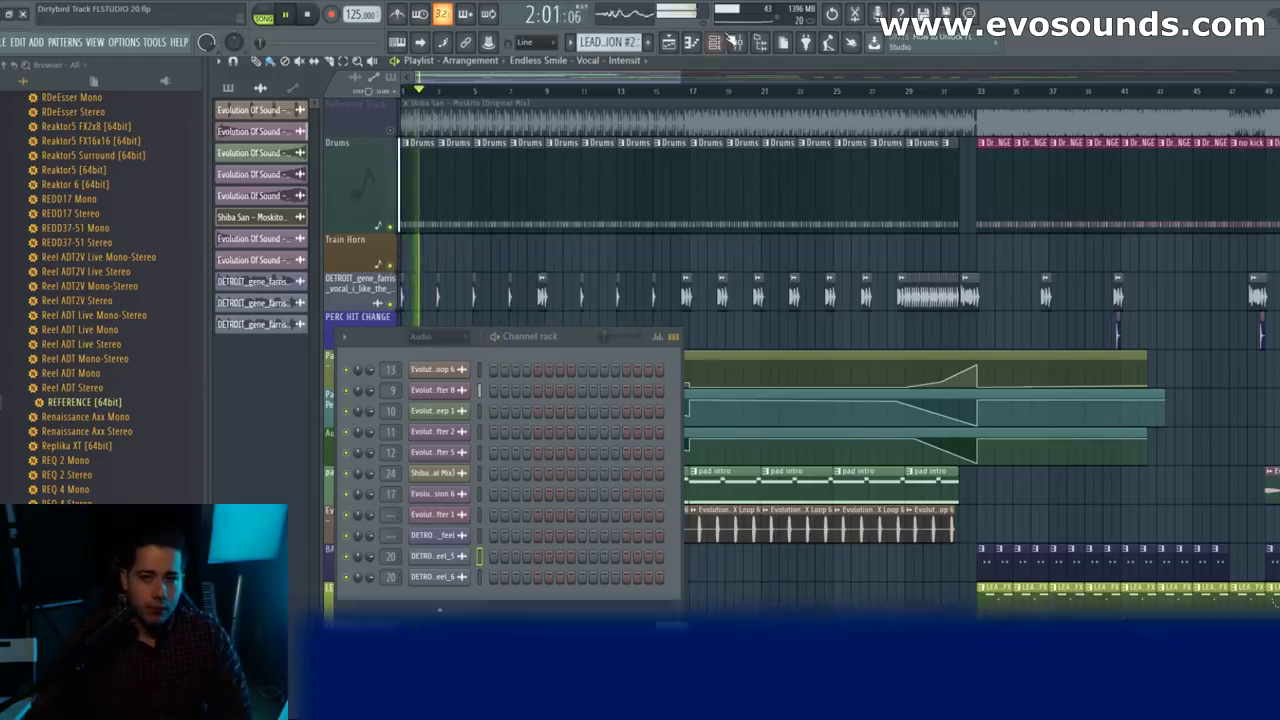
{"action": "key", "text": "F9"}
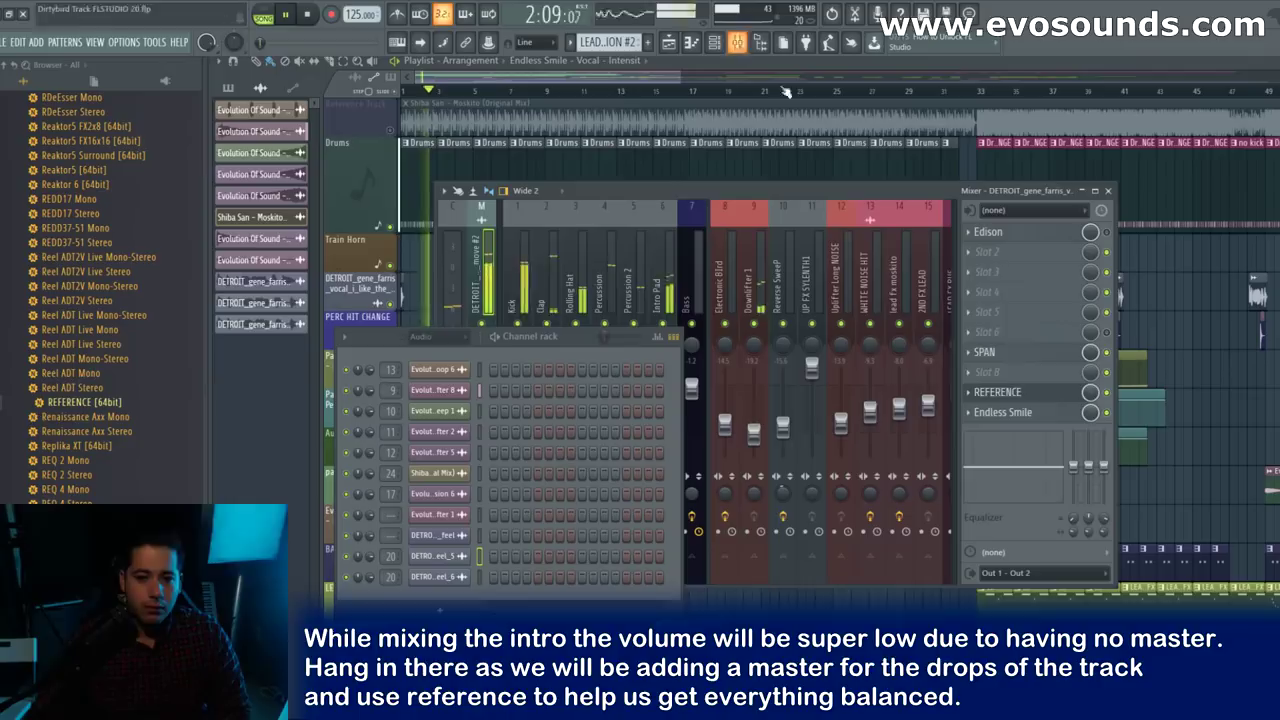
{"action": "left_click", "coordinate": [1036, 390]}
{"action": "left_click_drag", "start_coordinate": [530, 336], "coordinate": [329, 683]}
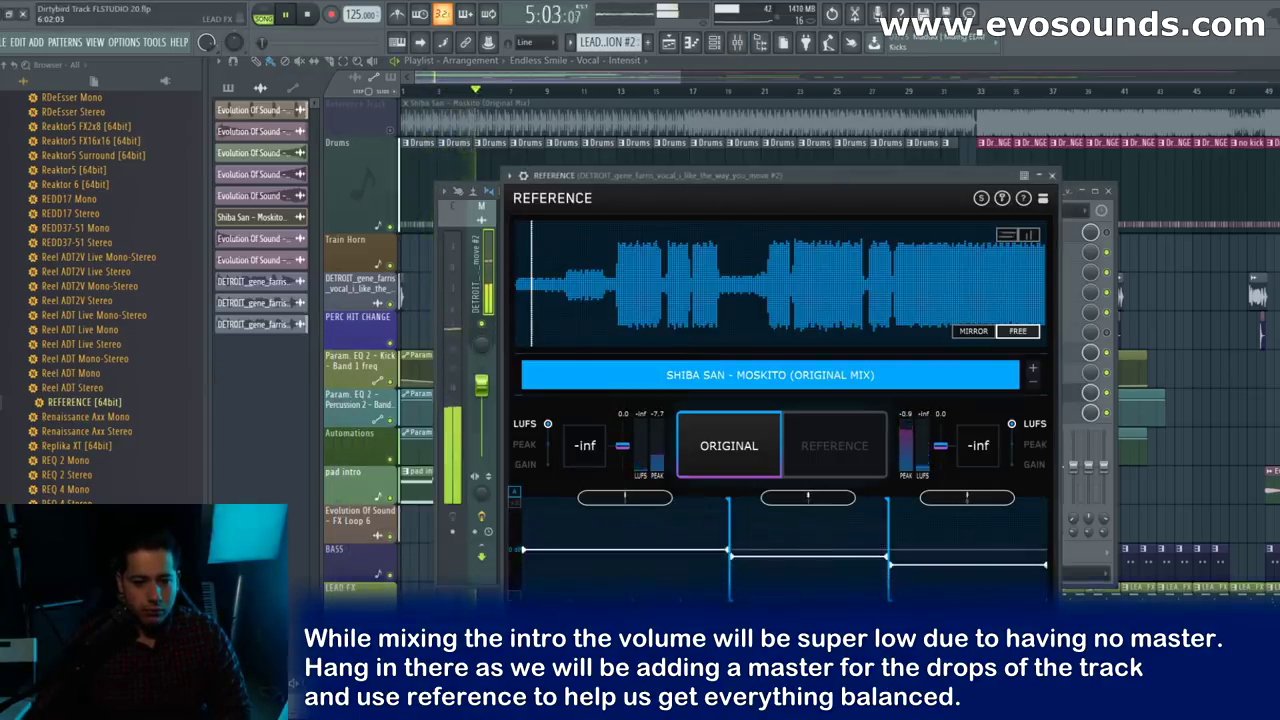
Step: Compare the original mix with the reference track during playback, checking the level readings
{"action": "left_click", "coordinate": [836, 457]}
{"action": "left_click", "coordinate": [766, 463]}
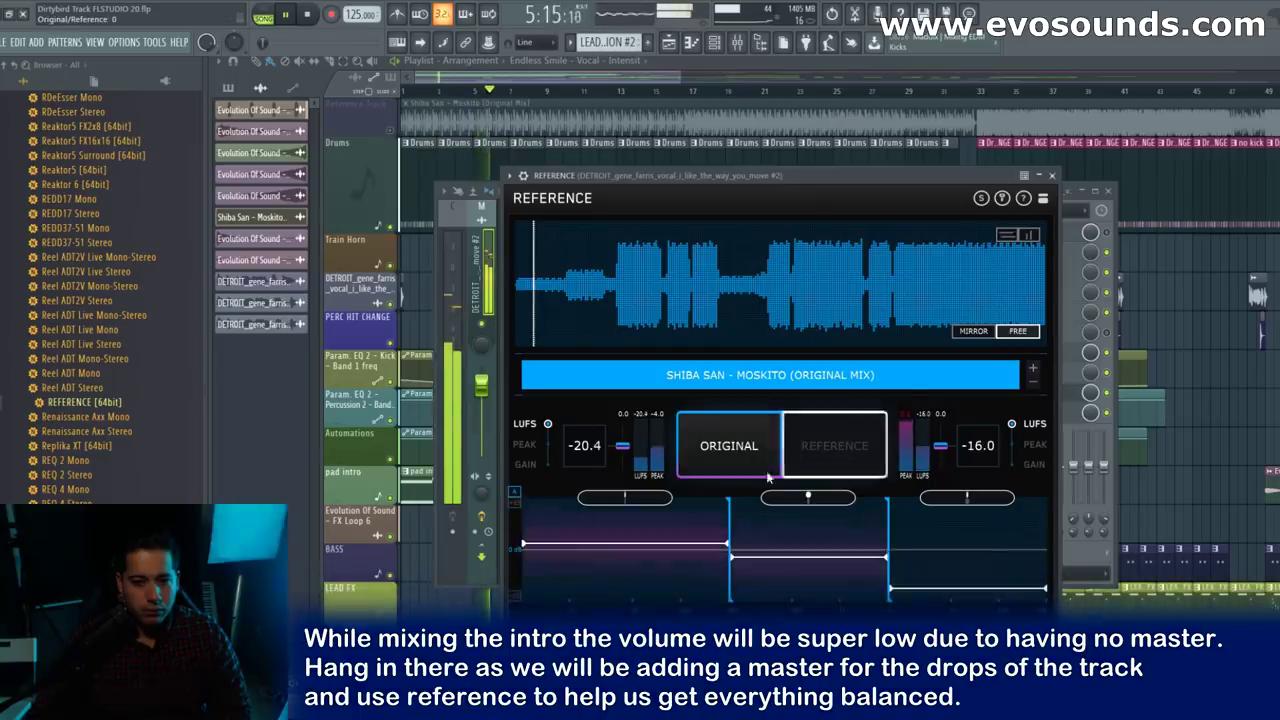
{"action": "left_click", "coordinate": [547, 444]}
{"action": "left_click", "coordinate": [532, 434]}
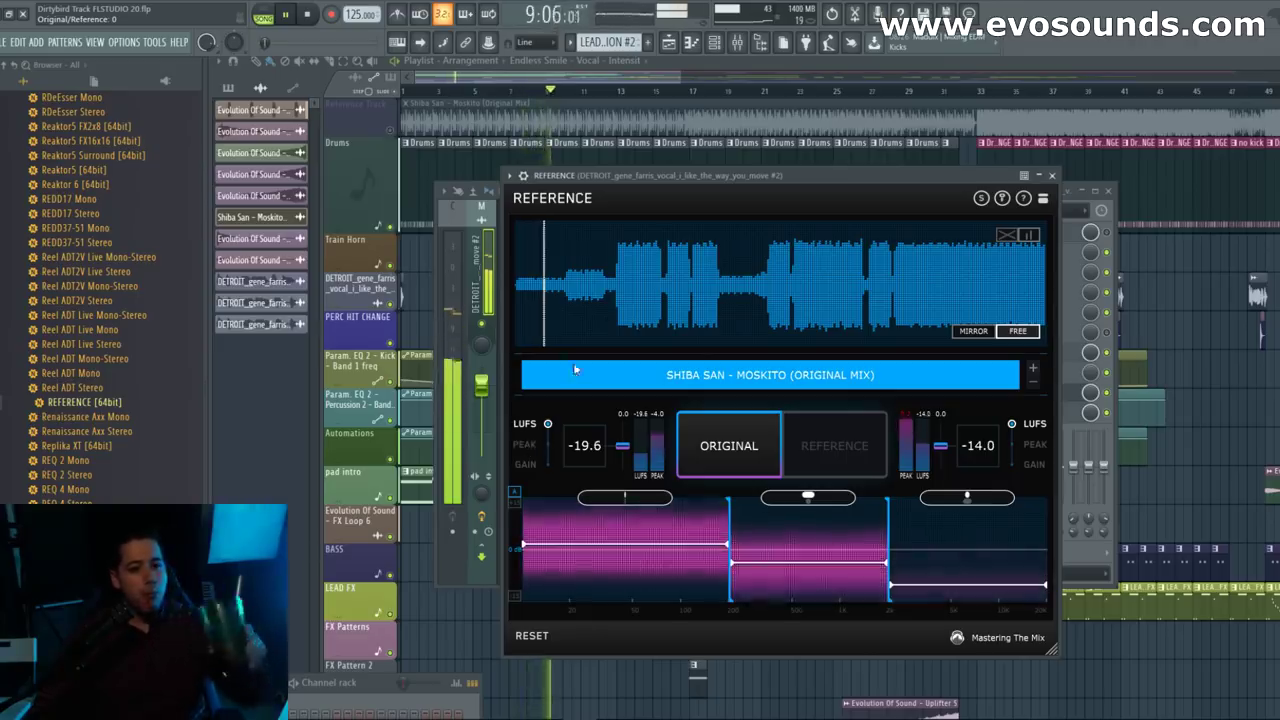
Step: Rearrange the REFERENCE and mixer windows during playback and look over the playlist's intro tracks
{"action": "left_click_drag", "start_coordinate": [788, 175], "coordinate": [940, 259]}
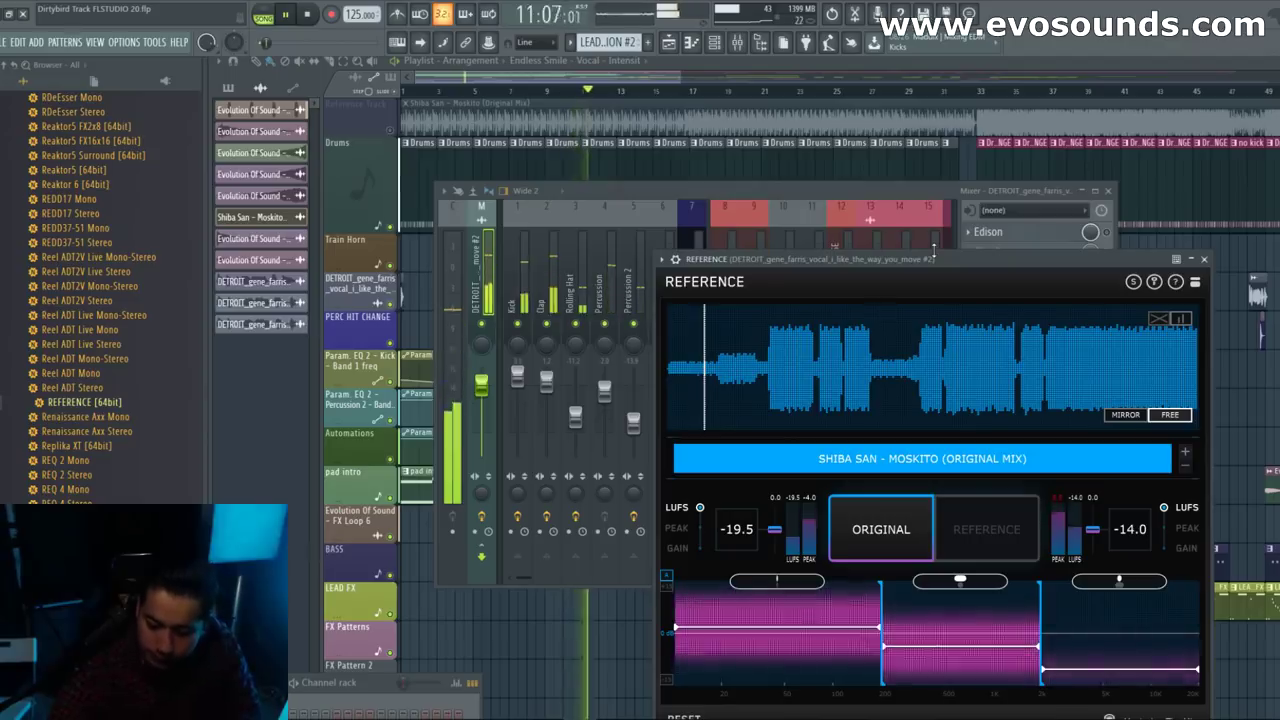
{"action": "left_click_drag", "start_coordinate": [905, 190], "coordinate": [582, 563]}
{"action": "left_click_drag", "start_coordinate": [1058, 258], "coordinate": [1200, 197]}
{"action": "scroll", "coordinate": [688, 314], "scroll_direction": "down", "scroll_amount": 8}
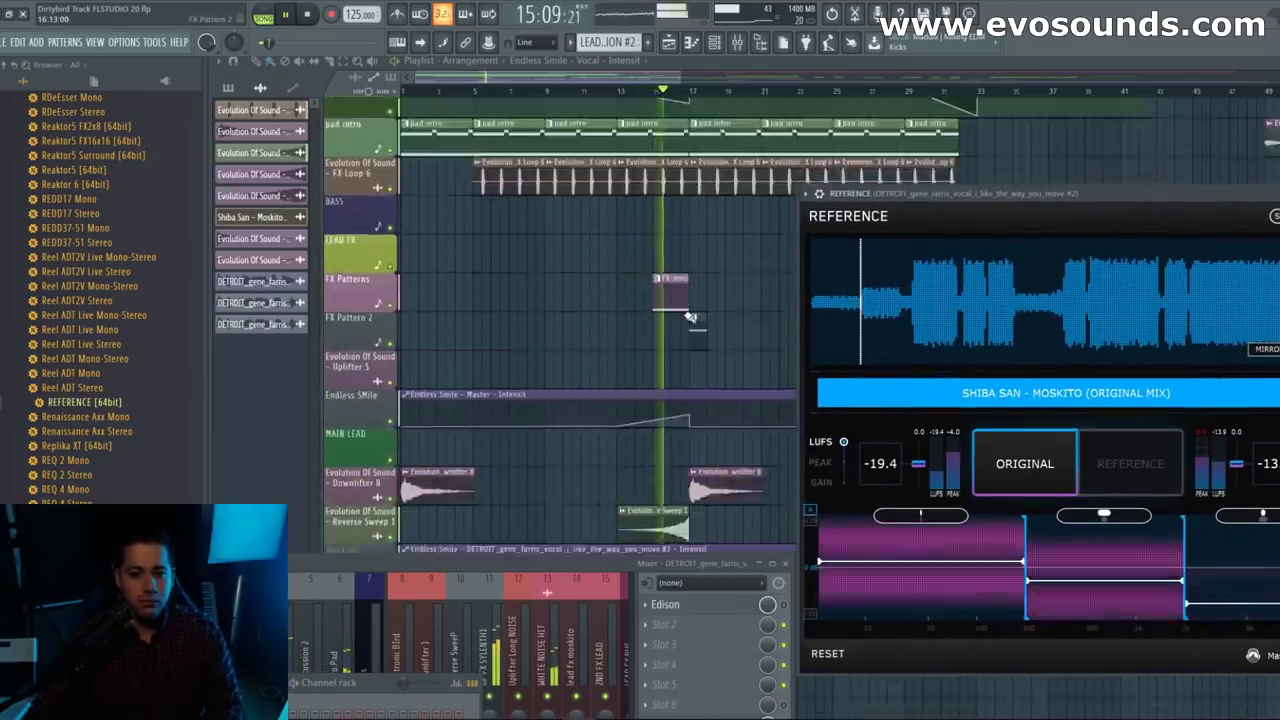
{"action": "scroll", "coordinate": [723, 309], "scroll_direction": "up", "scroll_amount": 8}
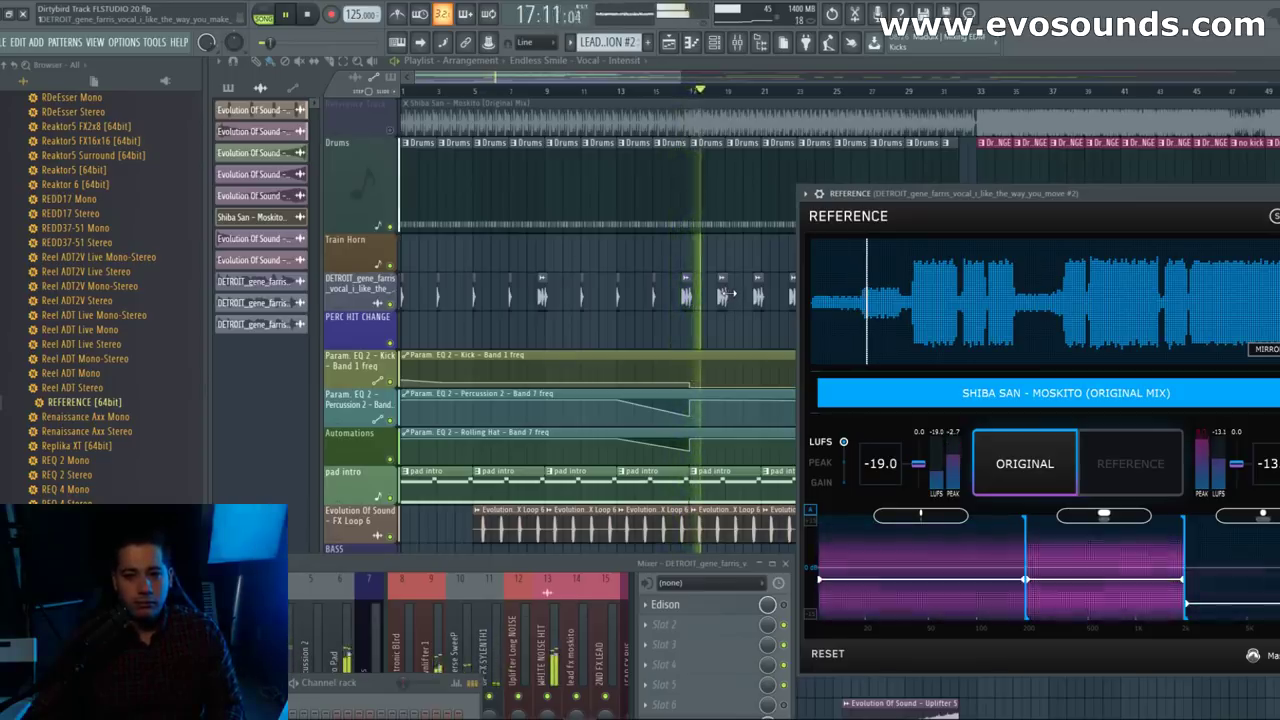
{"action": "left_click_drag", "start_coordinate": [925, 195], "coordinate": [633, 341]}
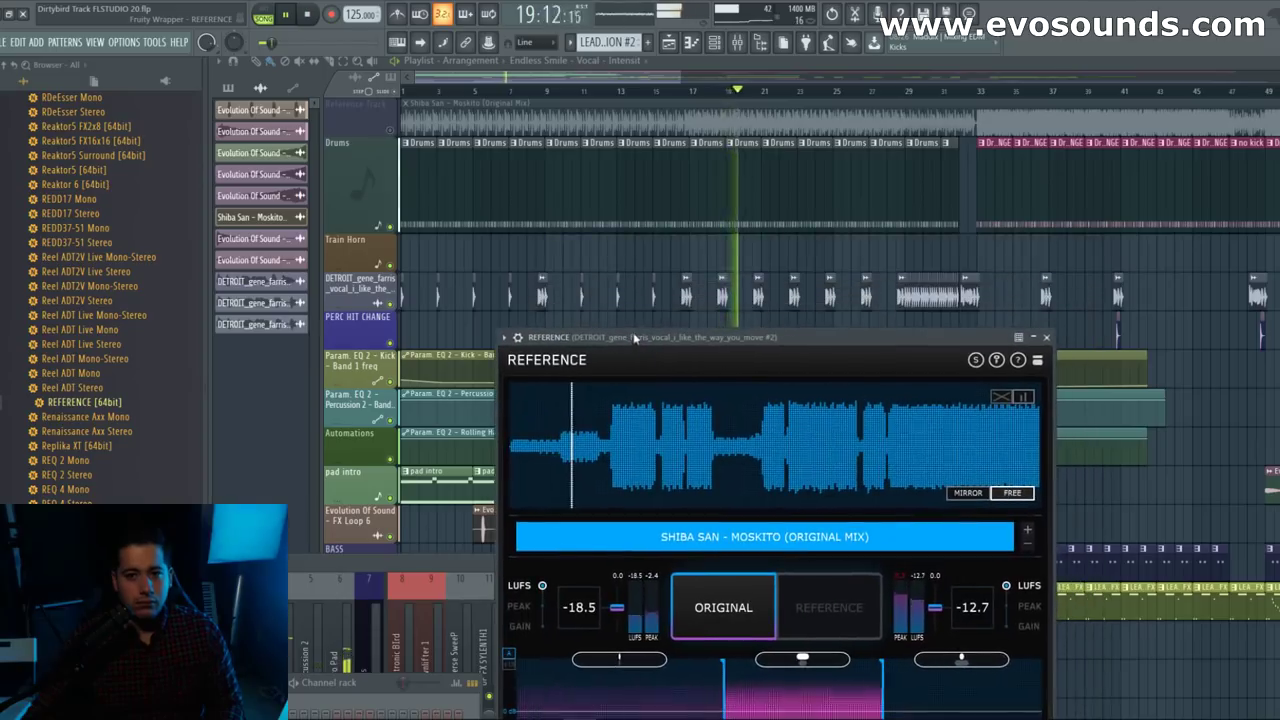
Step: Show the mixer on its own below the vocal and drum tracks to monitor channel levels as playback reaches the drop
{"action": "left_click", "coordinate": [736, 43]}
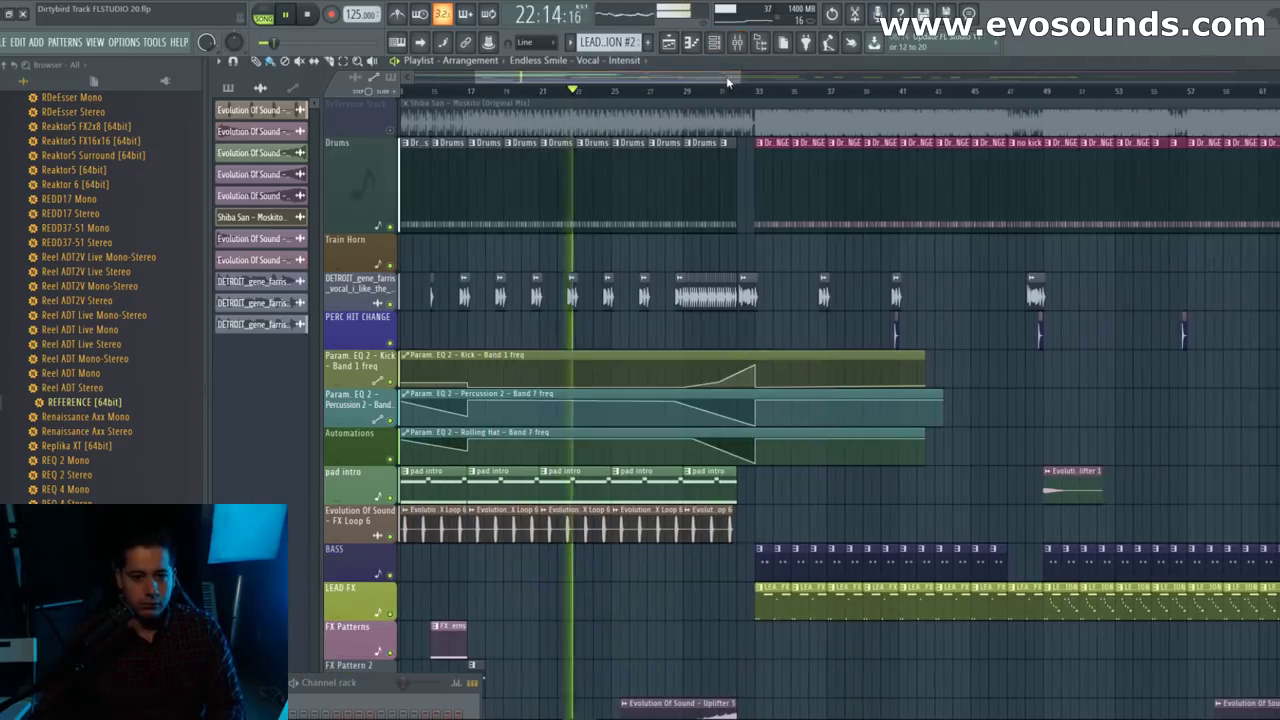
{"action": "left_click", "coordinate": [740, 44]}
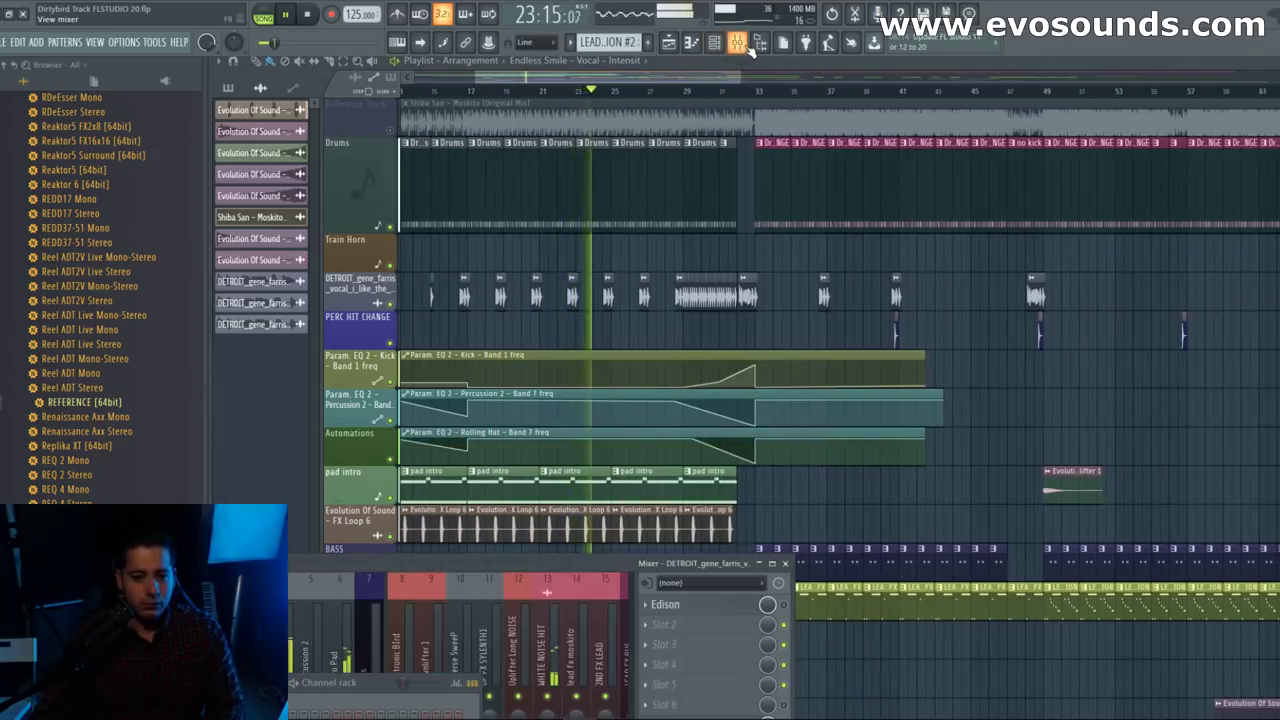
{"action": "left_click_drag", "start_coordinate": [575, 557], "coordinate": [971, 292]}
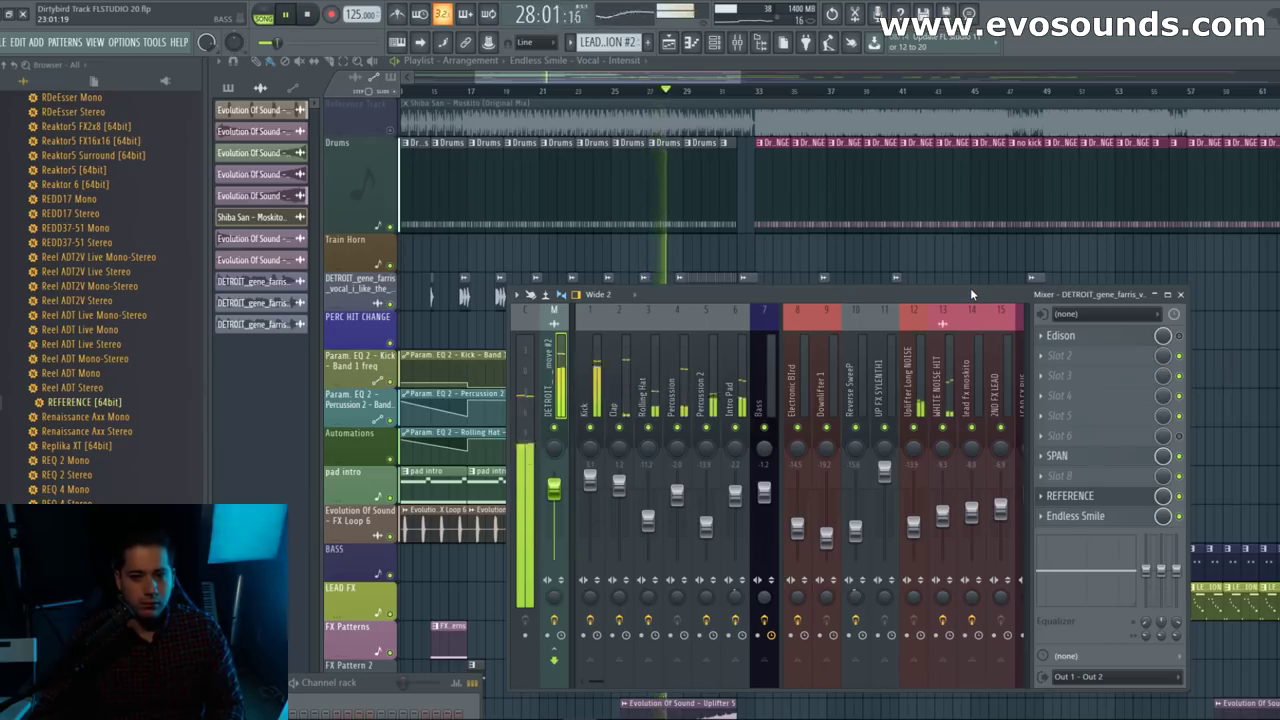
{"action": "left_click_drag", "start_coordinate": [942, 290], "coordinate": [887, 404]}
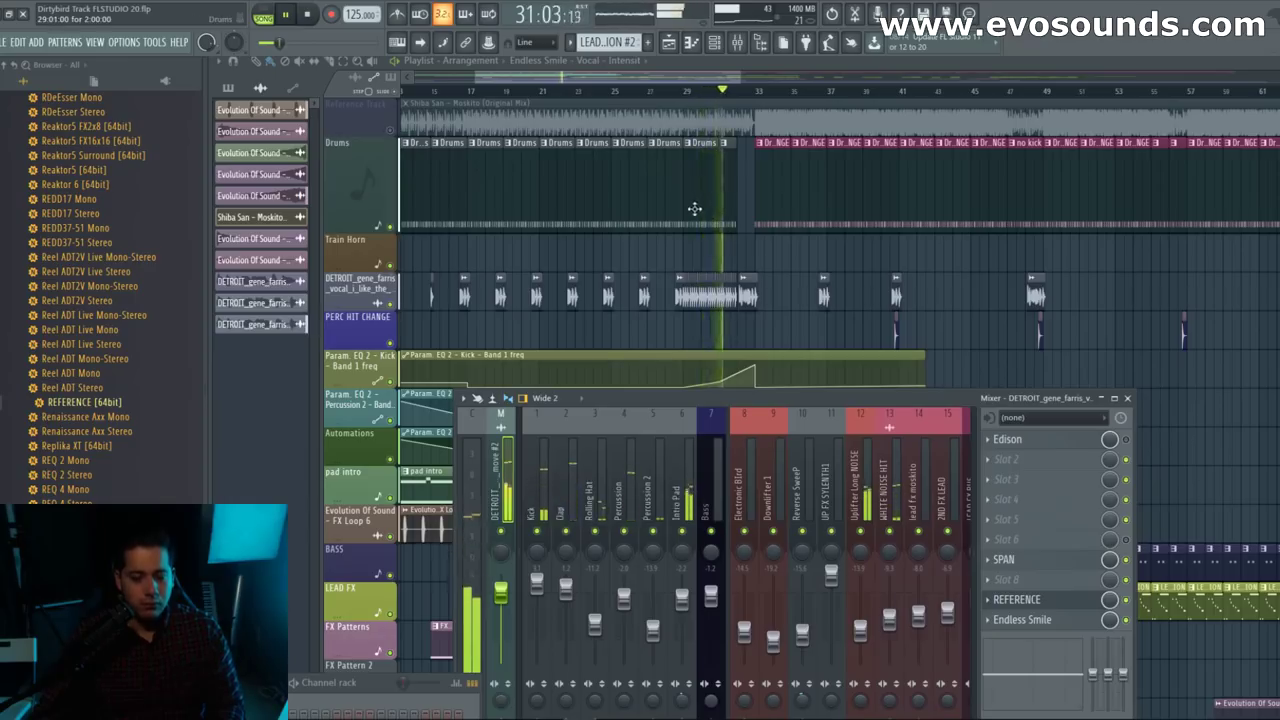
{"action": "scroll", "coordinate": [696, 212], "scroll_direction": "down", "scroll_amount": 1}
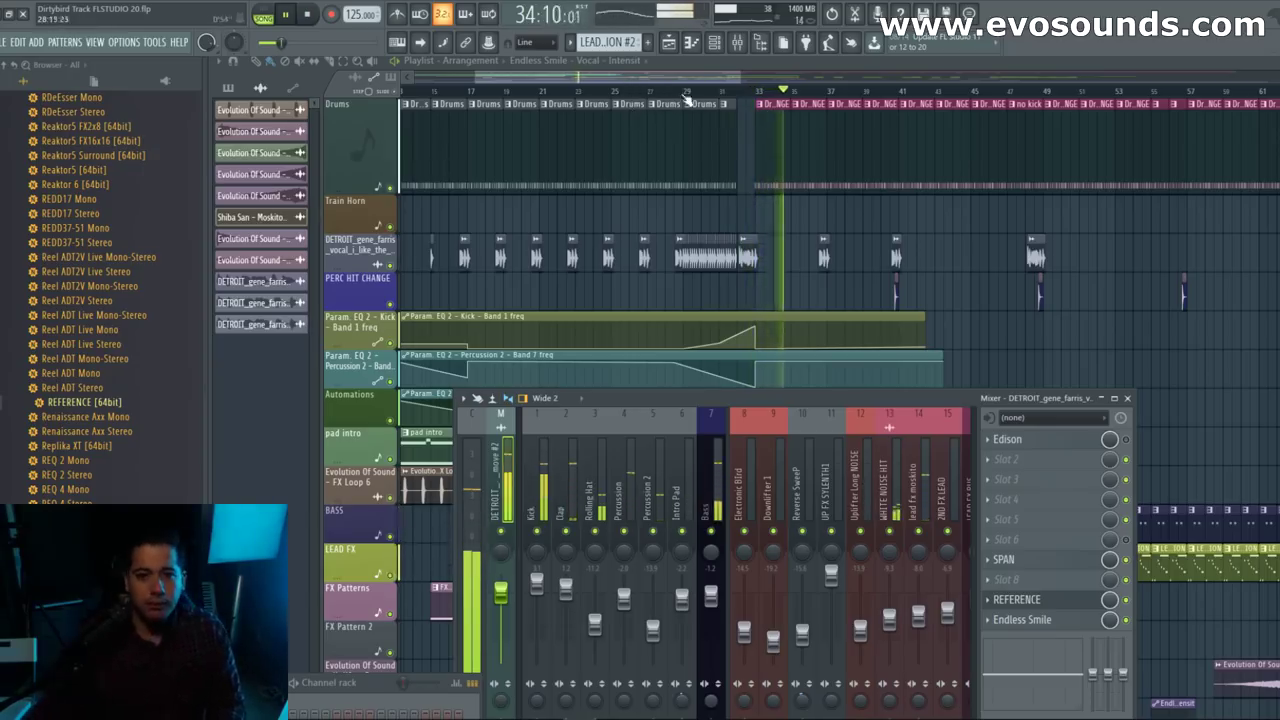
Step: Stop playback and look over the playlist from the intro through the build-up into the drop
{"action": "key", "text": "space"}
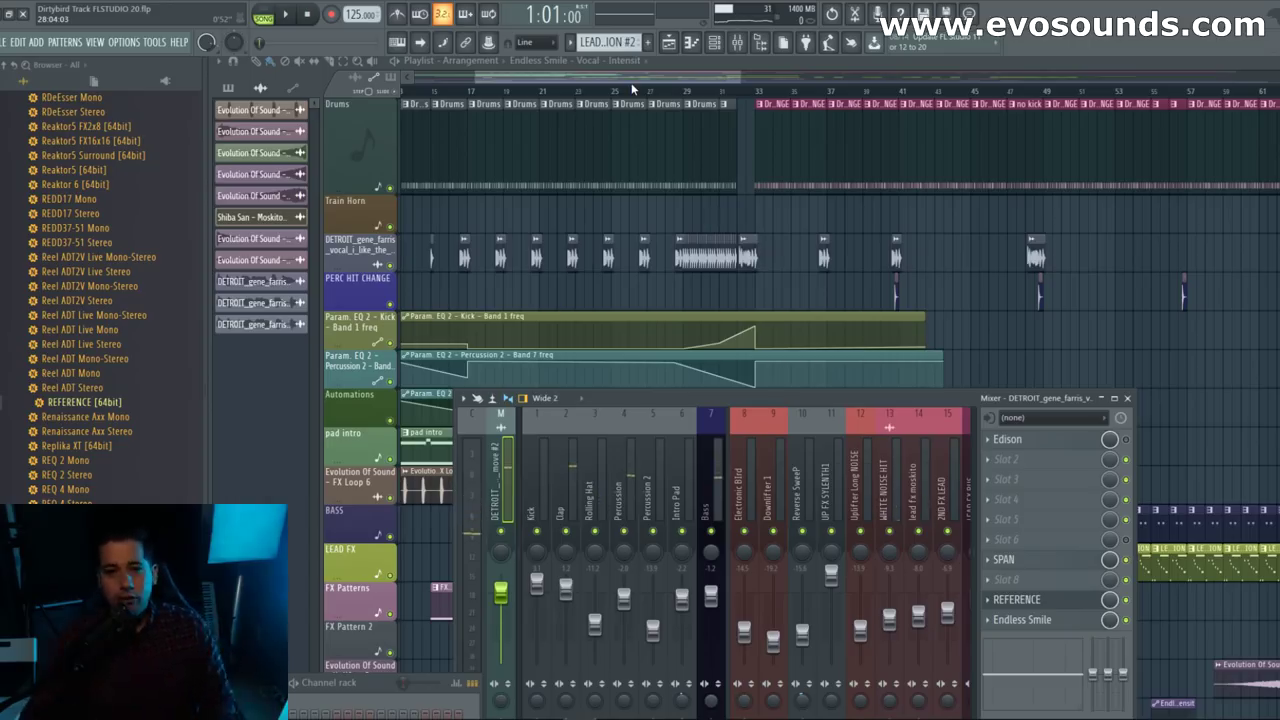
{"action": "left_click_drag", "start_coordinate": [635, 76], "coordinate": [540, 83]}
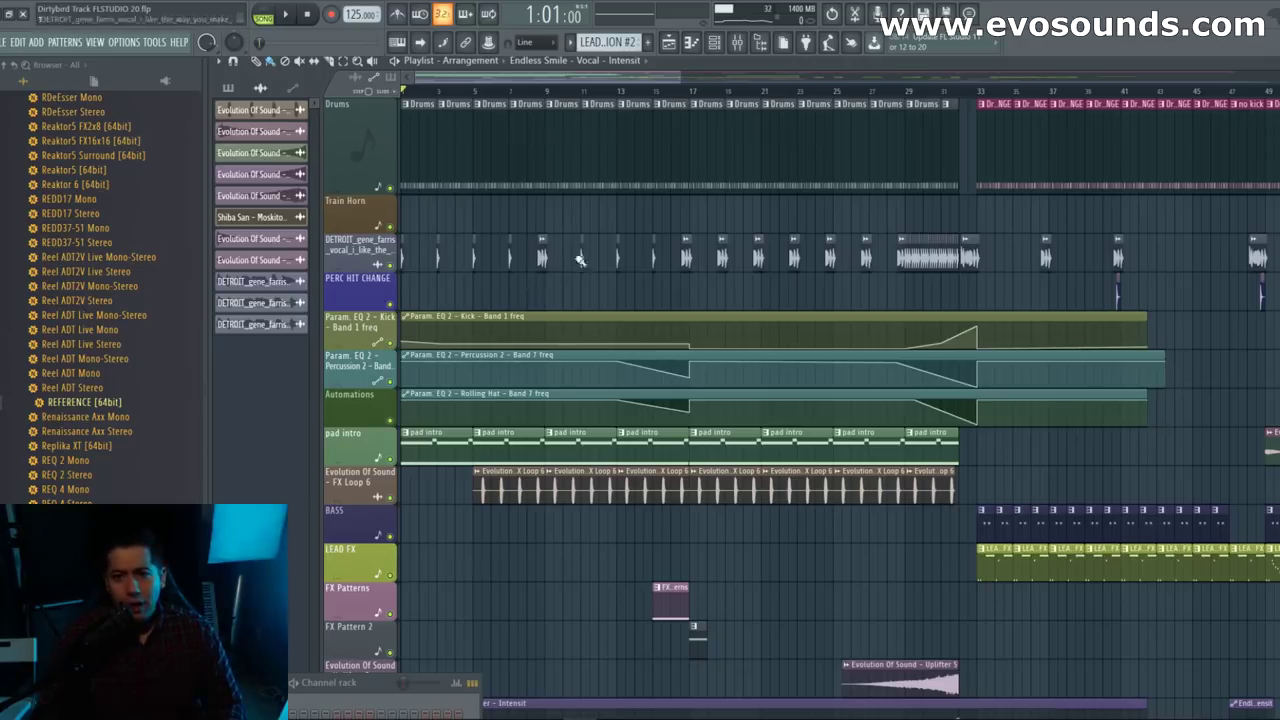
{"action": "left_click_drag", "start_coordinate": [543, 83], "coordinate": [578, 98]}
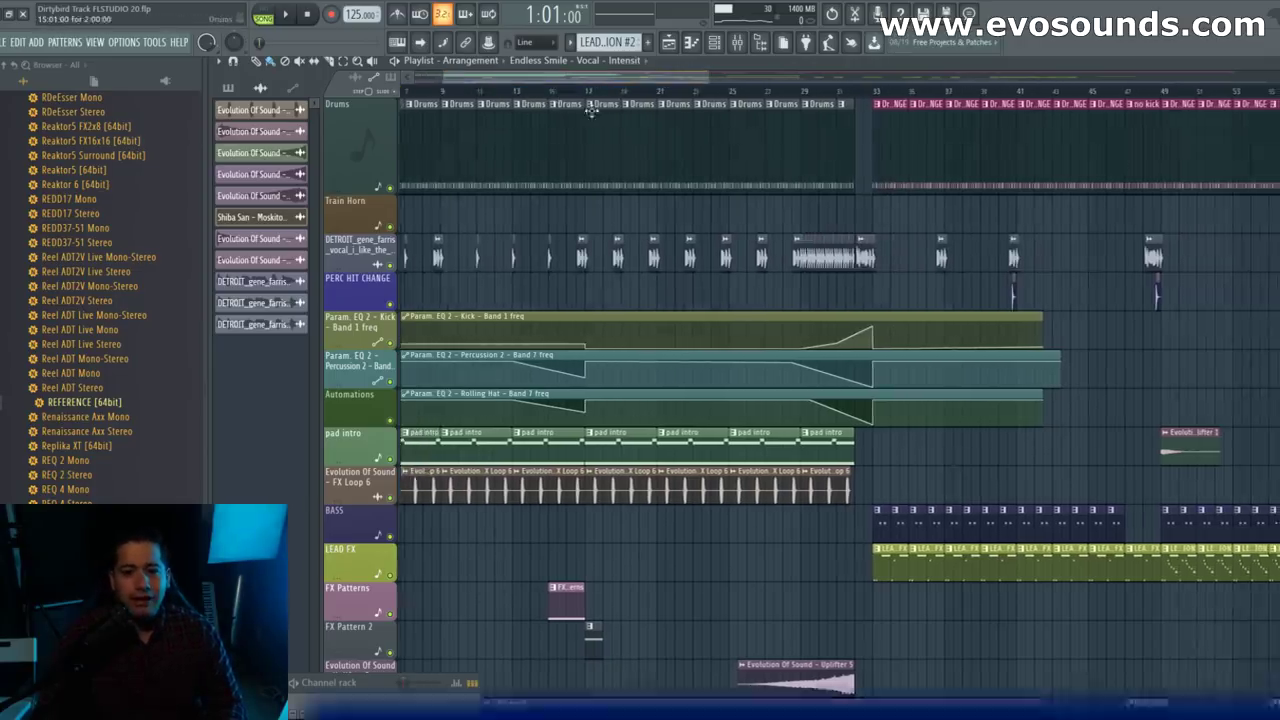
{"action": "scroll", "coordinate": [750, 229], "scroll_direction": "up", "scroll_amount": 4}
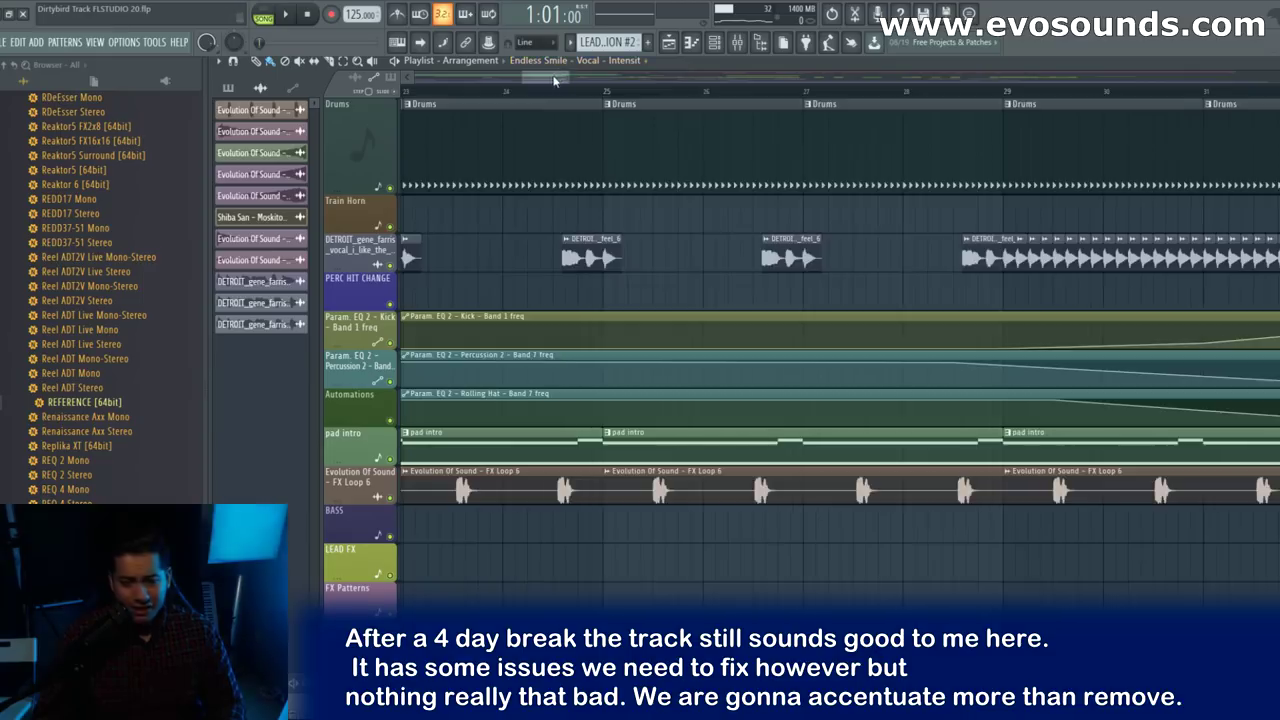
{"action": "left_click_drag", "start_coordinate": [555, 80], "coordinate": [590, 81]}
{"action": "scroll", "coordinate": [591, 91], "scroll_direction": "left", "scroll_amount": 5}
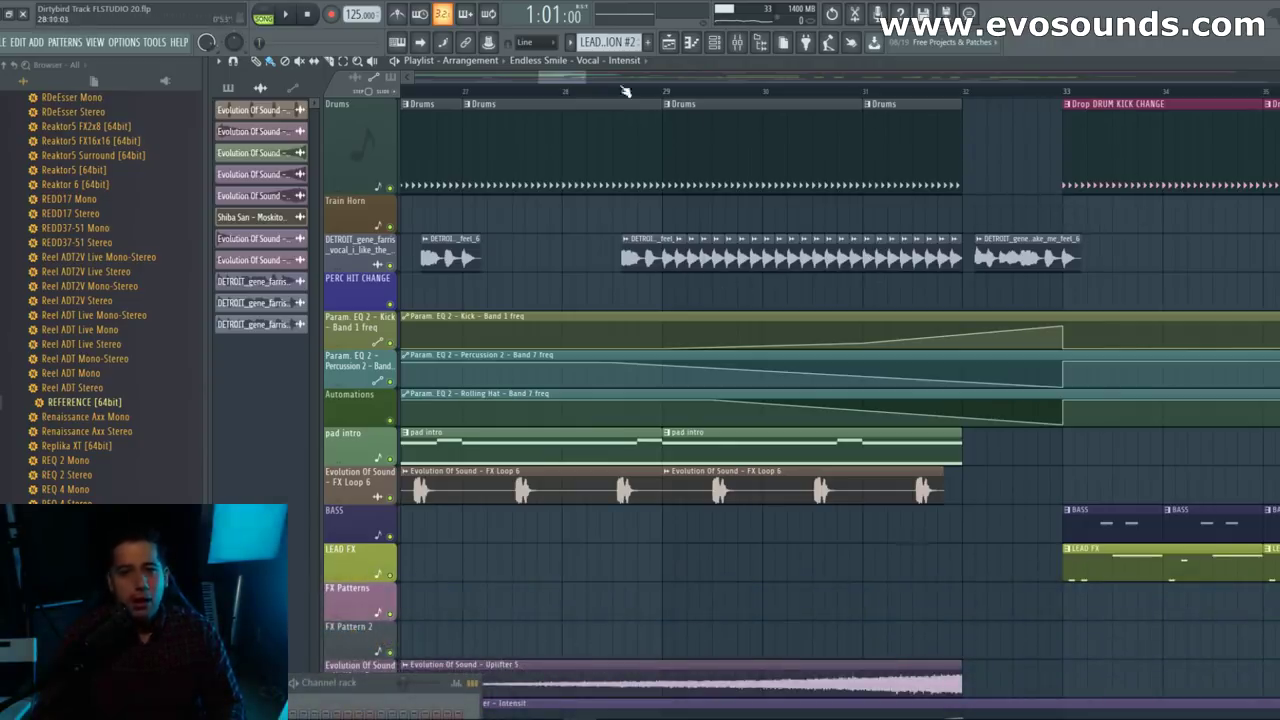
{"action": "scroll", "coordinate": [586, 206], "scroll_direction": "down", "scroll_amount": 6, "text": "ctrl"}
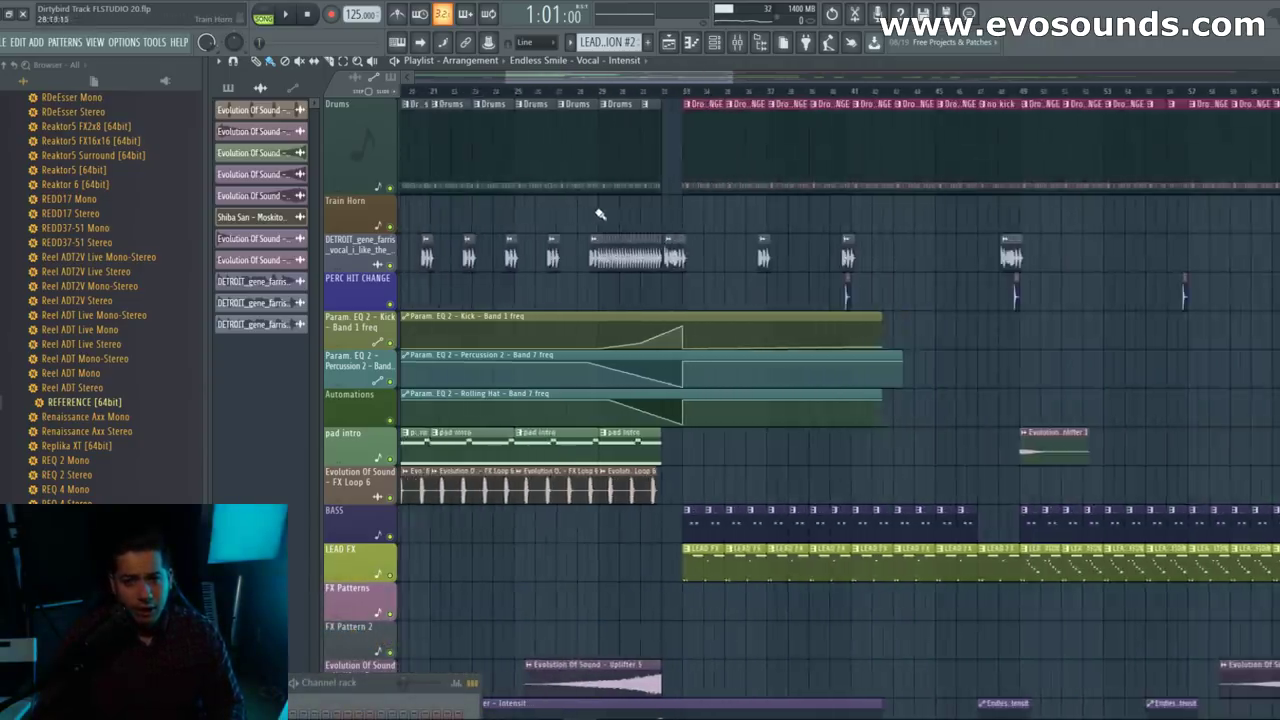
{"action": "scroll", "coordinate": [400, 112], "scroll_direction": "up", "scroll_amount": 2, "text": "ctrl"}
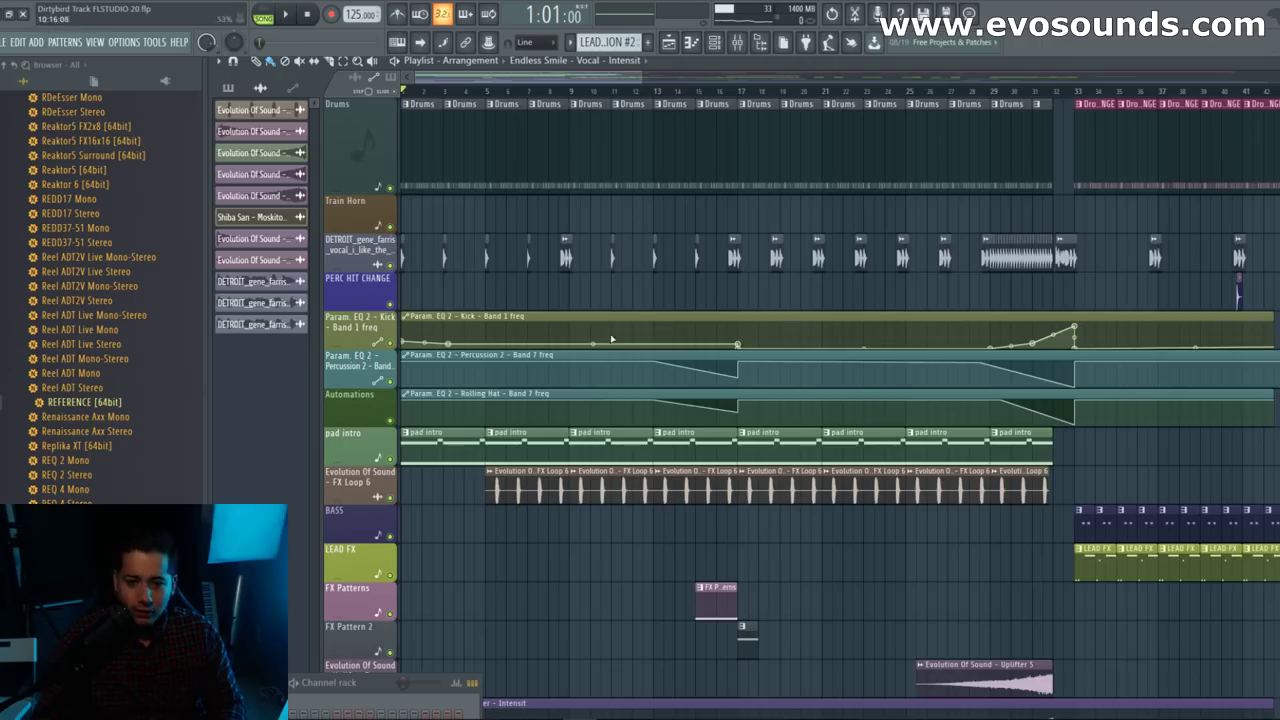
Step: Review the intro's automation, effects and FX Loop 6 tracks across the first 17 bars of the playlist
{"action": "scroll", "coordinate": [612, 340], "scroll_direction": "down", "scroll_amount": 8}
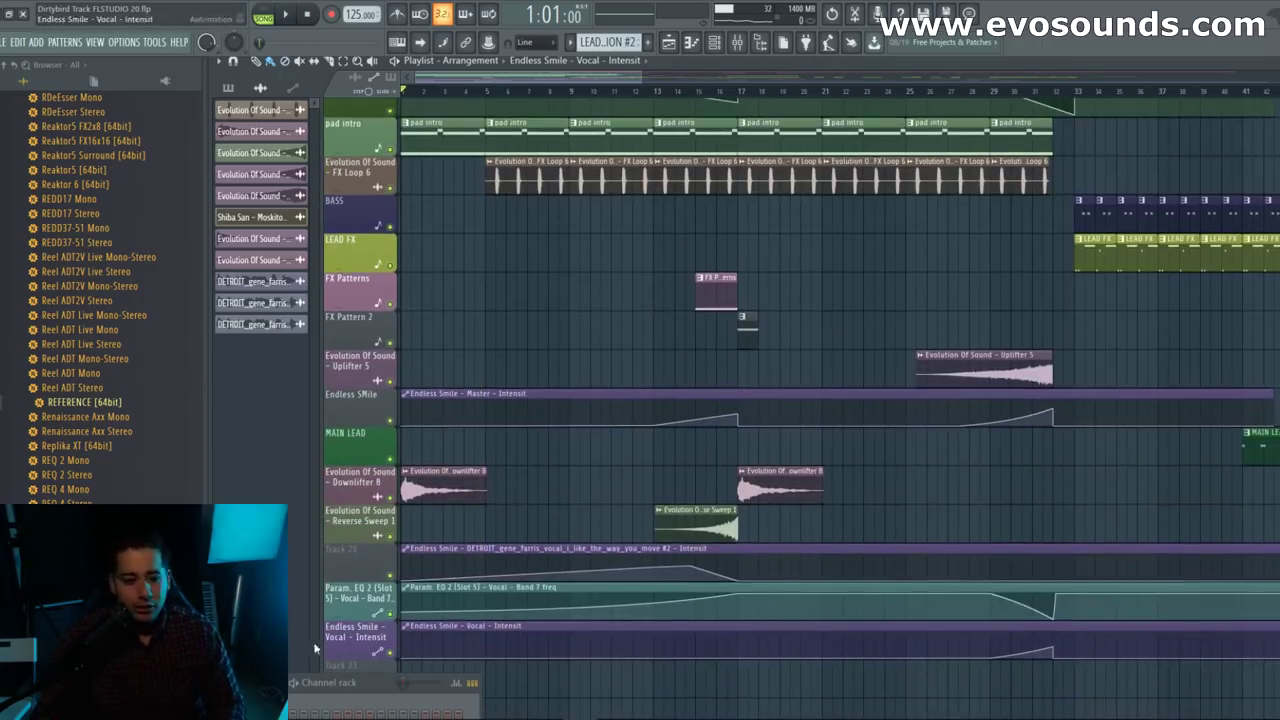
{"action": "scroll", "coordinate": [718, 311], "scroll_direction": "up", "scroll_amount": 4}
{"action": "scroll", "coordinate": [718, 311], "scroll_direction": "down", "scroll_amount": 6}
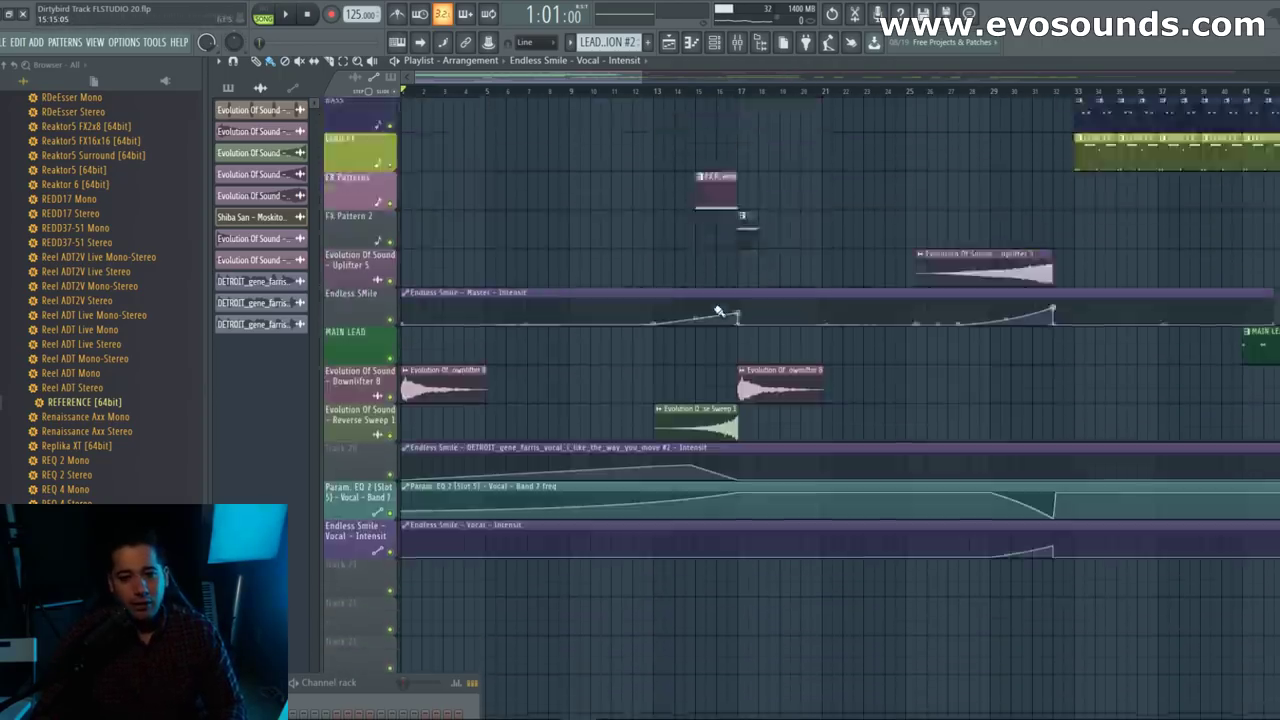
{"action": "scroll", "coordinate": [718, 311], "scroll_direction": "up", "scroll_amount": 11}
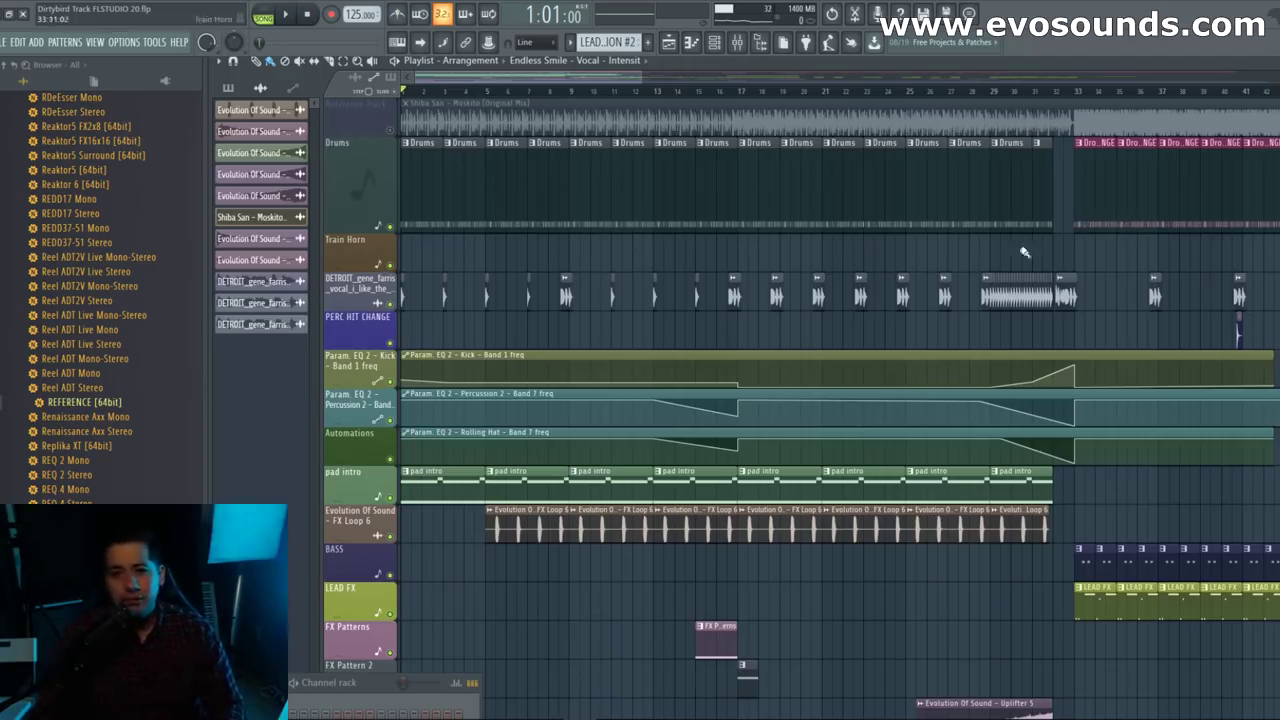
{"action": "scroll", "coordinate": [782, 342], "scroll_direction": "down", "scroll_amount": 3}
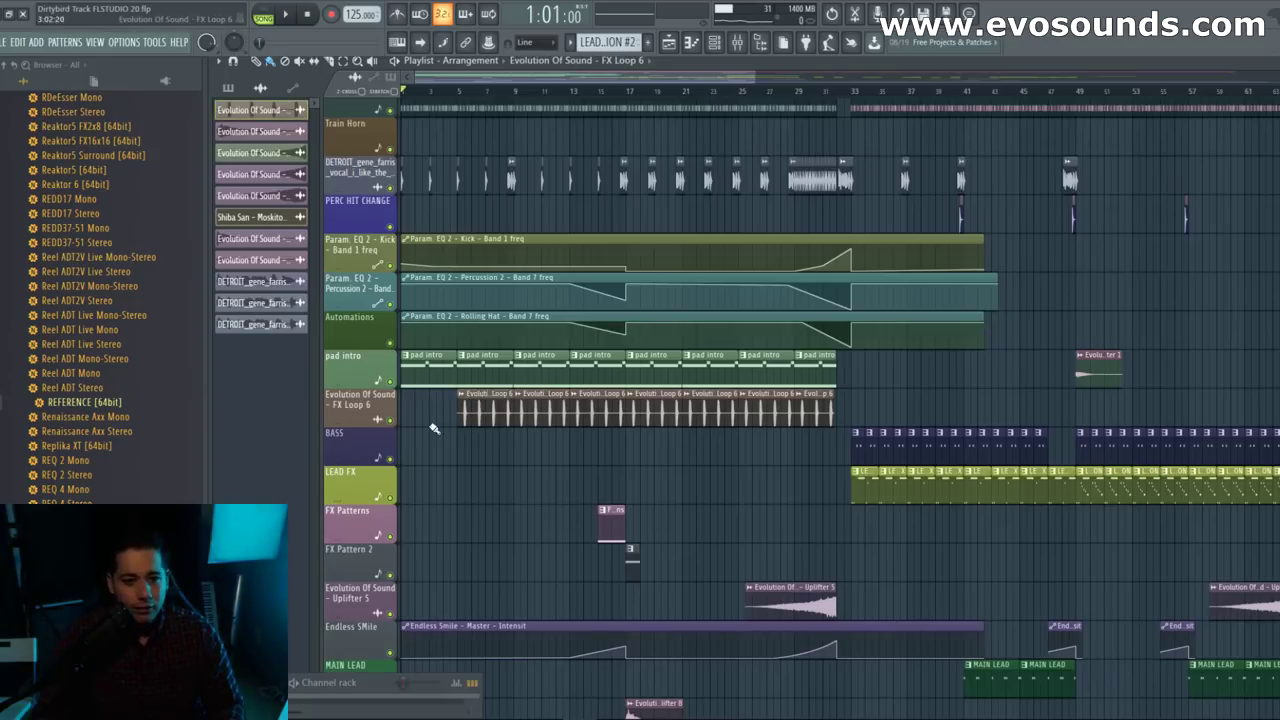
{"action": "scroll", "coordinate": [433, 429], "scroll_direction": "up", "scroll_amount": 5}
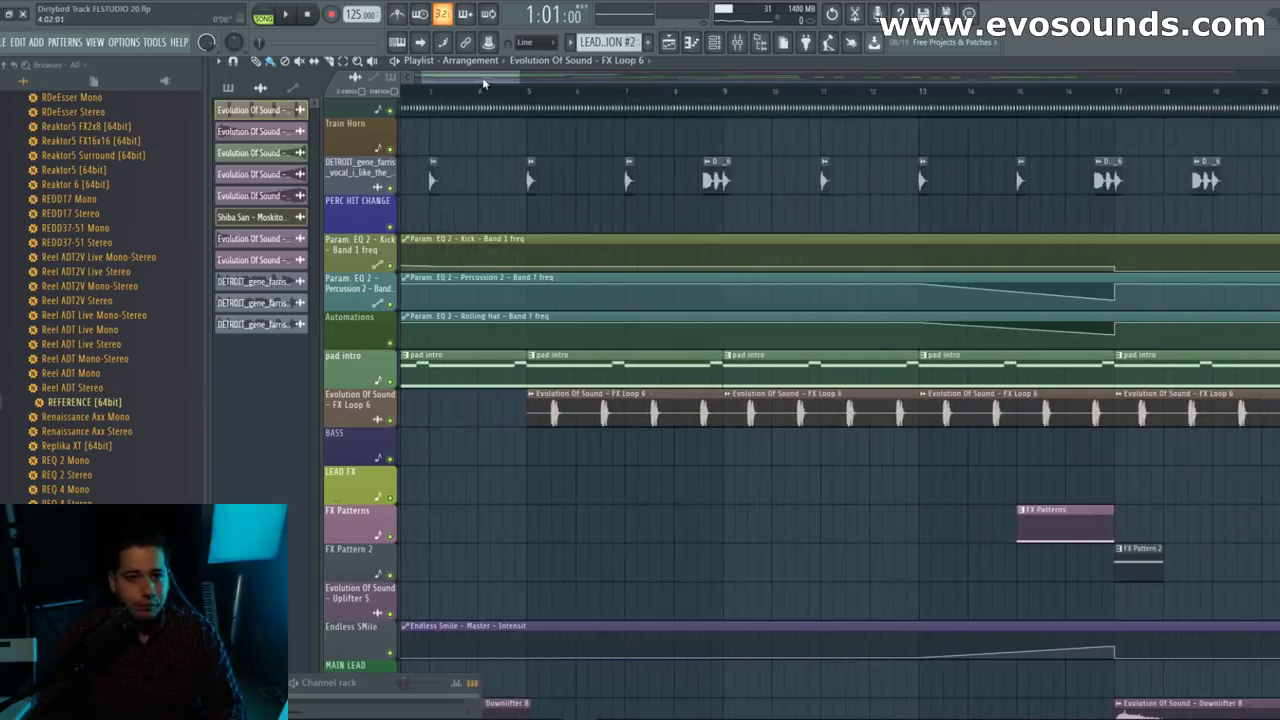
{"action": "left_click_drag", "start_coordinate": [483, 84], "coordinate": [474, 84]}
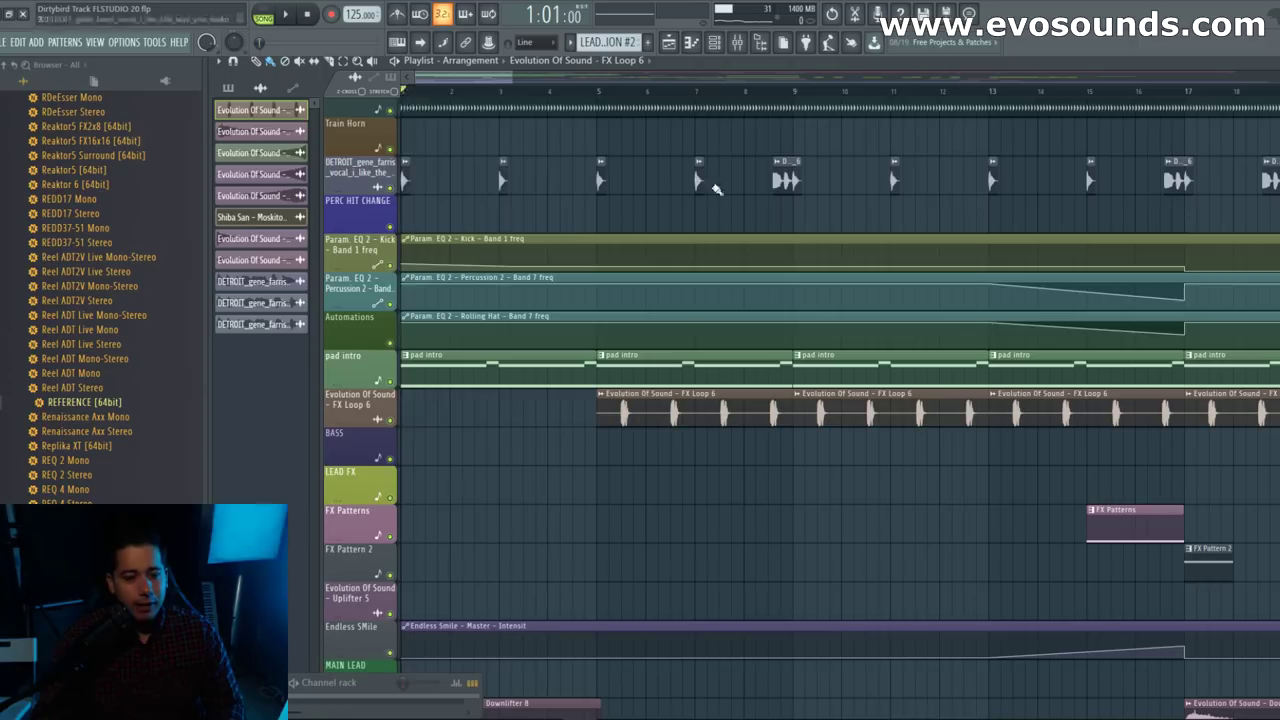
Step: Show the mixer over the playlist, select the Intro Pad channel and play the song from bar 1
{"action": "key", "text": "F9"}
{"action": "left_click_drag", "start_coordinate": [781, 399], "coordinate": [790, 257]}
{"action": "left_click", "coordinate": [697, 355]}
{"action": "key", "text": "space"}
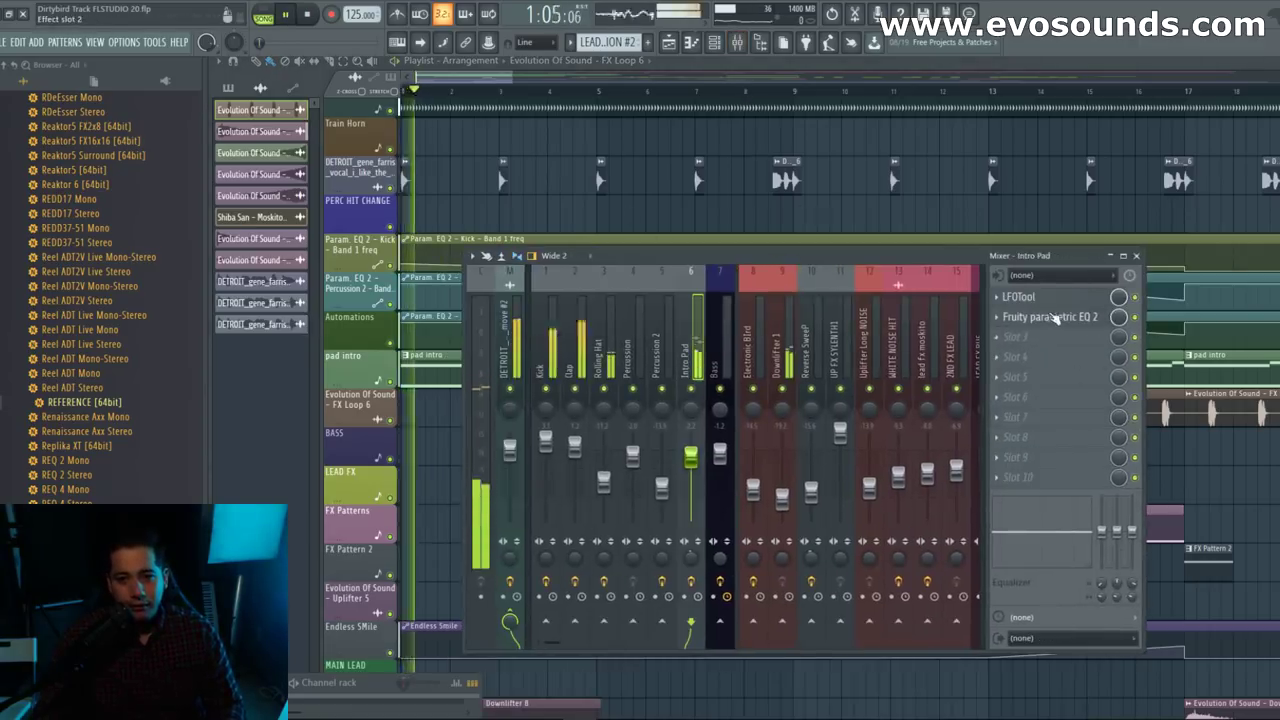
Step: Cut band 4 slightly in the Intro Pad's Fruity parametric EQ 2 while auditioning the intro
{"action": "left_click", "coordinate": [1053, 318]}
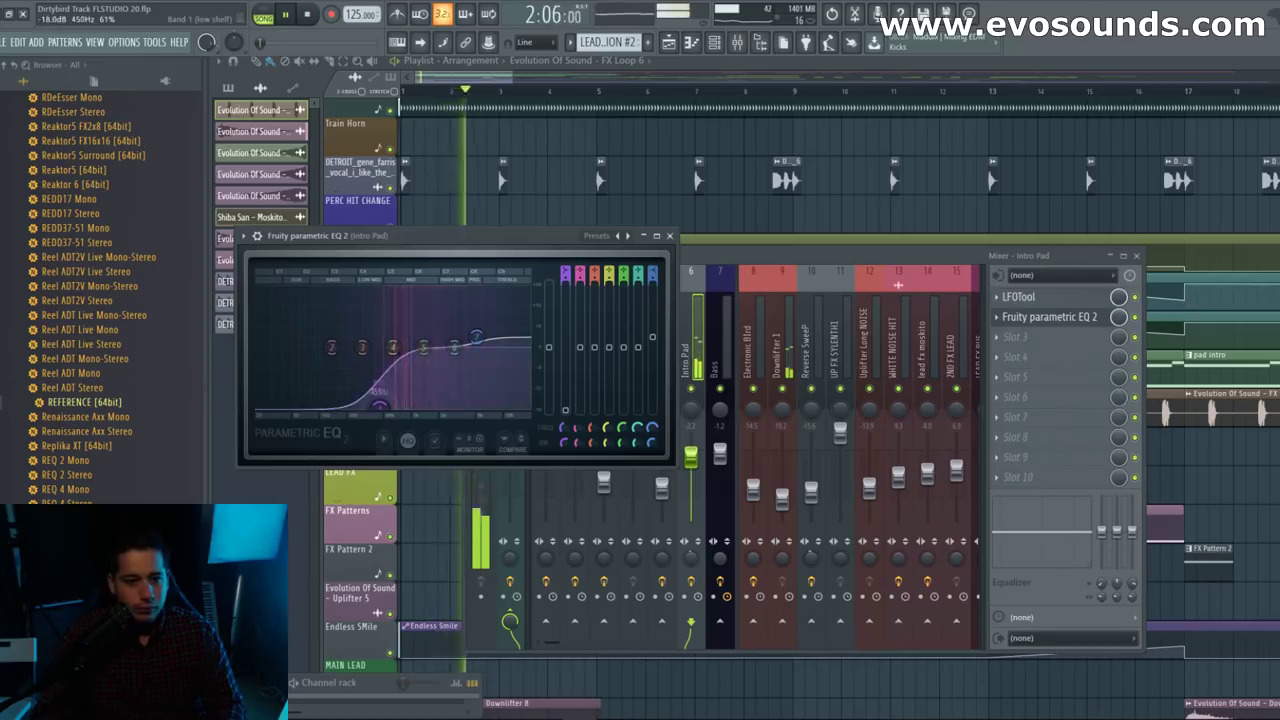
{"action": "mouse_move", "coordinate": [423, 347]}
{"action": "left_mouse_down"}
{"action": "mouse_move", "coordinate": [397, 314]}
{"action": "mouse_move", "coordinate": [410, 368]}
{"action": "left_mouse_up"}
{"action": "key", "text": "space"}
{"action": "key", "text": "space"}
{"action": "key", "text": "space"}
{"action": "mouse_move", "coordinate": [410, 369]}
{"action": "left_mouse_down"}
{"action": "mouse_move", "coordinate": [408, 346]}
{"action": "mouse_move", "coordinate": [406, 360]}
{"action": "left_mouse_up"}
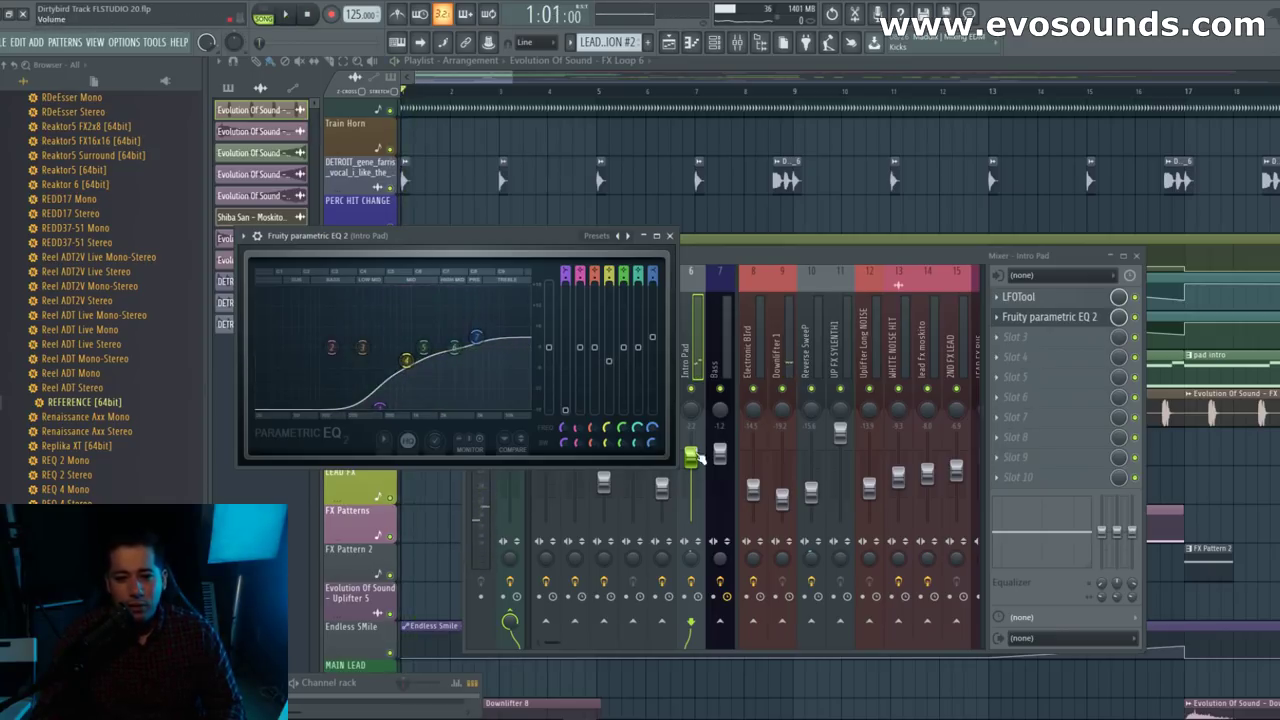
Step: Lower the Intro Pad's volume slightly, close its EQ and listen to the intro with the mixer moved aside
{"action": "left_click", "coordinate": [699, 456]}
{"action": "key", "text": "space"}
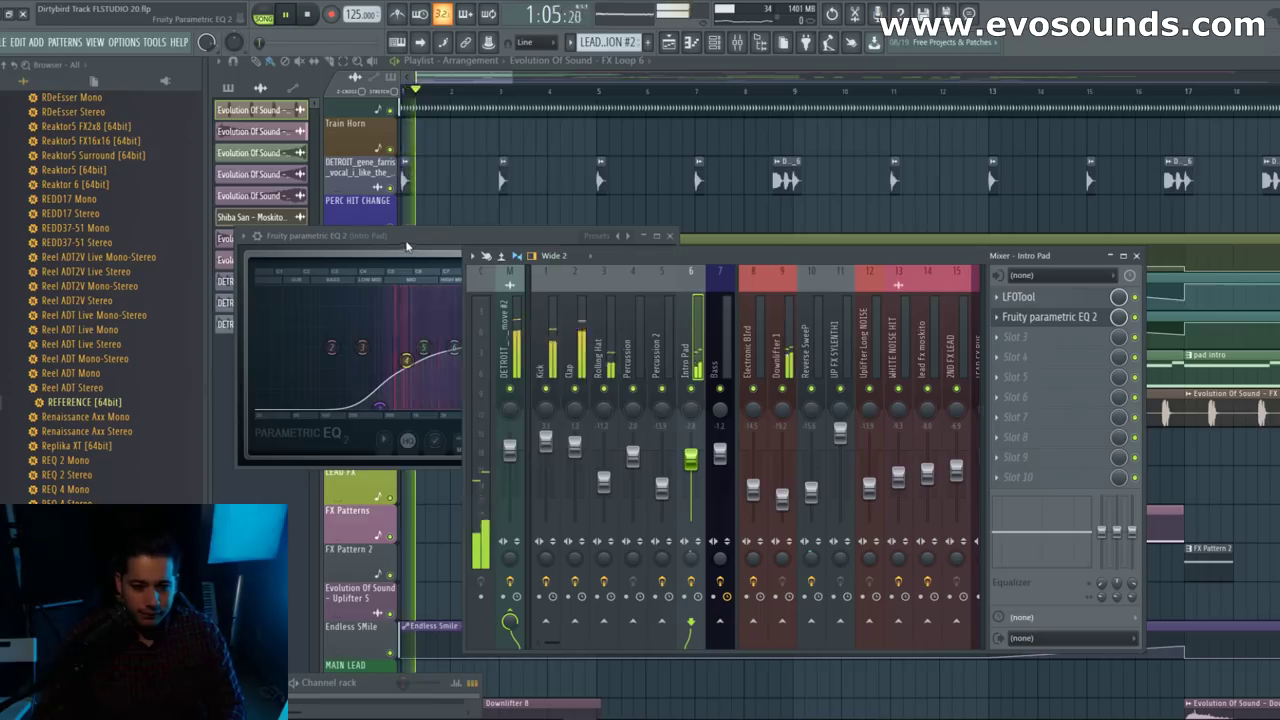
{"action": "left_click", "coordinate": [676, 243]}
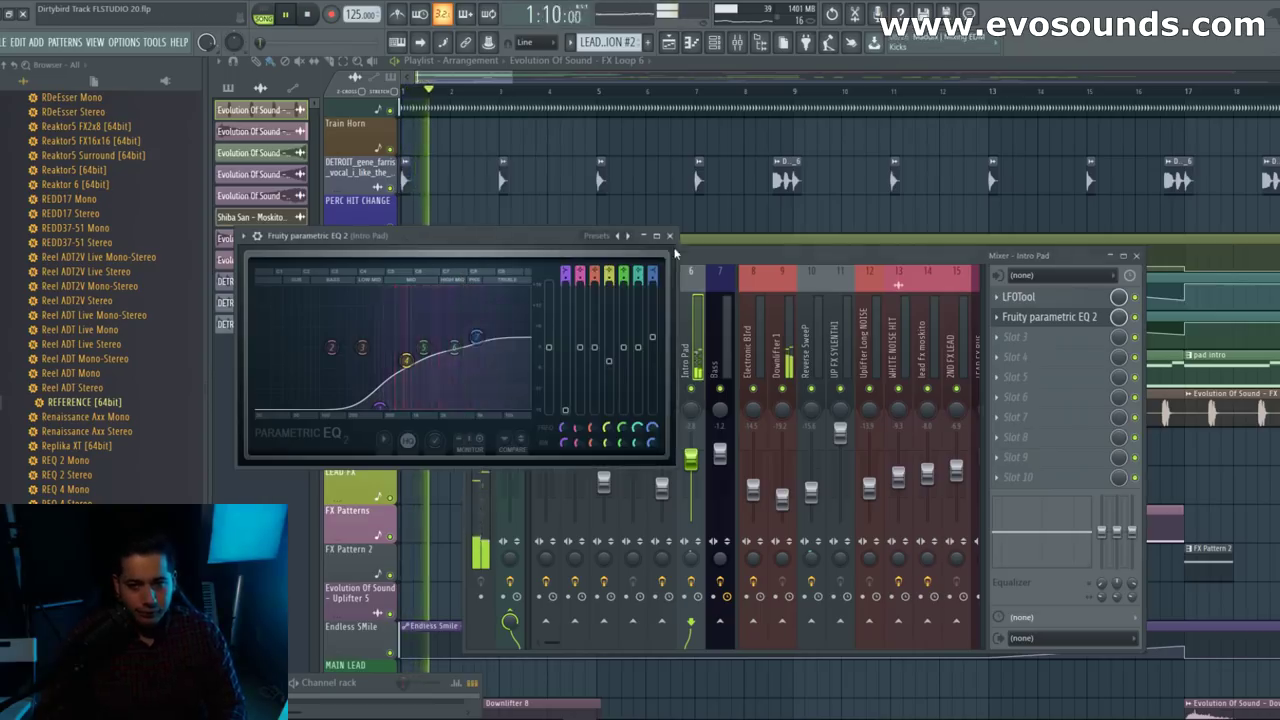
{"action": "left_click", "coordinate": [669, 236]}
{"action": "left_click_drag", "start_coordinate": [721, 260], "coordinate": [599, 240]}
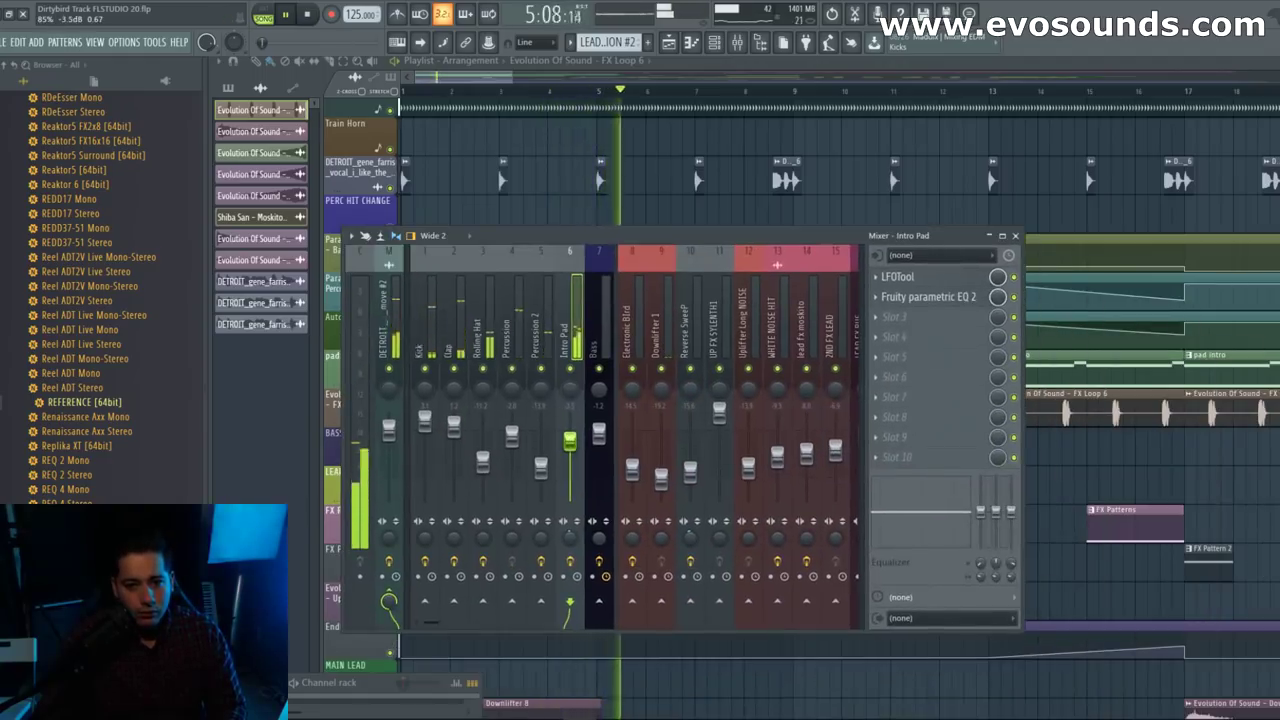
{"action": "key", "text": "space"}
Step: Open the WHITE NOISE HIT channel's EQ and Fruity Reeverb 2, then lower the reverb's wet level and play the intro
{"action": "left_click", "coordinate": [778, 330]}
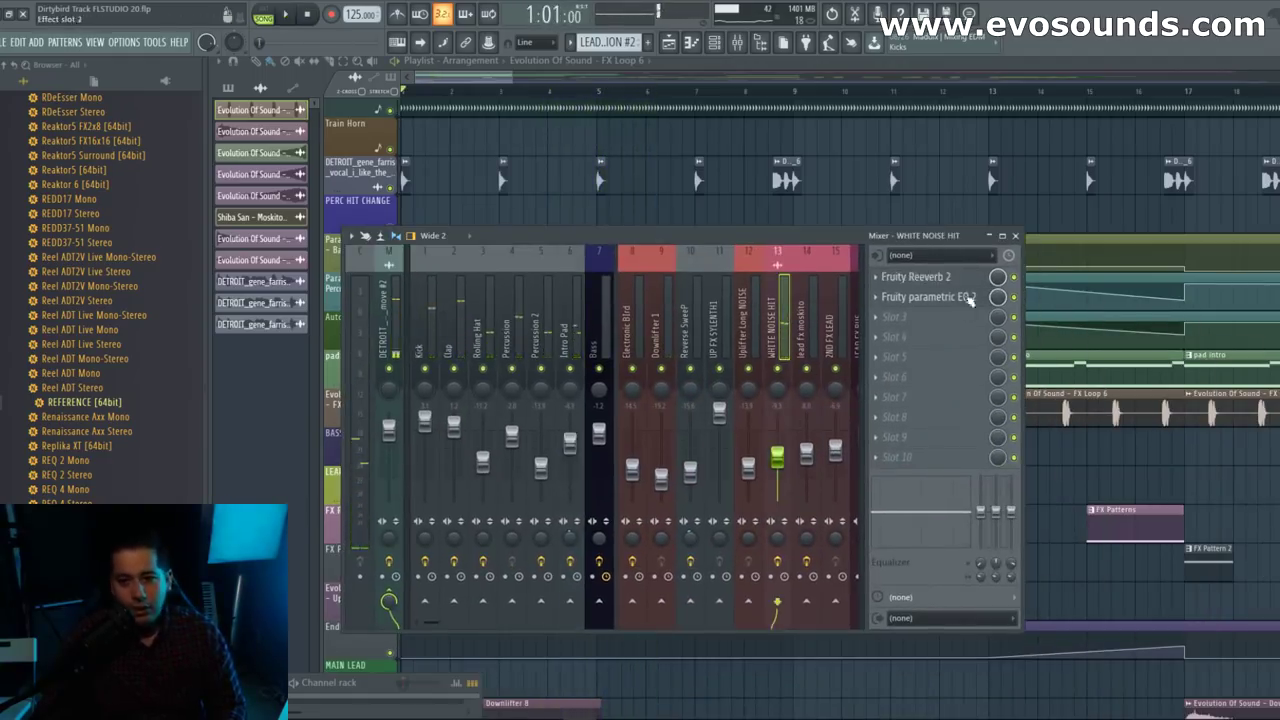
{"action": "left_click", "coordinate": [940, 298]}
{"action": "left_click", "coordinate": [912, 277]}
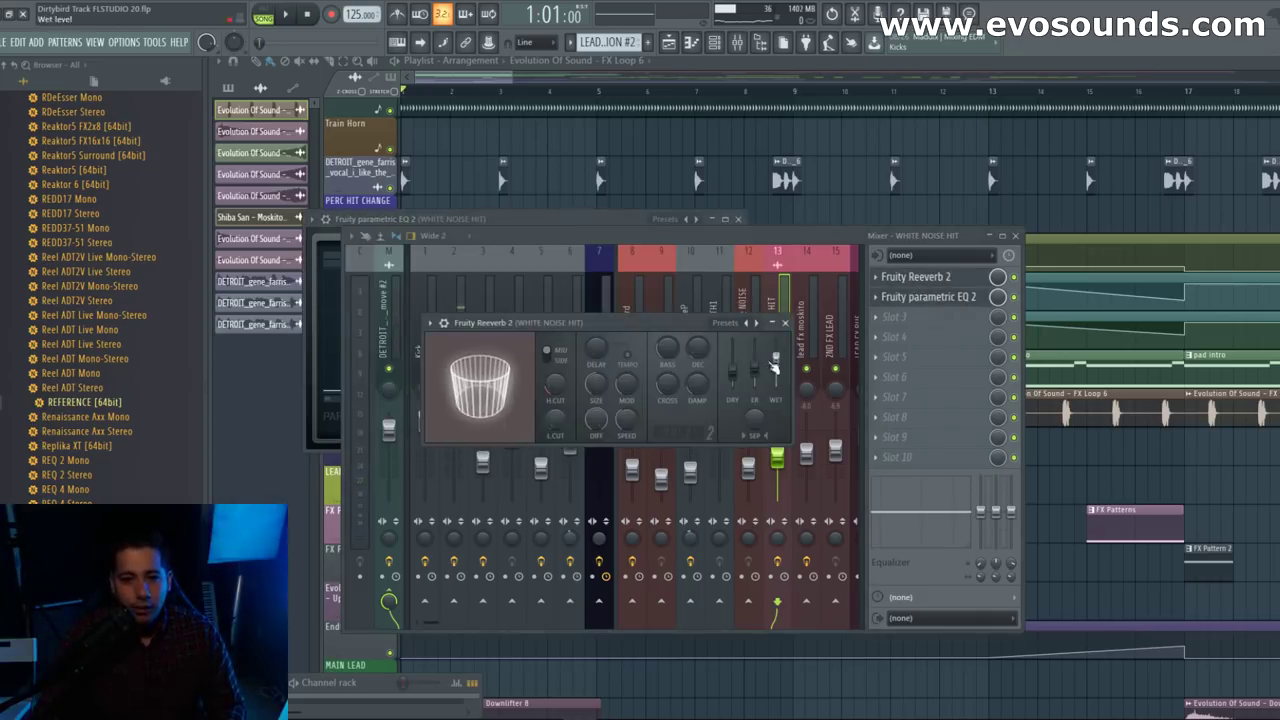
{"action": "key", "text": "space"}
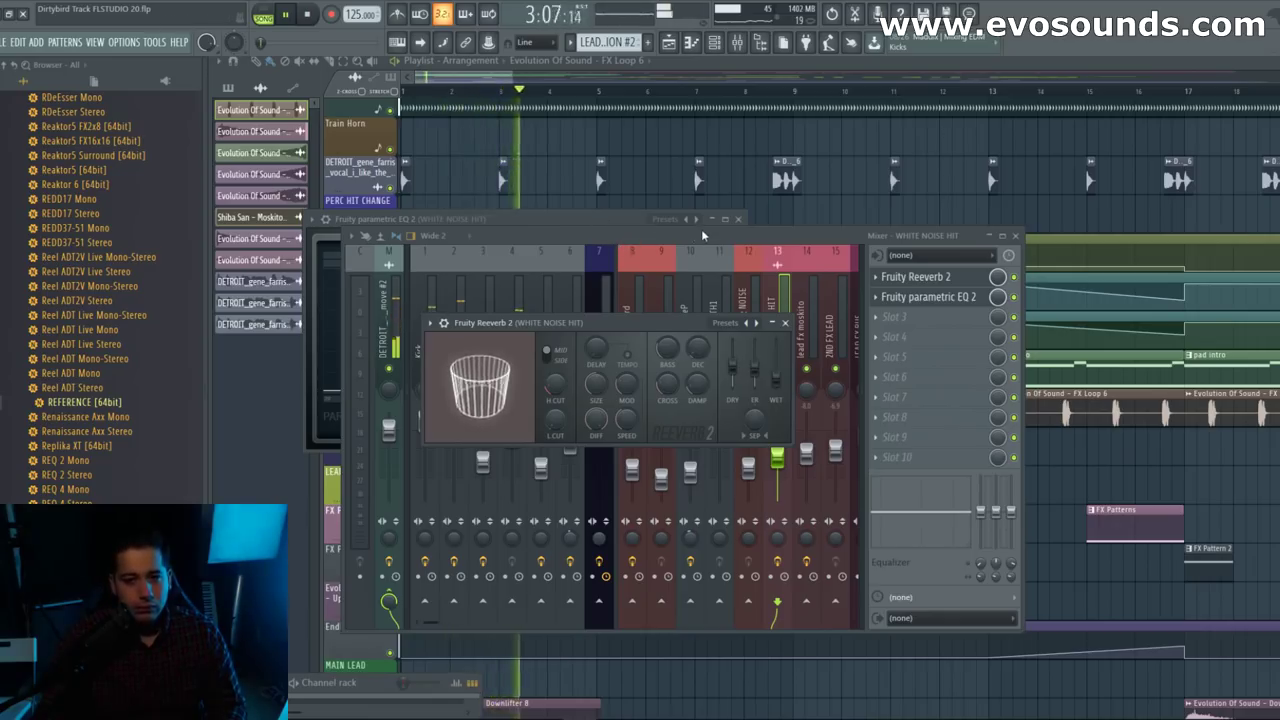
Step: Move the mixer and plugin windows clear of the intro tracks and audition the song from bar 5
{"action": "left_click_drag", "start_coordinate": [703, 235], "coordinate": [737, 441]}
{"action": "key", "text": "space"}
{"action": "left_click_drag", "start_coordinate": [672, 222], "coordinate": [266, 422]}
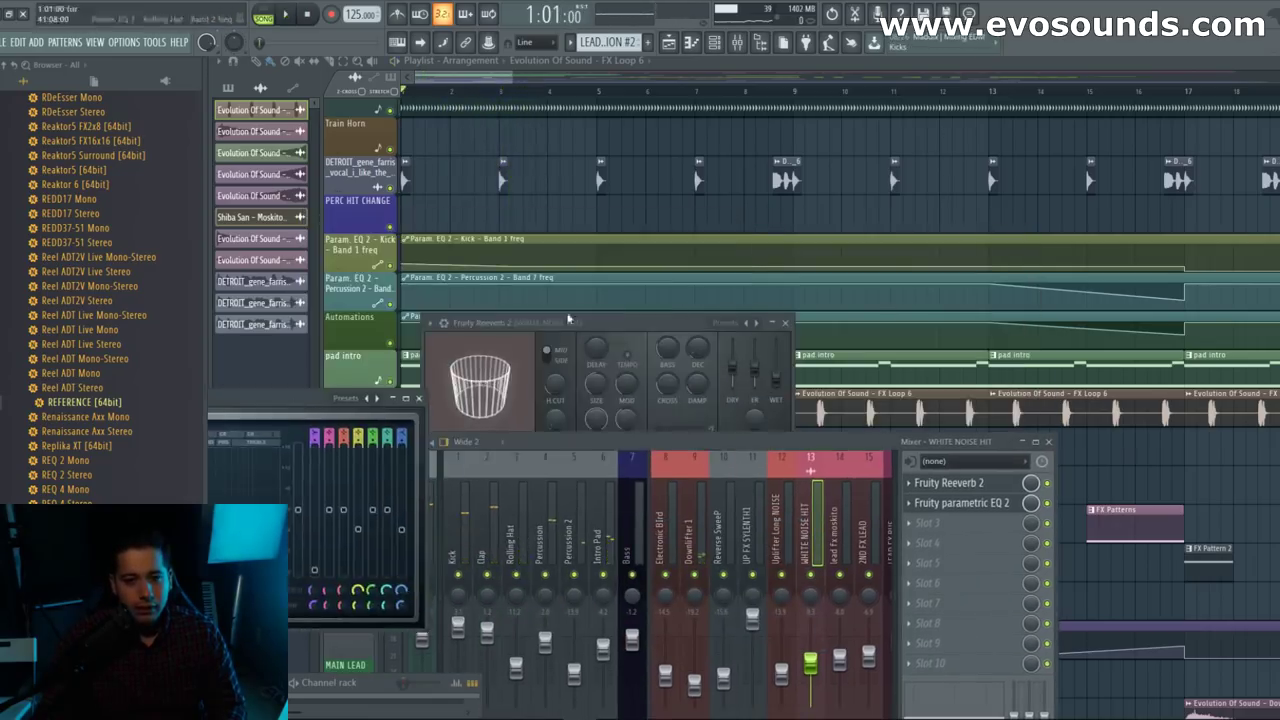
{"action": "left_click_drag", "start_coordinate": [568, 320], "coordinate": [414, 466]}
{"action": "left_click", "coordinate": [598, 91]}
{"action": "key", "text": "space"}
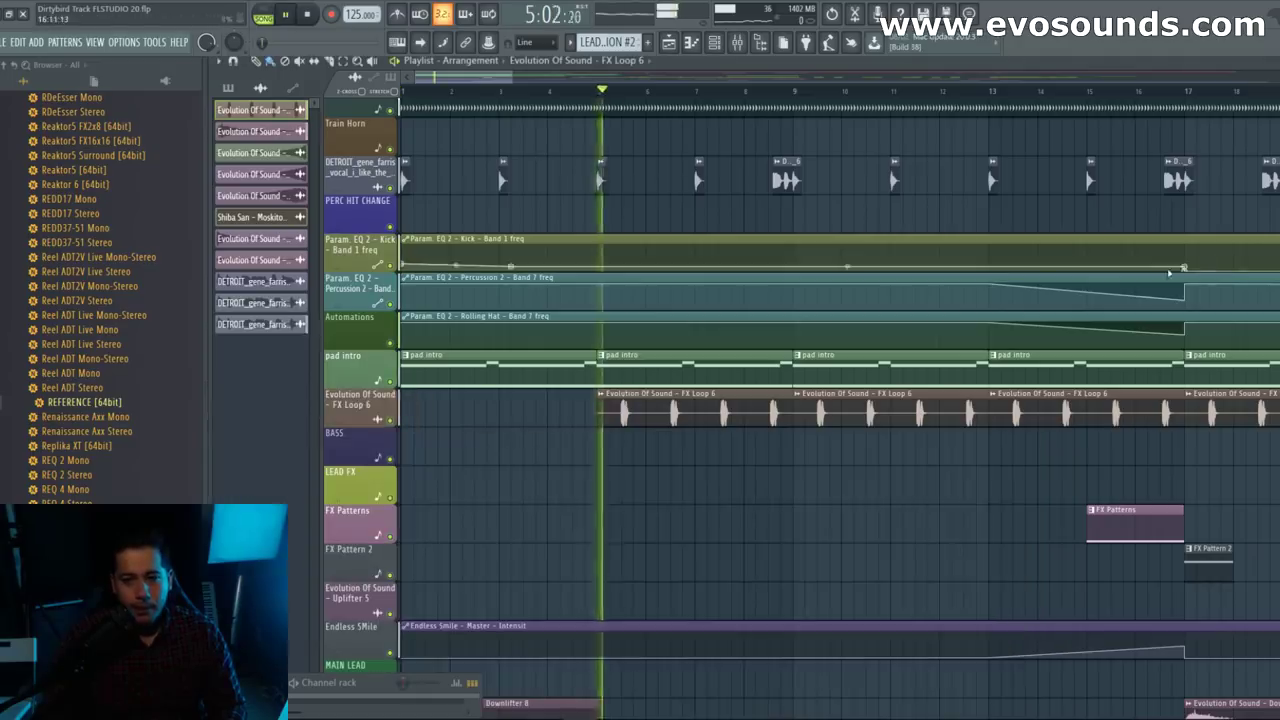
{"action": "key", "text": "F9"}
{"action": "left_click_drag", "start_coordinate": [866, 443], "coordinate": [775, 401]}
{"action": "key", "text": "space"}
{"action": "key", "text": "F9"}
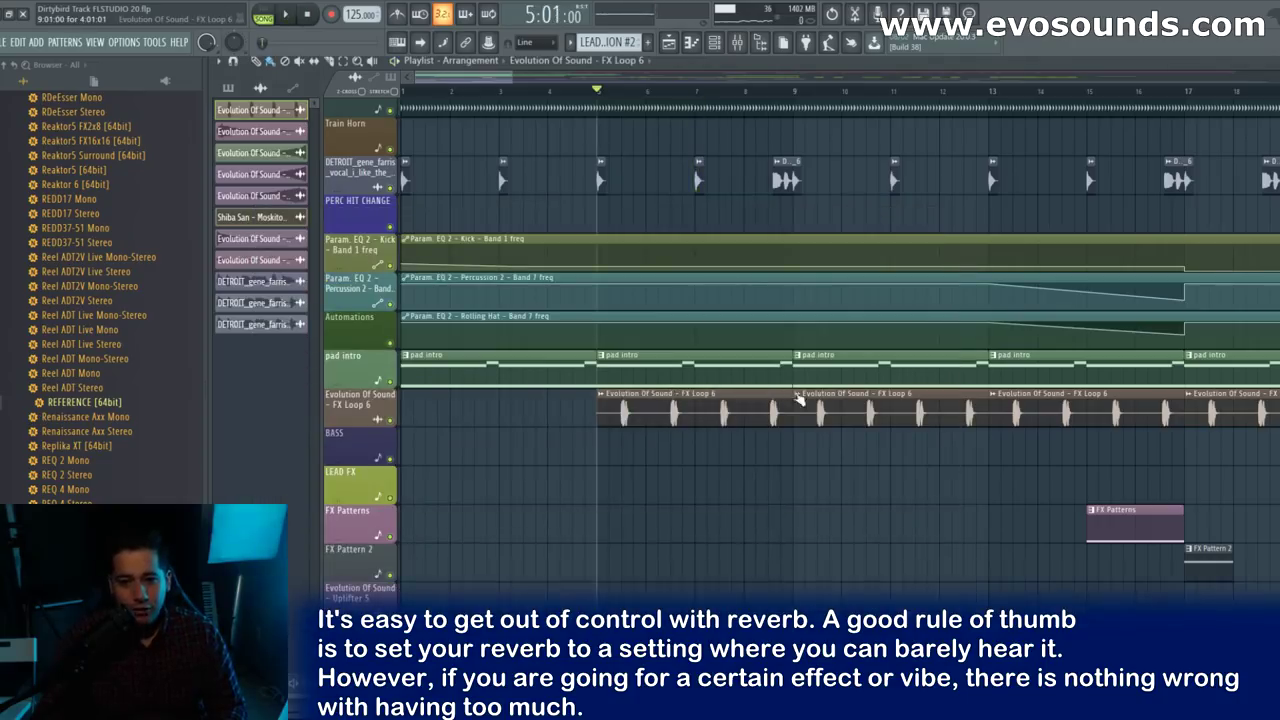
Step: Run tempo detection on the FX Loop 6 sample, accept the estimated 123 BPM and play from bar 5
{"action": "left_click", "coordinate": [603, 396]}
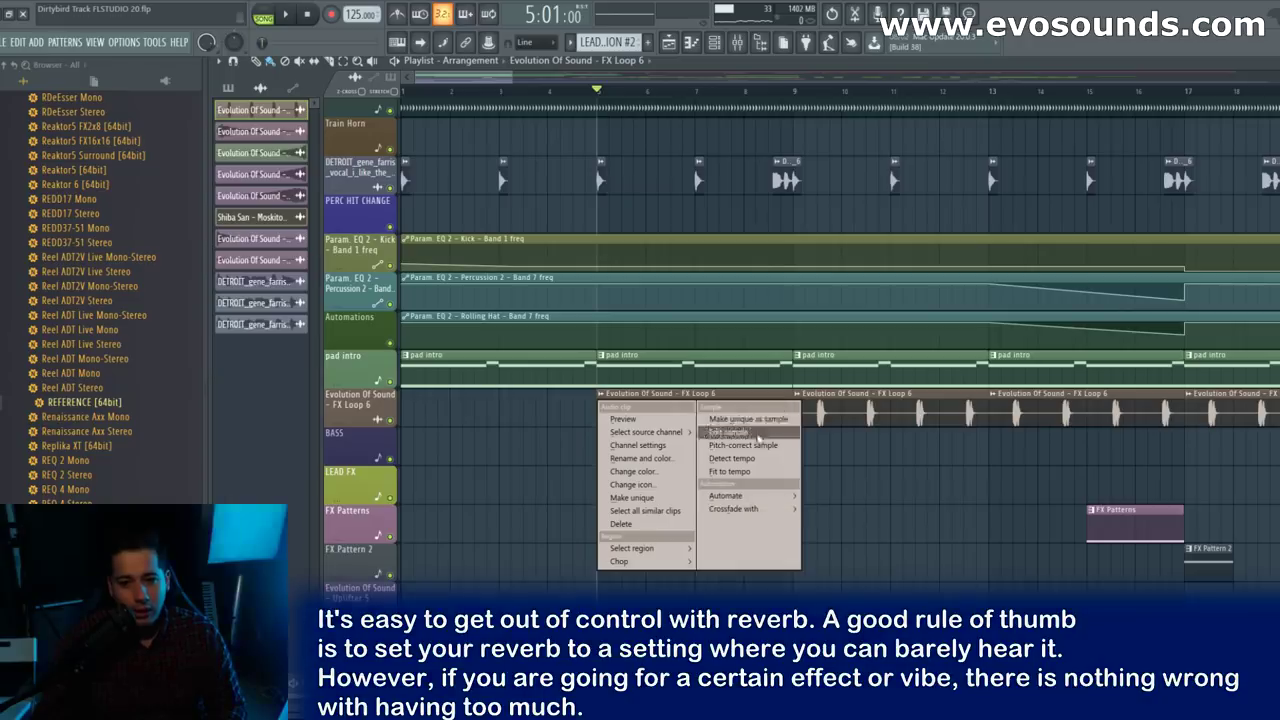
{"action": "left_click", "coordinate": [733, 458]}
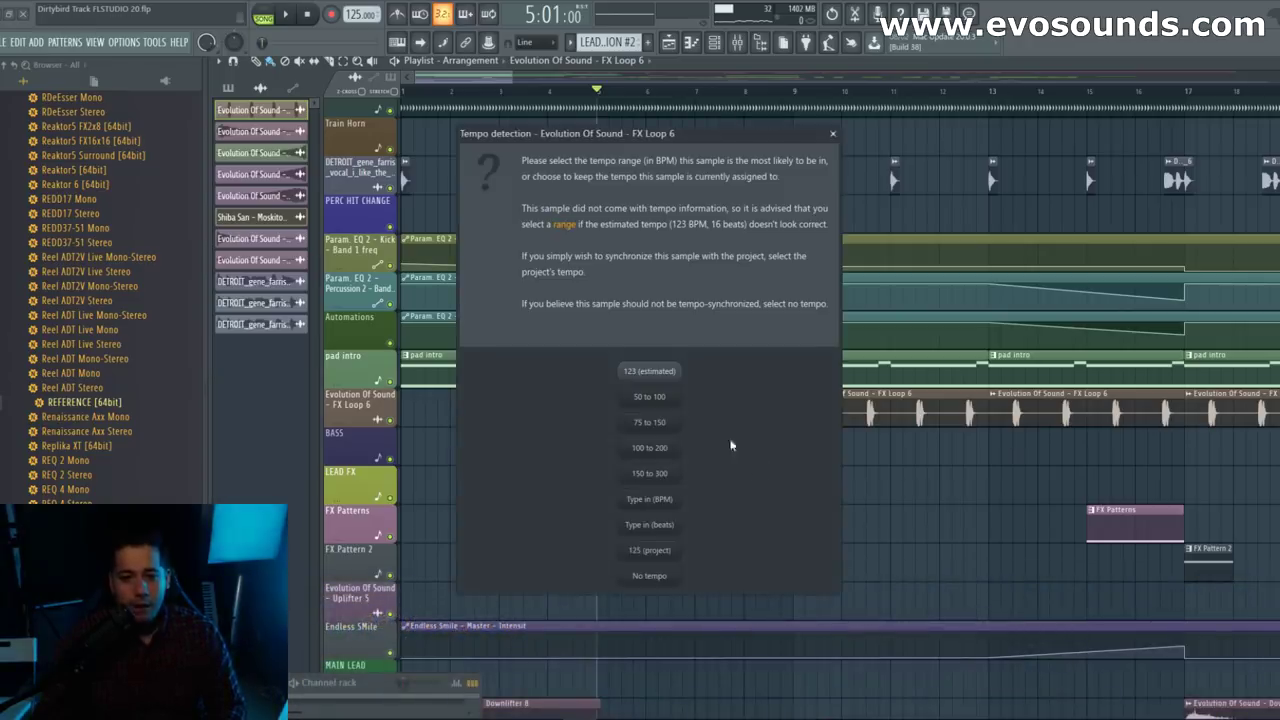
{"action": "left_click", "coordinate": [676, 373]}
{"action": "key", "text": "space"}
{"action": "scroll", "coordinate": [754, 476], "scroll_direction": "up", "scroll_amount": 3}
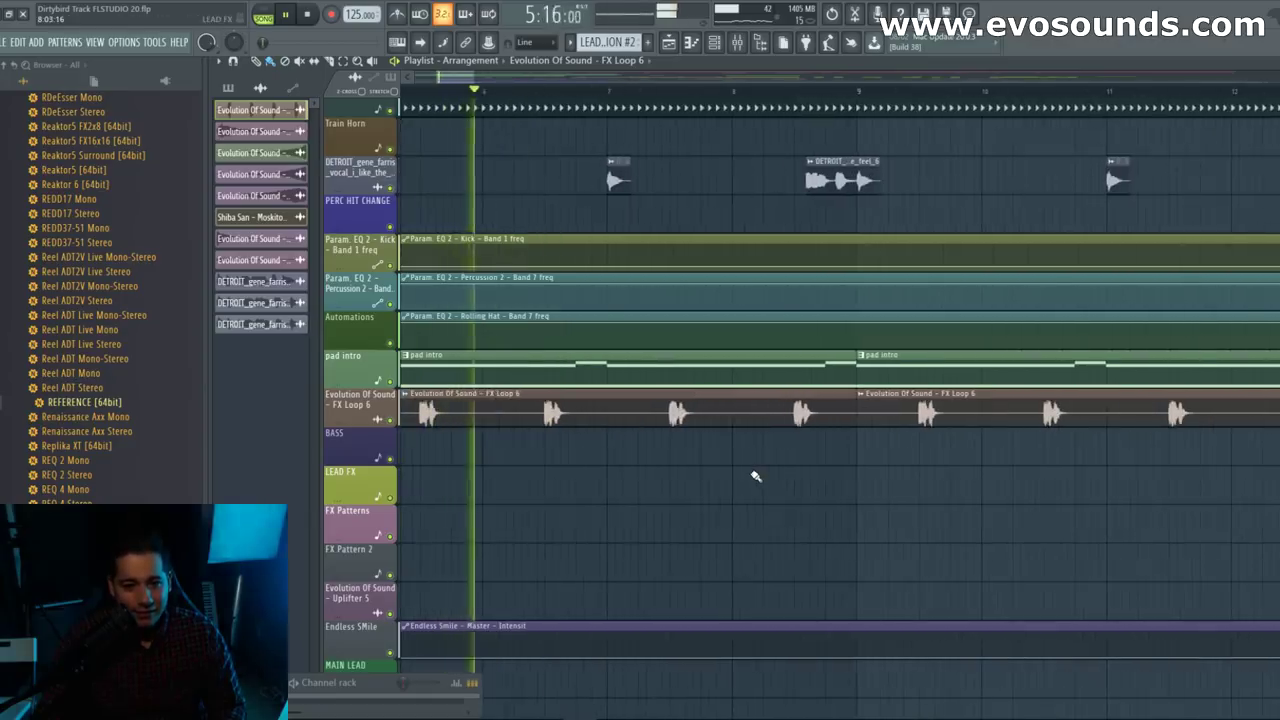
{"action": "scroll", "coordinate": [756, 476], "scroll_direction": "down", "scroll_amount": 4}
{"action": "scroll", "coordinate": [757, 476], "scroll_direction": "down", "scroll_amount": 3}
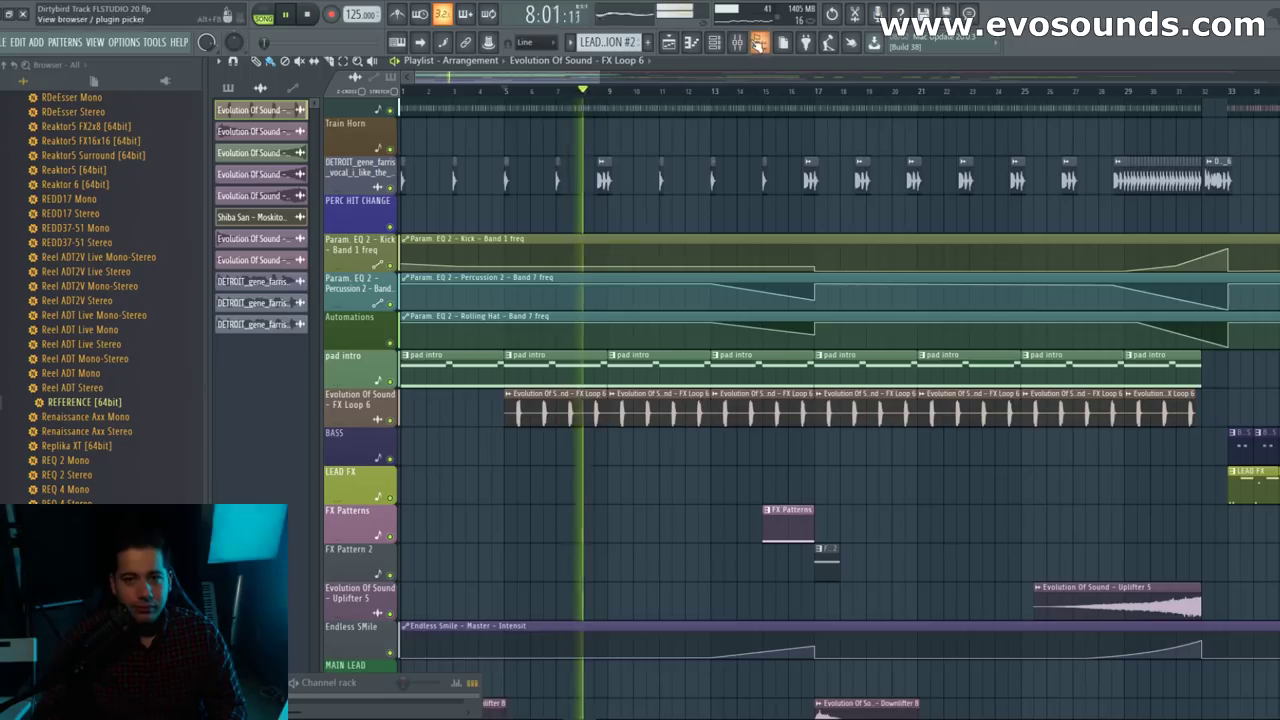
Step: Bring back the mixer during playback and raise the WHITE NOISE HIT channel's volume slightly
{"action": "left_click", "coordinate": [740, 45]}
{"action": "left_click_drag", "start_coordinate": [724, 601], "coordinate": [651, 315]}
{"action": "left_click_drag", "start_coordinate": [652, 530], "coordinate": [657, 510]}
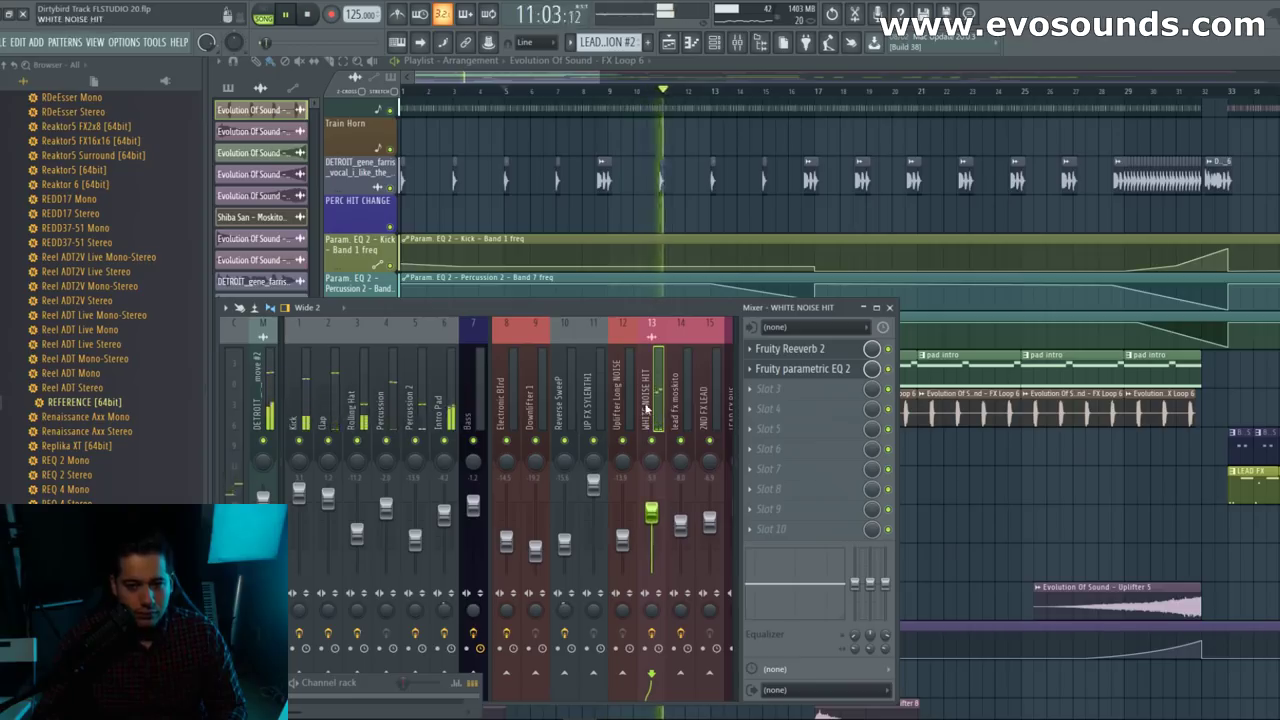
Step: Move Fruity parametric EQ 2 ahead of Fruity Reeverb 2 in the WHITE NOISE HIT channel's effect chain and close the EQ window
{"action": "left_click", "coordinate": [812, 371]}
{"action": "mouse_move", "coordinate": [813, 370]}
{"action": "left_mouse_down"}
{"action": "mouse_move", "coordinate": [807, 347]}
{"action": "mouse_move", "coordinate": [823, 380]}
{"action": "mouse_move", "coordinate": [819, 359]}
{"action": "left_mouse_up"}
{"action": "key", "text": "space"}
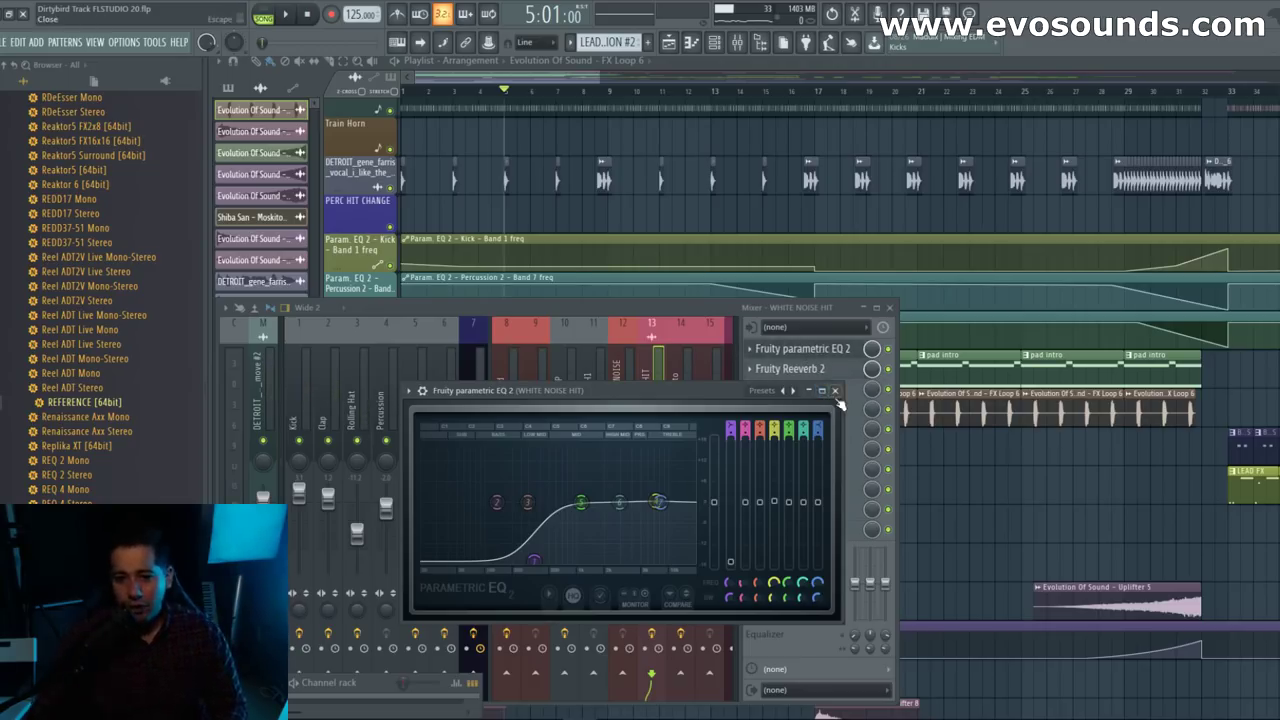
{"action": "left_click", "coordinate": [835, 391]}
Step: Lower band 7 slightly in the WHITE NOISE HIT channel's Fruity parametric EQ 2 while playing from bar 5
{"action": "key", "text": "space"}
{"action": "left_click_drag", "start_coordinate": [716, 315], "coordinate": [788, 344]}
{"action": "left_click", "coordinate": [870, 378]}
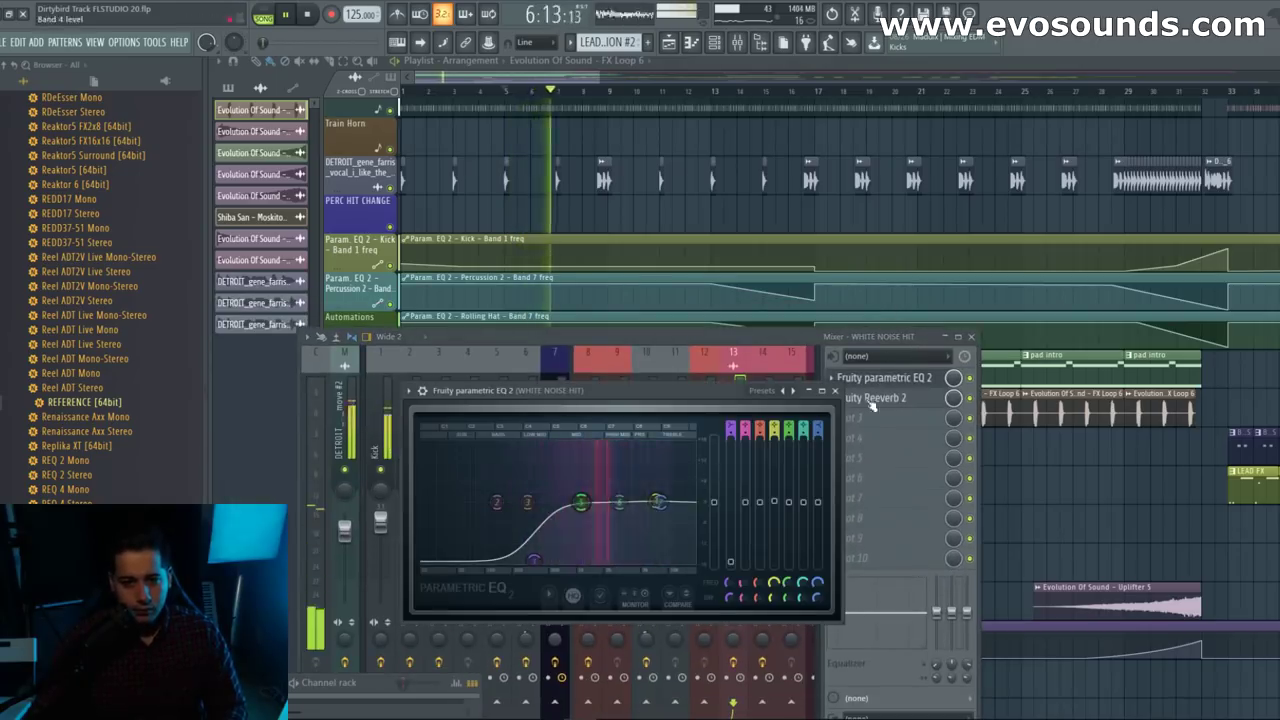
{"action": "key", "text": "space"}
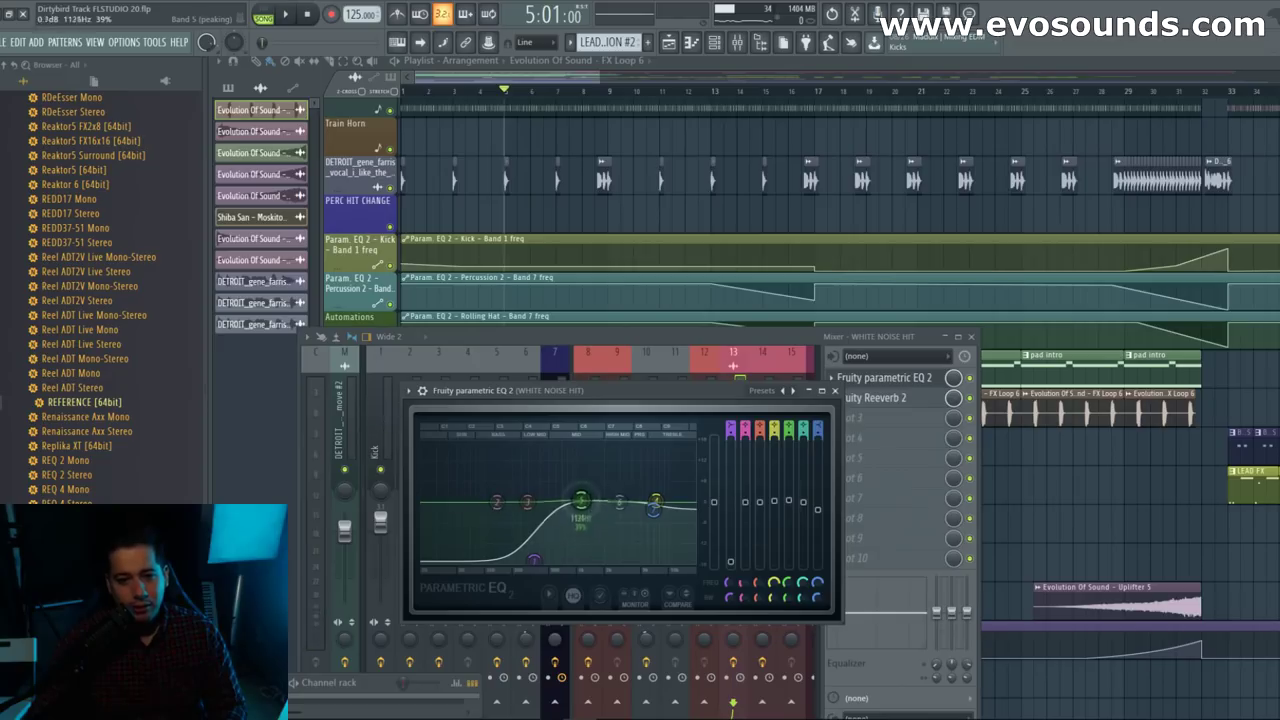
{"action": "left_click", "coordinate": [835, 391]}
Step: Add Fruity Multiband Compressor to slot 3 of the WHITE NOISE HIT channel
{"action": "left_click", "coordinate": [845, 418]}
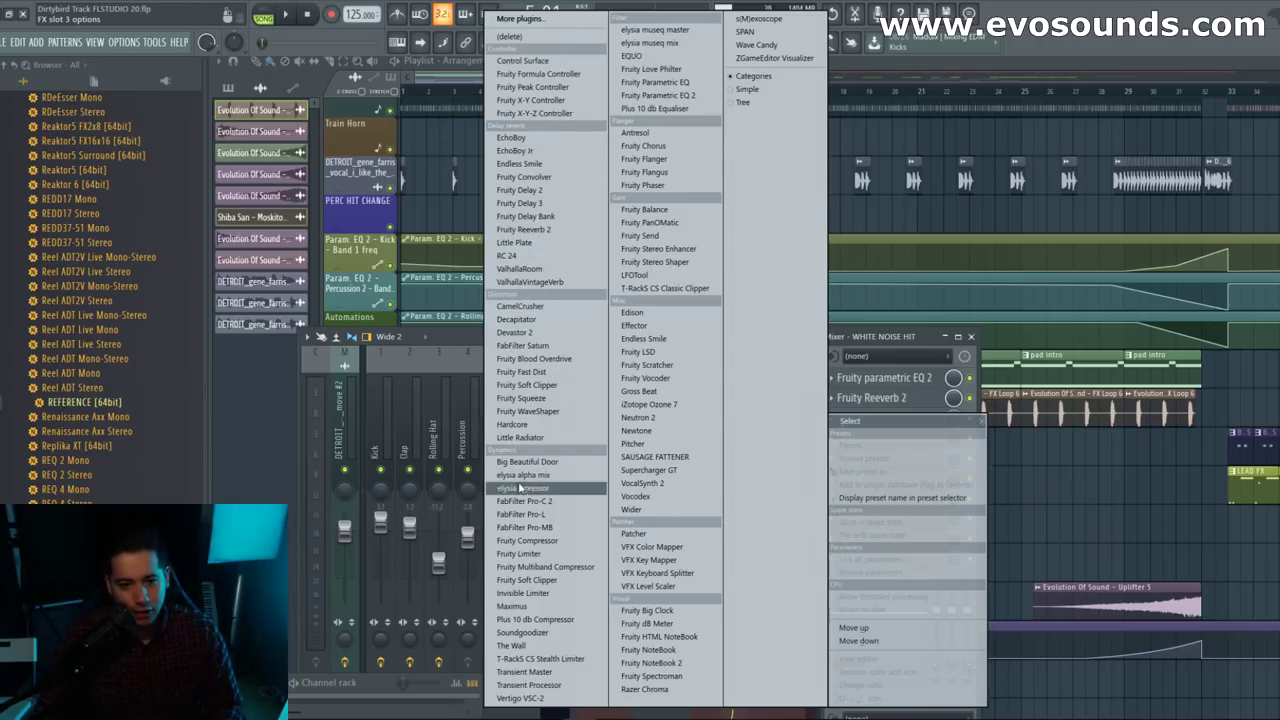
{"action": "left_click", "coordinate": [557, 569]}
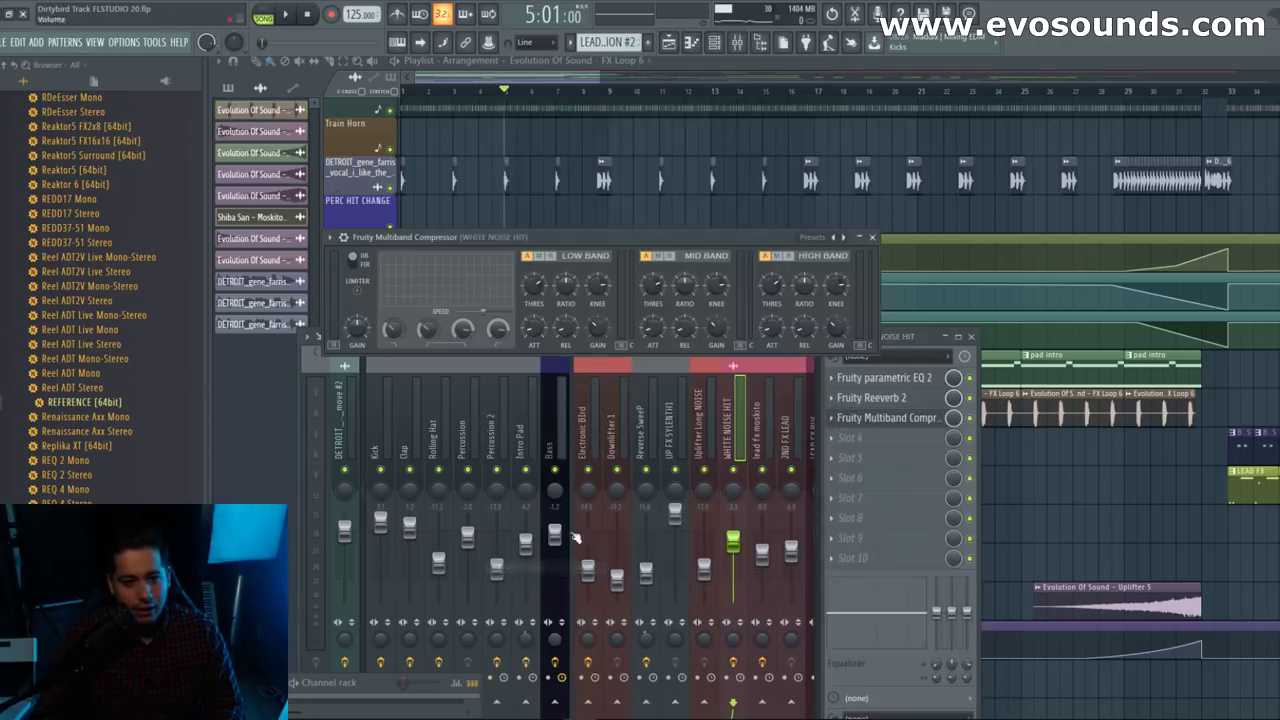
Step: Replace Fruity Multiband Compressor in slot 3 of the WHITE NOISE HIT channel with Fruity Compressor
{"action": "left_click", "coordinate": [871, 237]}
{"action": "right_click", "coordinate": [862, 417]}
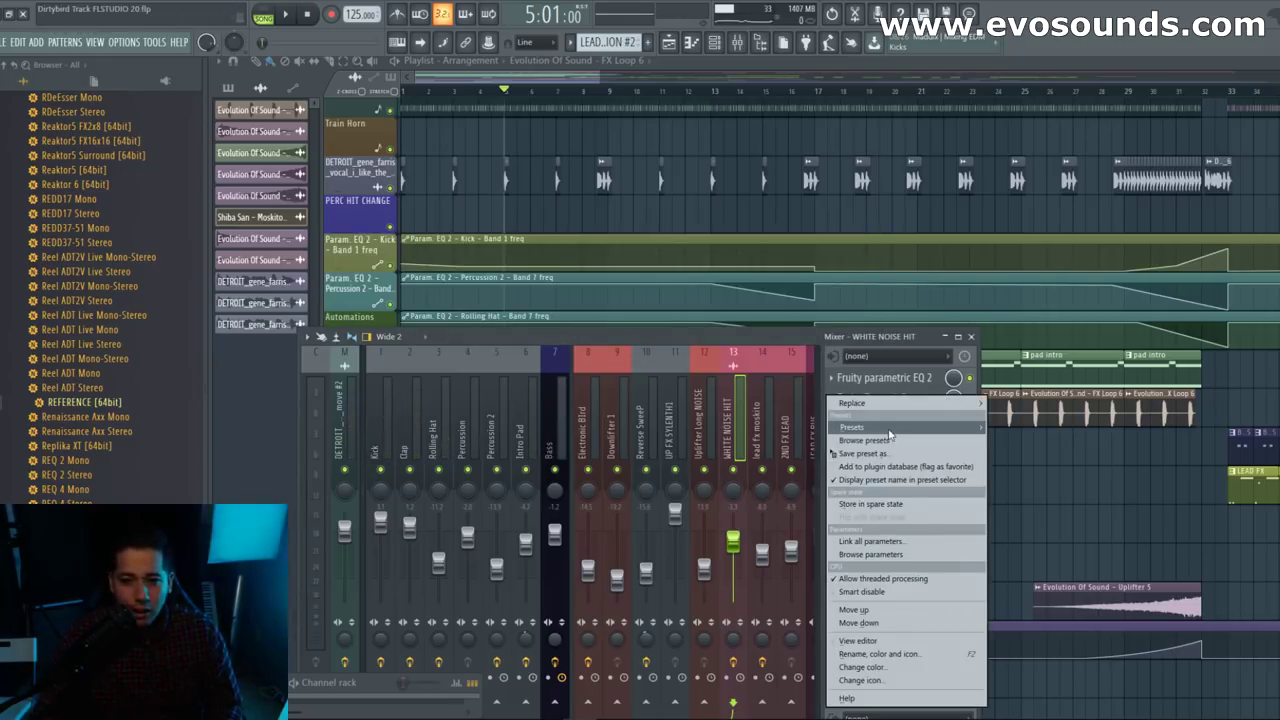
{"action": "key", "text": "Escape"}
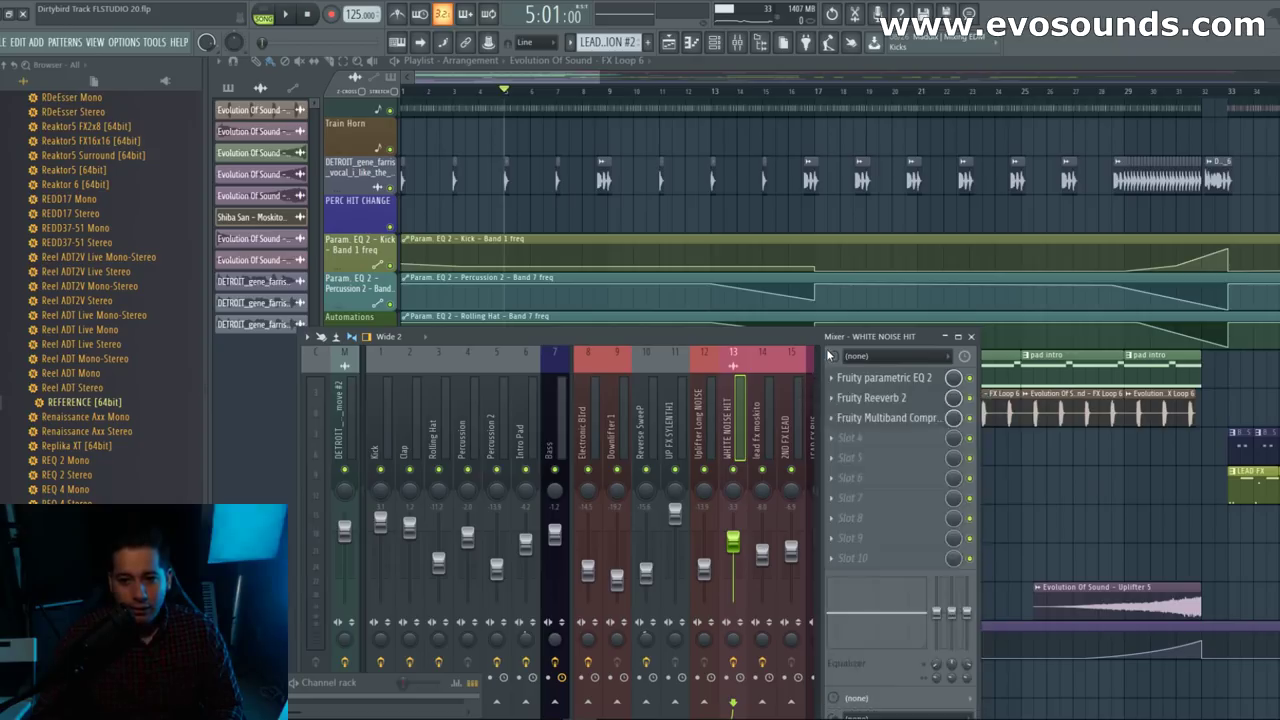
{"action": "left_click", "coordinate": [833, 421]}
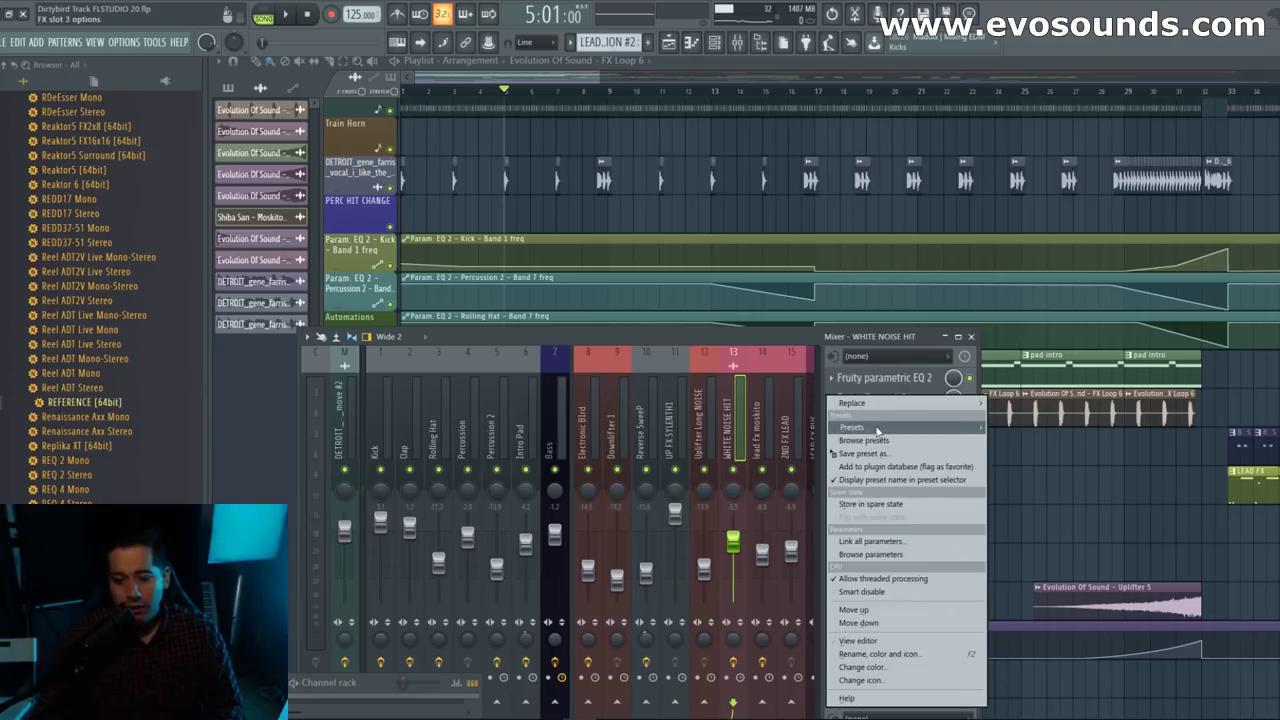
{"action": "mouse_move", "coordinate": [879, 410]}
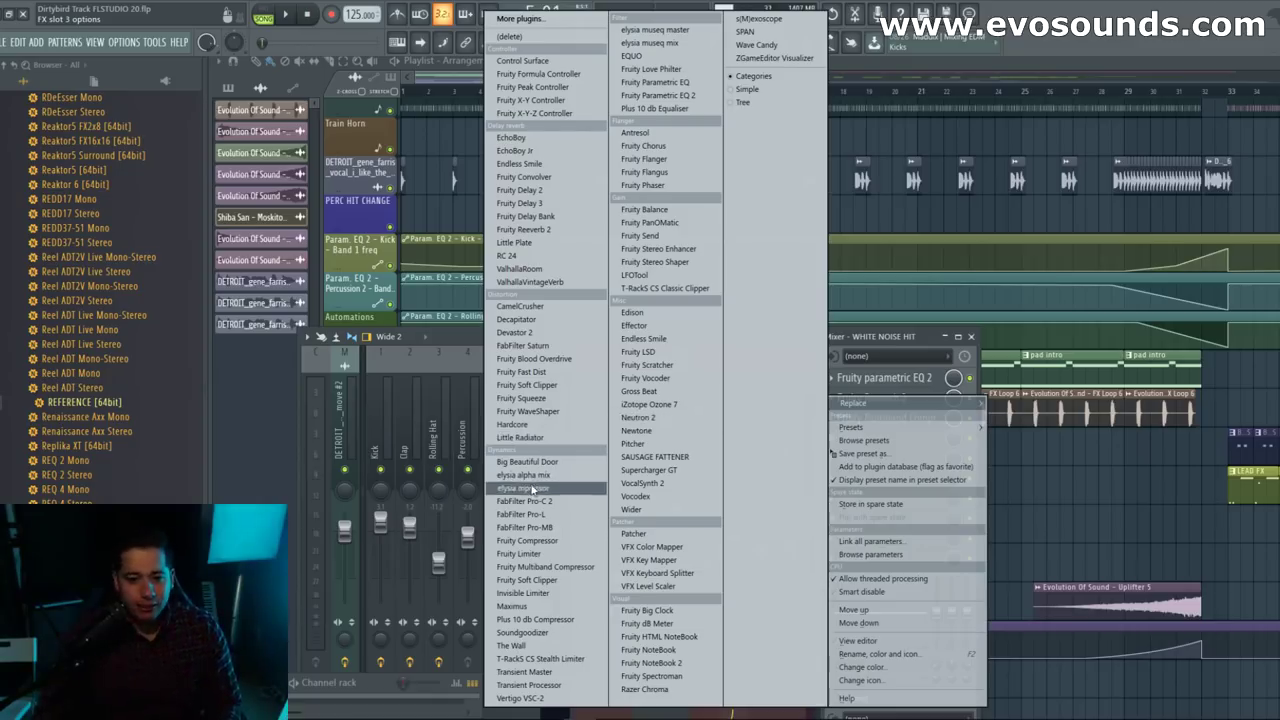
{"action": "left_click", "coordinate": [530, 540]}
Step: Set the Fruity Compressor's threshold to -36.5 dB, ratio to 6.0:1 and release to 319 ms, auditioning it with playback
{"action": "key", "text": "space"}
{"action": "left_click_drag", "start_coordinate": [344, 265], "coordinate": [344, 329]}
{"action": "left_click_drag", "start_coordinate": [459, 267], "coordinate": [458, 235]}
{"action": "key", "text": "space"}
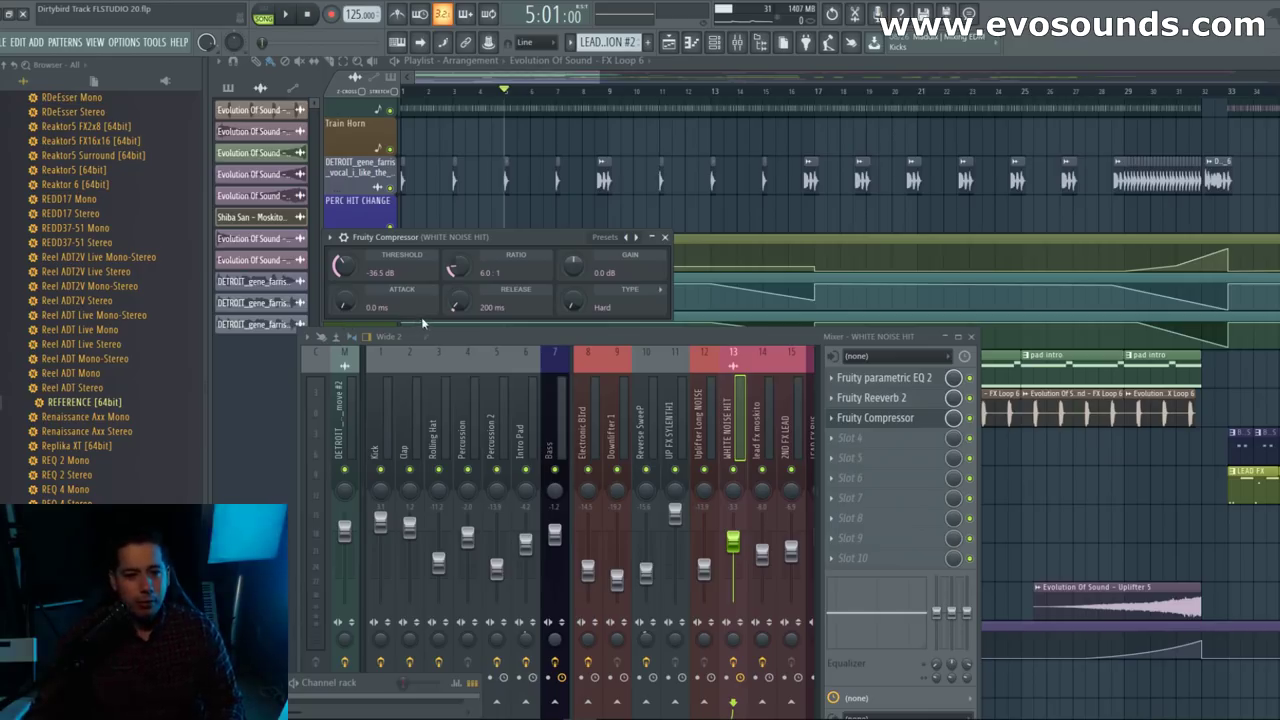
{"action": "left_click_drag", "start_coordinate": [455, 304], "coordinate": [455, 294]}
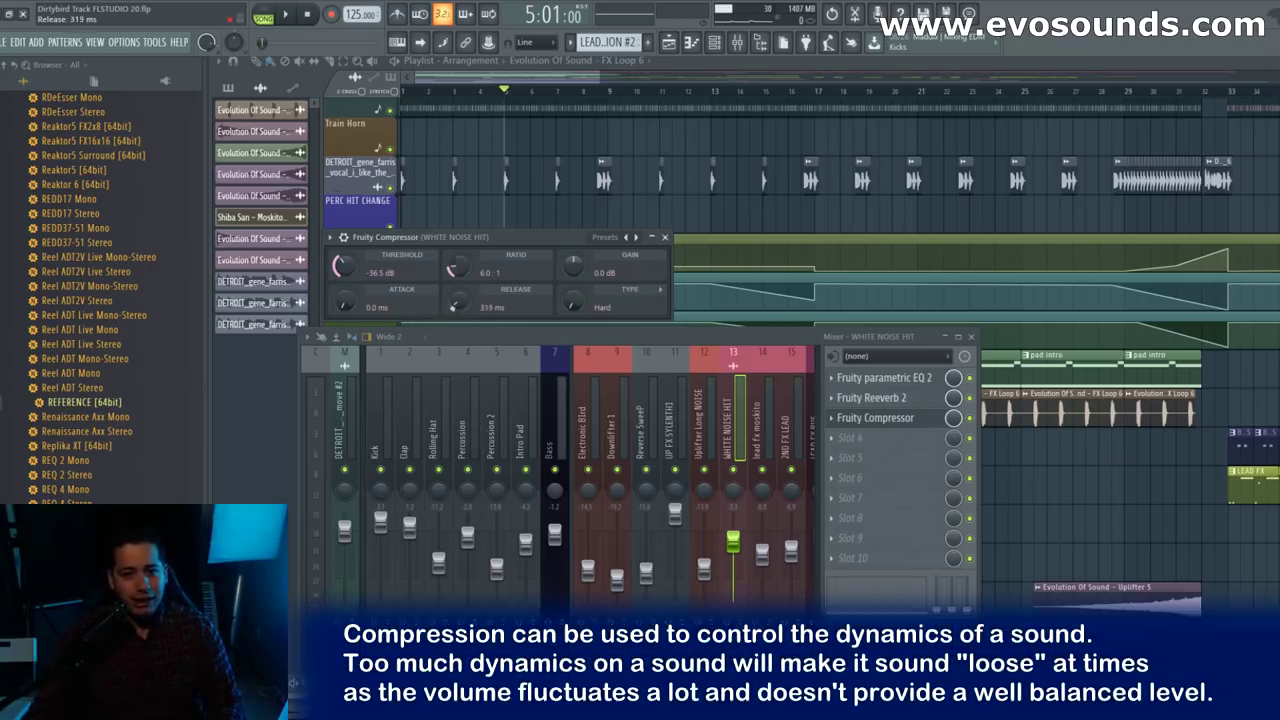
Step: Set the Fruity Compressor's release to 425 ms and threshold to -15.6 dB during playback, close its window and stop
{"action": "key", "text": "space"}
{"action": "left_click_drag", "start_coordinate": [343, 268], "coordinate": [342, 220]}
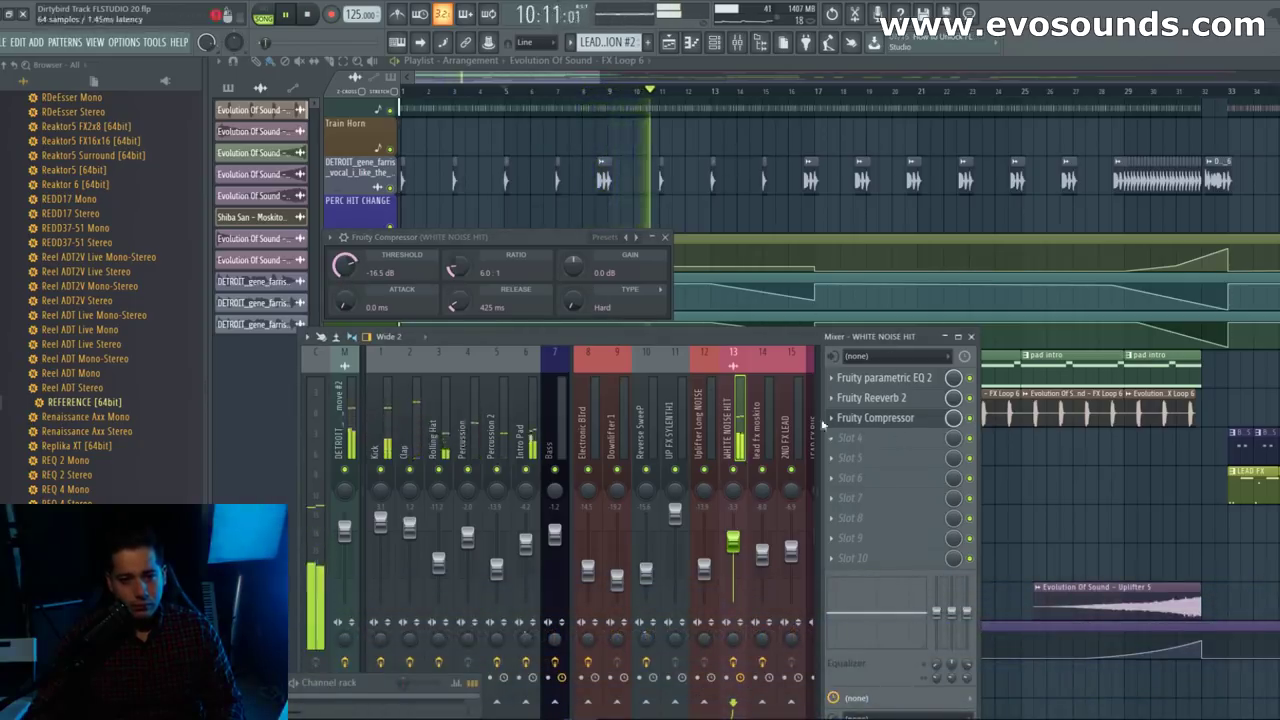
{"action": "left_click_drag", "start_coordinate": [344, 264], "coordinate": [344, 261]}
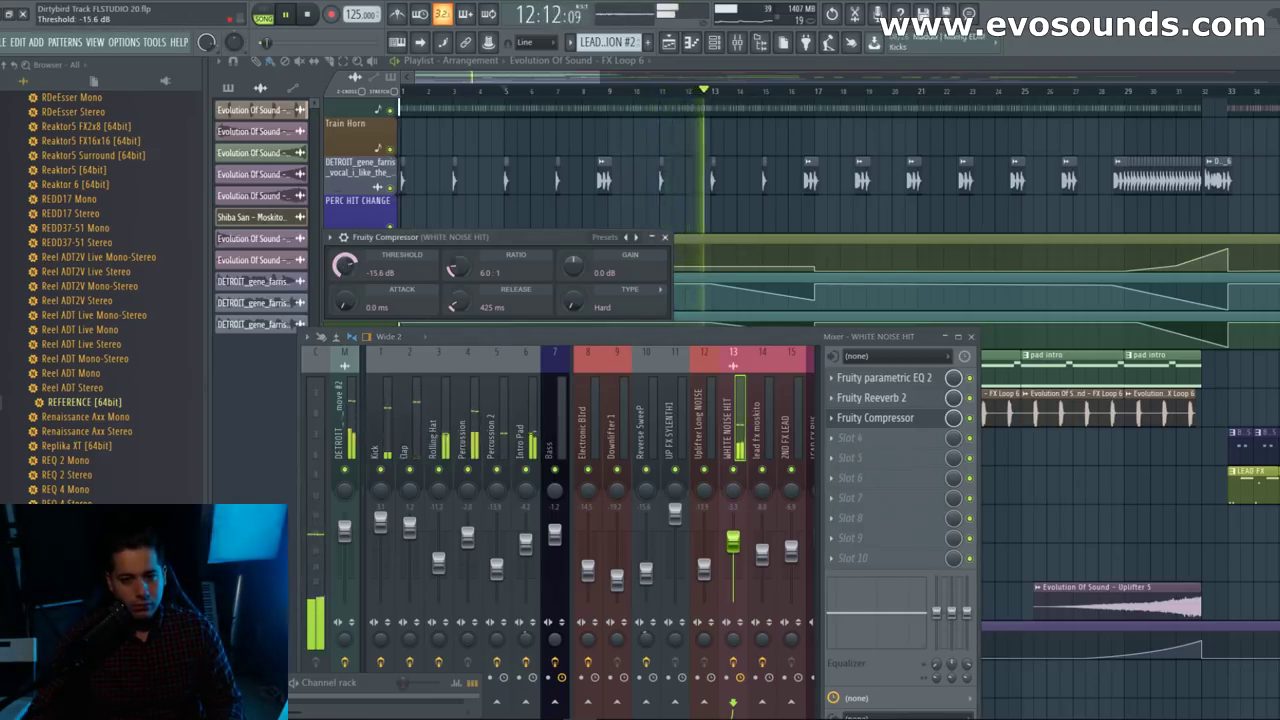
{"action": "left_click", "coordinate": [665, 238]}
{"action": "key", "text": "space"}
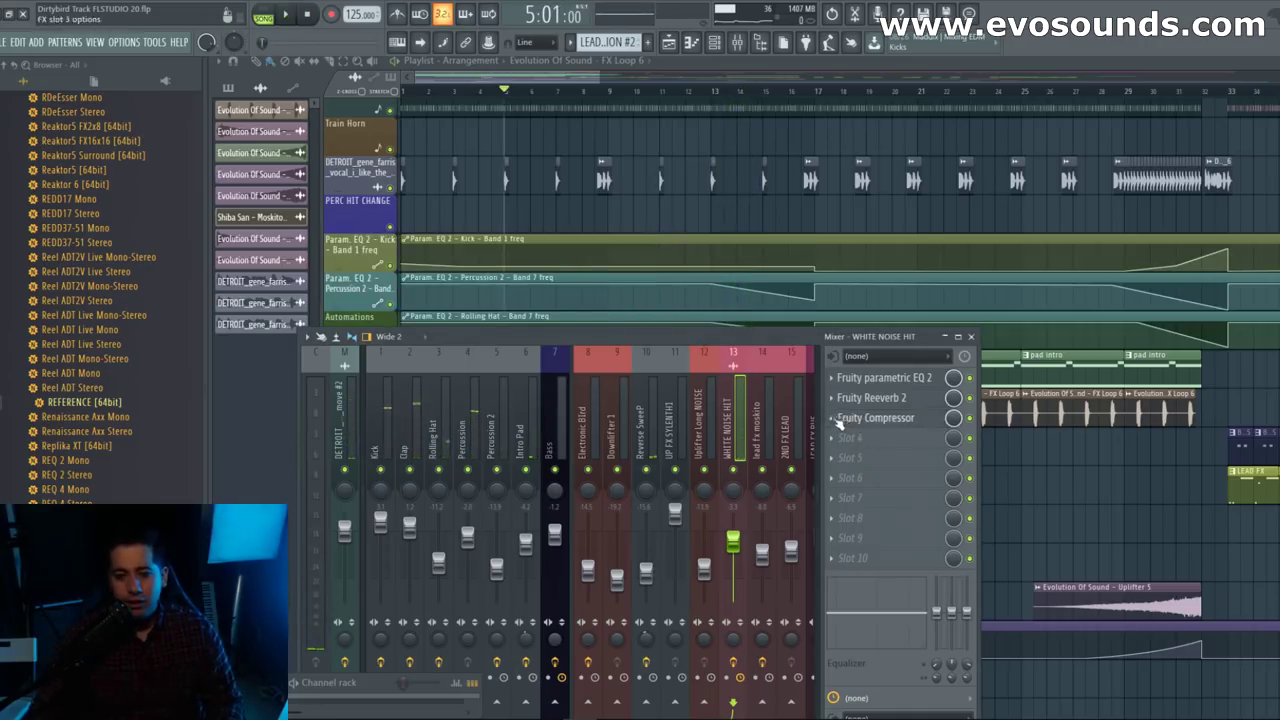
Step: Move Fruity Compressor down to slot 4 of the WHITE NOISE HIT channel and add Fruity Delay 3 in slot 3
{"action": "left_click_drag", "start_coordinate": [838, 422], "coordinate": [888, 446]}
{"action": "left_click", "coordinate": [833, 423]}
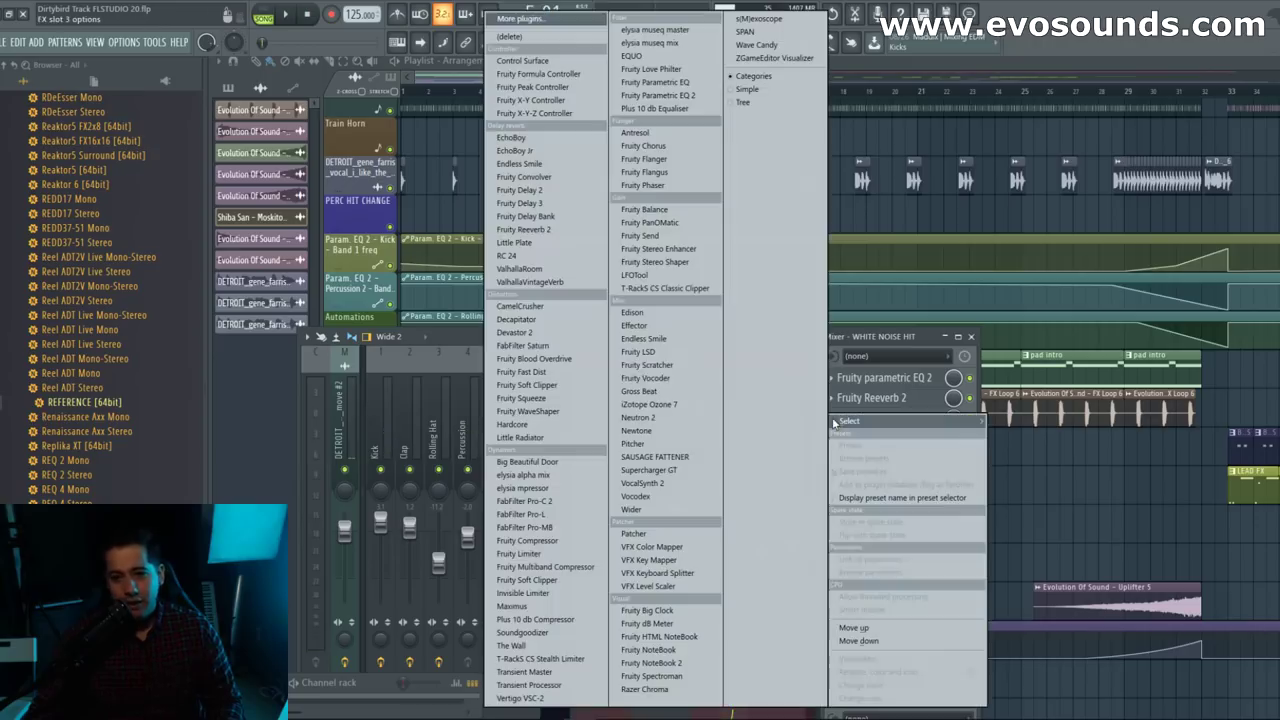
{"action": "left_click", "coordinate": [881, 342]}
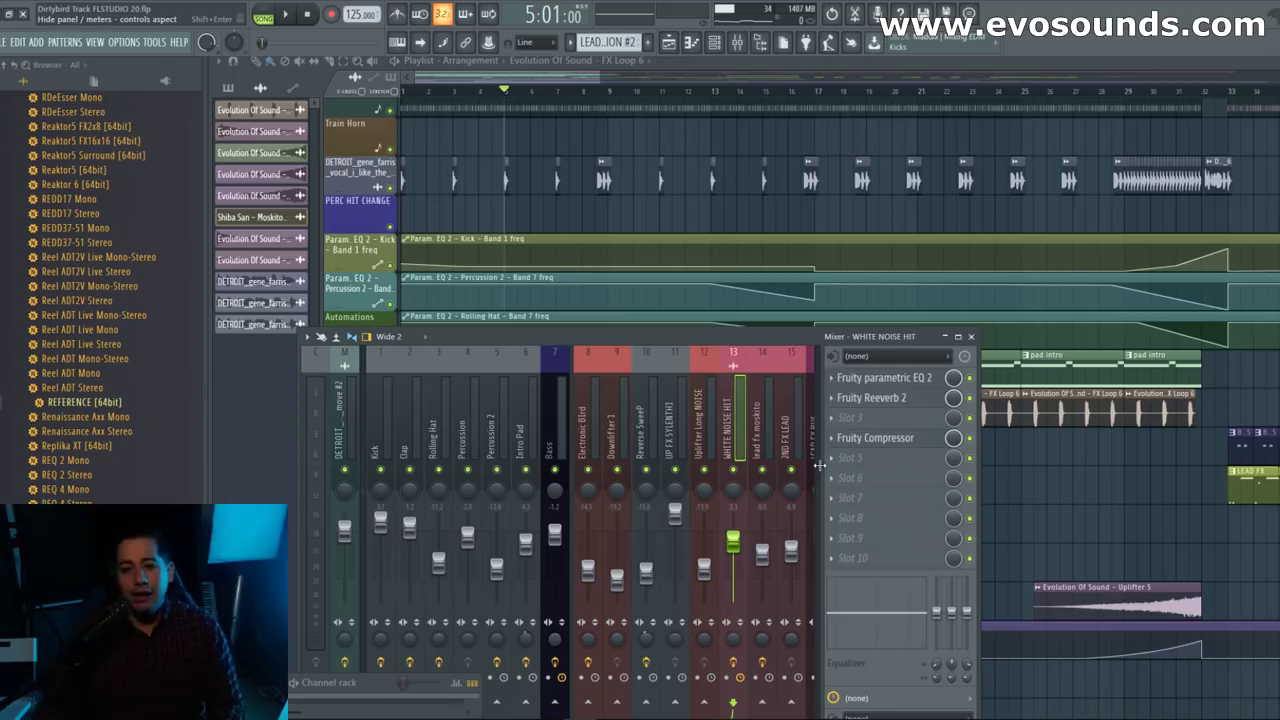
{"action": "left_click", "coordinate": [838, 421]}
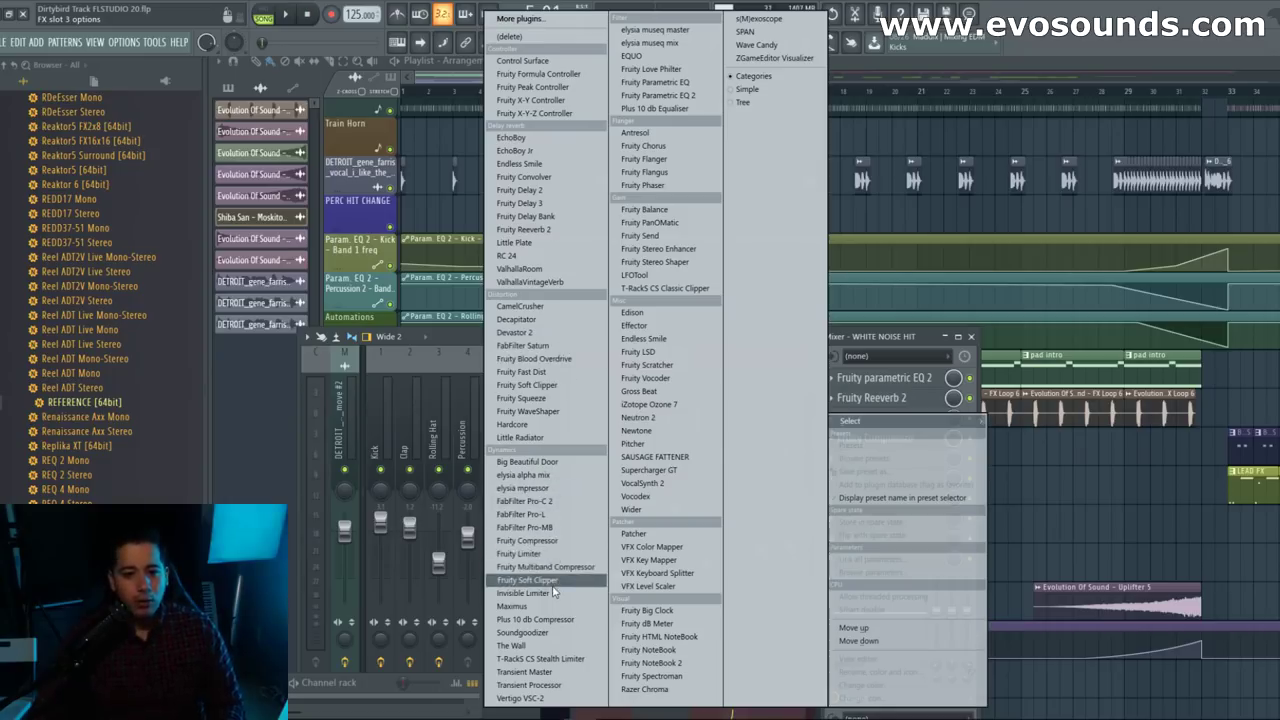
{"action": "left_click", "coordinate": [519, 203]}
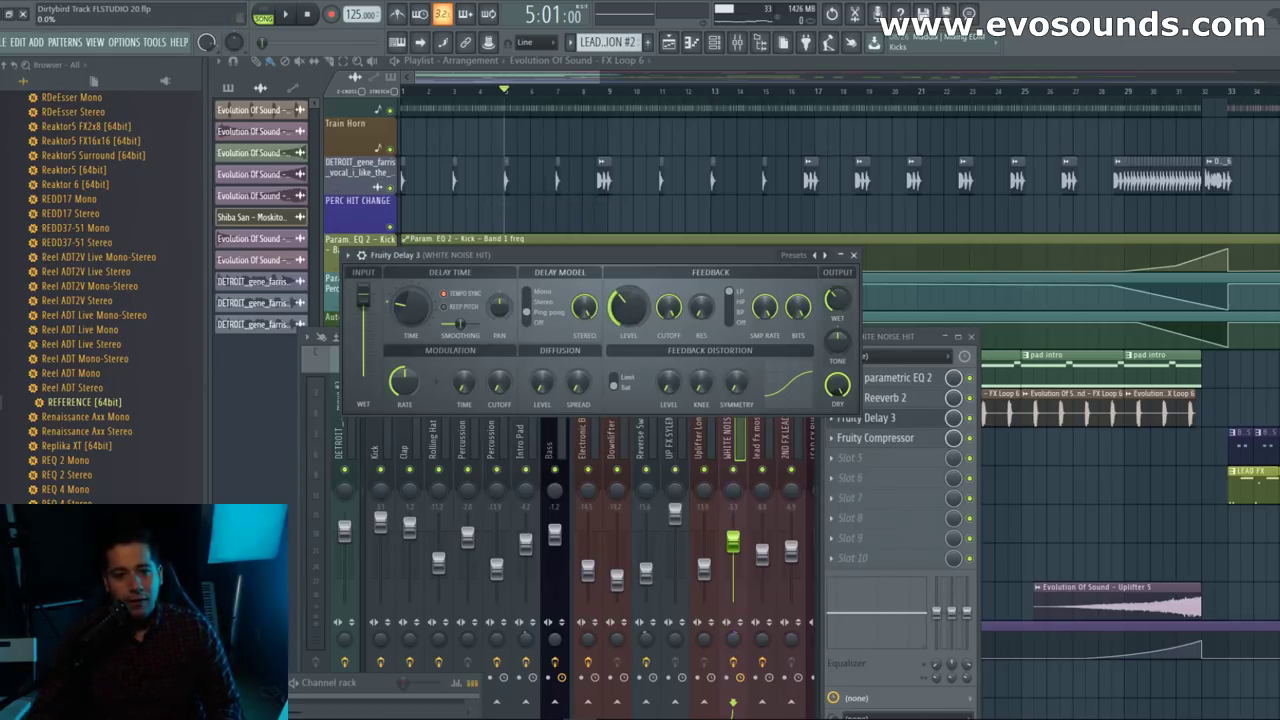
Step: Enable Keep Pitch in Fruity Delay 3, raise its wet output and pan the delay toward the right during playback
{"action": "key", "text": "space"}
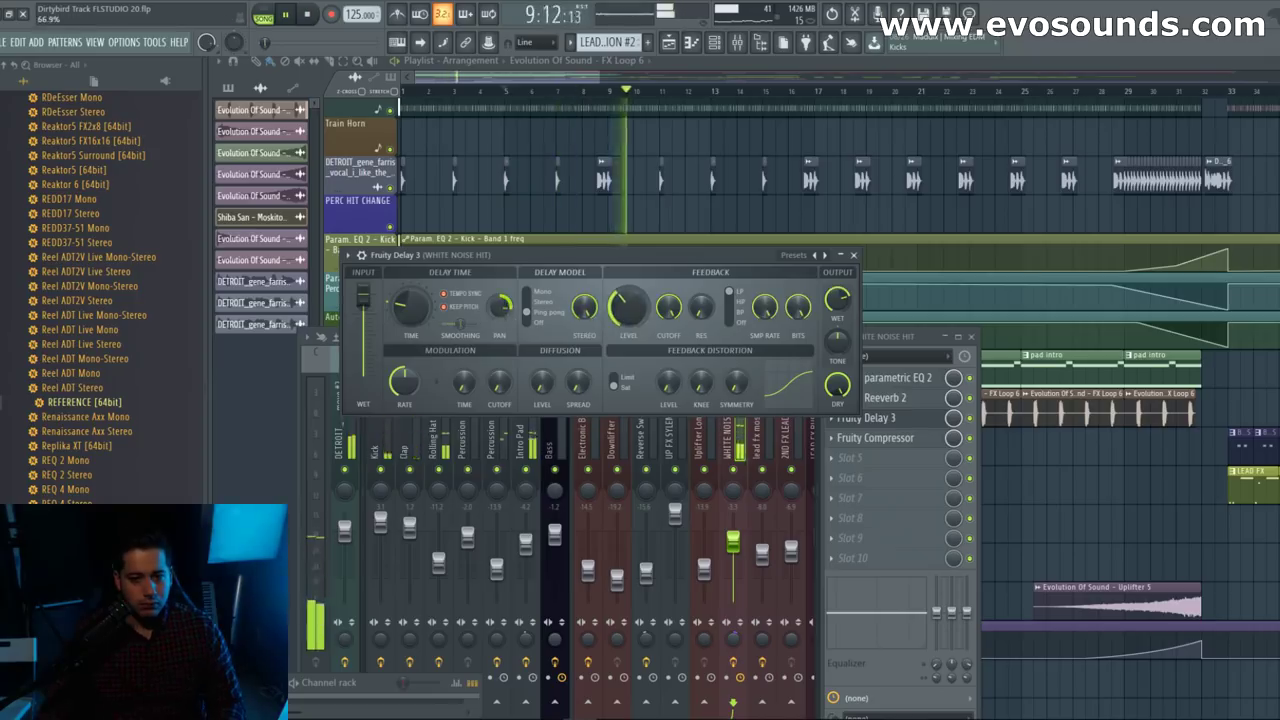
{"action": "left_click_drag", "start_coordinate": [837, 299], "coordinate": [837, 260]}
{"action": "key", "text": "space"}
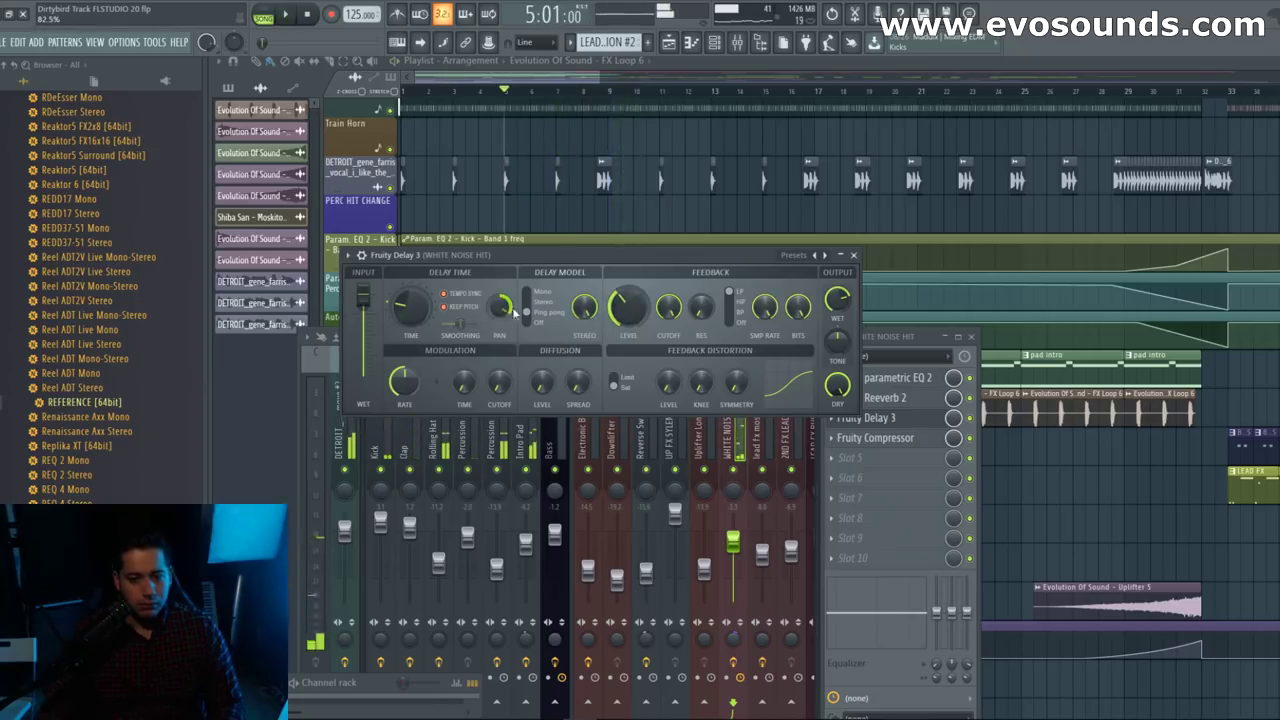
{"action": "key", "text": "space"}
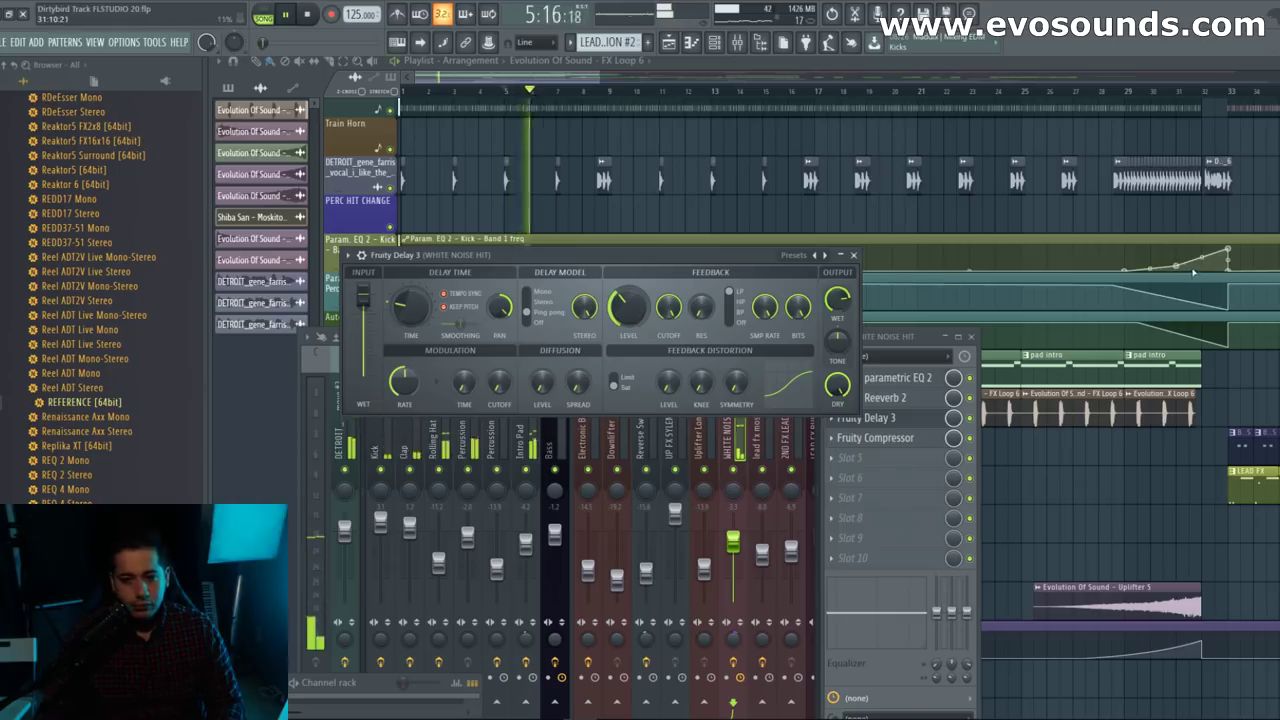
Step: Move Fruity Delay 3 below Fruity Compressor in the WHITE NOISE HIT chain, reopen it and lower its wet output while listening
{"action": "left_click", "coordinate": [853, 256]}
{"action": "key", "text": "space"}
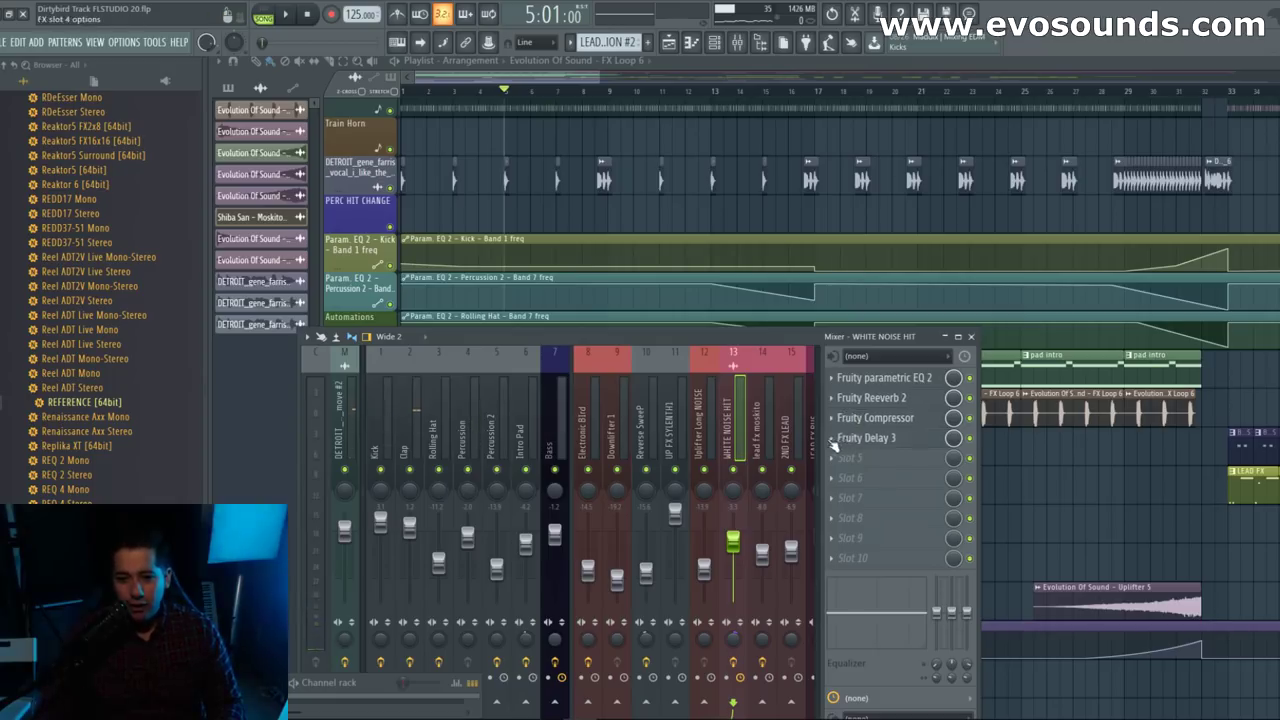
{"action": "left_click", "coordinate": [864, 441]}
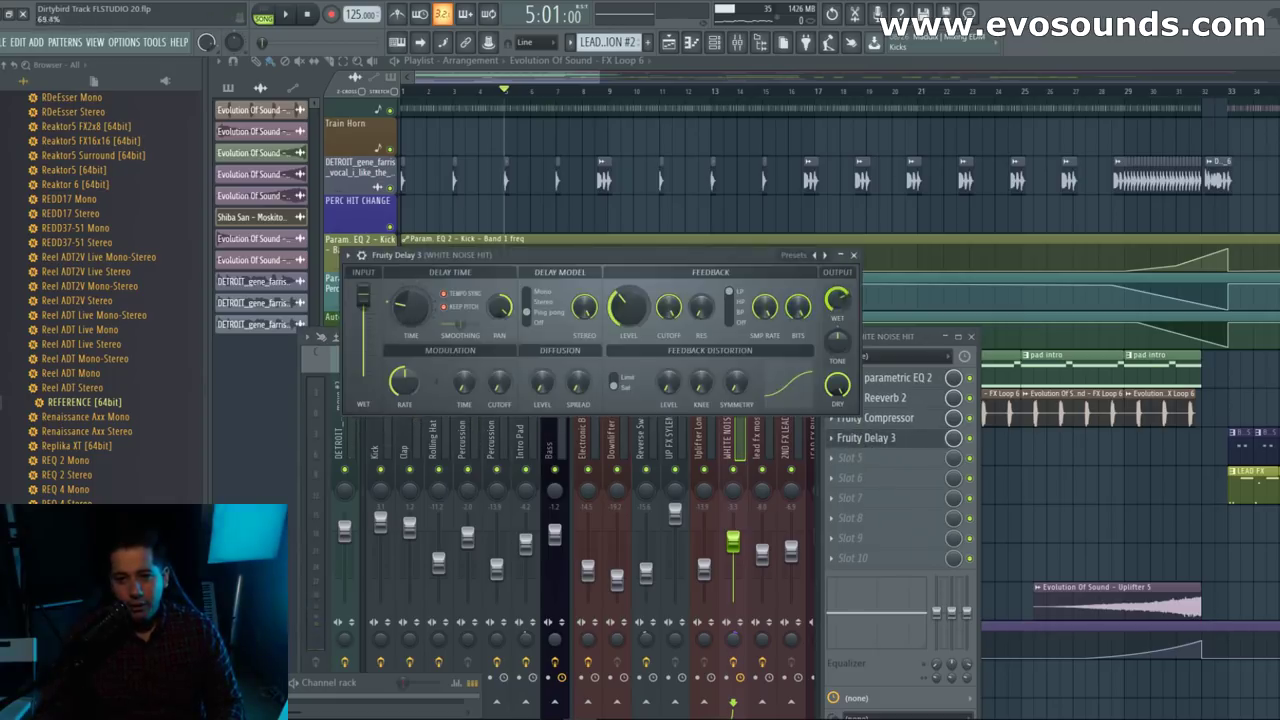
{"action": "key", "text": "space"}
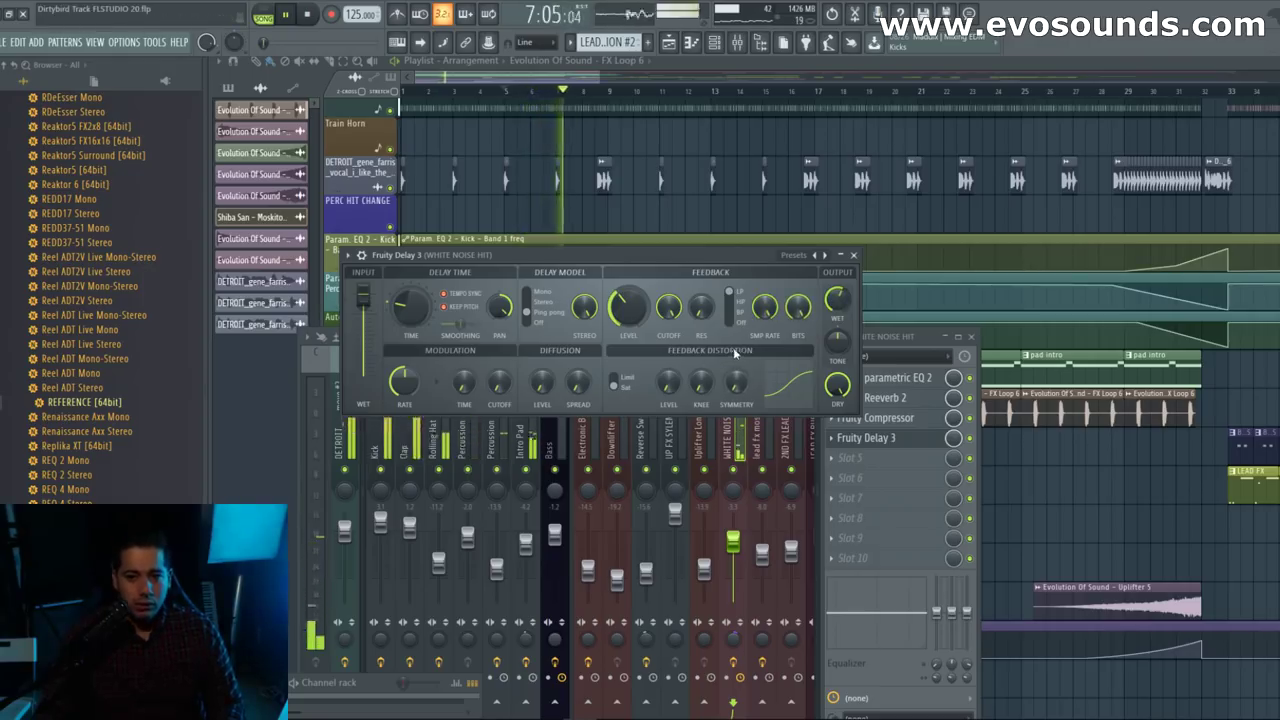
{"action": "key", "text": "space"}
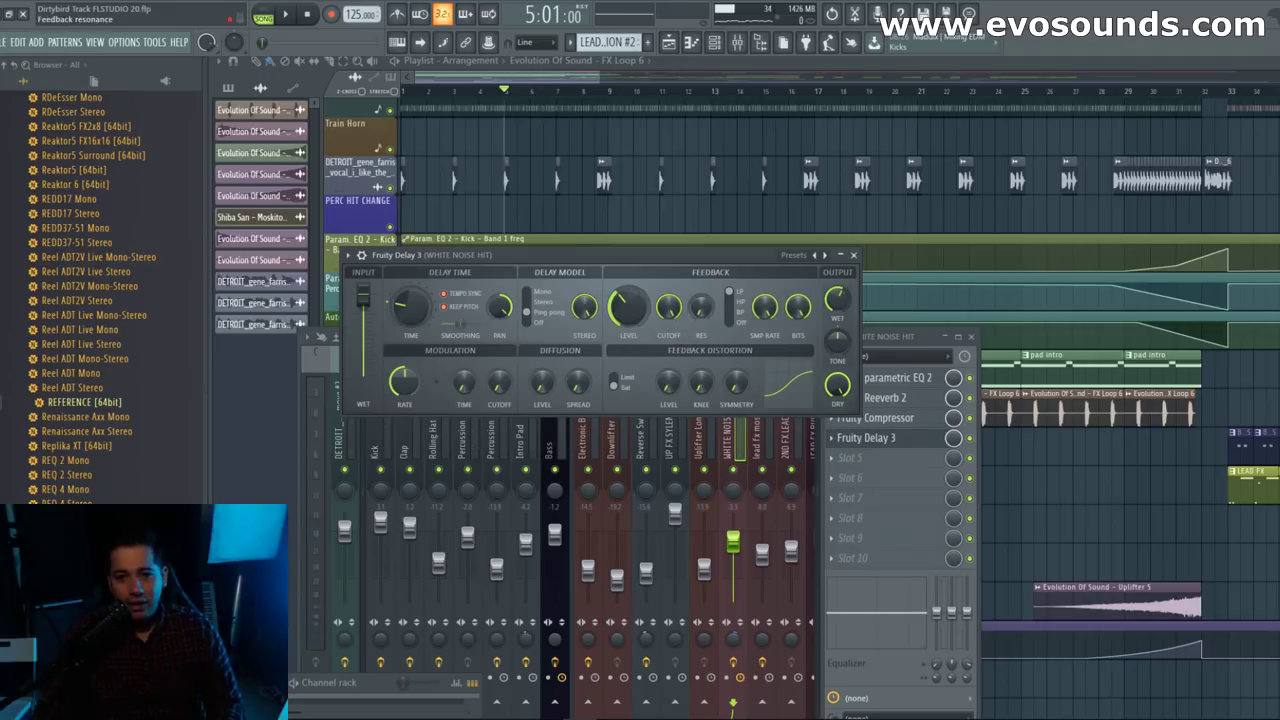
Step: Set Fruity Delay 3's feedback filter to BP and its feedback level to about 62%, audition it and close the delay window
{"action": "left_click", "coordinate": [741, 321]}
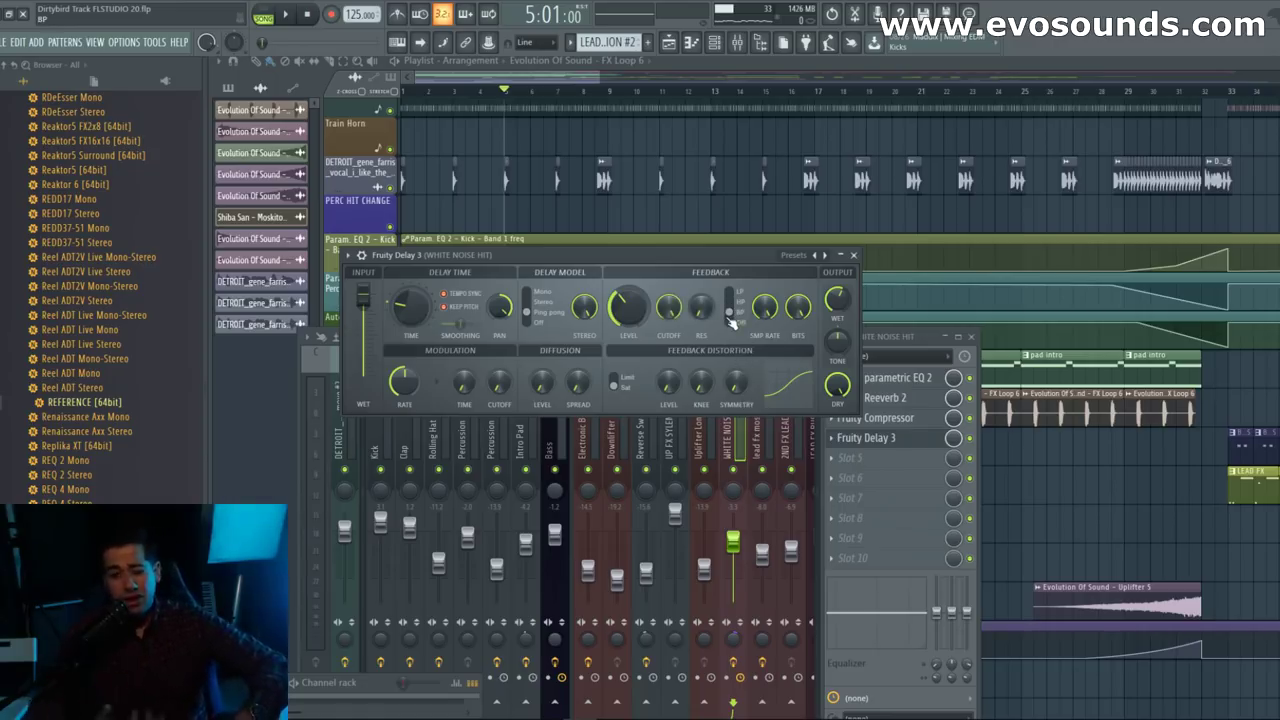
{"action": "left_click", "coordinate": [641, 306]}
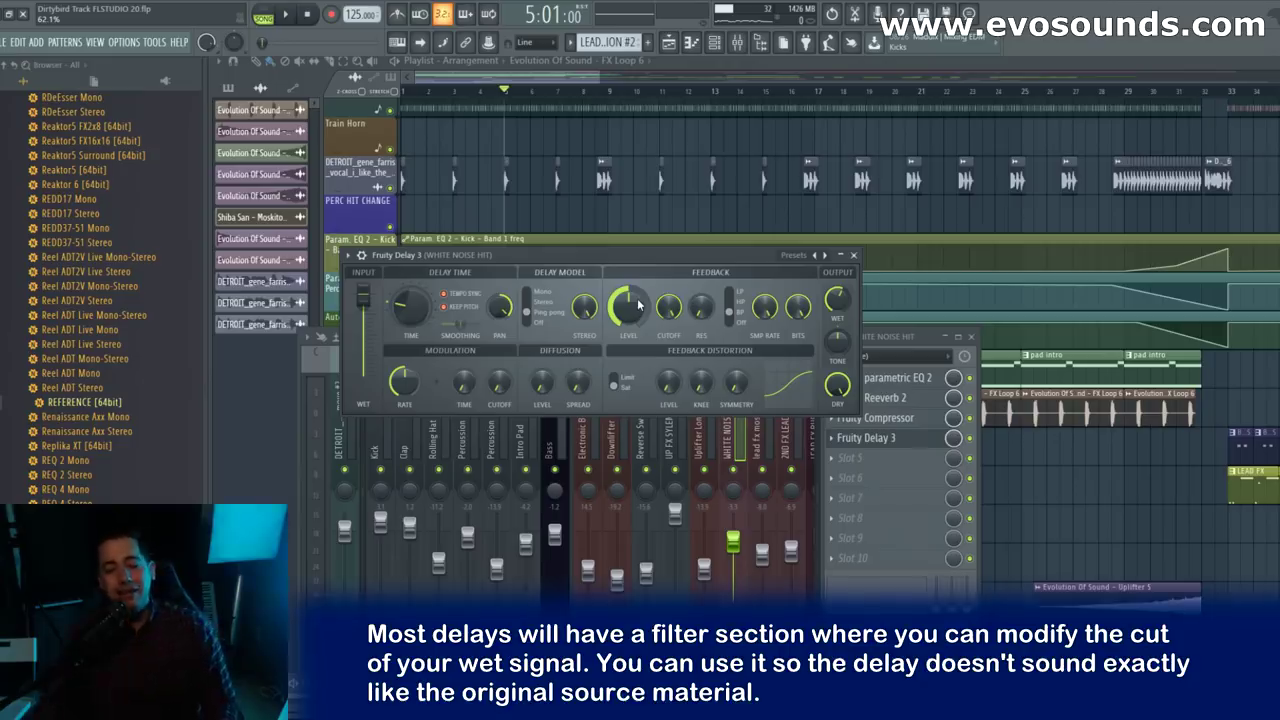
{"action": "key", "text": "space"}
{"action": "left_click_drag", "start_coordinate": [638, 305], "coordinate": [638, 305]}
{"action": "scroll", "coordinate": [868, 383], "scroll_direction": "up", "scroll_amount": 1}
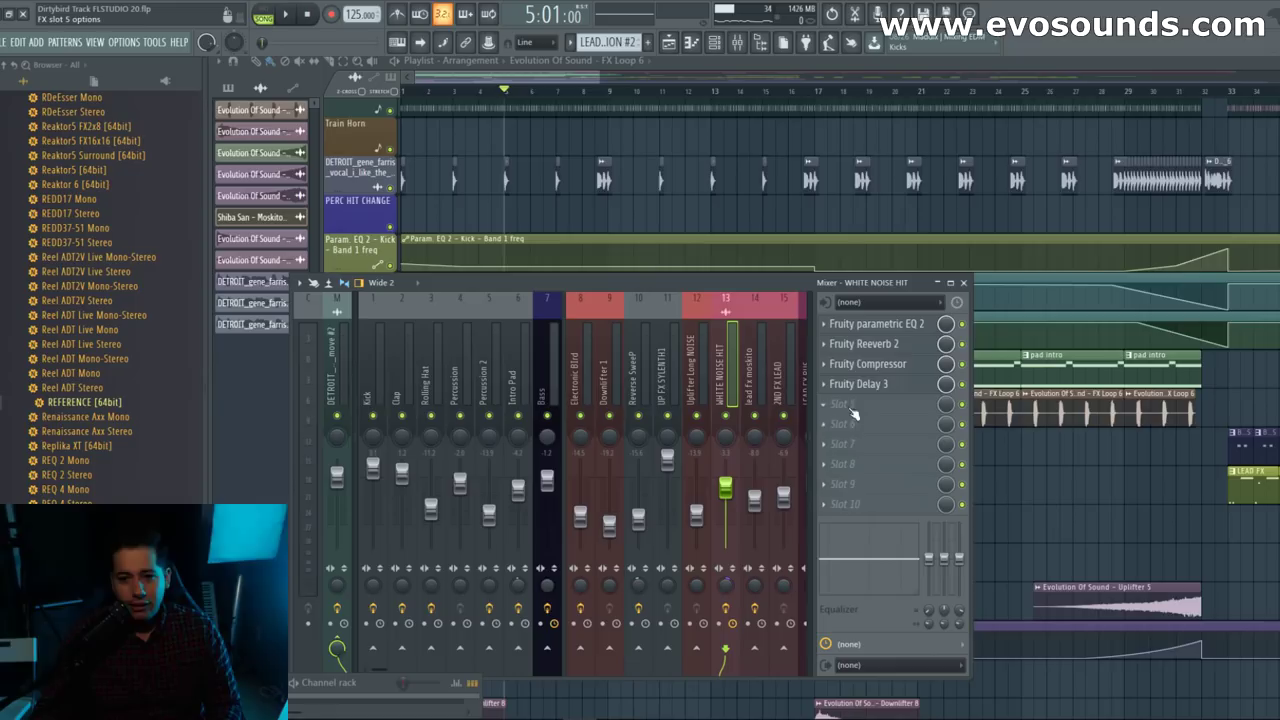
Step: Review the WHITE NOISE HIT channel's Fruity parametric EQ 2 curve, close it and hide the mixer to expose the playlist
{"action": "left_click", "coordinate": [879, 328]}
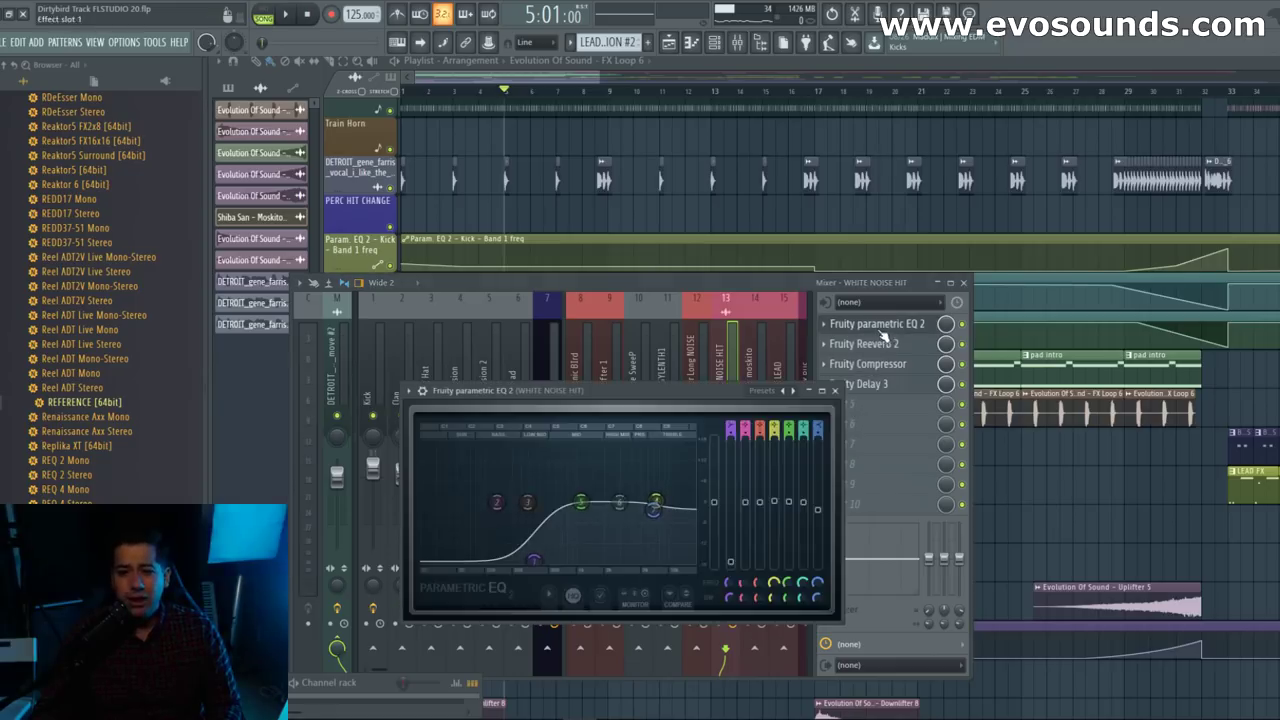
{"action": "left_click", "coordinate": [835, 390]}
{"action": "left_click_drag", "start_coordinate": [714, 283], "coordinate": [734, 563]}
{"action": "scroll", "coordinate": [546, 445], "scroll_direction": "up", "scroll_amount": 2}
{"action": "scroll", "coordinate": [548, 447], "scroll_direction": "up", "scroll_amount": 6}
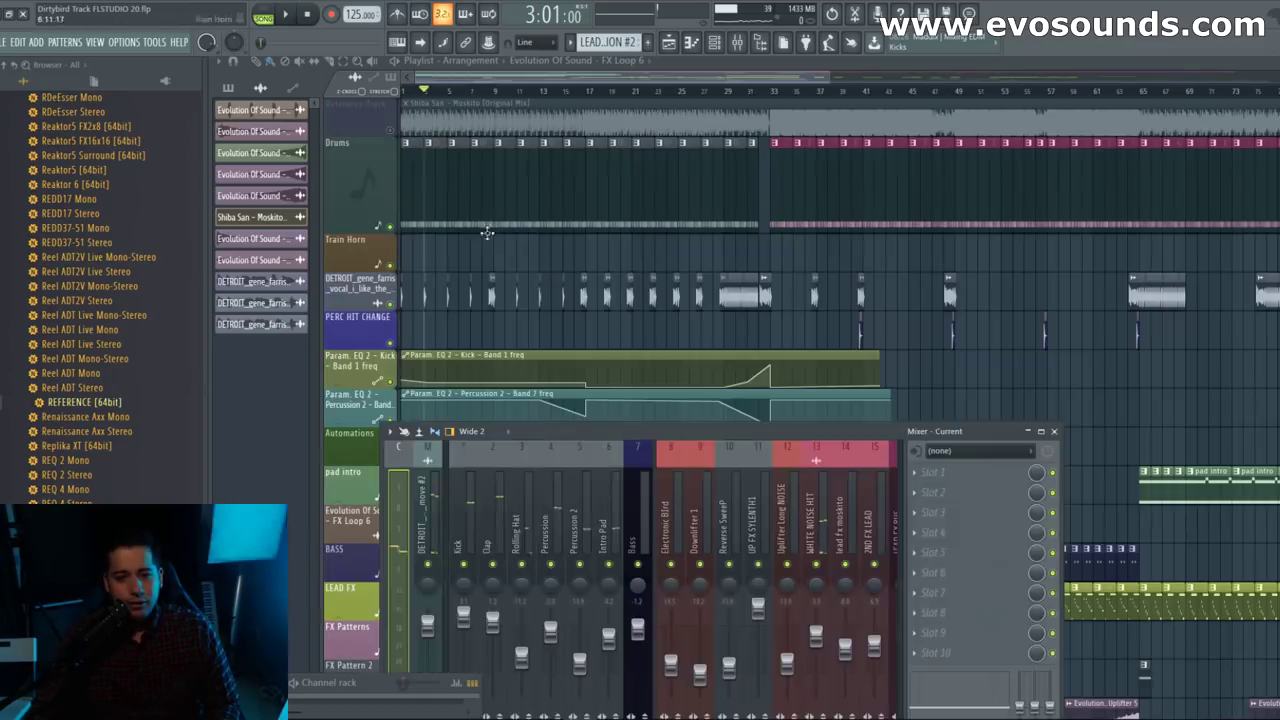
{"action": "key", "text": "F9"}
Step: Play the arrangement from bar 33 and again from bar 23, bringing the mixer back over the playlist
{"action": "left_click", "coordinate": [775, 94]}
{"action": "key", "text": "space"}
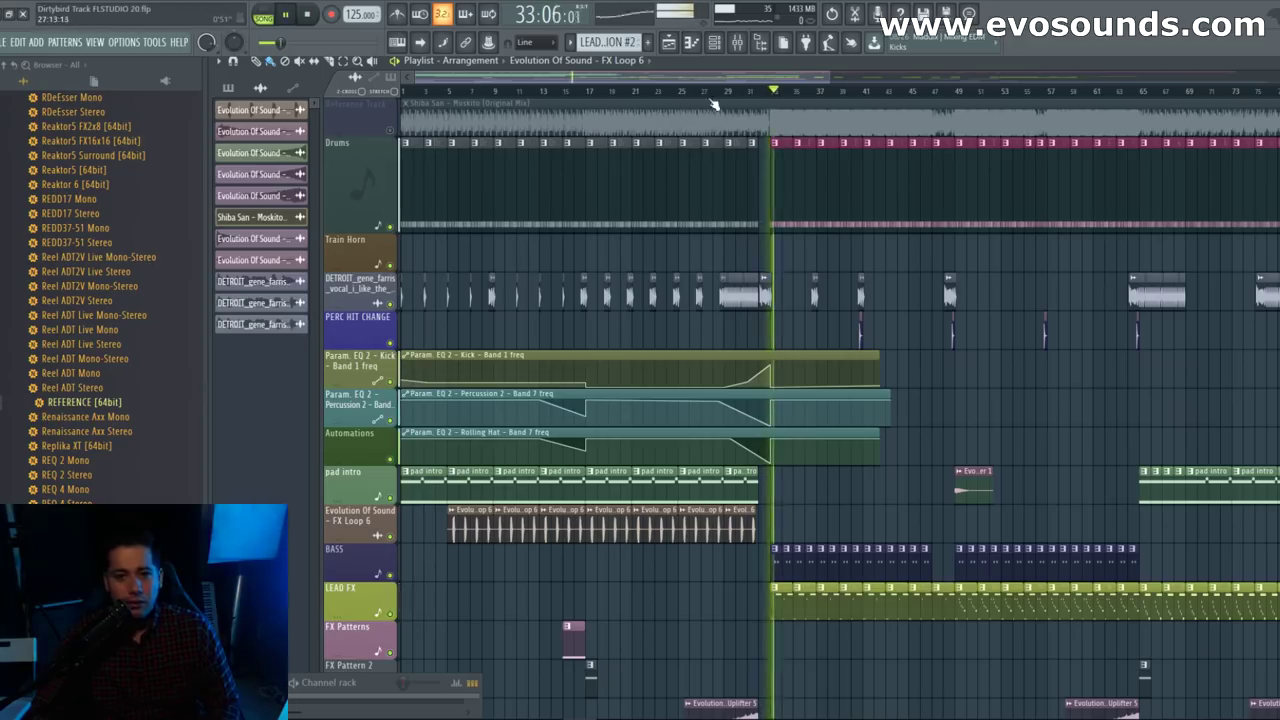
{"action": "left_click", "coordinate": [660, 92]}
{"action": "left_click", "coordinate": [740, 45]}
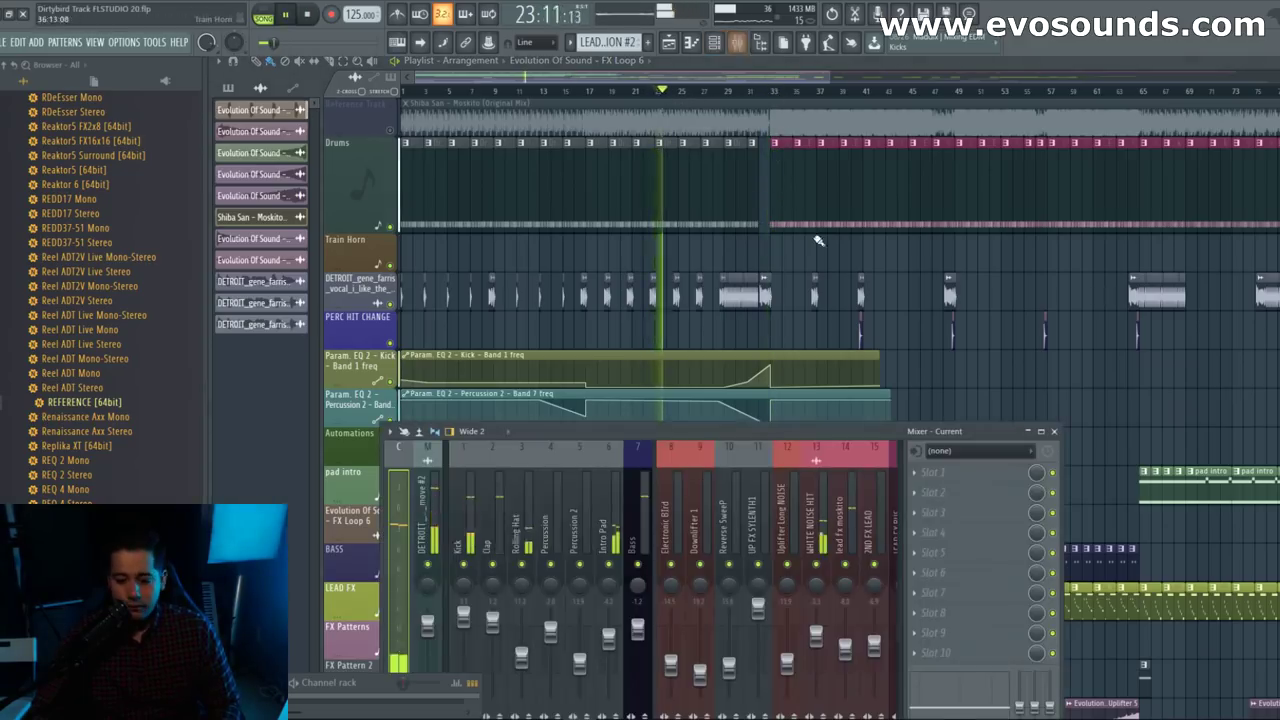
{"action": "left_click_drag", "start_coordinate": [785, 433], "coordinate": [701, 243]}
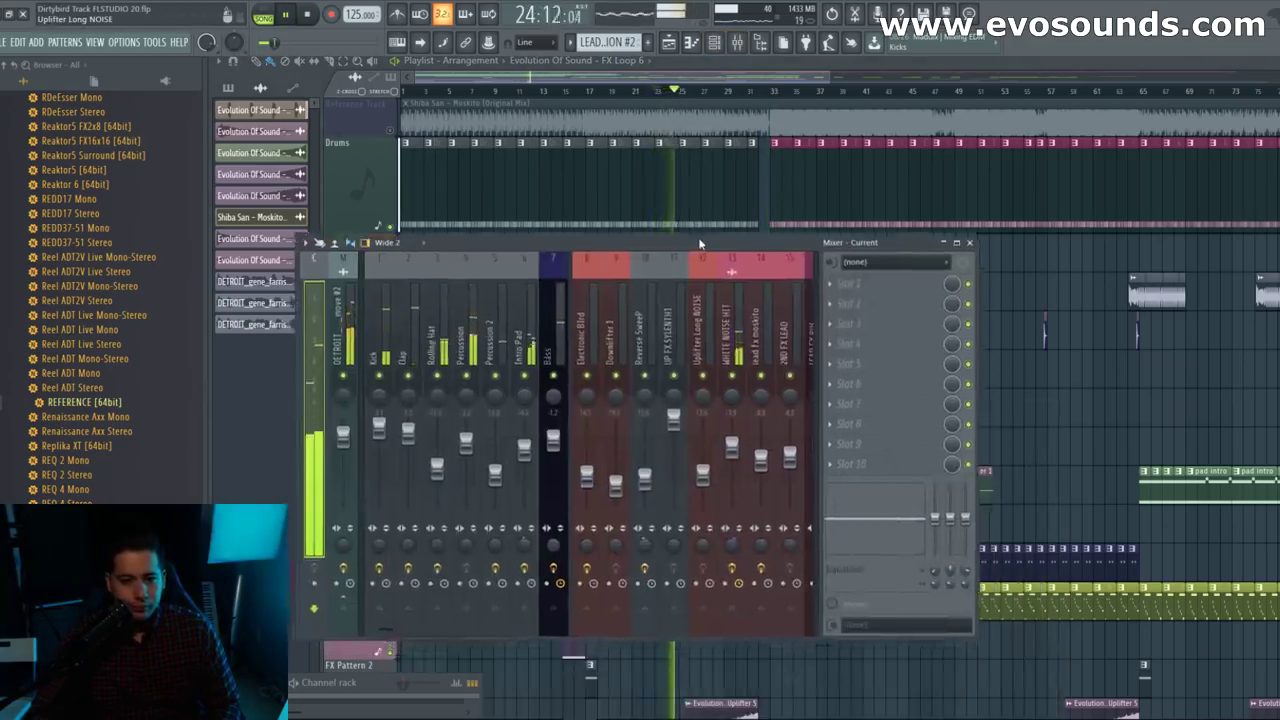
Step: Examine the effect chains of the drum and percussion mixer channels and the Intro Pad channel
{"action": "left_click", "coordinate": [383, 345]}
{"action": "left_click", "coordinate": [410, 347]}
{"action": "left_click", "coordinate": [456, 342]}
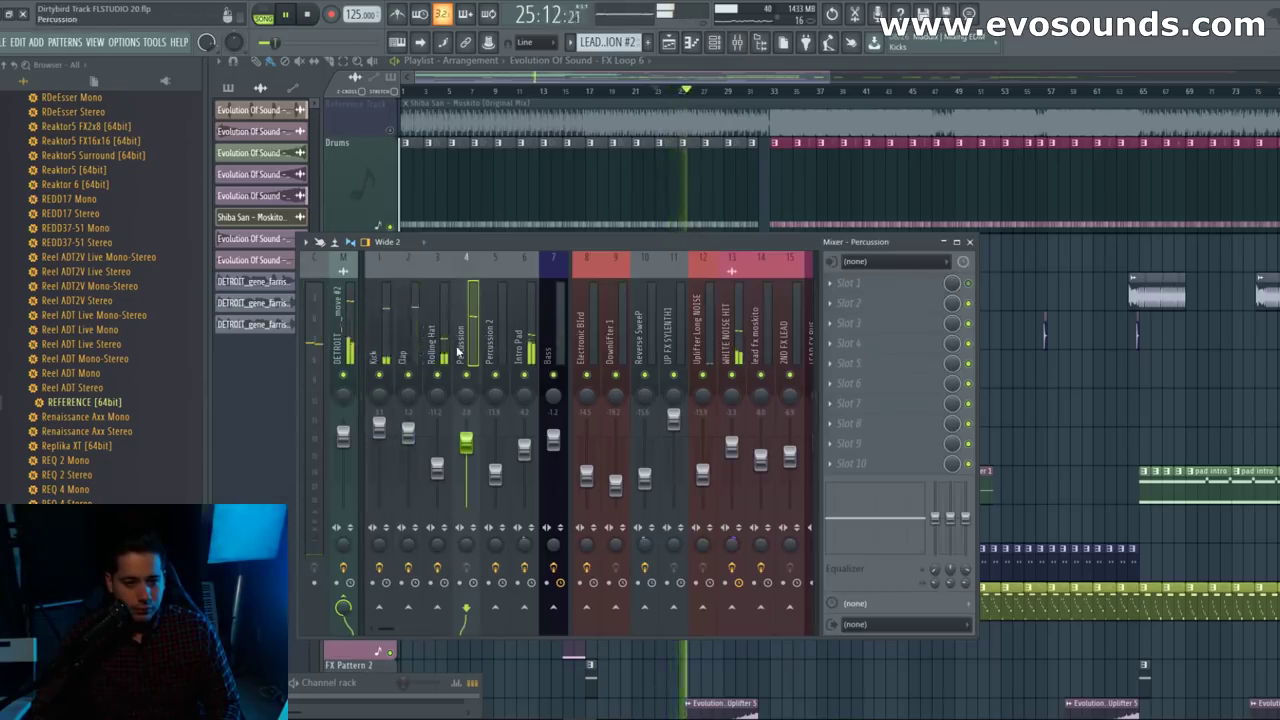
{"action": "left_click", "coordinate": [492, 345]}
{"action": "left_click", "coordinate": [523, 343]}
{"action": "left_click", "coordinate": [496, 345]}
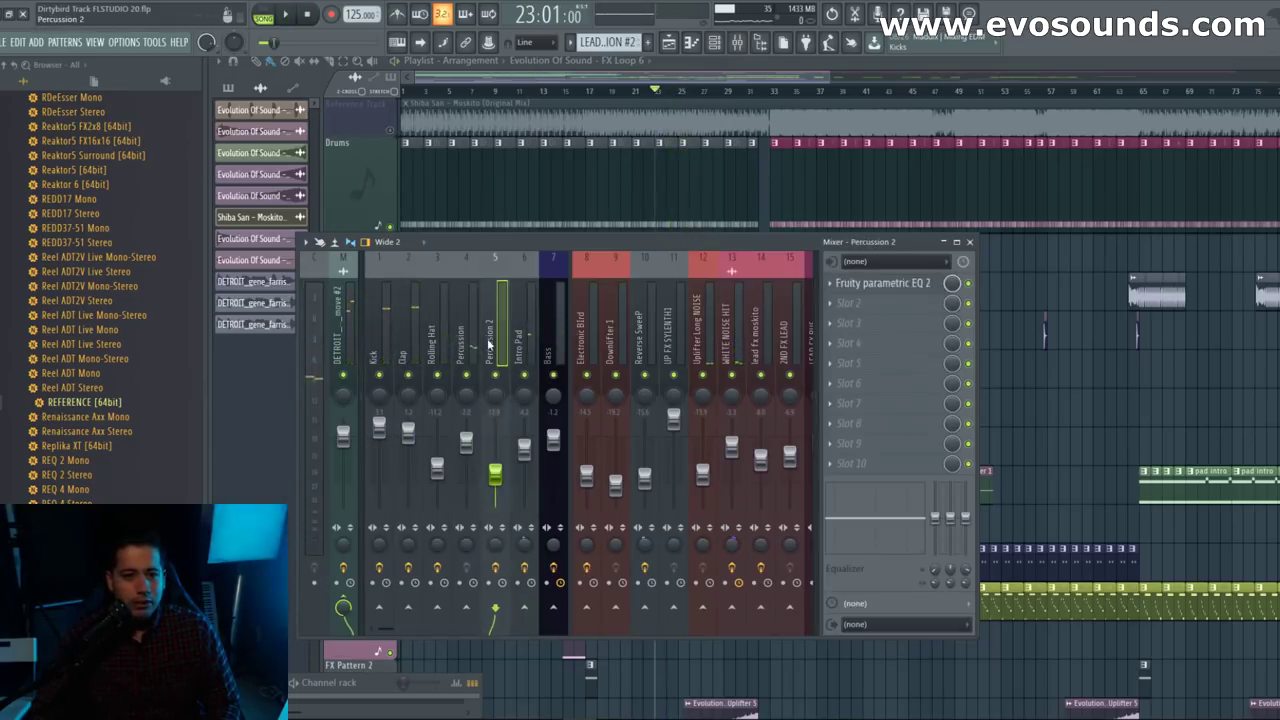
{"action": "left_click", "coordinate": [458, 348]}
{"action": "left_click", "coordinate": [436, 350]}
{"action": "left_click", "coordinate": [405, 347]}
{"action": "left_click", "coordinate": [521, 345]}
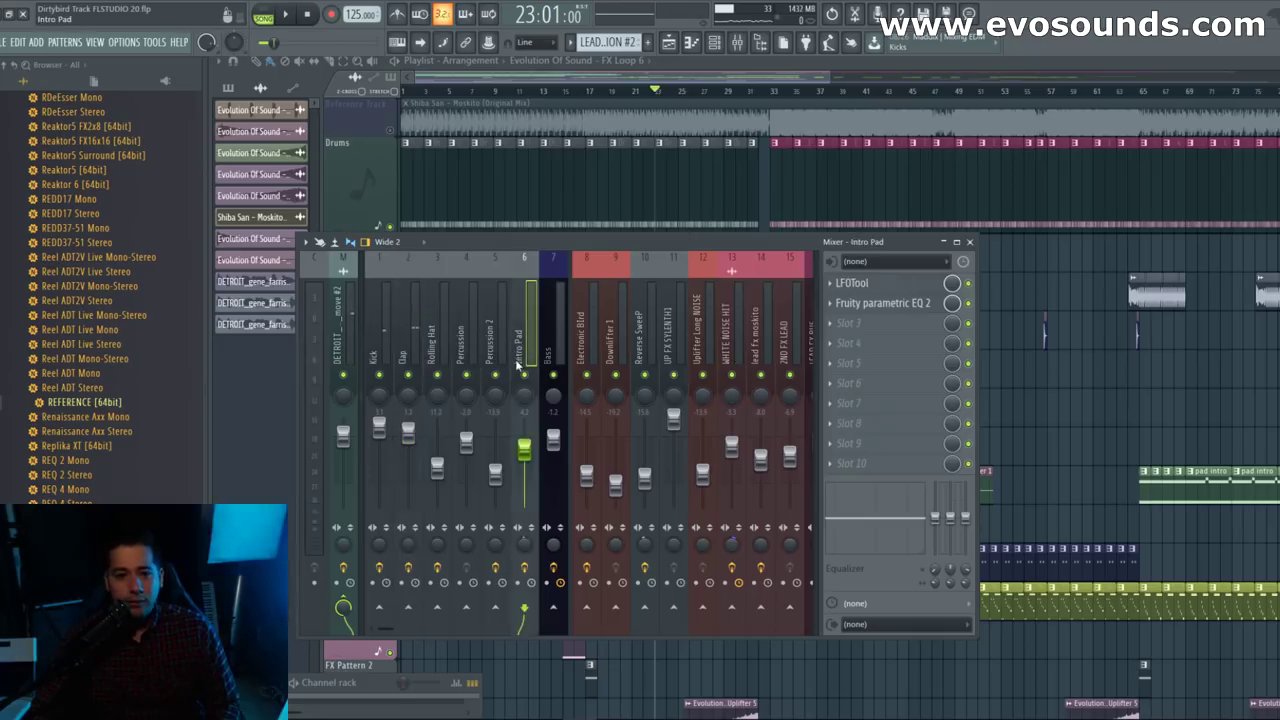
Step: Move the empty mixer track Insert 21 to position 6, between Percussion 2 and Intro Pad
{"action": "scroll", "coordinate": [521, 372], "scroll_direction": "right", "scroll_amount": 5}
{"action": "scroll", "coordinate": [521, 372], "scroll_direction": "right", "scroll_amount": 3}
{"action": "left_click", "coordinate": [606, 344]}
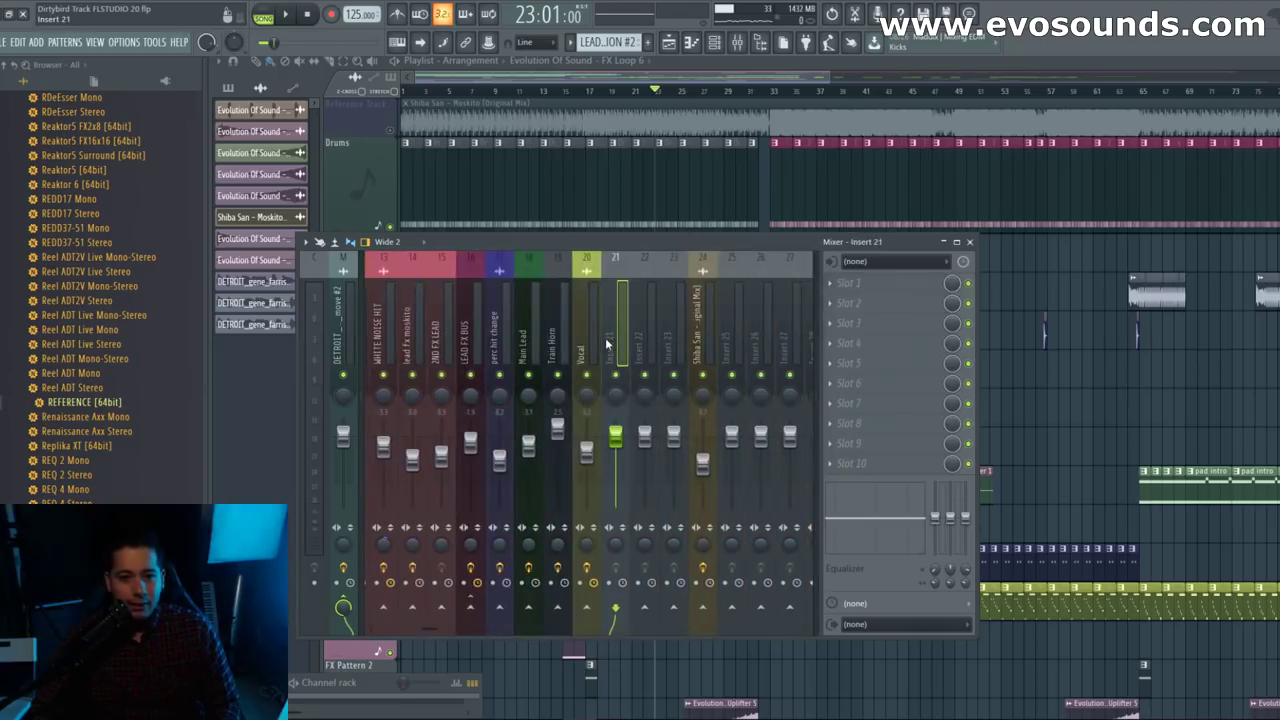
{"action": "scroll", "coordinate": [606, 344], "scroll_direction": "up", "scroll_amount": 12}
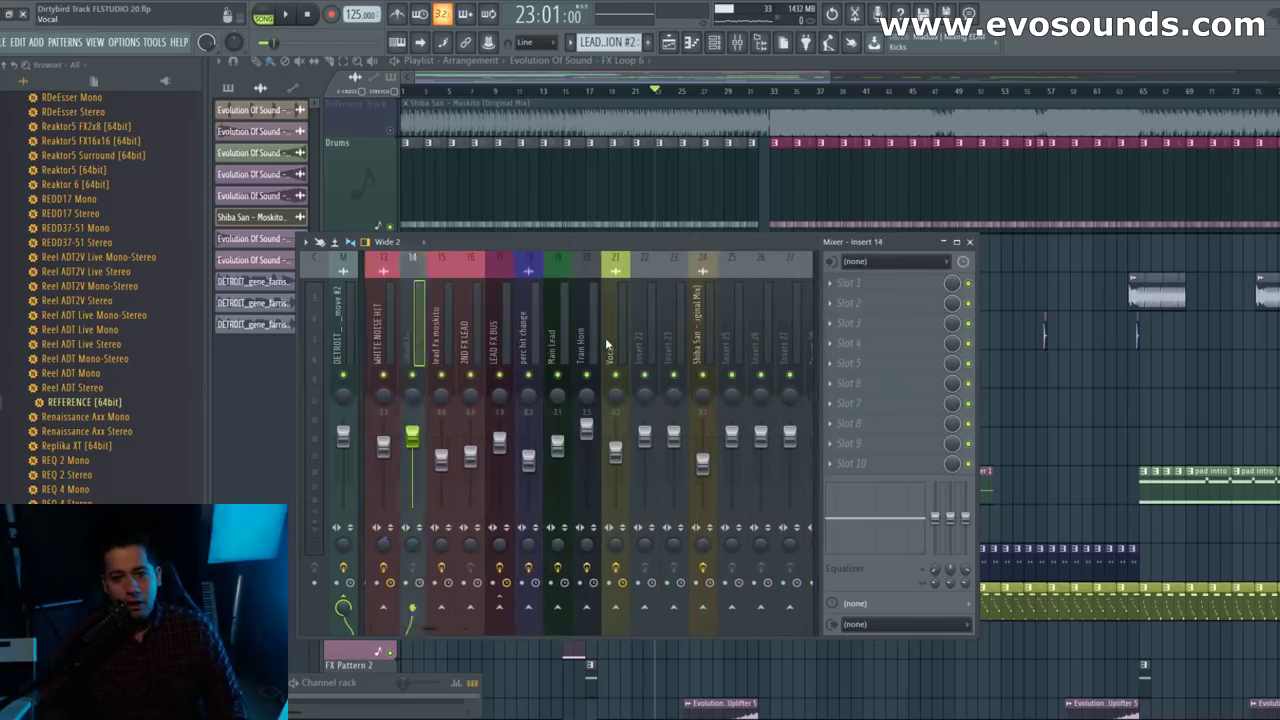
{"action": "key", "text": "Left"}
{"action": "key", "text": "Left"}
{"action": "key", "text": "Left"}
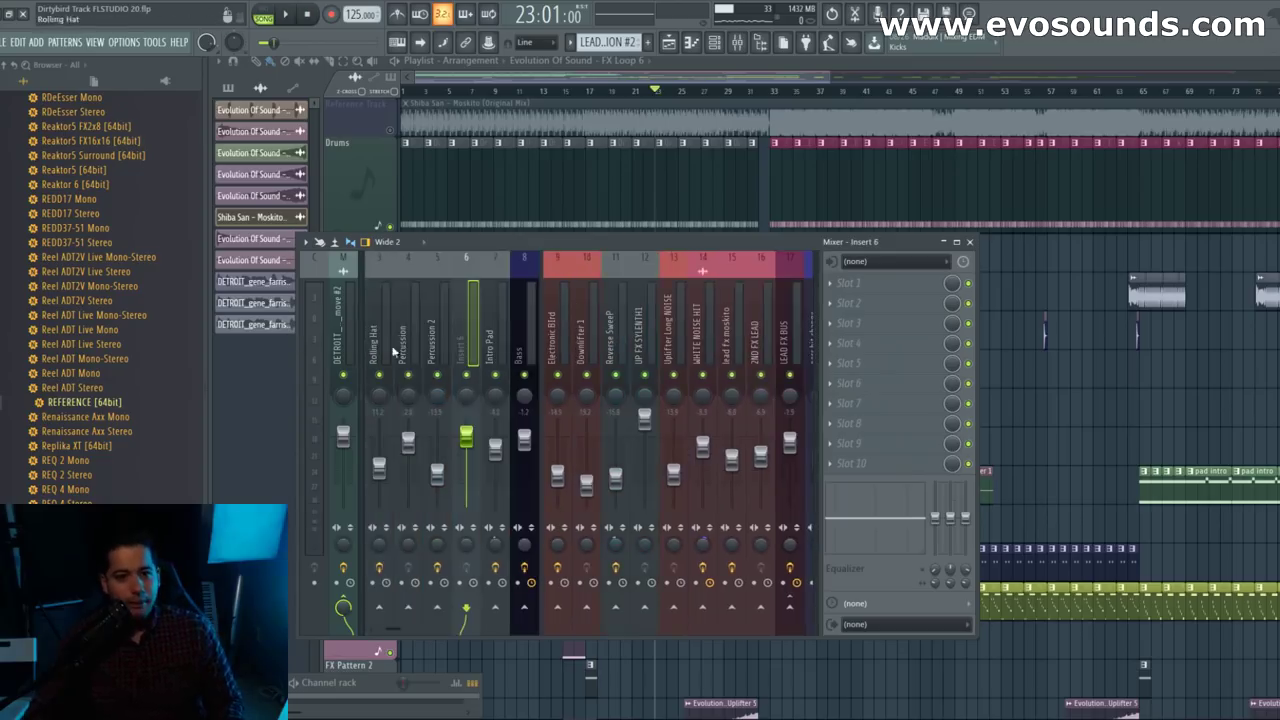
Step: Rename the empty mixer track 6 as Drum Bus
{"action": "right_click", "coordinate": [461, 355]}
{"action": "left_click", "coordinate": [534, 270]}
{"action": "type", "text": "Drum Bus"}
{"action": "key", "text": "Return"}
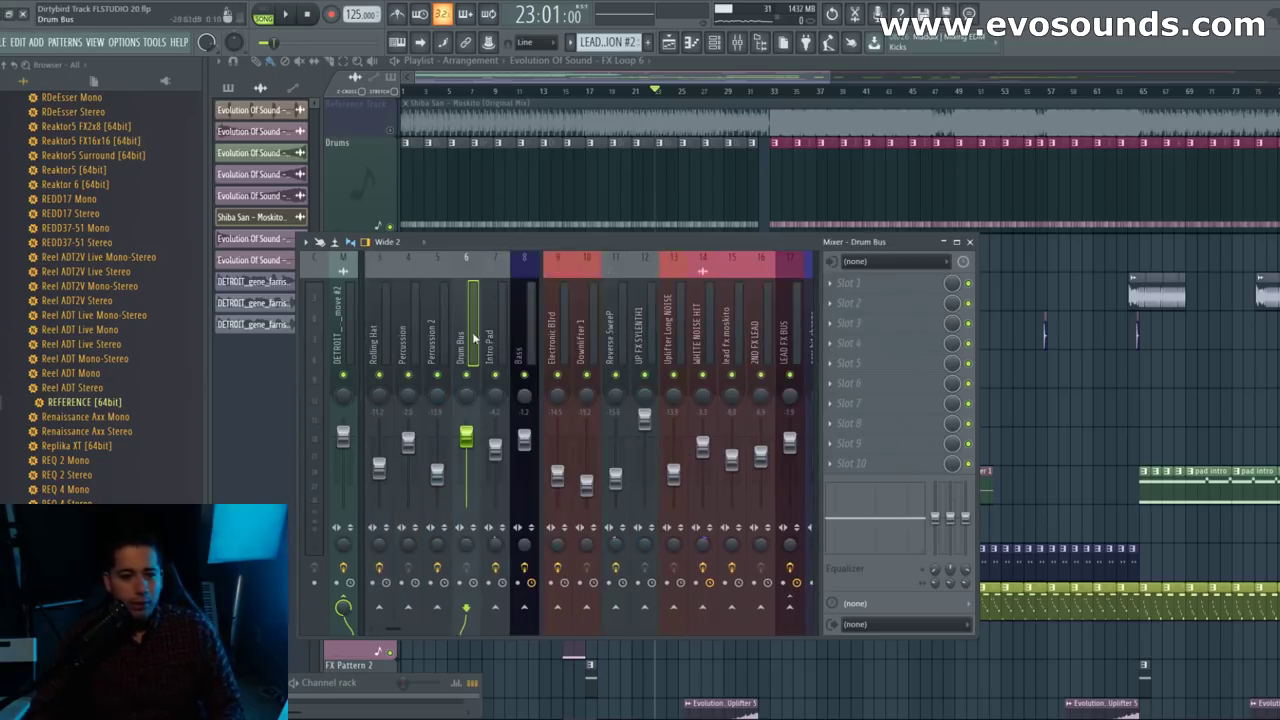
Step: Colour the Drum Bus mixer track blue-violet
{"action": "right_click", "coordinate": [473, 337]}
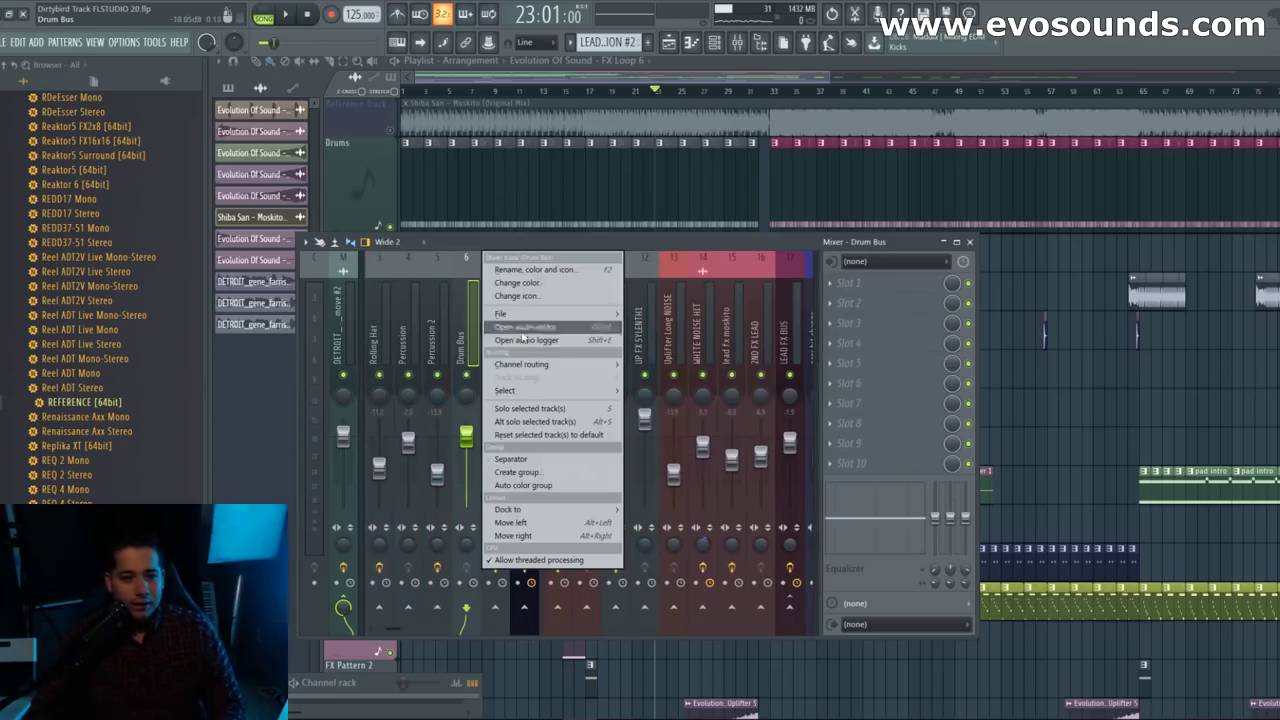
{"action": "left_click", "coordinate": [510, 280]}
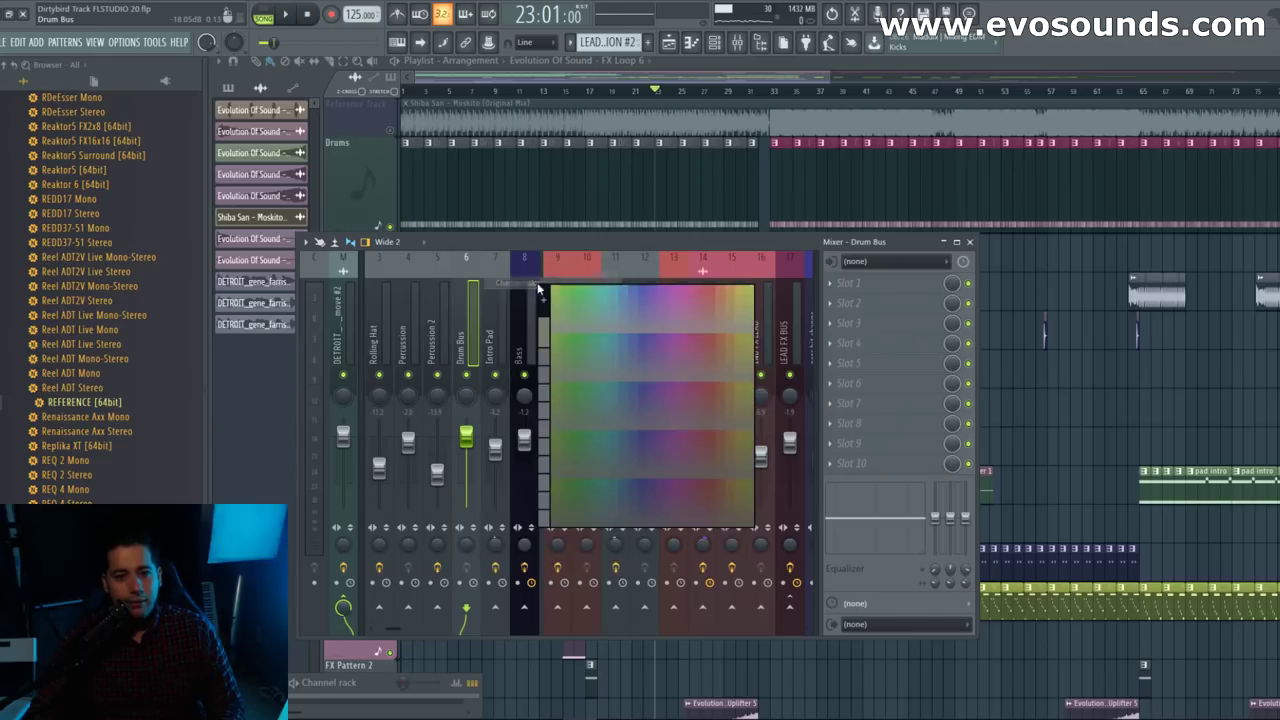
{"action": "left_click", "coordinate": [646, 358]}
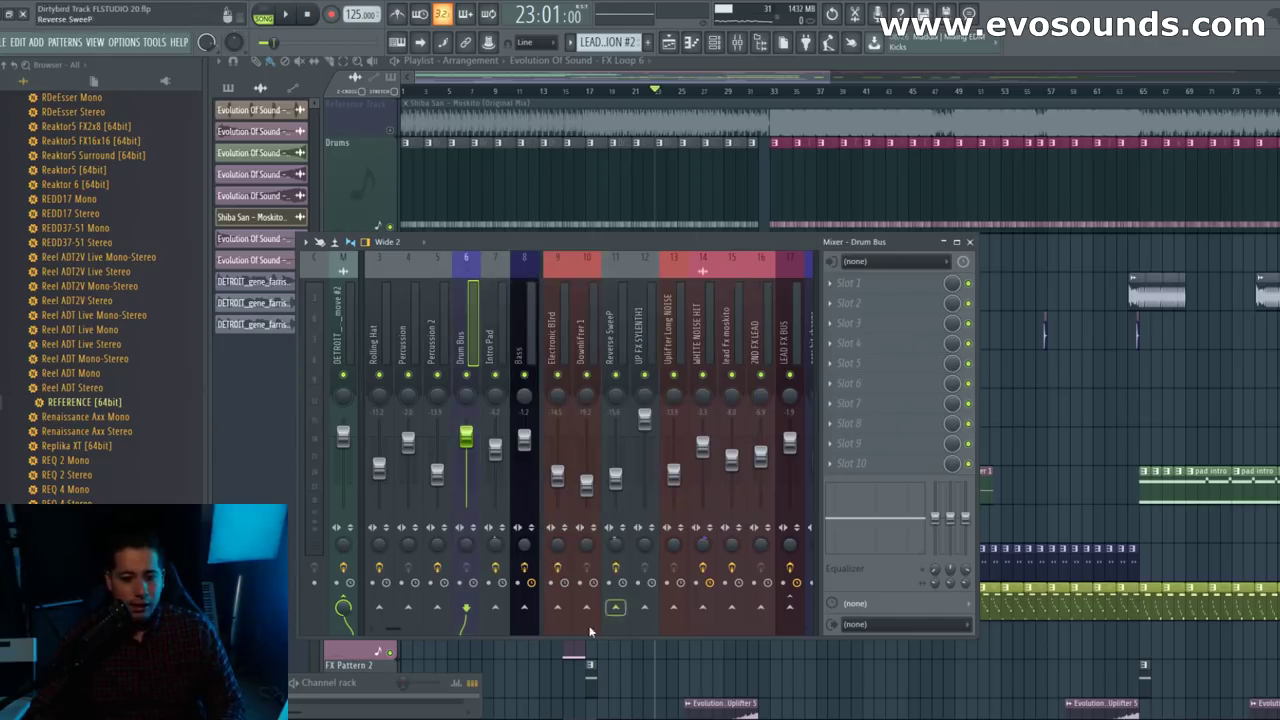
Step: Examine the effect chains of the Kick, Clap, Rolling Hat, Percussion and Percussion 2 mixer channels
{"action": "scroll", "coordinate": [673, 383], "scroll_direction": "up", "scroll_amount": 2}
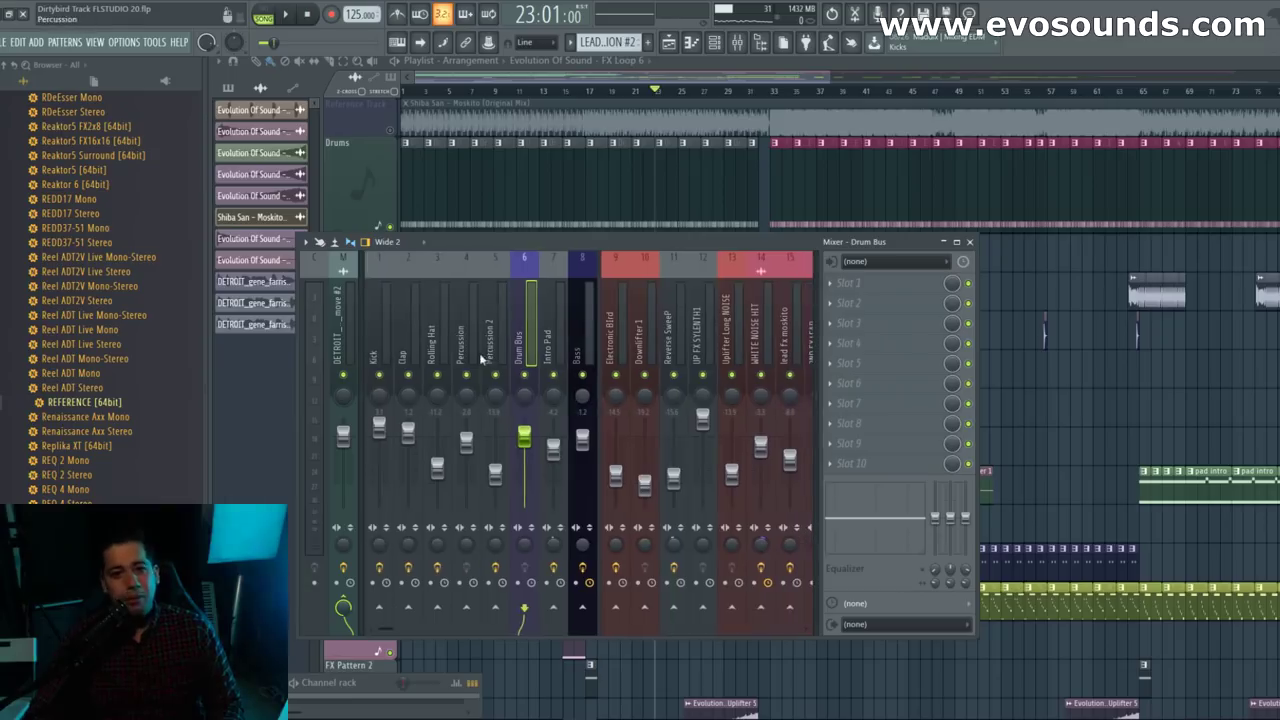
{"action": "left_click", "coordinate": [406, 356]}
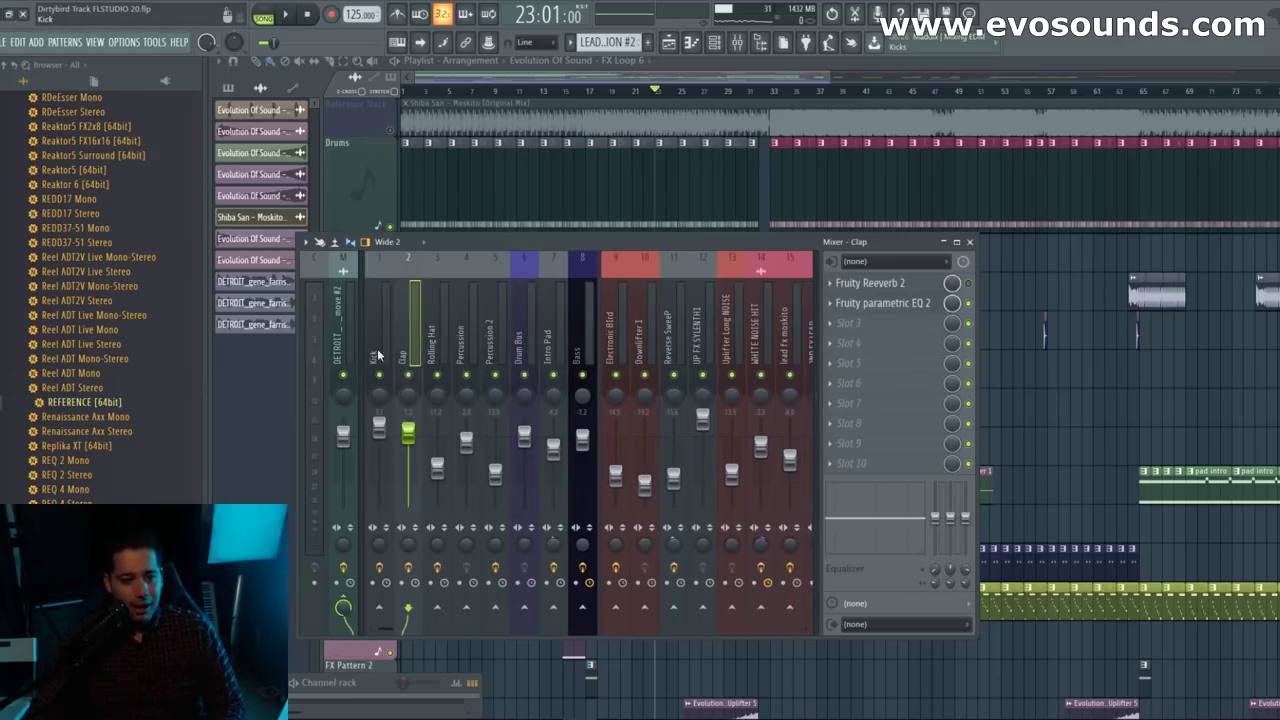
{"action": "left_click", "coordinate": [376, 355]}
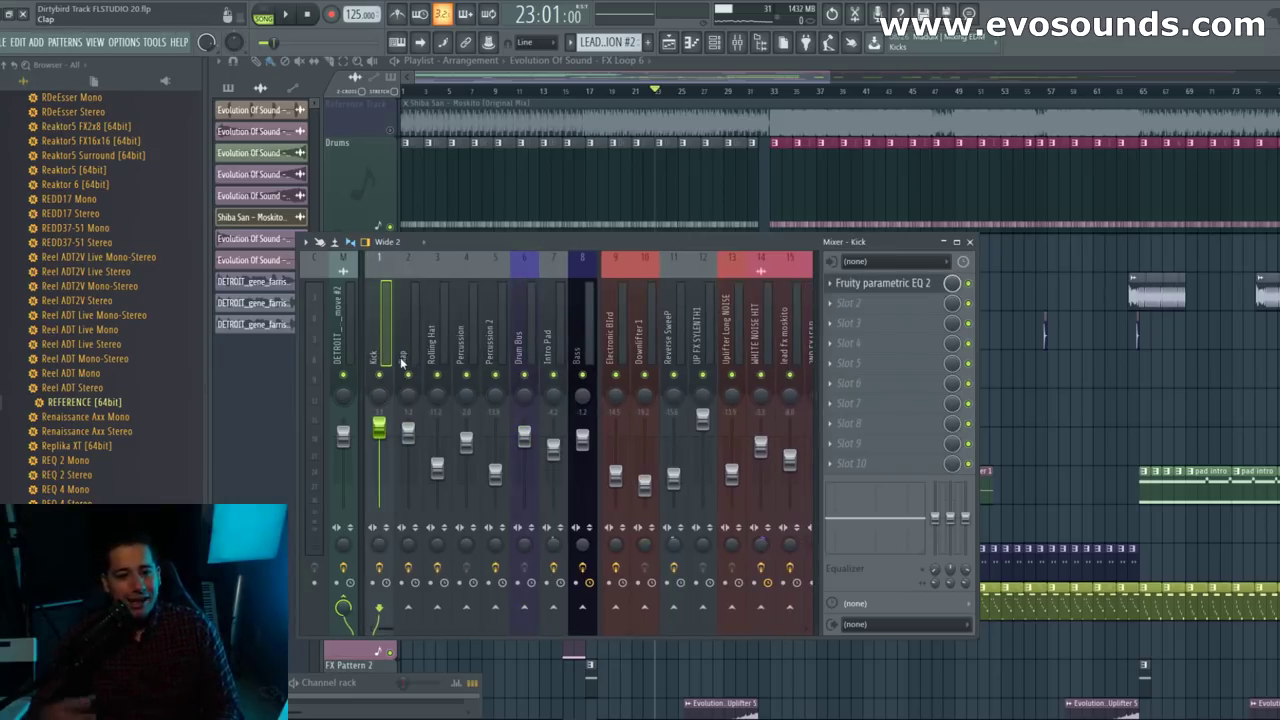
{"action": "left_click", "coordinate": [408, 362]}
{"action": "left_click", "coordinate": [436, 358]}
{"action": "left_click", "coordinate": [465, 355]}
{"action": "left_click", "coordinate": [491, 358]}
{"action": "left_click", "coordinate": [437, 360]}
{"action": "left_click", "coordinate": [408, 361]}
{"action": "left_click", "coordinate": [383, 356]}
{"action": "left_click", "coordinate": [406, 345]}
Step: Route the five mixer tracks from Kick to Percussion 2 only to the Drum Bus and check the signal during playback
{"action": "left_click_drag", "start_coordinate": [372, 341], "coordinate": [495, 278]}
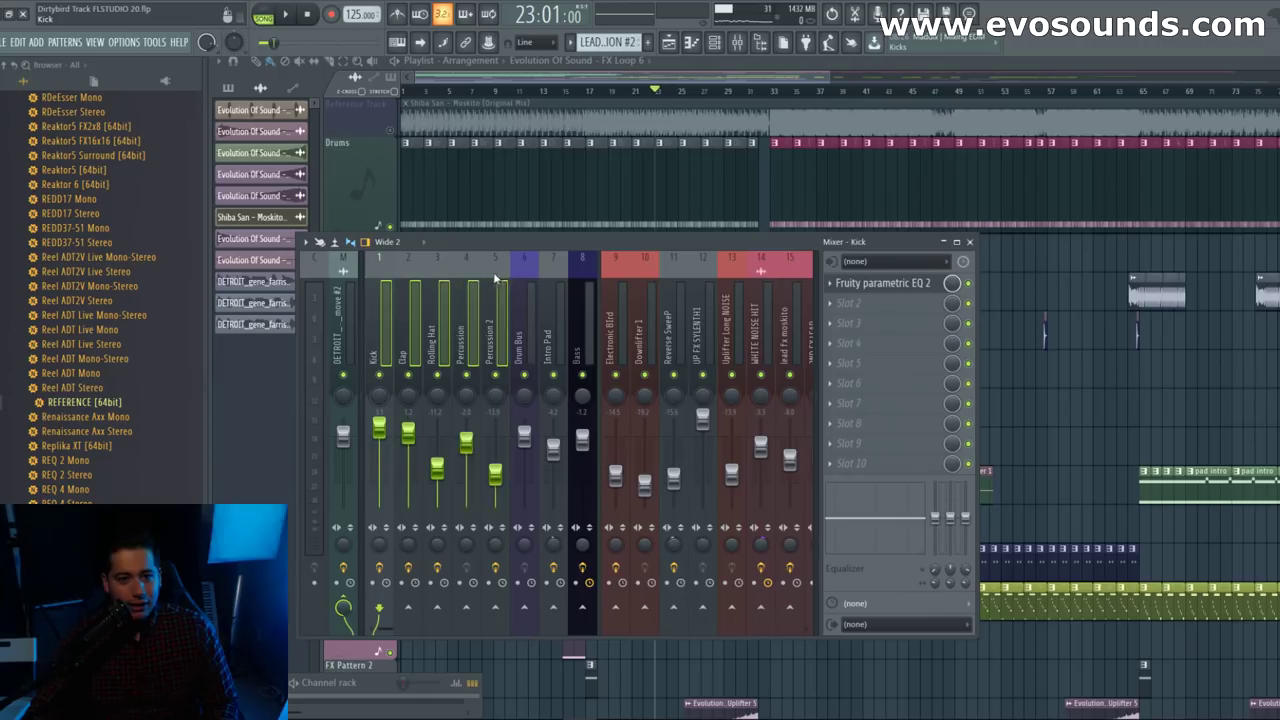
{"action": "right_click", "coordinate": [533, 612]}
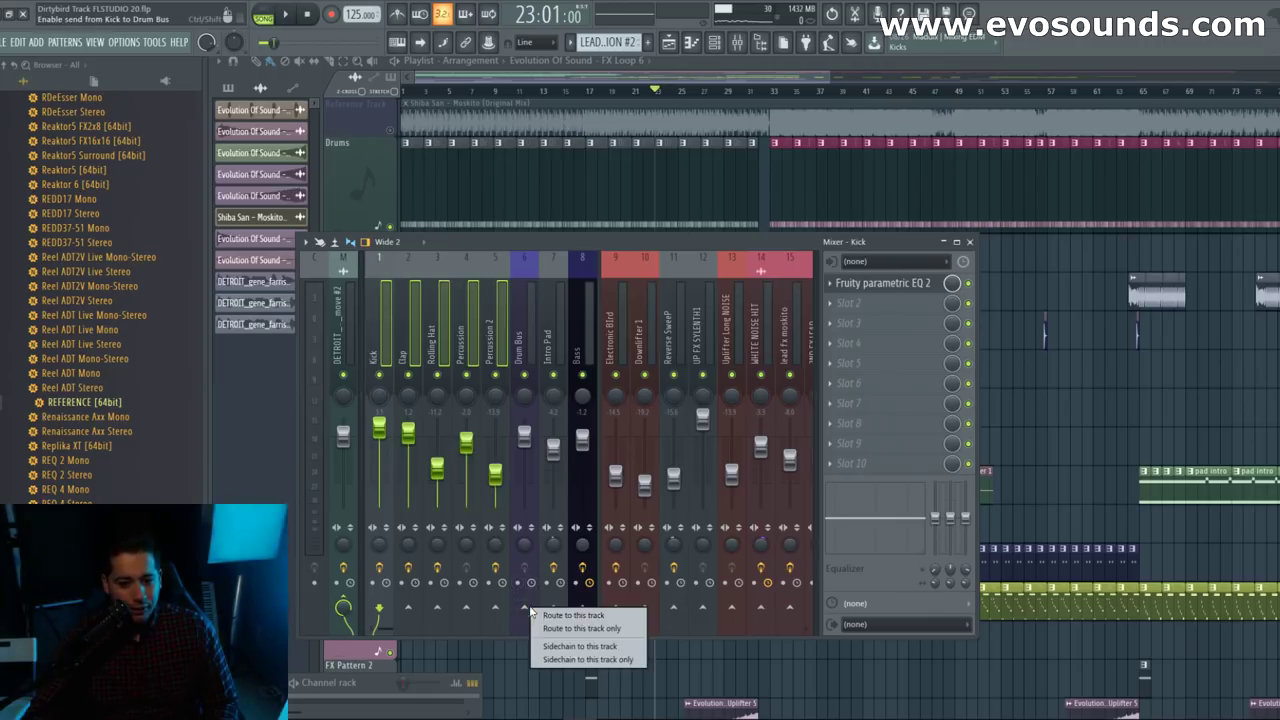
{"action": "left_click", "coordinate": [574, 630]}
{"action": "key", "text": "space"}
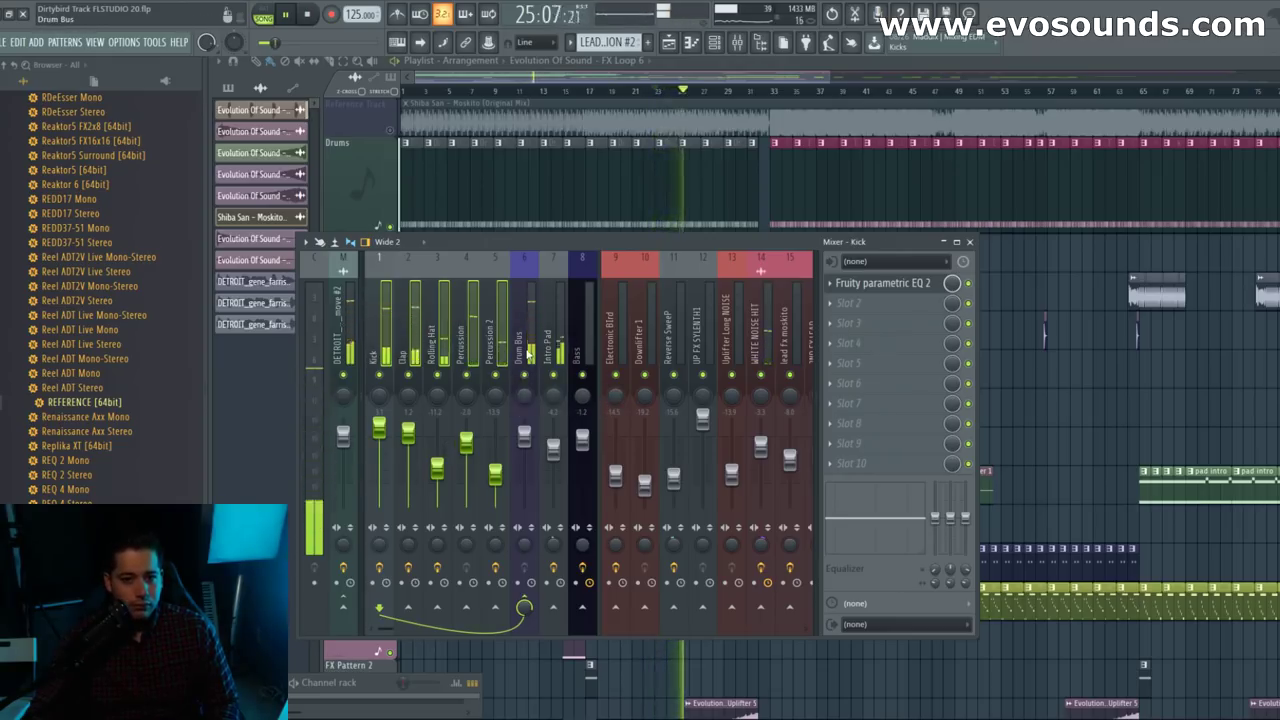
{"action": "left_click", "coordinate": [527, 362]}
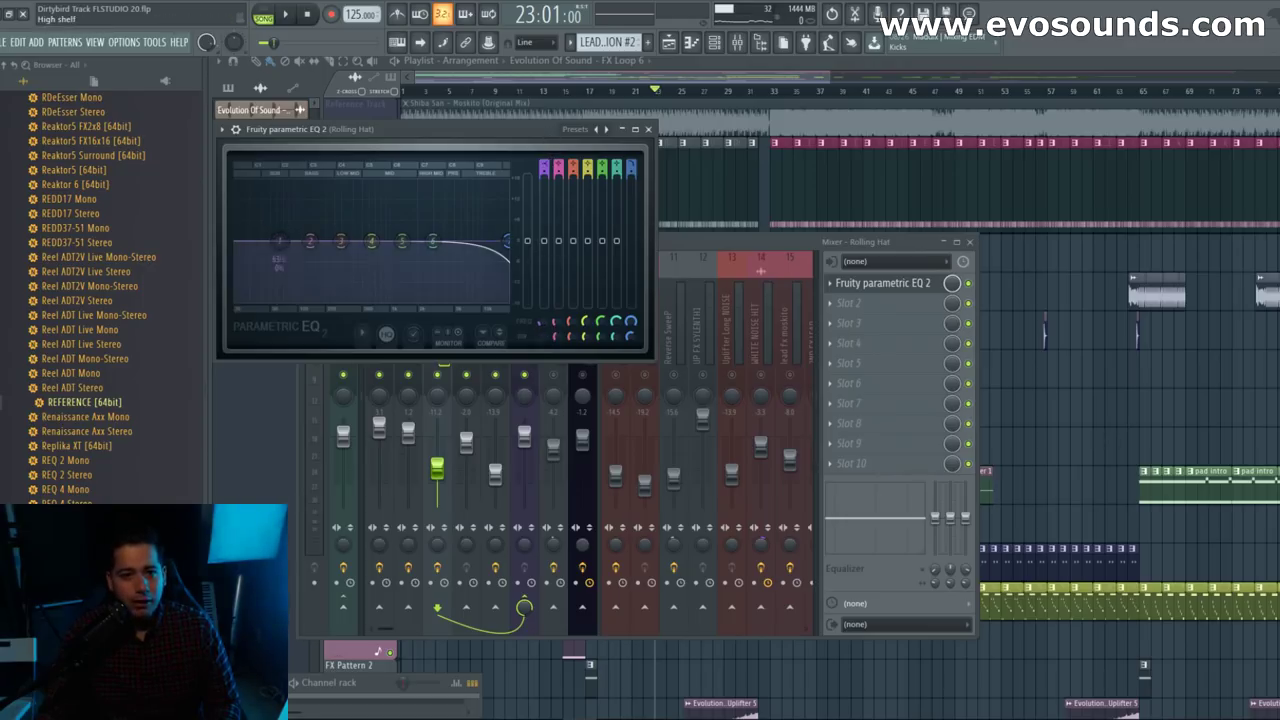
Step: High-pass the Rolling Hat EQ up to the mids with band 1 and boost band 6 in the treble, comparing during playback
{"action": "left_click_drag", "start_coordinate": [543, 167], "coordinate": [543, 147]}
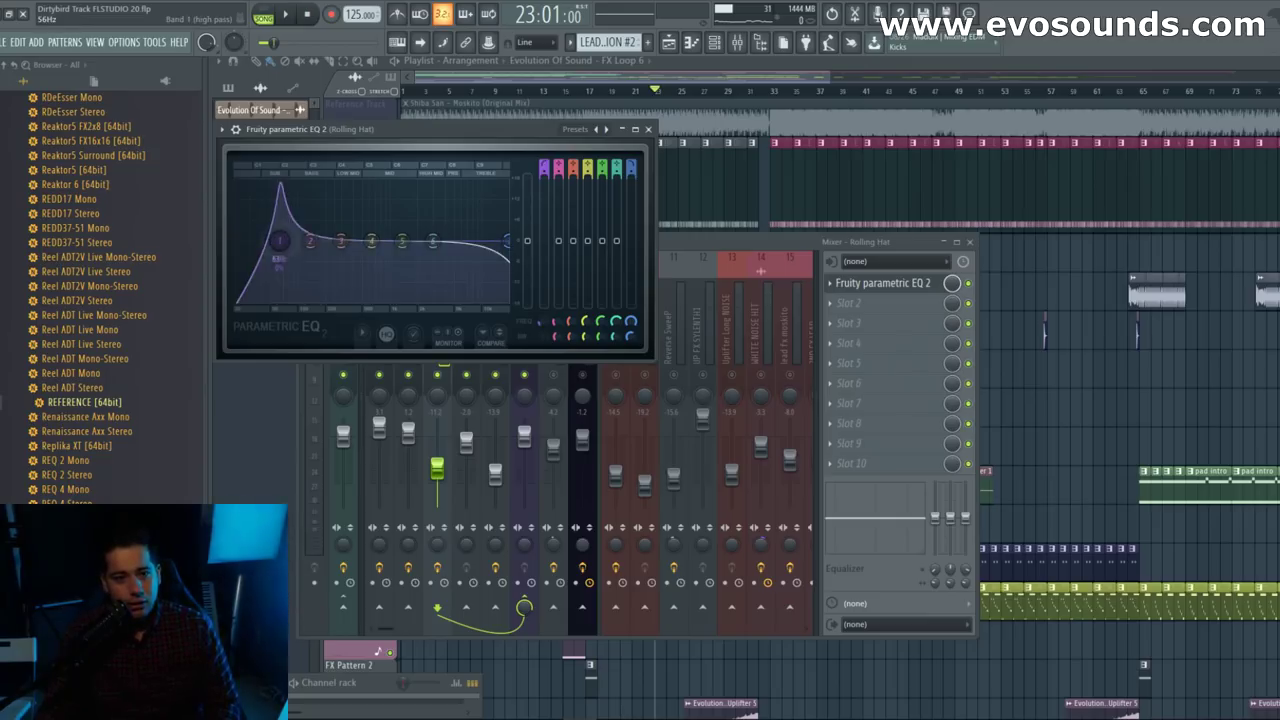
{"action": "left_click_drag", "start_coordinate": [281, 242], "coordinate": [491, 219]}
{"action": "key", "text": "space"}
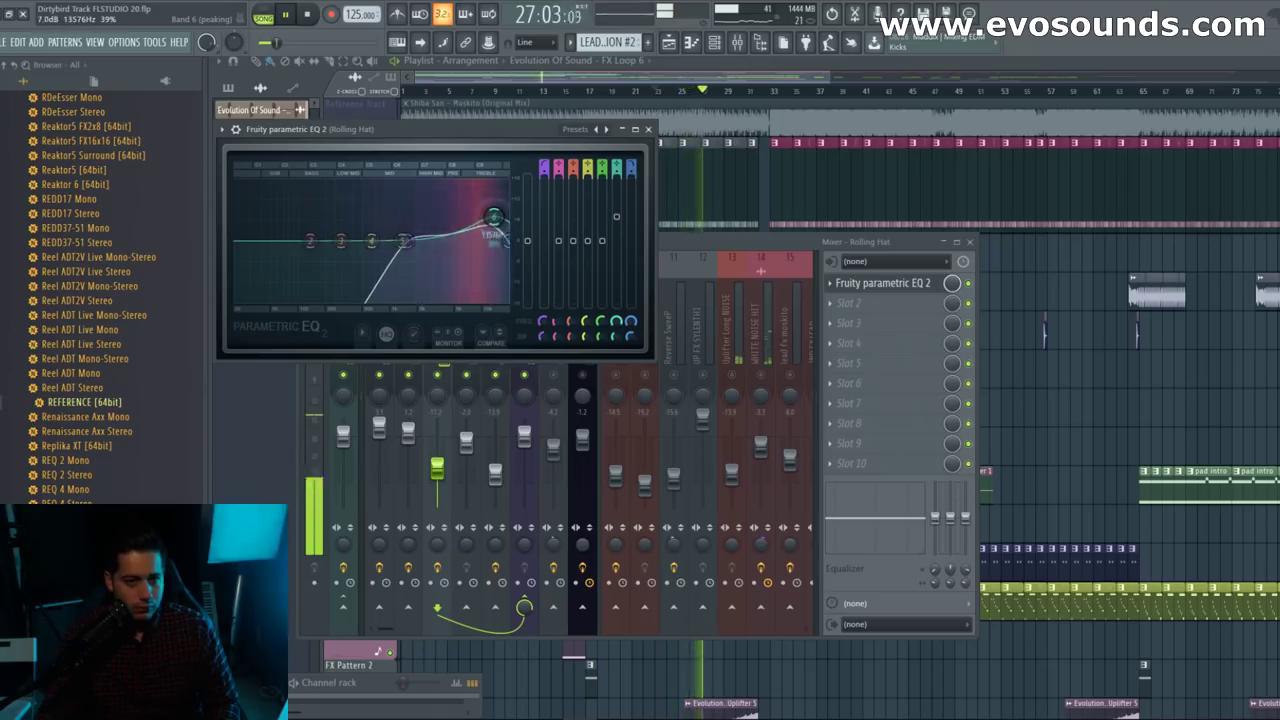
{"action": "key", "text": "space"}
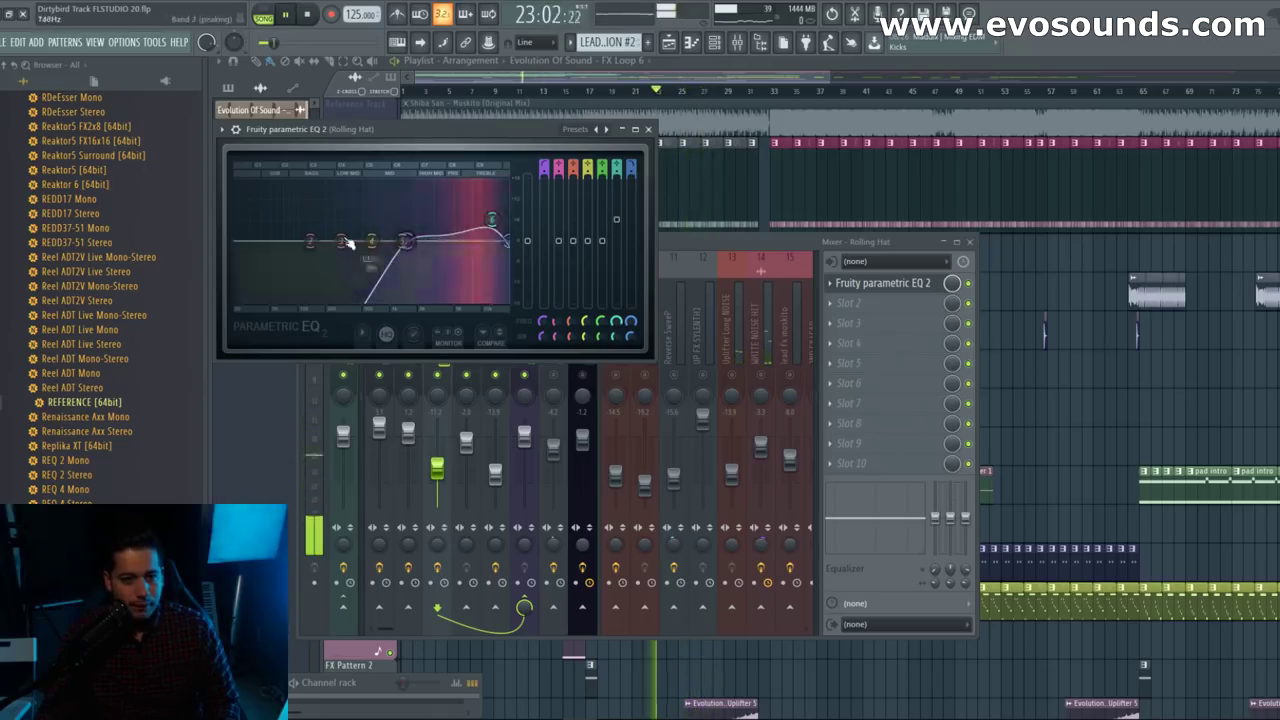
{"action": "left_click", "coordinate": [970, 288]}
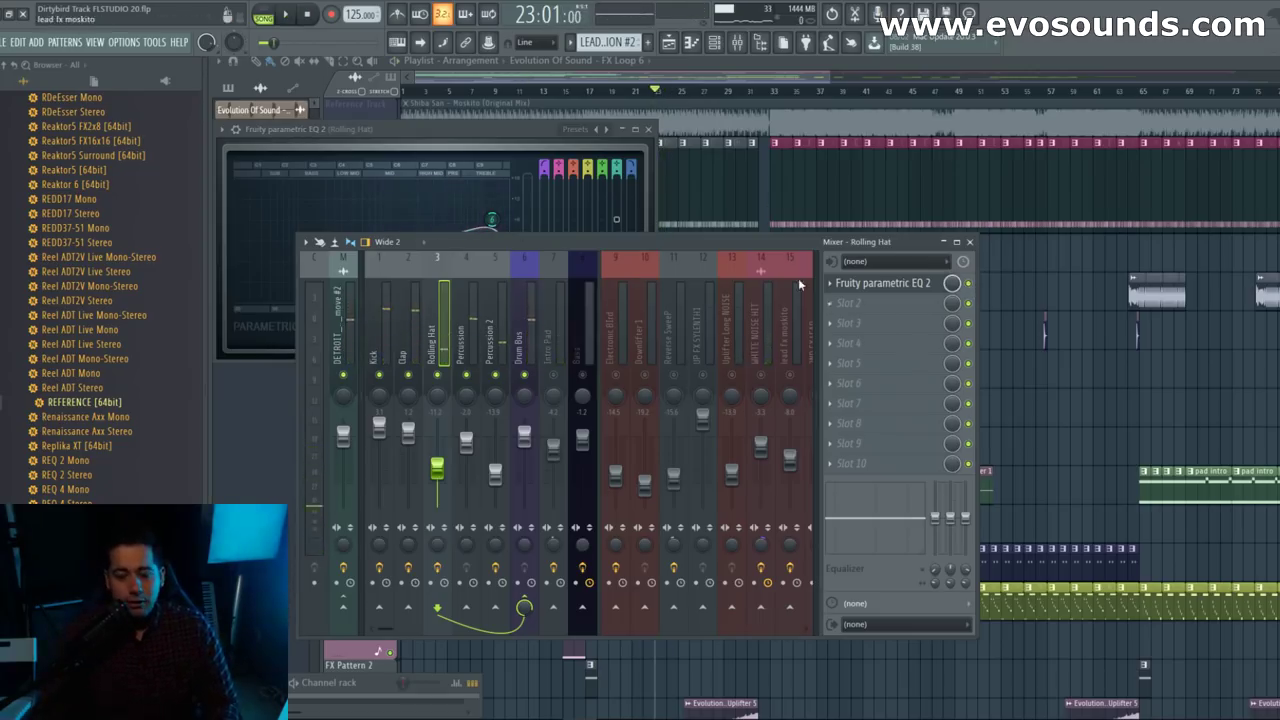
{"action": "left_click", "coordinate": [647, 130]}
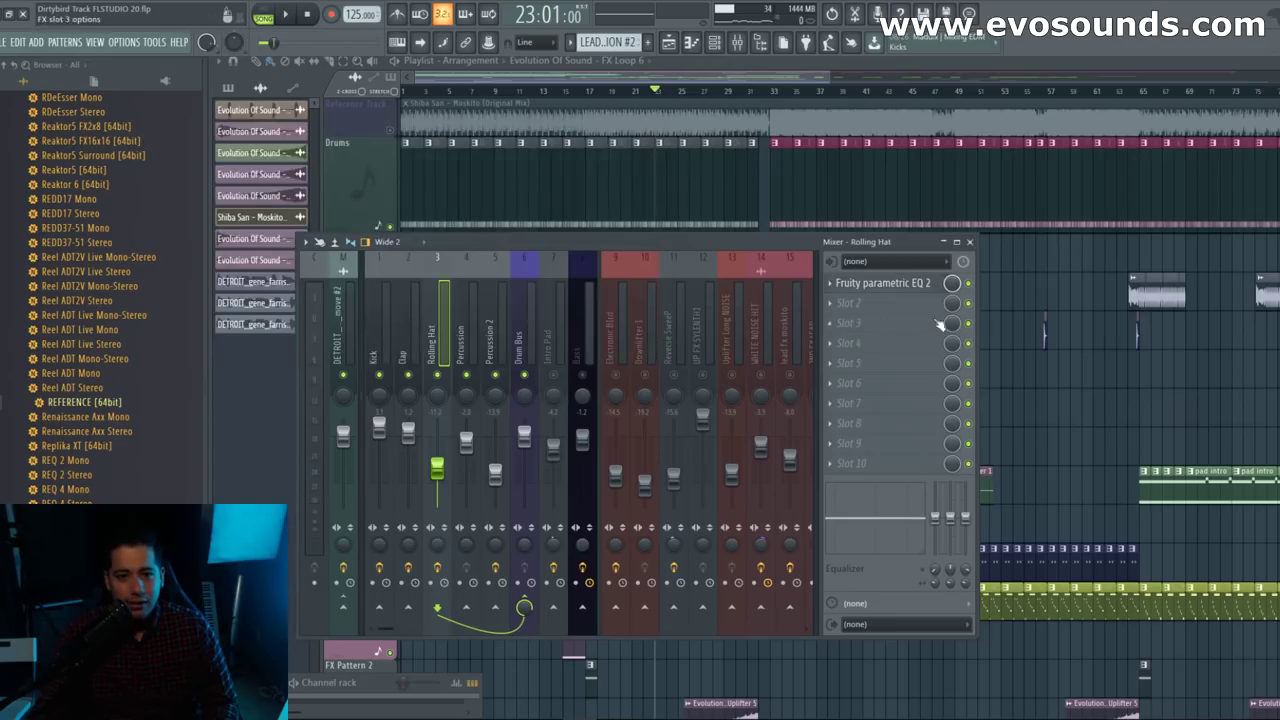
Step: Add Fruity Delay 3 to slot 2 of the Rolling Hat channel, lowering its wet output and using the ping pong model
{"action": "left_click", "coordinate": [837, 312]}
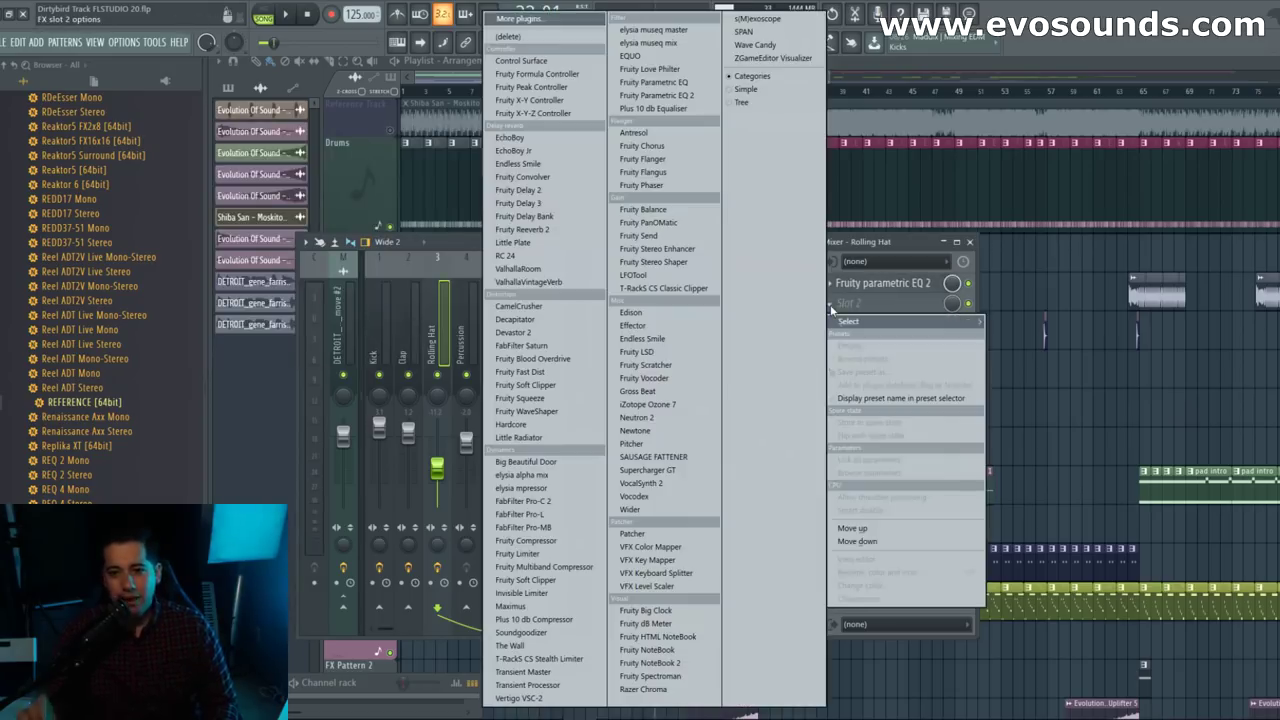
{"action": "left_click", "coordinate": [525, 203]}
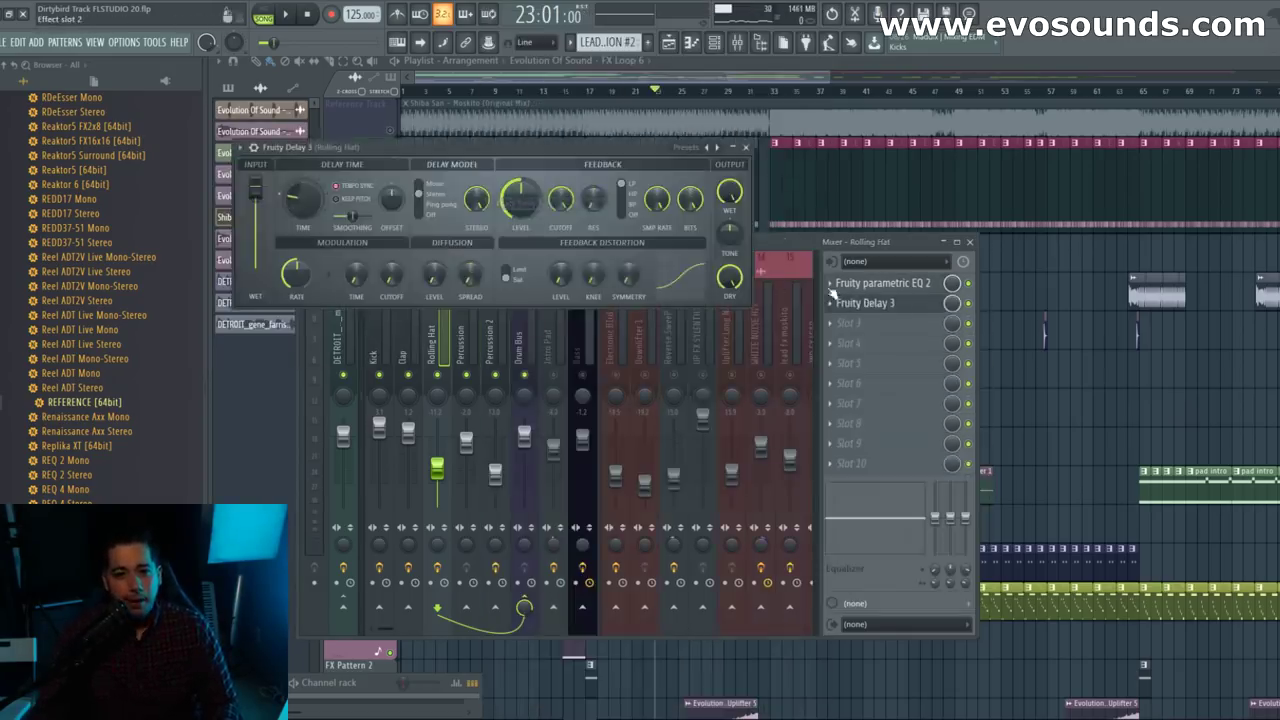
{"action": "key", "text": "space"}
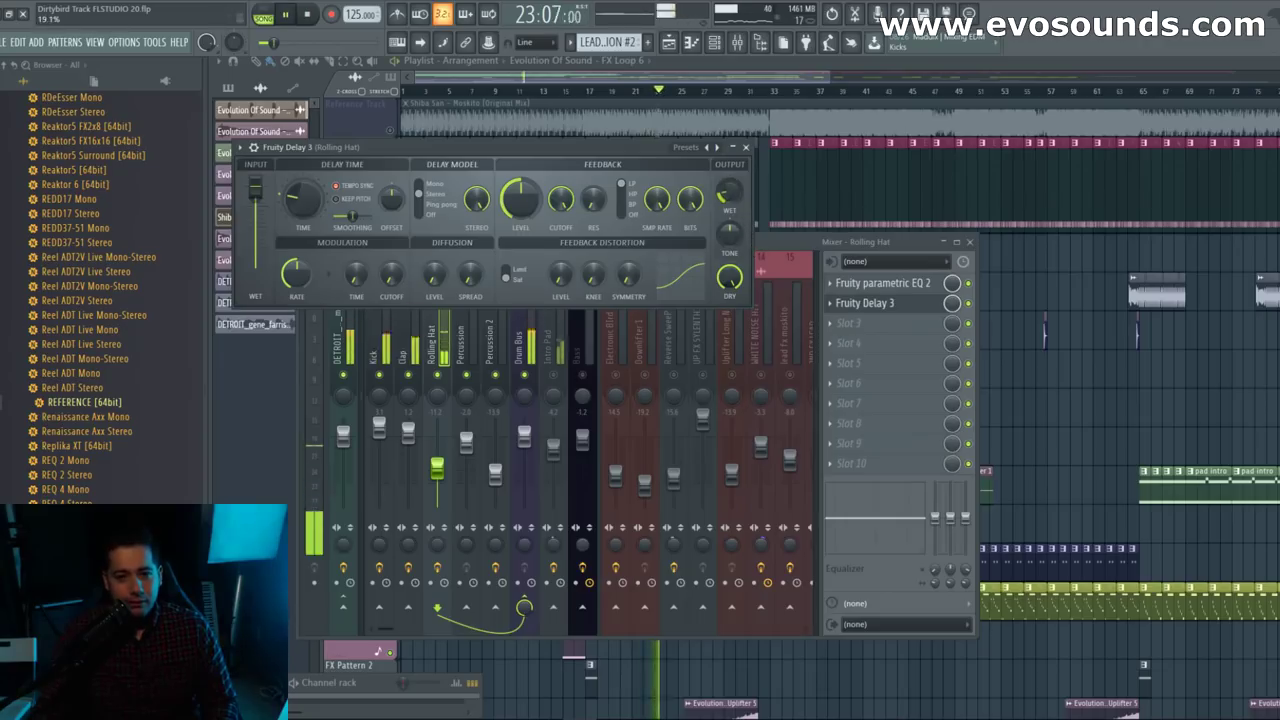
{"action": "left_click", "coordinate": [431, 206]}
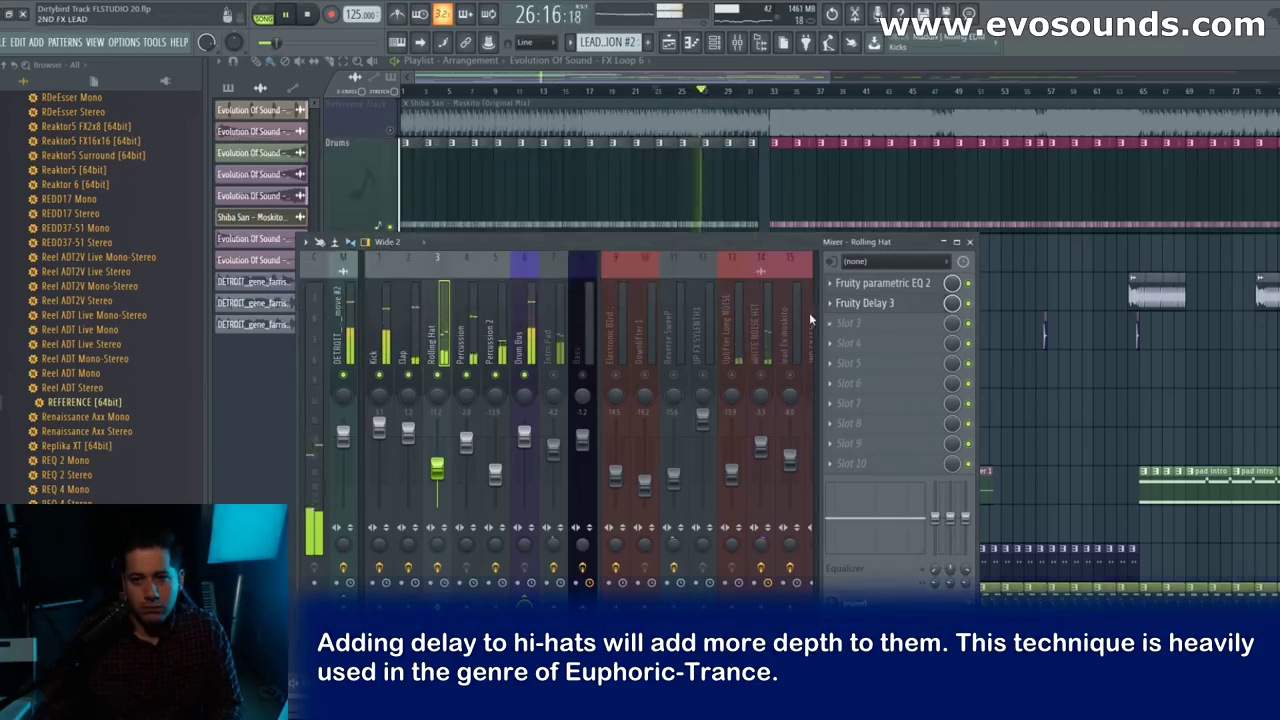
Step: Listen to the Percussion channel and add Fruity Parametric EQ 2 to its first effect slot
{"action": "left_click", "coordinate": [461, 352]}
{"action": "key", "text": "space"}
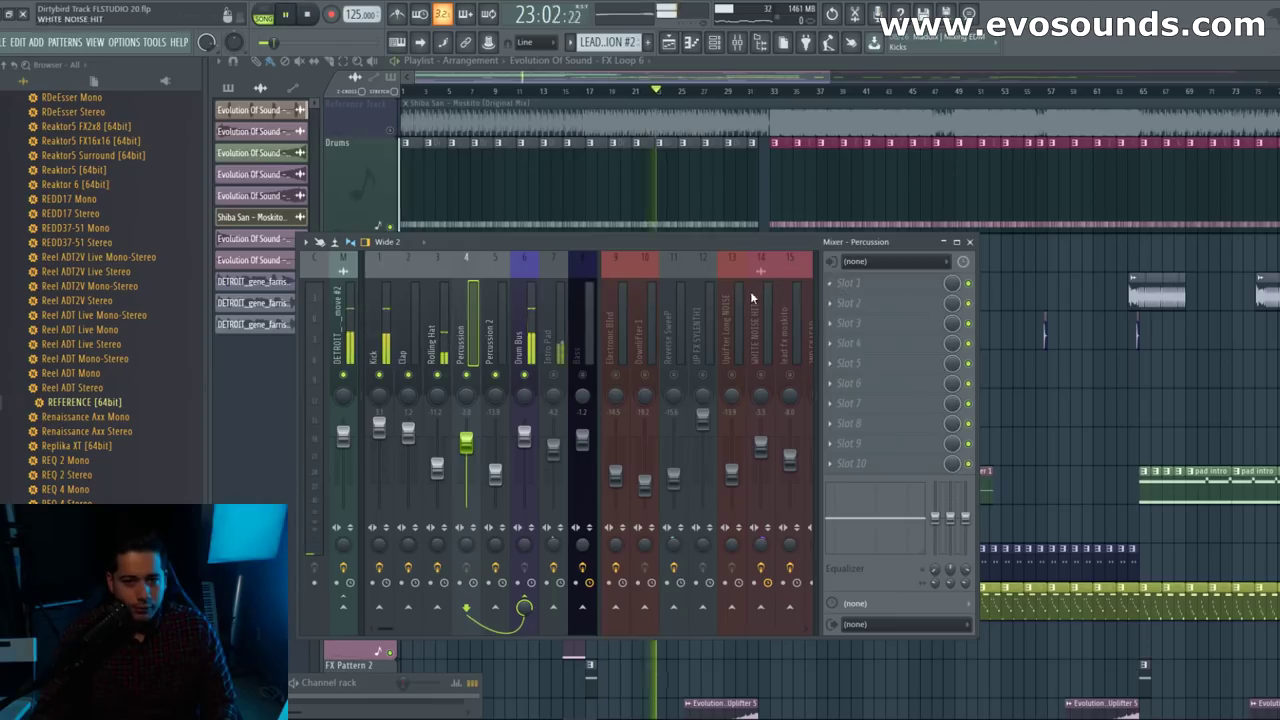
{"action": "key", "text": "space"}
{"action": "left_click", "coordinate": [858, 302]}
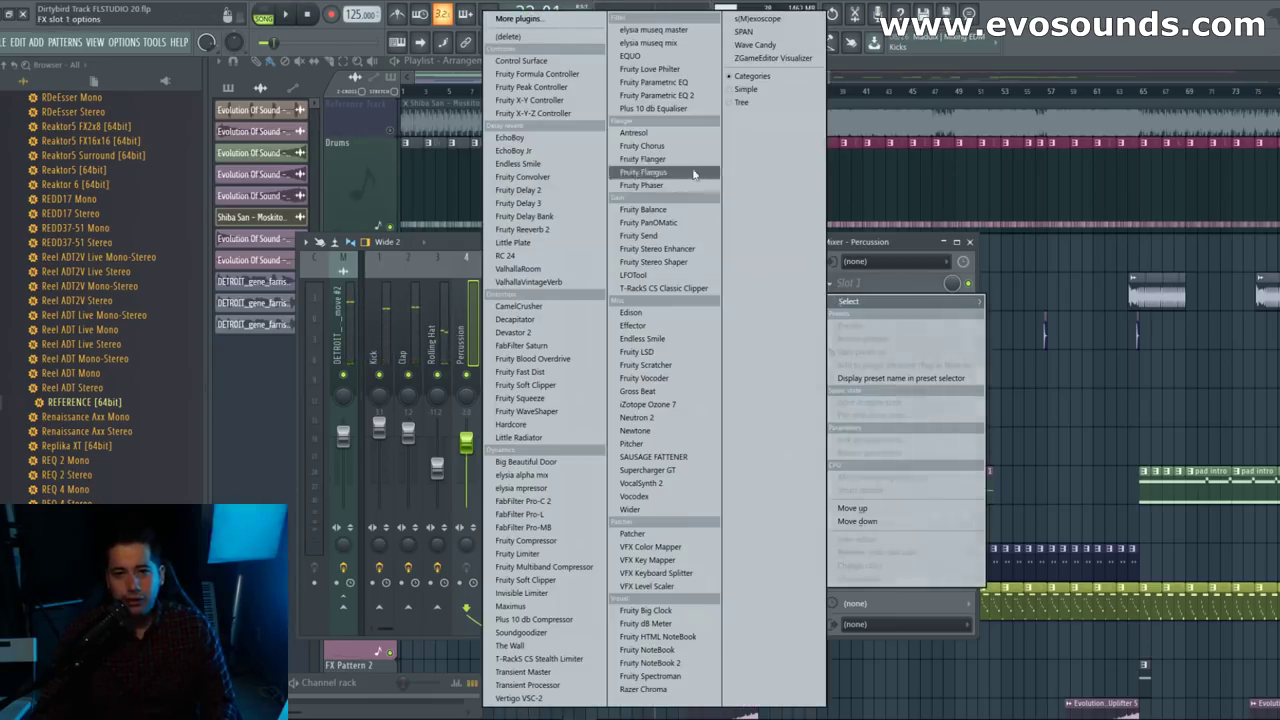
{"action": "left_click", "coordinate": [660, 95]}
{"action": "key", "text": "space"}
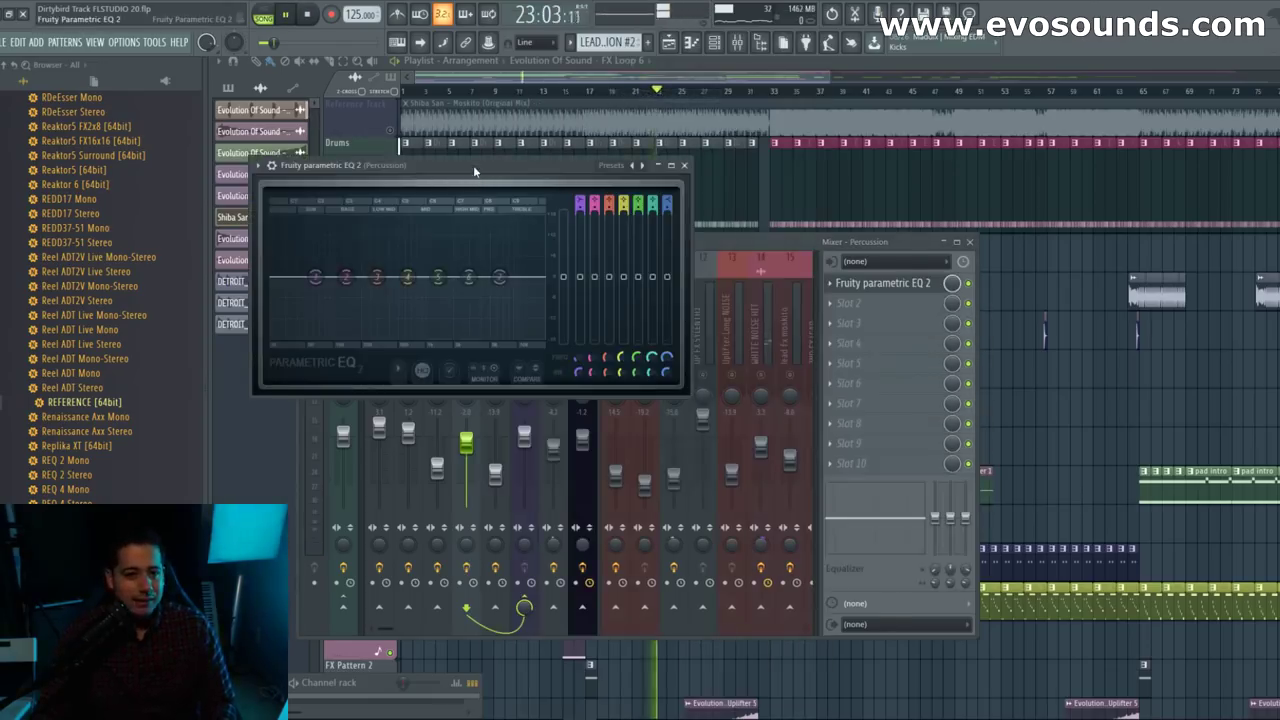
{"action": "left_click_drag", "start_coordinate": [470, 175], "coordinate": [624, 207]}
Step: Make band 1 of the Percussion EQ a steeper high-pass filter and raise its cutoff into the low mids
{"action": "key", "text": "space"}
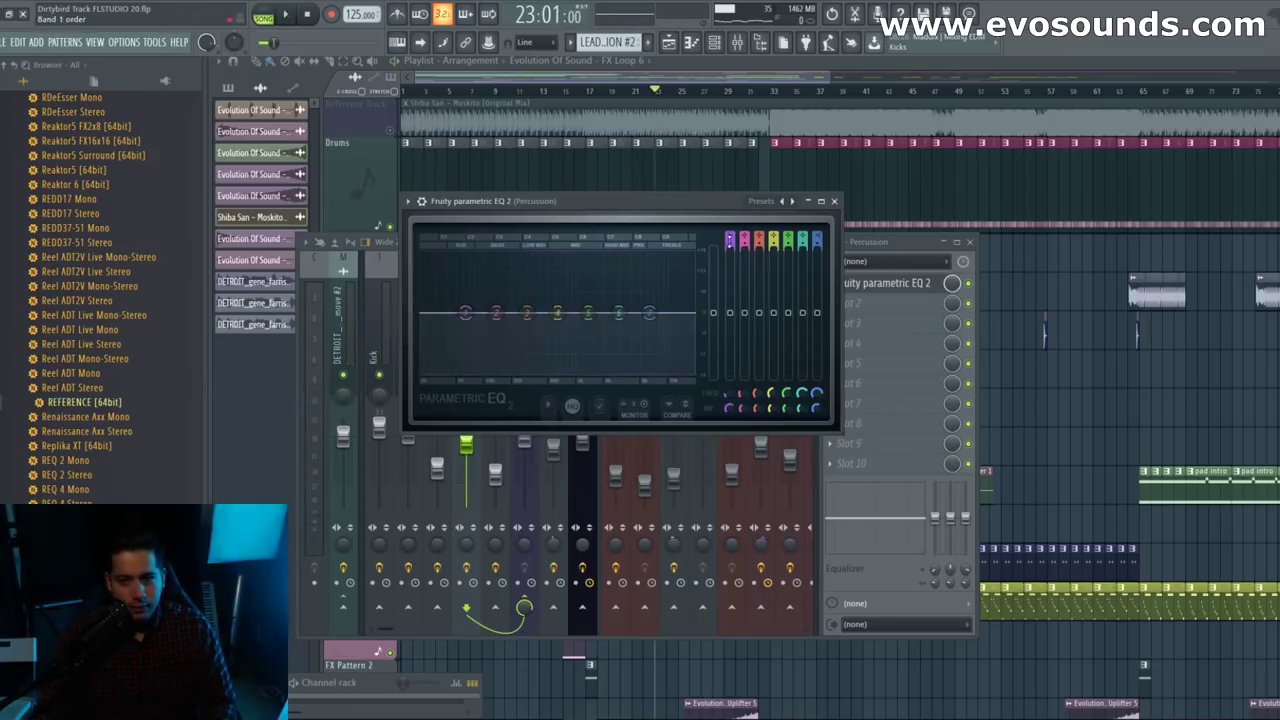
{"action": "scroll", "coordinate": [730, 239], "scroll_direction": "down", "scroll_amount": 4}
{"action": "scroll", "coordinate": [730, 239], "scroll_direction": "up", "scroll_amount": 2}
{"action": "key", "text": "space"}
{"action": "left_click_drag", "start_coordinate": [466, 313], "coordinate": [514, 313]}
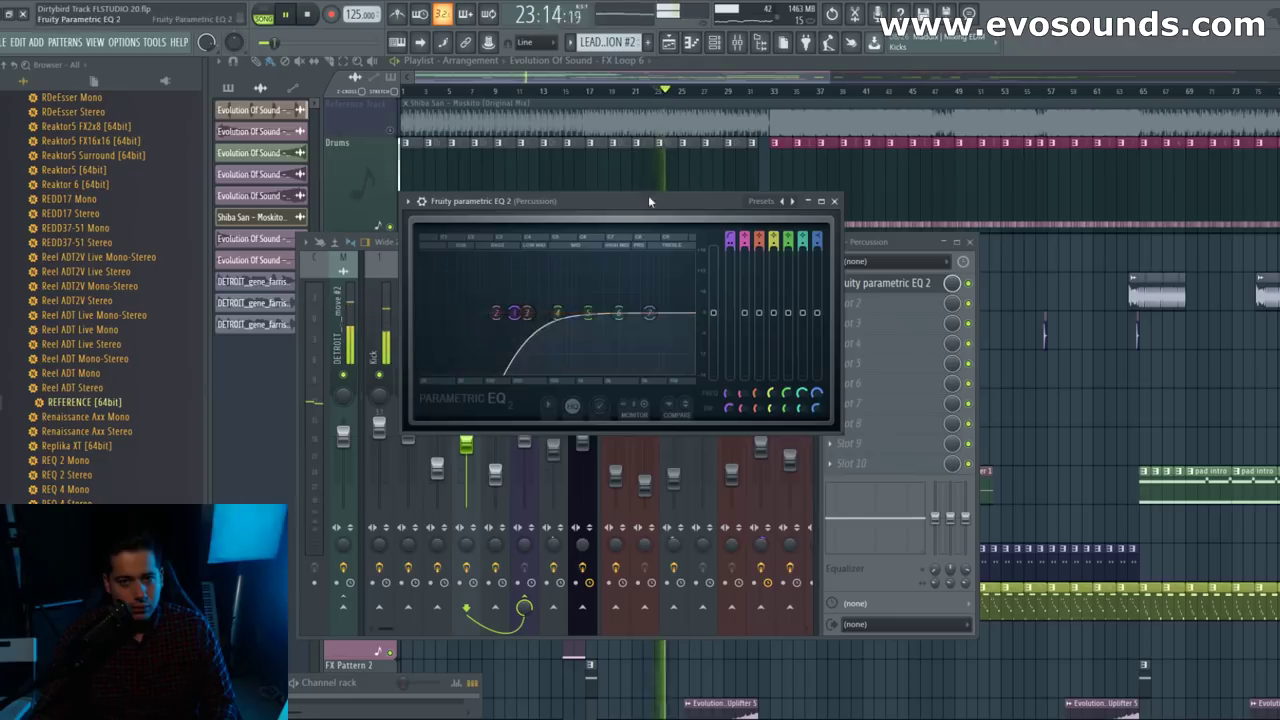
Step: Move the EQ and mixer windows lower and play the arrangement from position 23:13 with the mixer in view
{"action": "left_click_drag", "start_coordinate": [651, 200], "coordinate": [657, 341]}
{"action": "left_click_drag", "start_coordinate": [668, 243], "coordinate": [686, 412]}
{"action": "scroll", "coordinate": [693, 261], "scroll_direction": "up", "scroll_amount": 5}
{"action": "key", "text": "space"}
{"action": "left_click", "coordinate": [561, 91]}
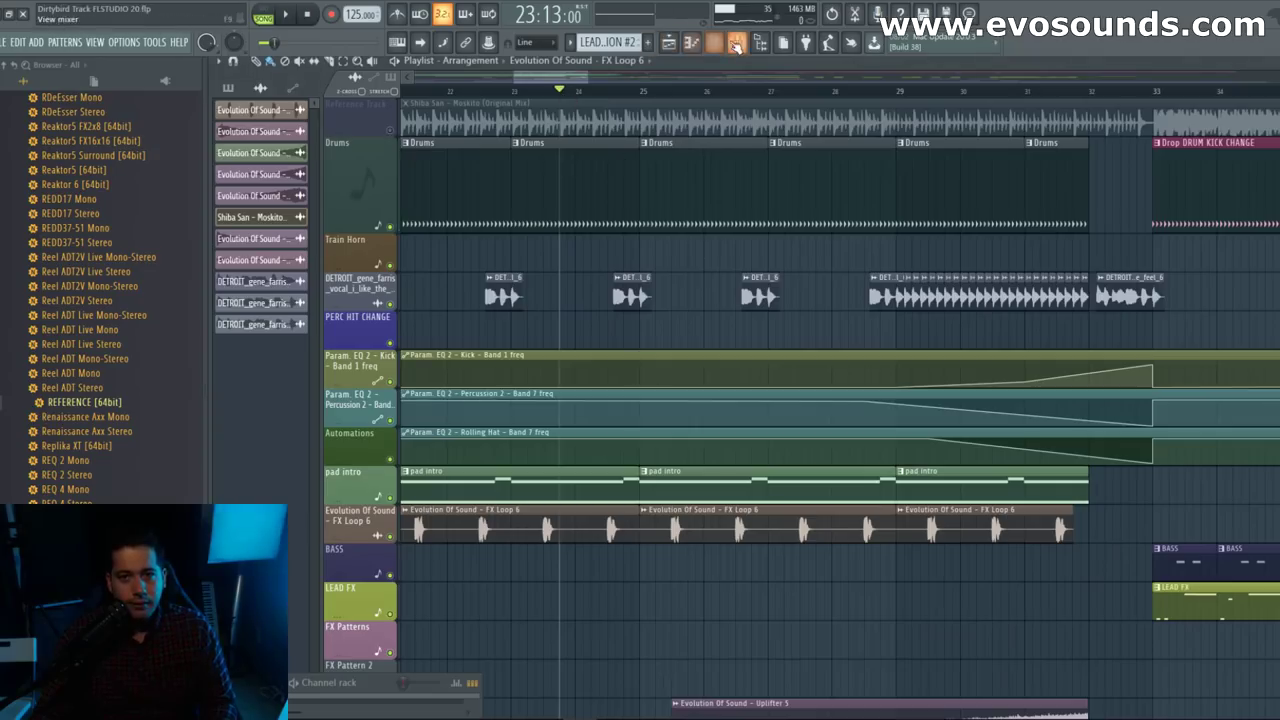
{"action": "key", "text": "F9"}
{"action": "key", "text": "space"}
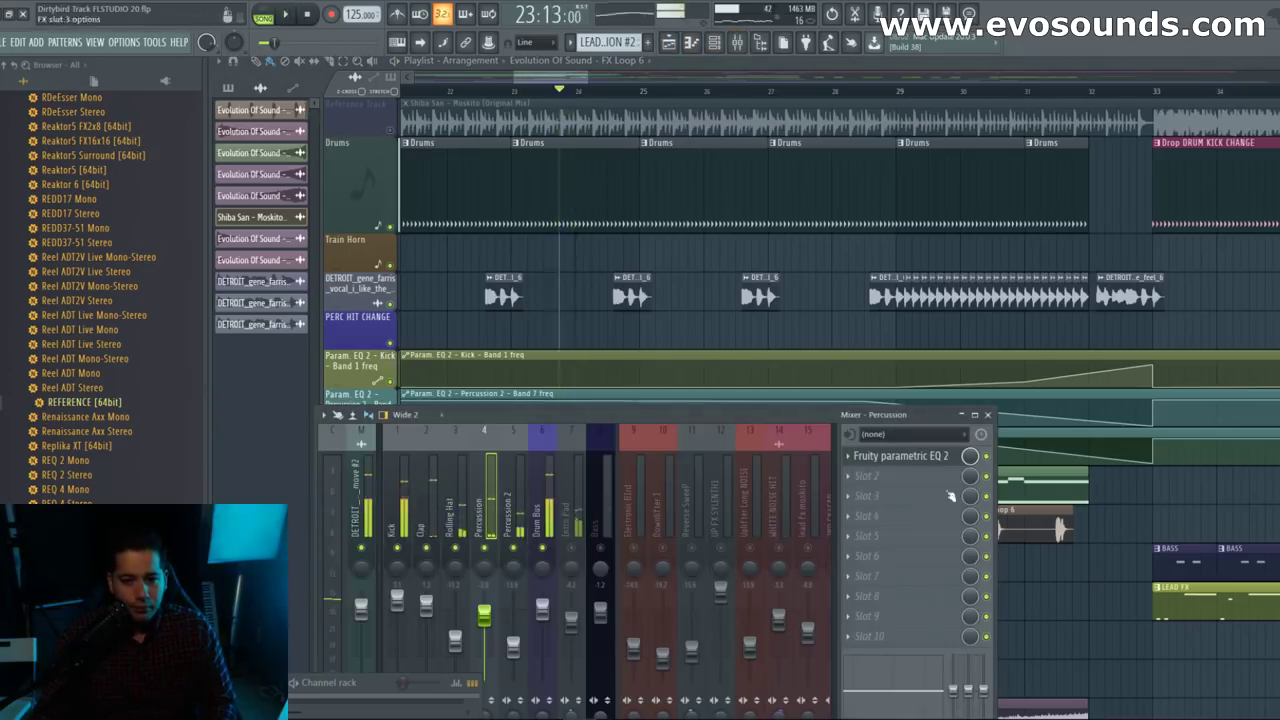
{"action": "key", "text": "space"}
Step: Boost band 5 of the Percussion EQ in the upper mids and lower band 7's frequency, comparing with the EQ bypassed
{"action": "left_click", "coordinate": [862, 455]}
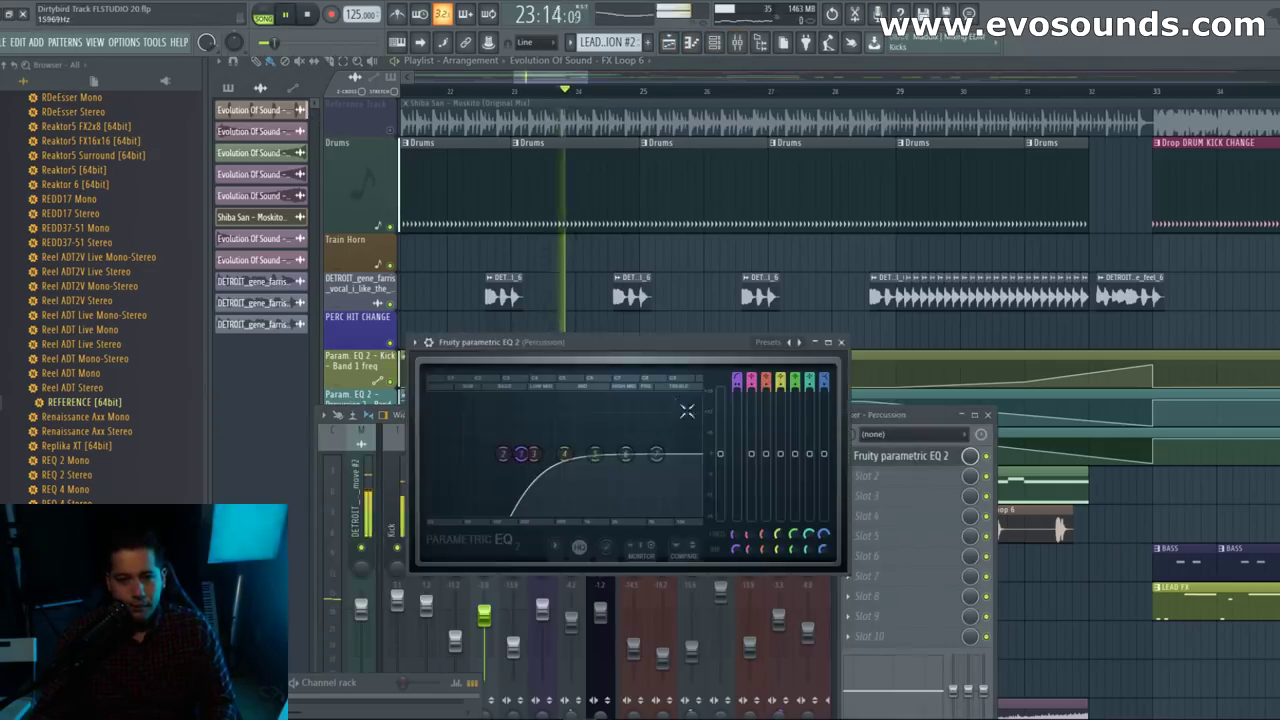
{"action": "left_click_drag", "start_coordinate": [656, 454], "coordinate": [608, 434]}
{"action": "key", "text": "space"}
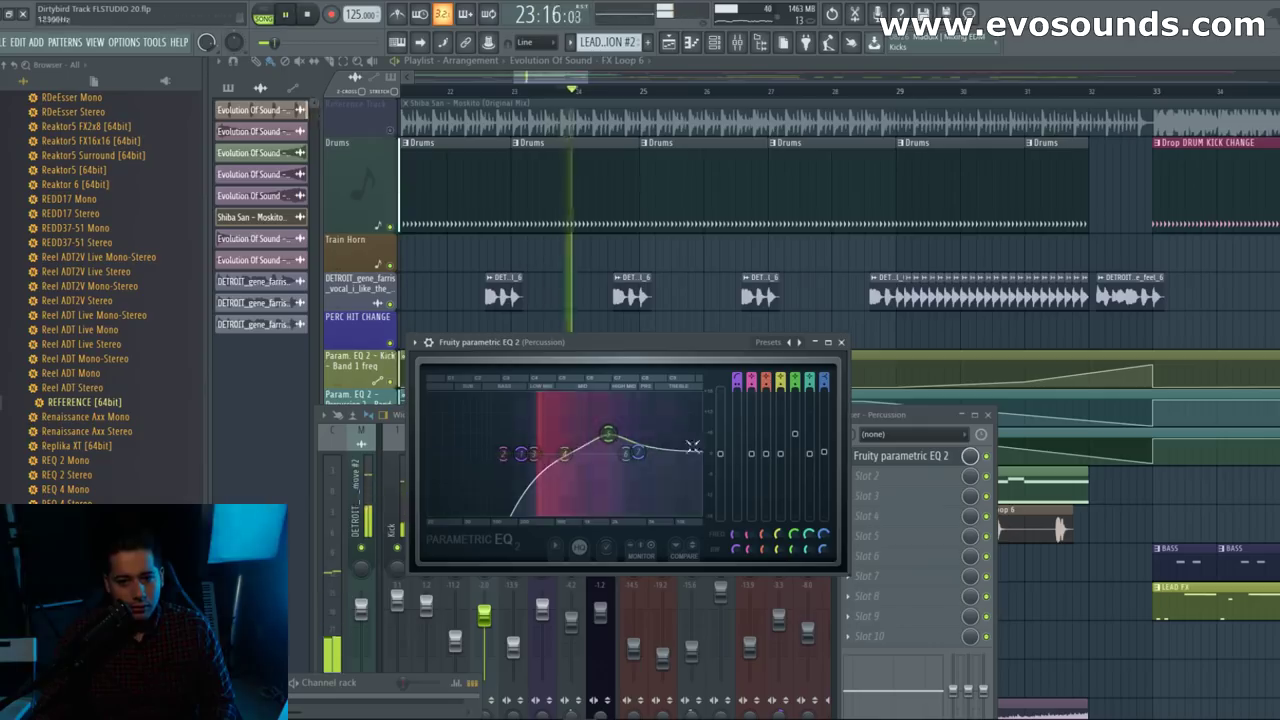
{"action": "left_click", "coordinate": [990, 460]}
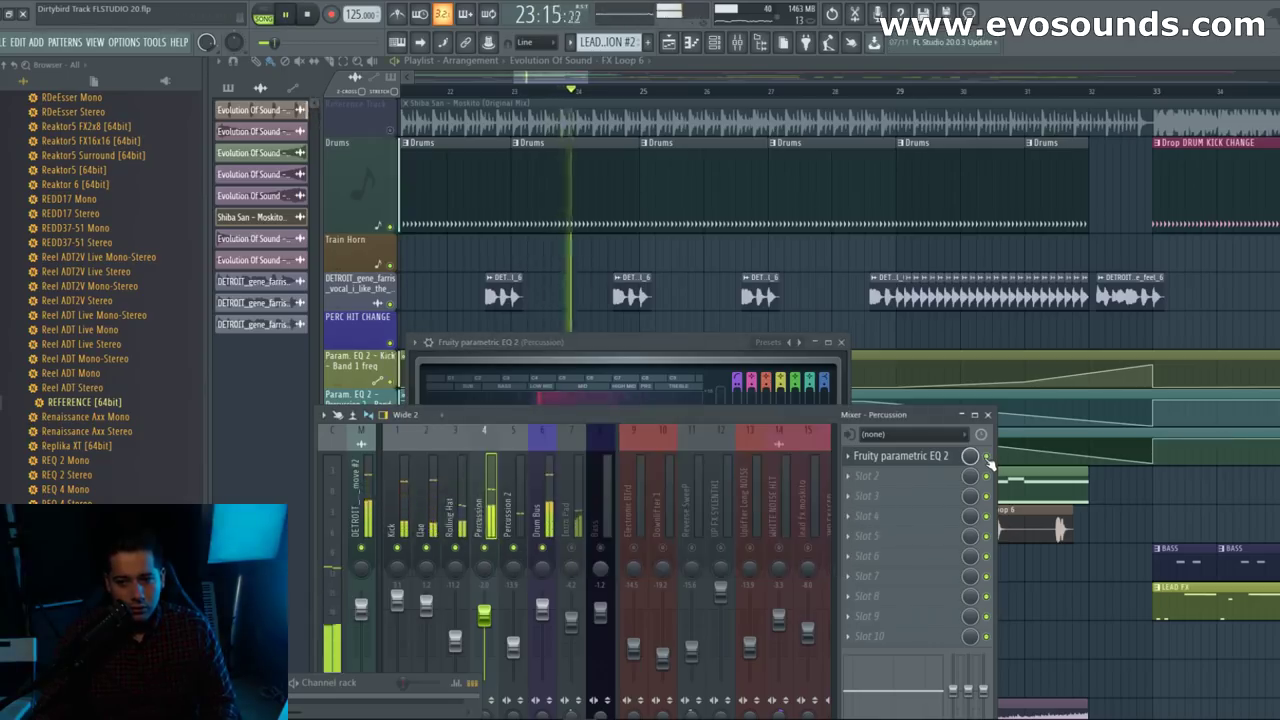
{"action": "key", "text": "space"}
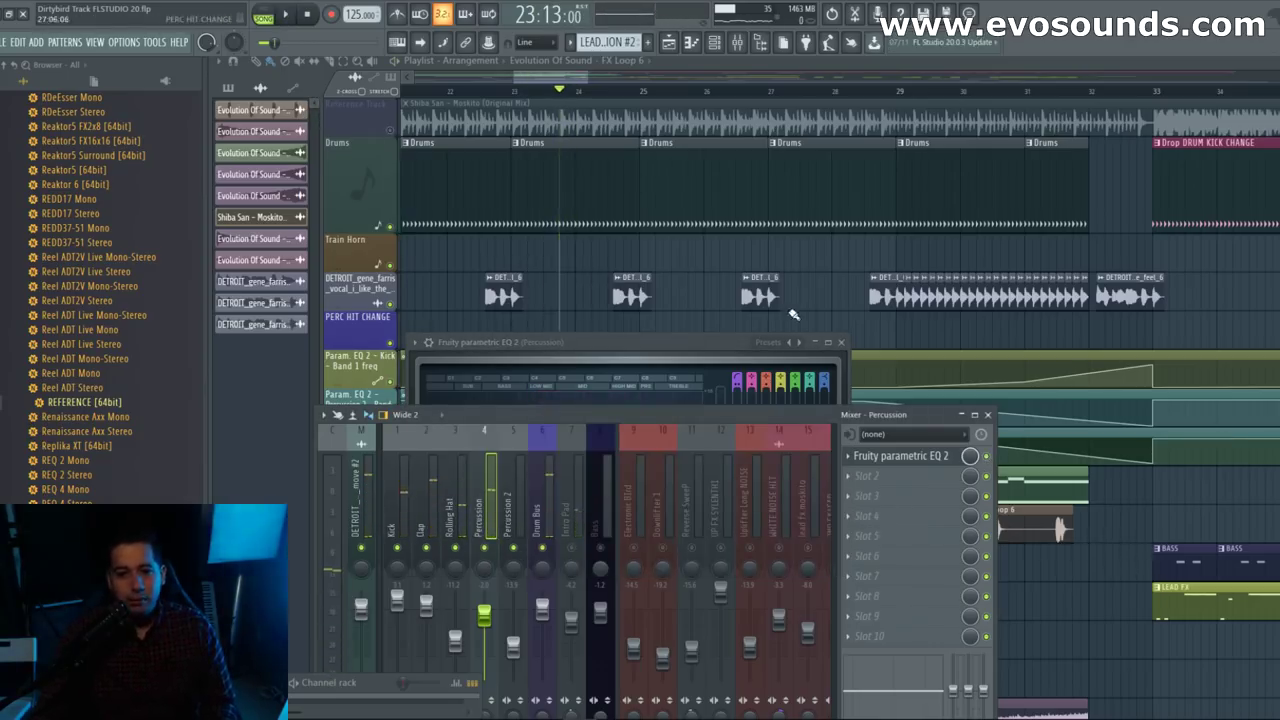
Step: Shift the band 7 high shelf of the Percussion EQ lower in frequency at flat gain and check it in playback
{"action": "left_click", "coordinate": [683, 363]}
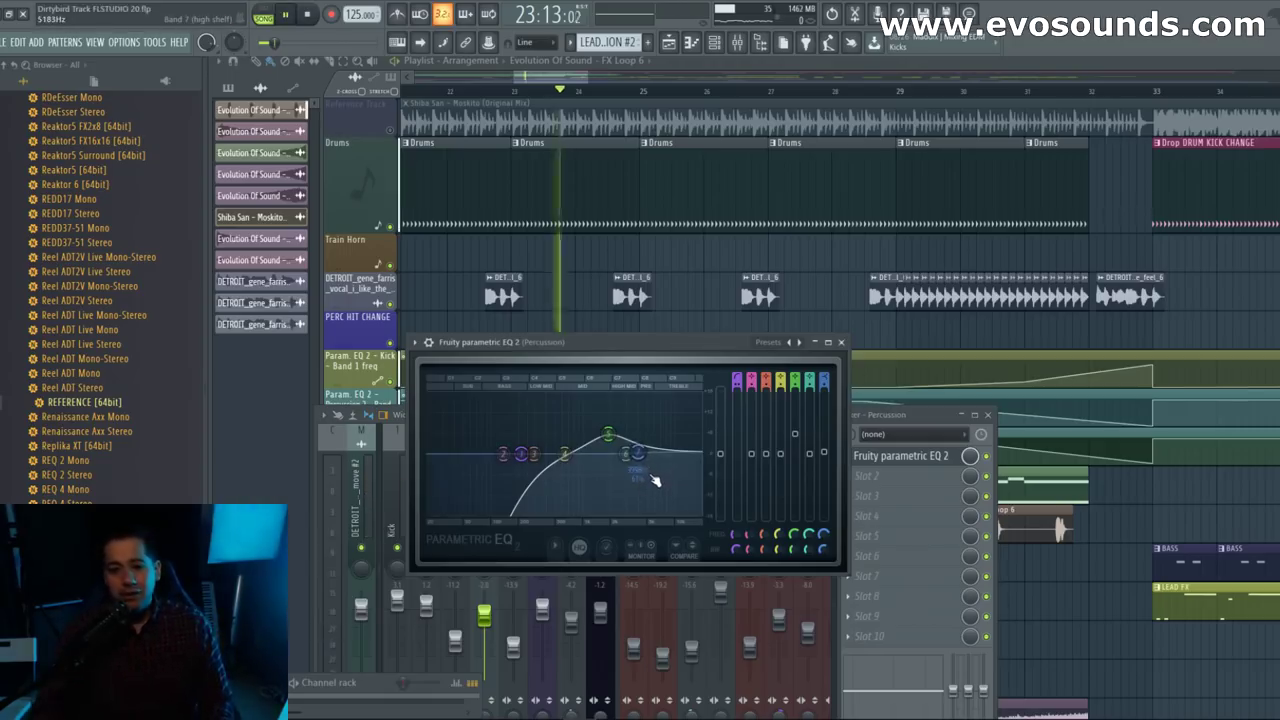
{"action": "key", "text": "space"}
{"action": "key", "text": "space"}
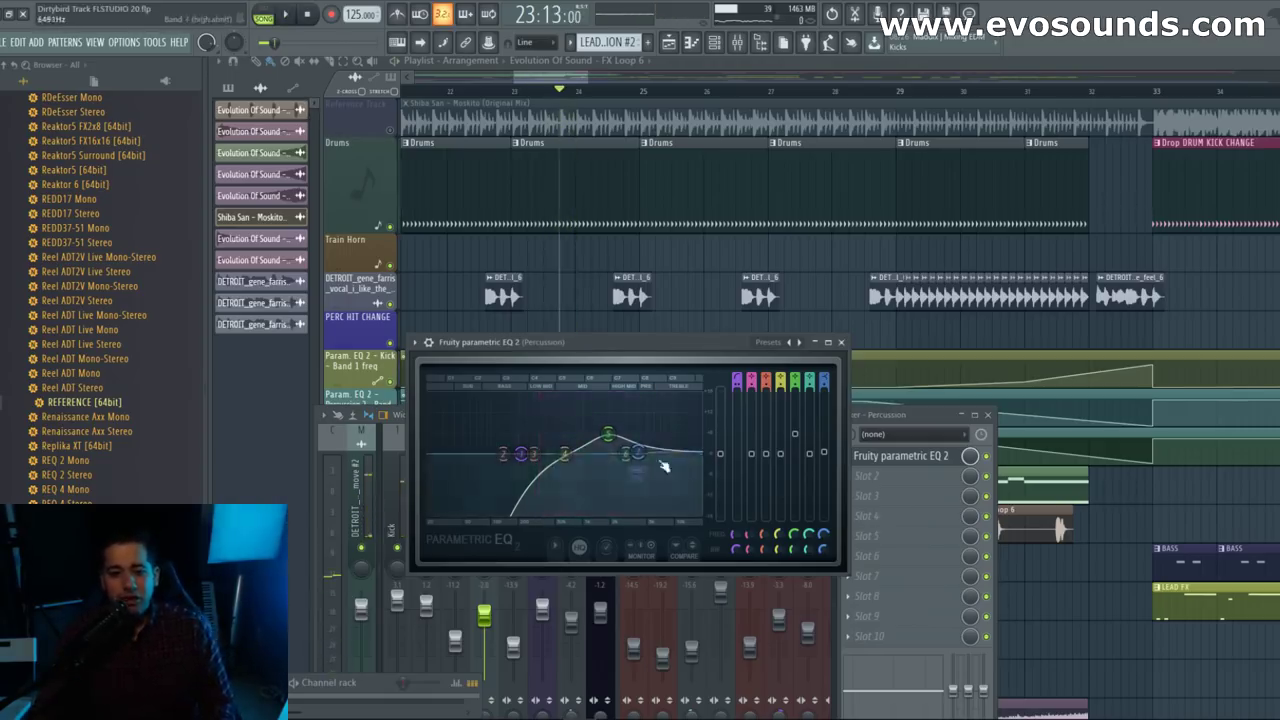
{"action": "left_click_drag", "start_coordinate": [637, 453], "coordinate": [605, 440]}
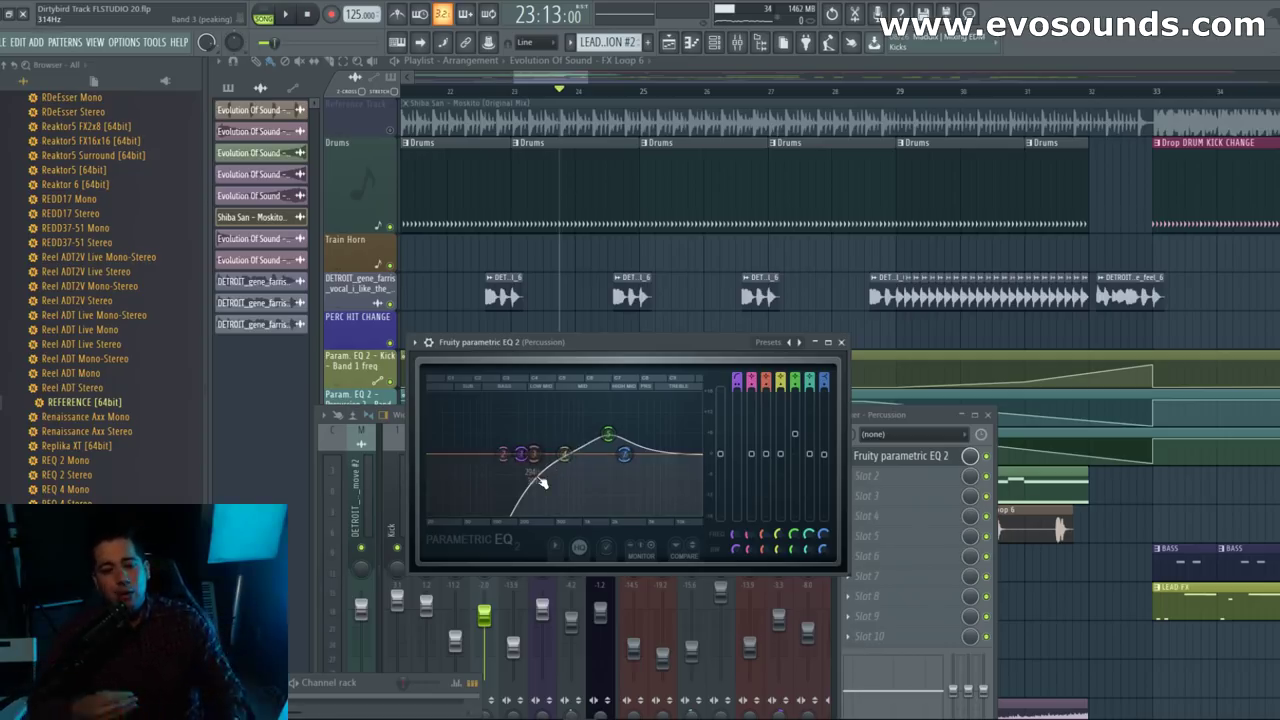
{"action": "key", "text": "space"}
{"action": "key", "text": "space"}
{"action": "left_click", "coordinate": [840, 342]}
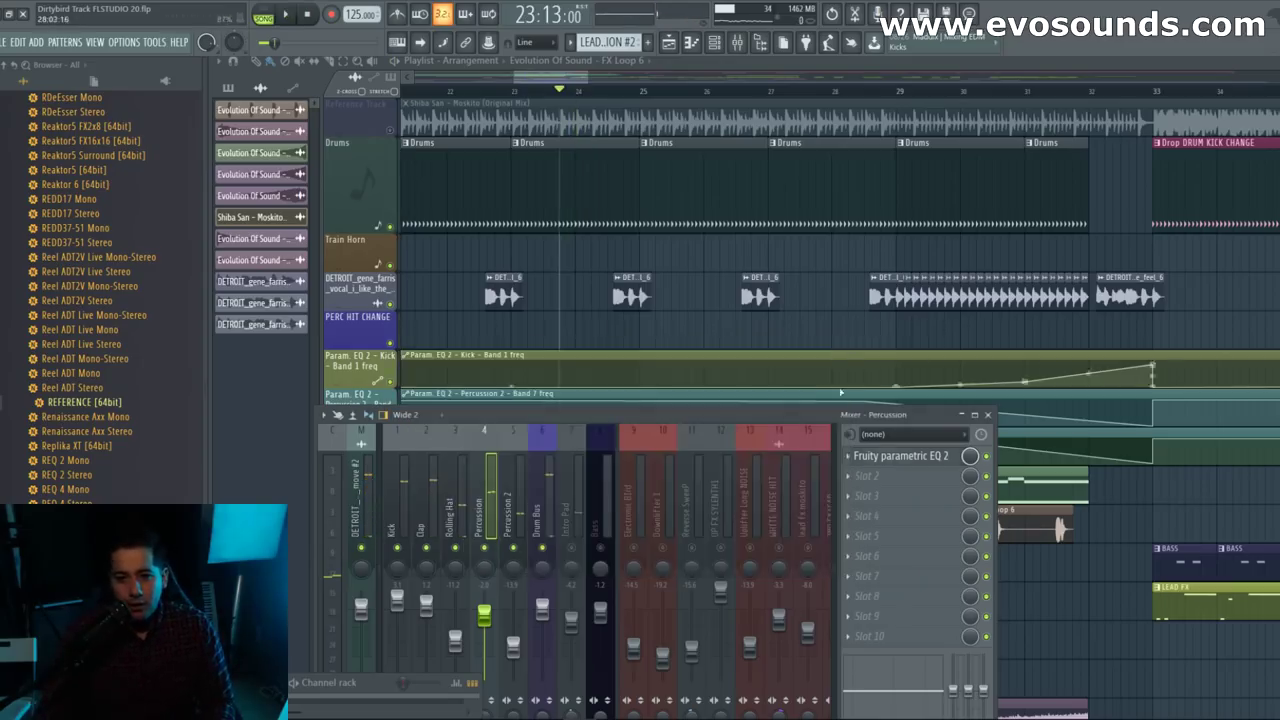
Step: Load Fruity Fast Dist in effect slot 2 of the Percussion track and audition it in playback
{"action": "left_click", "coordinate": [851, 478]}
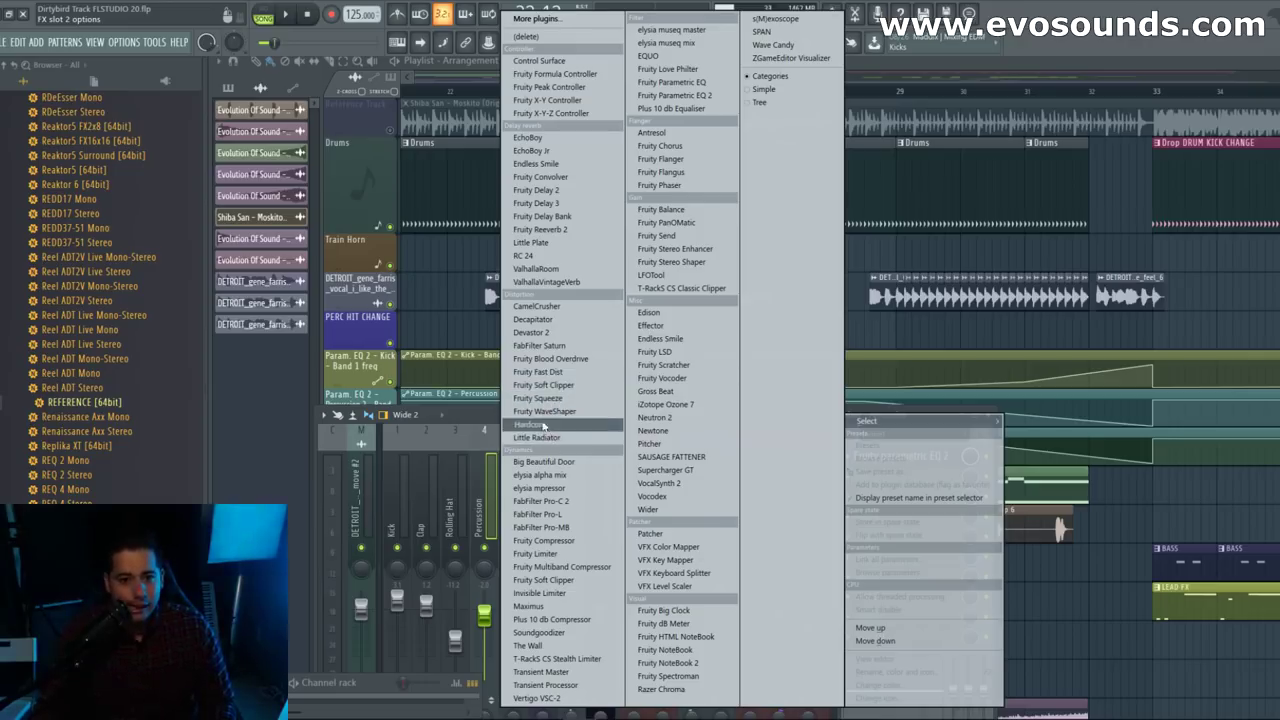
{"action": "left_click", "coordinate": [545, 372]}
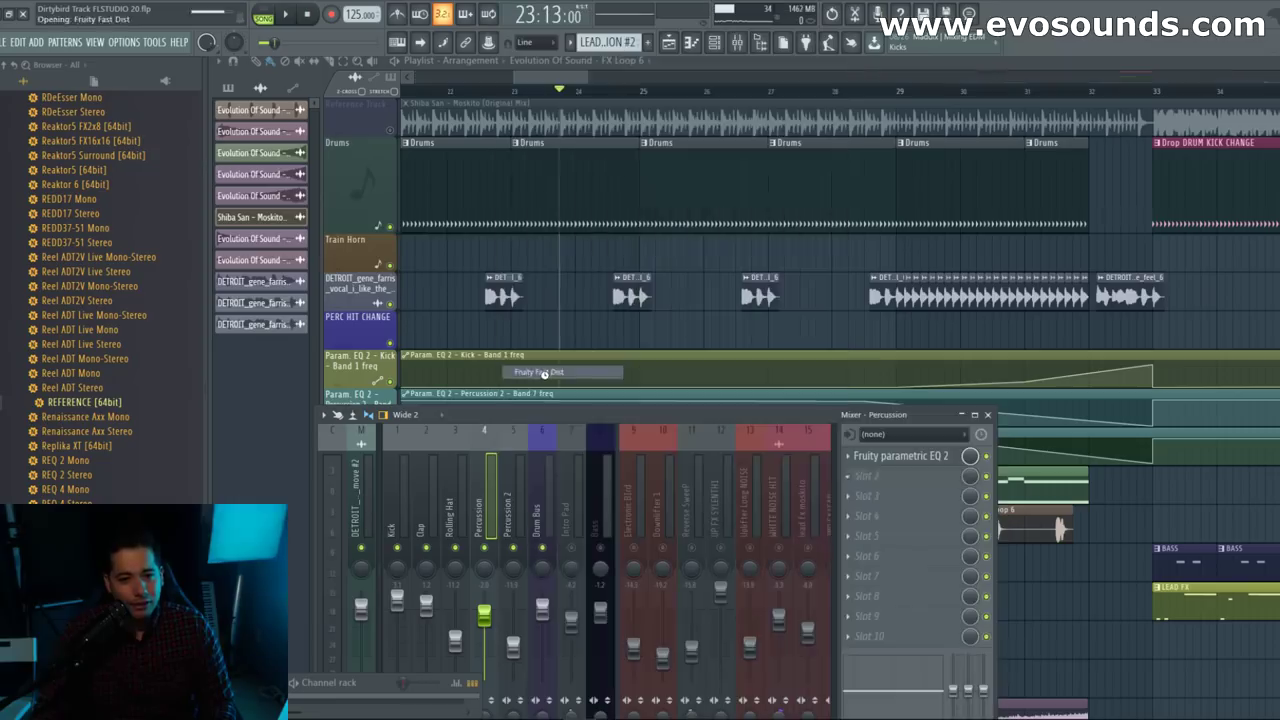
{"action": "key", "text": "space"}
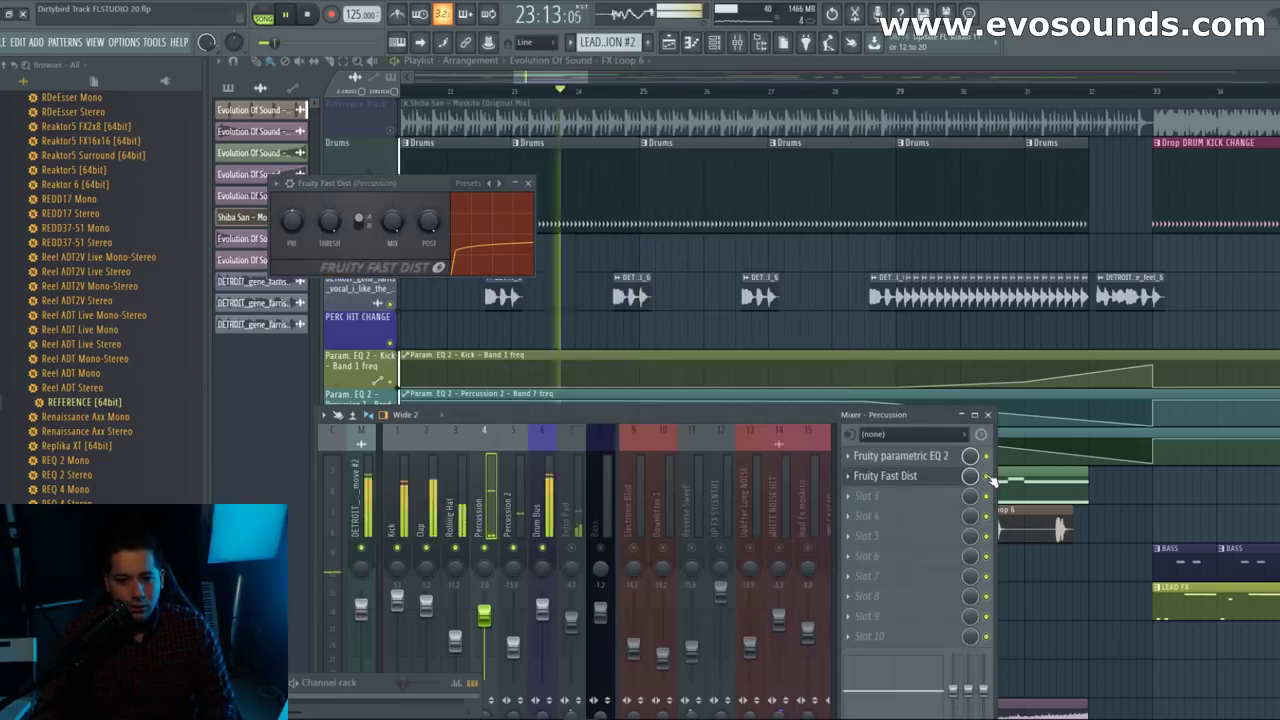
{"action": "key", "text": "space"}
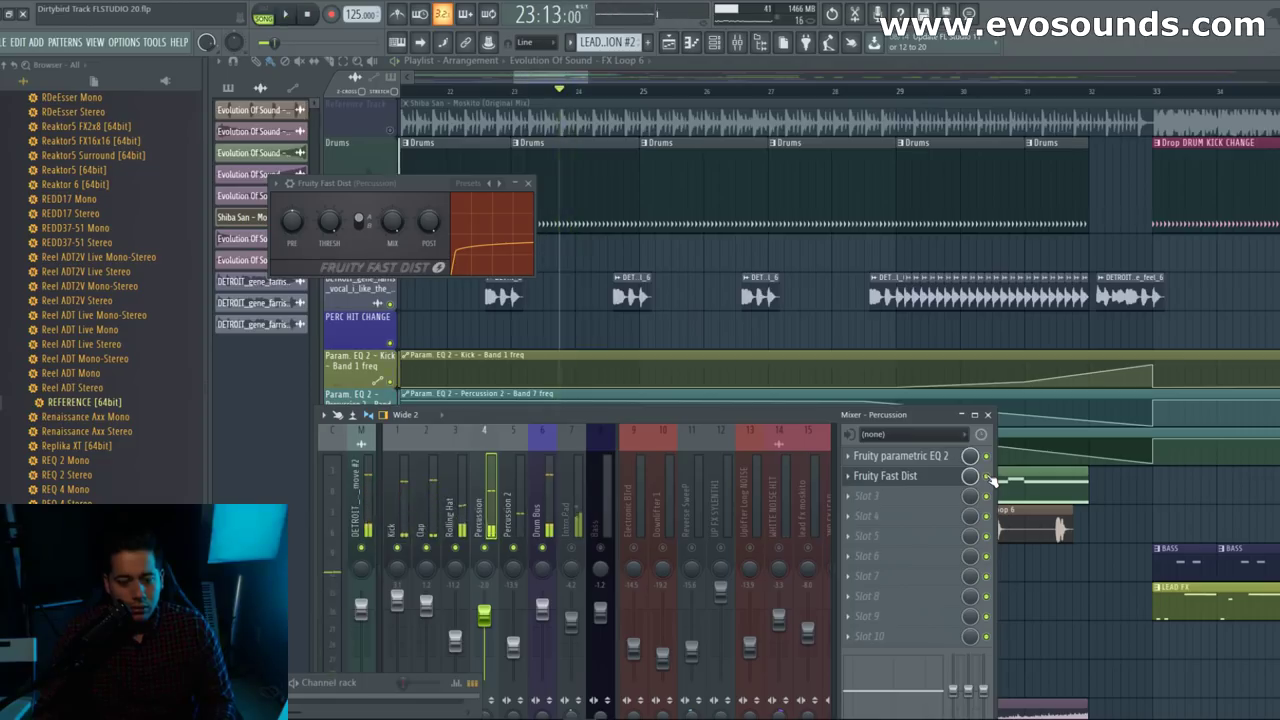
Step: Adjust the Fast Dist threshold on the Percussion track to soften the distortion, comparing playback with the effect bypassed
{"action": "left_click_drag", "start_coordinate": [334, 224], "coordinate": [334, 204]}
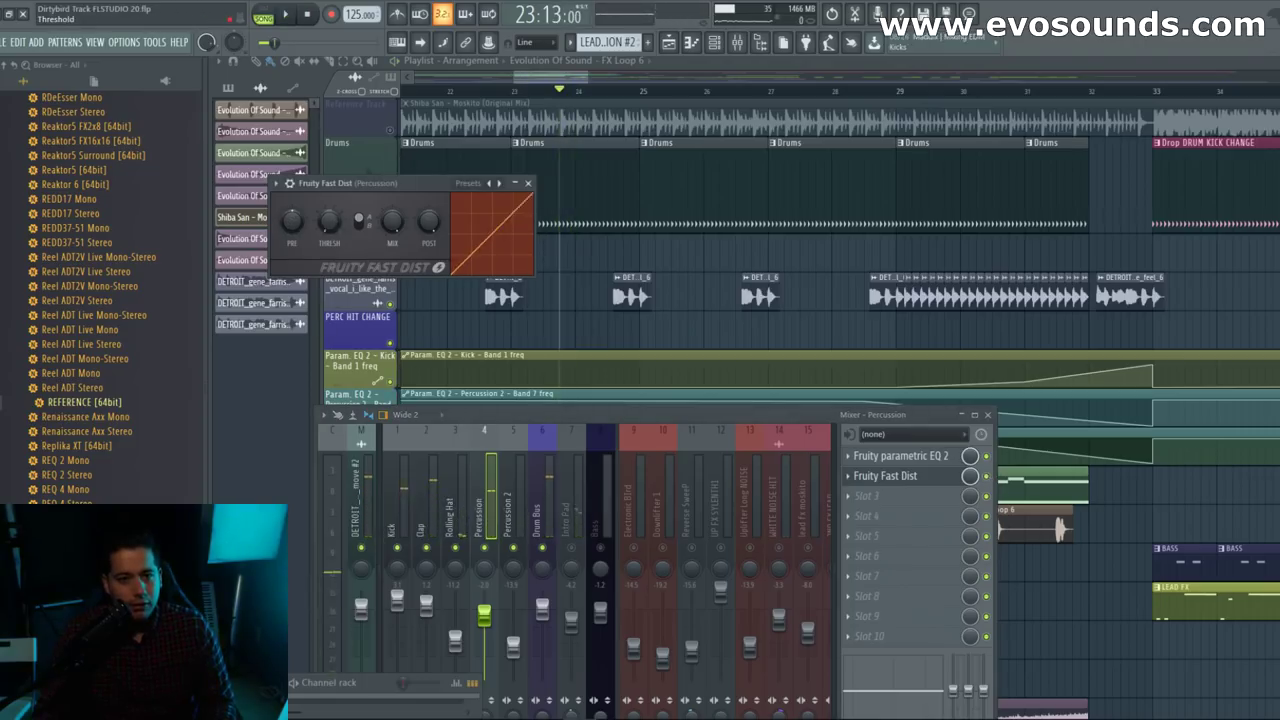
{"action": "left_click", "coordinate": [986, 476]}
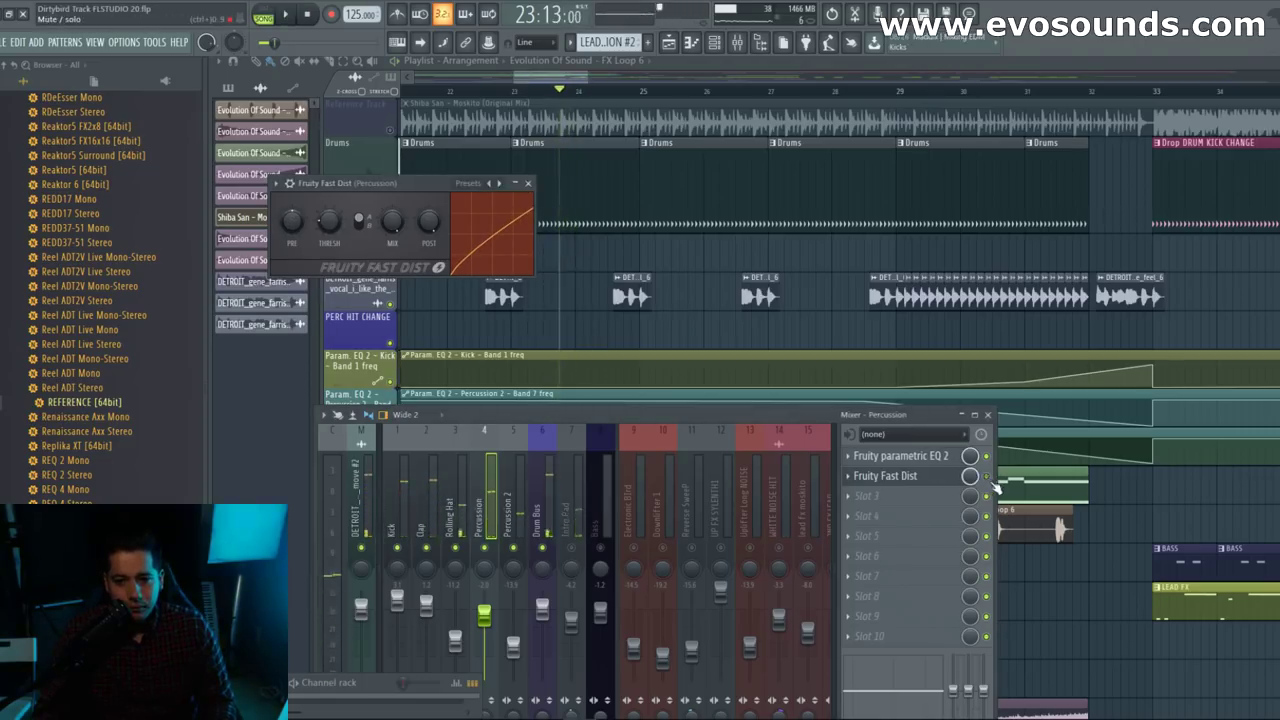
{"action": "key", "text": "space"}
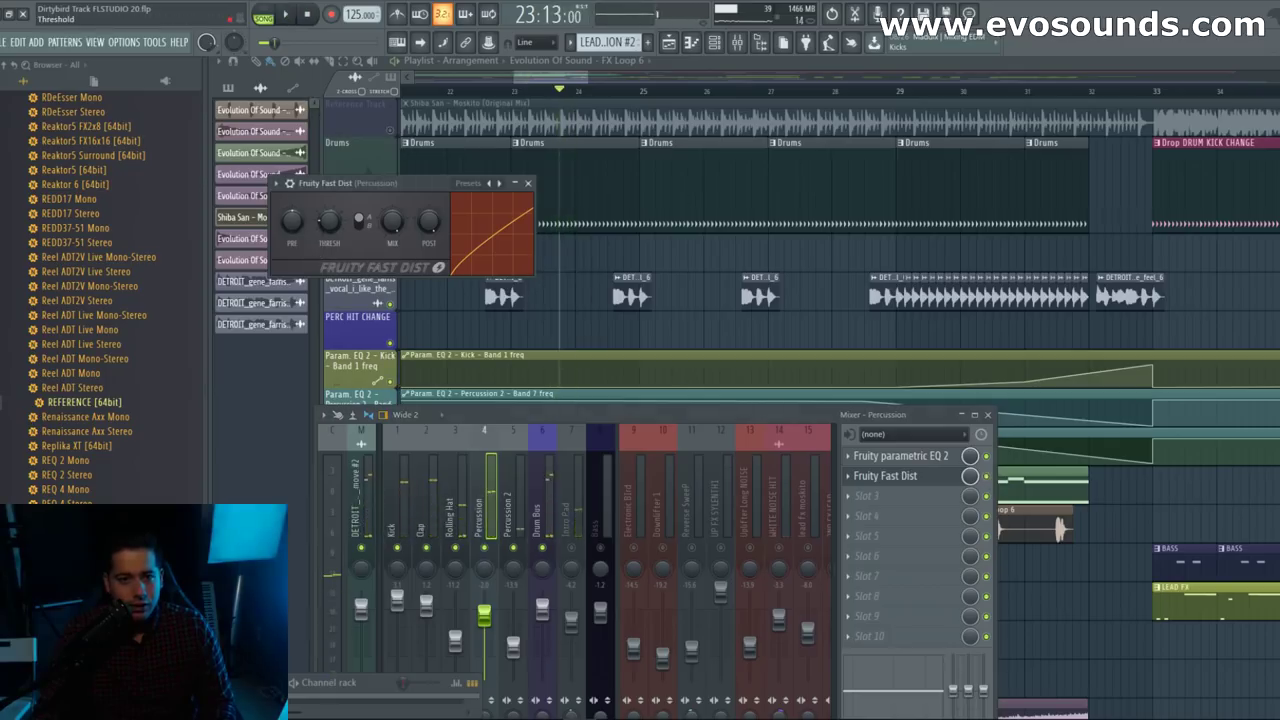
{"action": "key", "text": "space"}
{"action": "key", "text": "space"}
{"action": "left_click", "coordinate": [987, 476]}
{"action": "key", "text": "space"}
{"action": "key", "text": "space"}
{"action": "key", "text": "space"}
{"action": "key", "text": "space"}
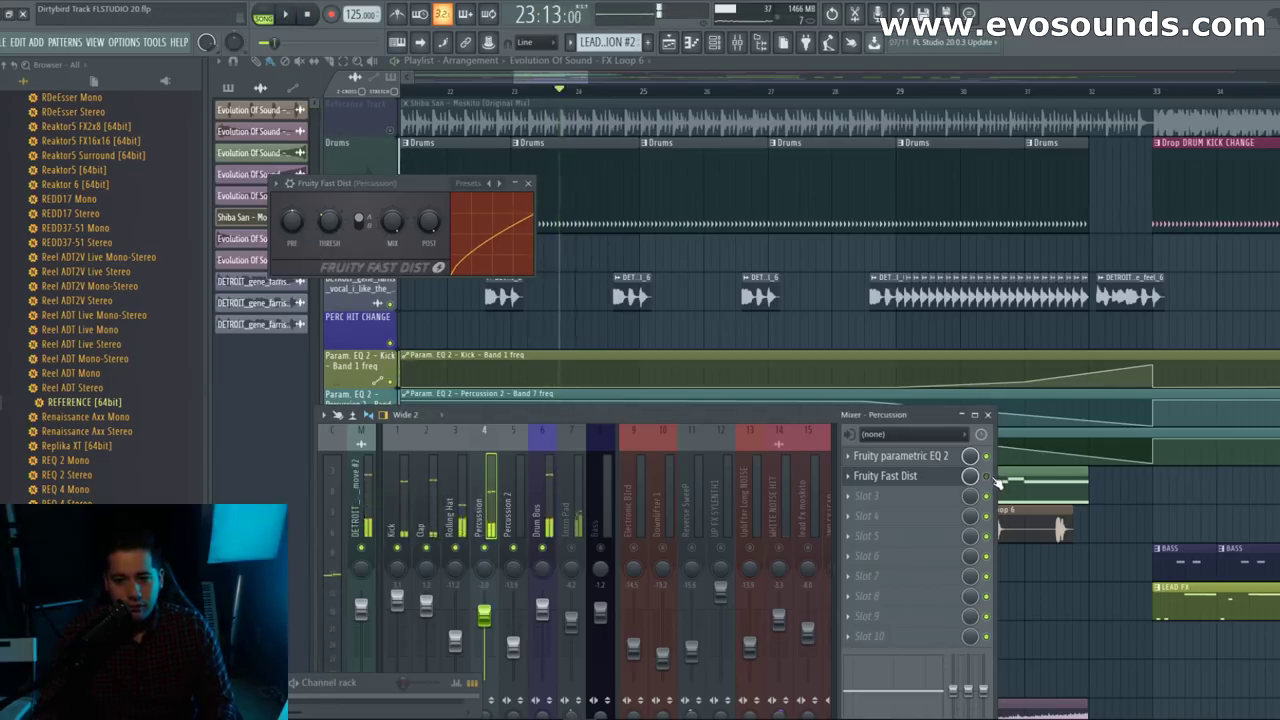
Step: Fine-tune the mix level and threshold of the Percussion Fast Dist during playback, checking its distortion type
{"action": "key", "text": "space"}
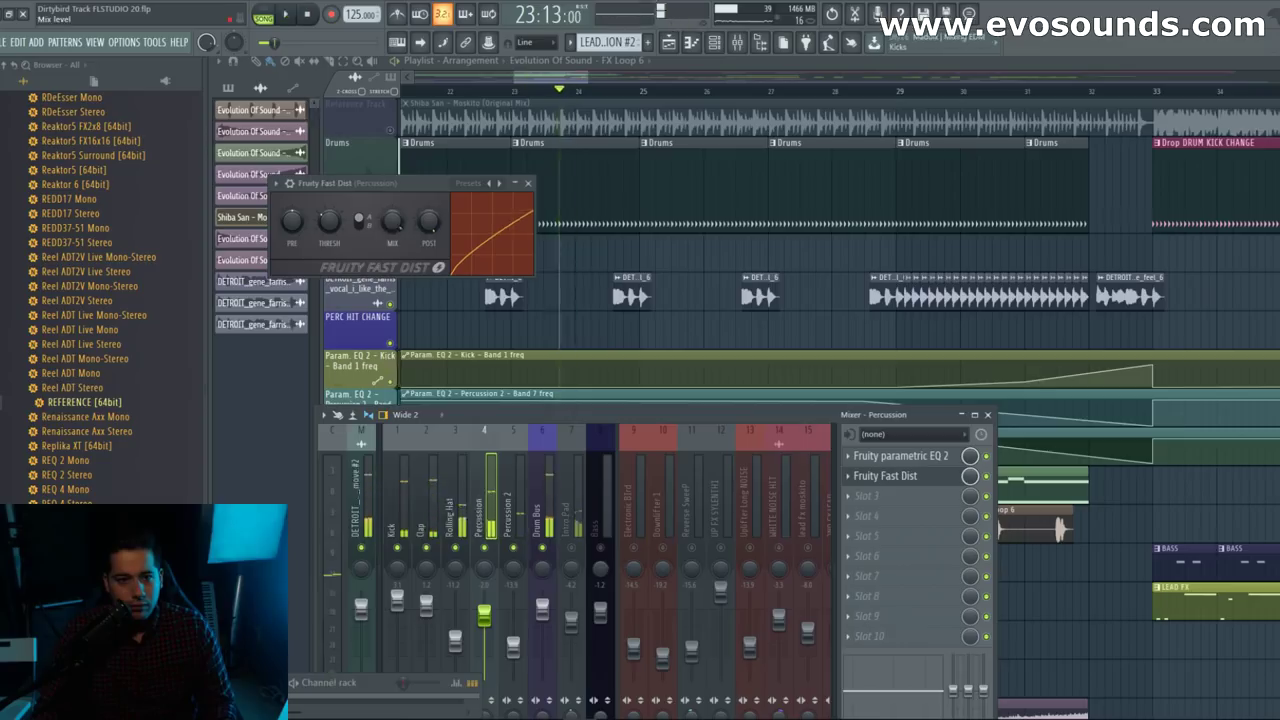
{"action": "key", "text": "space"}
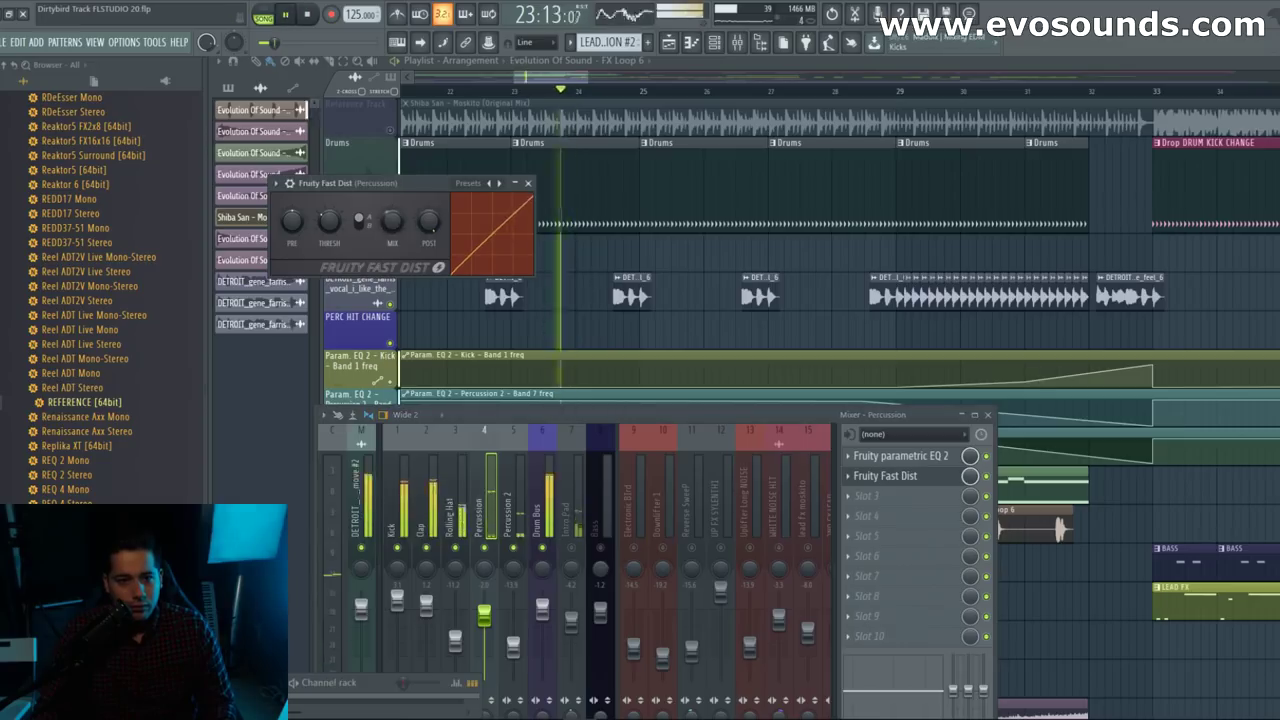
{"action": "key", "text": "space"}
{"action": "left_click", "coordinate": [361, 224]}
{"action": "key", "text": "space"}
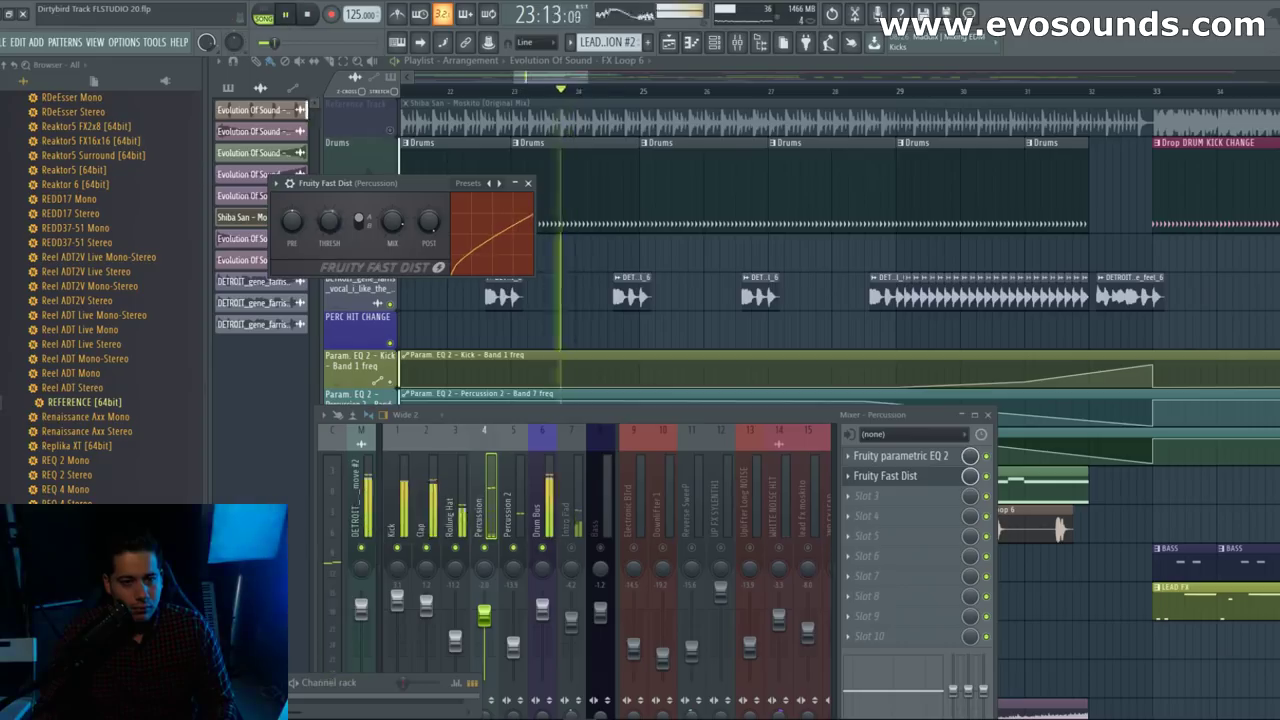
{"action": "key", "text": "space"}
{"action": "key", "text": "space"}
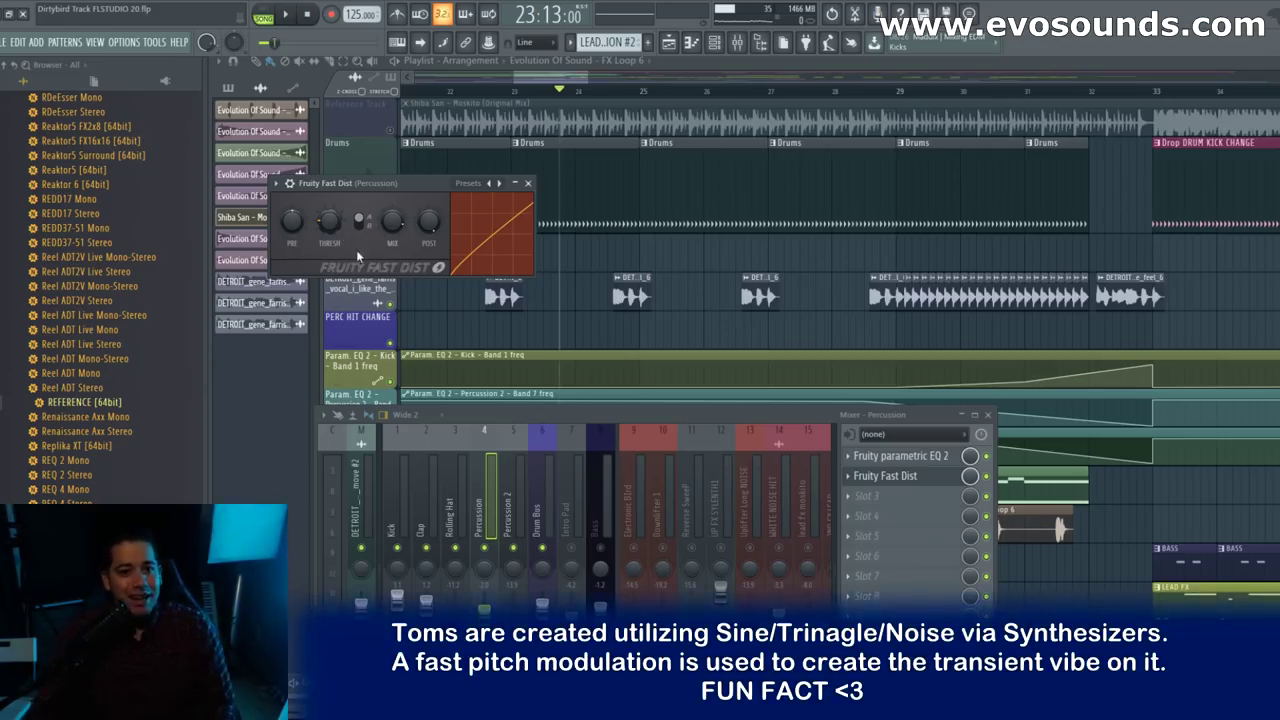
{"action": "key", "text": "space"}
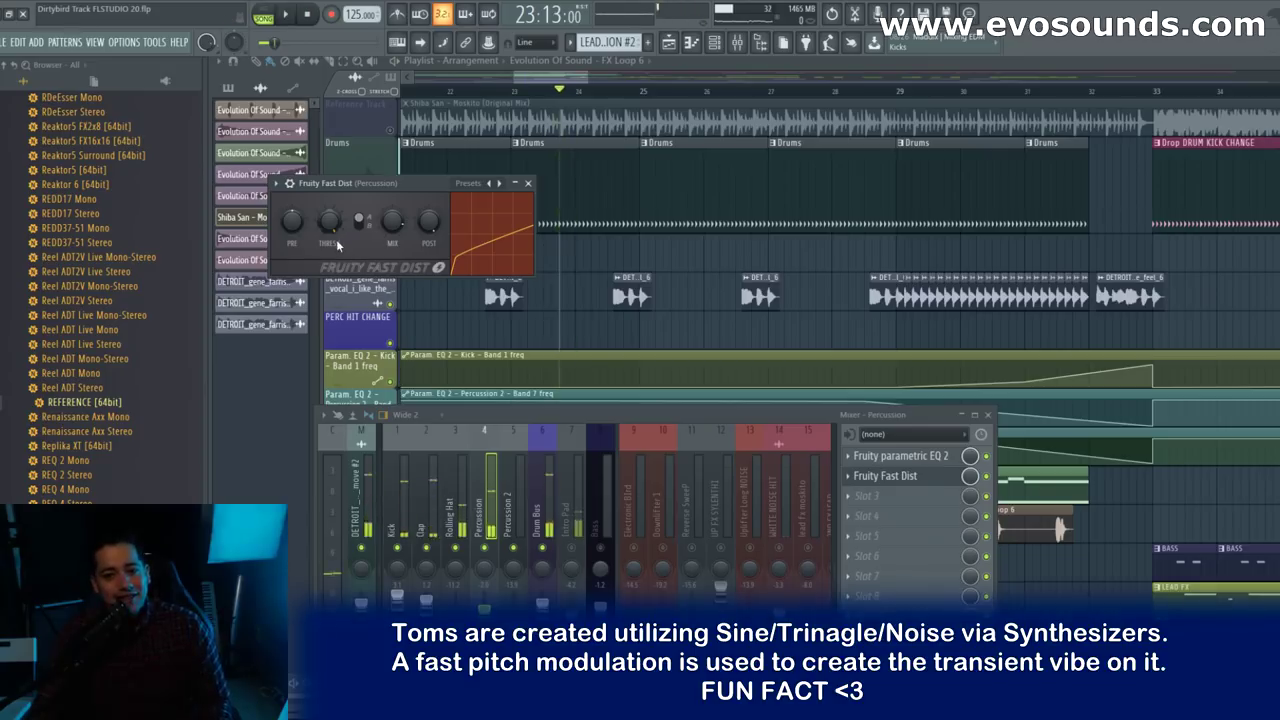
{"action": "key", "text": "space"}
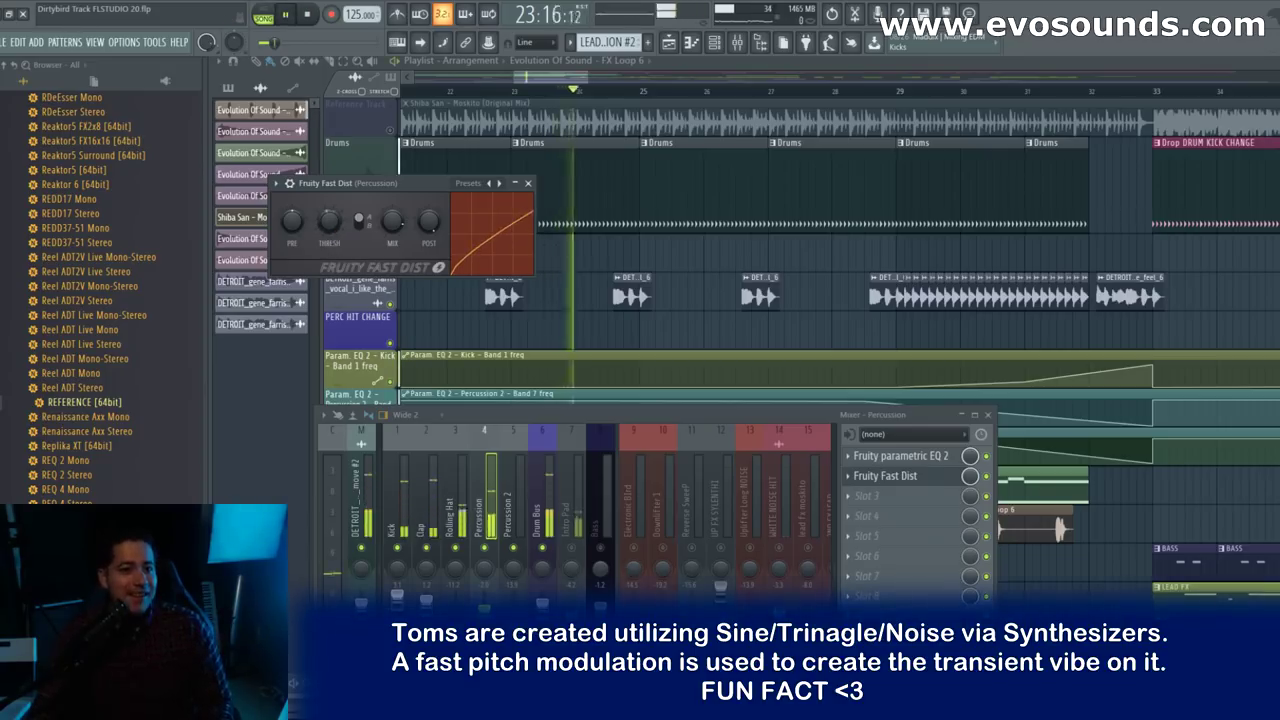
Step: Lower the Percussion track's volume slightly, close the Fast Dist window and keep the mixer in view
{"action": "key", "text": "space"}
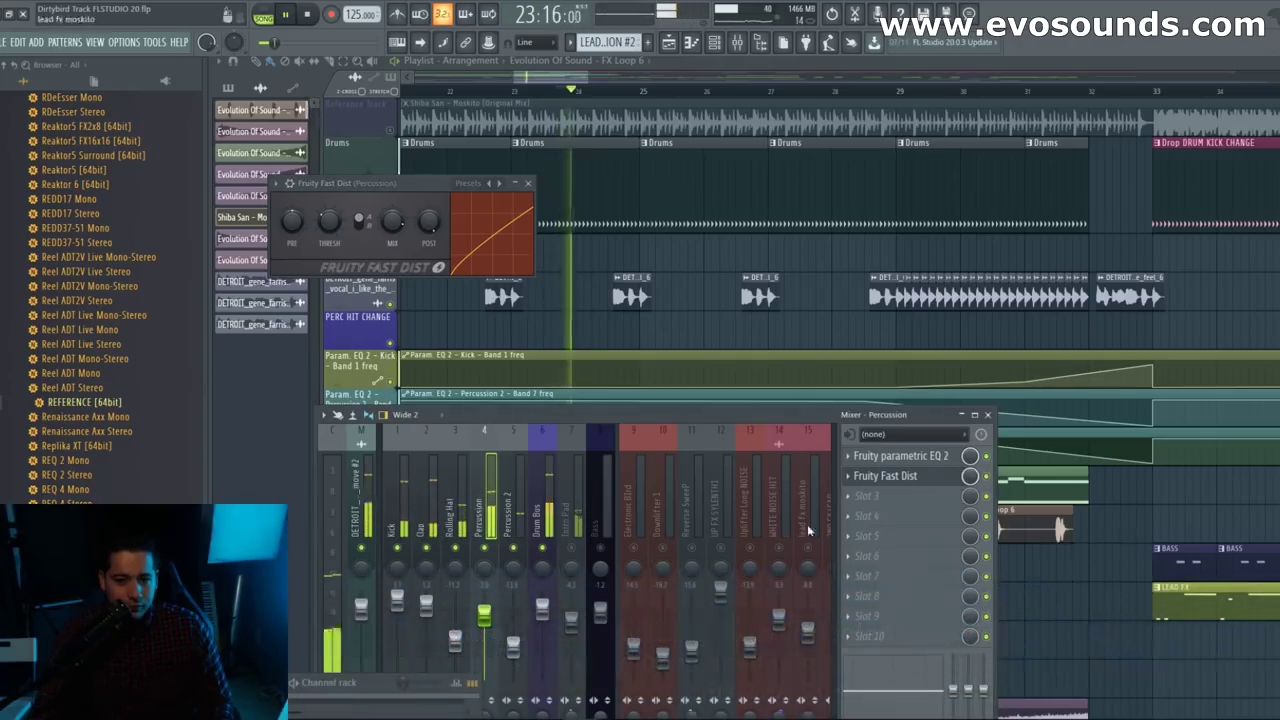
{"action": "key", "text": "space"}
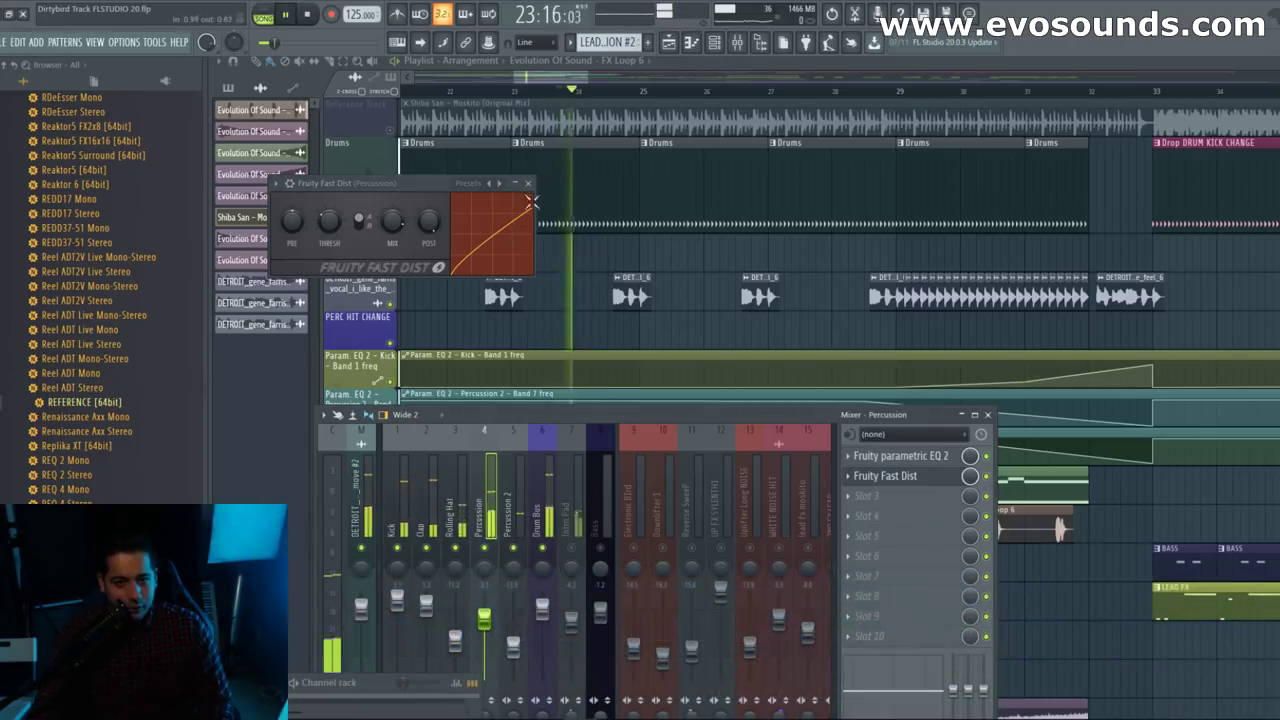
{"action": "key", "text": "space"}
{"action": "left_click", "coordinate": [528, 183]}
{"action": "key", "text": "space"}
{"action": "key", "text": "space"}
{"action": "key", "text": "F9"}
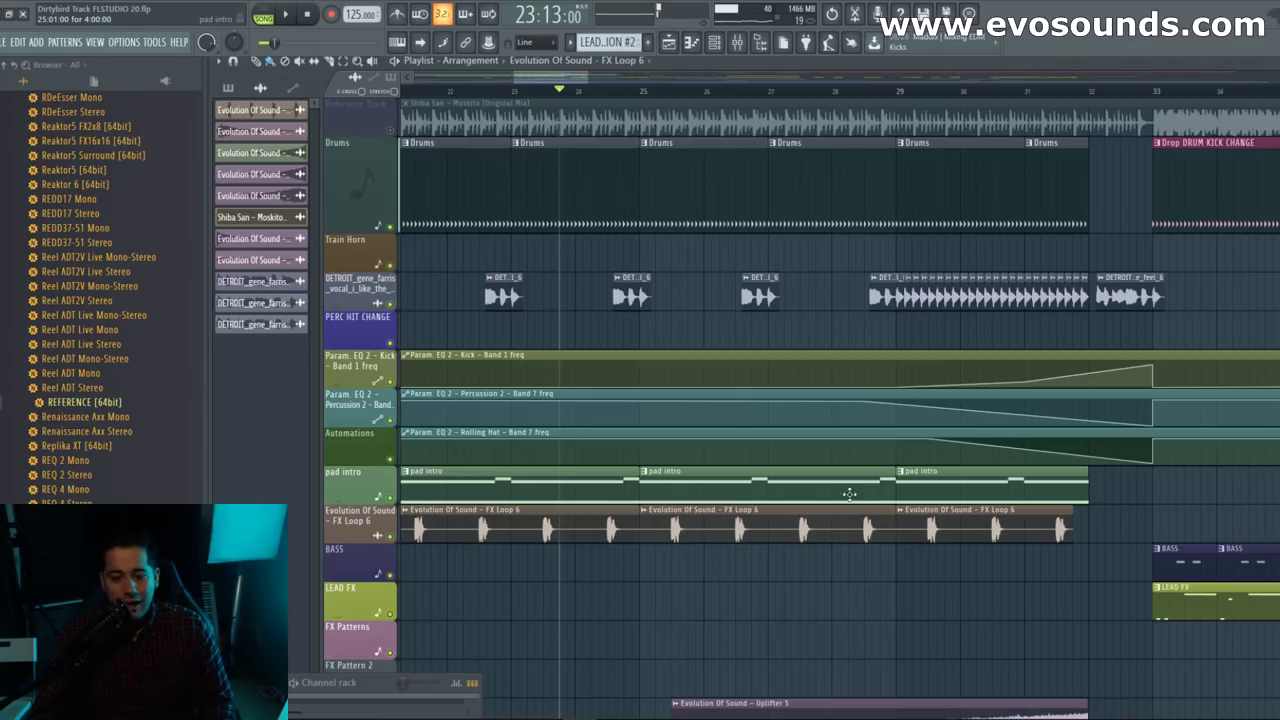
{"action": "left_click", "coordinate": [739, 44]}
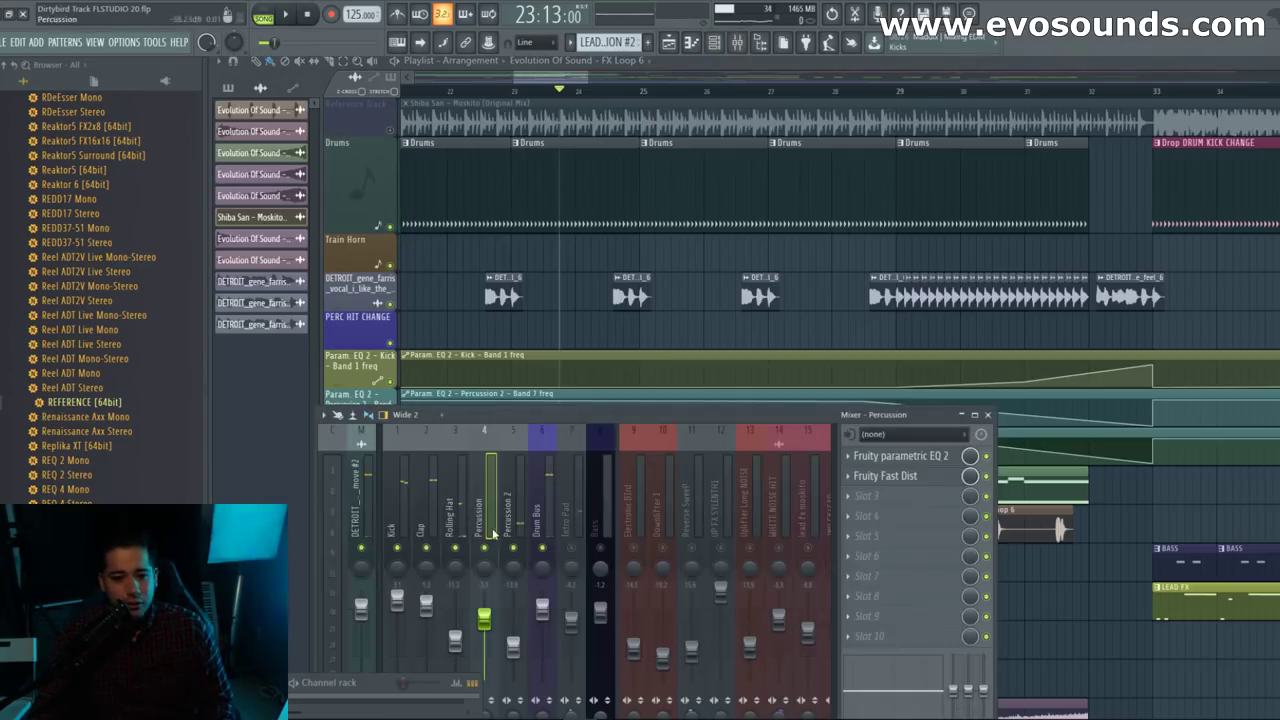
Step: Load Fruity Compressor in effect slot 3 of the Percussion track with a -60.0 dB threshold and 28.4:1 ratio
{"action": "left_click", "coordinate": [847, 495]}
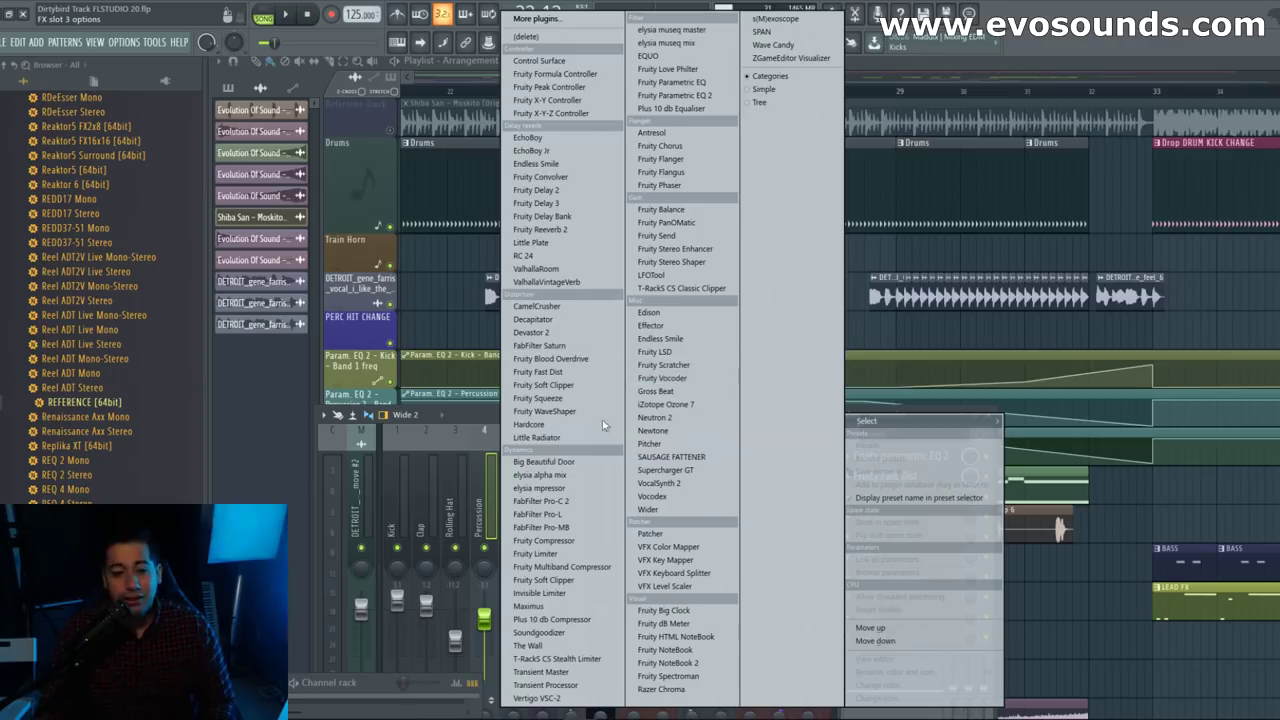
{"action": "left_click", "coordinate": [557, 539]}
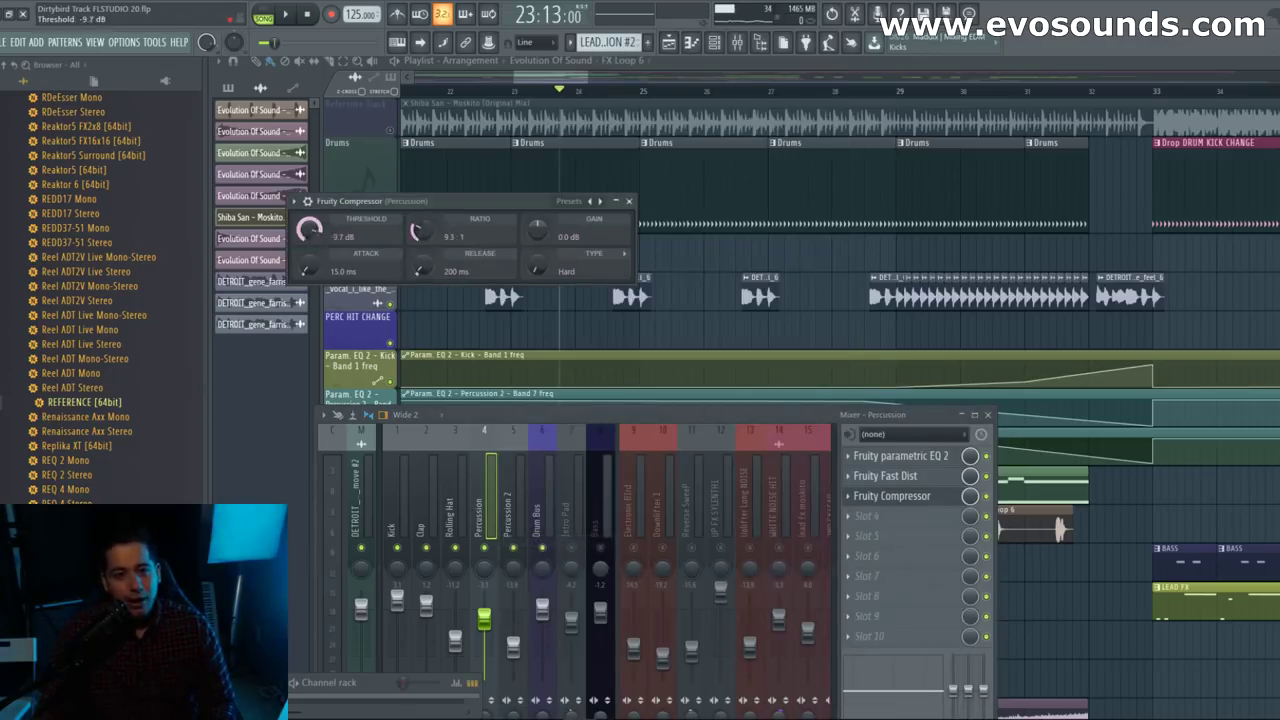
{"action": "left_click_drag", "start_coordinate": [308, 230], "coordinate": [310, 264]}
{"action": "key", "text": "space"}
{"action": "key", "text": "space"}
{"action": "left_click_drag", "start_coordinate": [421, 230], "coordinate": [421, 222]}
{"action": "key", "text": "space"}
Step: Audition the Percussion compressor with attack times from 0.0 ms upward and set the attack to 55.3 ms
{"action": "mouse_move", "coordinate": [301, 269]}
{"action": "left_mouse_down"}
{"action": "mouse_move", "coordinate": [301, 255]}
{"action": "mouse_move", "coordinate": [301, 278]}
{"action": "left_mouse_up"}
{"action": "key", "text": "space"}
{"action": "key", "text": "space"}
{"action": "key", "text": "space"}
{"action": "key", "text": "space"}
{"action": "key", "text": "space"}
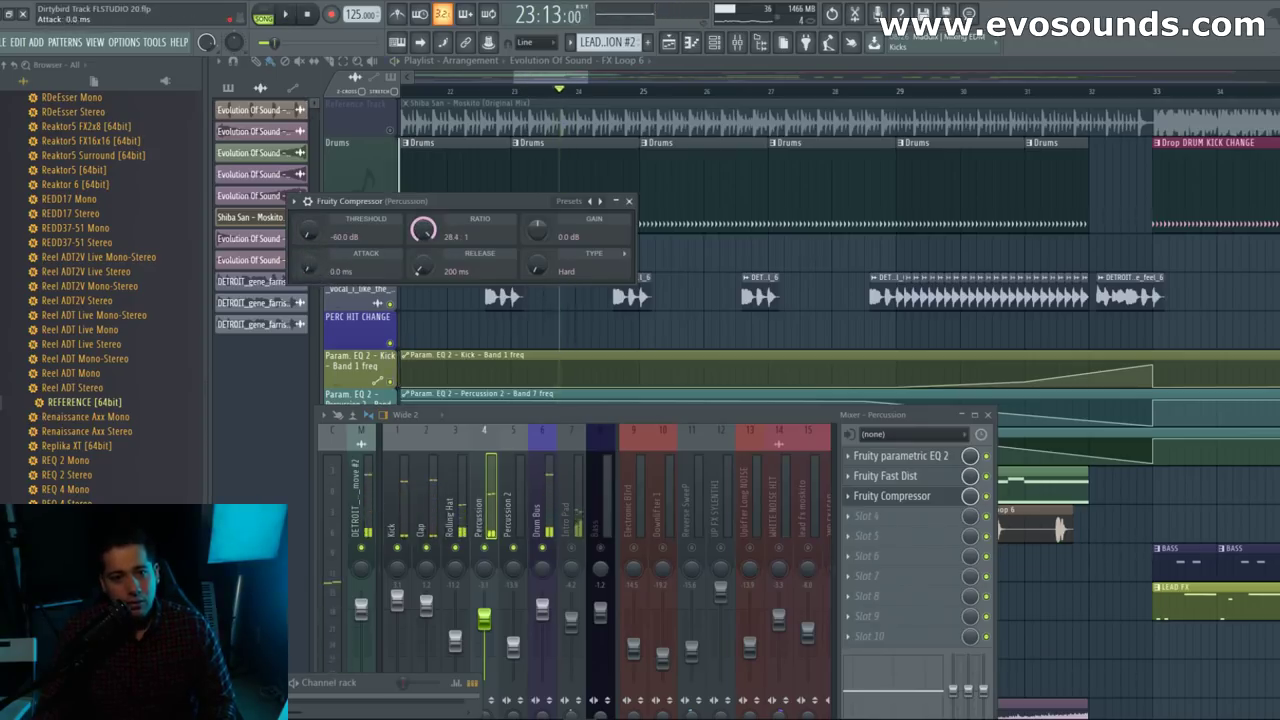
{"action": "key", "text": "space"}
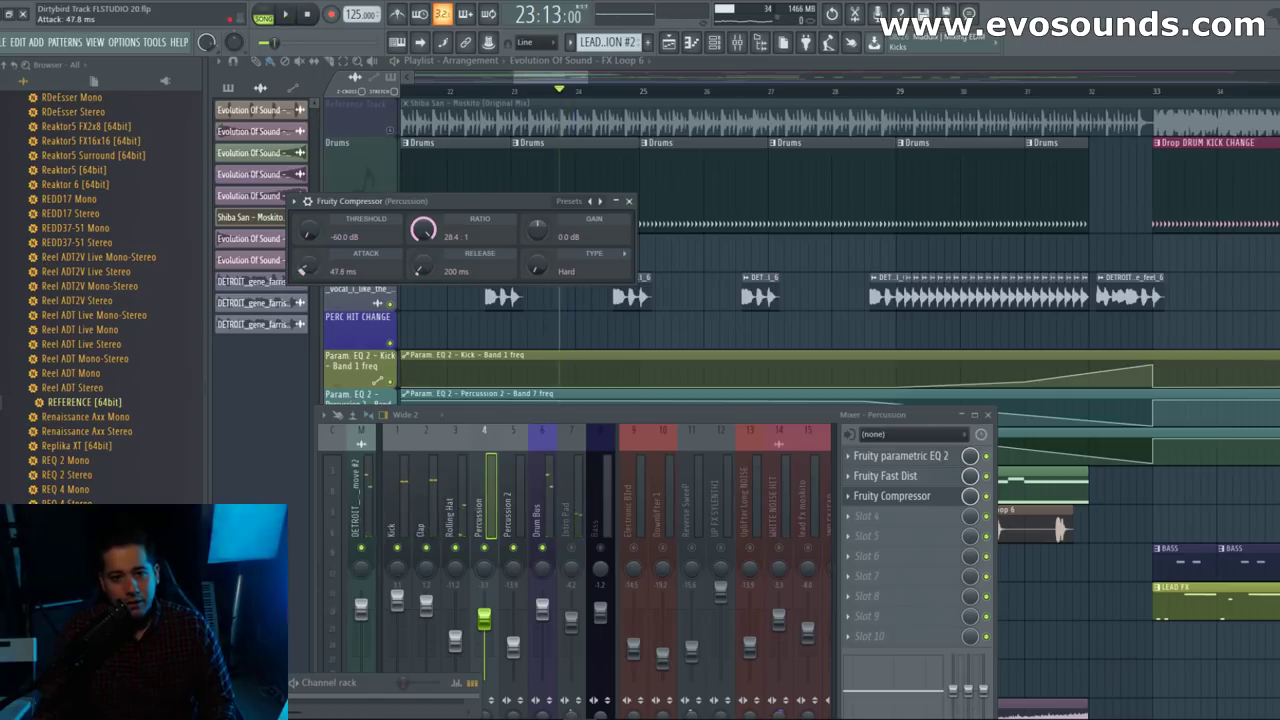
{"action": "key", "text": "space"}
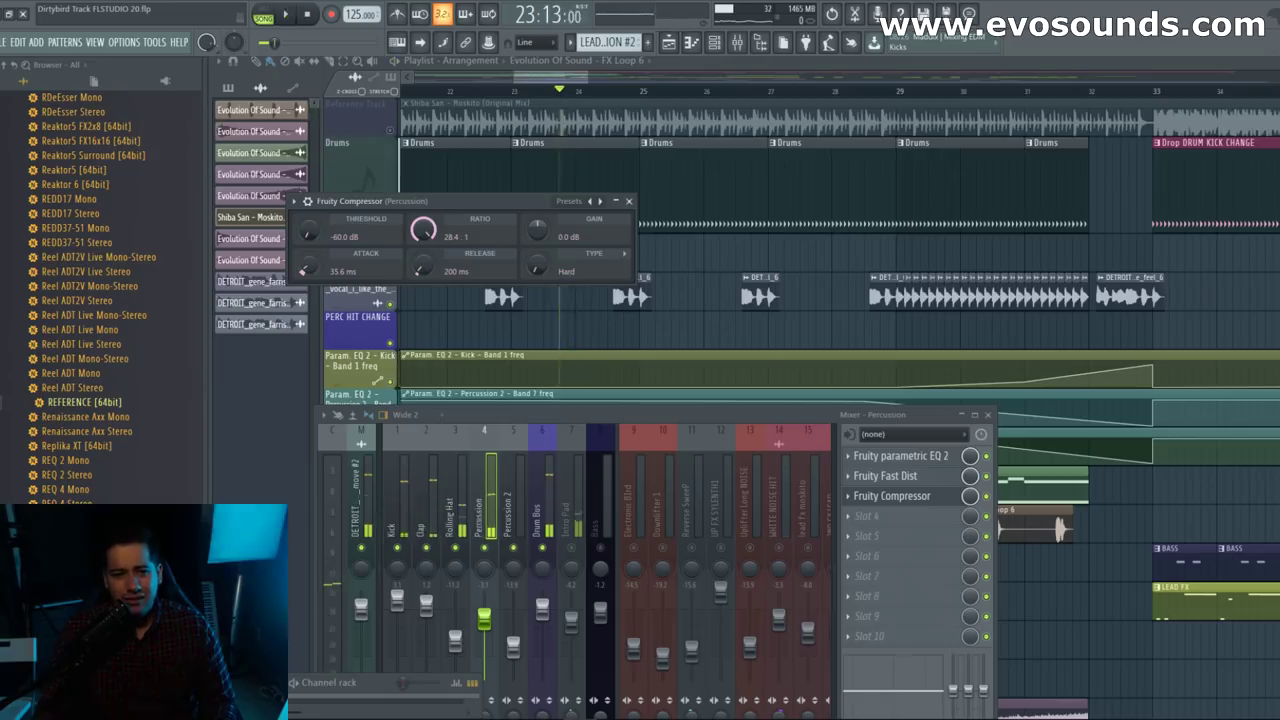
{"action": "left_click_drag", "start_coordinate": [307, 268], "coordinate": [303, 256]}
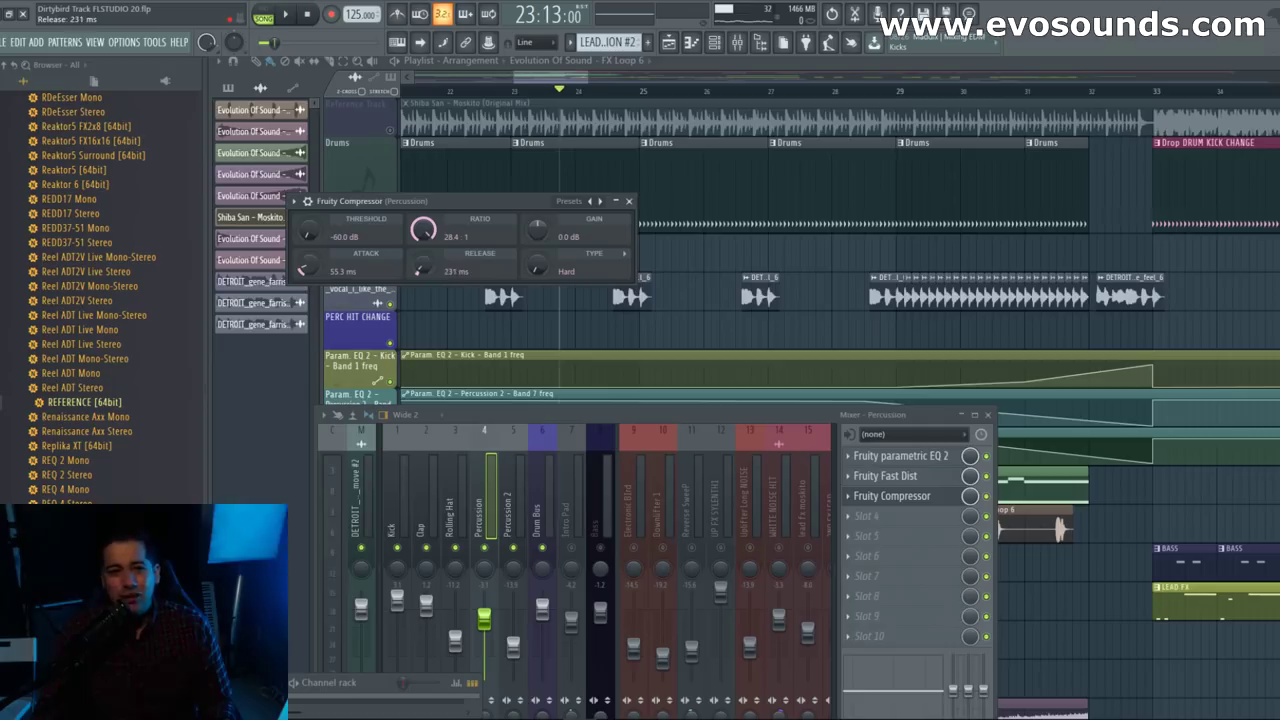
Step: Set the Percussion compressor's release to 81 ms and threshold to -29.4 dB, comparing it with the bypassed sound
{"action": "left_click_drag", "start_coordinate": [423, 265], "coordinate": [423, 260]}
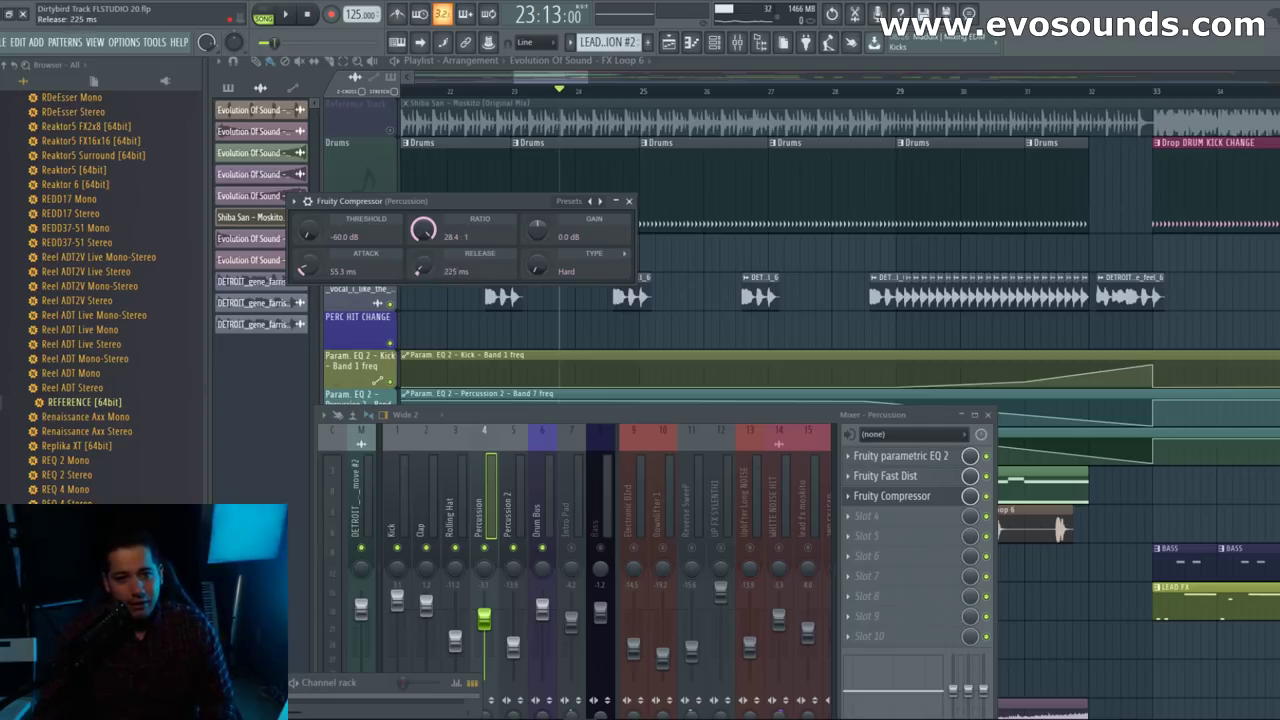
{"action": "left_click_drag", "start_coordinate": [423, 264], "coordinate": [423, 262]}
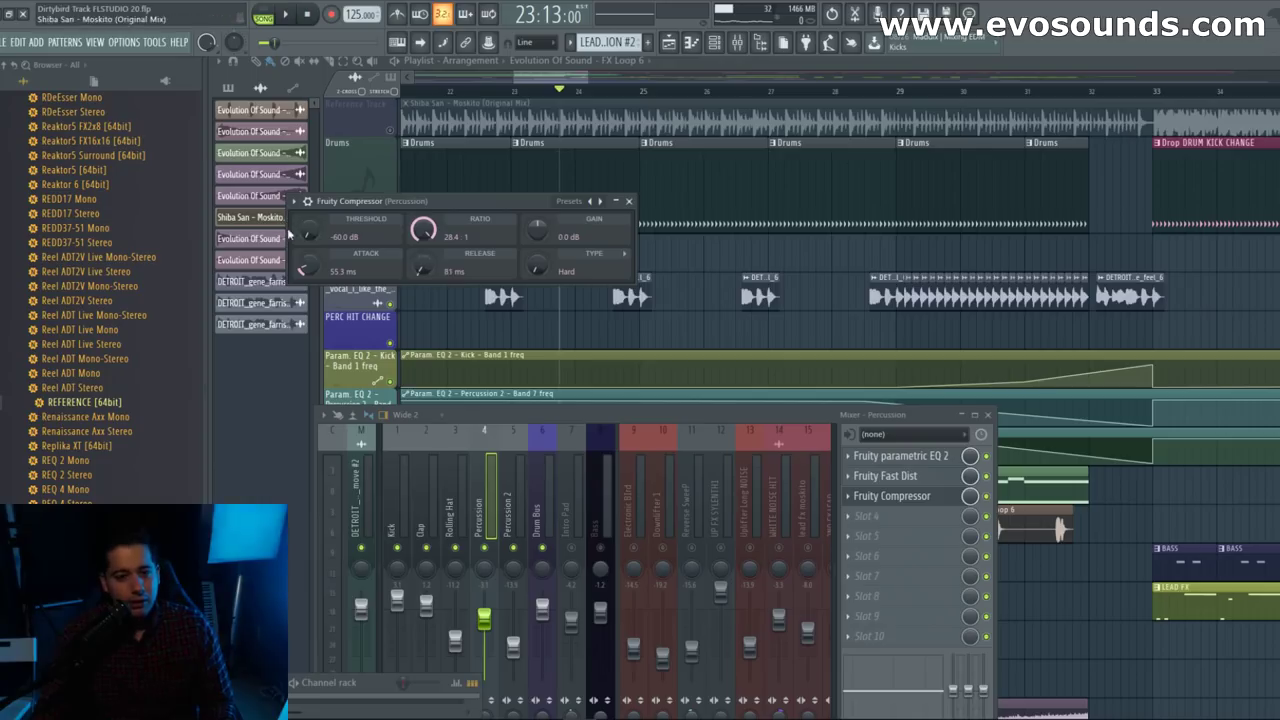
{"action": "left_click_drag", "start_coordinate": [308, 229], "coordinate": [308, 260]}
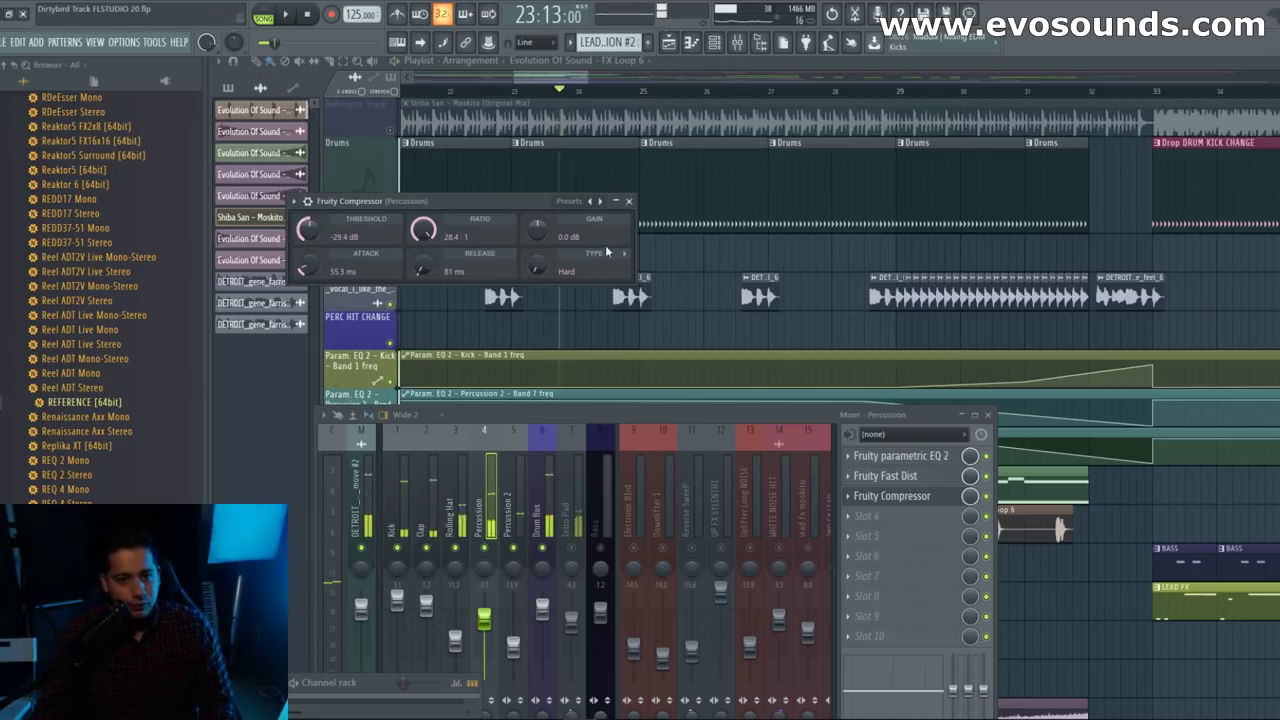
{"action": "left_click", "coordinate": [987, 497]}
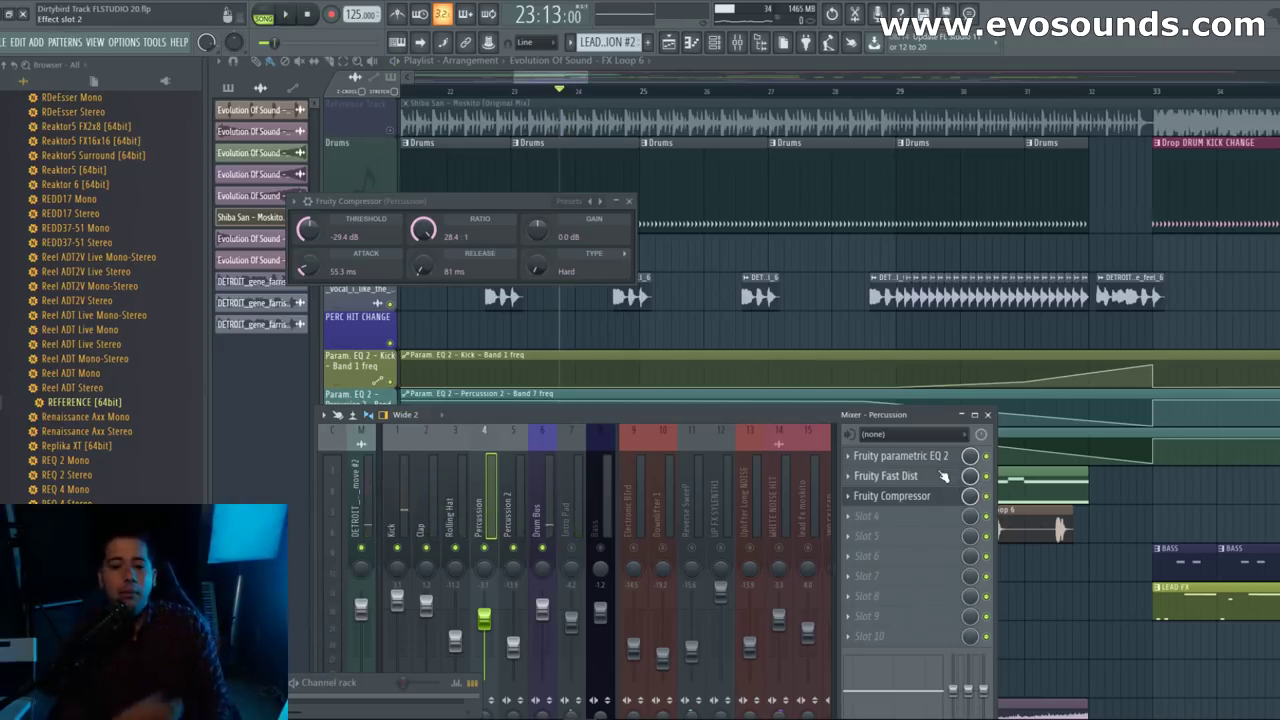
Step: Close the compressor, move the mixer window higher so the full faders show, and select the Drum Bus track
{"action": "left_click", "coordinate": [630, 202]}
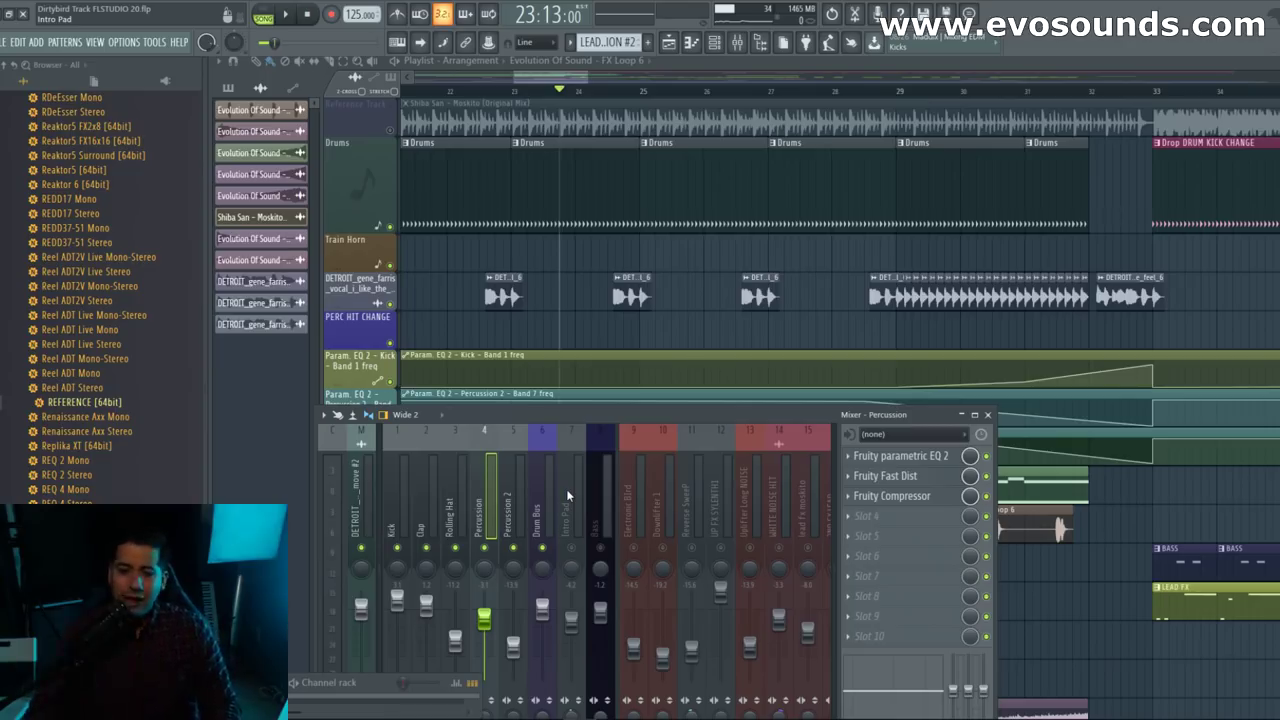
{"action": "left_click_drag", "start_coordinate": [588, 414], "coordinate": [606, 306]}
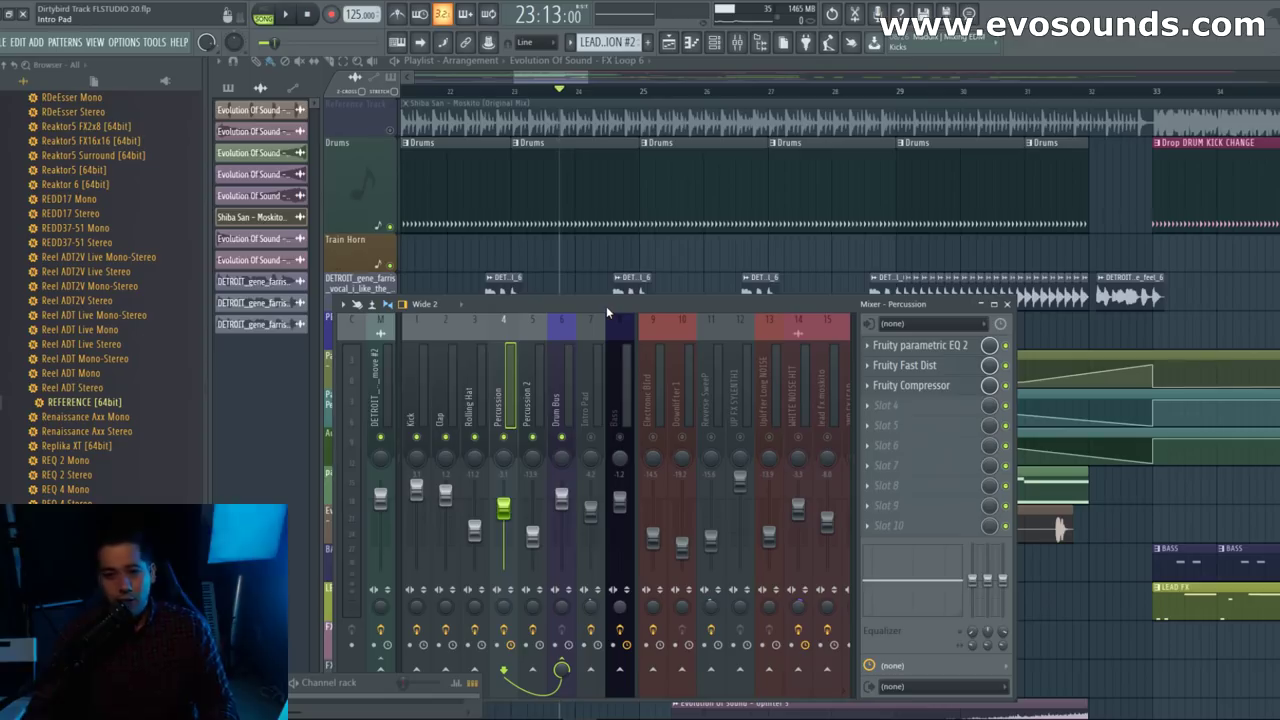
{"action": "key", "text": "space"}
{"action": "left_click_drag", "start_coordinate": [603, 300], "coordinate": [610, 231]}
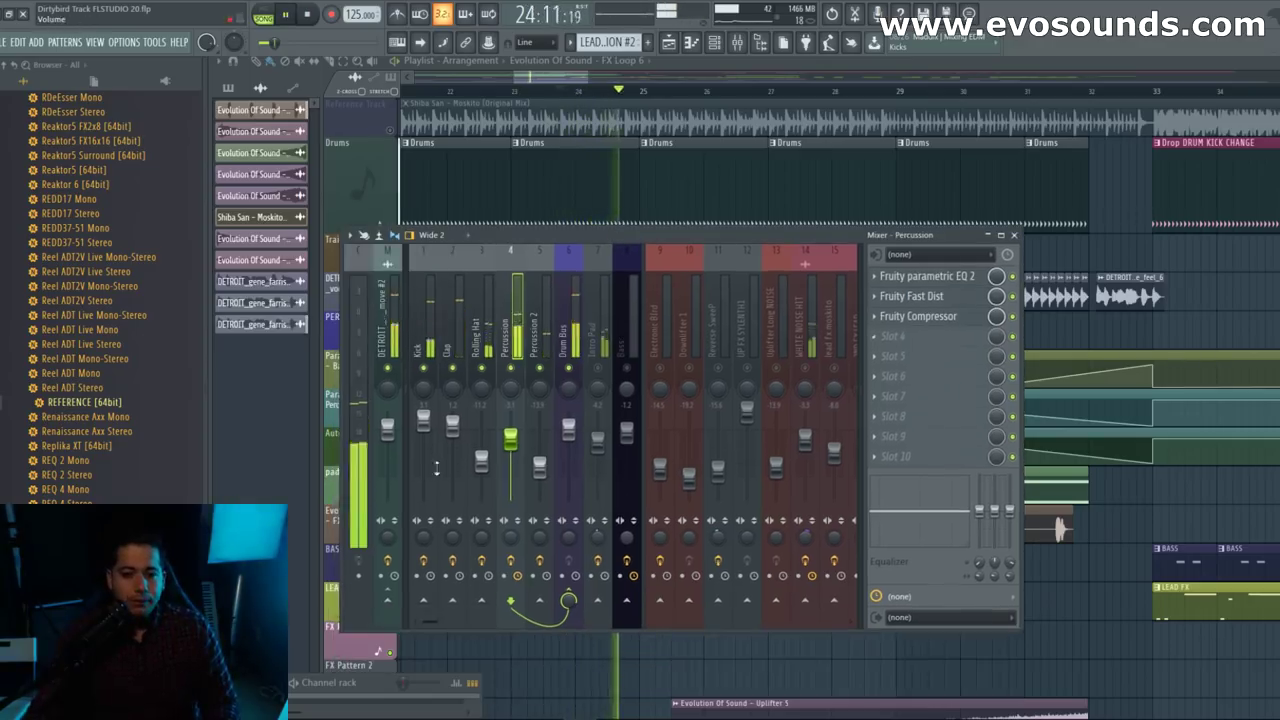
{"action": "left_click", "coordinate": [568, 330]}
{"action": "key", "text": "space"}
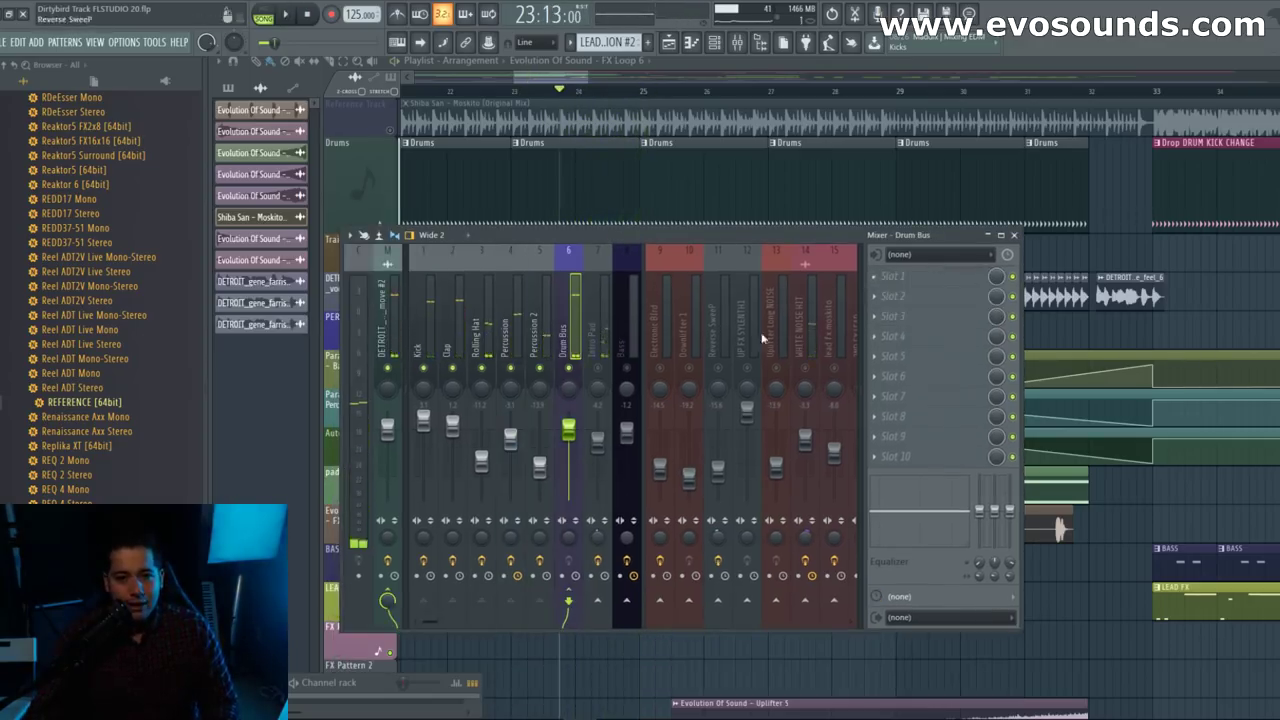
Step: Load Vertigo VSC-2 in effect slot 1 of the Drum Bus and lower its threshold while the section plays
{"action": "left_click", "coordinate": [883, 280]}
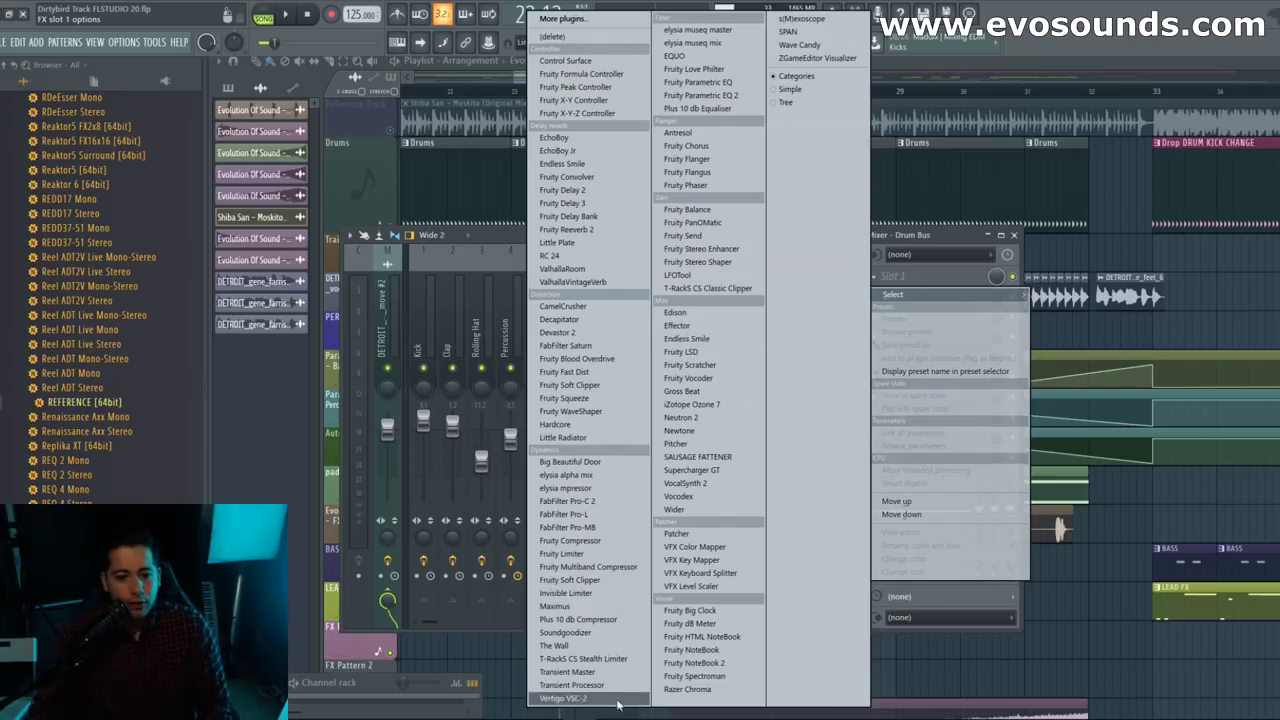
{"action": "left_click", "coordinate": [565, 698]}
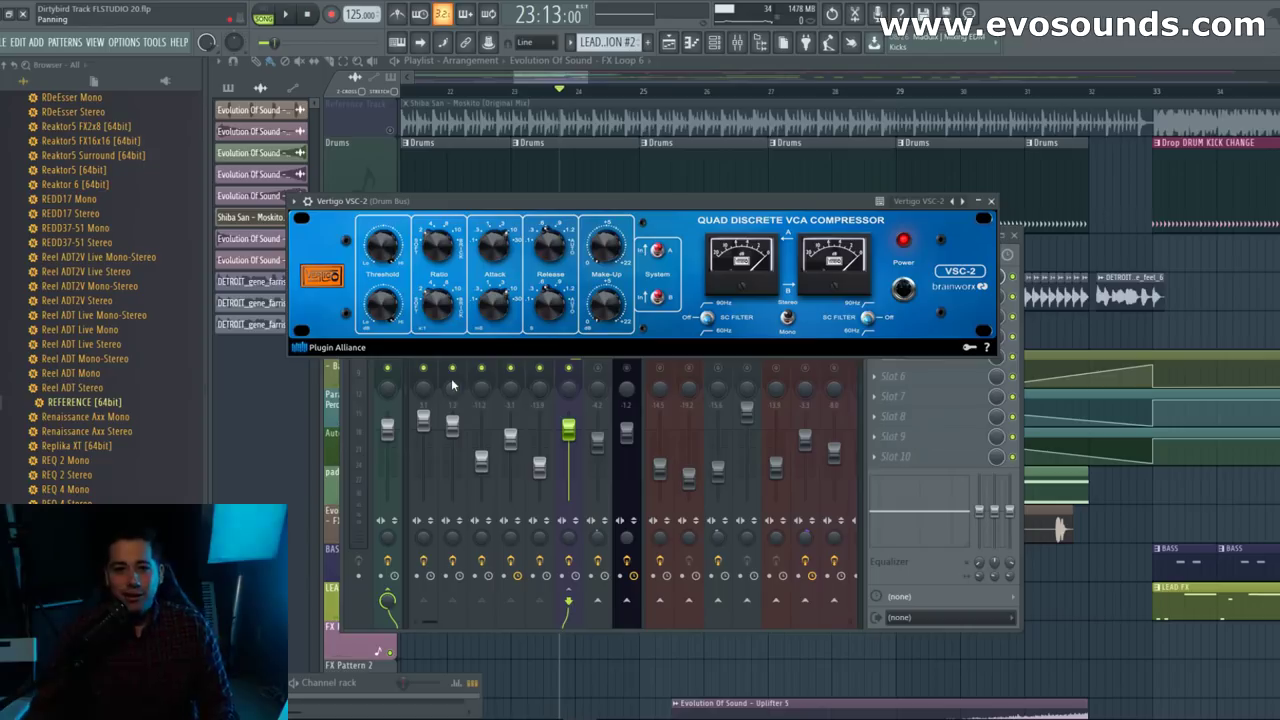
{"action": "key", "text": "space"}
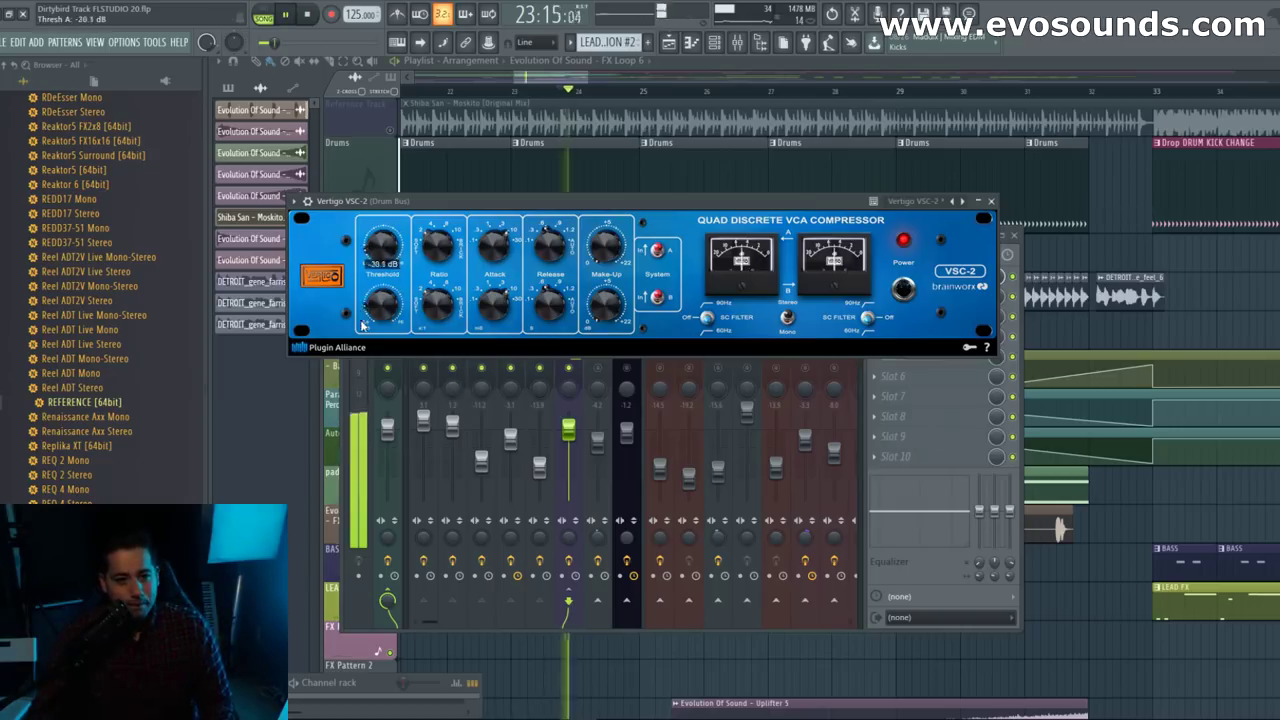
{"action": "key", "text": "space"}
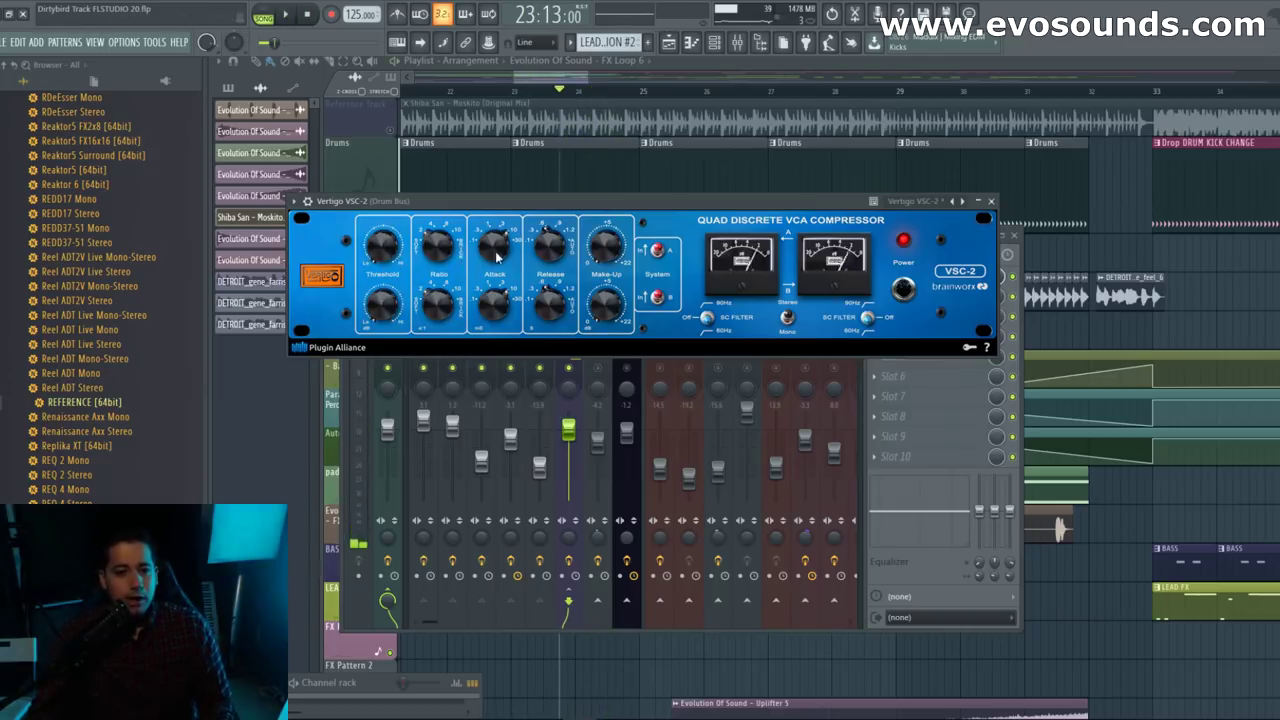
Step: Audition the Drum Bus compressor with attack times from 0.1 ms upward and set the attack to 30 ms
{"action": "left_click_drag", "start_coordinate": [518, 254], "coordinate": [479, 305]}
{"action": "key", "text": "space"}
{"action": "left_click_drag", "start_coordinate": [487, 249], "coordinate": [480, 307]}
{"action": "key", "text": "space"}
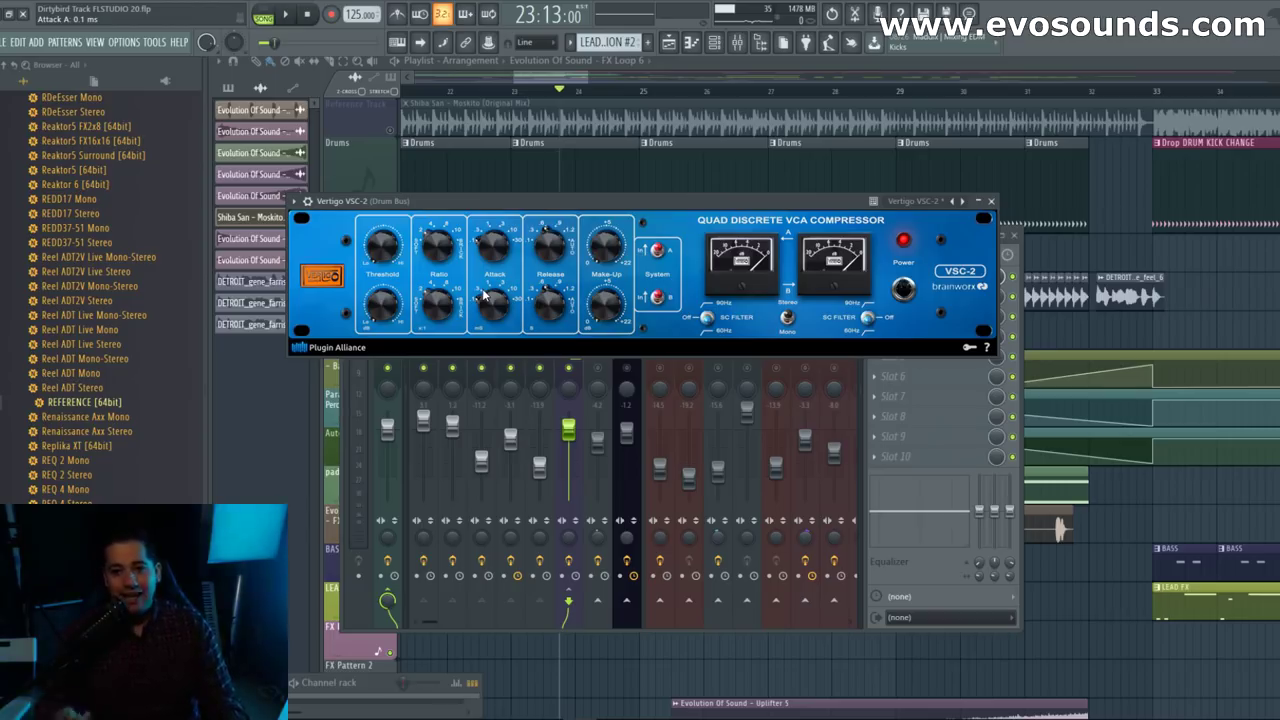
{"action": "key", "text": "space"}
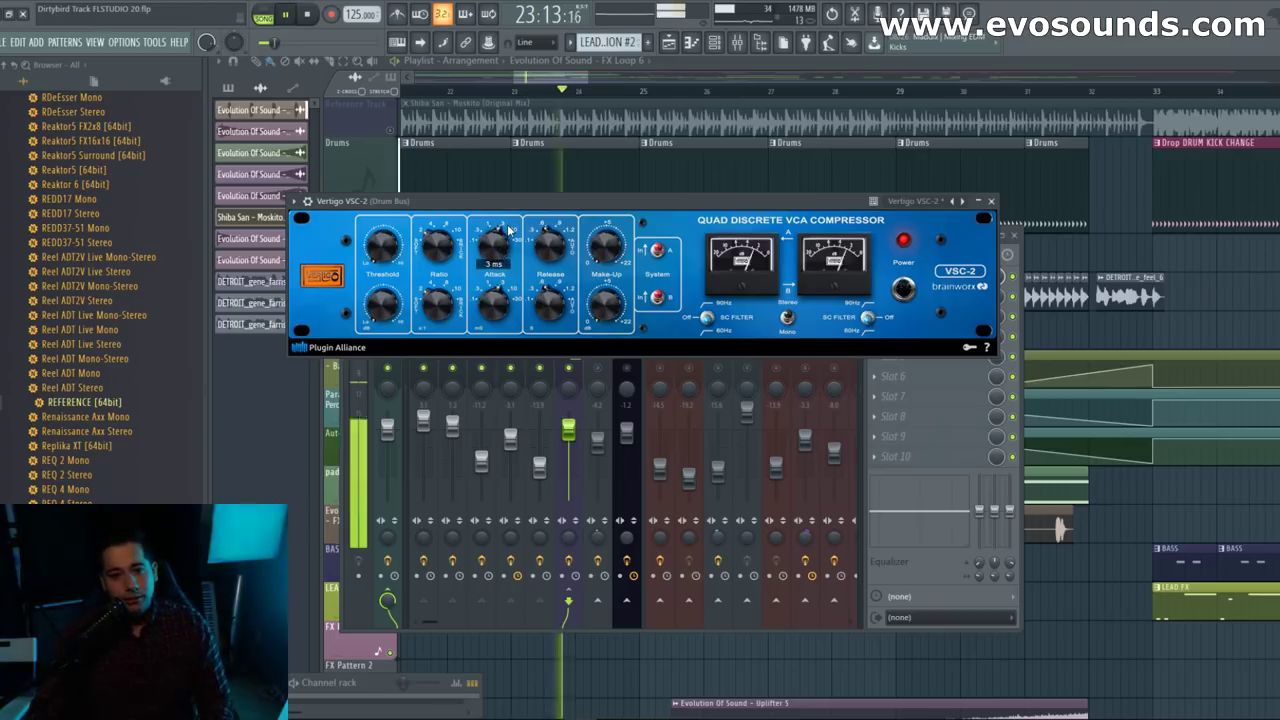
{"action": "key", "text": "space"}
{"action": "key", "text": "space"}
{"action": "left_click_drag", "start_coordinate": [494, 229], "coordinate": [460, 265]}
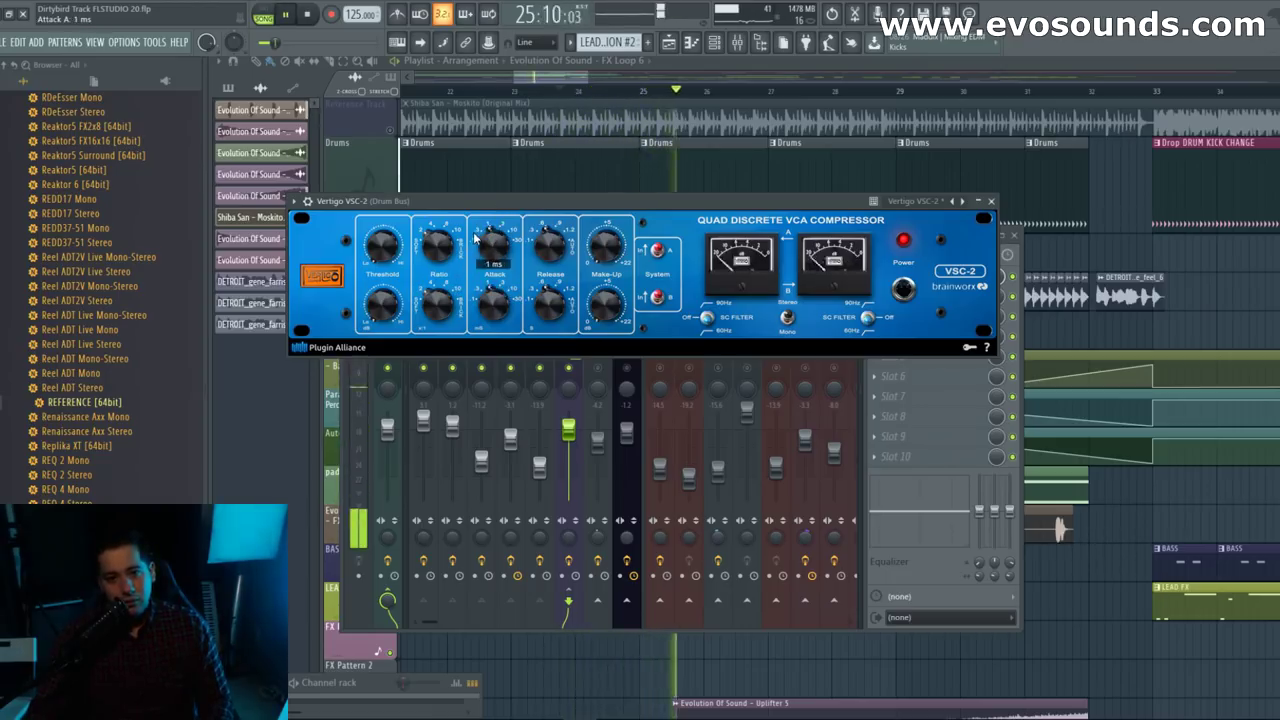
{"action": "left_click_drag", "start_coordinate": [460, 265], "coordinate": [485, 220]}
{"action": "key", "text": "space"}
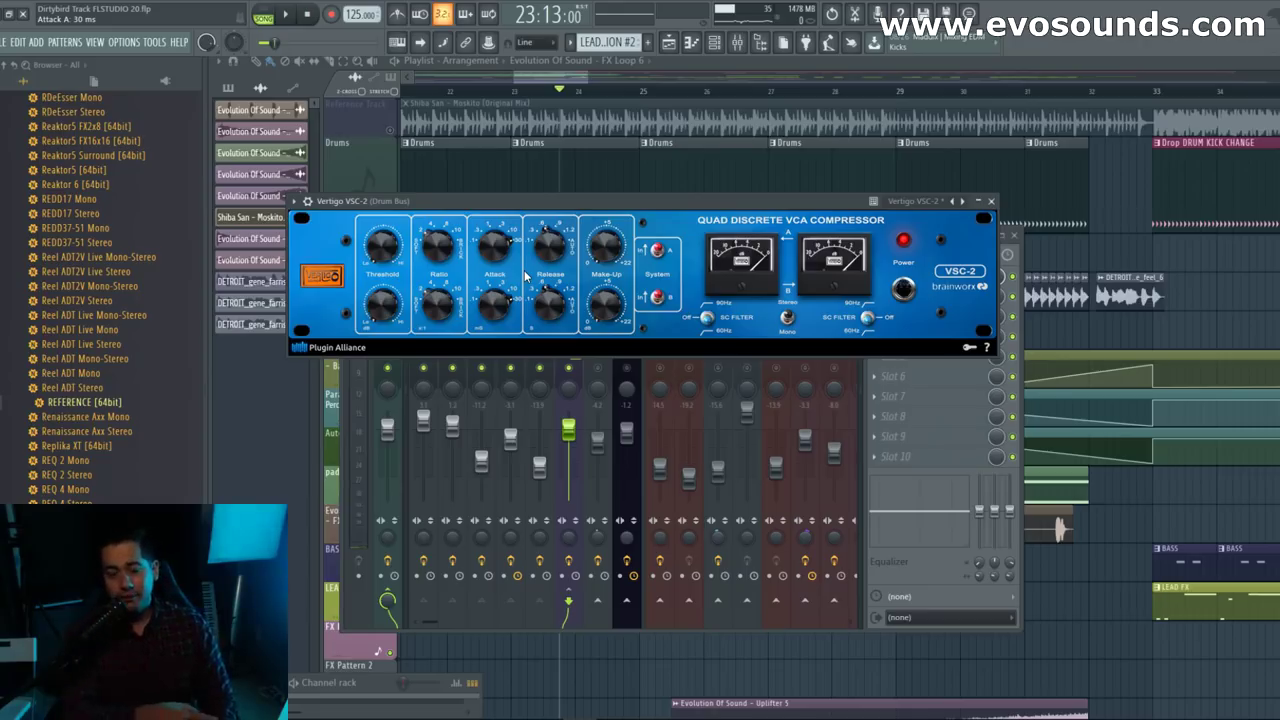
Step: Audition the Drum Bus compressor with release times from 0.1 s up to 1.2 s
{"action": "key", "text": "space"}
{"action": "left_click_drag", "start_coordinate": [549, 240], "coordinate": [549, 262]}
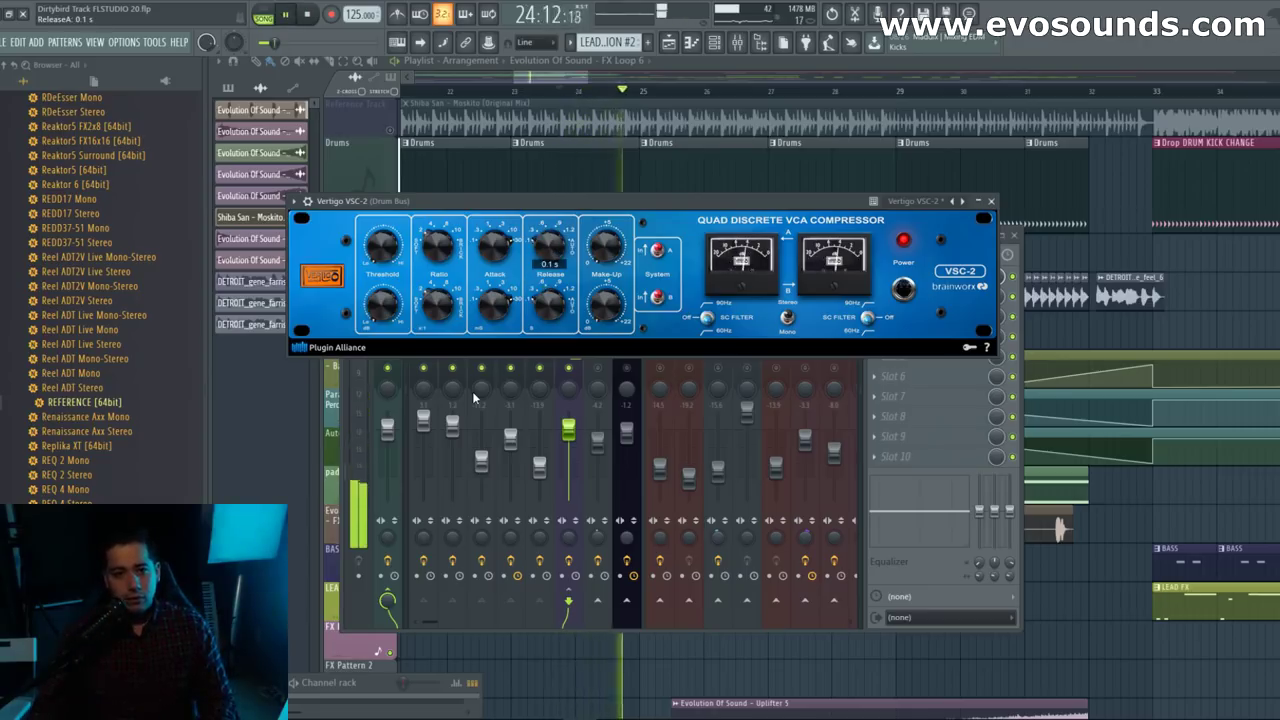
{"action": "key", "text": "space"}
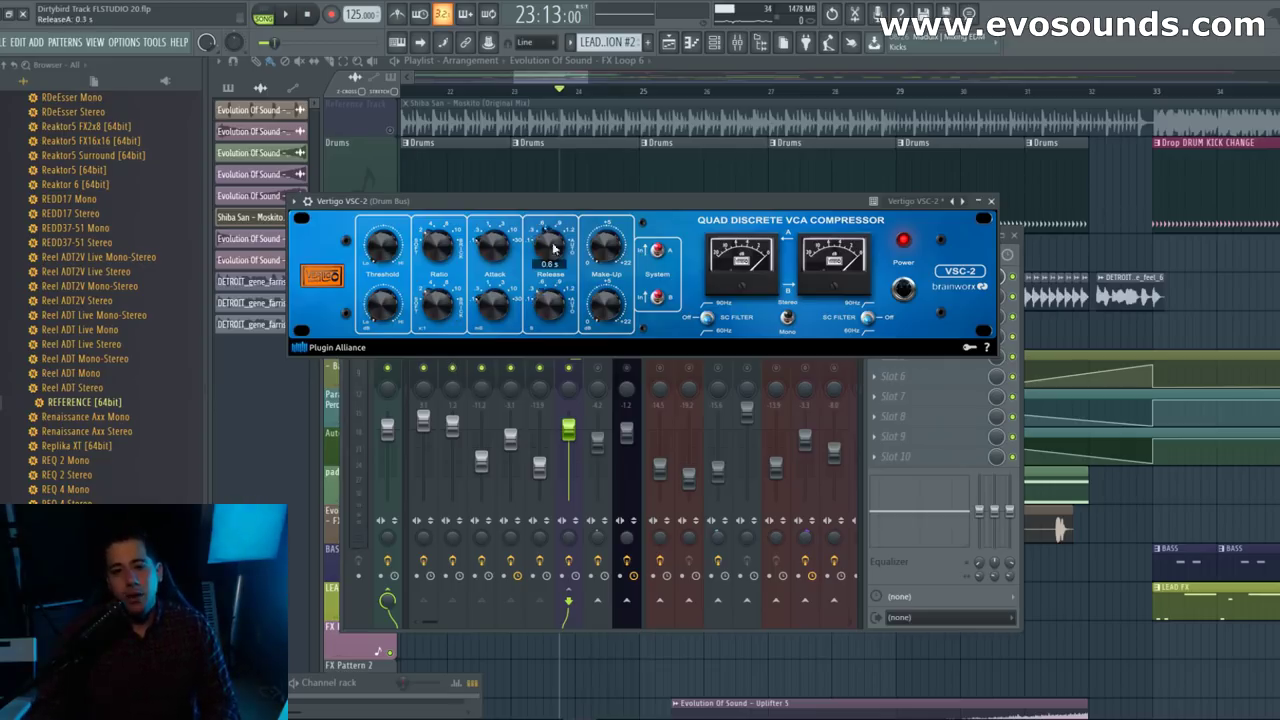
{"action": "left_click_drag", "start_coordinate": [556, 236], "coordinate": [557, 231]}
{"action": "key", "text": "space"}
{"action": "key", "text": "space"}
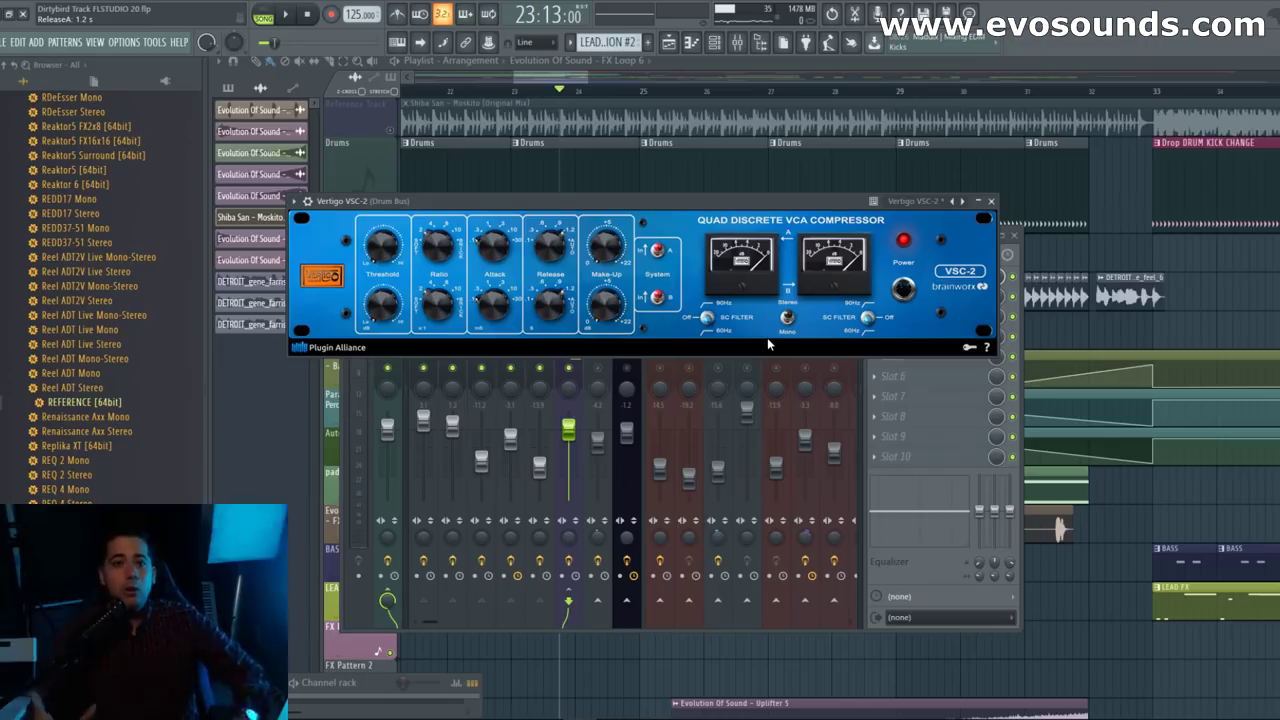
Step: Set the Drum Bus compressor's threshold to -15.0 dB and raise its make-up gain during playback
{"action": "mouse_move", "coordinate": [502, 220]}
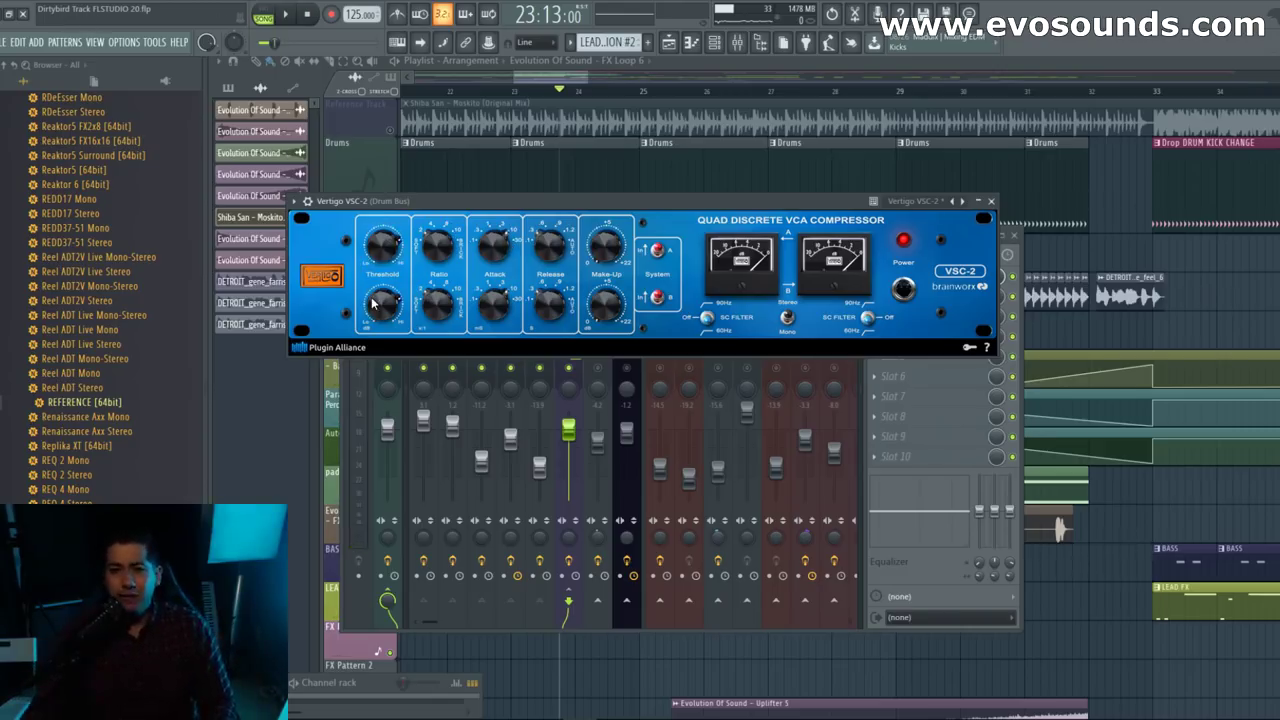
{"action": "key", "text": "space"}
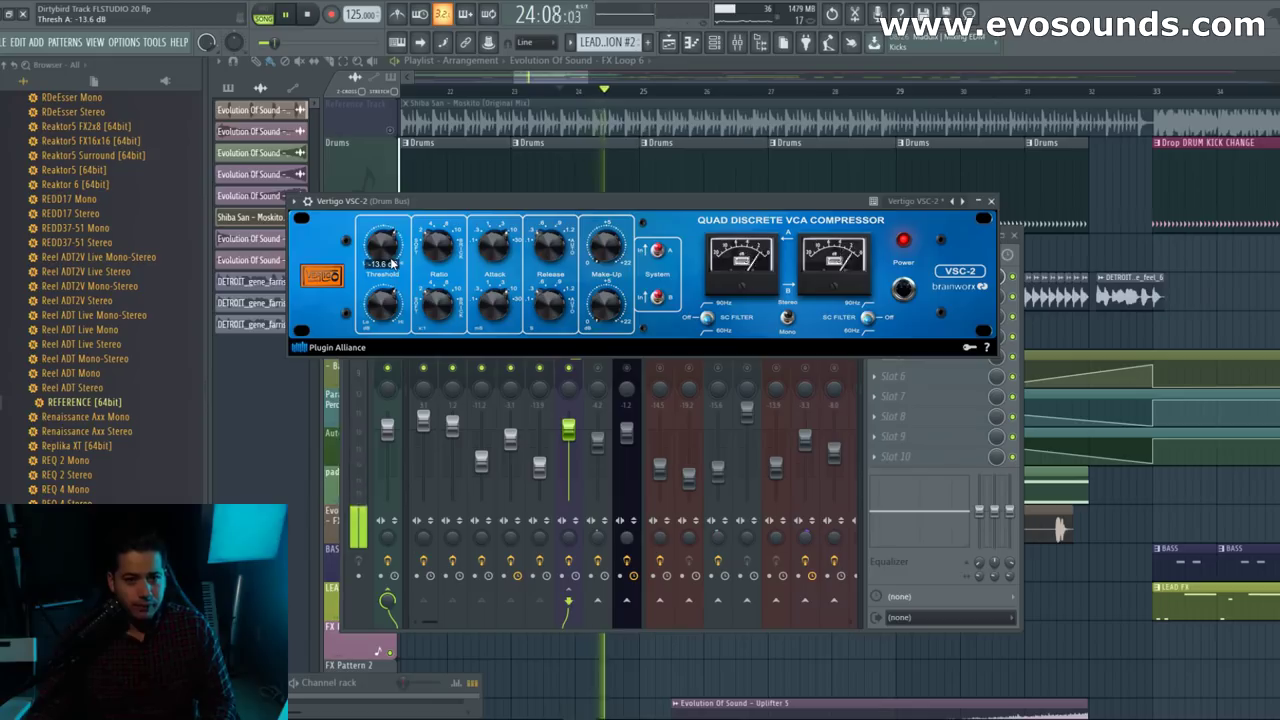
{"action": "left_click_drag", "start_coordinate": [385, 251], "coordinate": [389, 265]}
{"action": "mouse_move", "coordinate": [605, 247]}
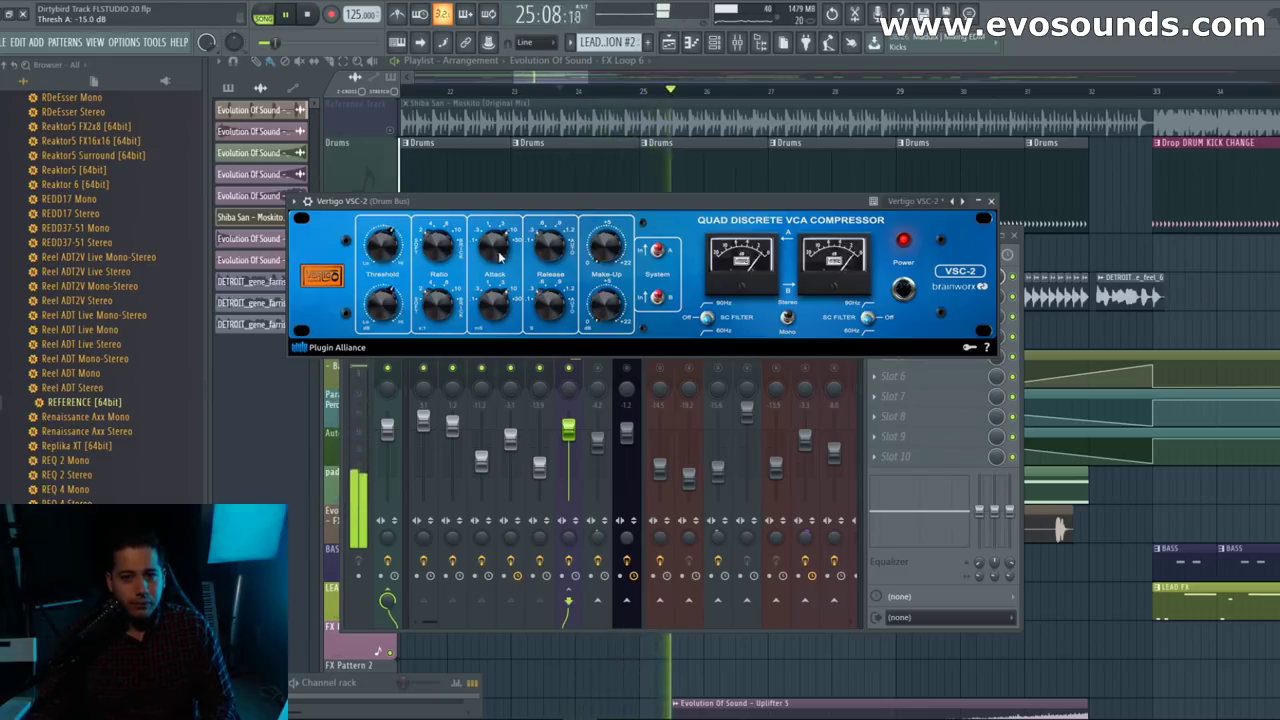
{"action": "left_click_drag", "start_coordinate": [605, 247], "coordinate": [608, 196]}
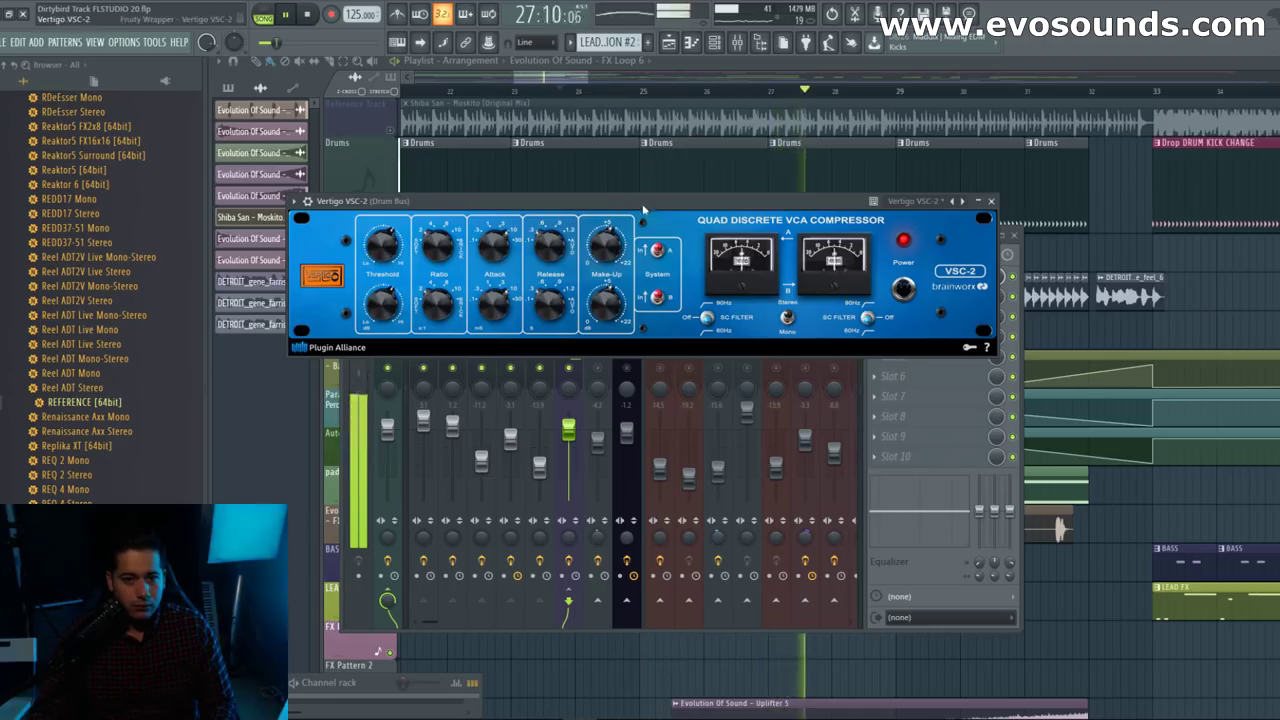
Step: Move the compressor window clear of the effect slots and compare the Drum Bus with VSC-2 bypassed and enabled
{"action": "left_click_drag", "start_coordinate": [663, 219], "coordinate": [665, 620]}
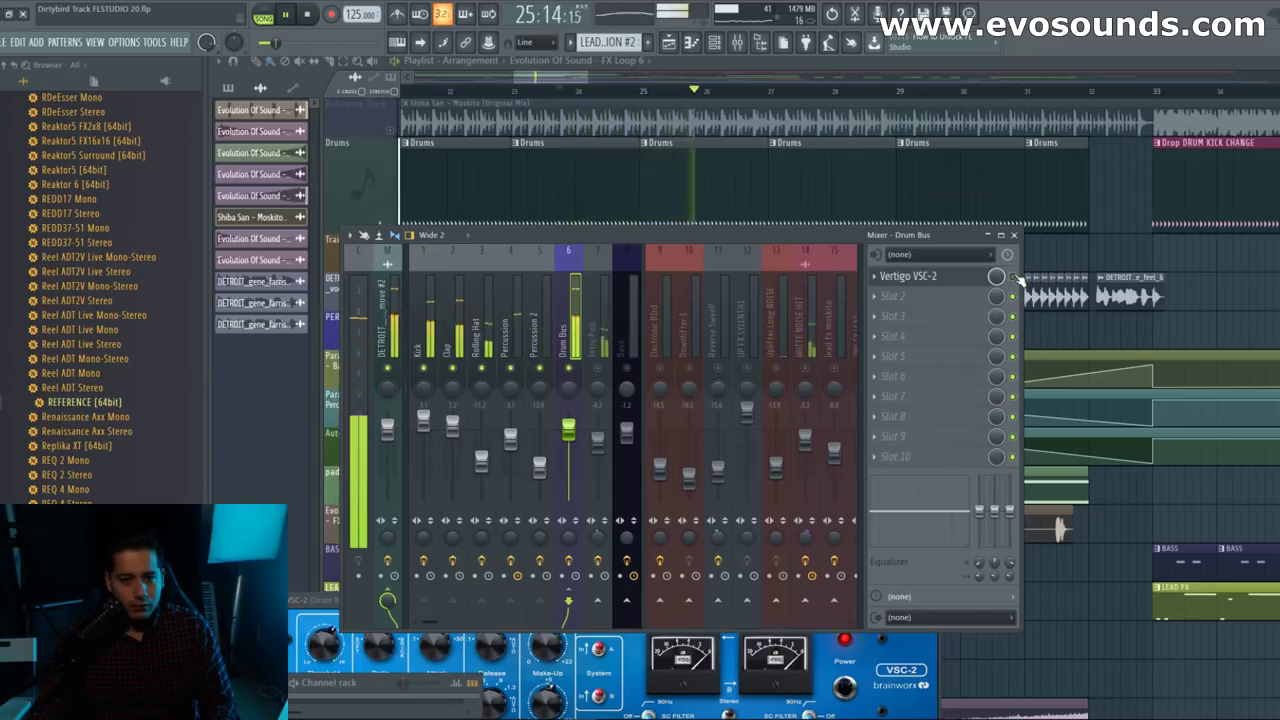
{"action": "left_click", "coordinate": [1013, 276]}
{"action": "key", "text": "space"}
{"action": "left_click_drag", "start_coordinate": [312, 600], "coordinate": [275, 312]}
{"action": "left_click_drag", "start_coordinate": [515, 366], "coordinate": [512, 375]}
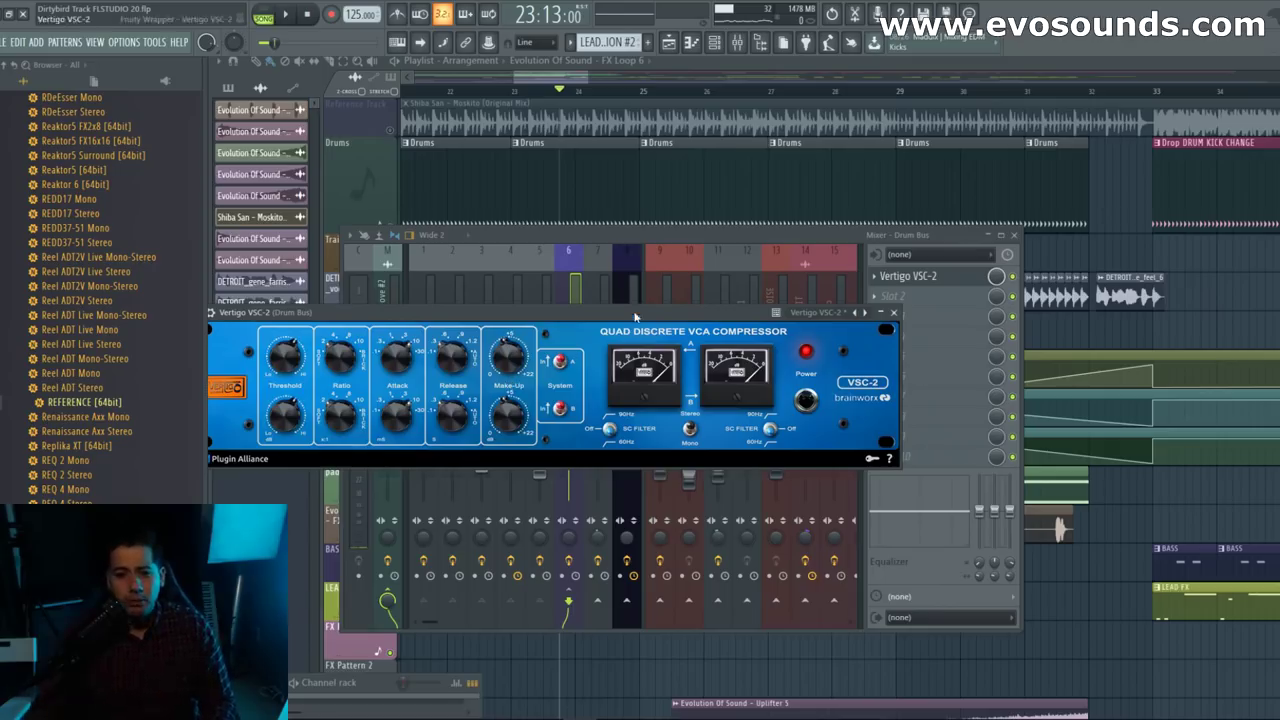
{"action": "left_click_drag", "start_coordinate": [575, 309], "coordinate": [578, 400]}
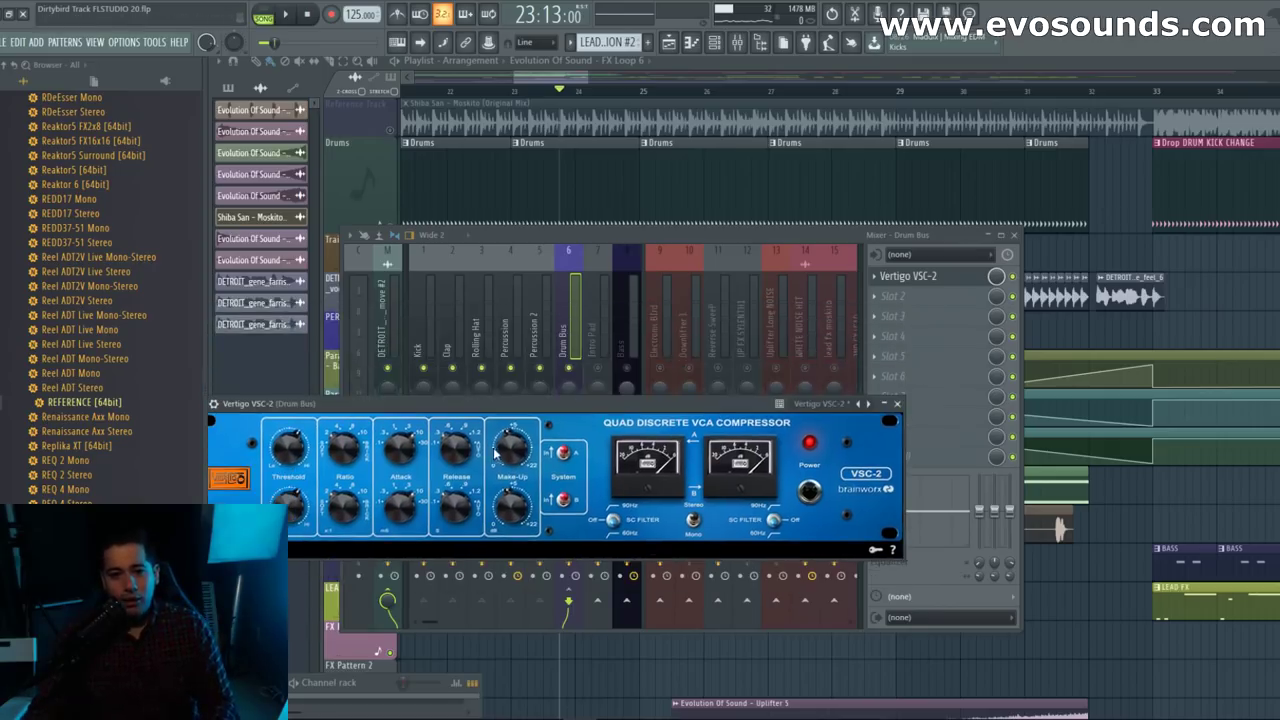
{"action": "left_click", "coordinate": [1016, 281]}
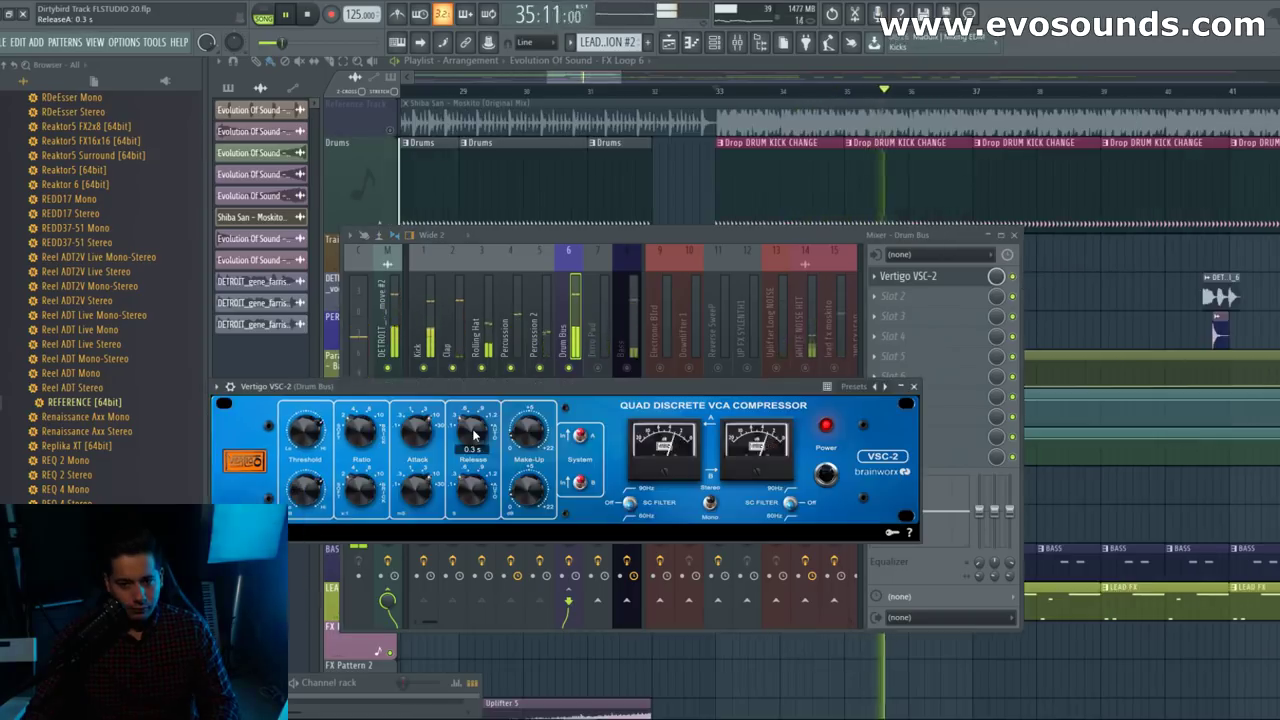
Step: Replay the drop while watching the VSC-2 gain-reduction meter and set the compressor's release to 0.6 s
{"action": "key", "text": "space"}
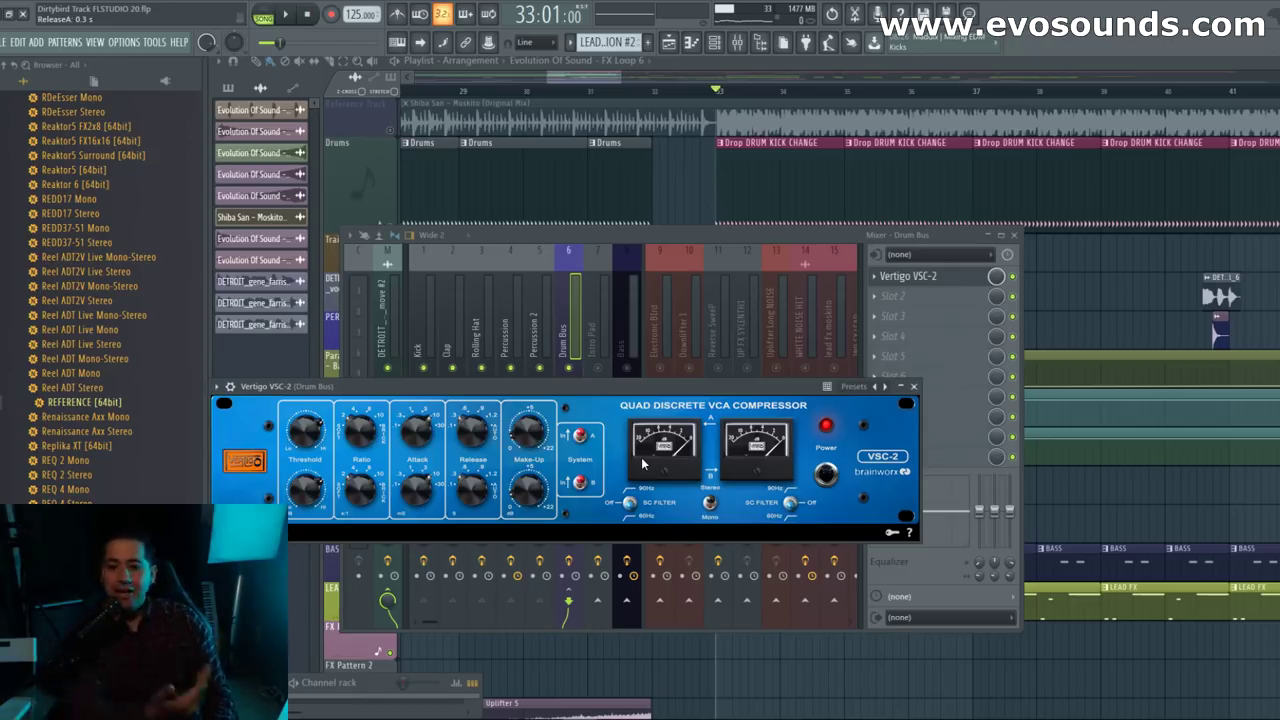
{"action": "key", "text": "space"}
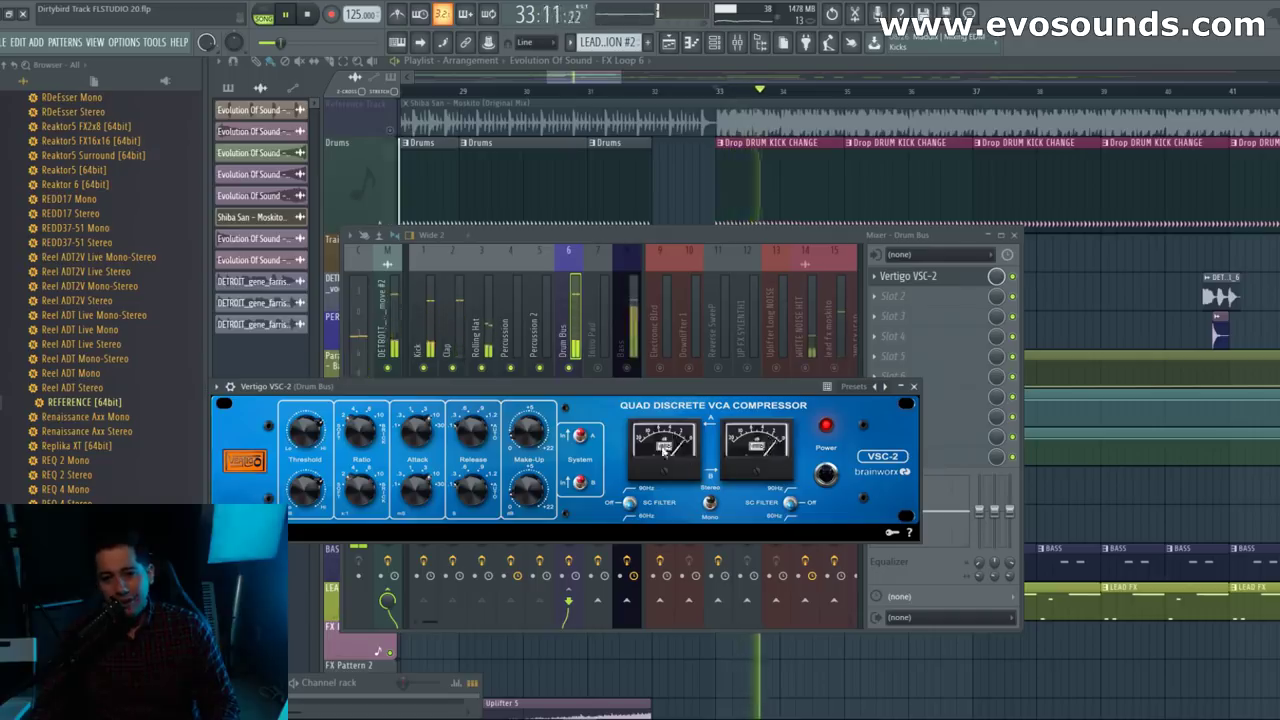
{"action": "key", "text": "space"}
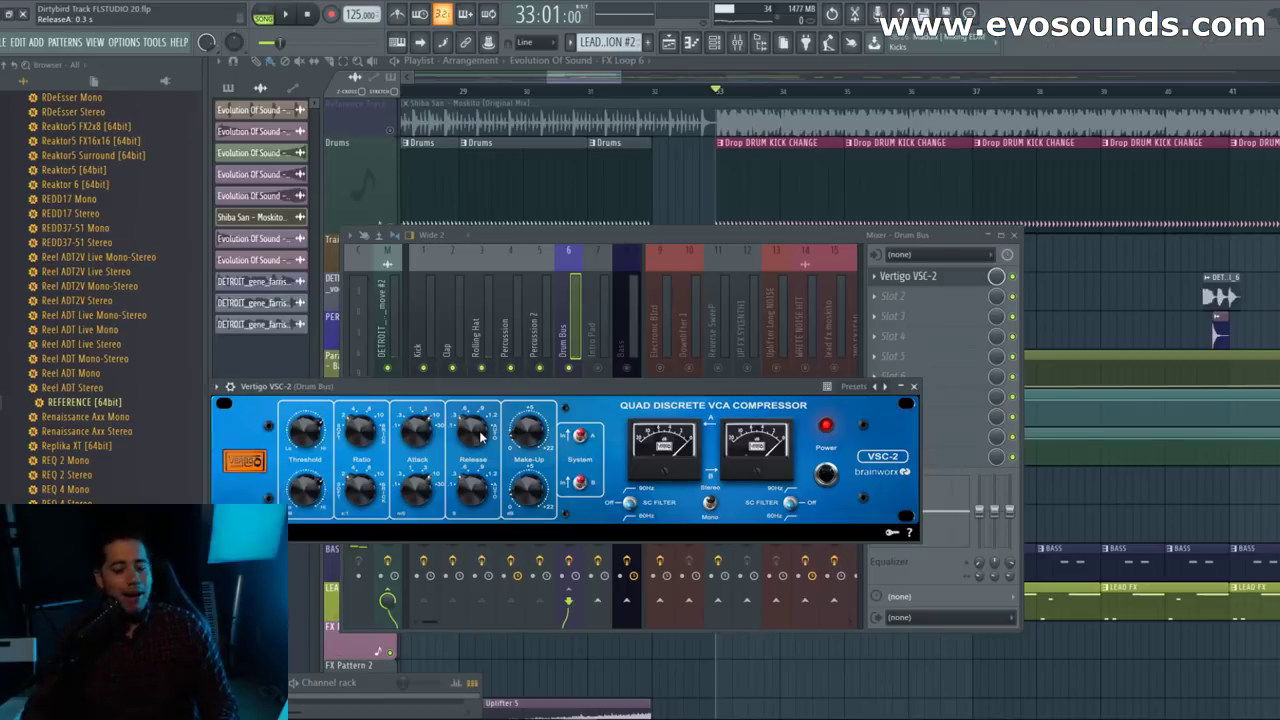
{"action": "key", "text": "space"}
{"action": "key", "text": "space"}
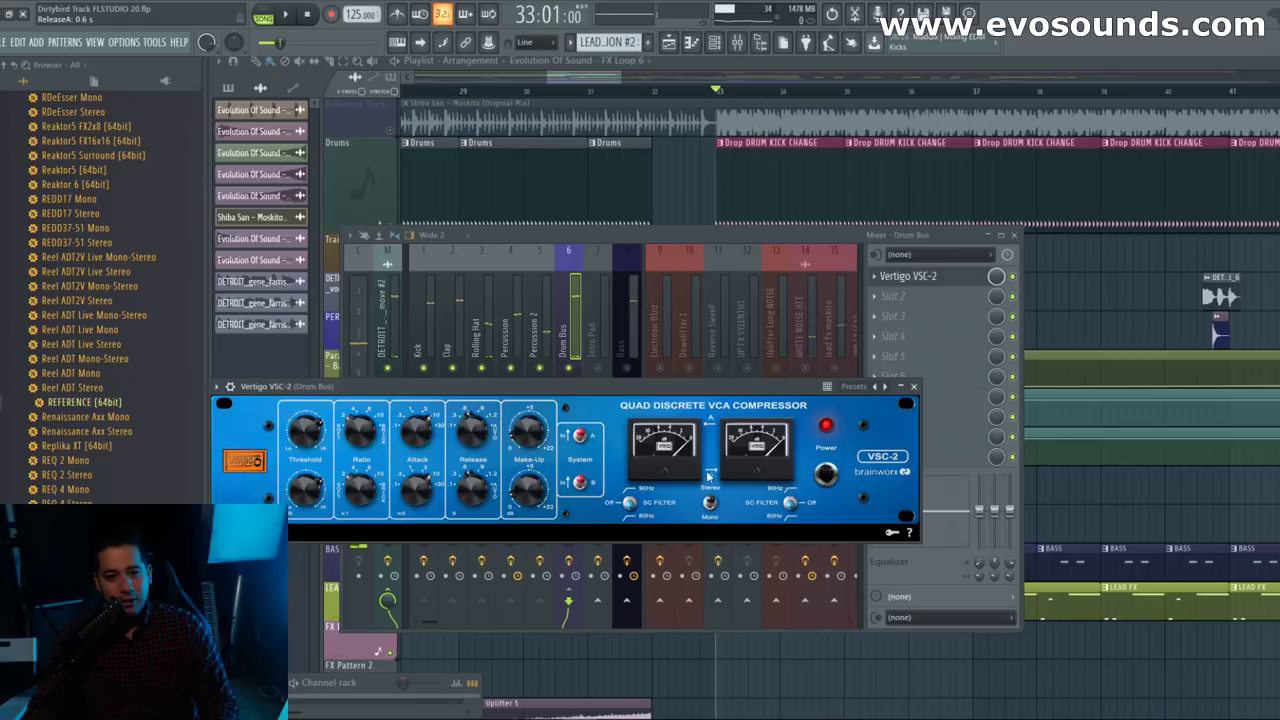
Step: Play short bursts of the drop to examine how the gain-reduction needles recover between drum hits
{"action": "key", "text": "space"}
{"action": "key", "text": "space"}
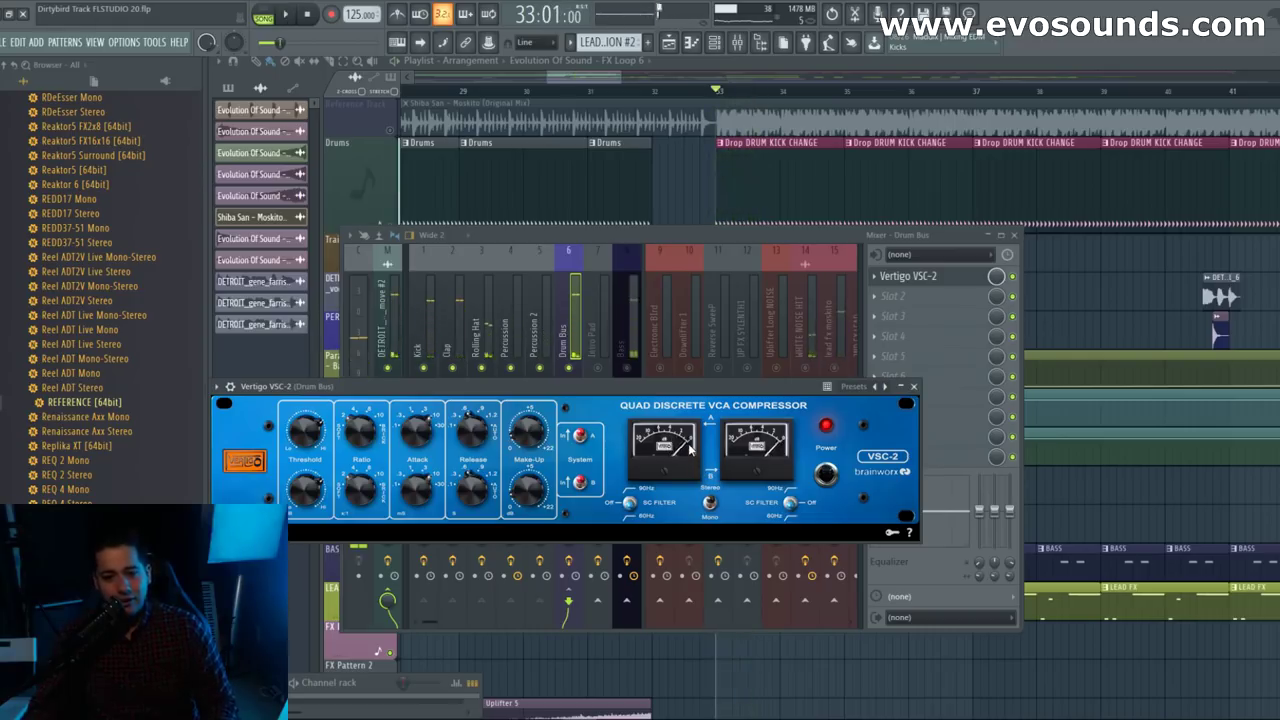
{"action": "key", "text": "space"}
{"action": "key", "text": "space"}
{"action": "key", "text": "space"}
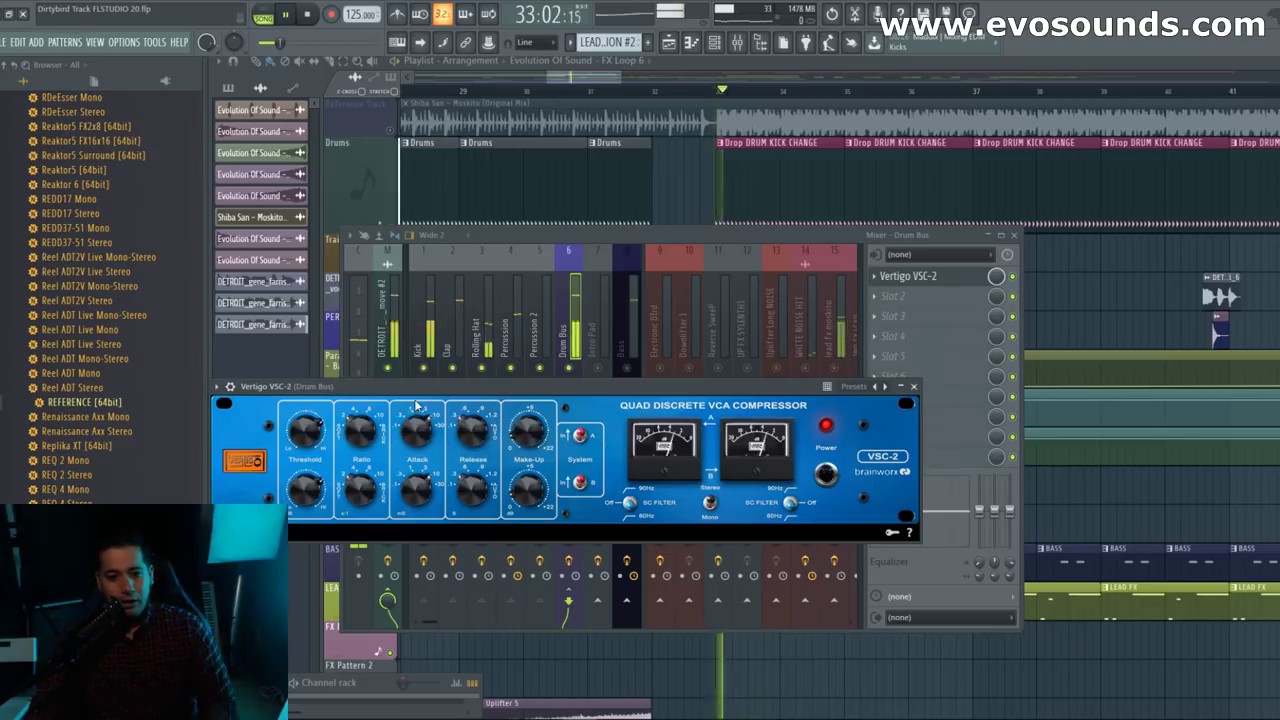
{"action": "key", "text": "space"}
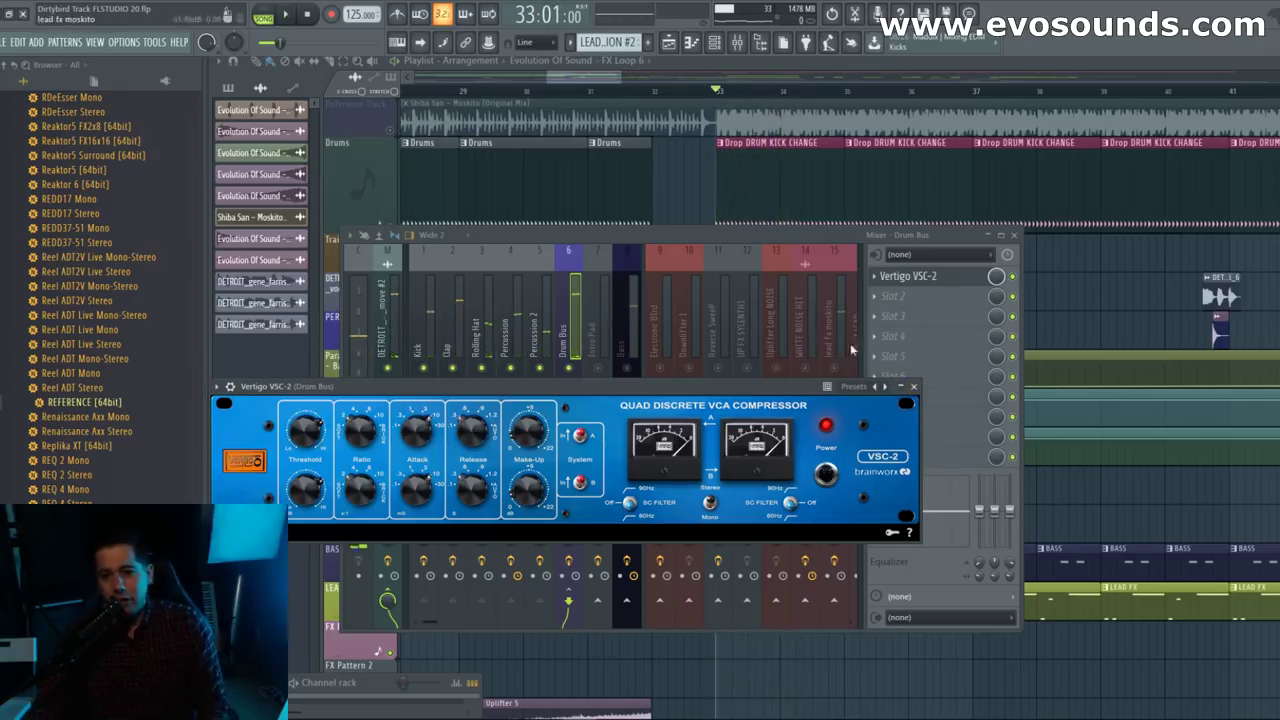
Step: Load FabFilter Saturn on the Drum Bus, place it ahead of Vertigo VSC-2, and set its style to Warm Tube
{"action": "left_click", "coordinate": [913, 386]}
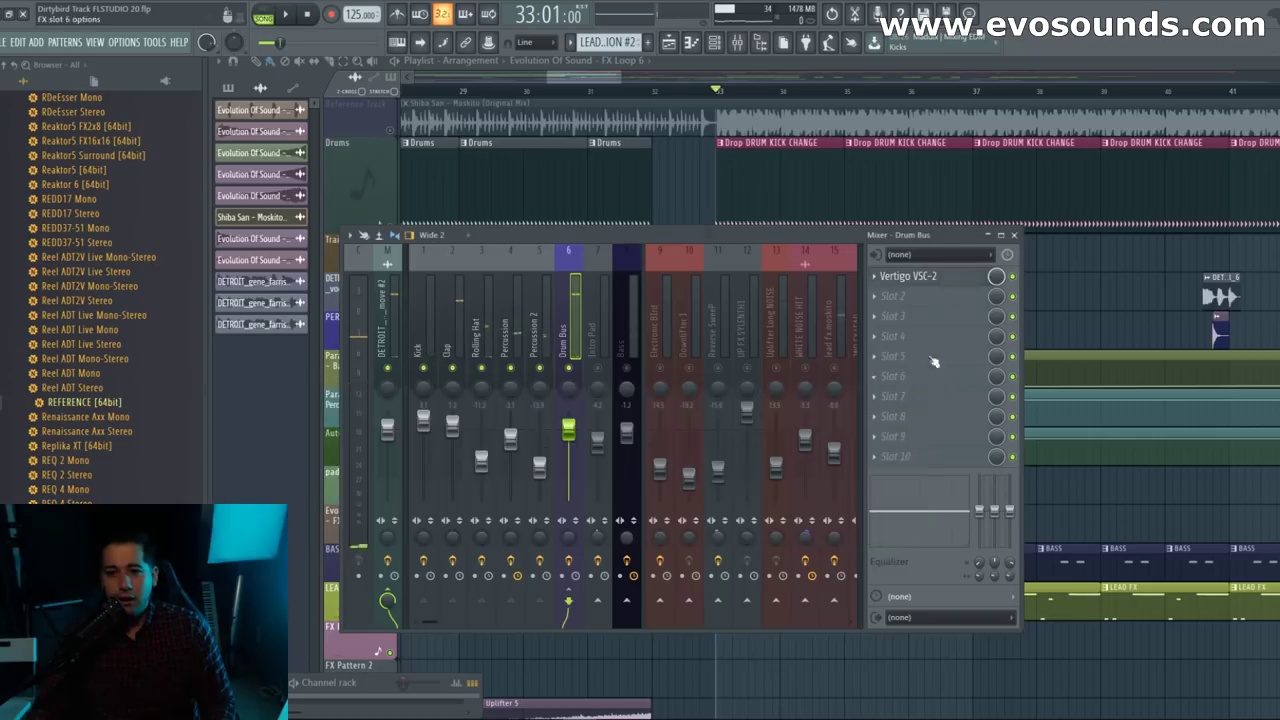
{"action": "left_click", "coordinate": [879, 300]}
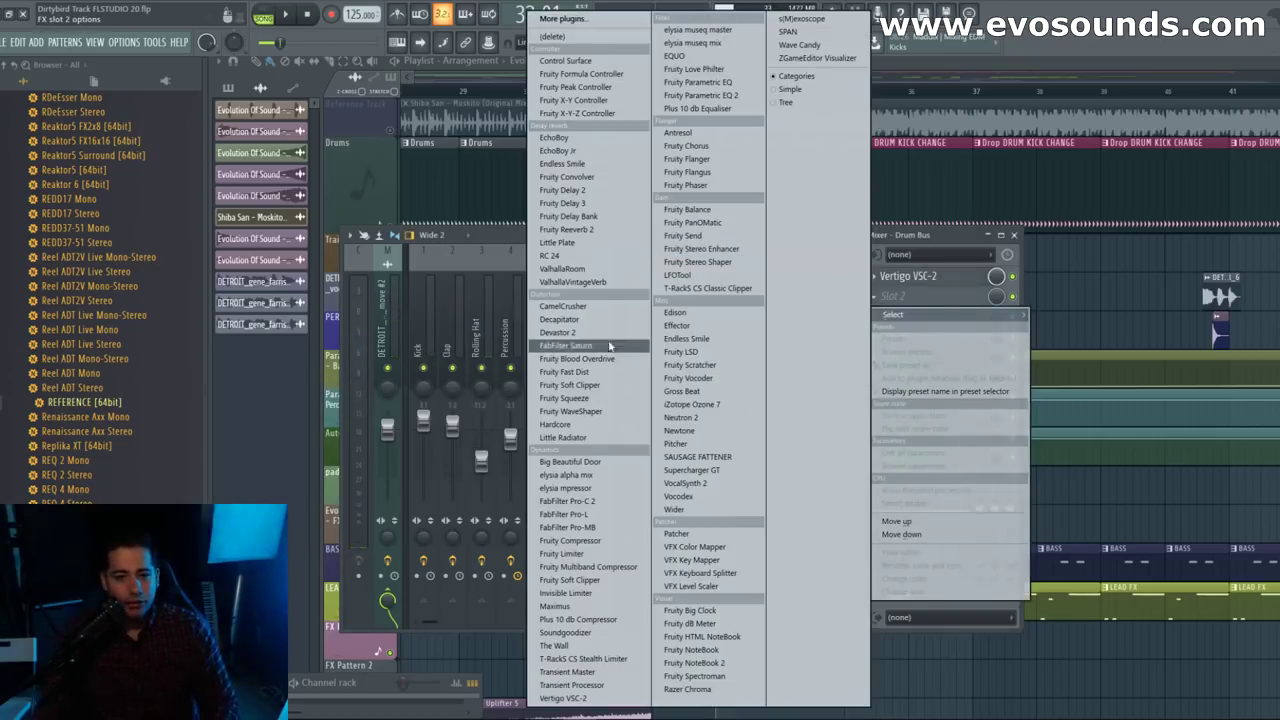
{"action": "left_click", "coordinate": [555, 345]}
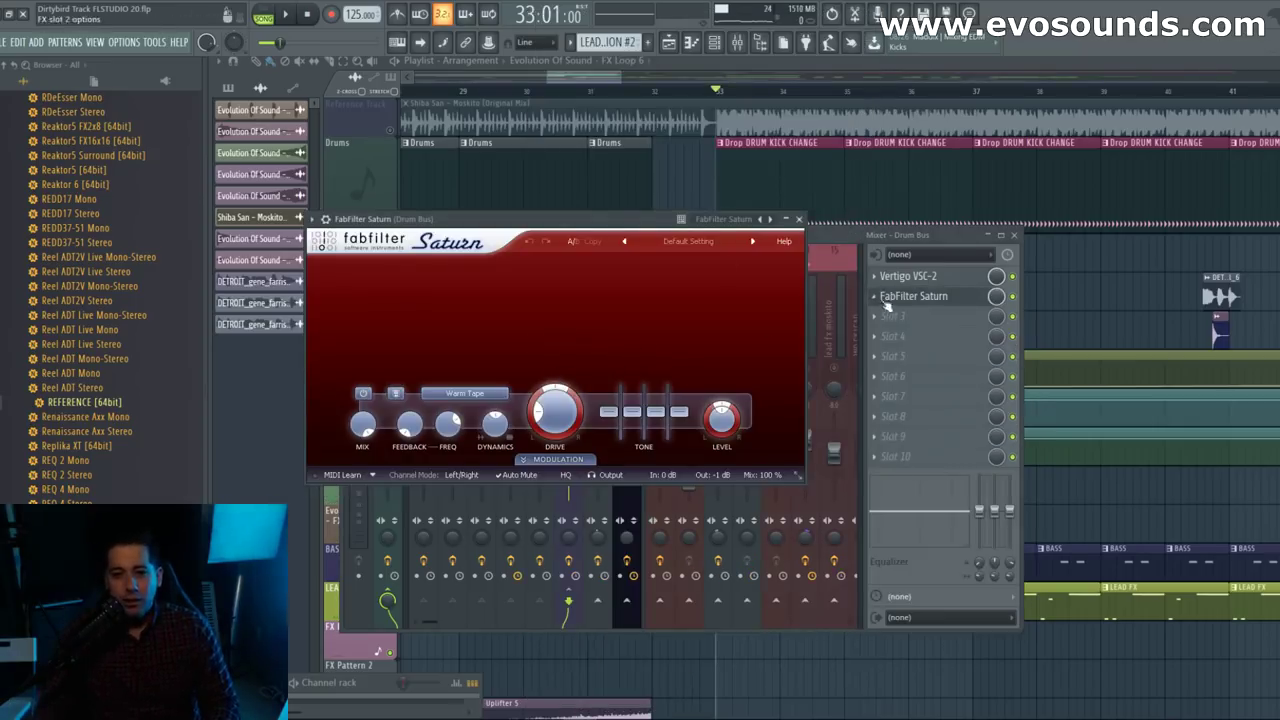
{"action": "left_click_drag", "start_coordinate": [882, 305], "coordinate": [912, 284]}
{"action": "left_click", "coordinate": [464, 393]}
{"action": "left_click", "coordinate": [468, 420]}
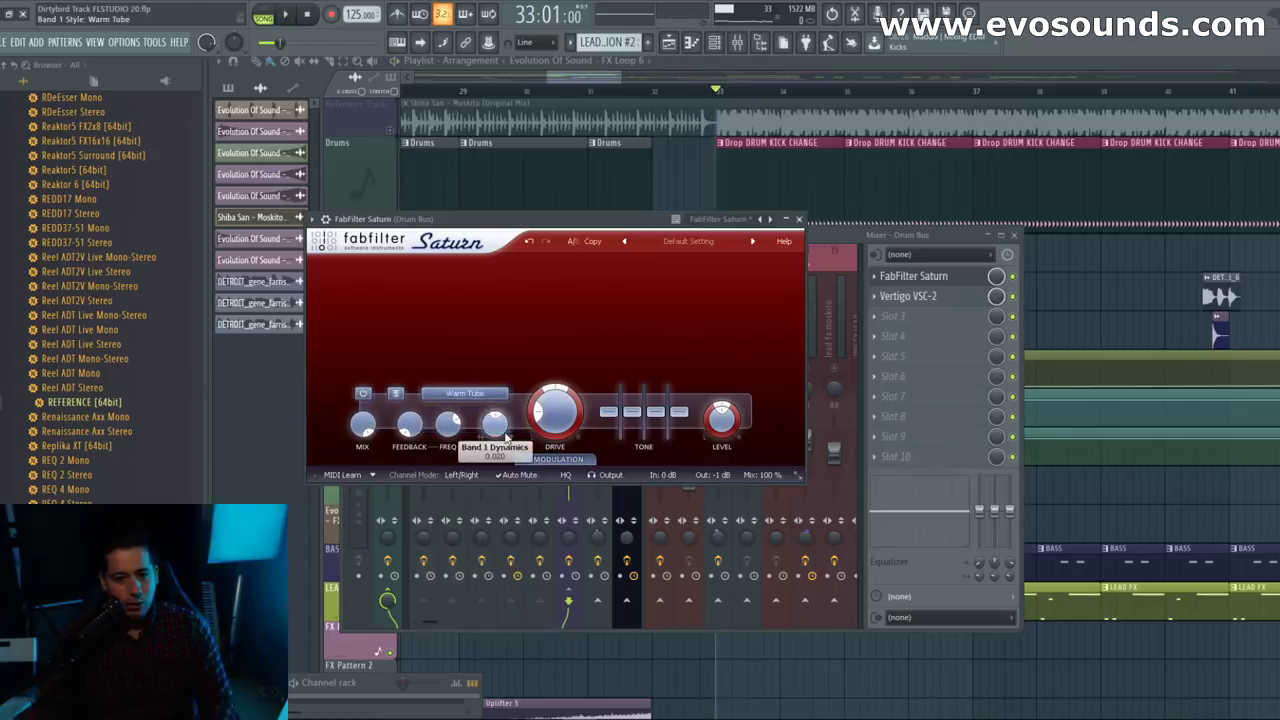
Step: Play the drop, compare Saturn's band on and off, and lower the Band 1 drive to 5.206%
{"action": "key", "text": "space"}
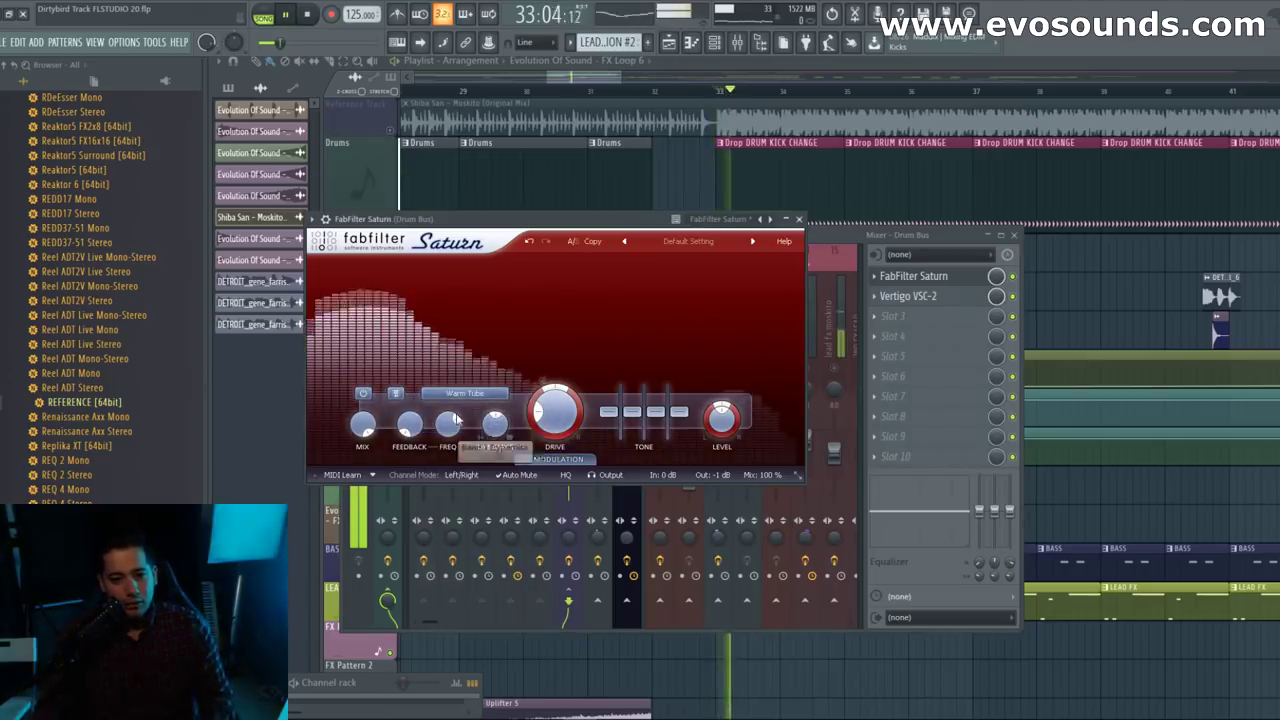
{"action": "left_click", "coordinate": [364, 394]}
{"action": "left_click", "coordinate": [366, 395]}
{"action": "left_click_drag", "start_coordinate": [555, 411], "coordinate": [537, 460]}
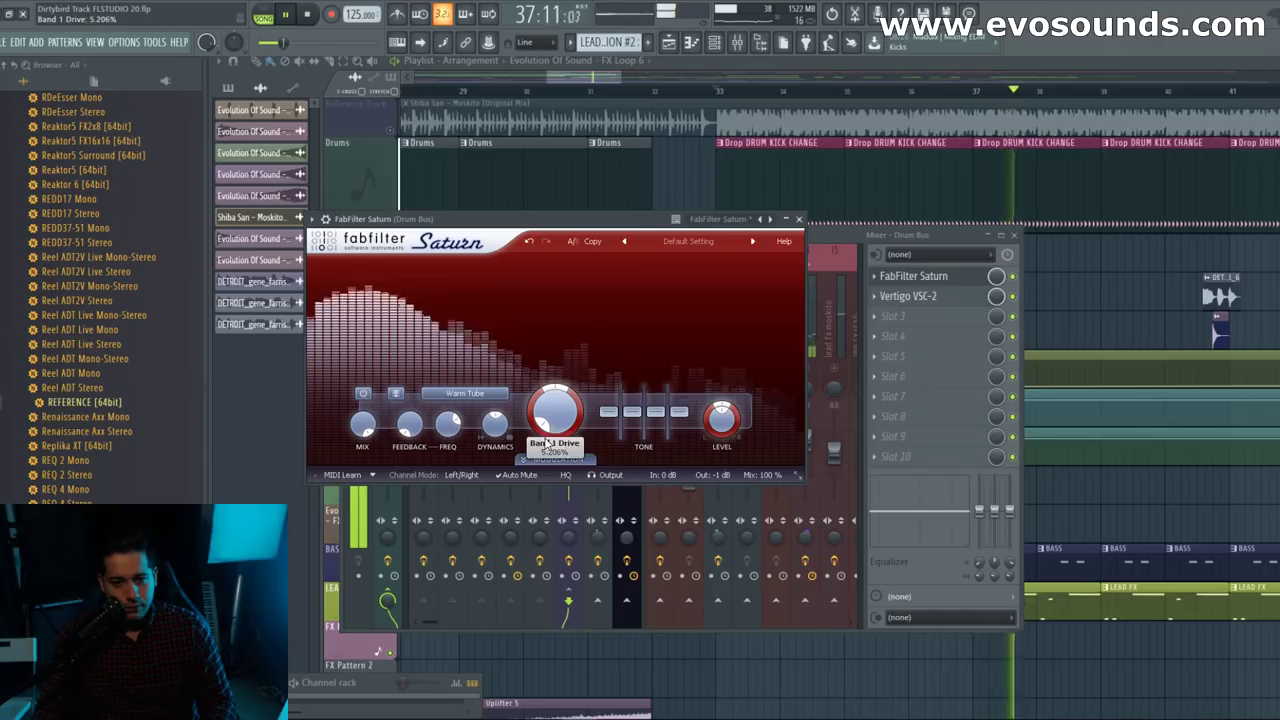
Step: Compare the Drum Bus with FabFilter Saturn bypassed and enabled, reopen Saturn, and stop playback
{"action": "left_click", "coordinate": [1015, 287]}
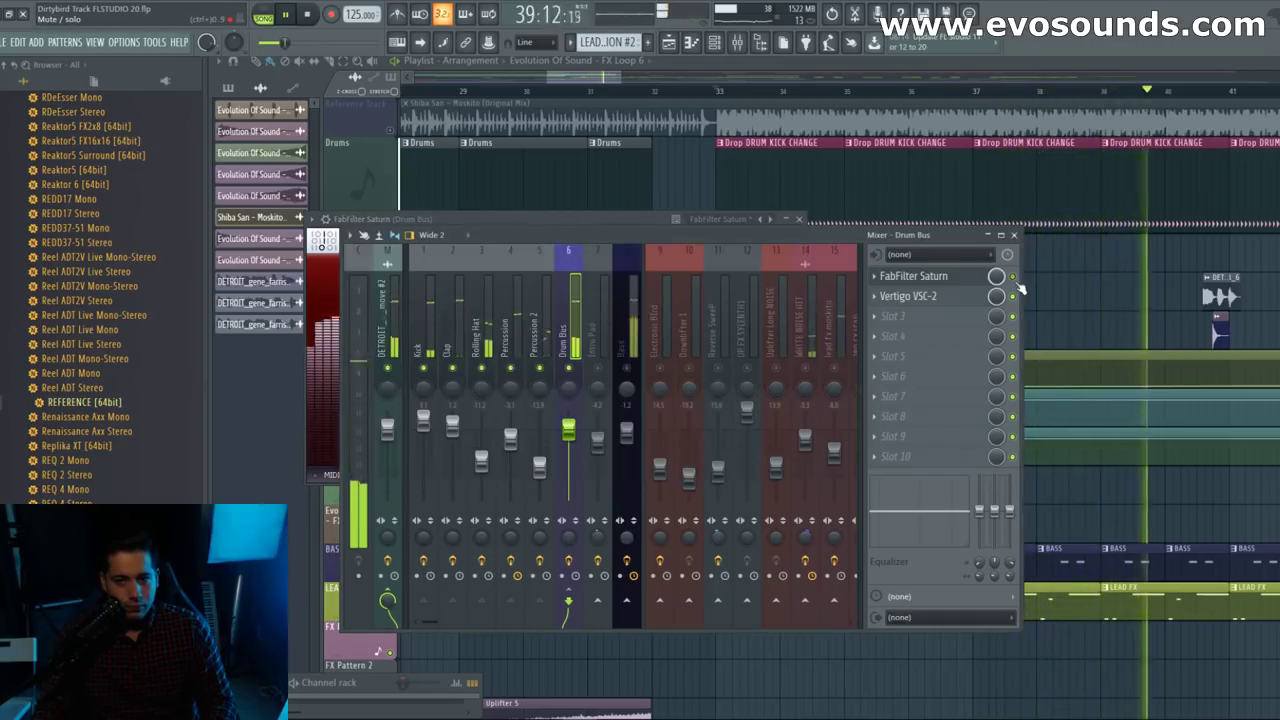
{"action": "left_click", "coordinate": [1013, 278]}
{"action": "left_click", "coordinate": [921, 276]}
{"action": "key", "text": "space"}
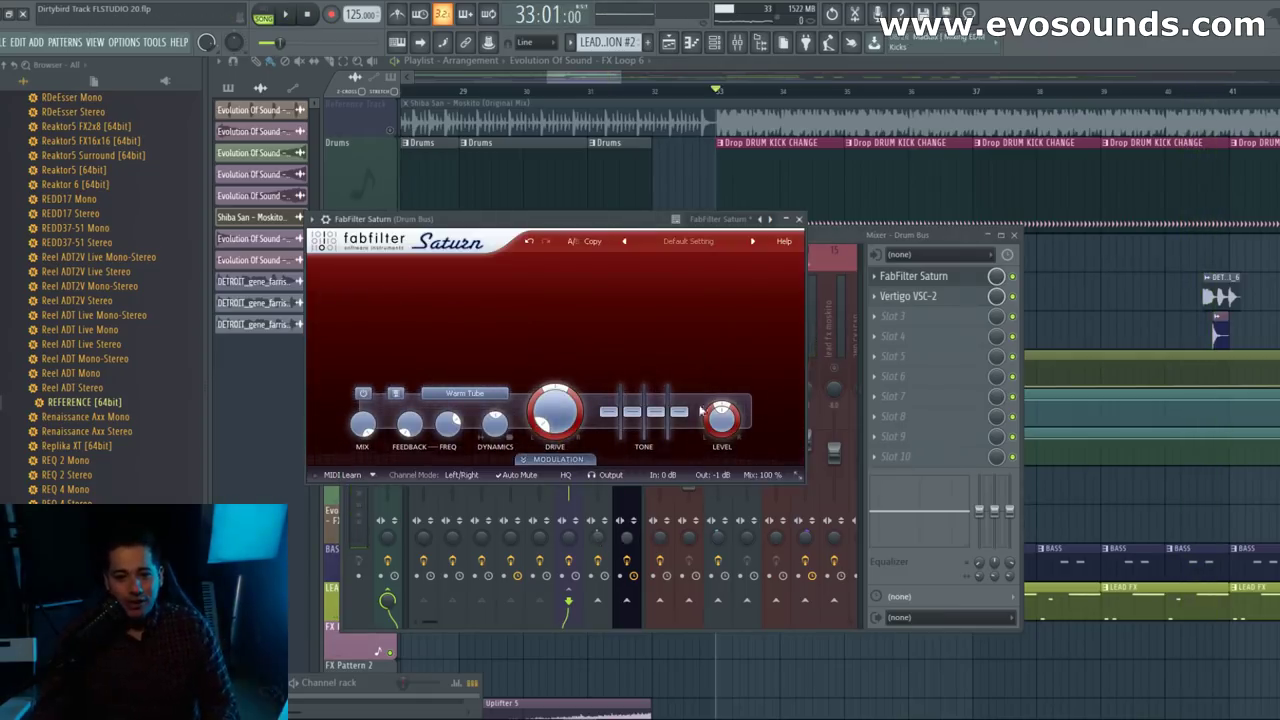
Step: Insert Fruity Parametric EQ 2 on the Drum Bus between FabFilter Saturn and Vertigo VSC-2
{"action": "key", "text": "Escape"}
{"action": "left_click", "coordinate": [879, 298]}
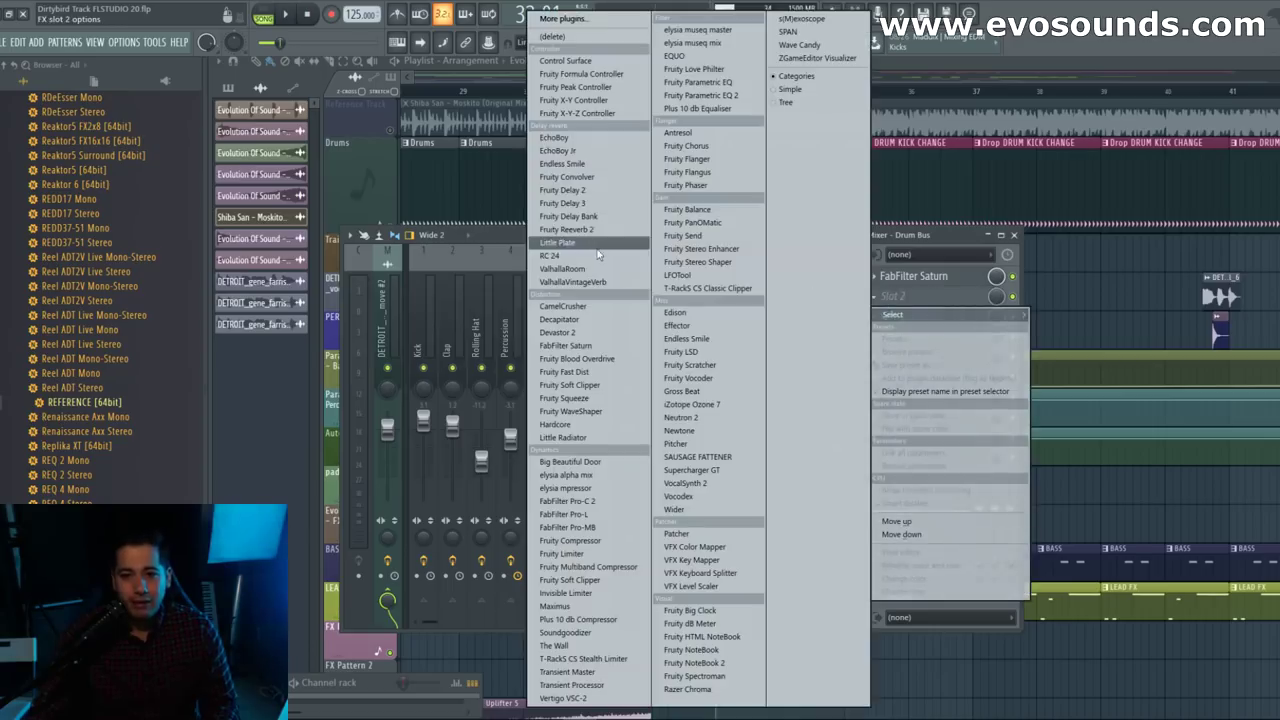
{"action": "left_click", "coordinate": [698, 95]}
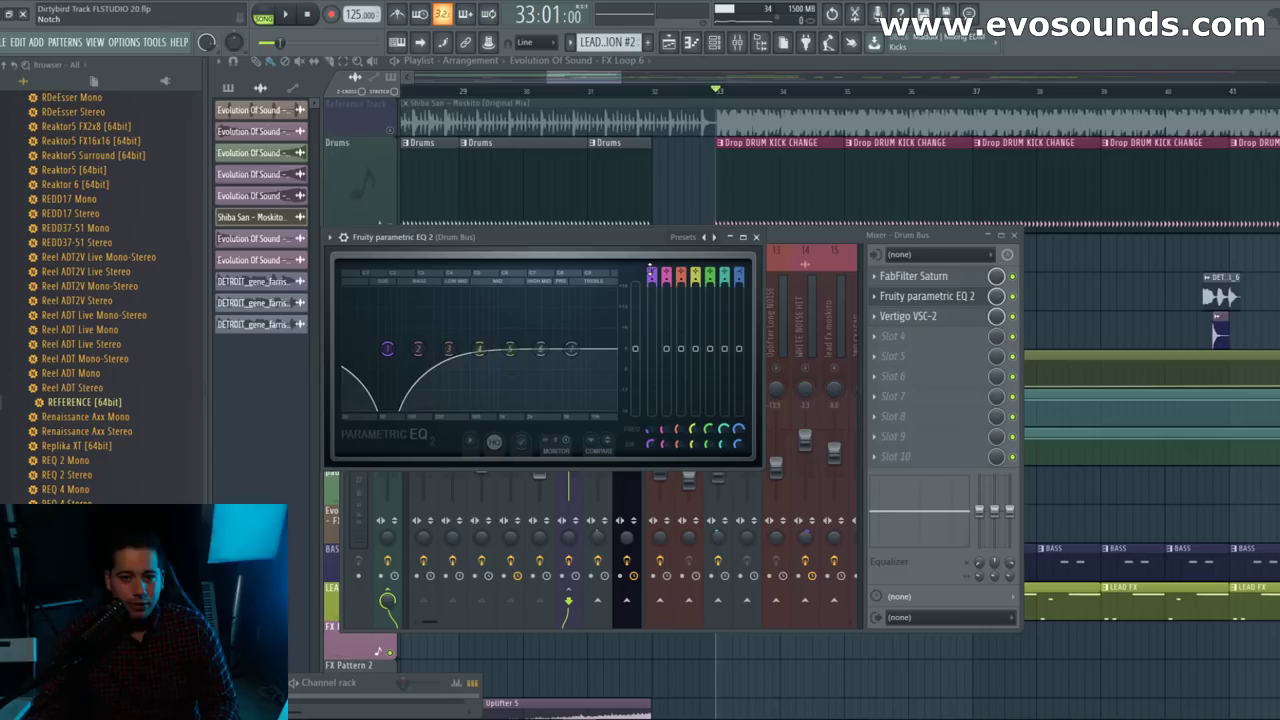
Step: Play short bursts of the drop and set the Drum Bus EQ's Band 1 high-pass to 23 Hz
{"action": "key", "text": "space"}
{"action": "left_click_drag", "start_coordinate": [386, 349], "coordinate": [353, 348]}
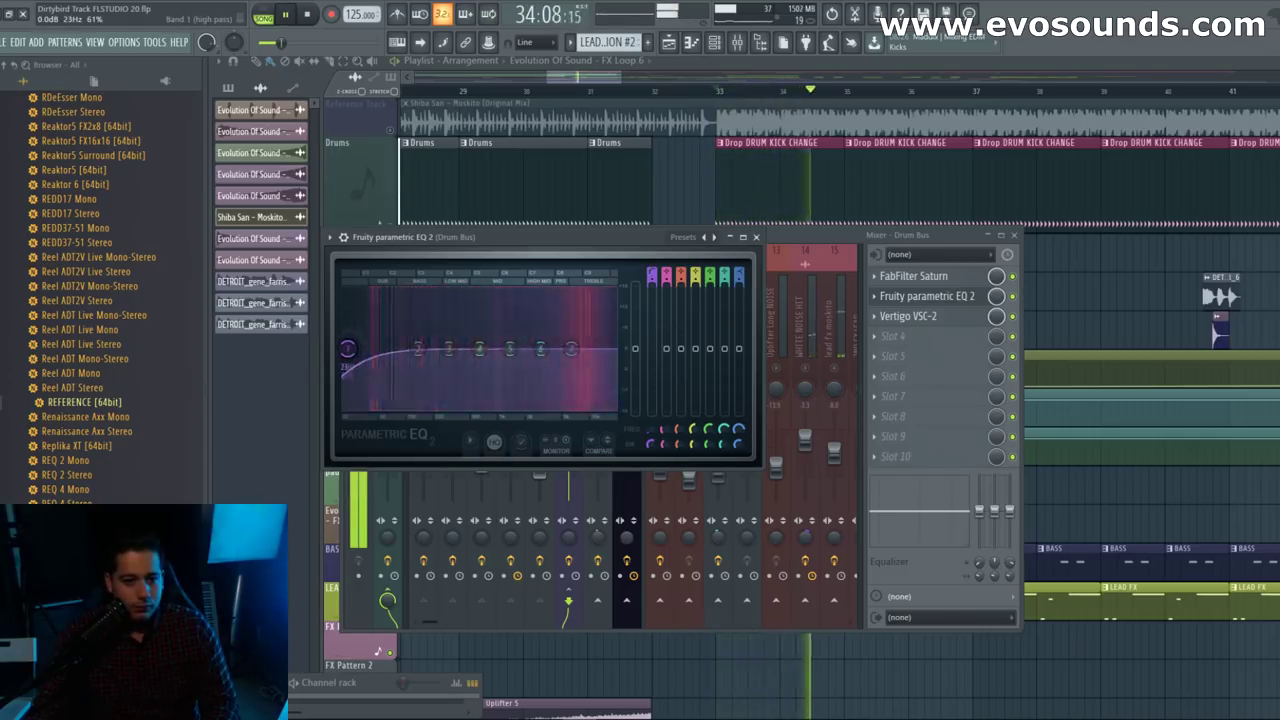
{"action": "key", "text": "space"}
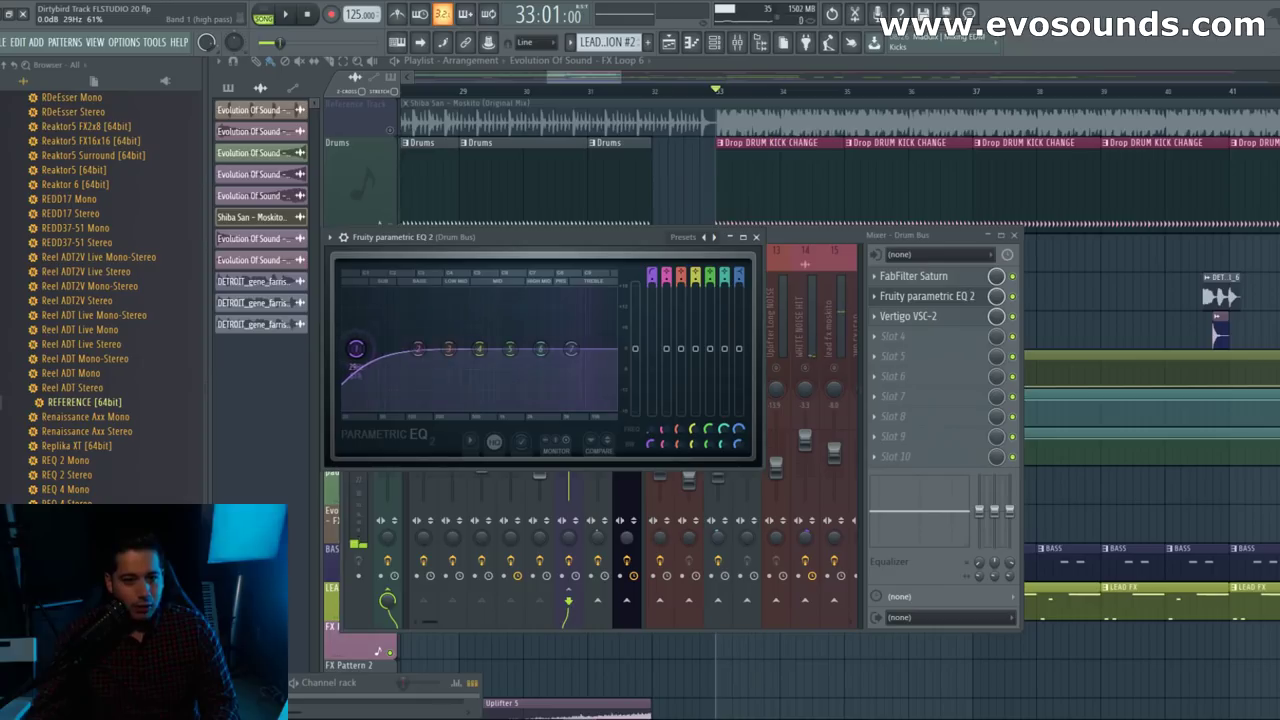
{"action": "key", "text": "space"}
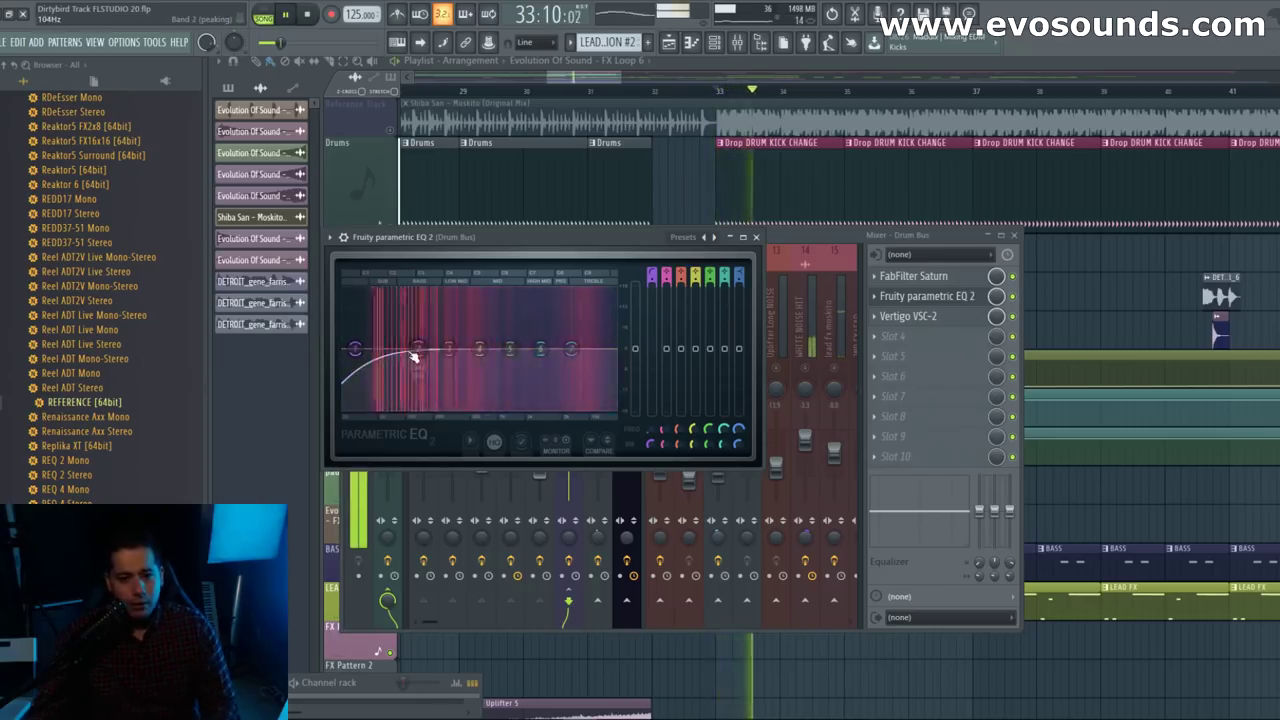
{"action": "key", "text": "space"}
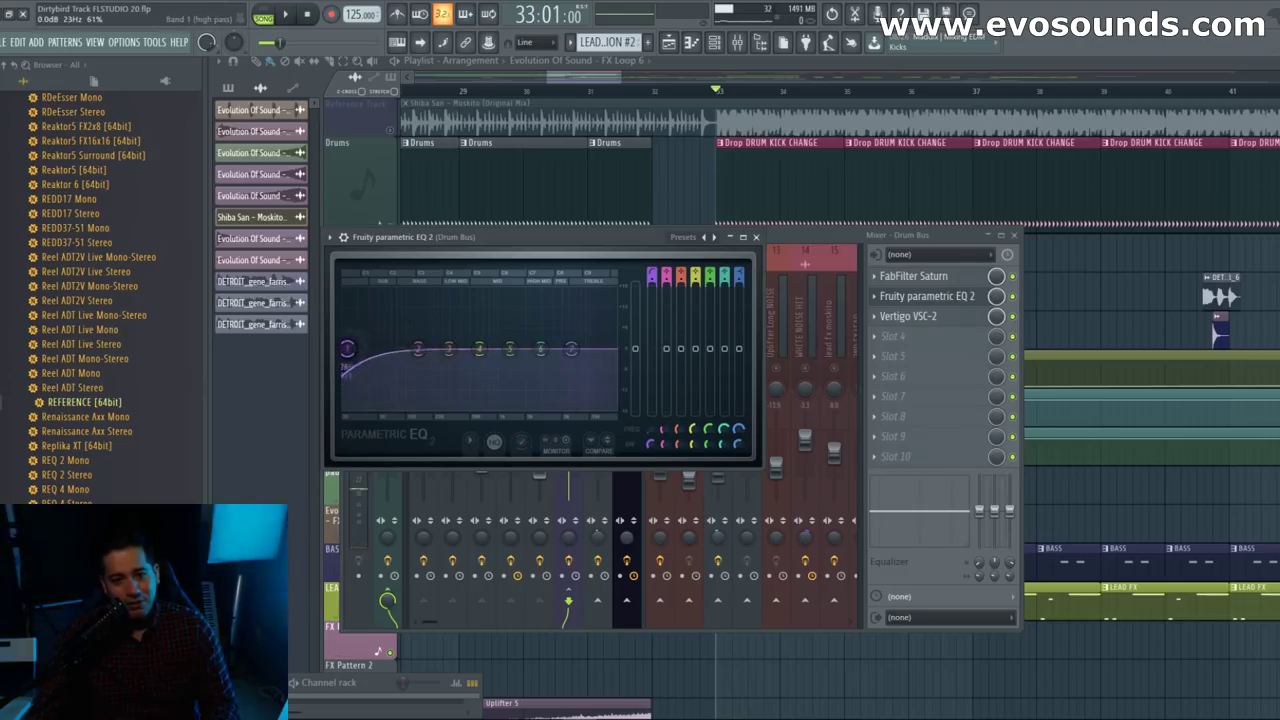
{"action": "key", "text": "space"}
{"action": "key", "text": "space"}
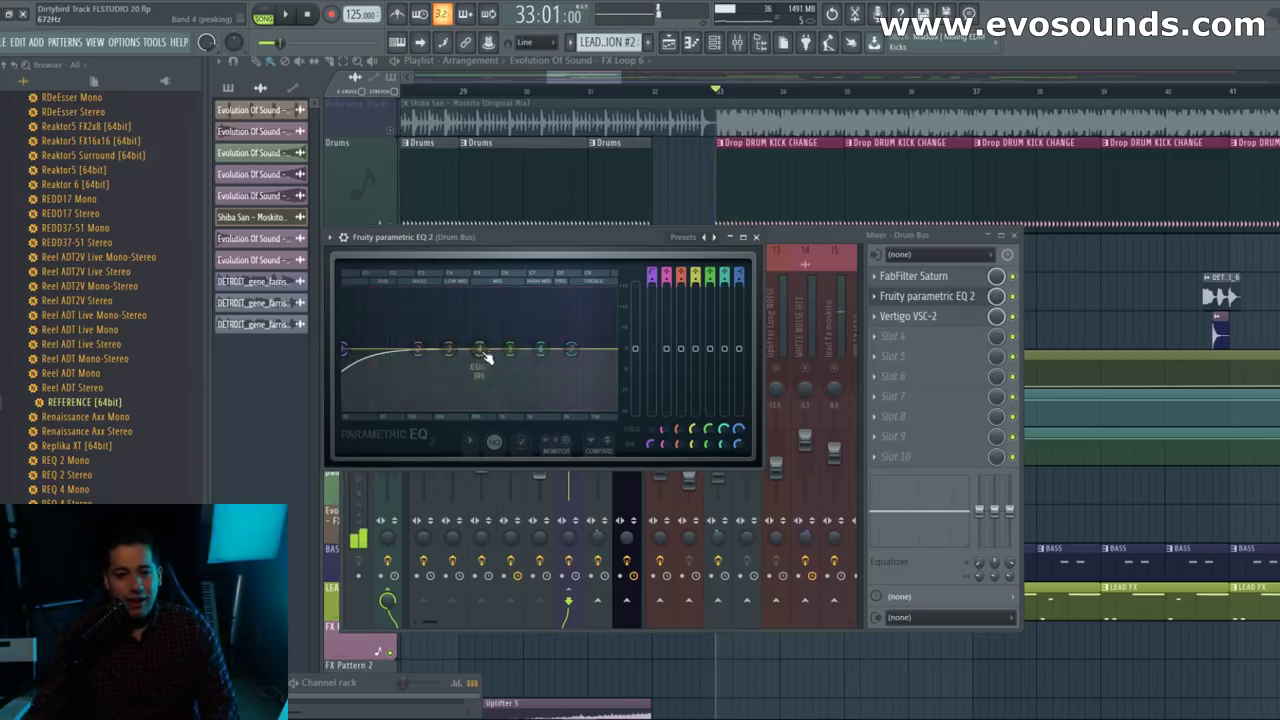
Step: Slightly boost the EQ's Band 7 high shelf at about 3861 Hz, lower Band 4's frequency, and play the drop with the EQ closed
{"action": "key", "text": "space"}
{"action": "left_click_drag", "start_coordinate": [571, 350], "coordinate": [558, 343]}
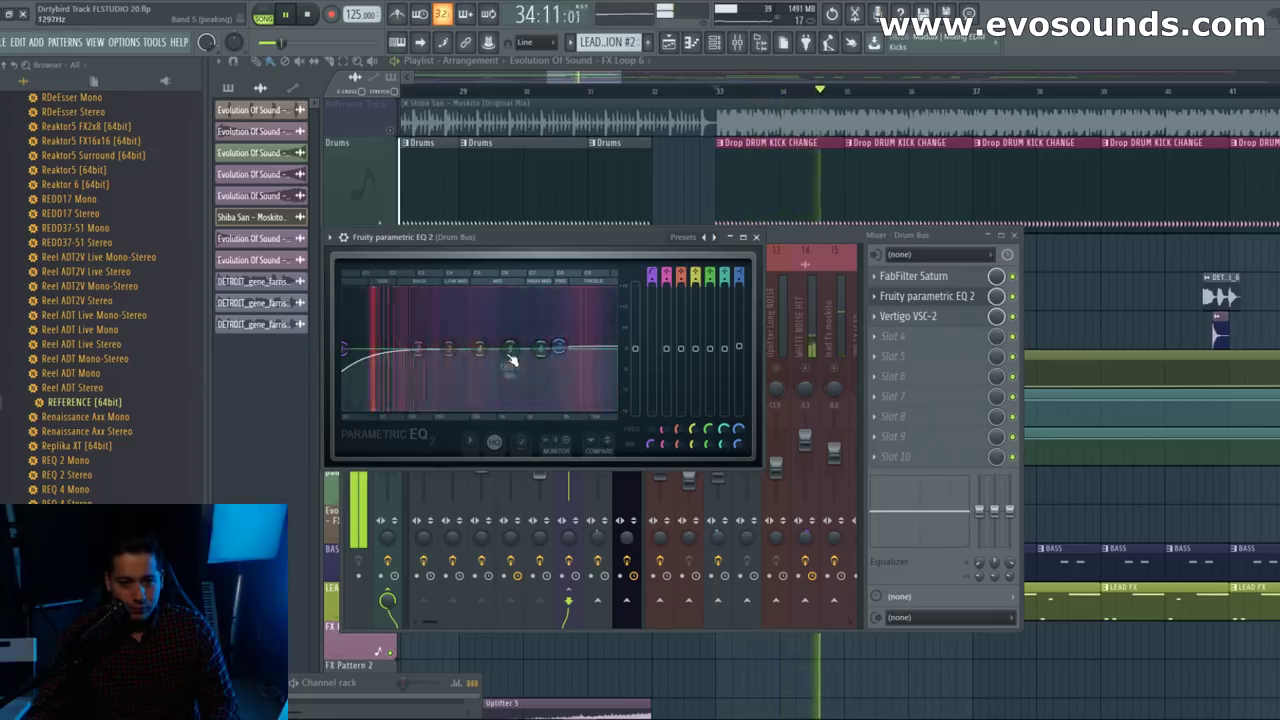
{"action": "left_click_drag", "start_coordinate": [479, 352], "coordinate": [429, 350]}
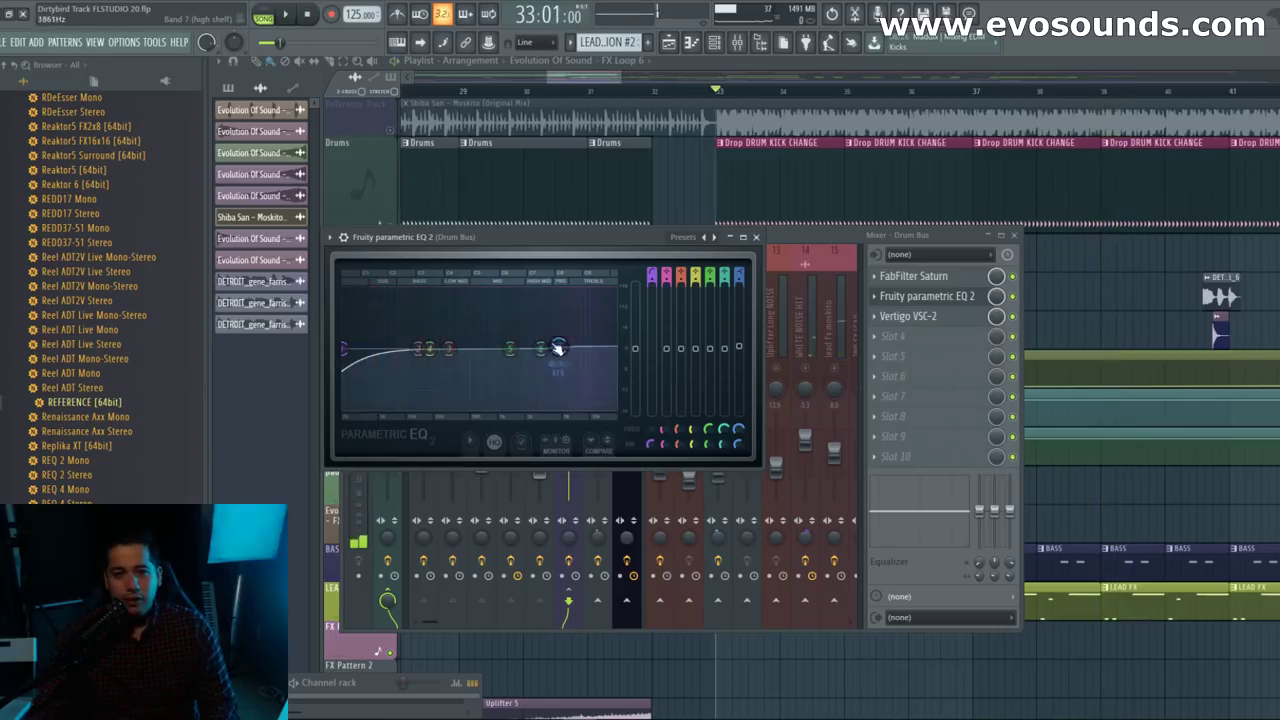
{"action": "left_click", "coordinate": [940, 296]}
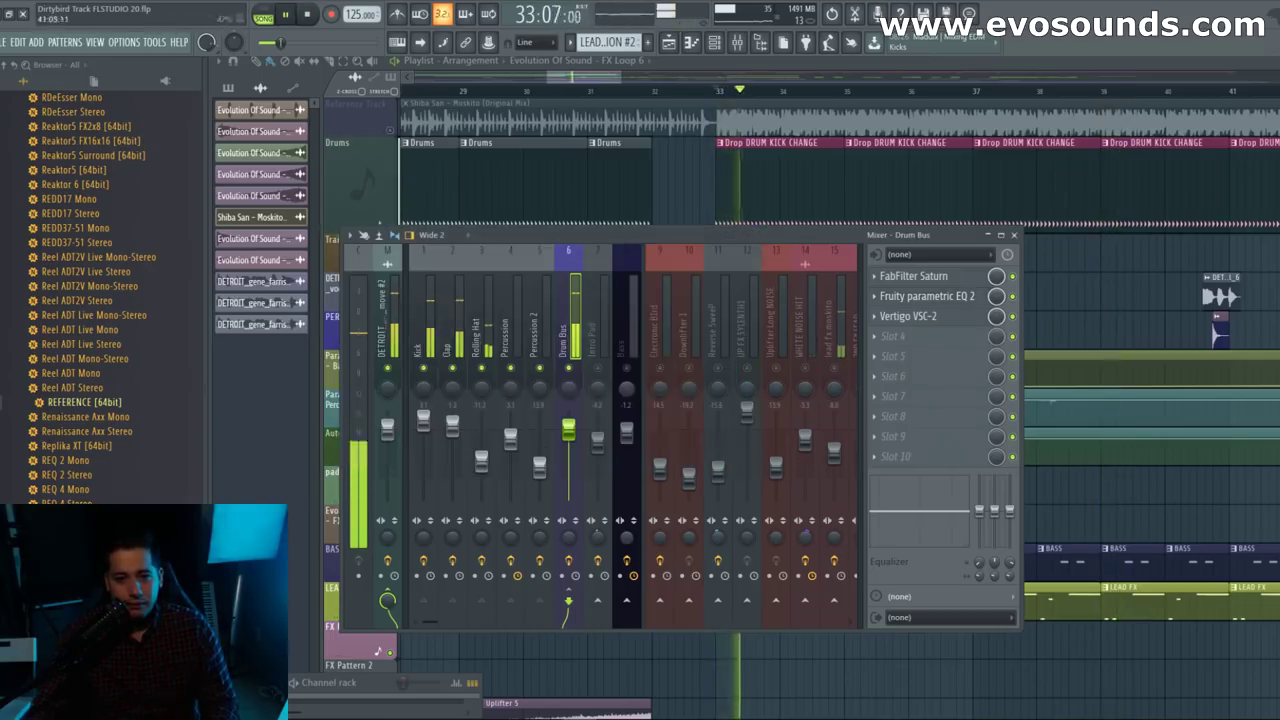
{"action": "key", "text": "space"}
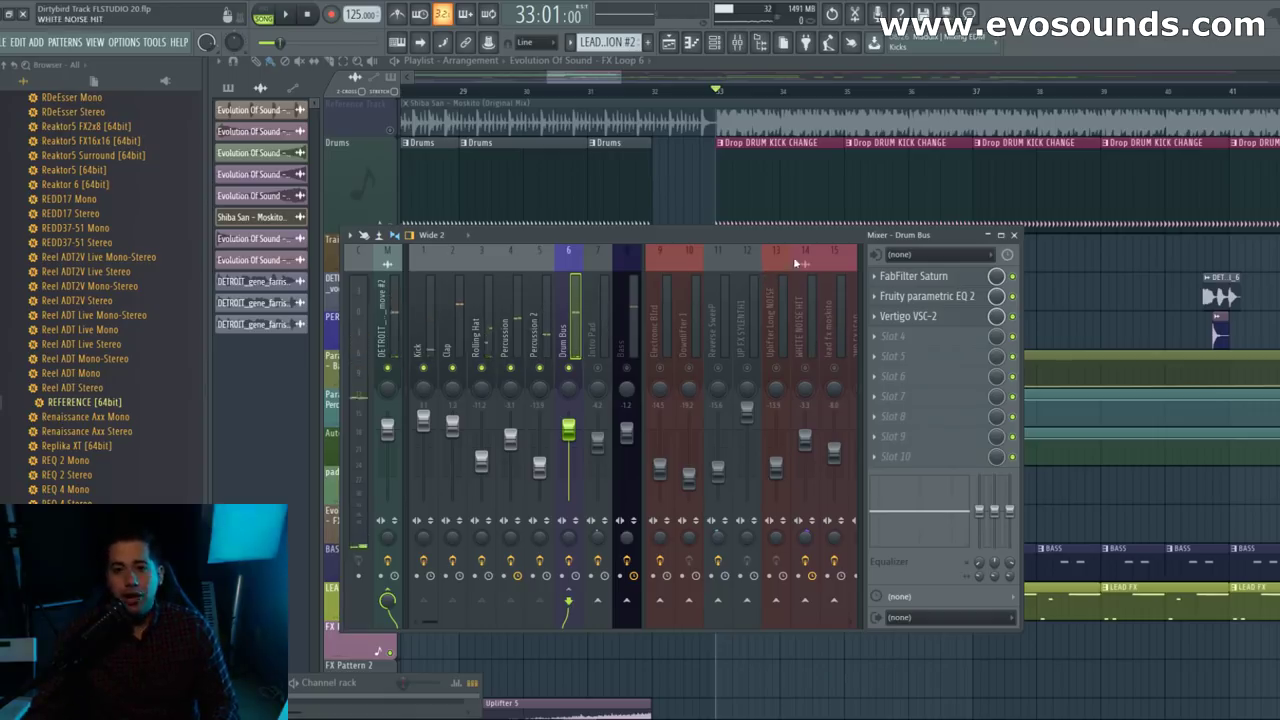
Step: Open the REFERENCE plugin on the master track for a brief look and close it
{"action": "left_click", "coordinate": [385, 360]}
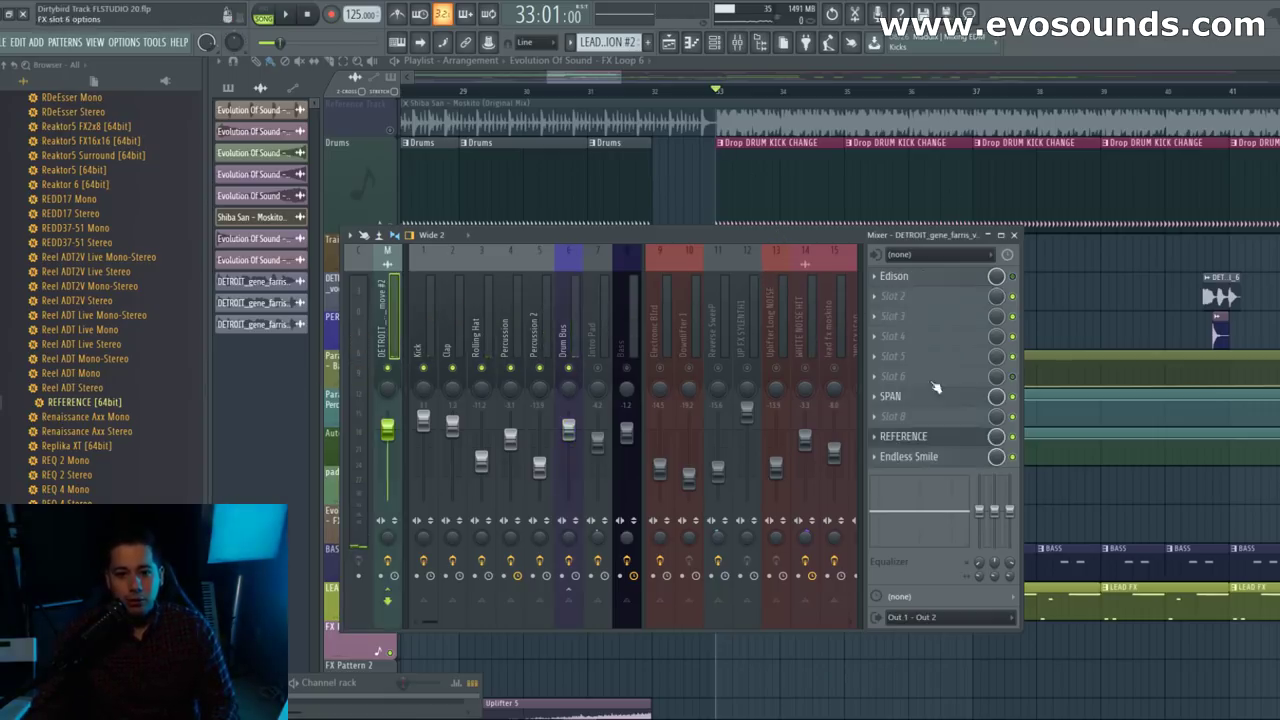
{"action": "left_click", "coordinate": [905, 438]}
{"action": "left_click", "coordinate": [1046, 337]}
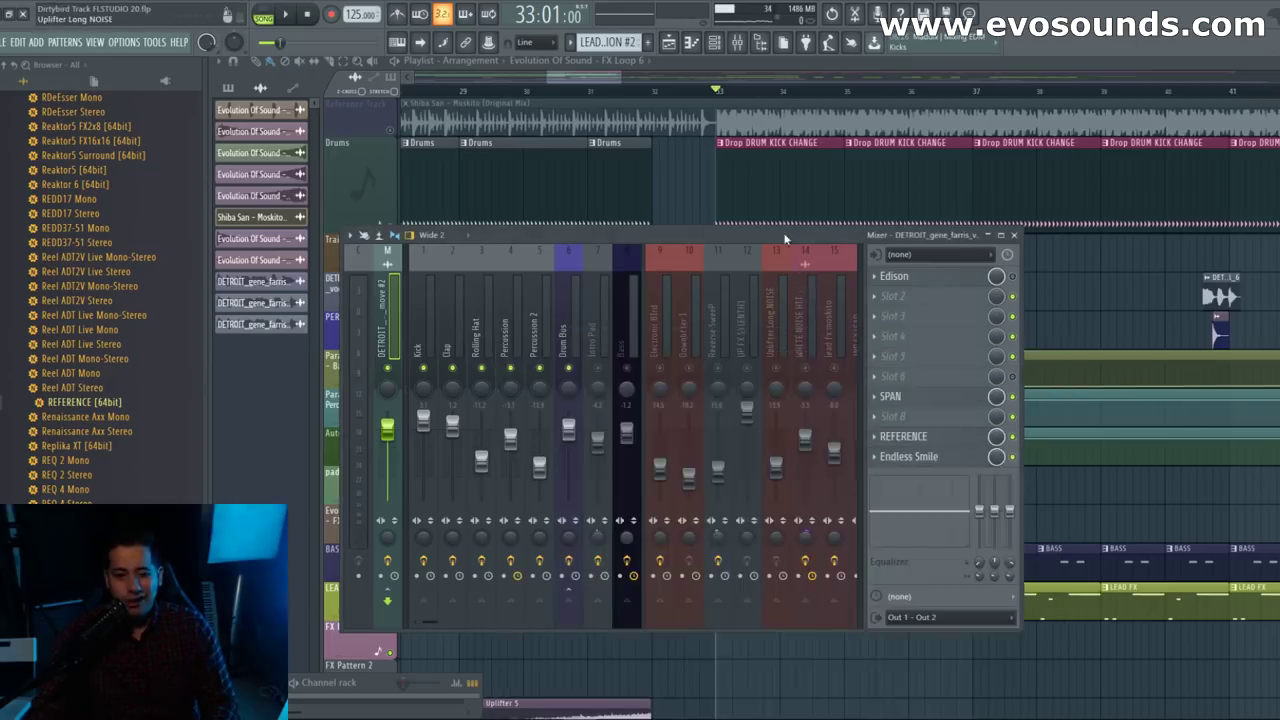
Step: Play the build-up from bar 30 and the drop from just before bar 33, checking the mixer levels
{"action": "left_click_drag", "start_coordinate": [786, 237], "coordinate": [849, 573]}
{"action": "key", "text": "space"}
{"action": "key", "text": "space"}
{"action": "left_click", "coordinate": [548, 90]}
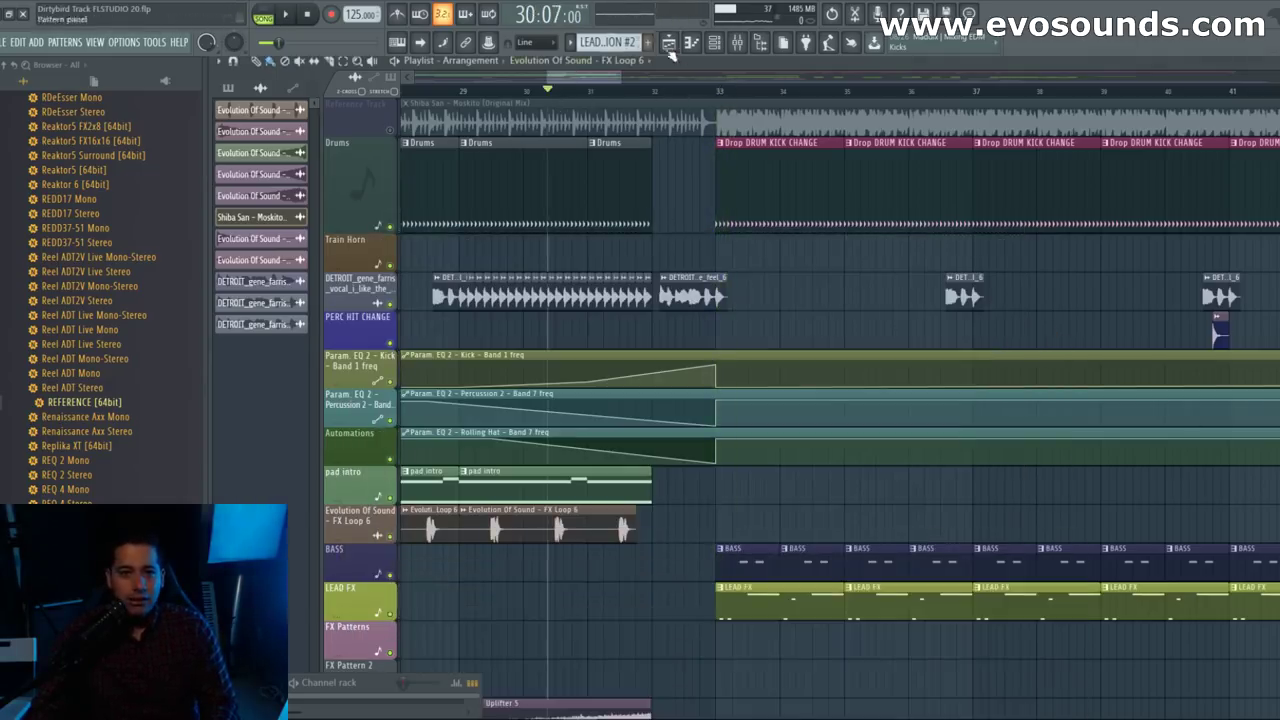
{"action": "left_click", "coordinate": [746, 47]}
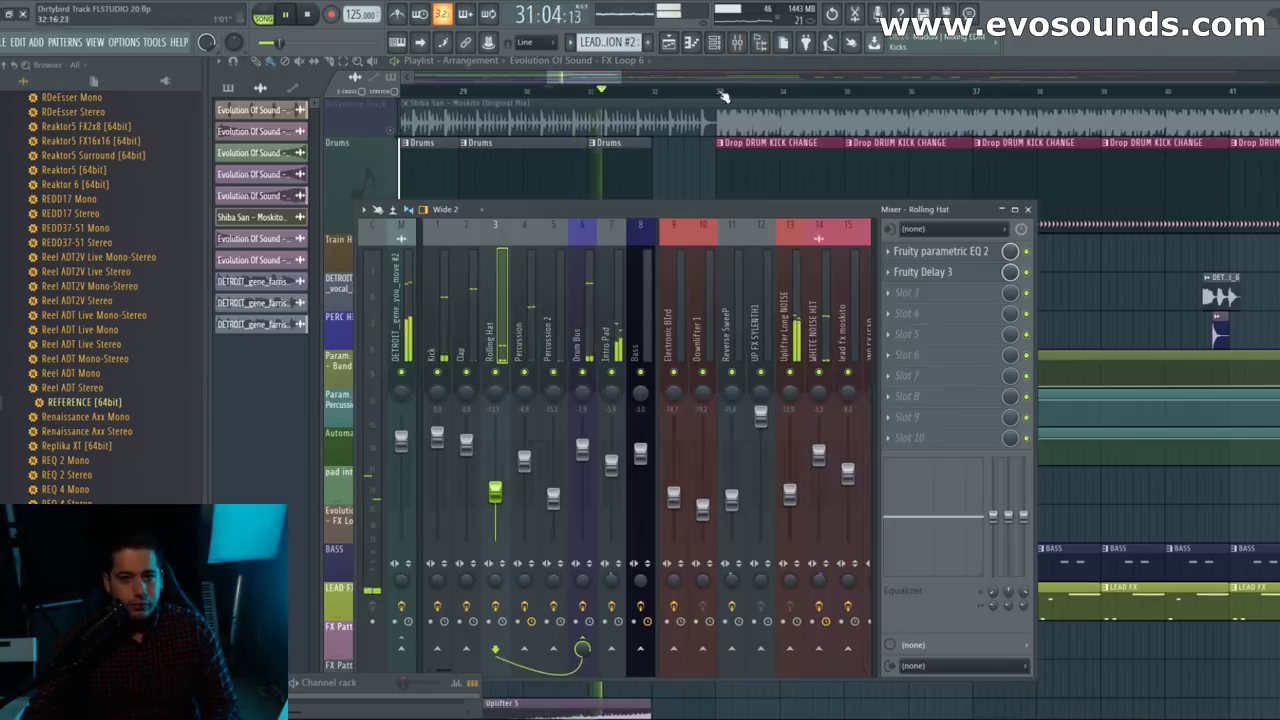
{"action": "left_click", "coordinate": [709, 91]}
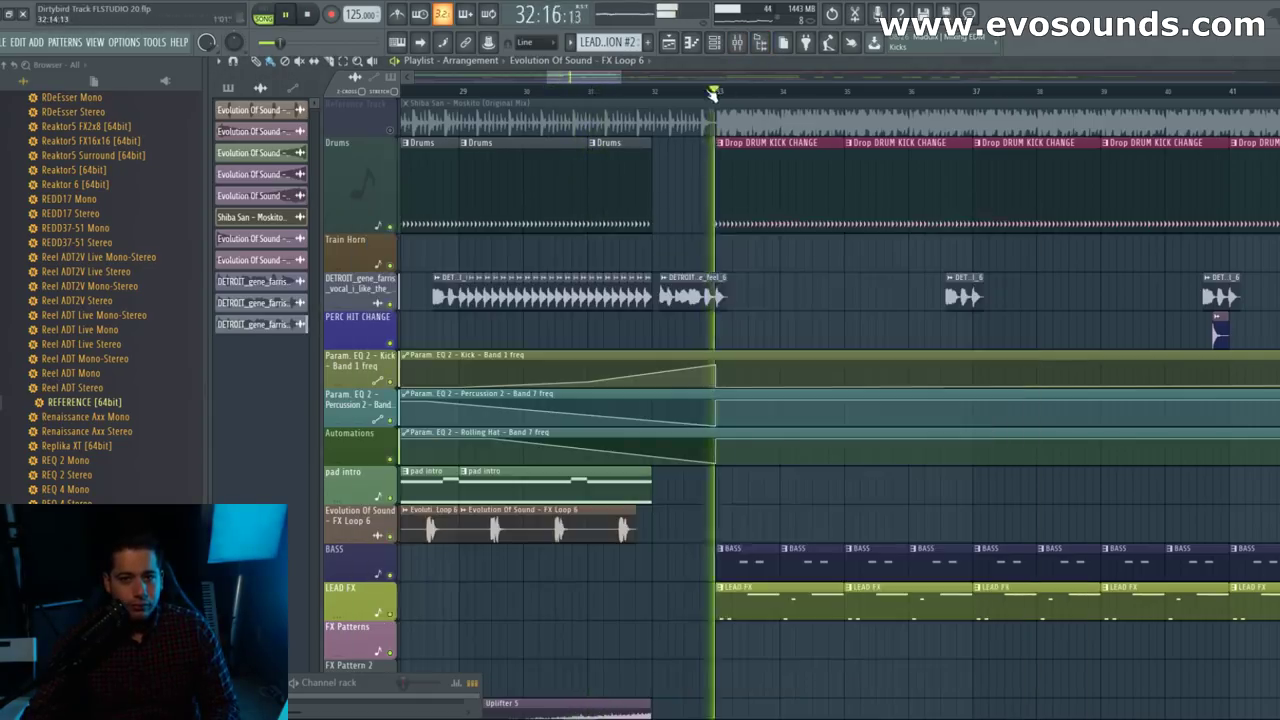
{"action": "key", "text": "F9"}
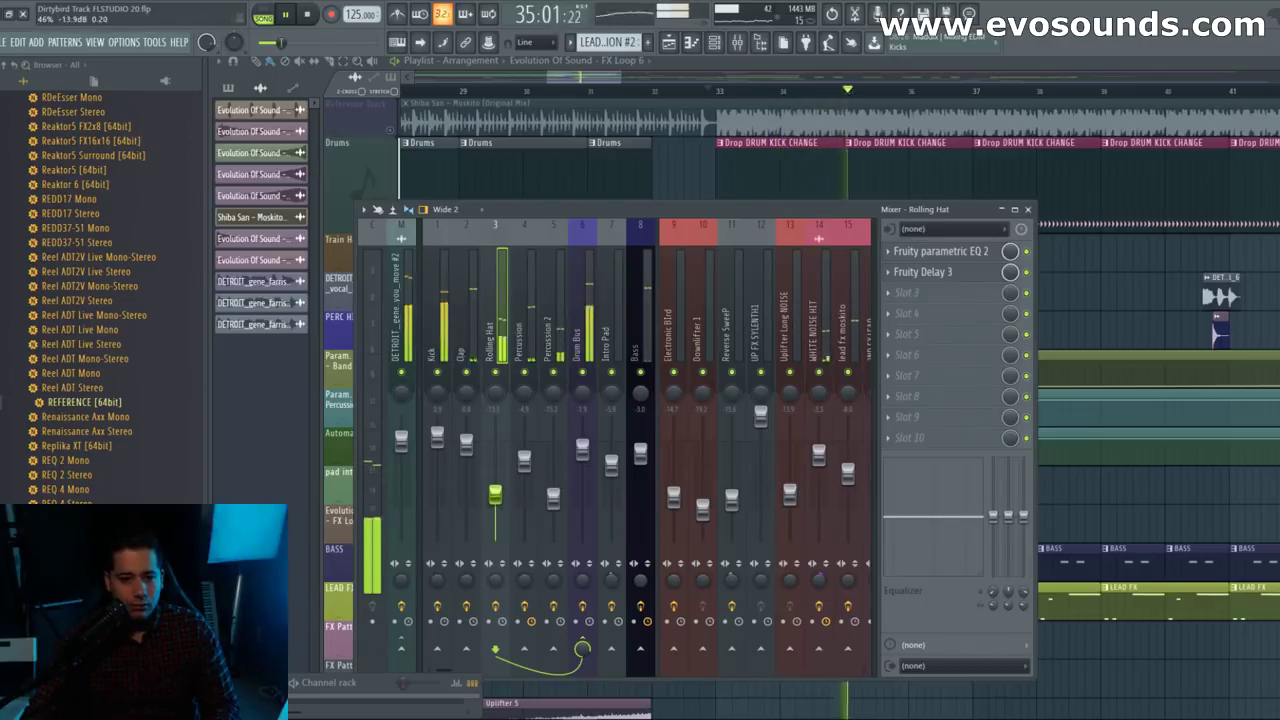
{"action": "left_click_drag", "start_coordinate": [648, 209], "coordinate": [1073, 416]}
{"action": "key", "text": "space"}
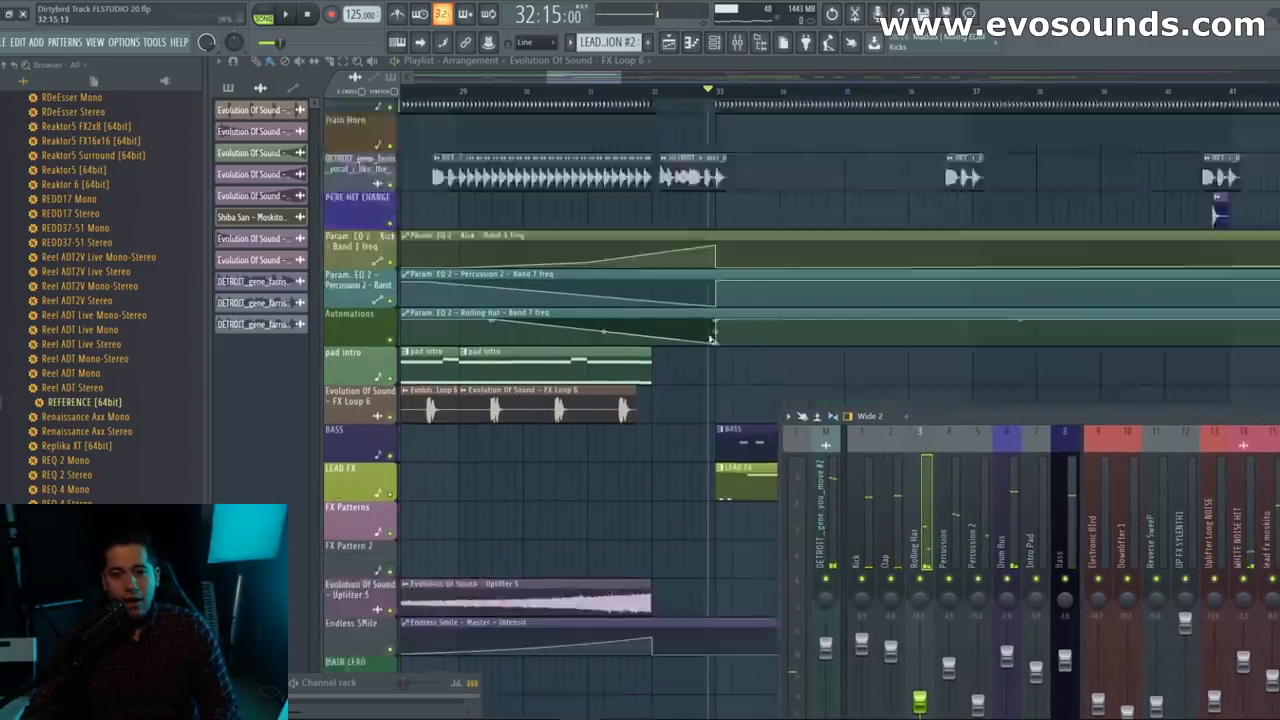
Step: Examine the full arrangement from the intro through the break and second drop to compare how densely the sections are layered
{"action": "scroll", "coordinate": [575, 200], "scroll_direction": "down", "scroll_amount": 4}
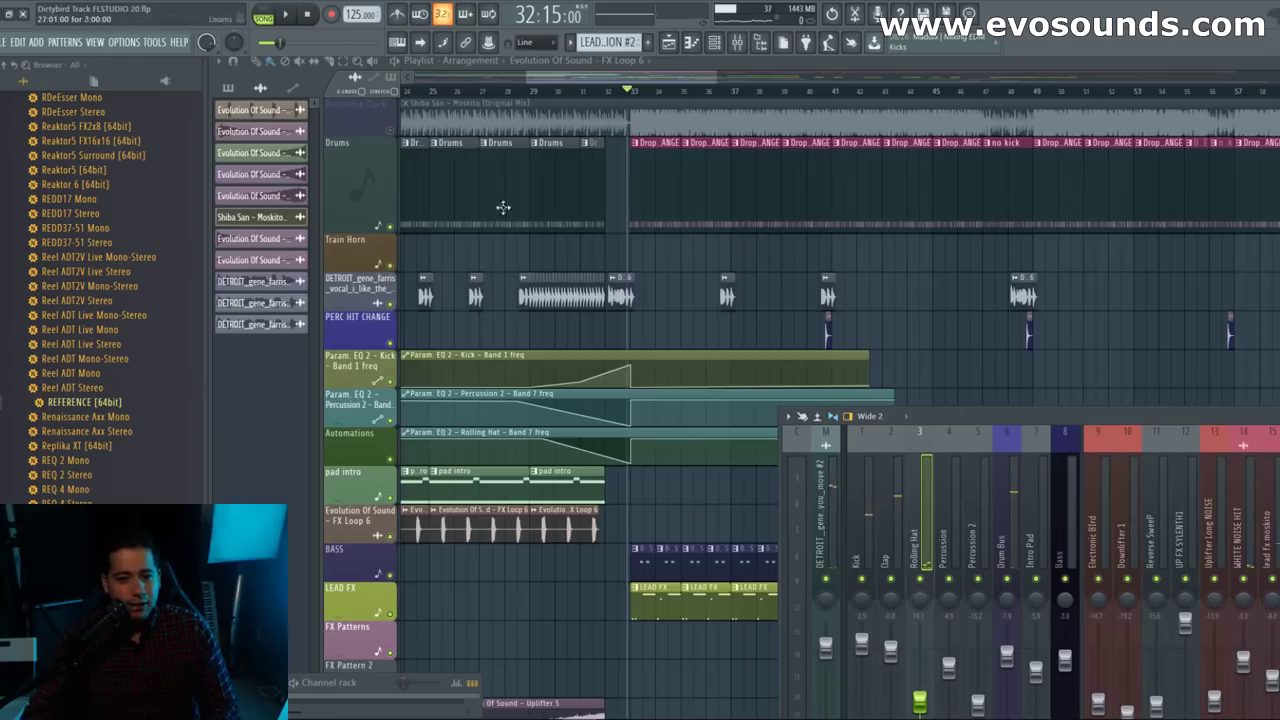
{"action": "mouse_move", "coordinate": [605, 80]}
{"action": "left_mouse_down"}
{"action": "mouse_move", "coordinate": [452, 79]}
{"action": "mouse_move", "coordinate": [608, 80]}
{"action": "left_mouse_up"}
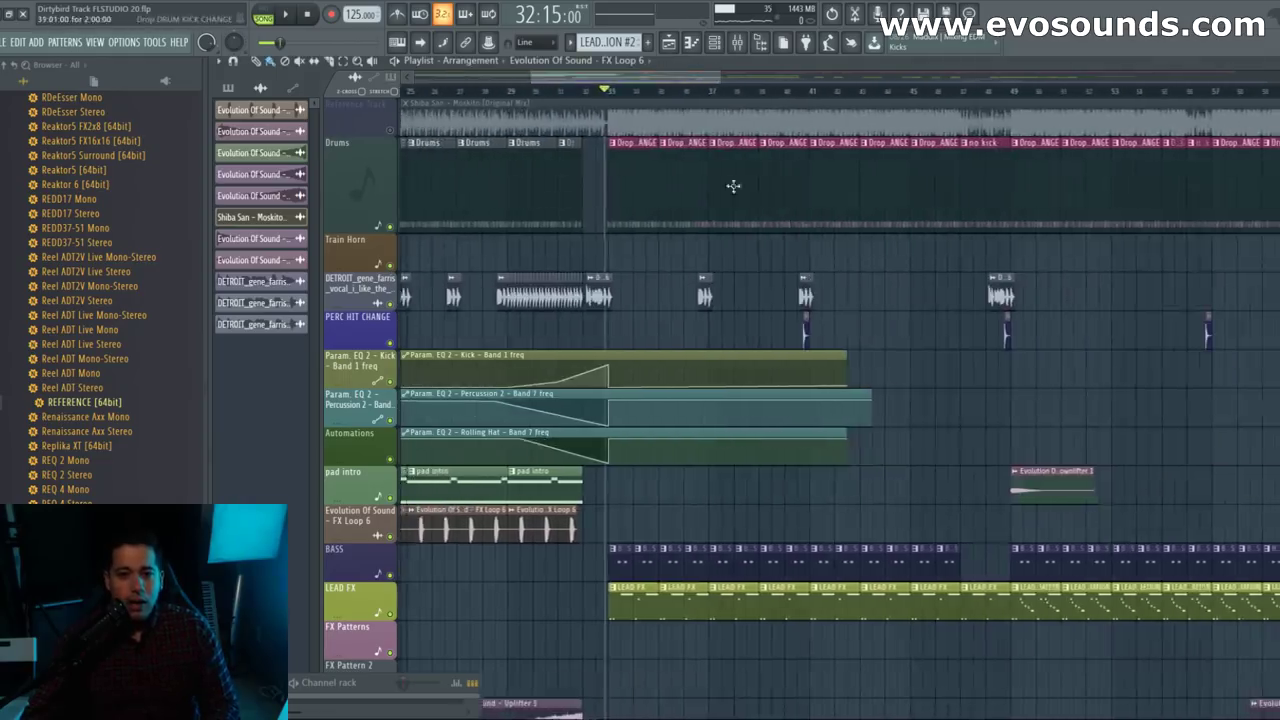
{"action": "scroll", "coordinate": [785, 244], "scroll_direction": "down", "scroll_amount": 2}
{"action": "scroll", "coordinate": [785, 245], "scroll_direction": "down", "scroll_amount": 2}
{"action": "left_click_drag", "start_coordinate": [662, 80], "coordinate": [686, 80]}
{"action": "scroll", "coordinate": [744, 234], "scroll_direction": "down", "scroll_amount": 6}
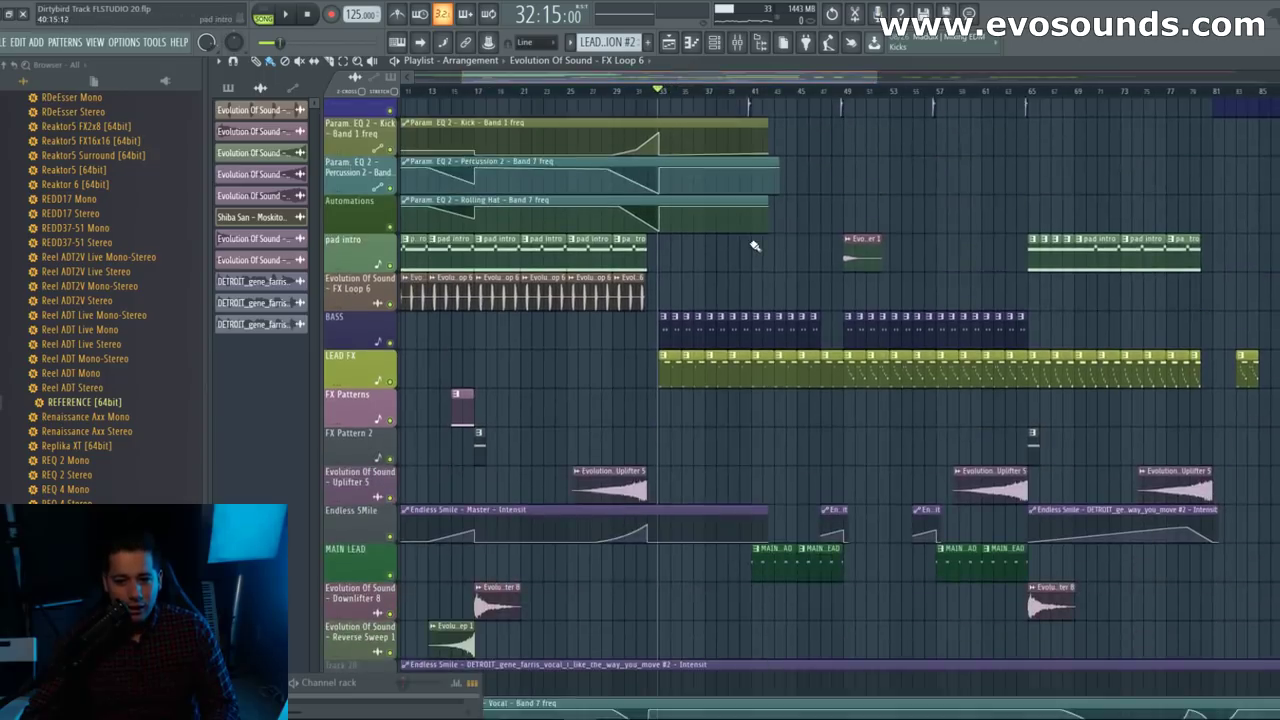
{"action": "scroll", "coordinate": [985, 325], "scroll_direction": "down", "scroll_amount": 2}
{"action": "scroll", "coordinate": [660, 88], "scroll_direction": "up", "scroll_amount": 2}
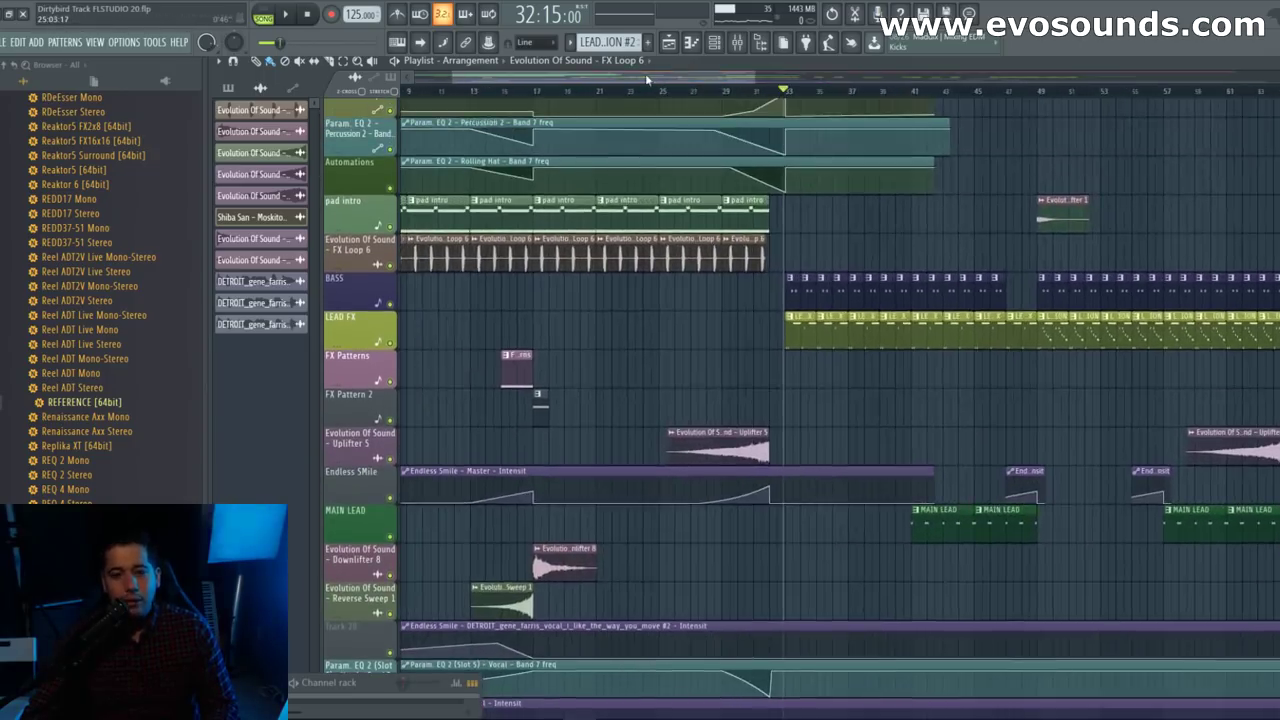
{"action": "scroll", "coordinate": [720, 90], "scroll_direction": "right", "scroll_amount": 5}
{"action": "scroll", "coordinate": [749, 206], "scroll_direction": "up", "scroll_amount": 4}
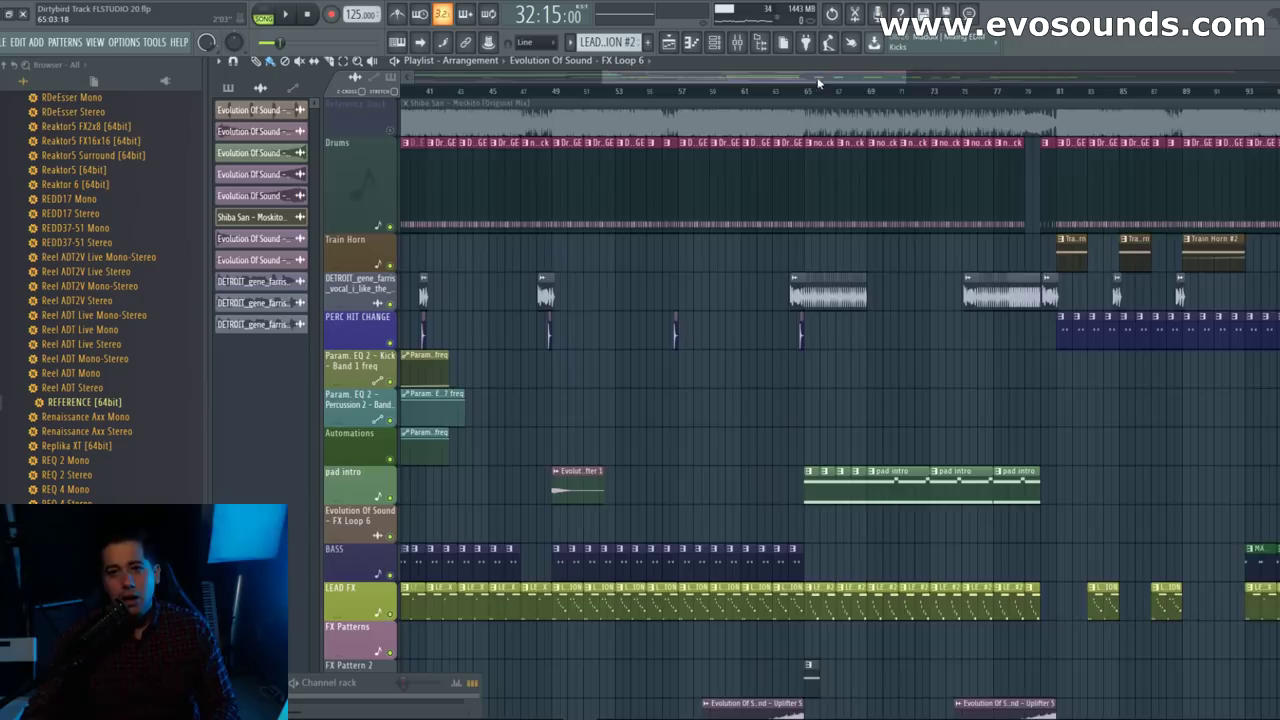
{"action": "left_click_drag", "start_coordinate": [814, 85], "coordinate": [785, 81]}
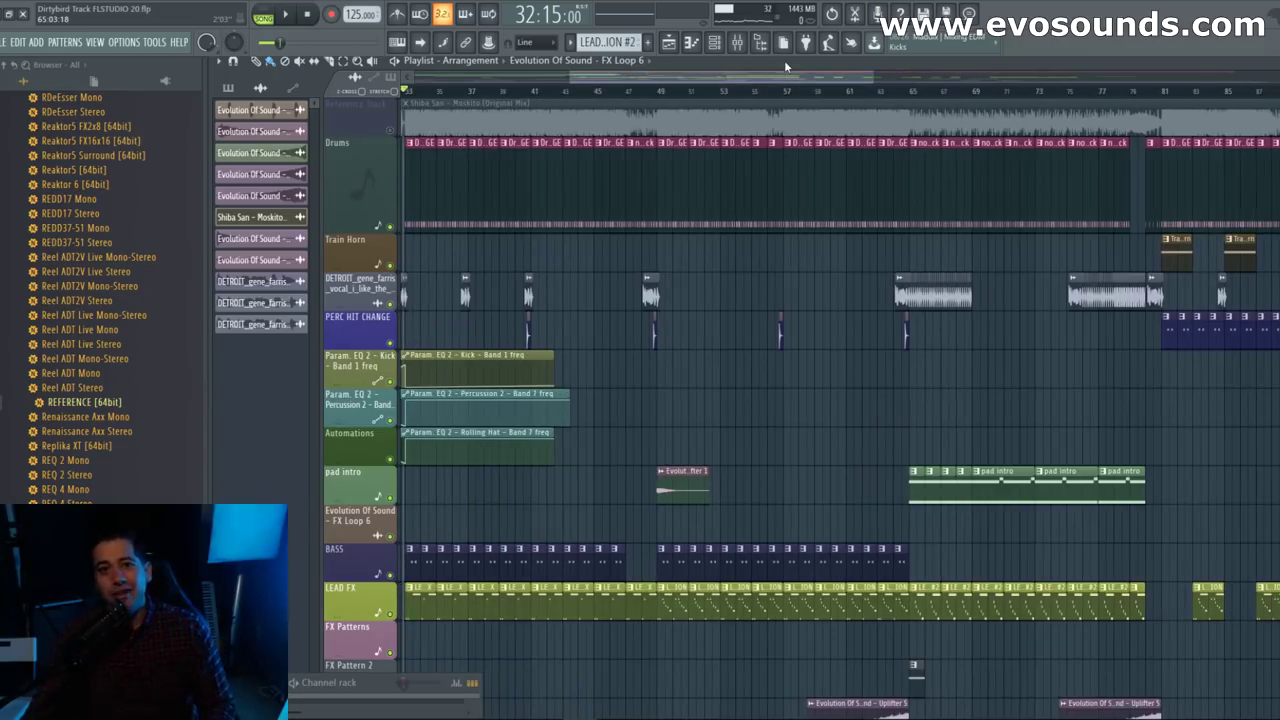
Step: Reopen the master track's REFERENCE plugin and examine the Shiba San track's waveform and loudness
{"action": "left_click", "coordinate": [740, 46]}
{"action": "left_click_drag", "start_coordinate": [1109, 418], "coordinate": [678, 310]}
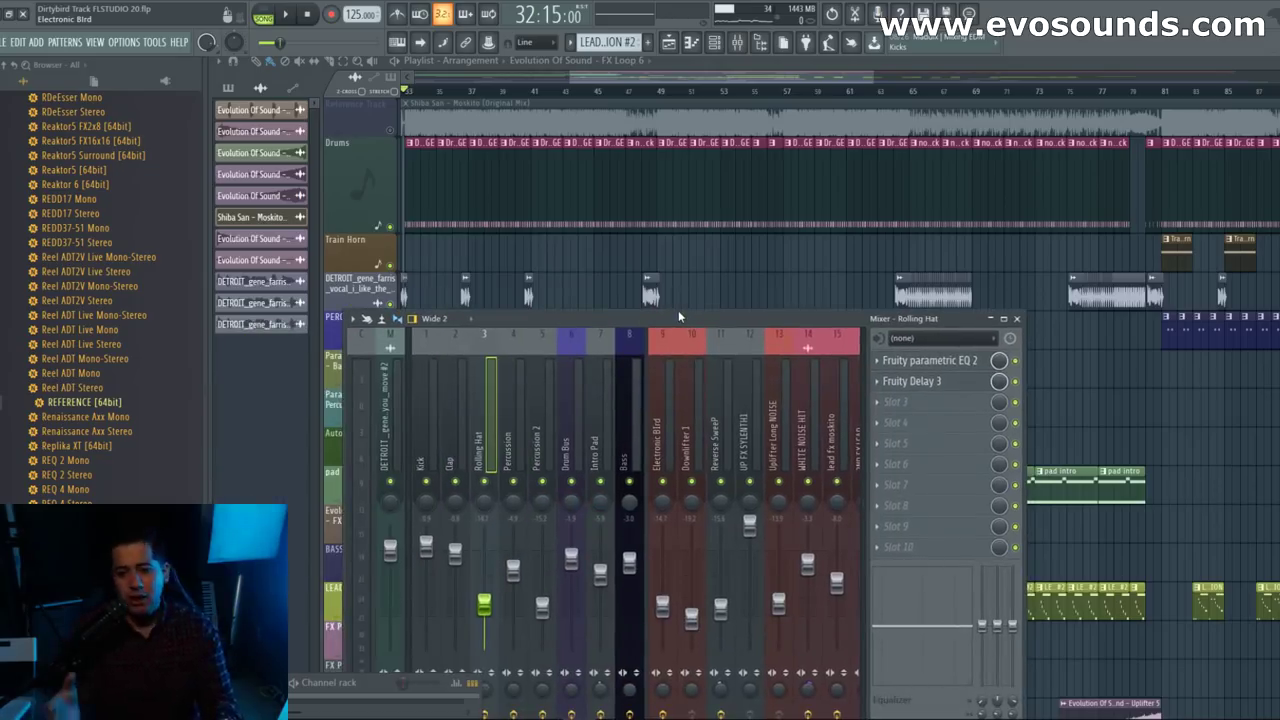
{"action": "left_click", "coordinate": [392, 406]}
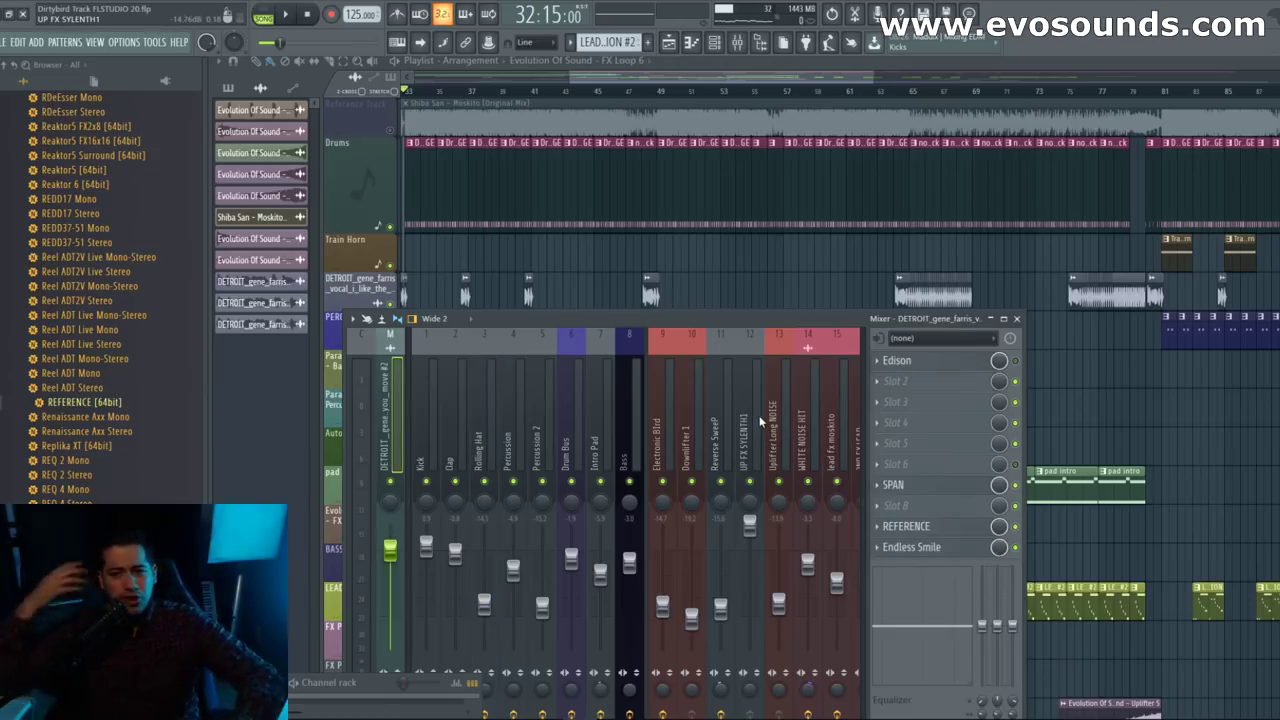
{"action": "left_click", "coordinate": [906, 526]}
{"action": "left_click_drag", "start_coordinate": [691, 318], "coordinate": [712, 250]}
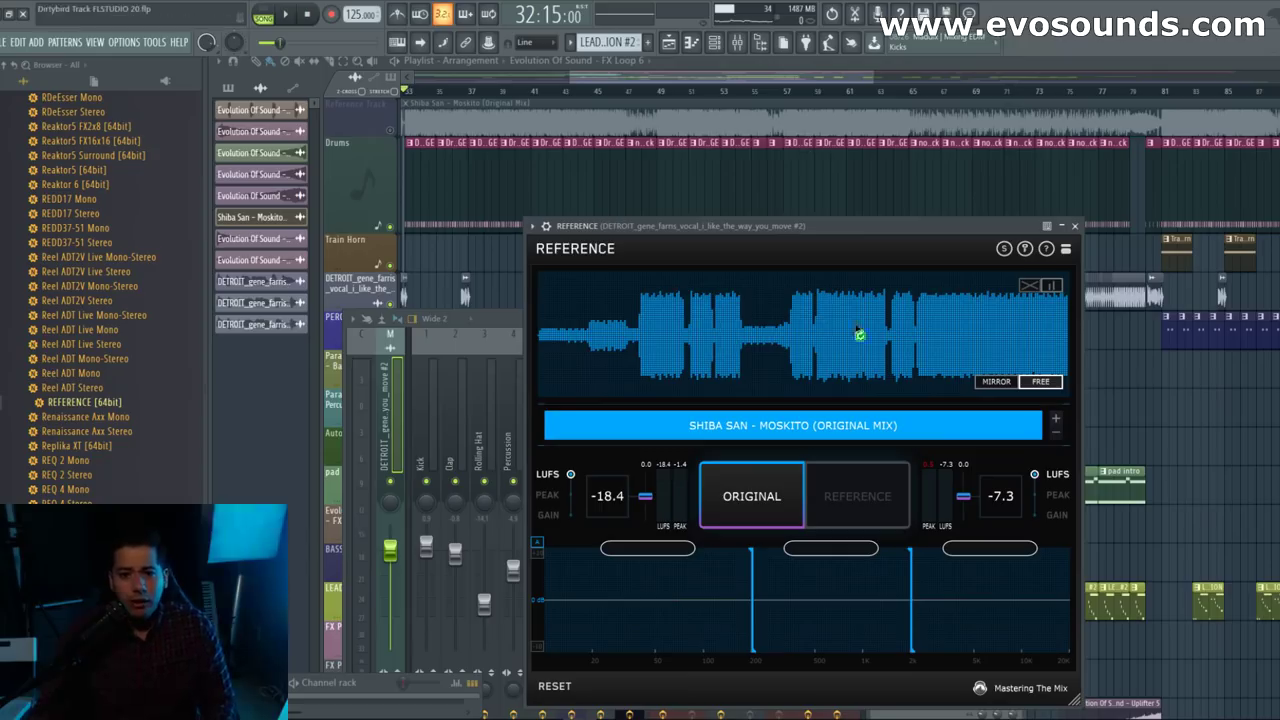
Step: Play the track briefly at bar 49 and at the second drop at bar 81 to find the loudest section
{"action": "left_click", "coordinate": [663, 97]}
{"action": "key", "text": "space"}
{"action": "key", "text": "space"}
{"action": "left_click_drag", "start_coordinate": [598, 80], "coordinate": [648, 74]}
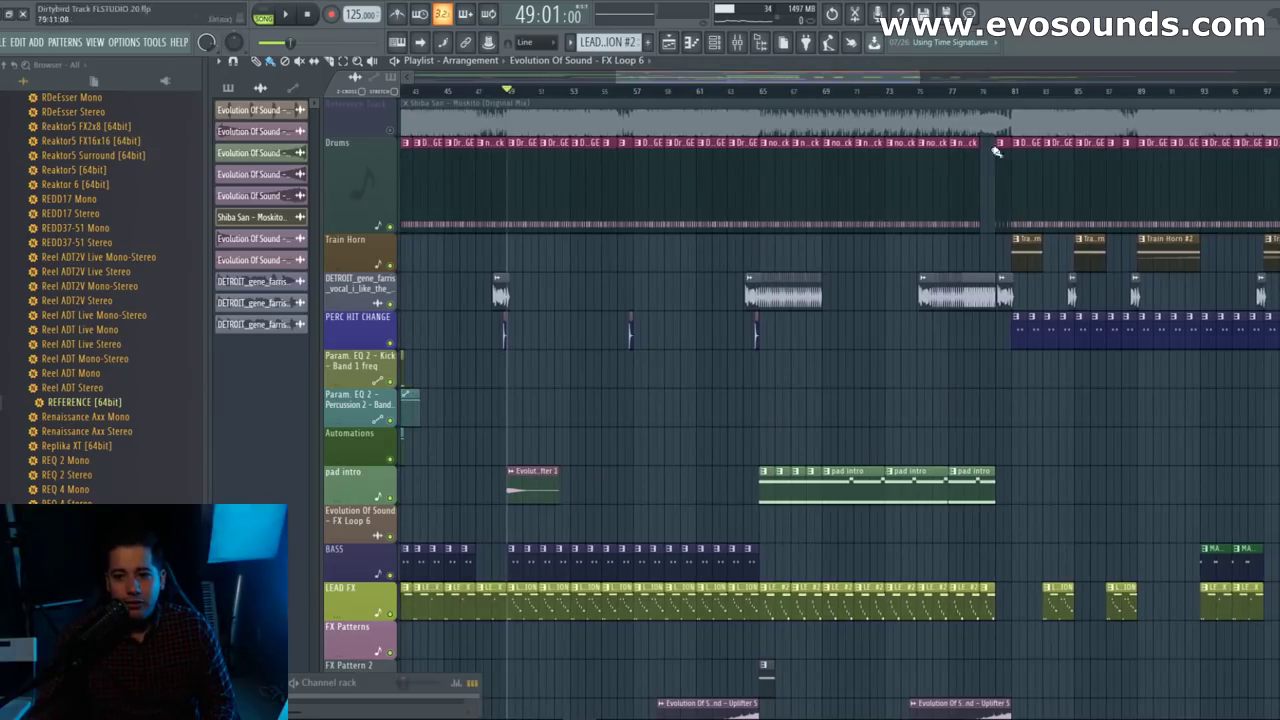
{"action": "left_click_drag", "start_coordinate": [808, 79], "coordinate": [880, 90]}
{"action": "left_click", "coordinate": [773, 93]}
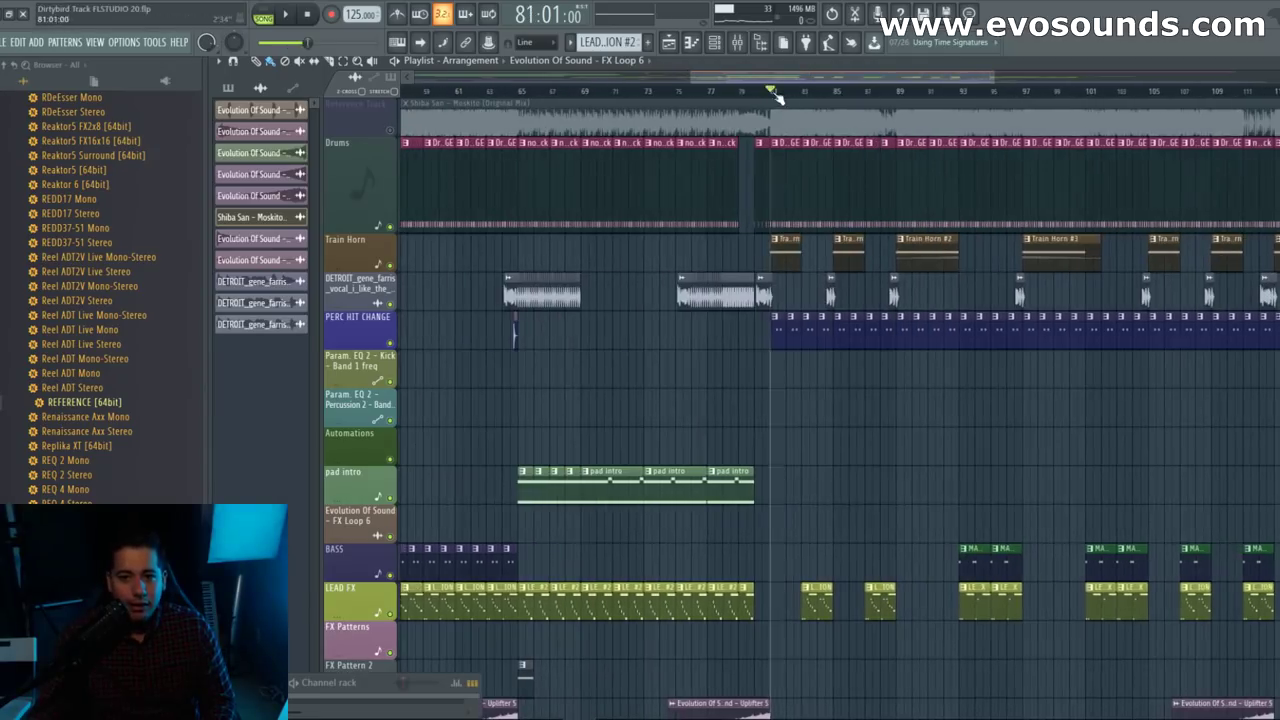
{"action": "key", "text": "space"}
{"action": "key", "text": "space"}
Step: Replace Edison in the master track's first effect slot with FabFilter Pro-C 2
{"action": "key", "text": "F9"}
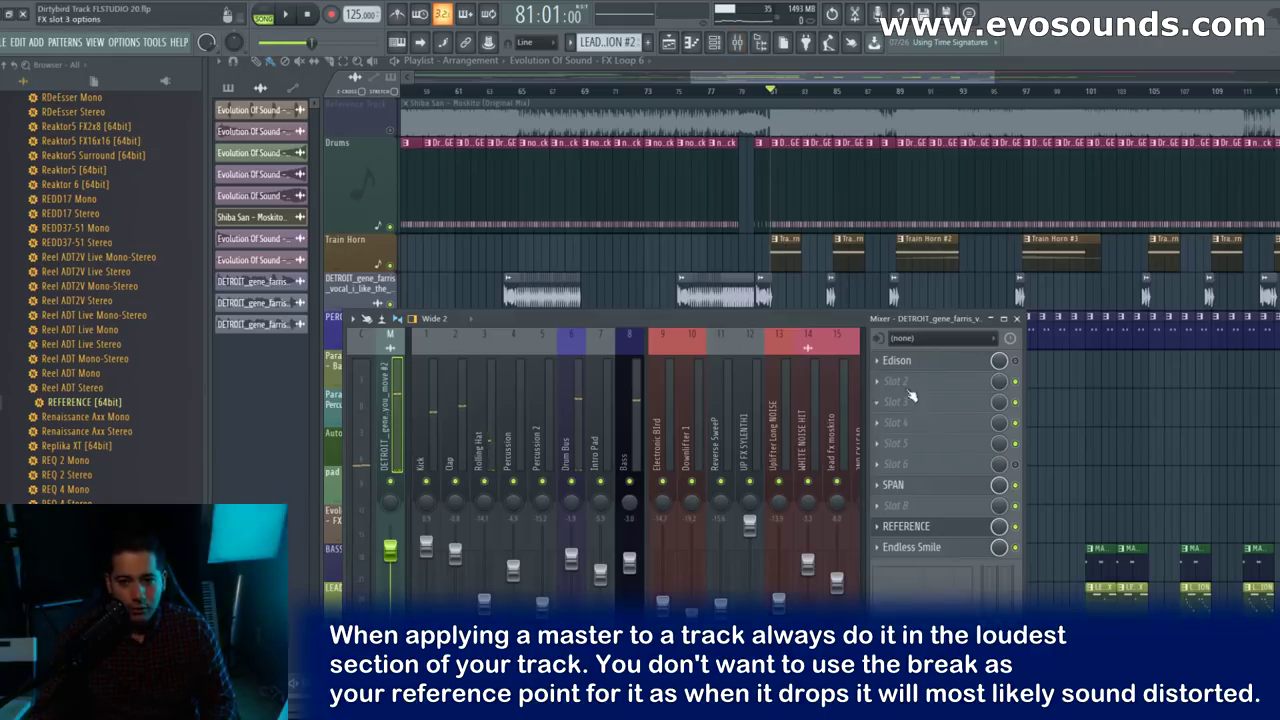
{"action": "left_click", "coordinate": [888, 365]}
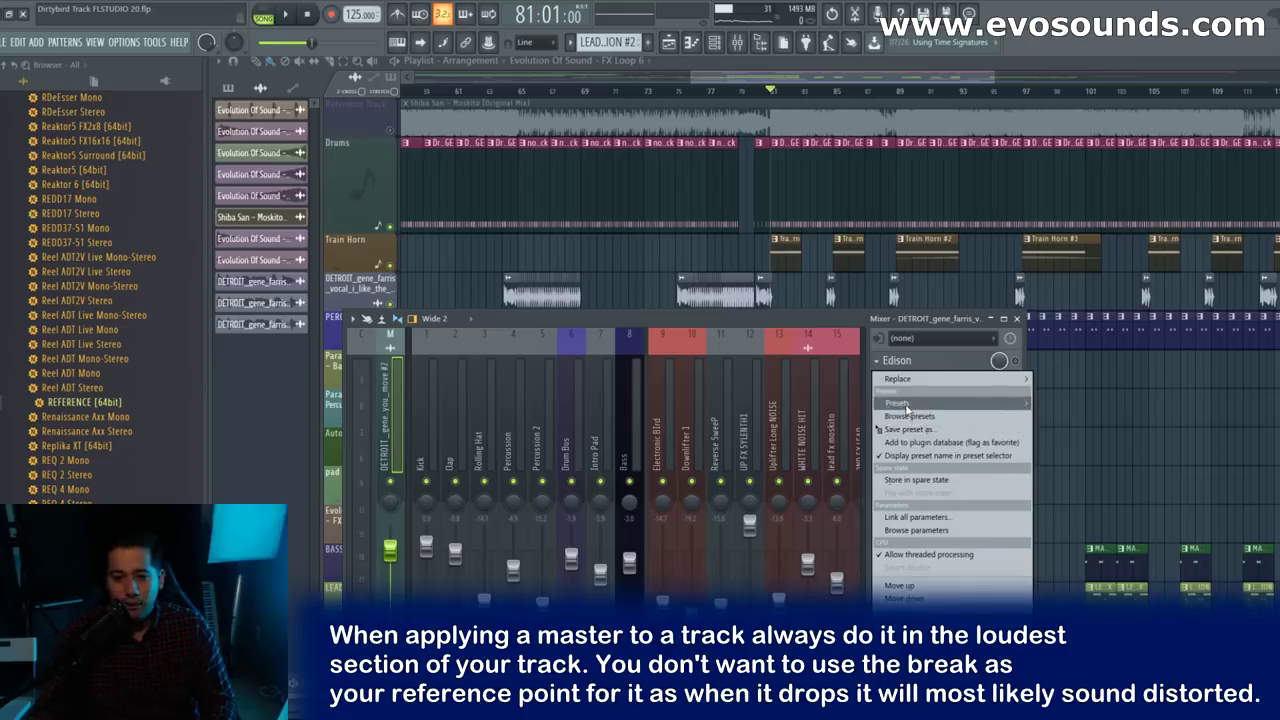
{"action": "mouse_move", "coordinate": [917, 382]}
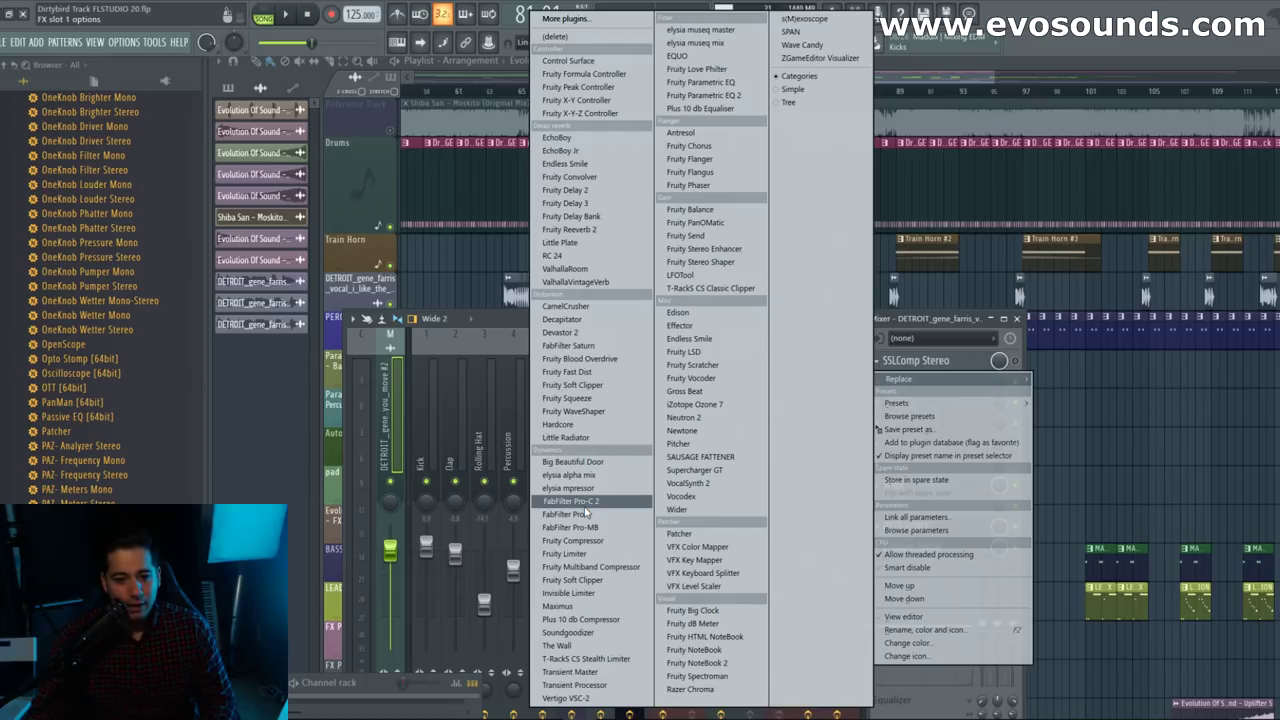
{"action": "left_click", "coordinate": [588, 502]}
Step: Set the Pro-C 2 threshold to 0.00 dB and start playback of the second drop at bar 81
{"action": "left_click_drag", "start_coordinate": [768, 204], "coordinate": [636, 172]}
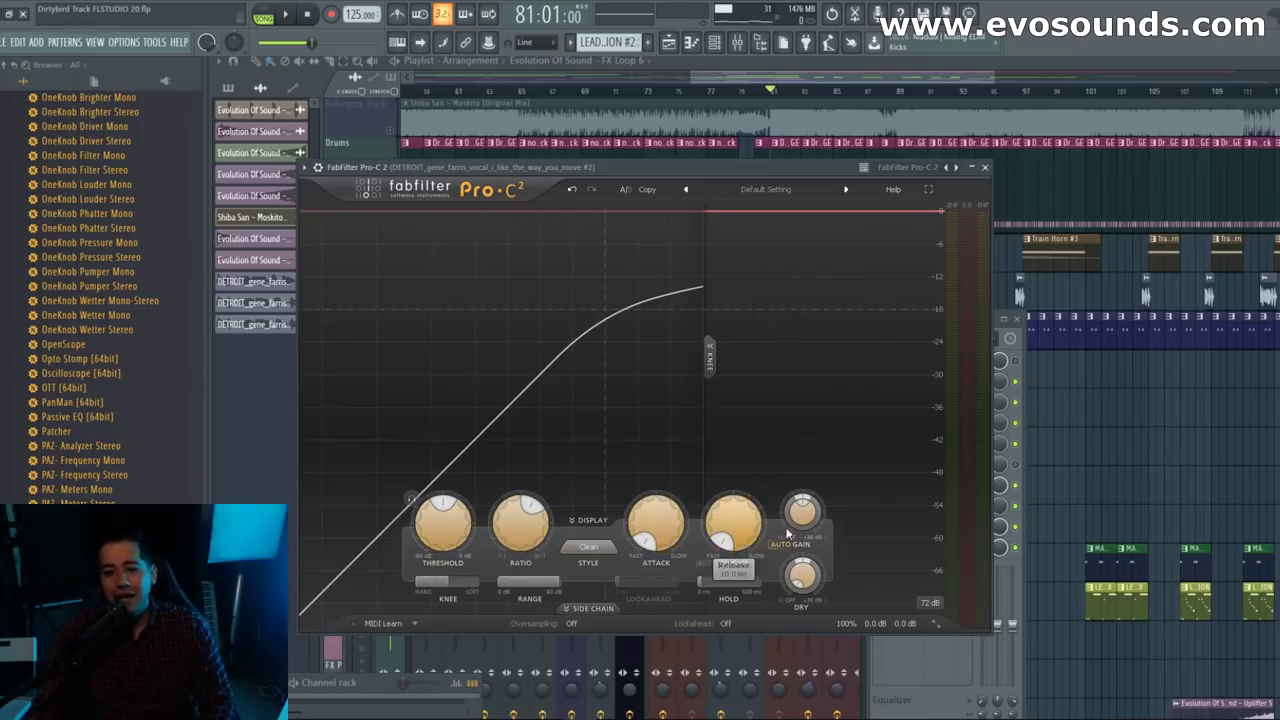
{"action": "left_click_drag", "start_coordinate": [455, 510], "coordinate": [733, 322]}
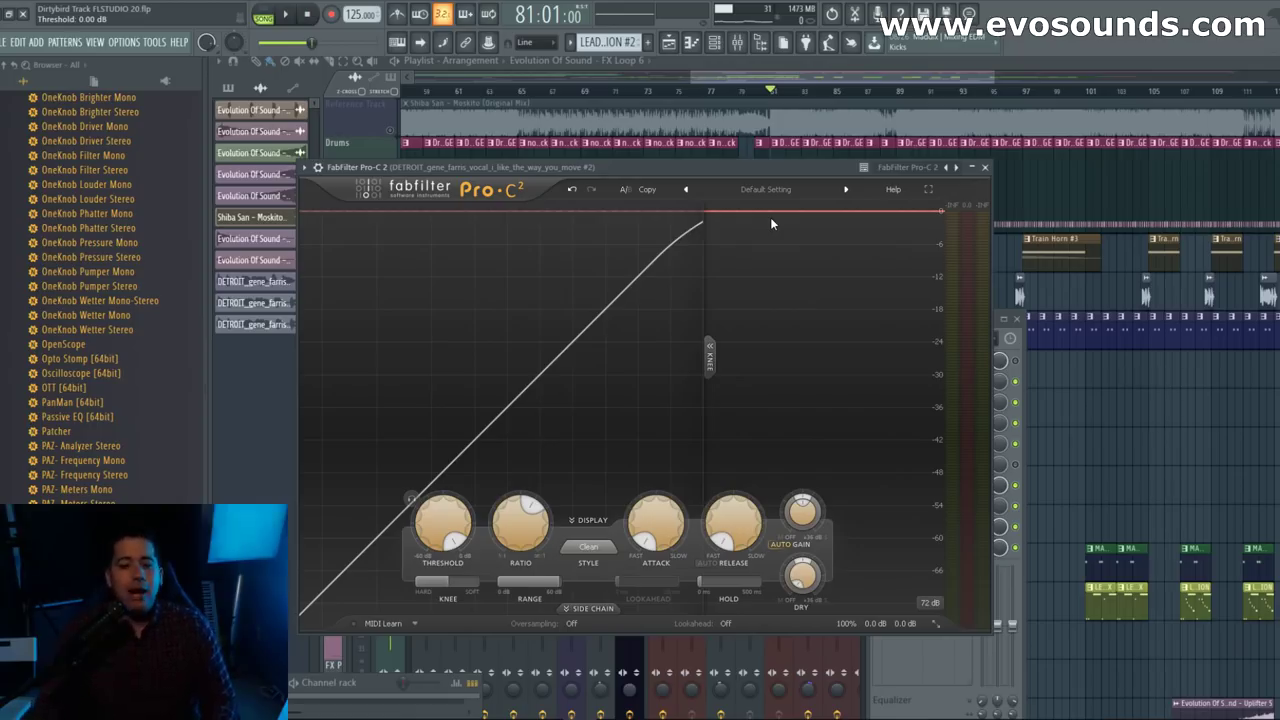
{"action": "key", "text": "space"}
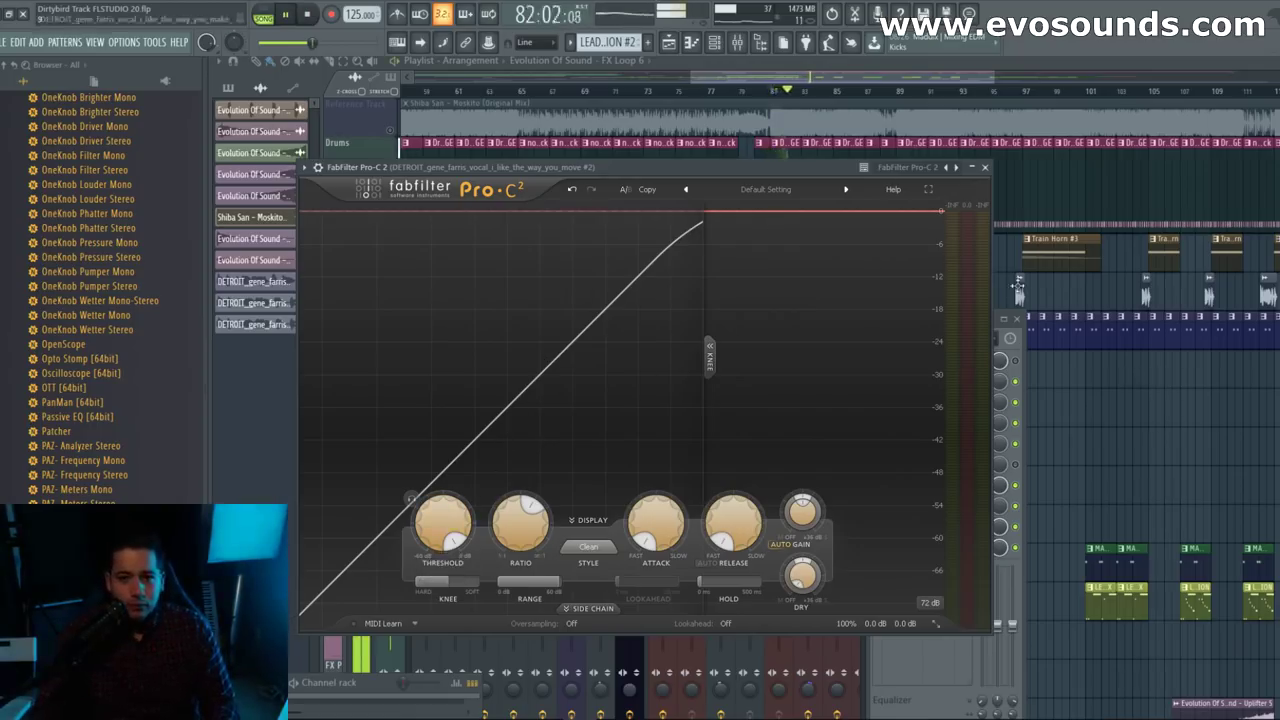
Step: Lower the Pro-C 2 threshold to -4.98 dB and set the compression style to Classic while the second drop plays
{"action": "left_click", "coordinate": [1016, 362]}
{"action": "left_click", "coordinate": [649, 168]}
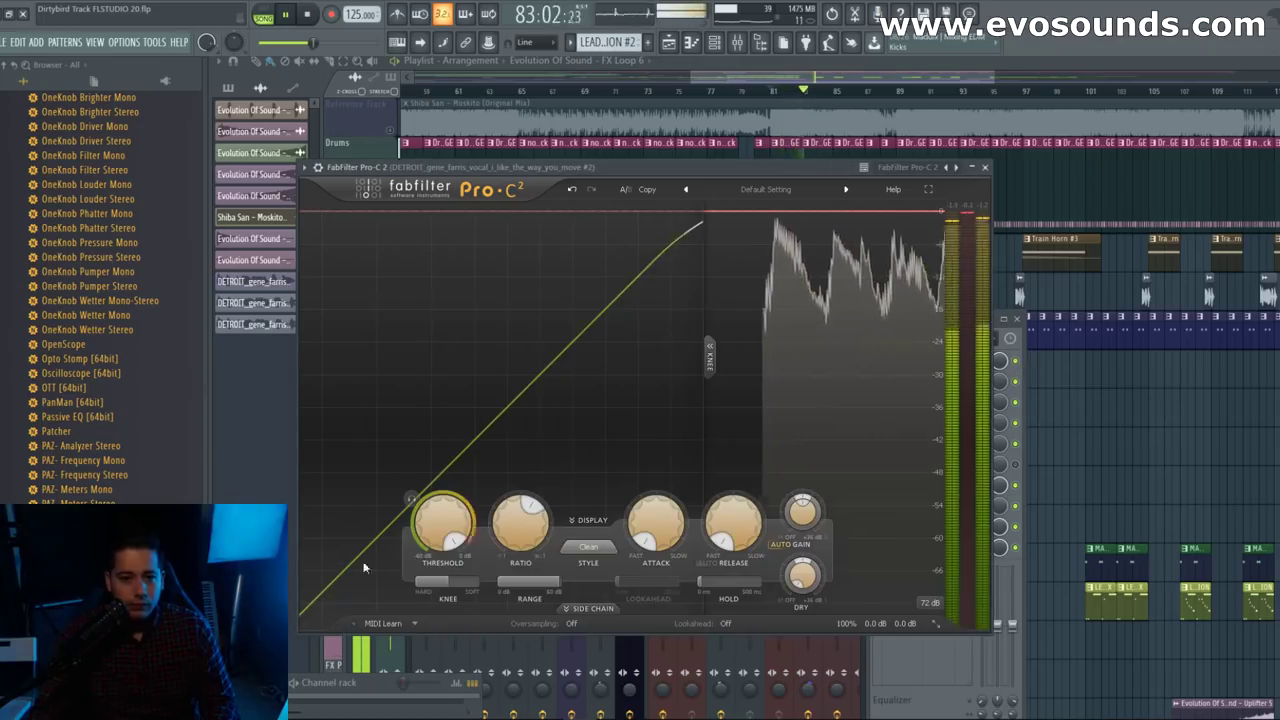
{"action": "mouse_move", "coordinate": [436, 537]}
{"action": "left_mouse_down"}
{"action": "mouse_move", "coordinate": [423, 612]}
{"action": "mouse_move", "coordinate": [449, 528]}
{"action": "left_mouse_up"}
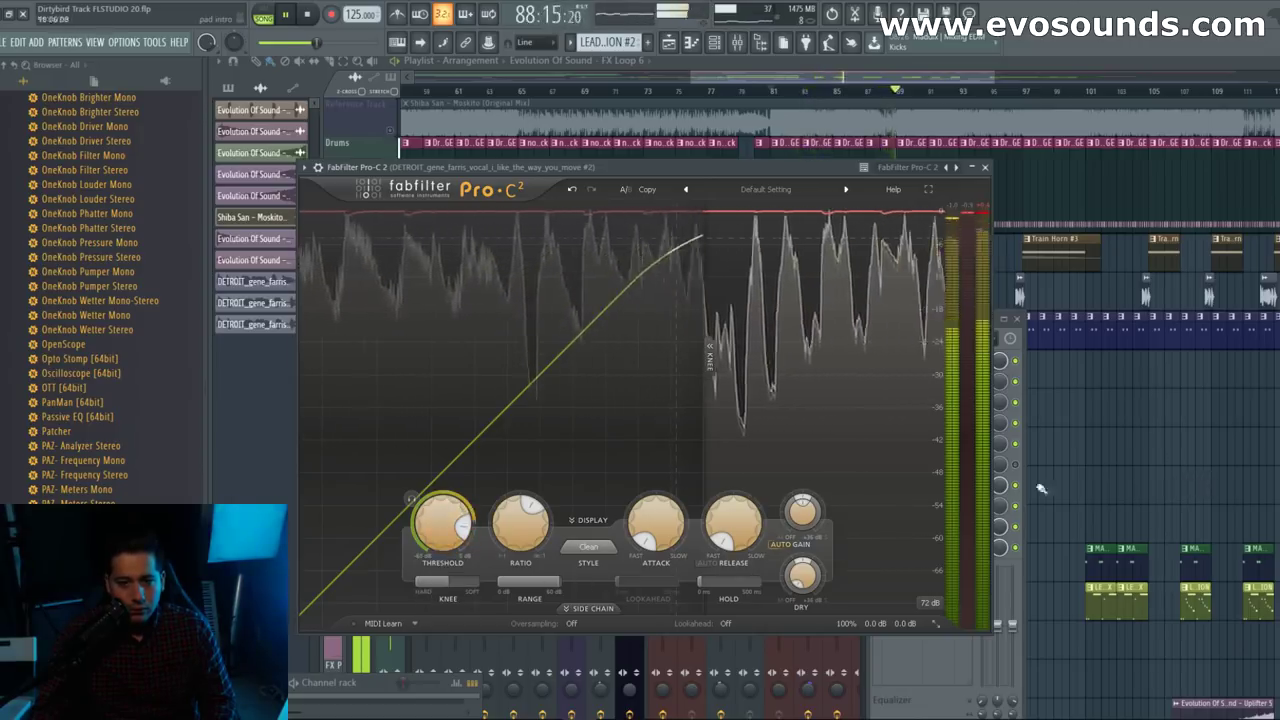
{"action": "left_click", "coordinate": [588, 547]}
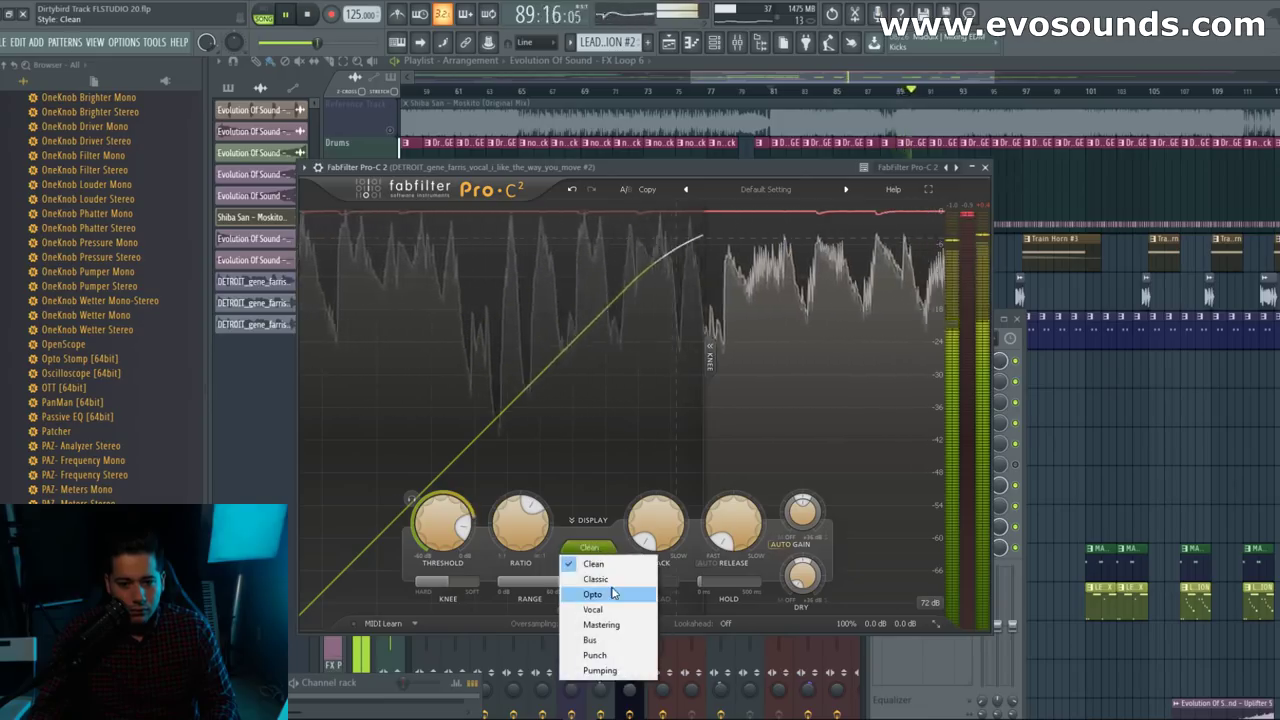
{"action": "left_click", "coordinate": [596, 579]}
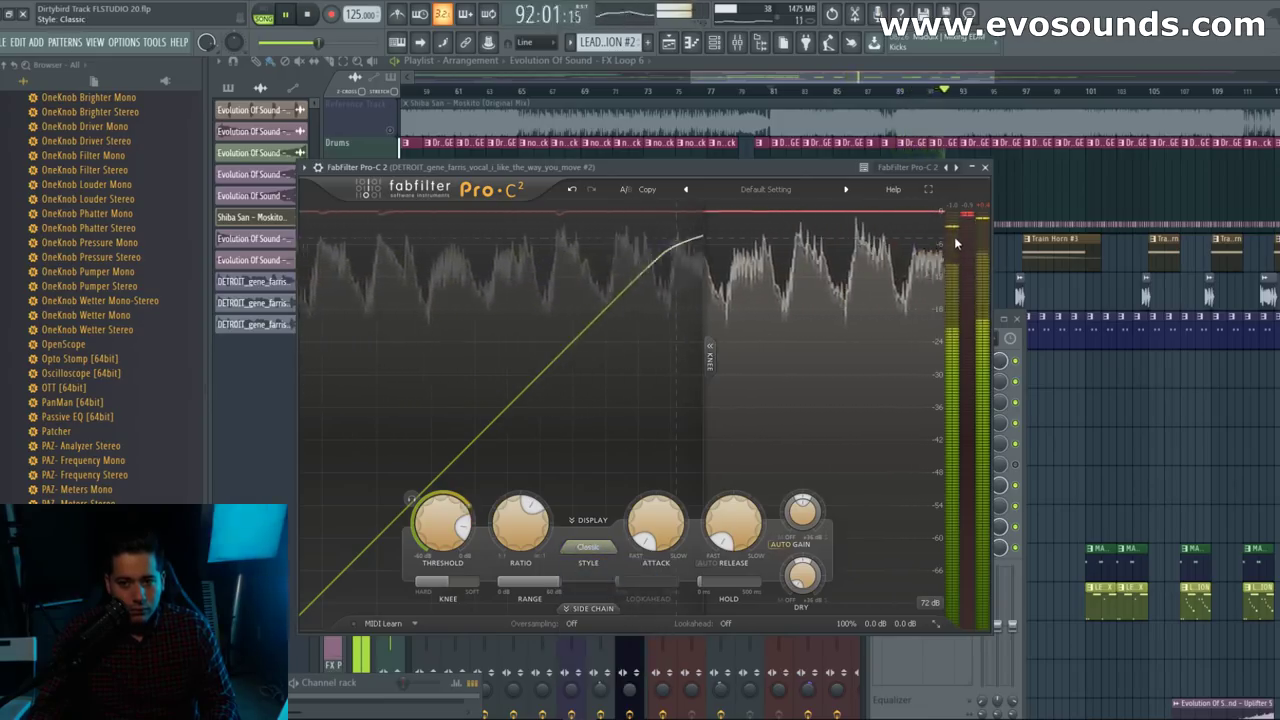
{"action": "mouse_move", "coordinate": [463, 527]}
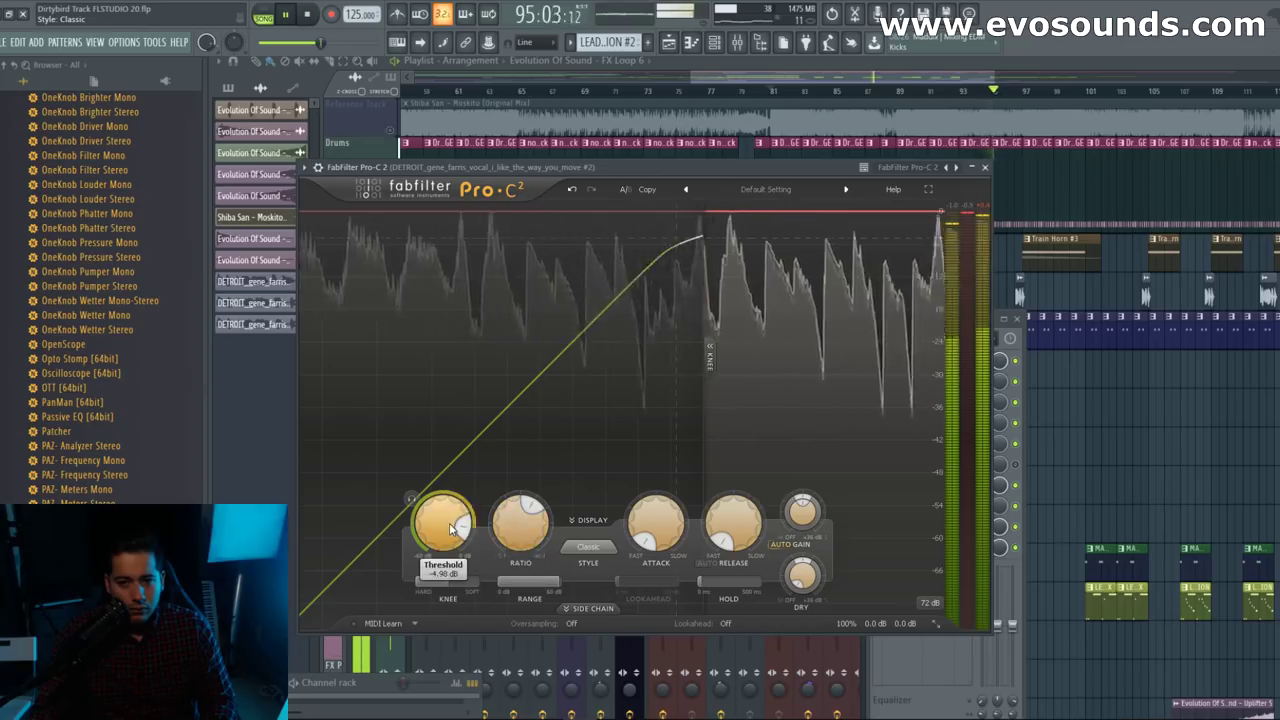
{"action": "key", "text": "space"}
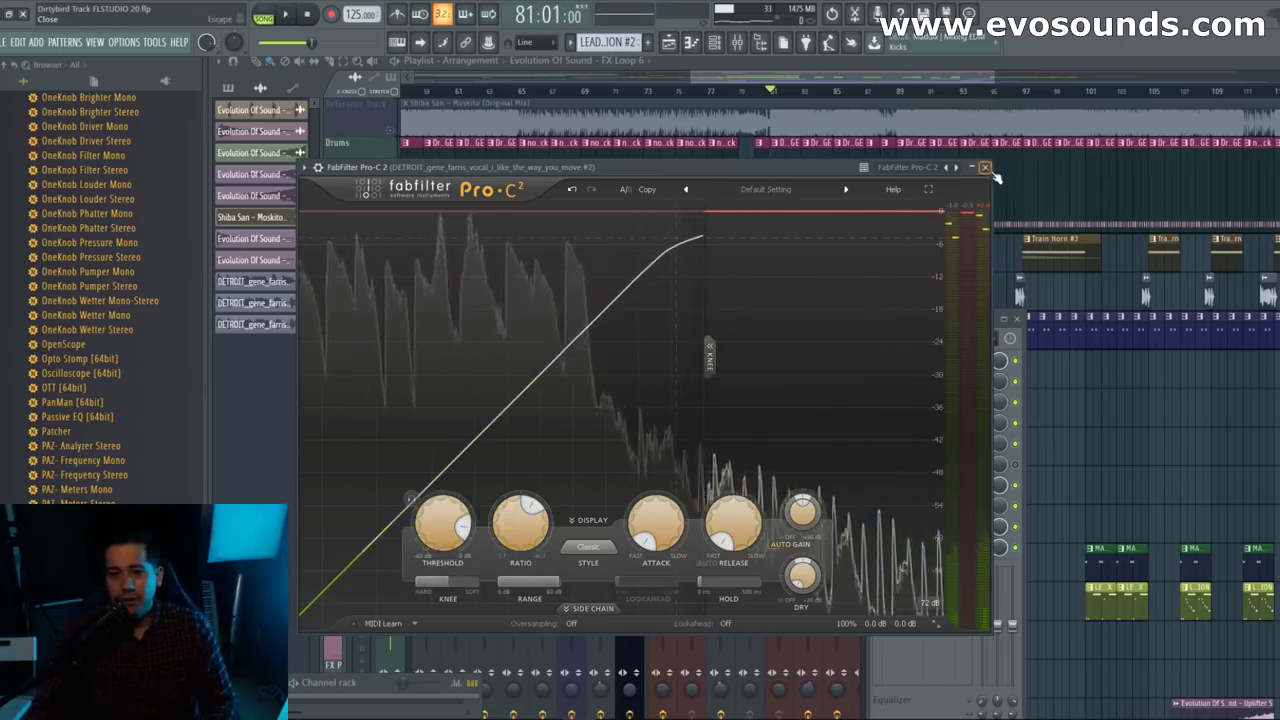
{"action": "key", "text": "Escape"}
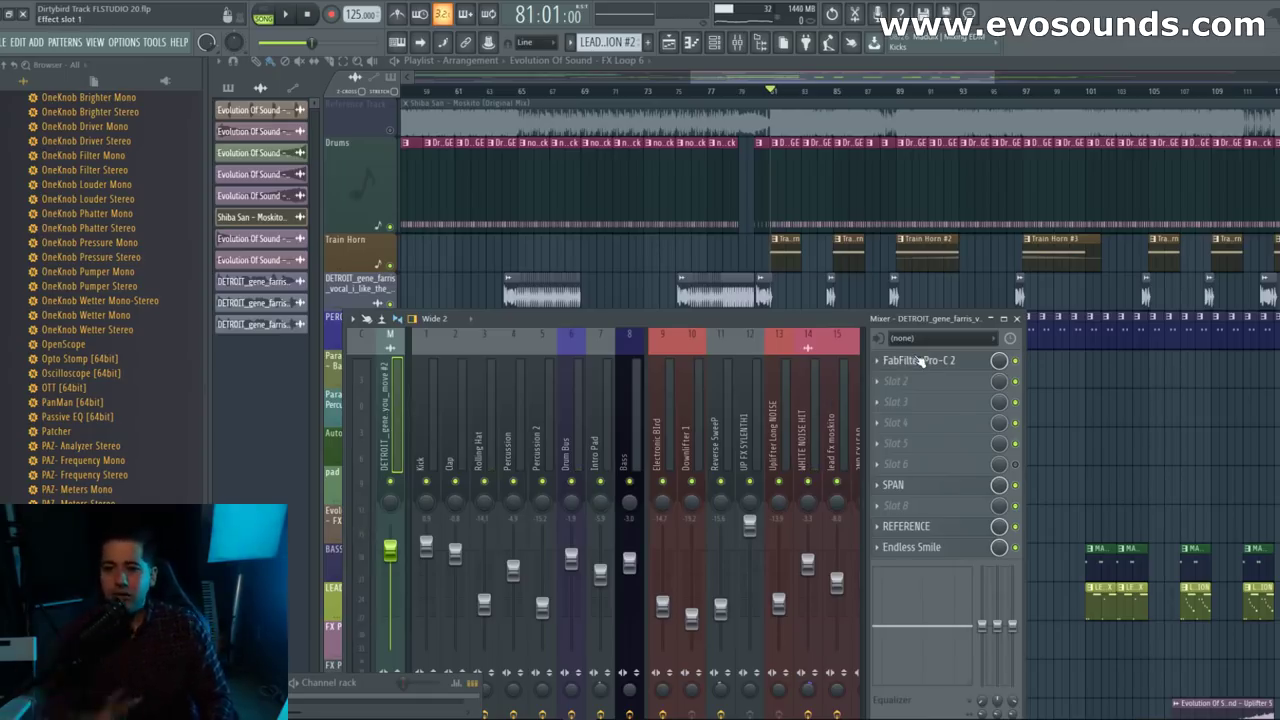
Step: Load Fruity Parametric EQ 2 into the master track's second effect slot, after Pro-C 2
{"action": "key", "text": "space"}
{"action": "key", "text": "space"}
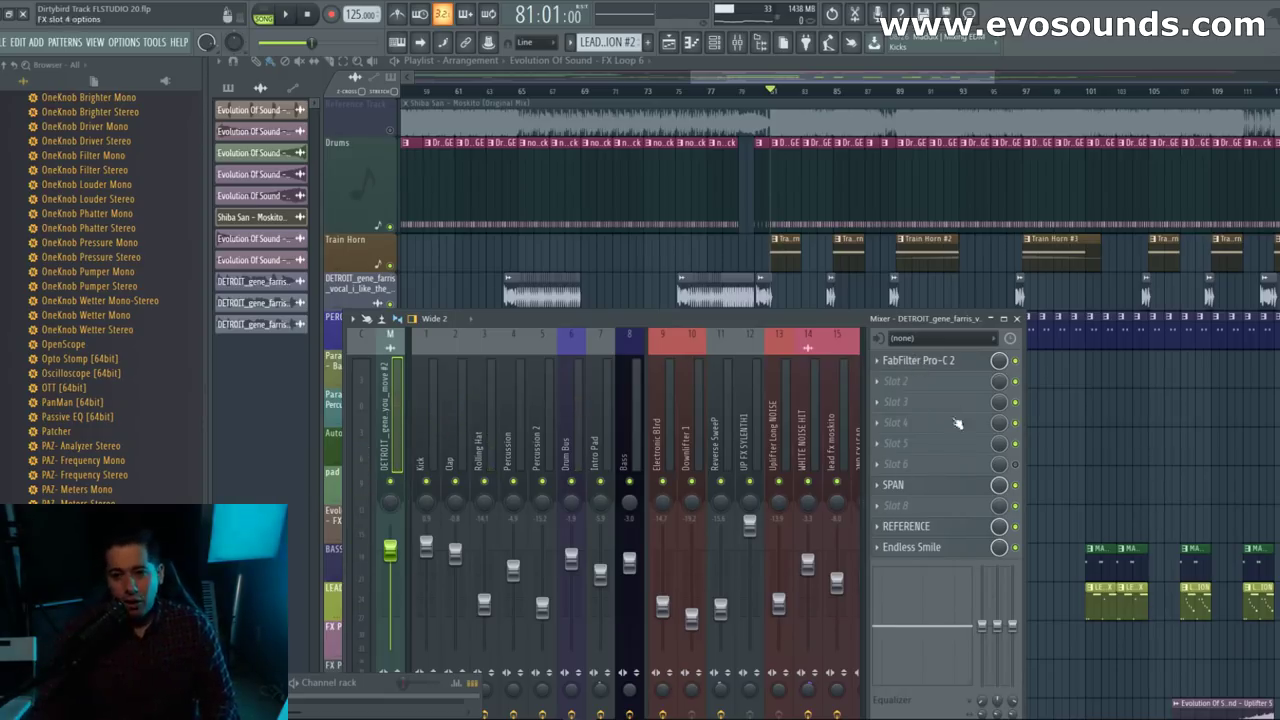
{"action": "left_click", "coordinate": [885, 383]}
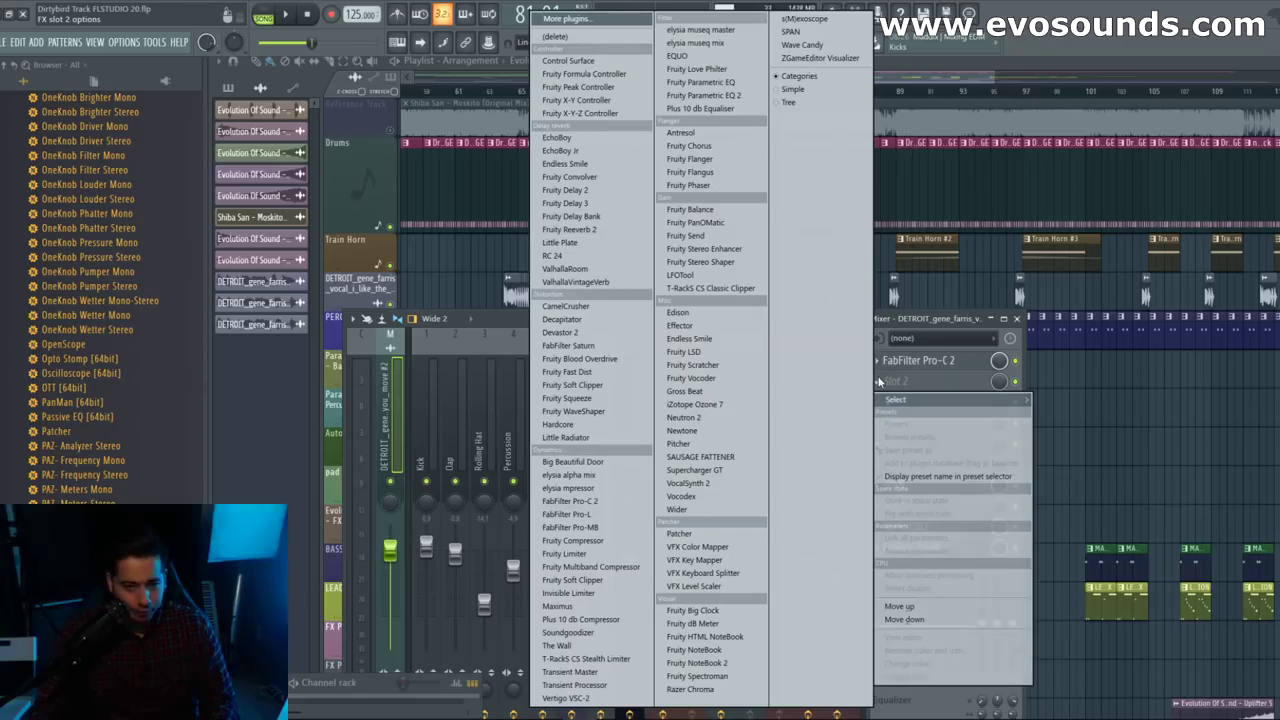
{"action": "left_click", "coordinate": [705, 95]}
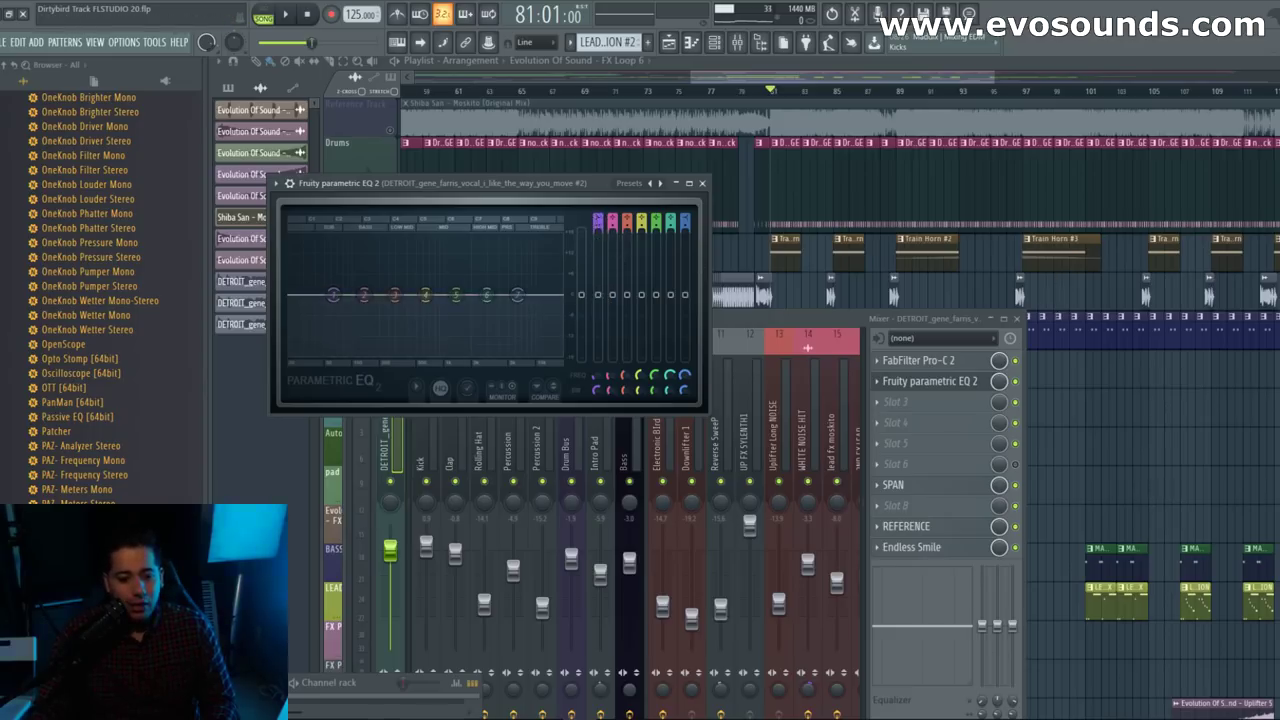
Step: Switch to the browser and examine the musical note frequency table from C0 through the bass notes around A1
{"action": "key", "text": "alt+Tab"}
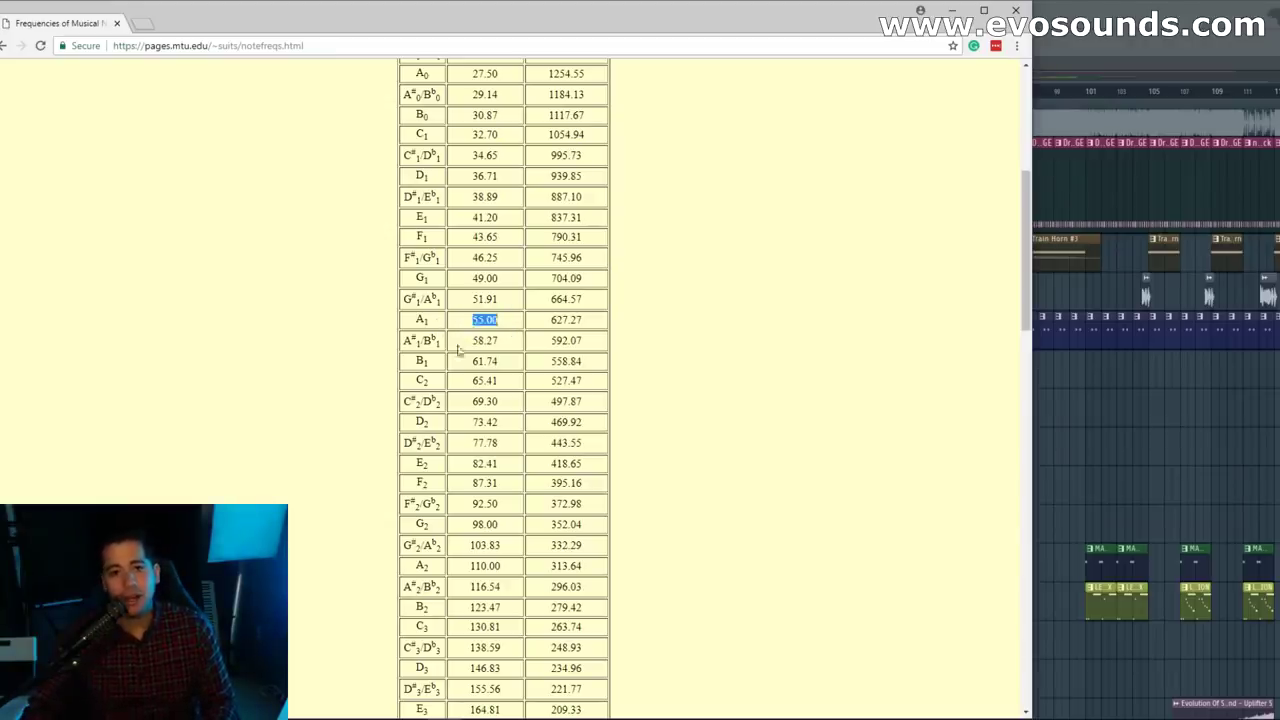
{"action": "scroll", "coordinate": [458, 348], "scroll_direction": "up", "scroll_amount": 3}
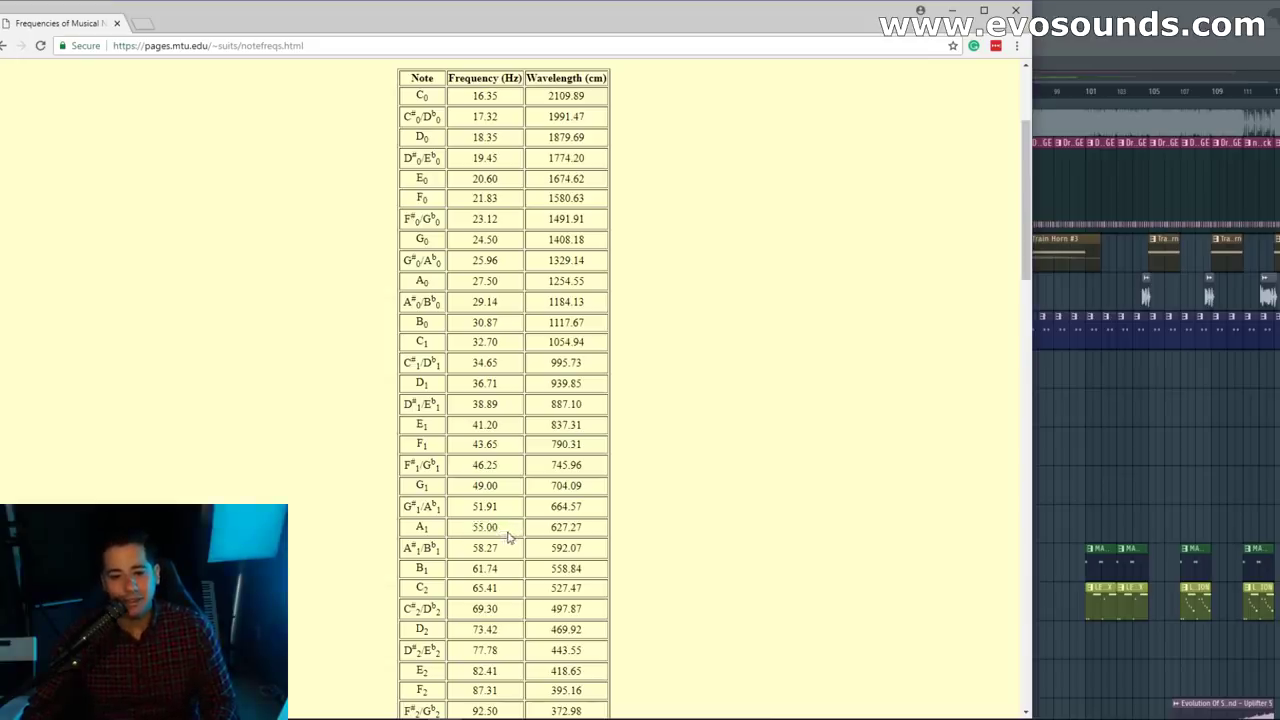
Step: Switch to FL Studio, open Fruity parametric EQ 2 on the master channel, and set band 1 to a high-pass at about 44 Hz
{"action": "left_click", "coordinate": [1093, 78]}
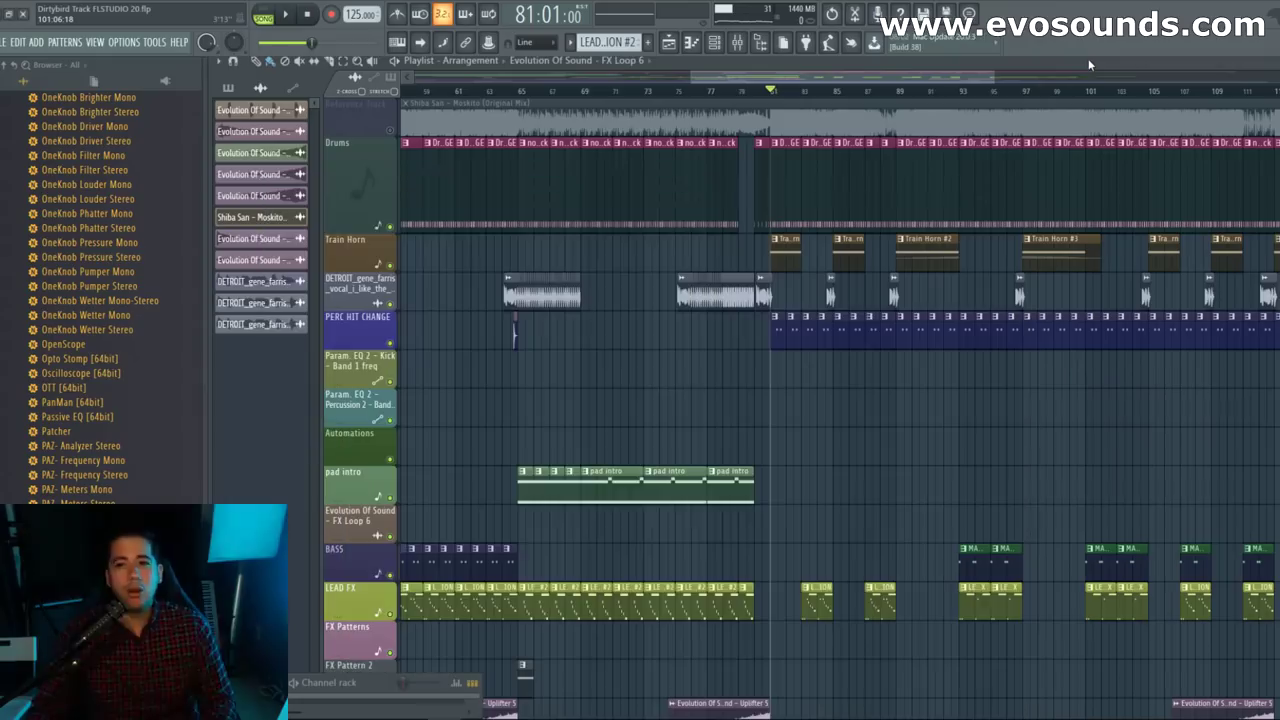
{"action": "scroll", "coordinate": [821, 270], "scroll_direction": "up", "scroll_amount": 3}
{"action": "left_click", "coordinate": [738, 43]}
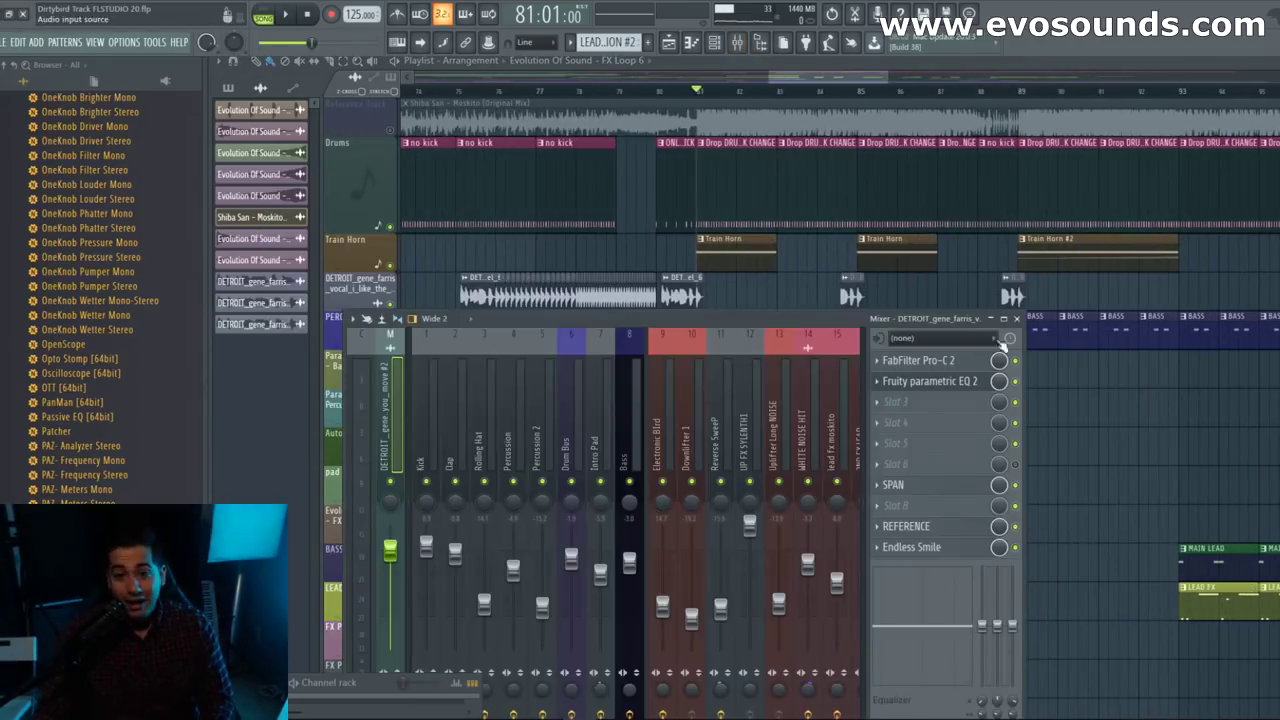
{"action": "left_click", "coordinate": [945, 386]}
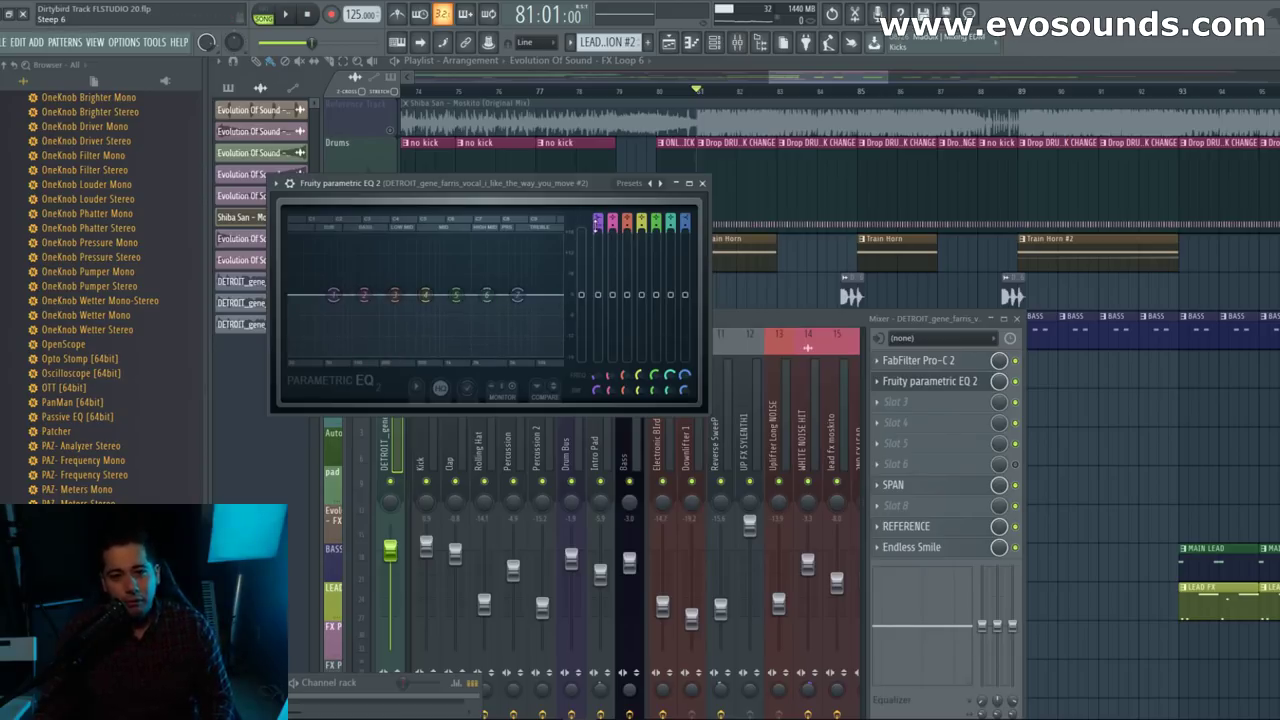
{"action": "left_click_drag", "start_coordinate": [598, 218], "coordinate": [596, 215]}
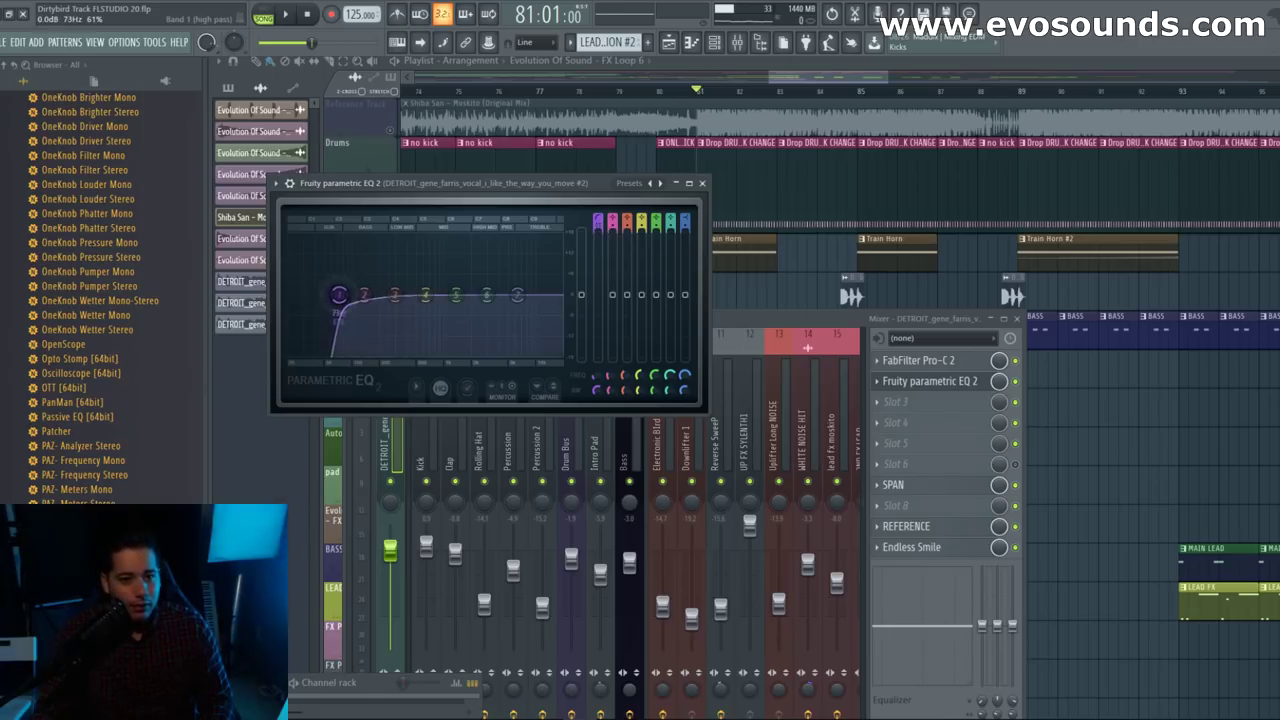
{"action": "left_click_drag", "start_coordinate": [336, 294], "coordinate": [325, 294]}
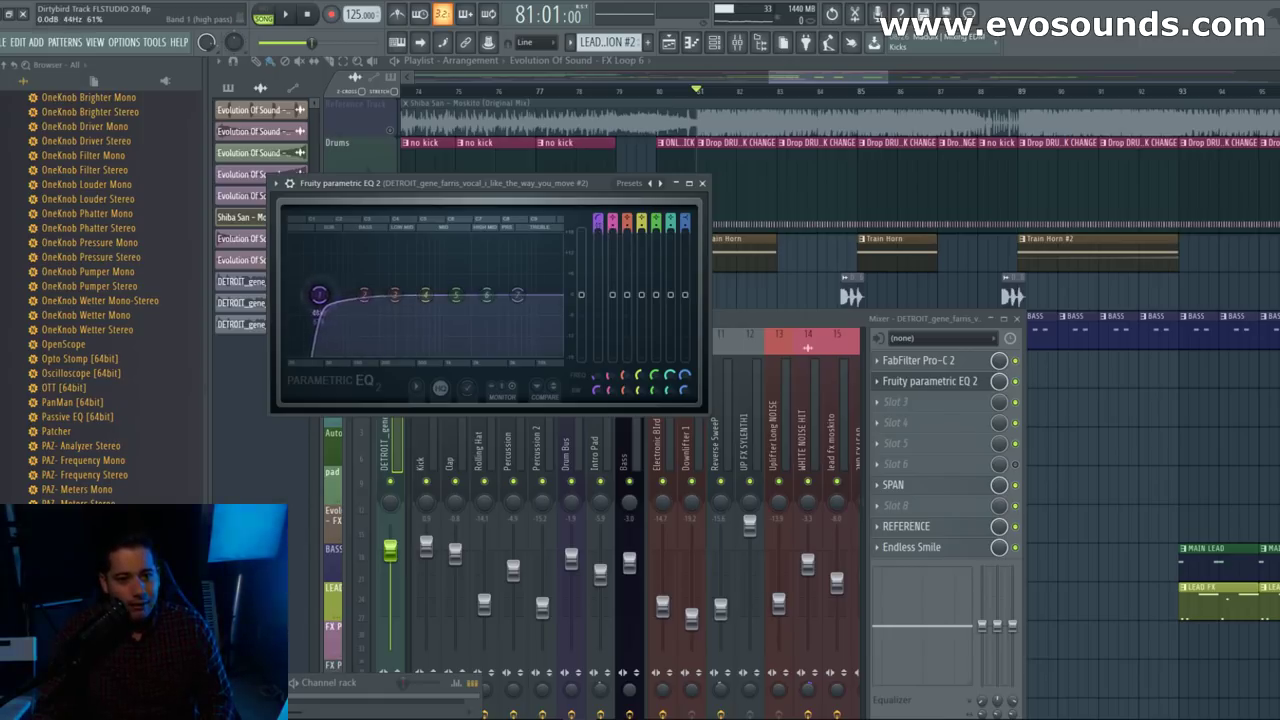
Step: Lower band 1's high-pass cutoff slightly during playback and give band 2 a small peaking boost above the cutoff
{"action": "key", "text": "space"}
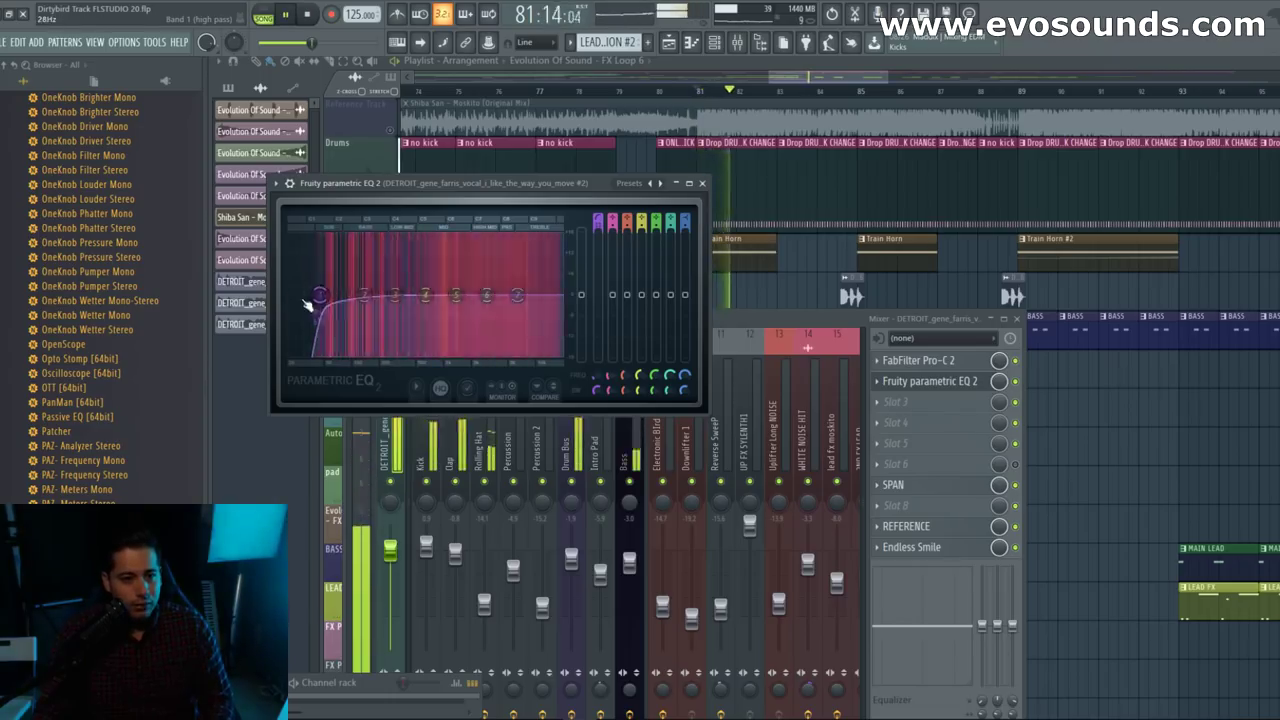
{"action": "left_click_drag", "start_coordinate": [320, 295], "coordinate": [313, 295]}
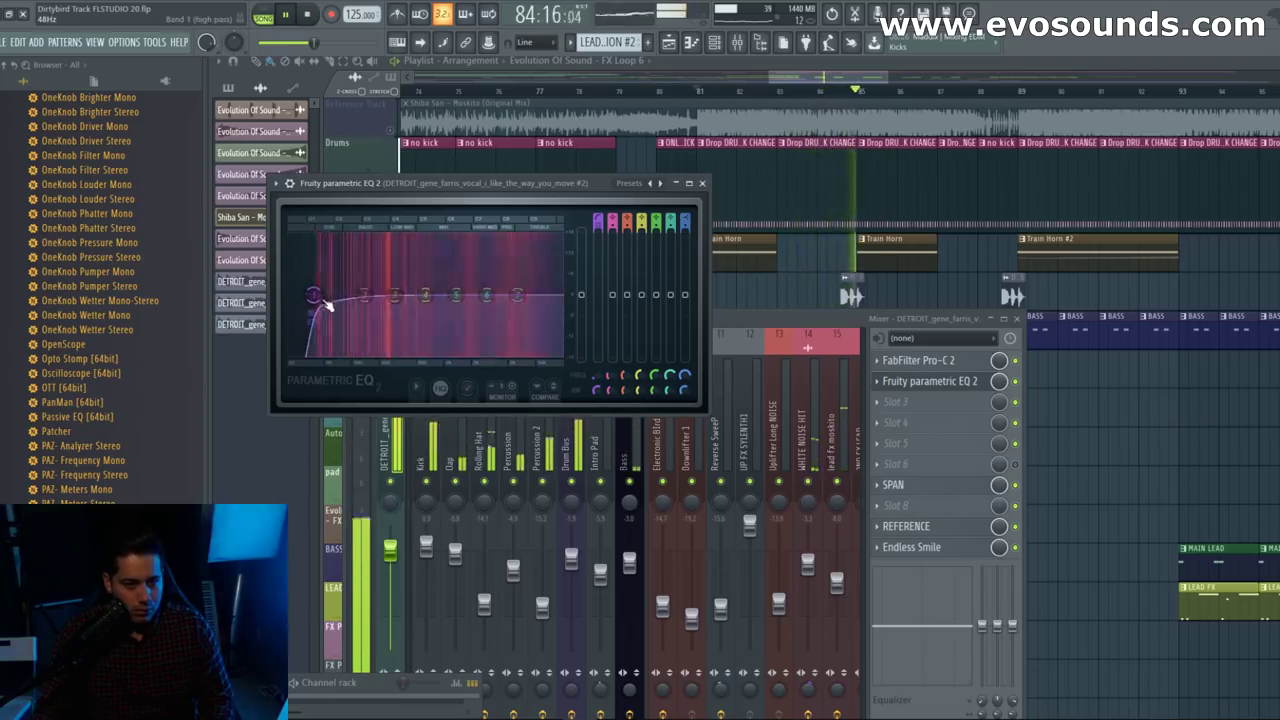
{"action": "key", "text": "space"}
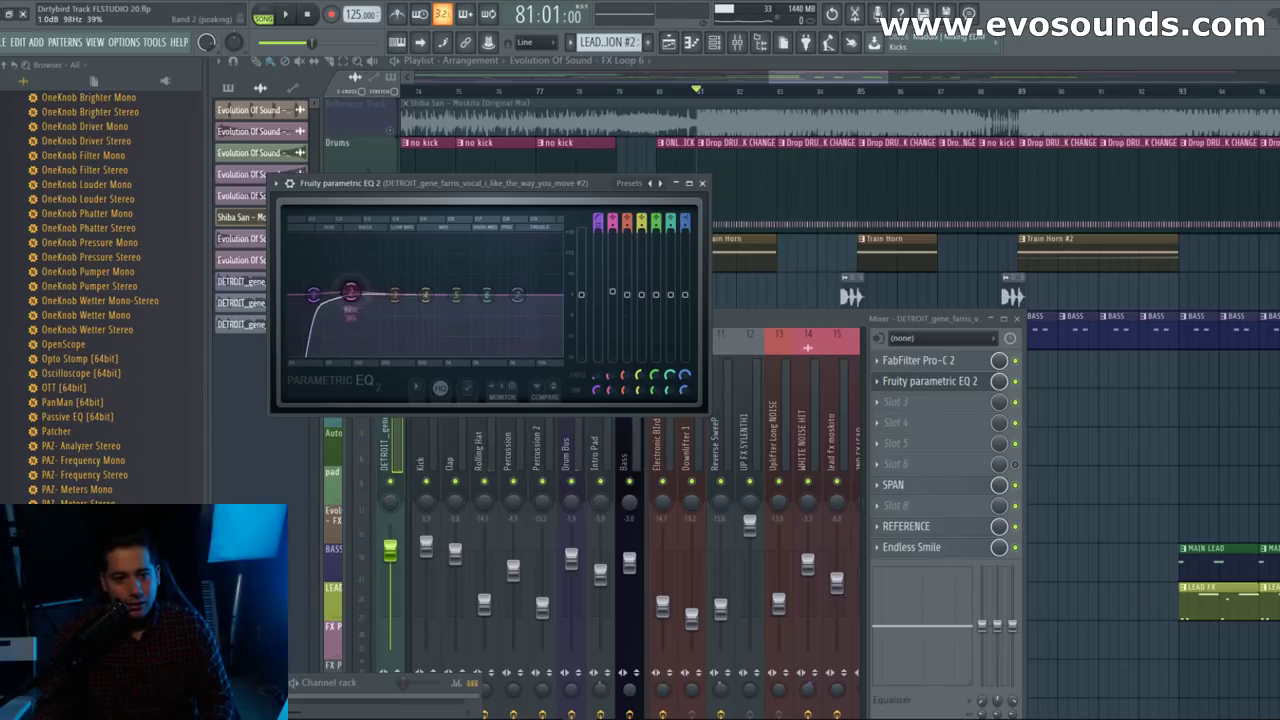
Step: Listen to the low-end EQ on the drop, playing from bars 81, 89 and 80
{"action": "key", "text": "space"}
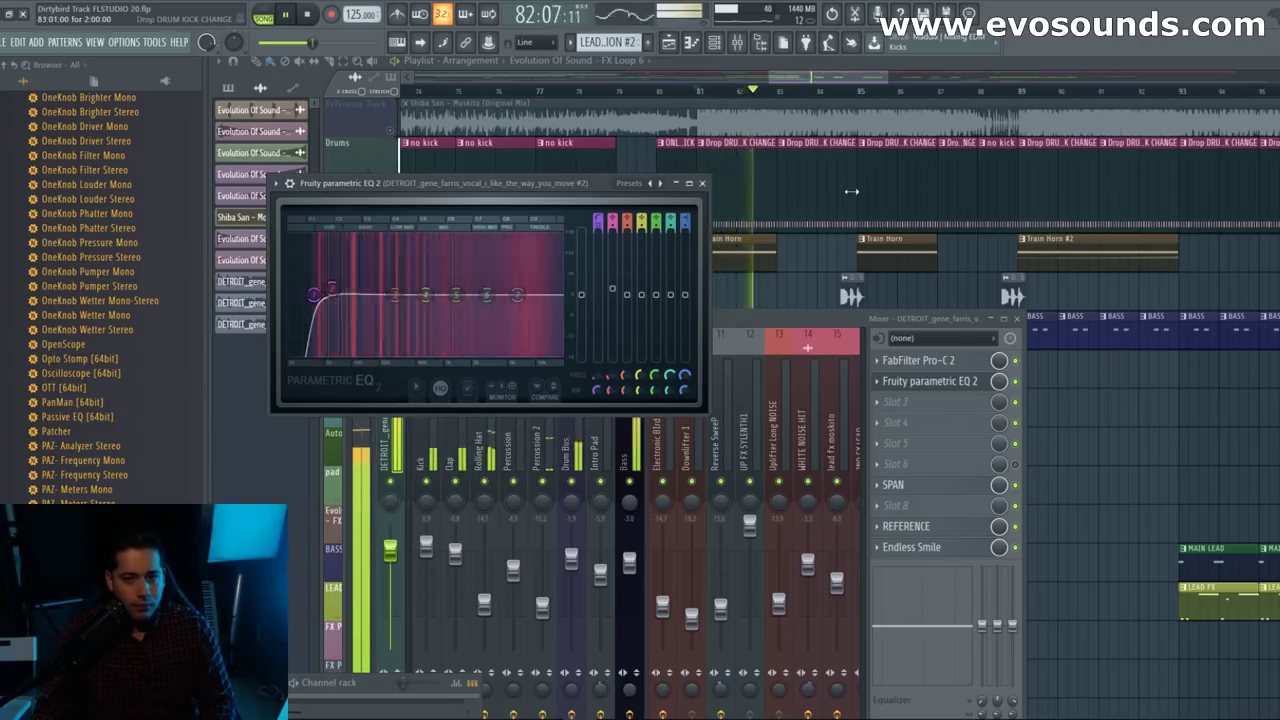
{"action": "key", "text": "space"}
{"action": "left_click", "coordinate": [1022, 91]}
{"action": "key", "text": "space"}
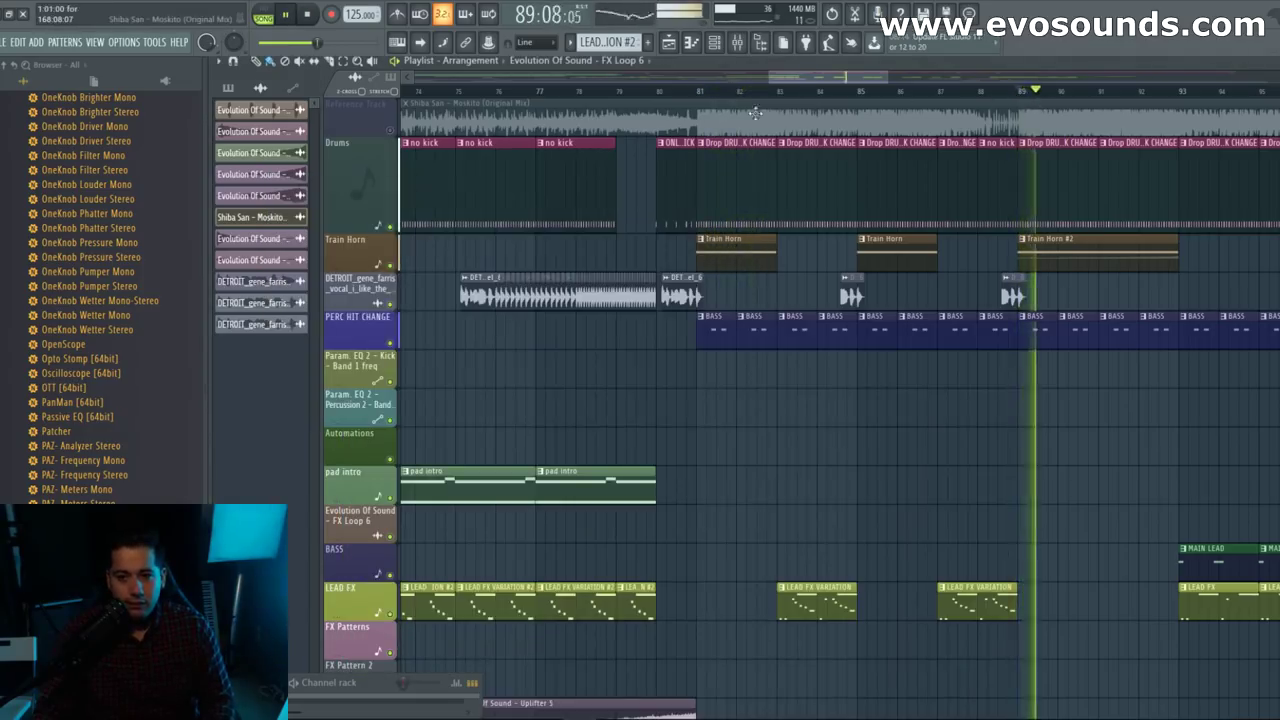
{"action": "left_click", "coordinate": [702, 91]}
{"action": "left_click", "coordinate": [658, 91]}
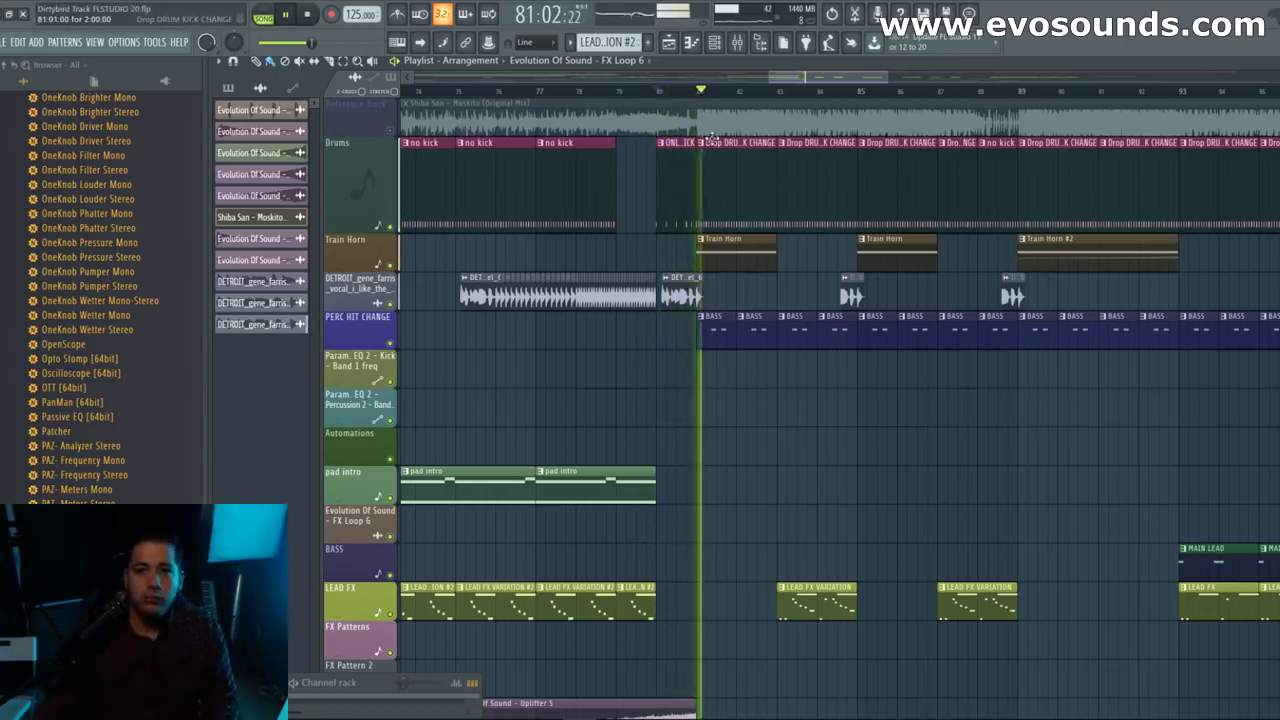
Step: Set band 7 of the master channel's Fruity parametric EQ 2 to a steep low-pass at about 18.6 kHz
{"action": "key", "text": "F9"}
{"action": "left_click_drag", "start_coordinate": [715, 318], "coordinate": [661, 149]}
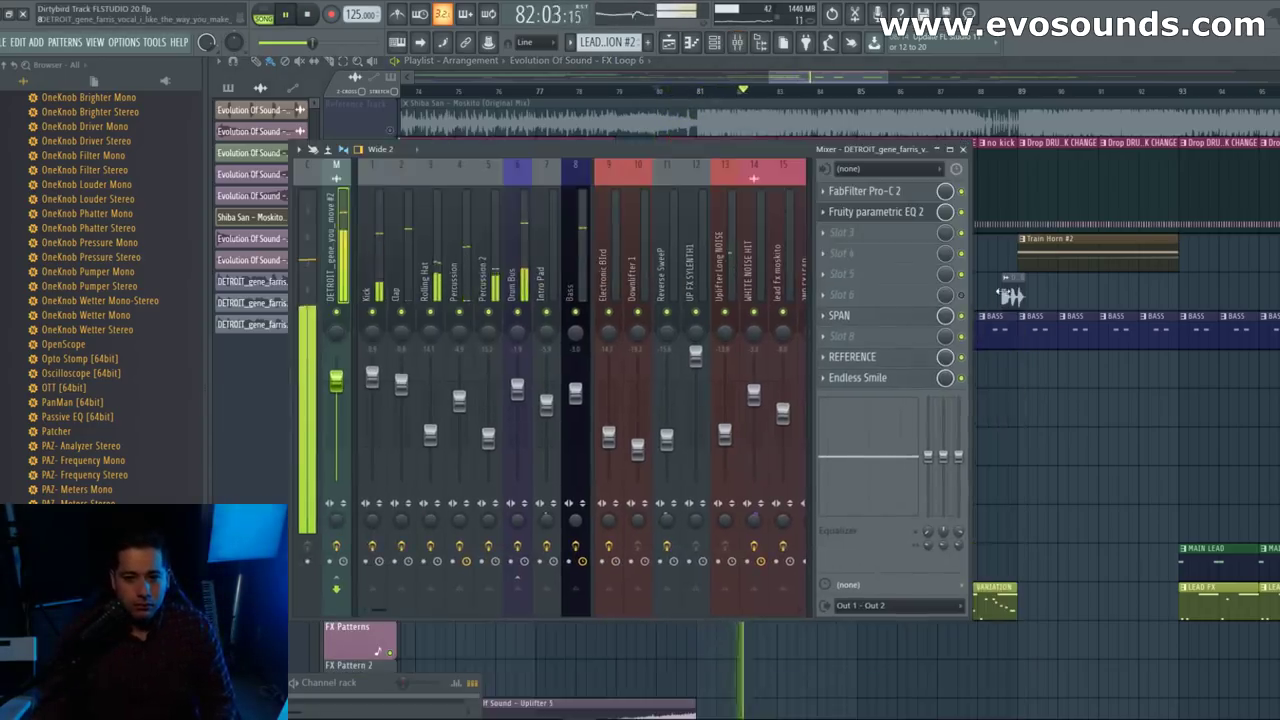
{"action": "left_click", "coordinate": [858, 212]}
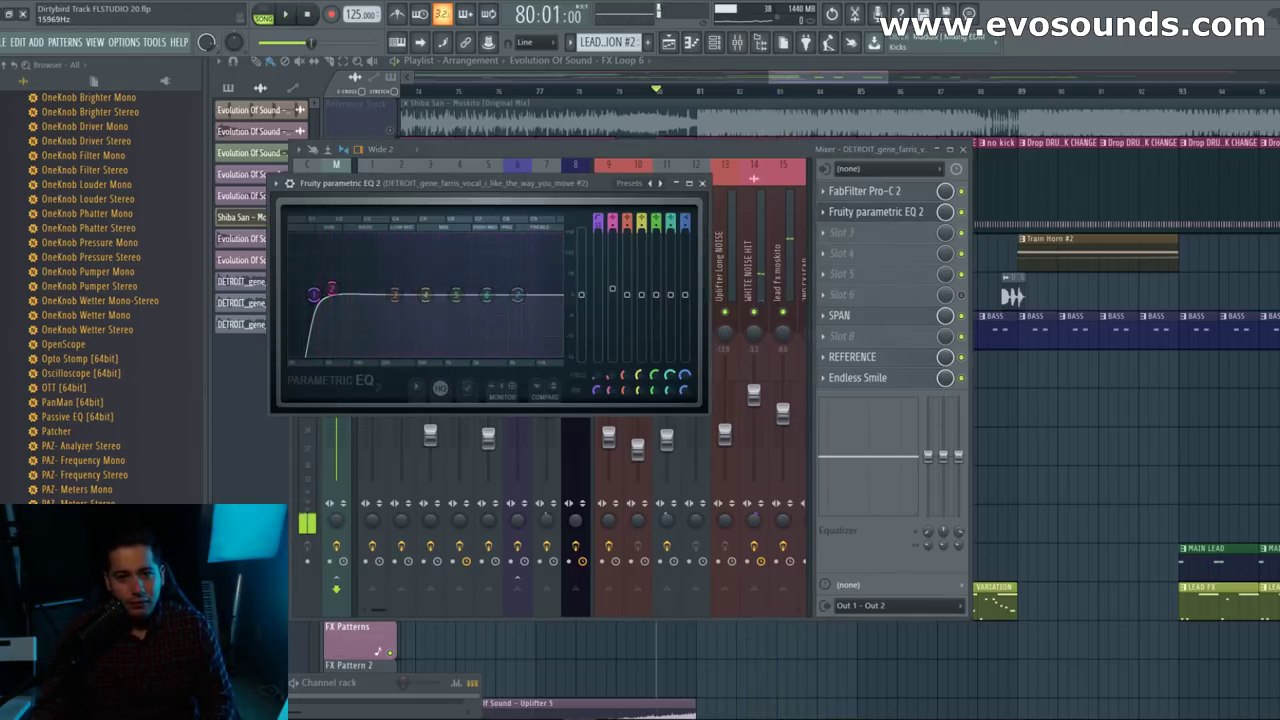
{"action": "left_click_drag", "start_coordinate": [535, 295], "coordinate": [546, 295]}
{"action": "mouse_move", "coordinate": [684, 218]}
{"action": "left_mouse_down"}
{"action": "mouse_move", "coordinate": [684, 254]}
{"action": "mouse_move", "coordinate": [684, 238]}
{"action": "left_mouse_up"}
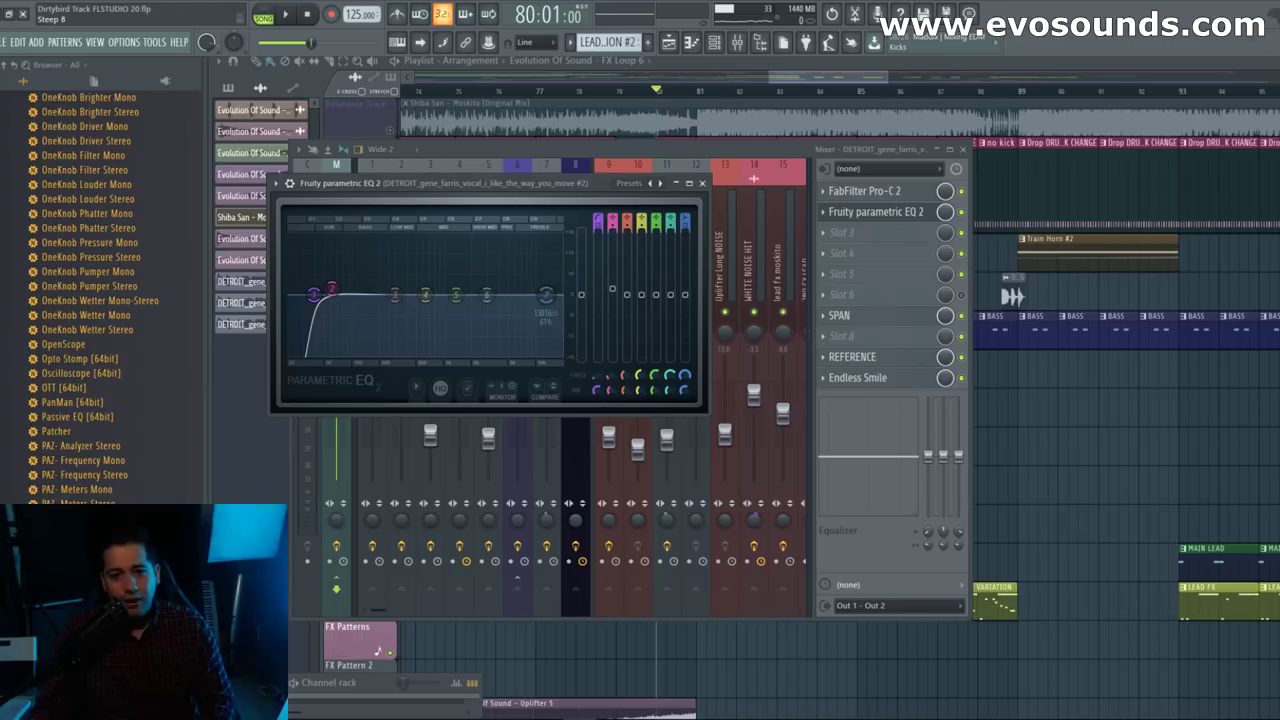
{"action": "scroll", "coordinate": [686, 218], "scroll_direction": "up", "scroll_amount": 3}
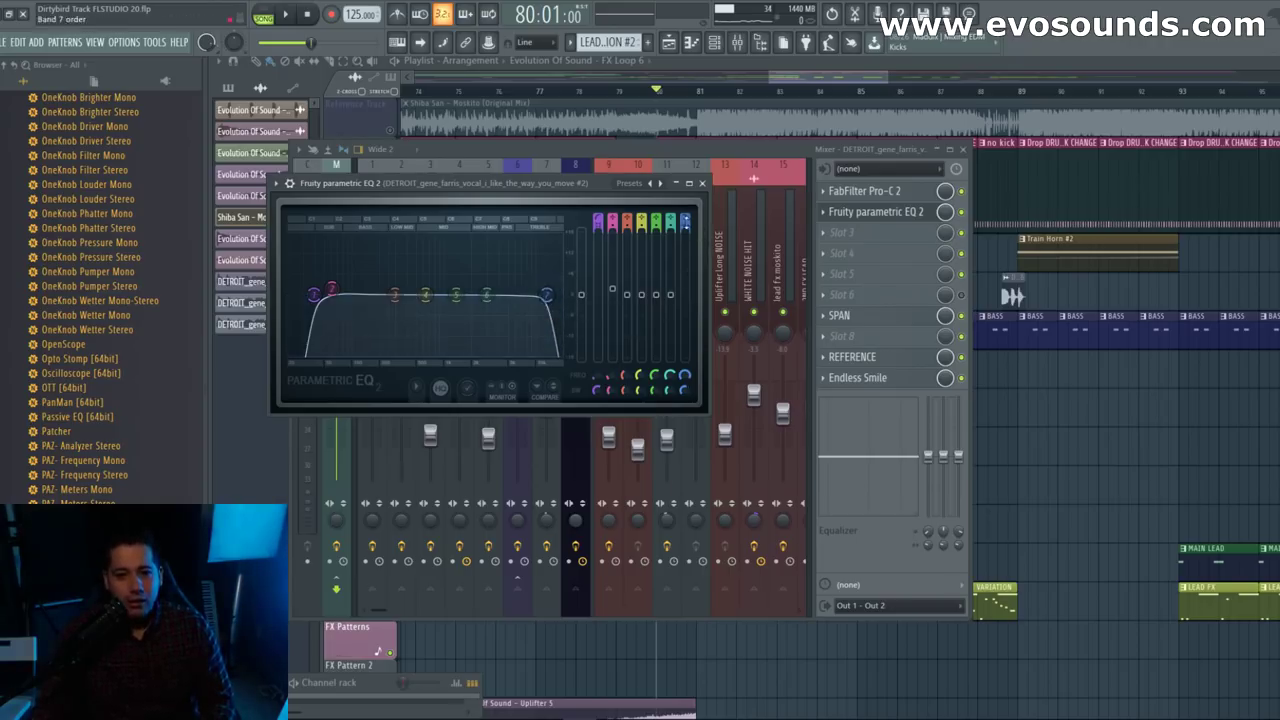
{"action": "left_click_drag", "start_coordinate": [547, 295], "coordinate": [551, 295]}
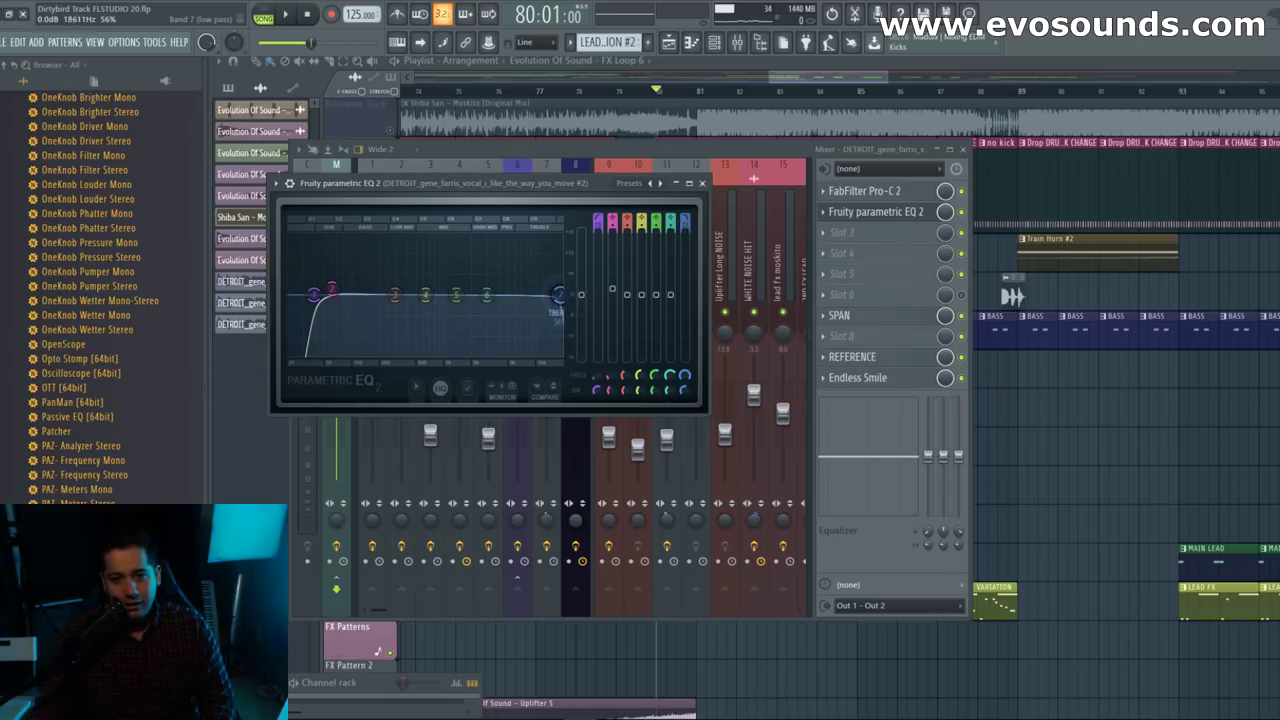
Step: Play the drop through the finished EQ curve and close the EQ window
{"action": "key", "text": "space"}
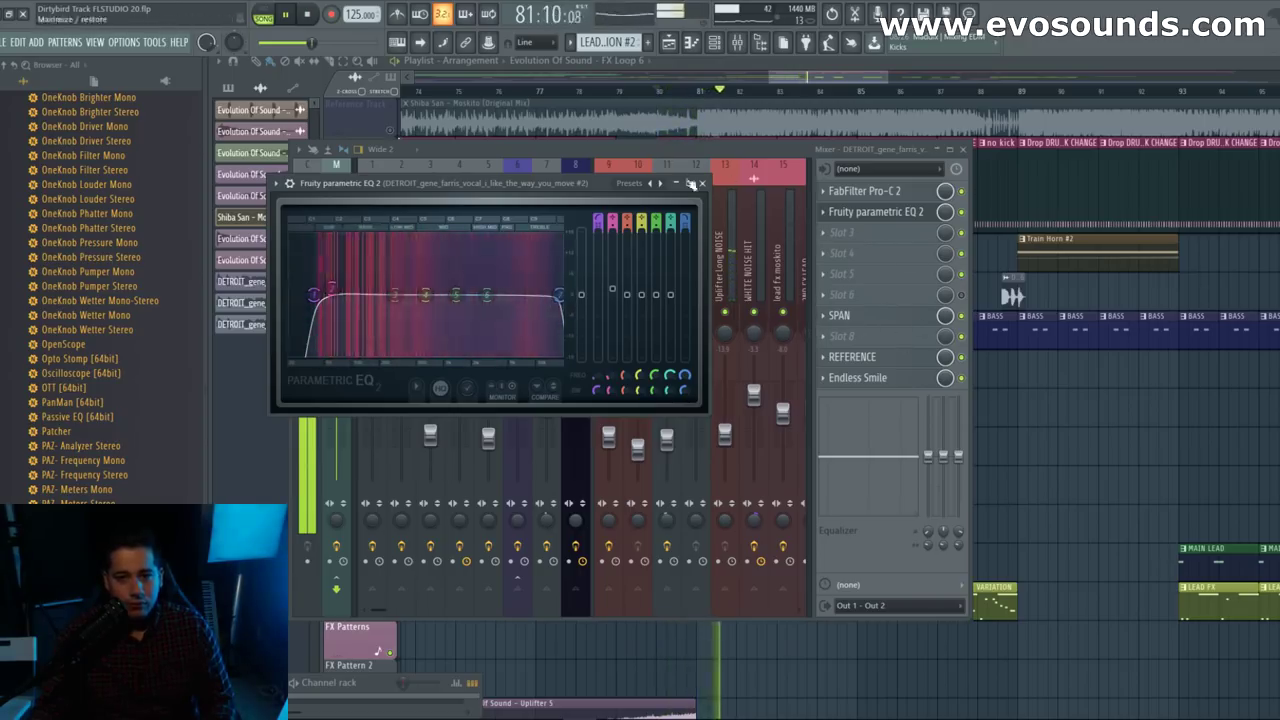
{"action": "left_click", "coordinate": [876, 211]}
{"action": "key", "text": "space"}
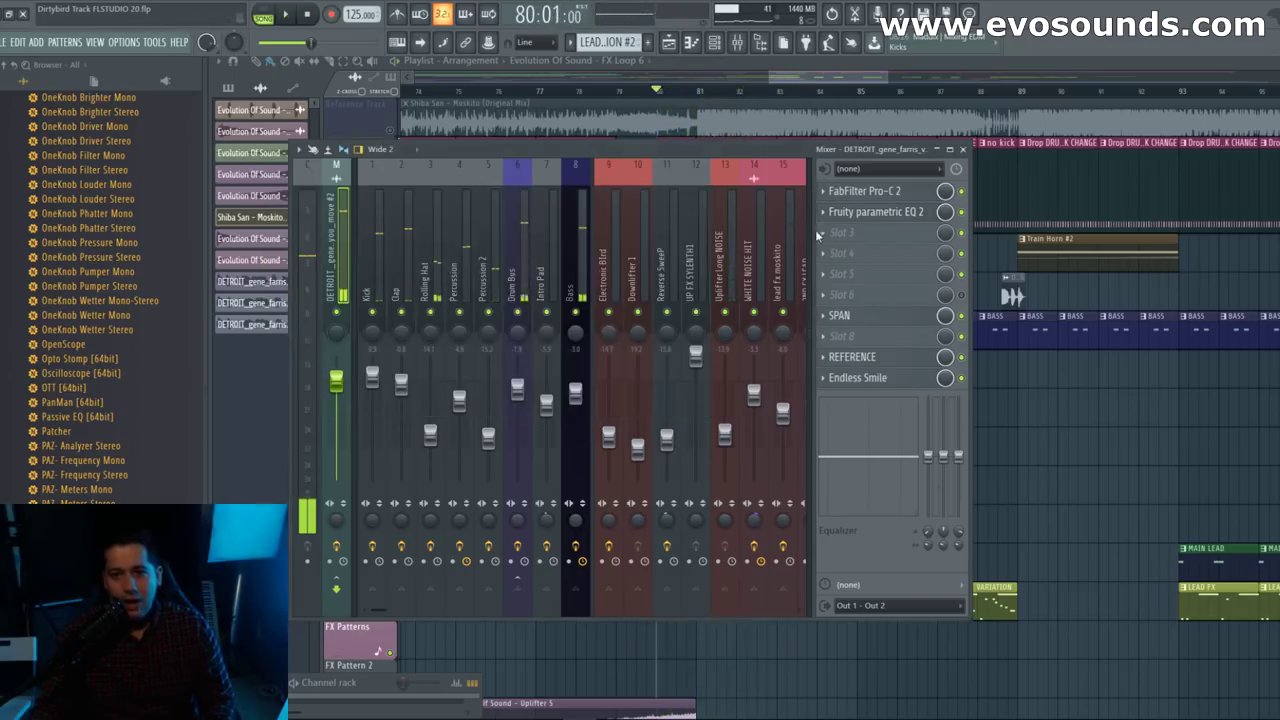
Step: Browse the available effect plugins and open the REFERENCE plugin from the master channel's effect chain
{"action": "left_click", "coordinate": [824, 234]}
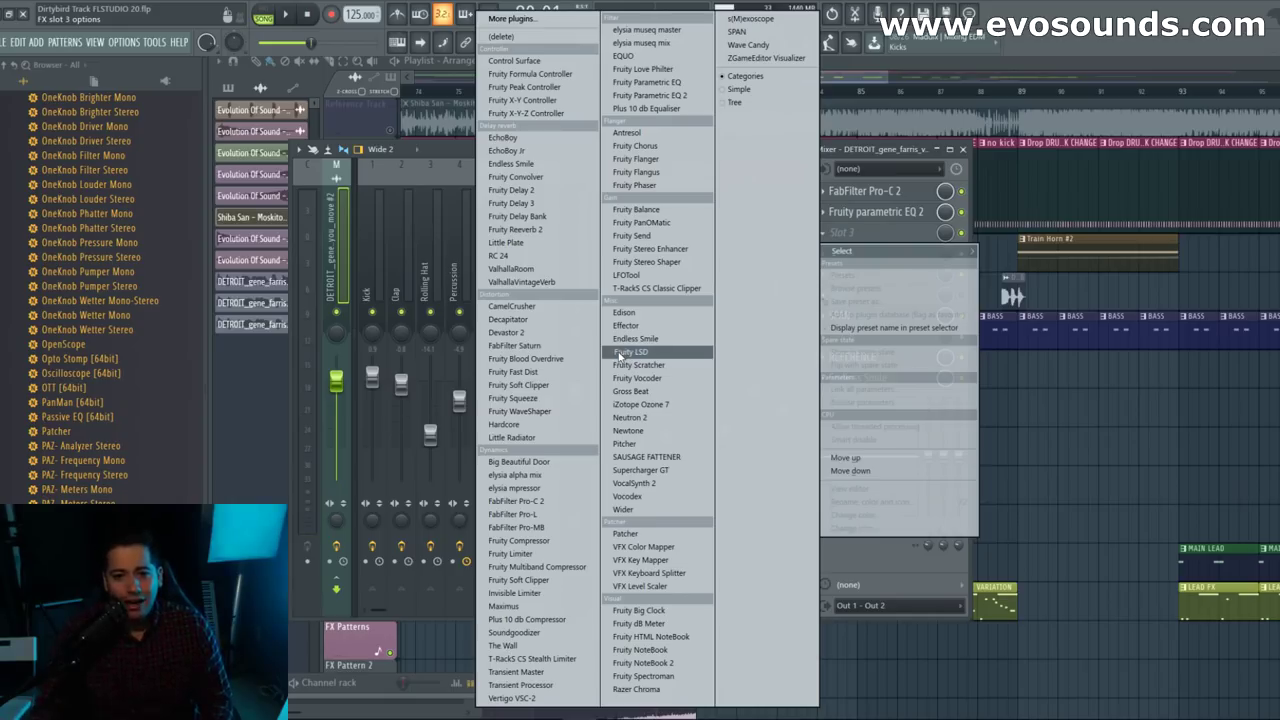
{"action": "left_click", "coordinate": [203, 426]}
{"action": "scroll", "coordinate": [170, 478], "scroll_direction": "up", "scroll_amount": 15}
{"action": "scroll", "coordinate": [60, 420], "scroll_direction": "up", "scroll_amount": 20}
{"action": "scroll", "coordinate": [38, 375], "scroll_direction": "up", "scroll_amount": 20}
{"action": "scroll", "coordinate": [38, 375], "scroll_direction": "up", "scroll_amount": 20}
{"action": "scroll", "coordinate": [38, 376], "scroll_direction": "up", "scroll_amount": 8}
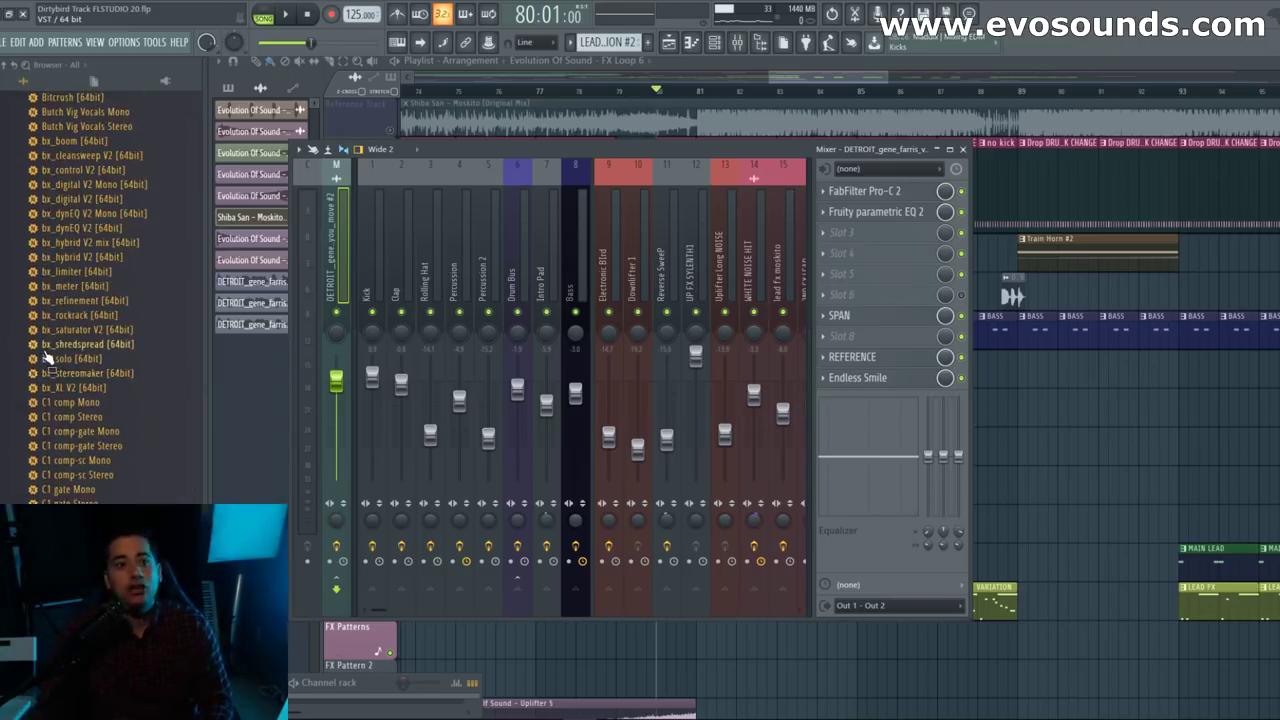
{"action": "left_click", "coordinate": [852, 357]}
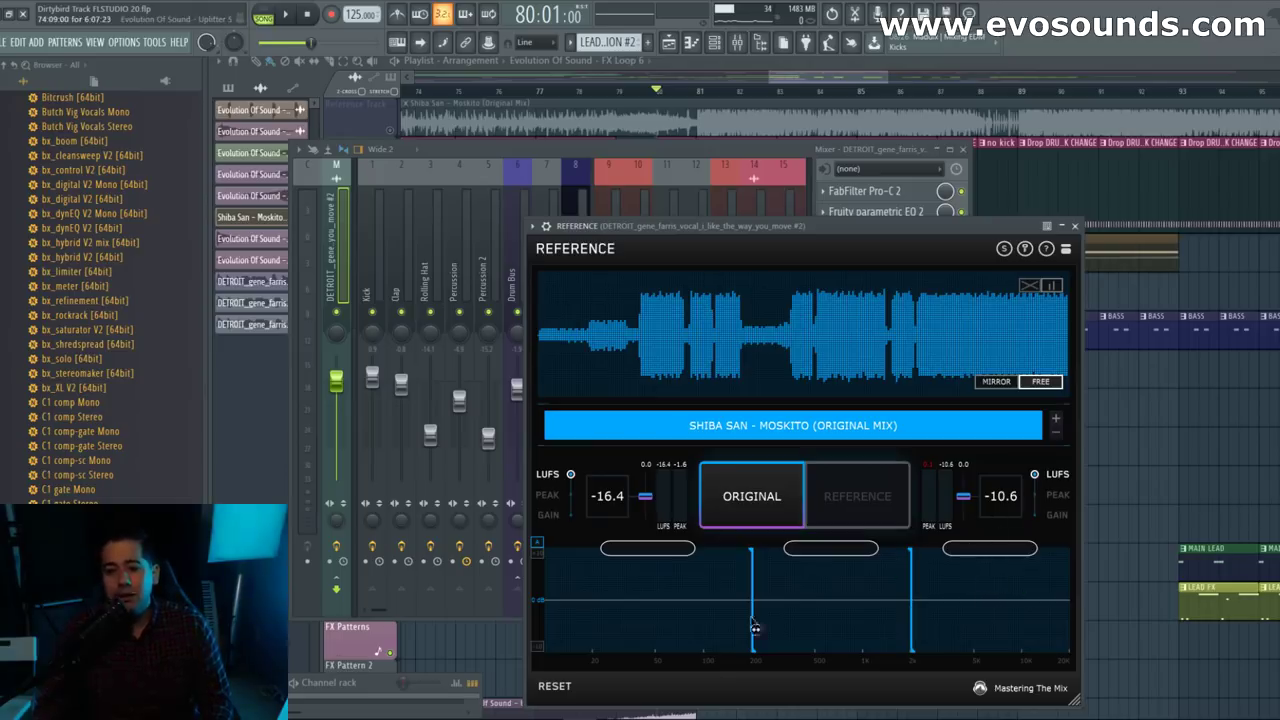
Step: Find LinMB Stereo in the plugin browser and load it into slot 3 of the master channel
{"action": "scroll", "coordinate": [197, 503], "scroll_direction": "up", "scroll_amount": 6}
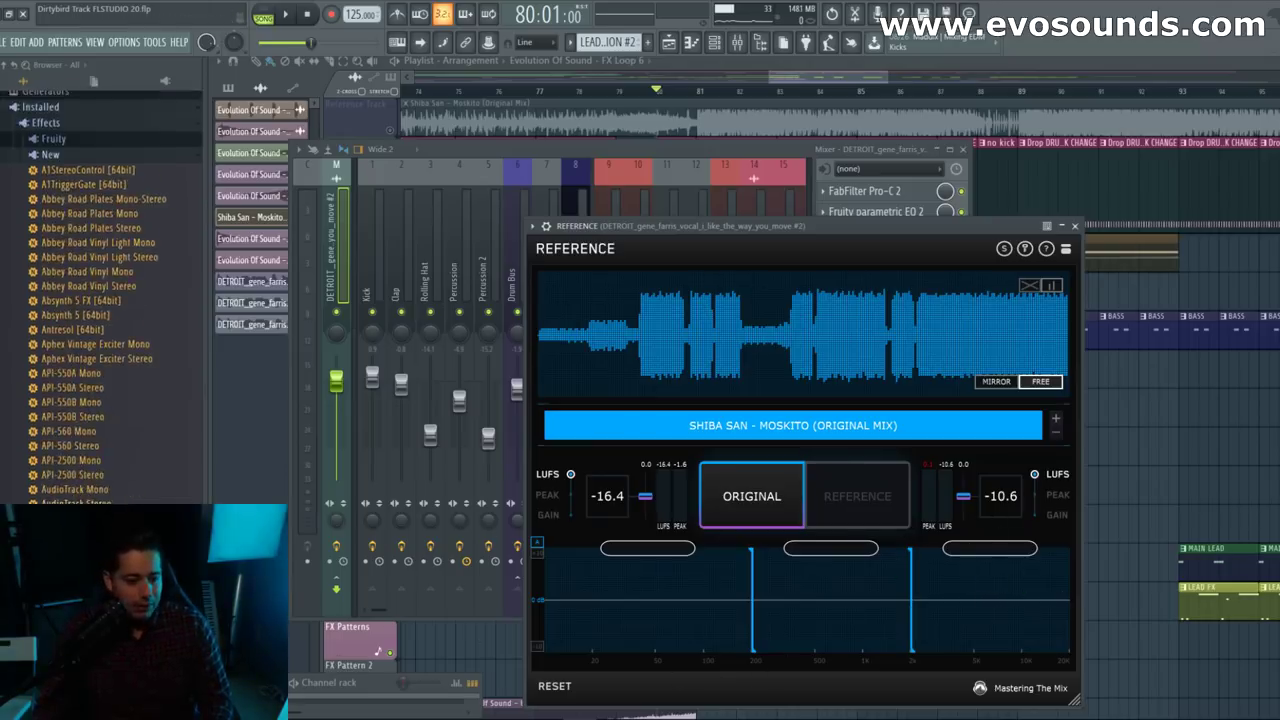
{"action": "scroll", "coordinate": [197, 503], "scroll_direction": "down", "scroll_amount": 6}
{"action": "scroll", "coordinate": [100, 300], "scroll_direction": "down", "scroll_amount": 10}
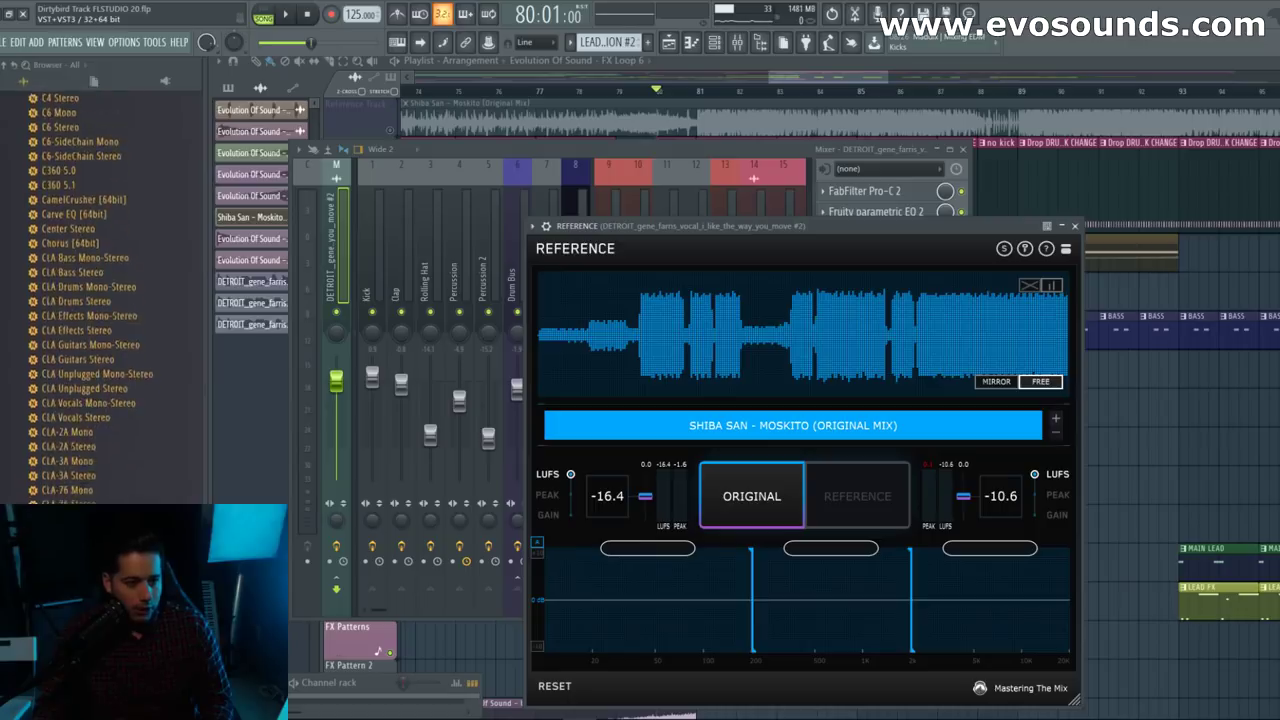
{"action": "scroll", "coordinate": [100, 300], "scroll_direction": "down", "scroll_amount": 15}
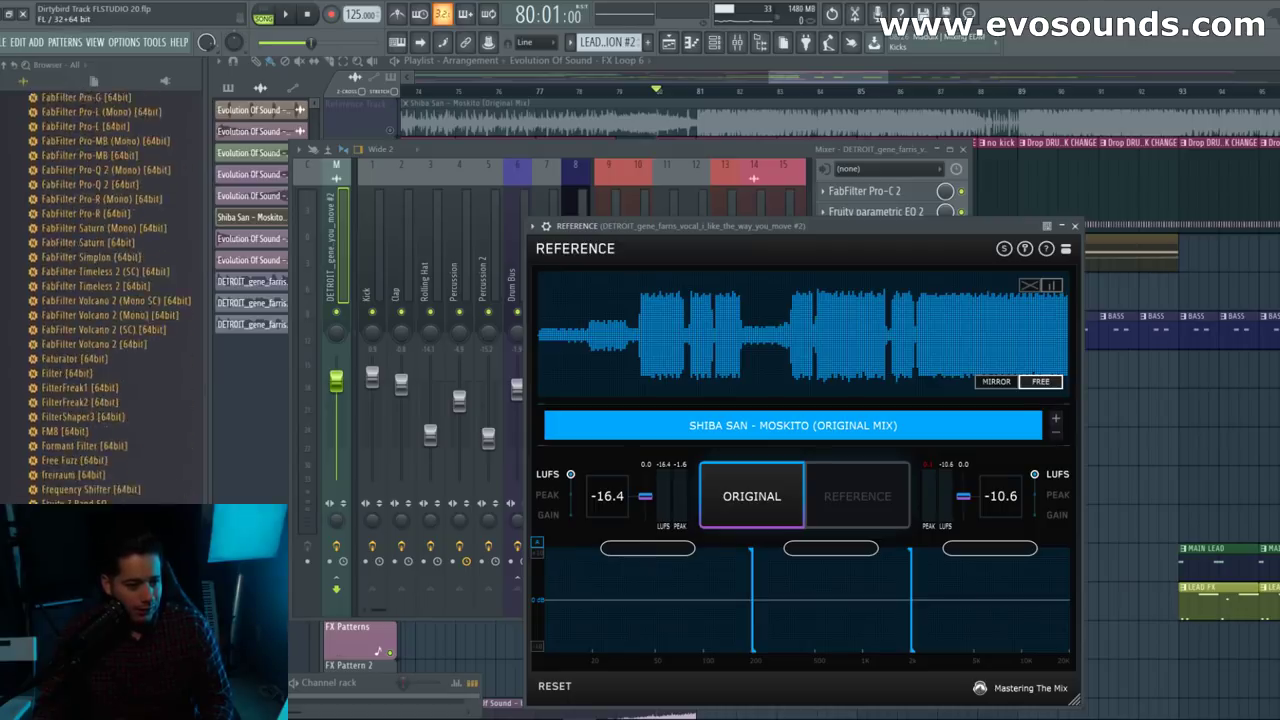
{"action": "scroll", "coordinate": [100, 300], "scroll_direction": "down", "scroll_amount": 12}
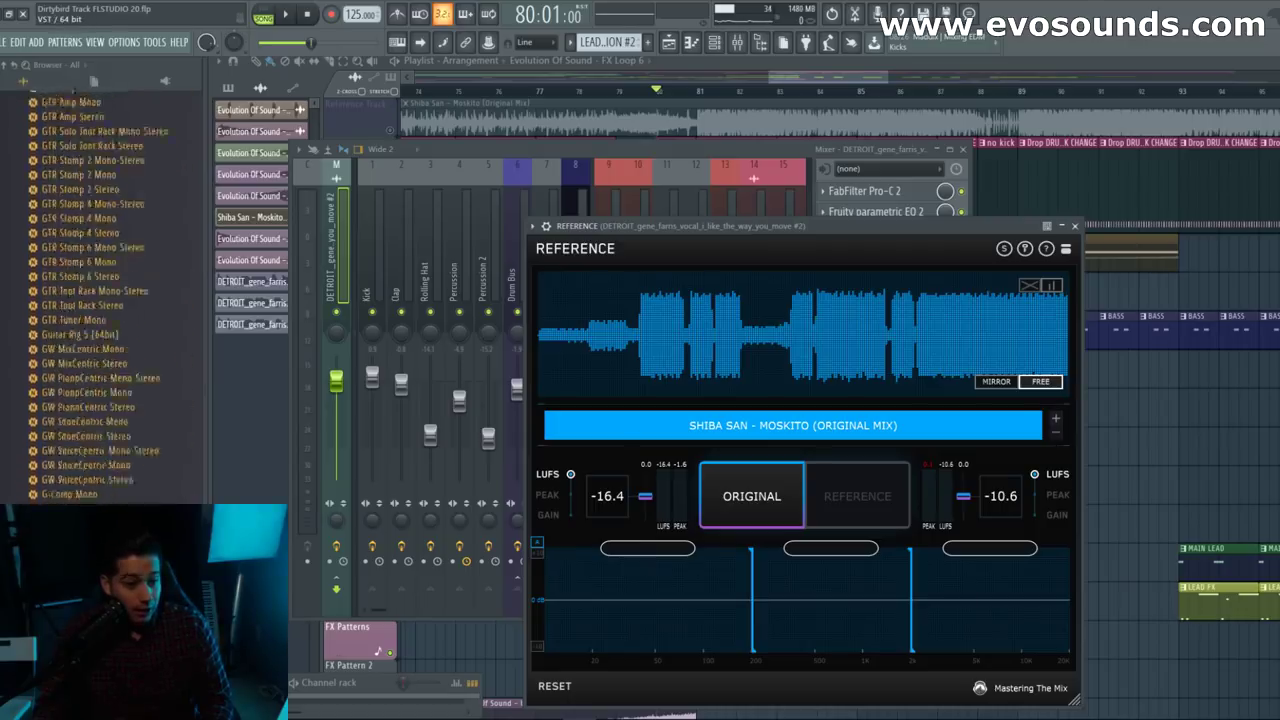
{"action": "scroll", "coordinate": [100, 300], "scroll_direction": "down", "scroll_amount": 15}
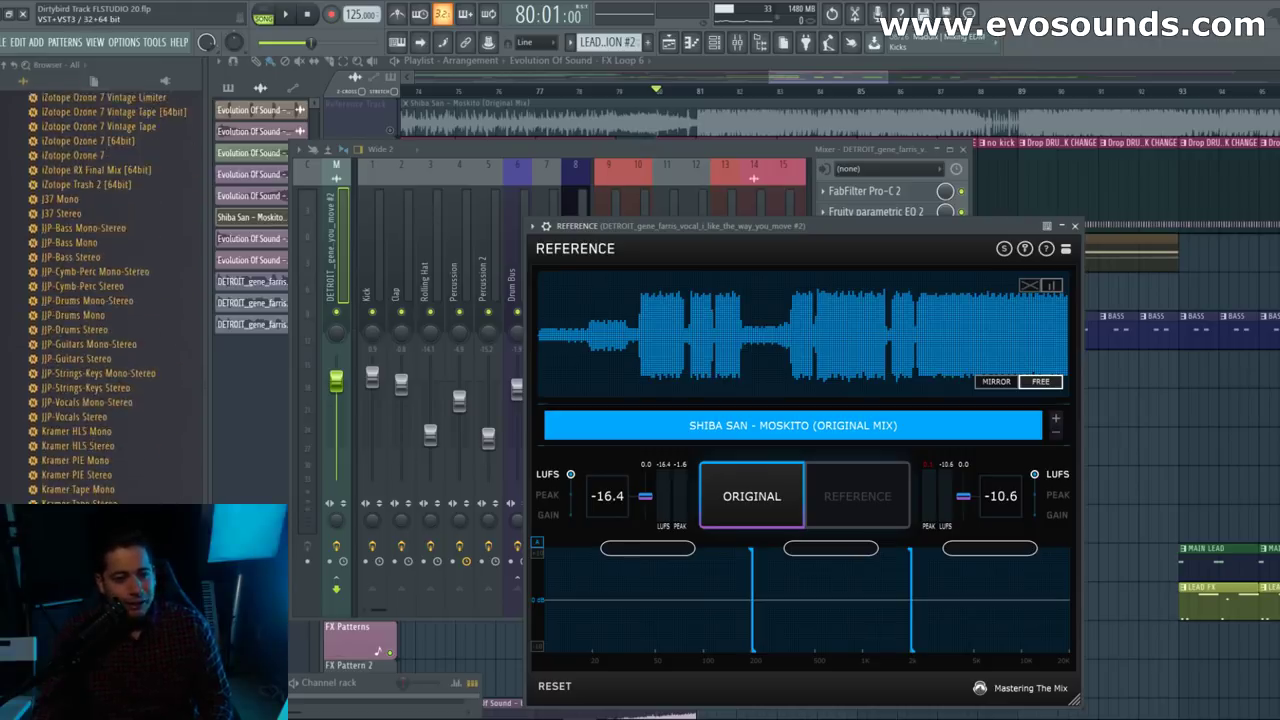
{"action": "scroll", "coordinate": [100, 300], "scroll_direction": "down", "scroll_amount": 6}
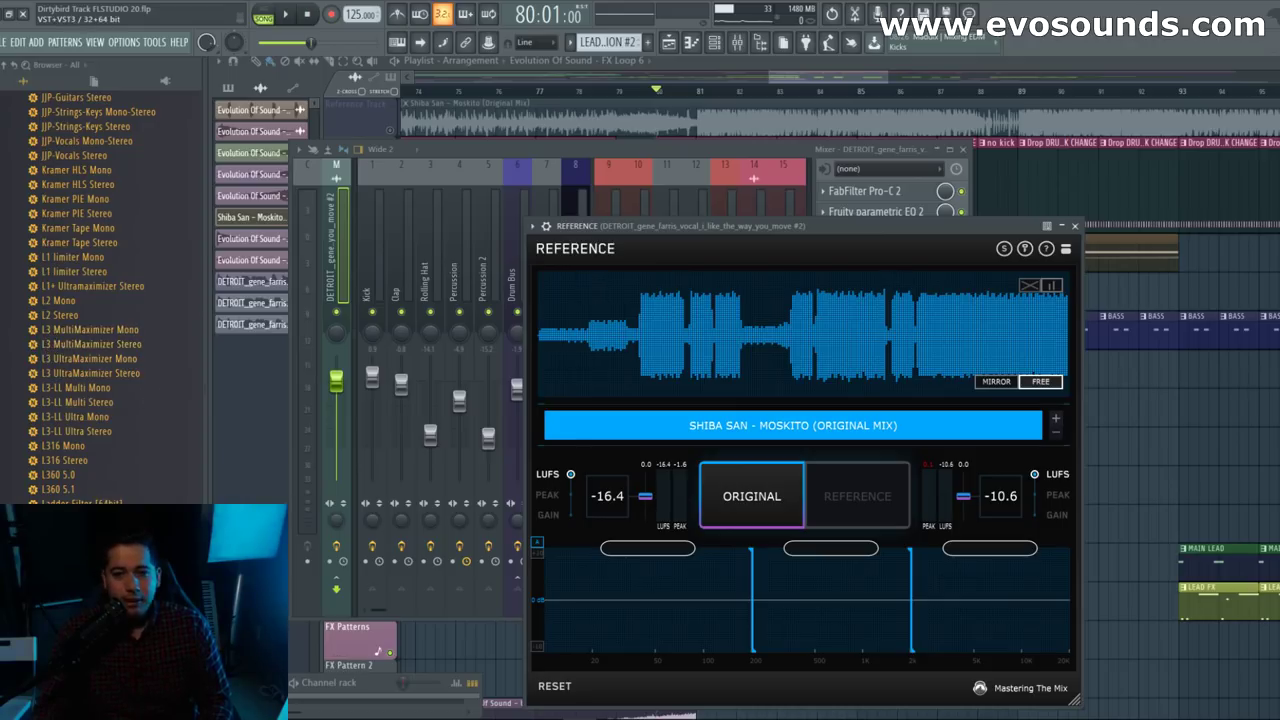
{"action": "left_click", "coordinate": [718, 153]}
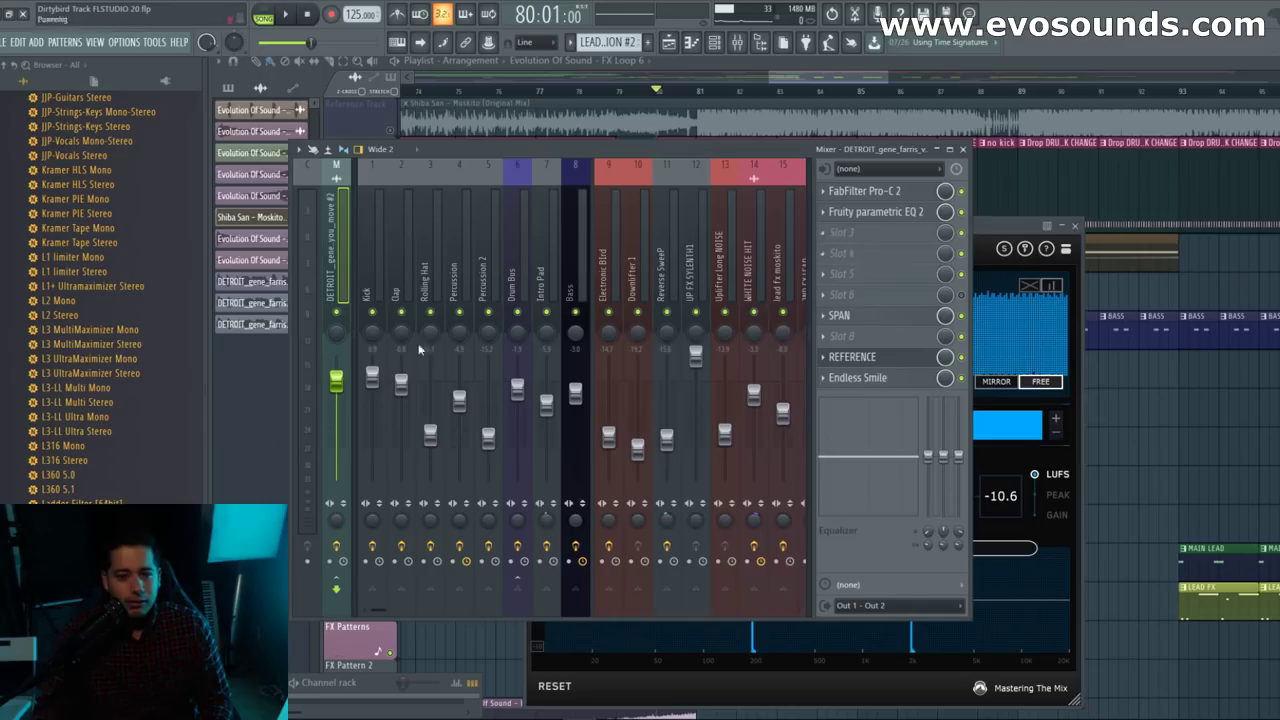
{"action": "left_click_drag", "start_coordinate": [70, 590], "coordinate": [846, 230]}
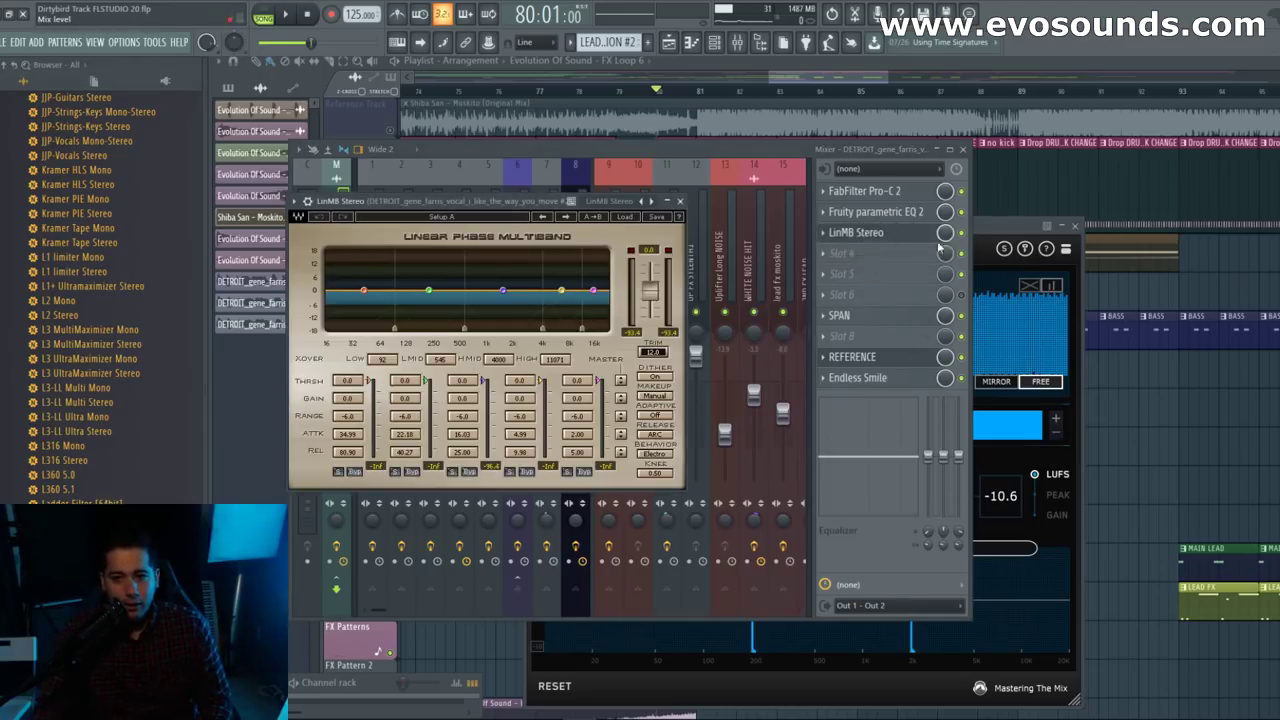
Step: Move LinMB Stereo down to slot 4 and load SSLComp Stereo from the plugin browser into the freed slot 3
{"action": "left_click_drag", "start_coordinate": [938, 243], "coordinate": [903, 259]}
{"action": "left_click", "coordinate": [847, 236]}
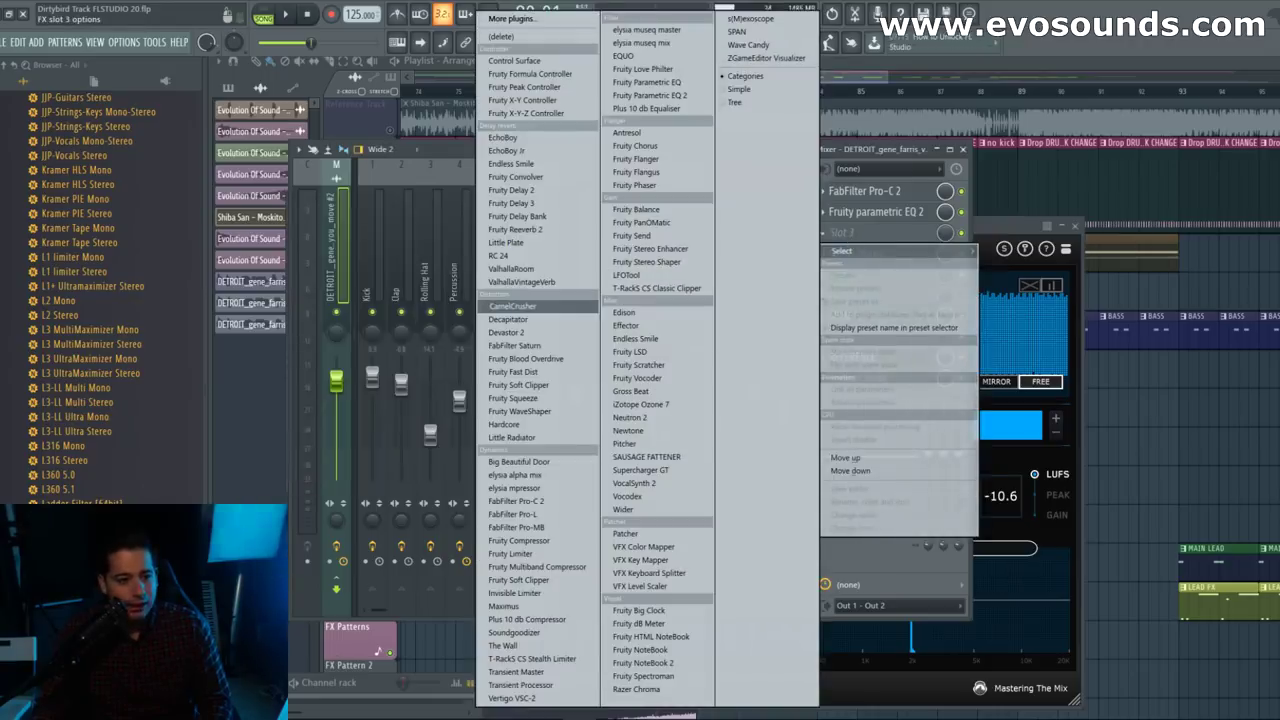
{"action": "key", "text": "Escape"}
{"action": "scroll", "coordinate": [105, 300], "scroll_direction": "up", "scroll_amount": 8}
{"action": "scroll", "coordinate": [105, 300], "scroll_direction": "down", "scroll_amount": 3}
{"action": "scroll", "coordinate": [100, 300], "scroll_direction": "down", "scroll_amount": 15}
{"action": "scroll", "coordinate": [95, 296], "scroll_direction": "down", "scroll_amount": 15}
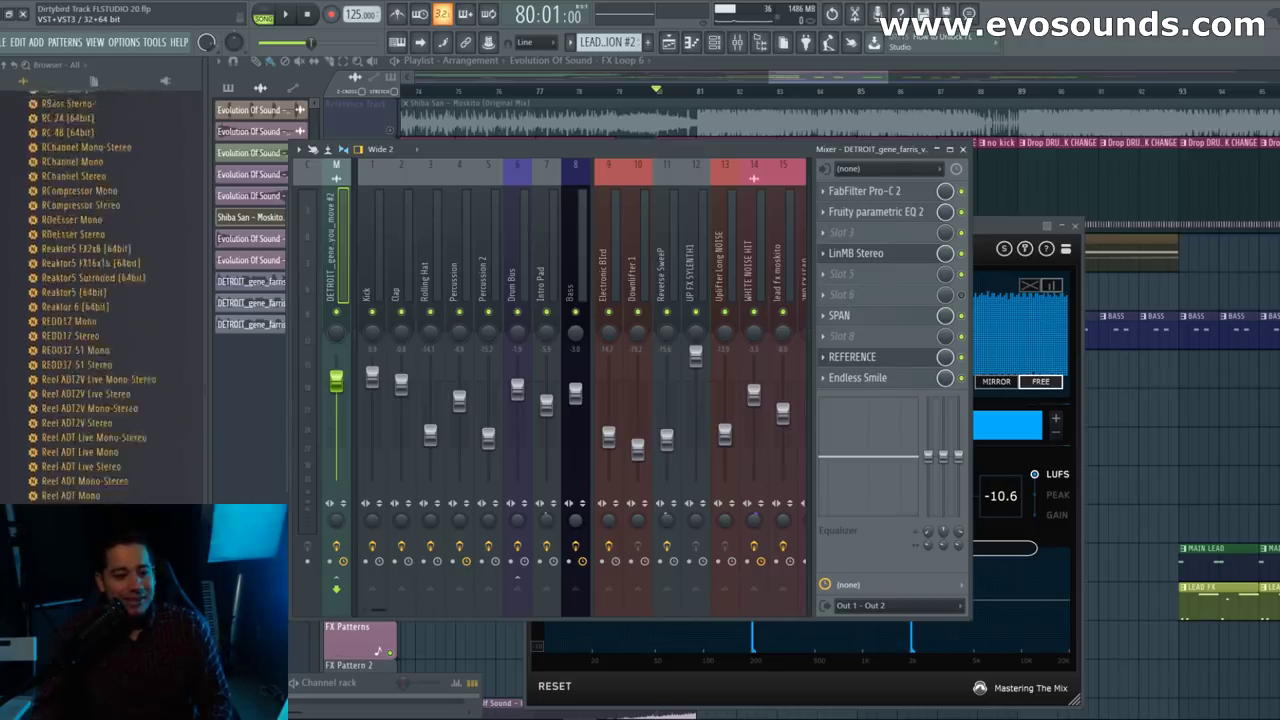
{"action": "scroll", "coordinate": [95, 296], "scroll_direction": "down", "scroll_amount": 1}
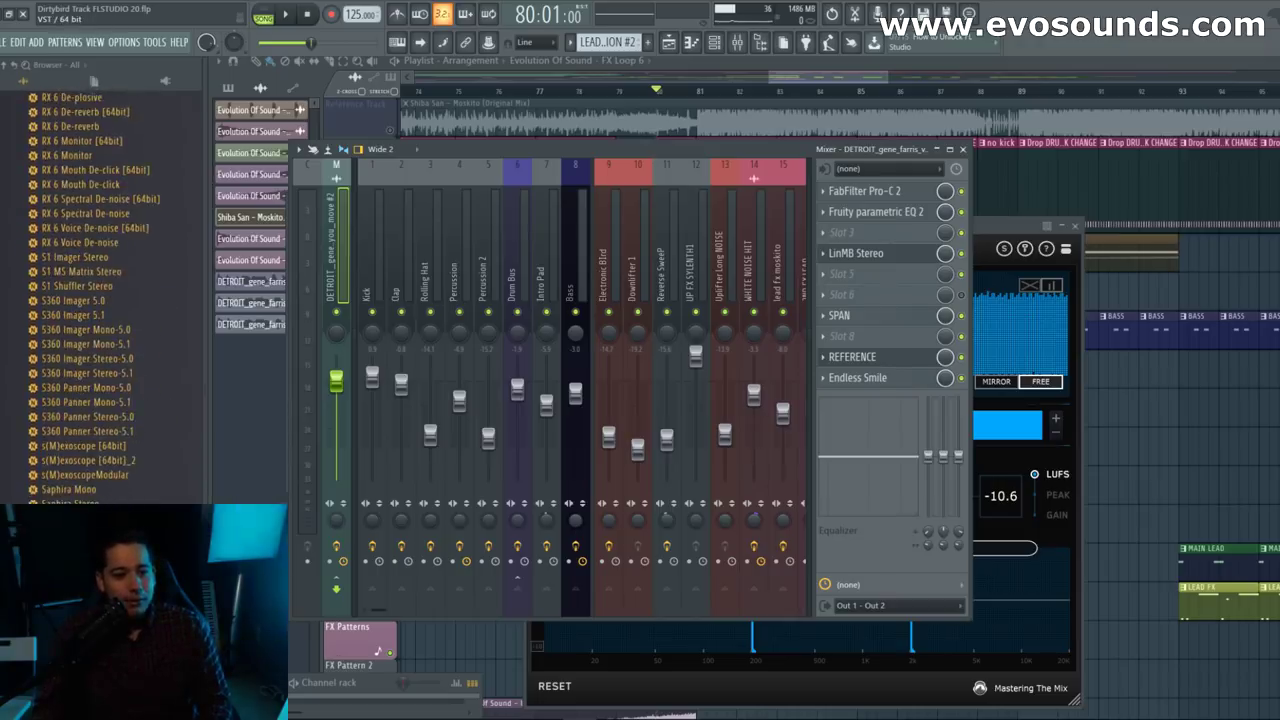
{"action": "scroll", "coordinate": [95, 296], "scroll_direction": "down", "scroll_amount": 6}
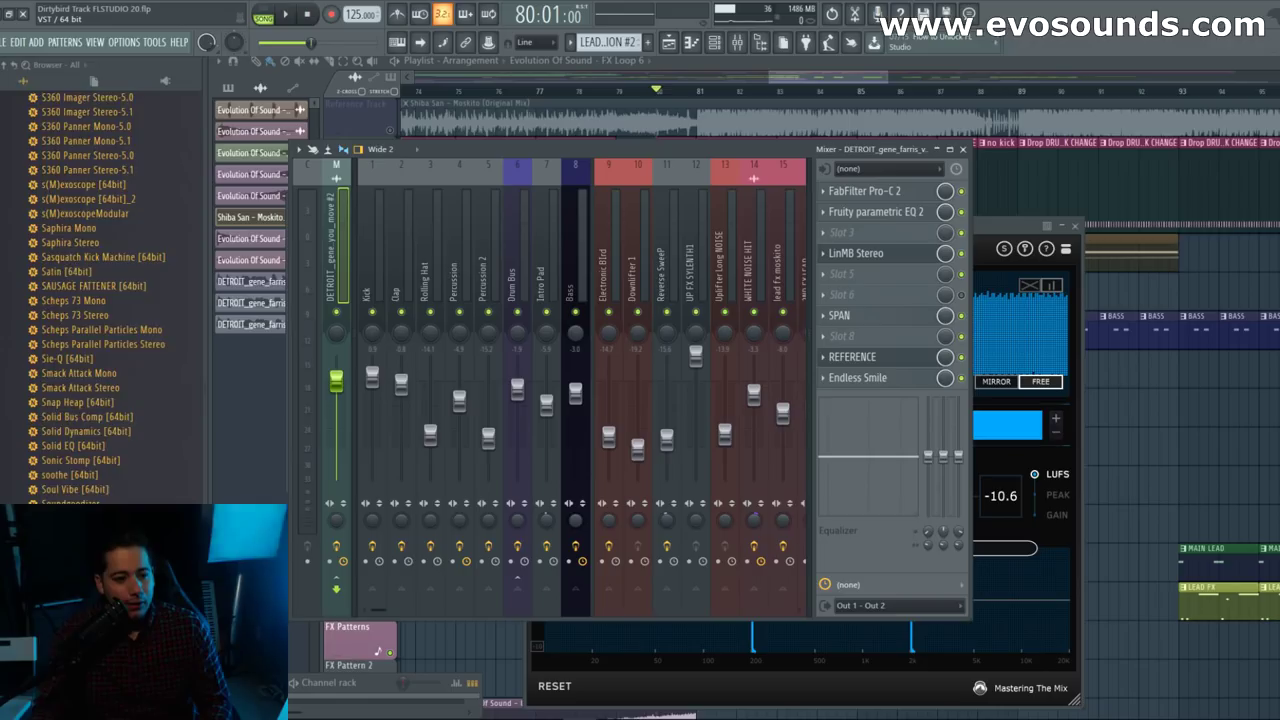
{"action": "scroll", "coordinate": [95, 296], "scroll_direction": "down", "scroll_amount": 6}
{"action": "scroll", "coordinate": [95, 296], "scroll_direction": "down", "scroll_amount": 6}
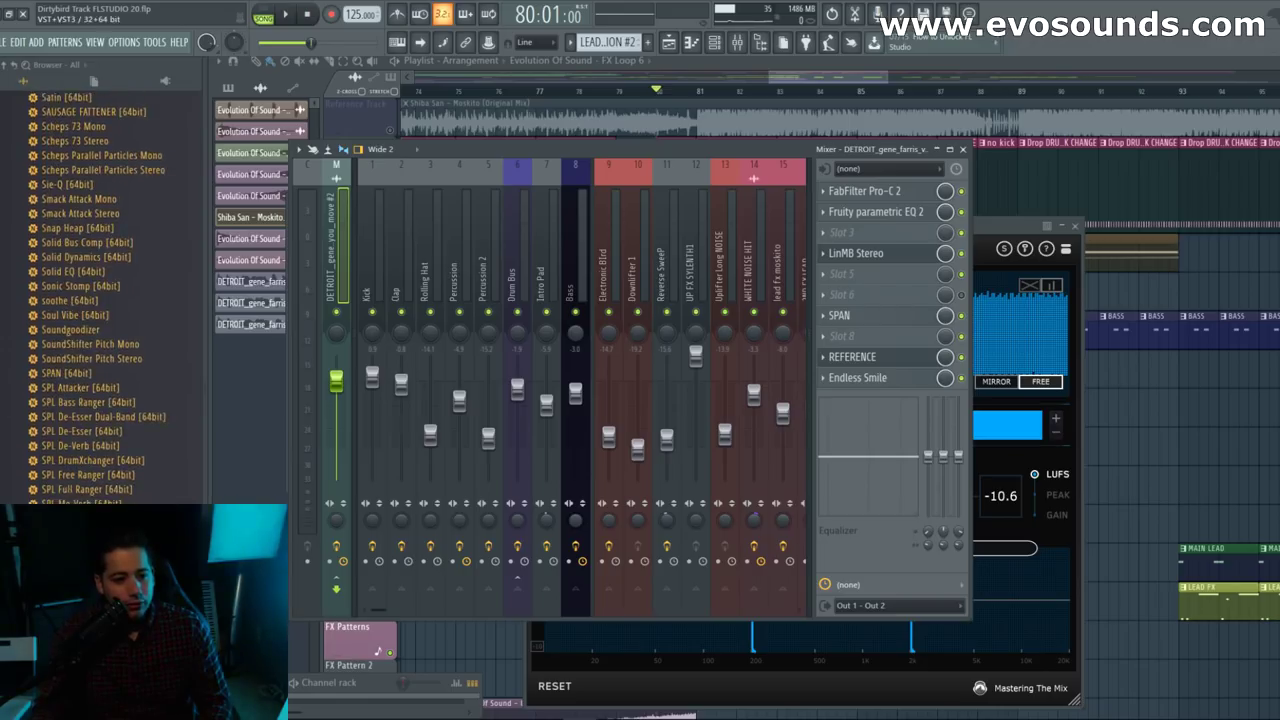
{"action": "left_click_drag", "start_coordinate": [887, 180], "coordinate": [860, 233]}
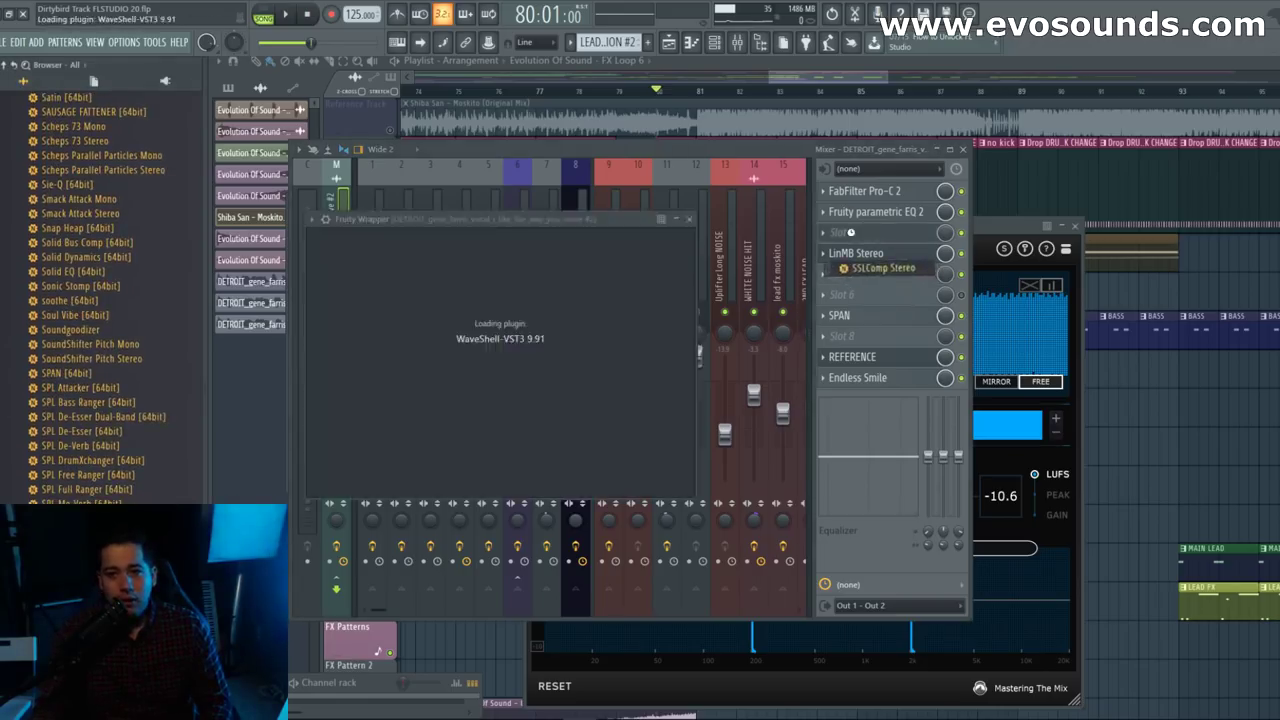
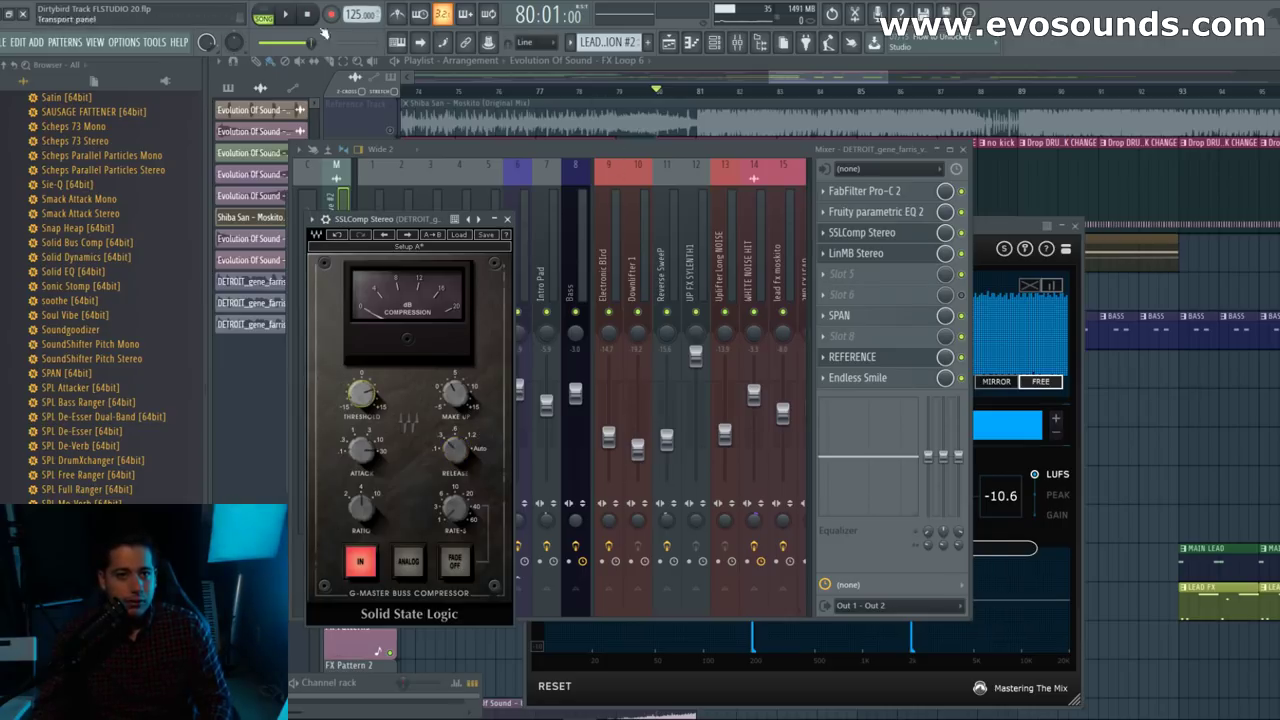
Step: Play the drop while adjusting the SSLComp Stereo threshold and set its make-up gain to 2.4 dB
{"action": "left_click", "coordinate": [284, 16]}
{"action": "left_click_drag", "start_coordinate": [368, 389], "coordinate": [368, 398]}
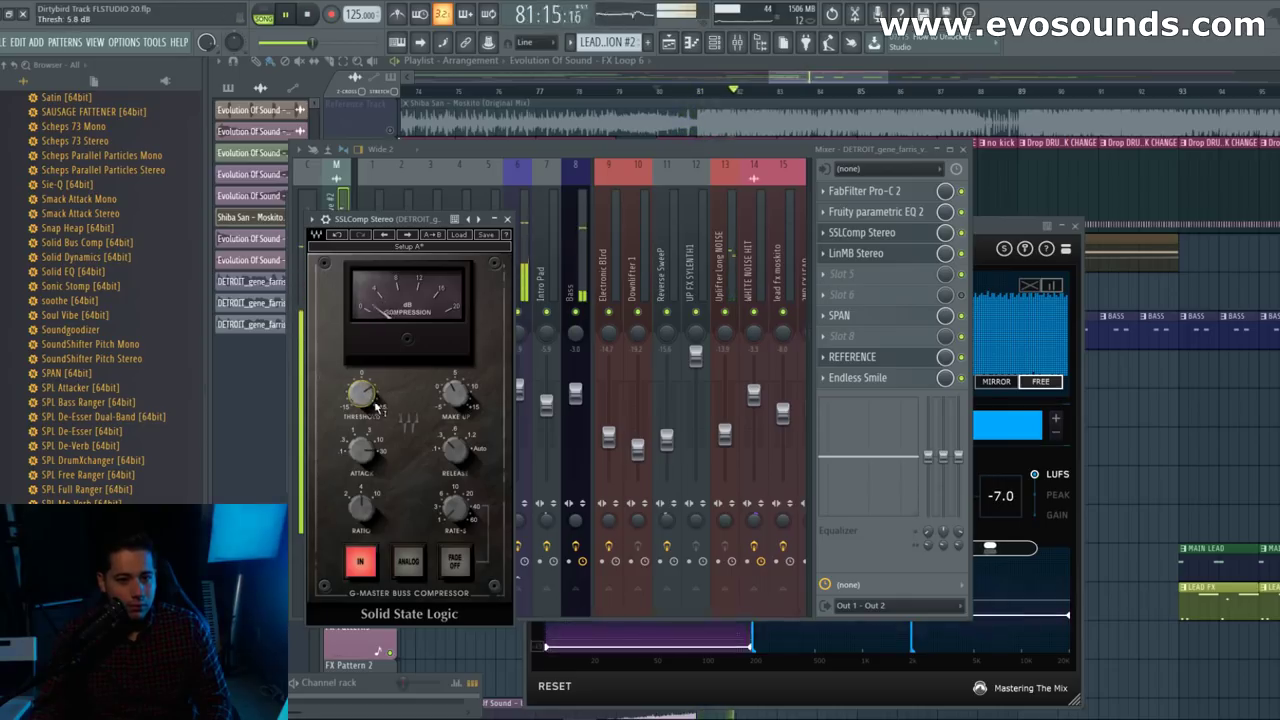
{"action": "left_click_drag", "start_coordinate": [371, 400], "coordinate": [371, 395]}
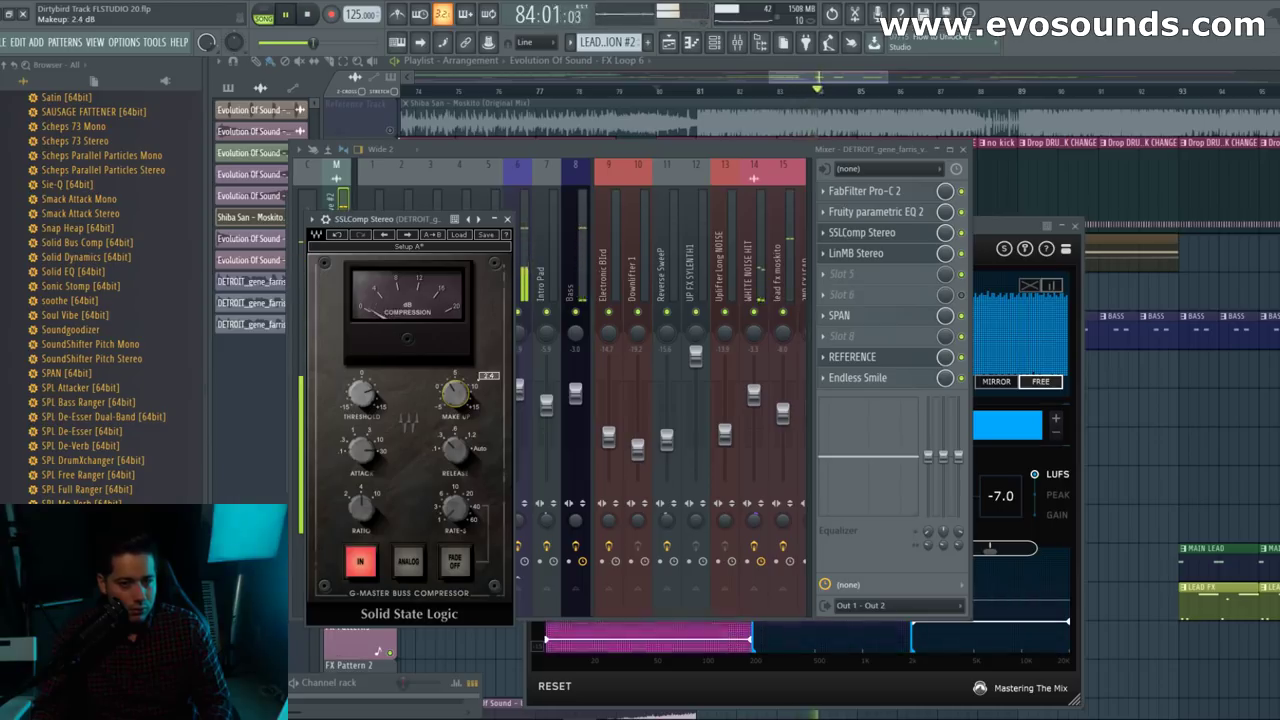
Step: Open LinMB Stereo from the master chain and load the Adaptive Multi Electro Mastering preset
{"action": "left_click", "coordinate": [827, 252]}
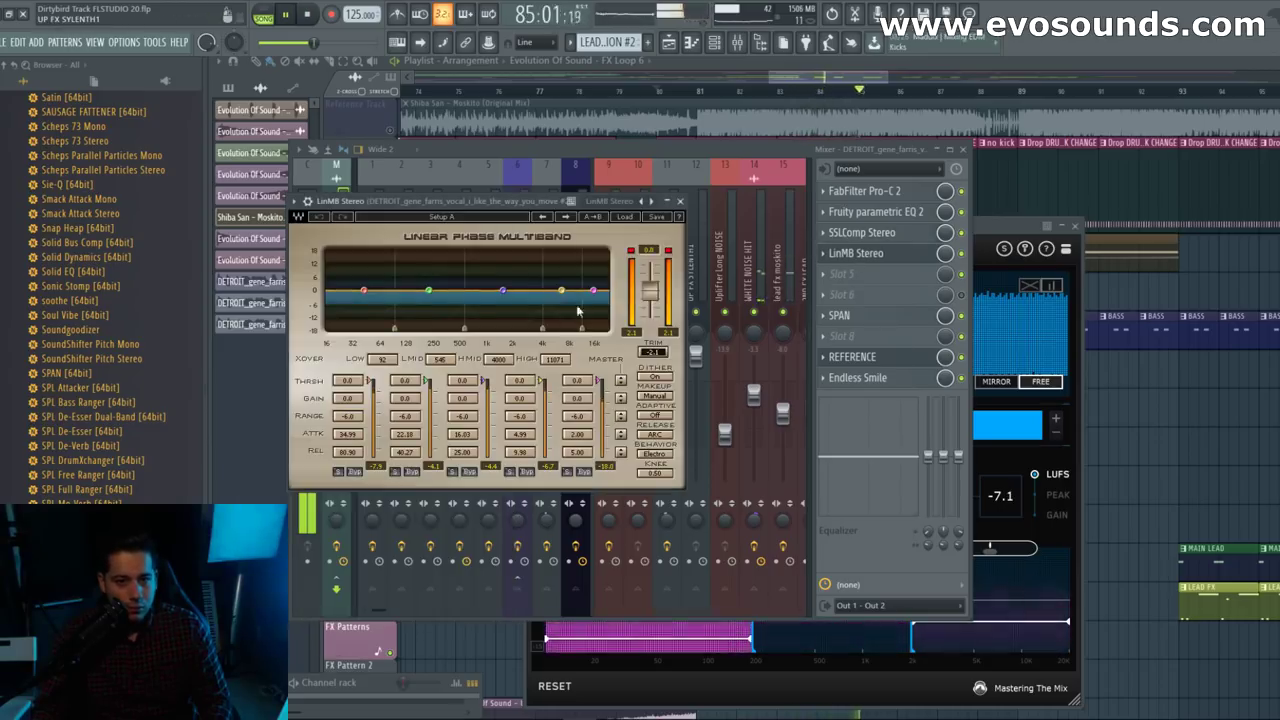
{"action": "left_click", "coordinate": [625, 217]}
{"action": "left_click", "coordinate": [785, 406]}
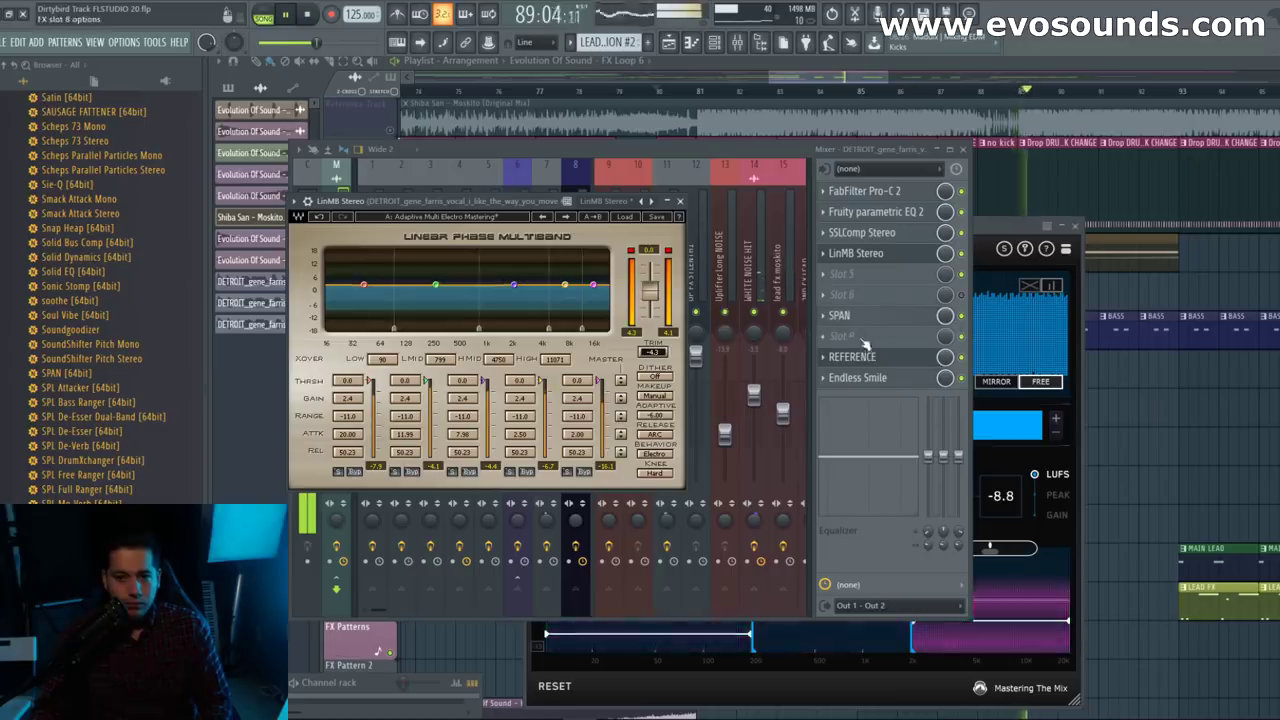
Step: Open REFERENCE and arrange its window, the mixer and the LinMB Stereo window so the loudness meters and band controls show together
{"action": "left_click", "coordinate": [866, 360]}
{"action": "left_click", "coordinate": [866, 358]}
{"action": "left_click_drag", "start_coordinate": [744, 232], "coordinate": [979, 213]}
{"action": "left_click_drag", "start_coordinate": [508, 151], "coordinate": [472, 320]}
{"action": "left_click", "coordinate": [440, 228]}
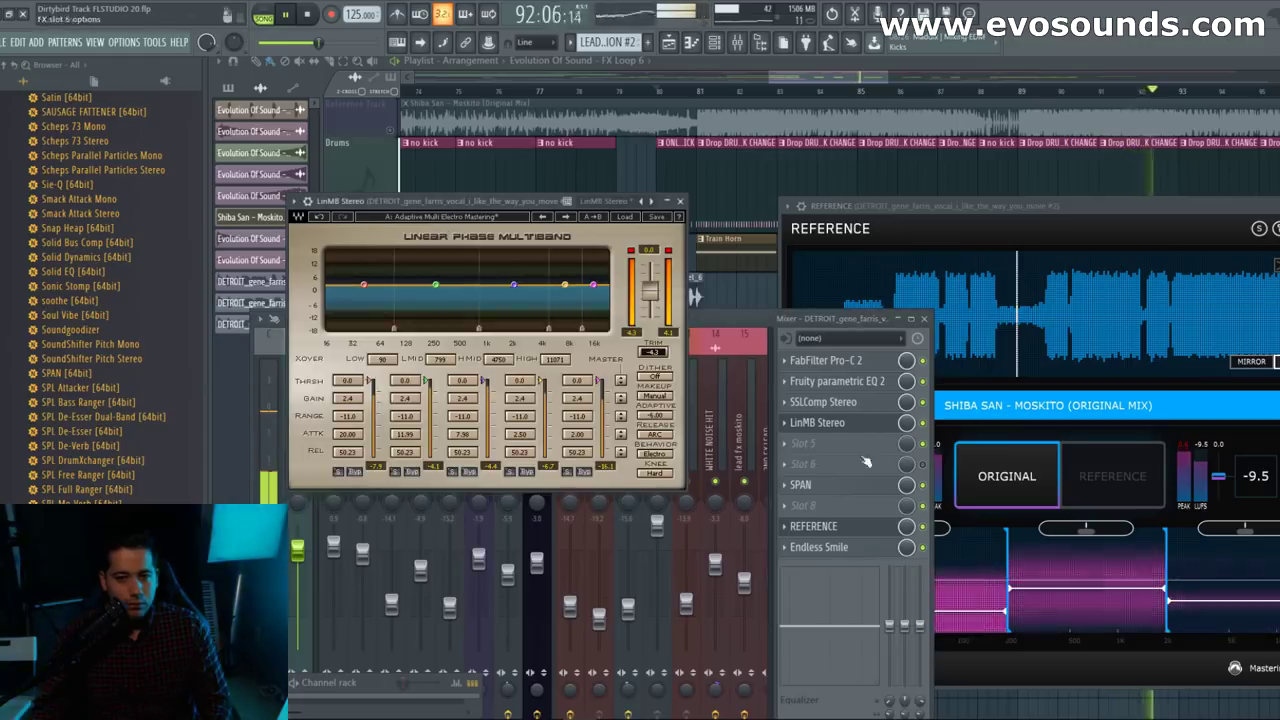
Step: Restart playback and set the threshold of the lowest LinMB Stereo band to -9.2
{"action": "key", "text": "space"}
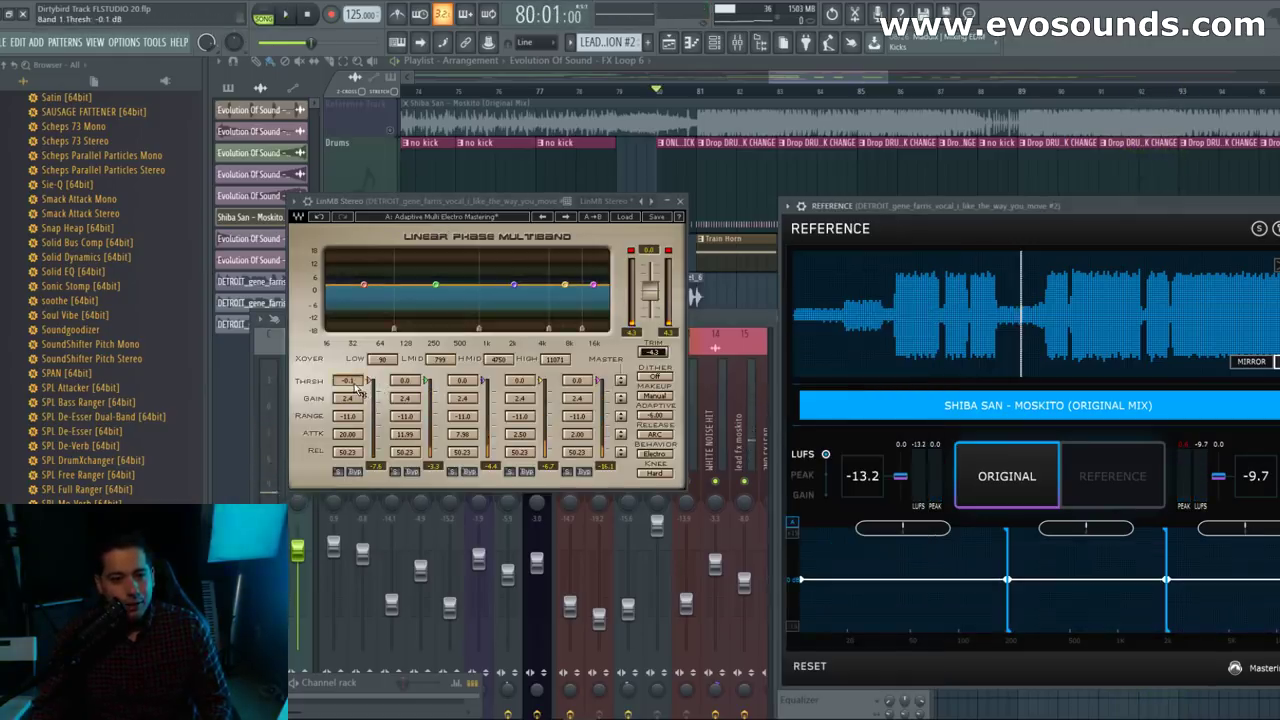
{"action": "key", "text": "space"}
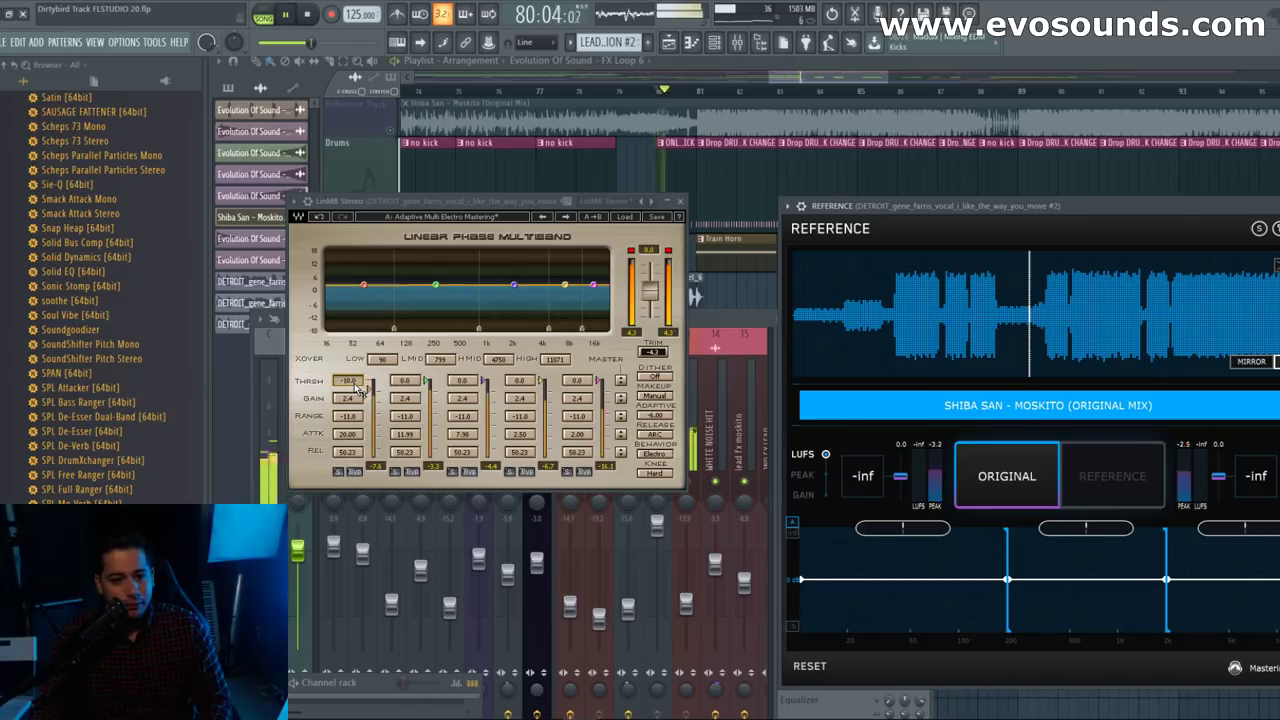
{"action": "scroll", "coordinate": [355, 385], "scroll_direction": "up", "scroll_amount": 3}
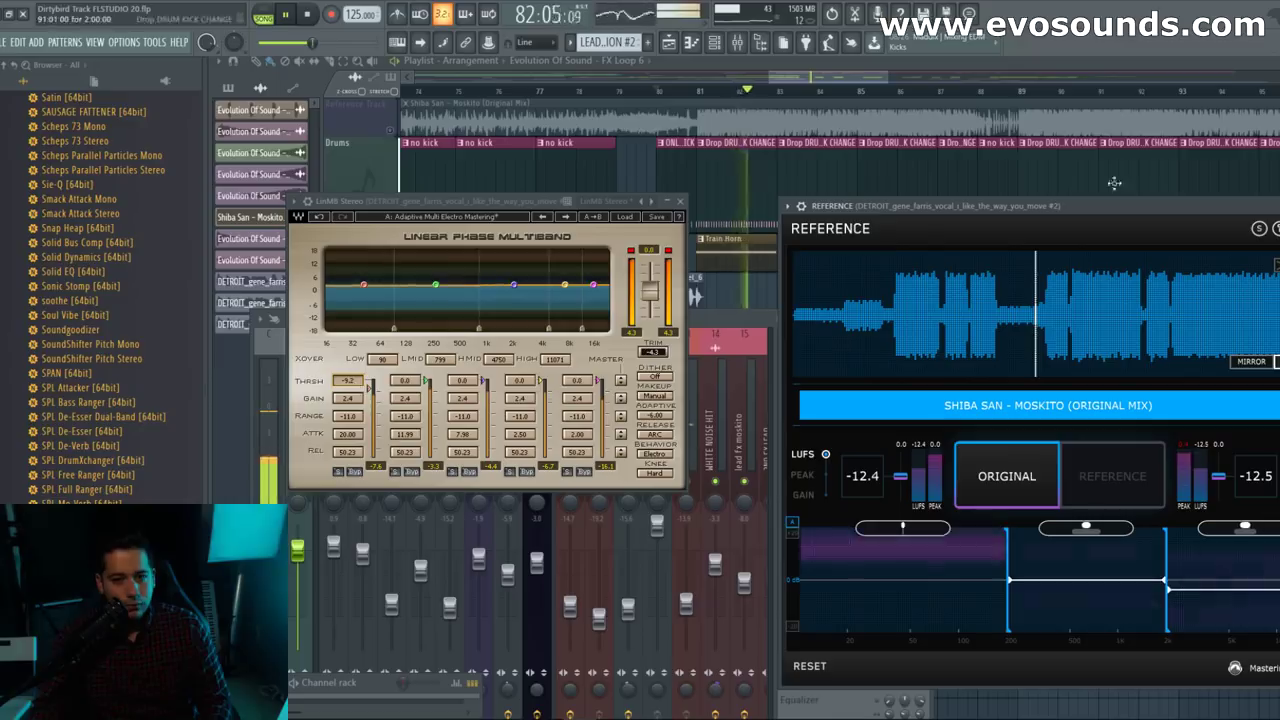
Step: Stop playback, find the section before the drop in the playlist and play from bar 78
{"action": "key", "text": "space"}
{"action": "left_click", "coordinate": [810, 85]}
{"action": "left_click_drag", "start_coordinate": [812, 86], "coordinate": [836, 88]}
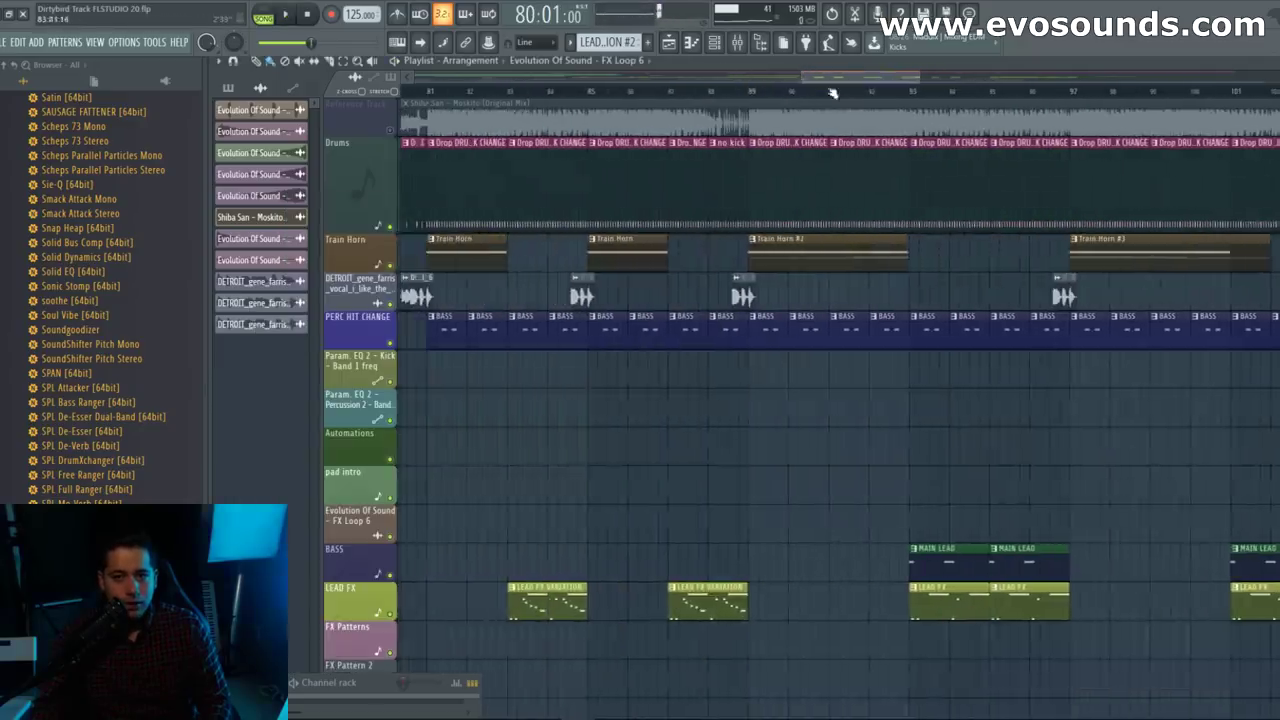
{"action": "scroll", "coordinate": [765, 85], "scroll_direction": "left", "scroll_amount": 8}
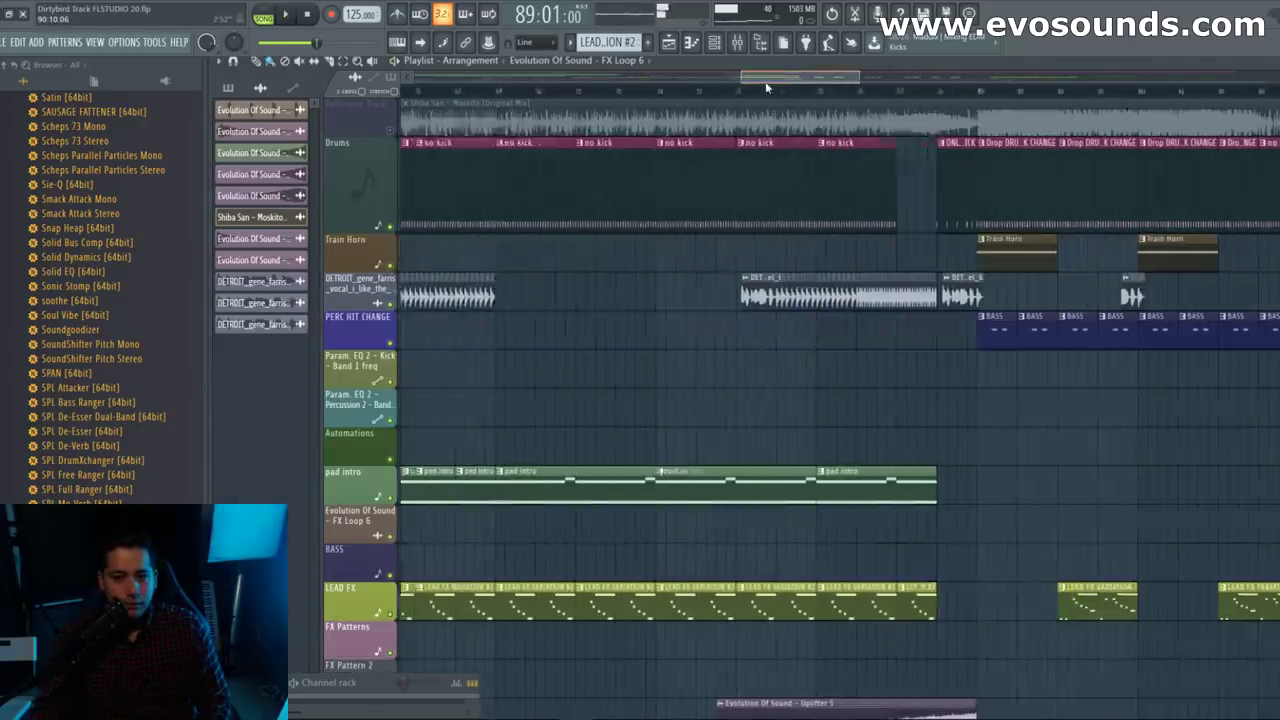
{"action": "left_click", "coordinate": [826, 100]}
{"action": "key", "text": "space"}
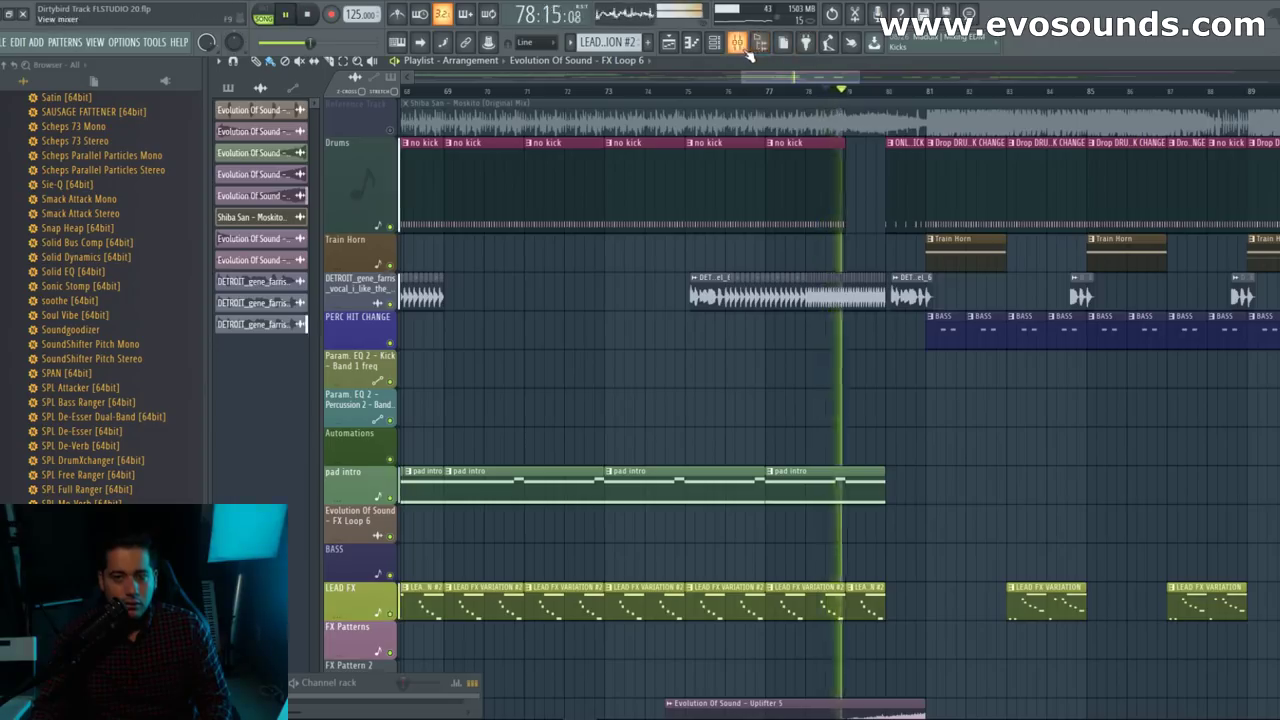
Step: Reopen the mixer, REFERENCE and LinMB Stereo, placing the REFERENCE window clear of the effect chain
{"action": "key", "text": "F9"}
{"action": "left_click", "coordinate": [813, 526]}
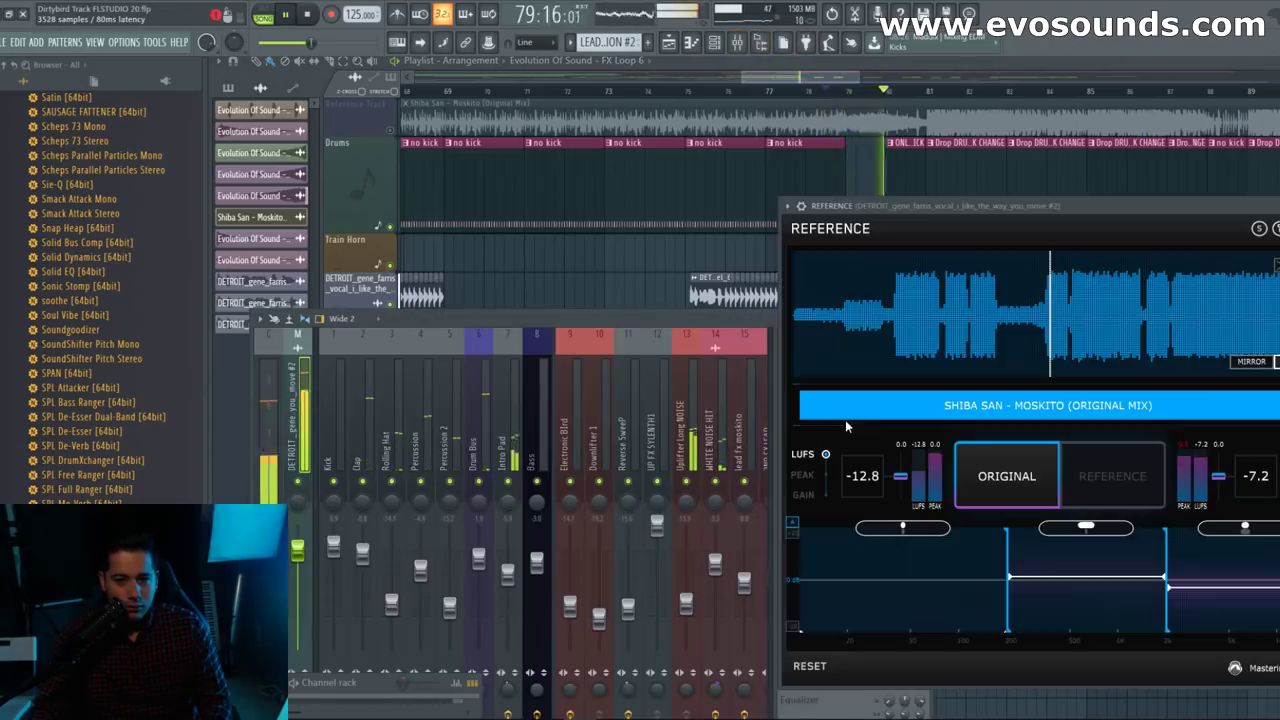
{"action": "left_click_drag", "start_coordinate": [983, 205], "coordinate": [1126, 216]}
{"action": "left_click", "coordinate": [817, 422]}
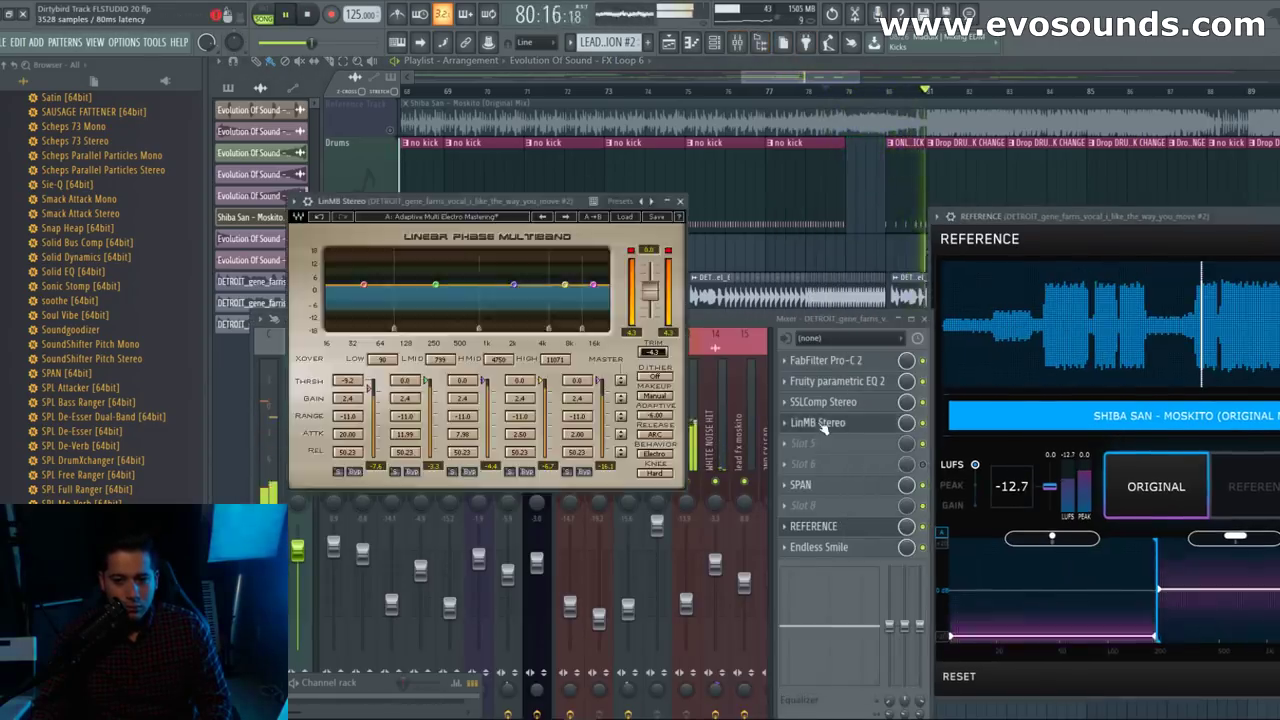
Step: Set the five LinMB Stereo band thresholds to -6.7, -2.8, -4.5, -5.8 and -15.6, then stop playback and close the plugin
{"action": "mouse_move", "coordinate": [426, 381]}
{"action": "left_mouse_down"}
{"action": "mouse_move", "coordinate": [426, 396]}
{"action": "mouse_move", "coordinate": [426, 383]}
{"action": "left_mouse_up"}
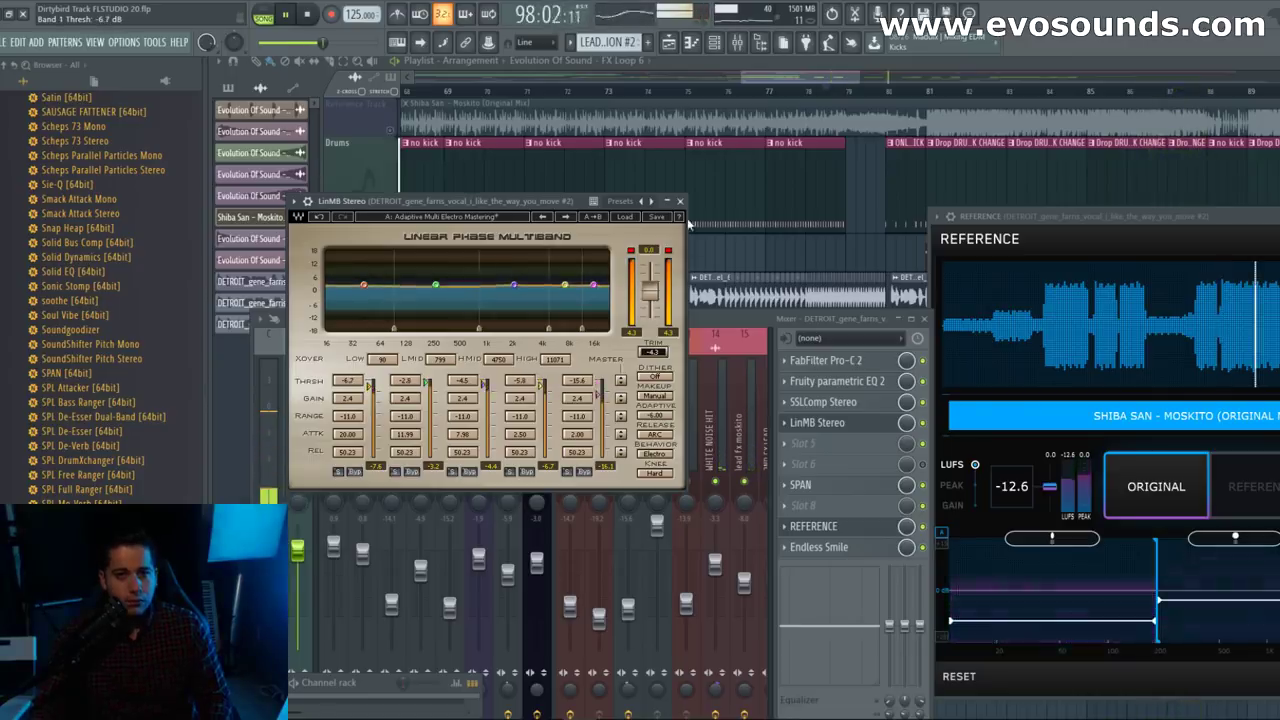
{"action": "left_click", "coordinate": [749, 331]}
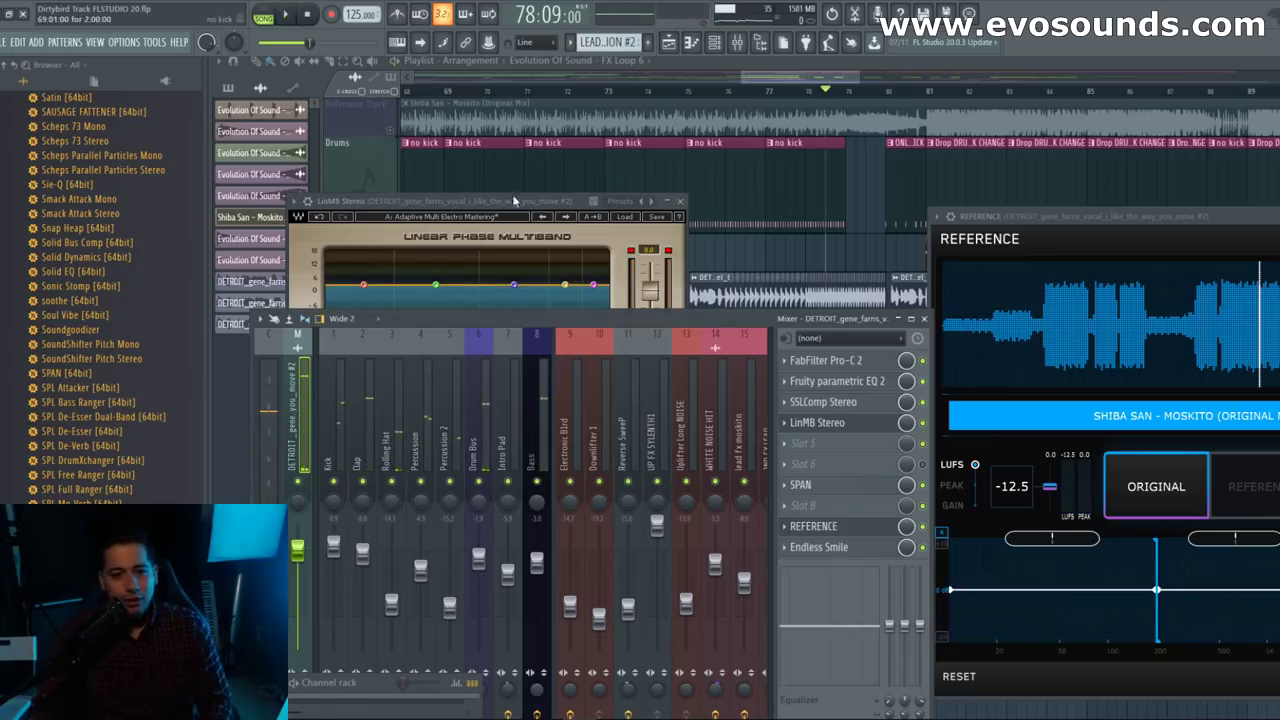
{"action": "left_click", "coordinate": [537, 251]}
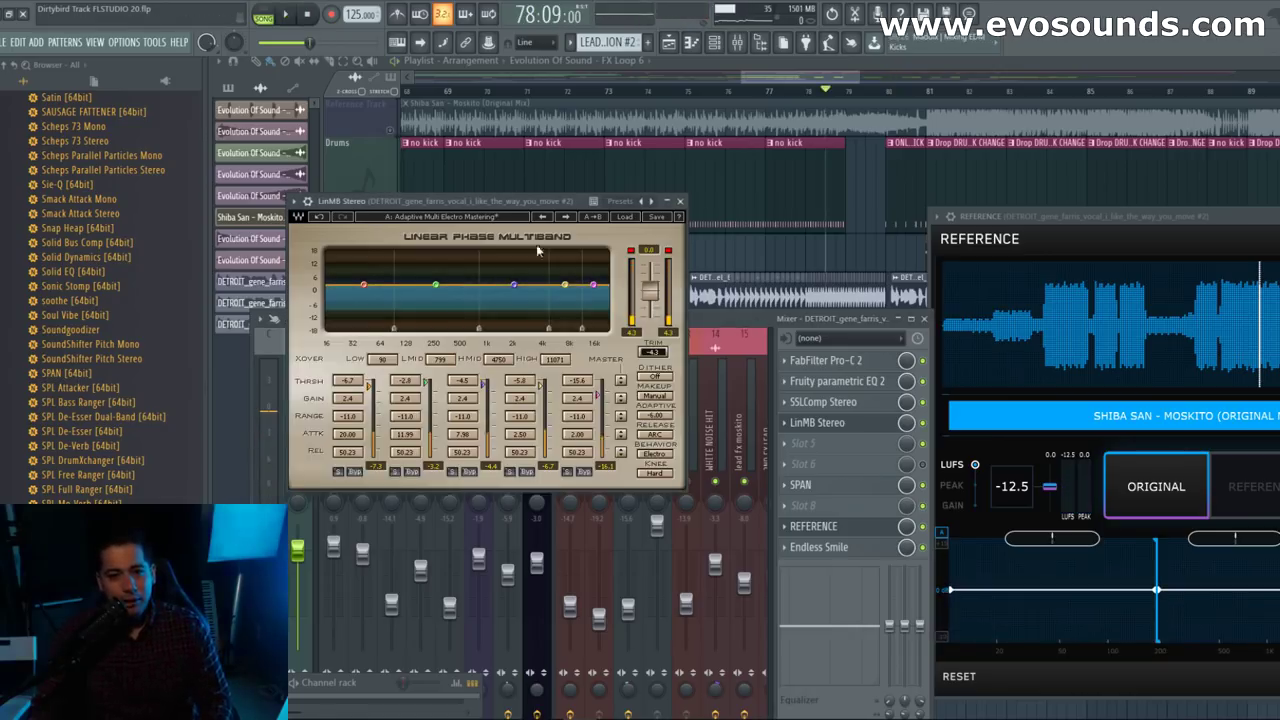
{"action": "left_click", "coordinate": [680, 203]}
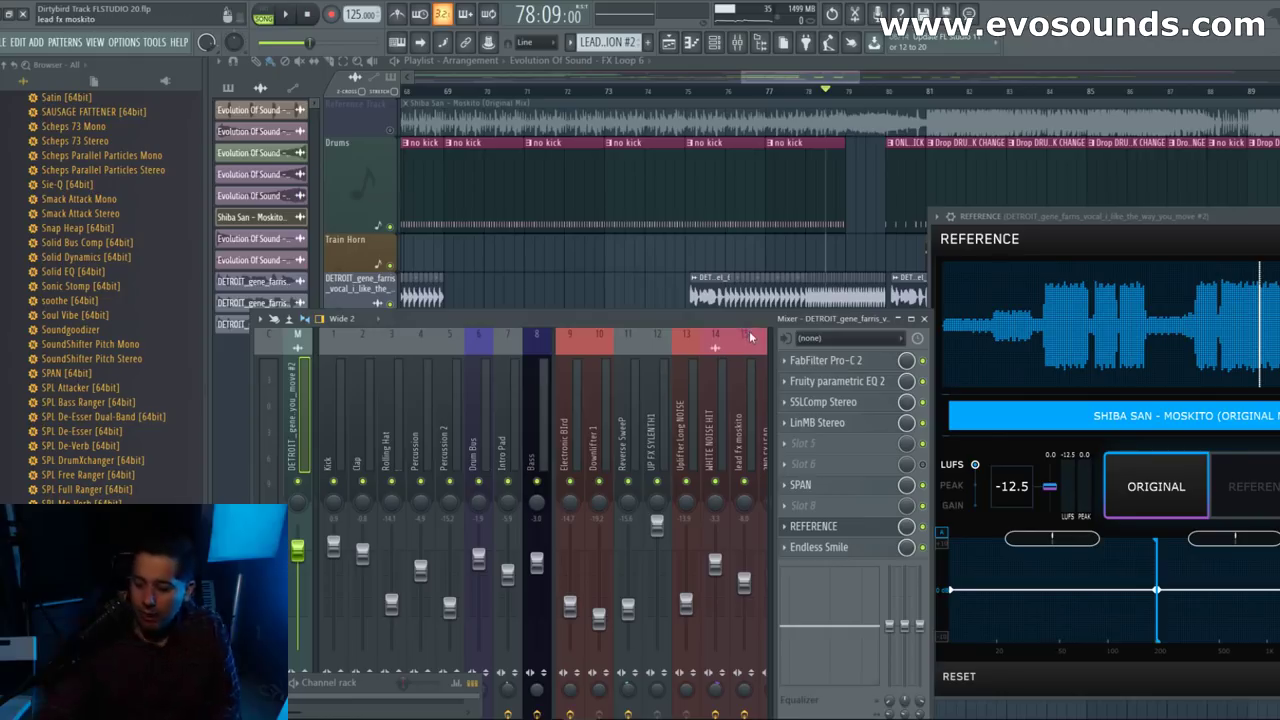
Step: Examine the loudness comparison in REFERENCE, then play the drop from bar 81 with the mixer and REFERENCE side by side
{"action": "left_click_drag", "start_coordinate": [1183, 214], "coordinate": [835, 153]}
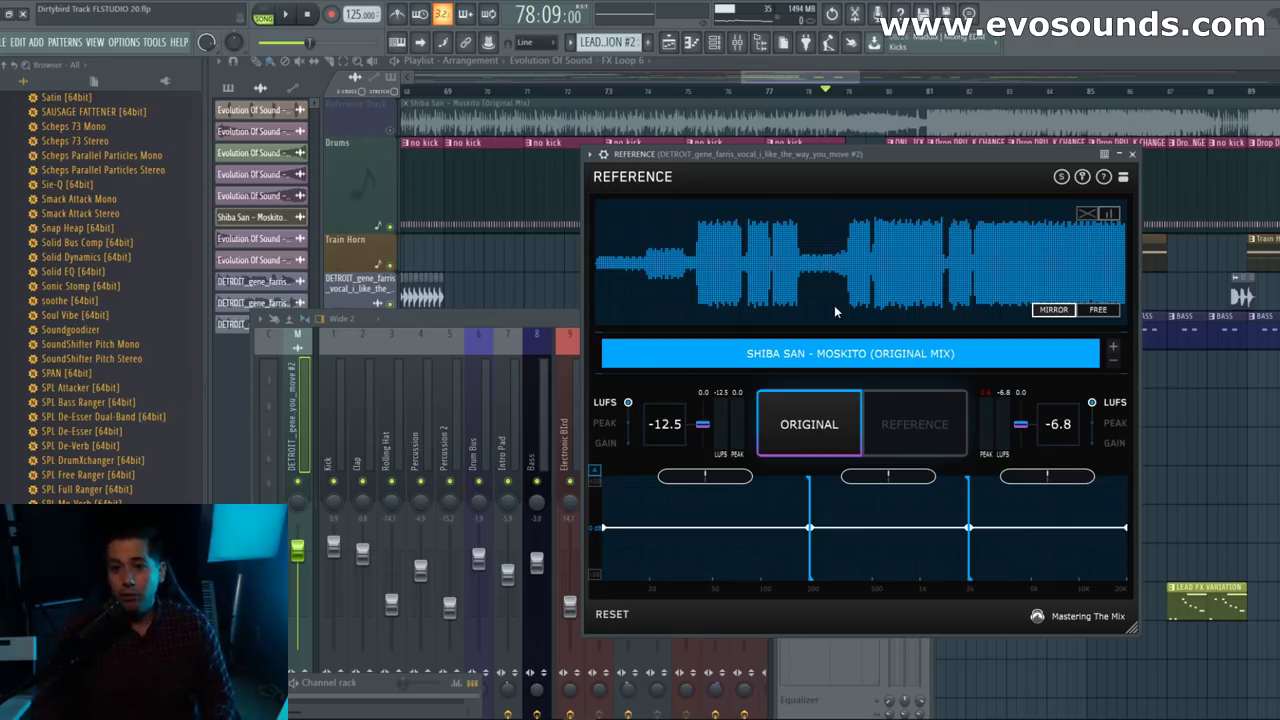
{"action": "left_click_drag", "start_coordinate": [837, 155], "coordinate": [1109, 214]}
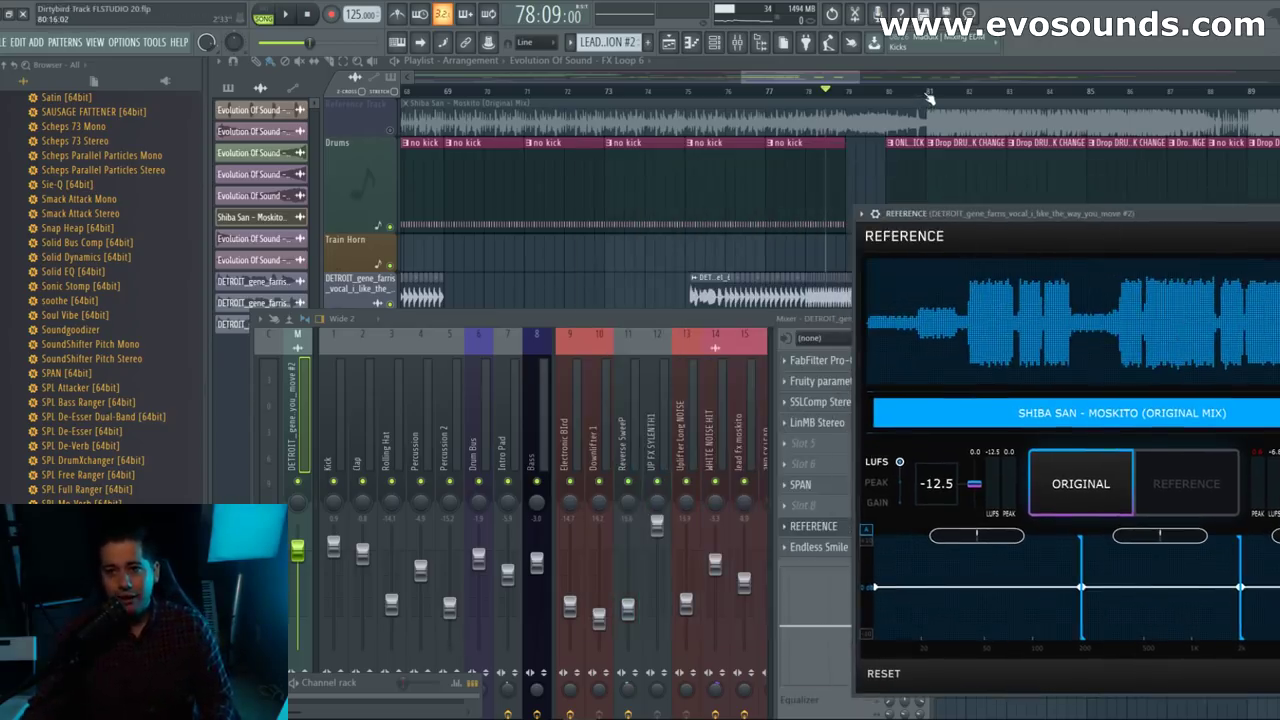
{"action": "left_click", "coordinate": [929, 92]}
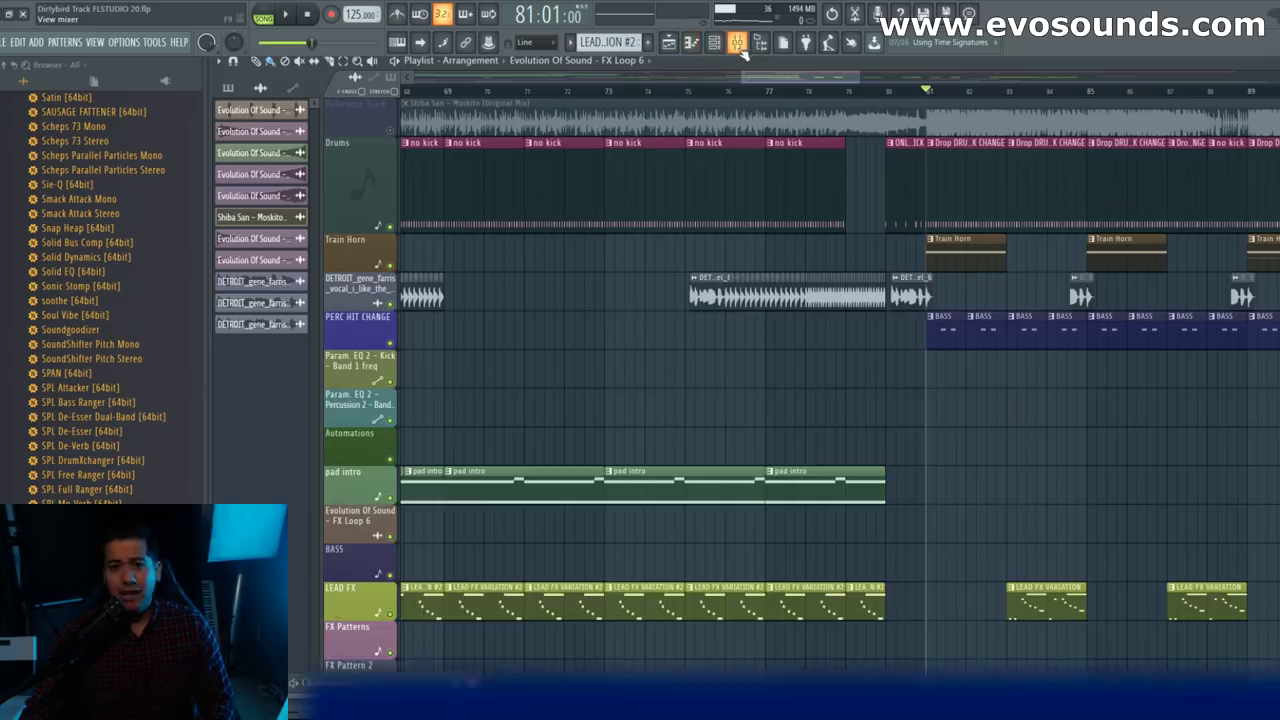
{"action": "left_click", "coordinate": [737, 42]}
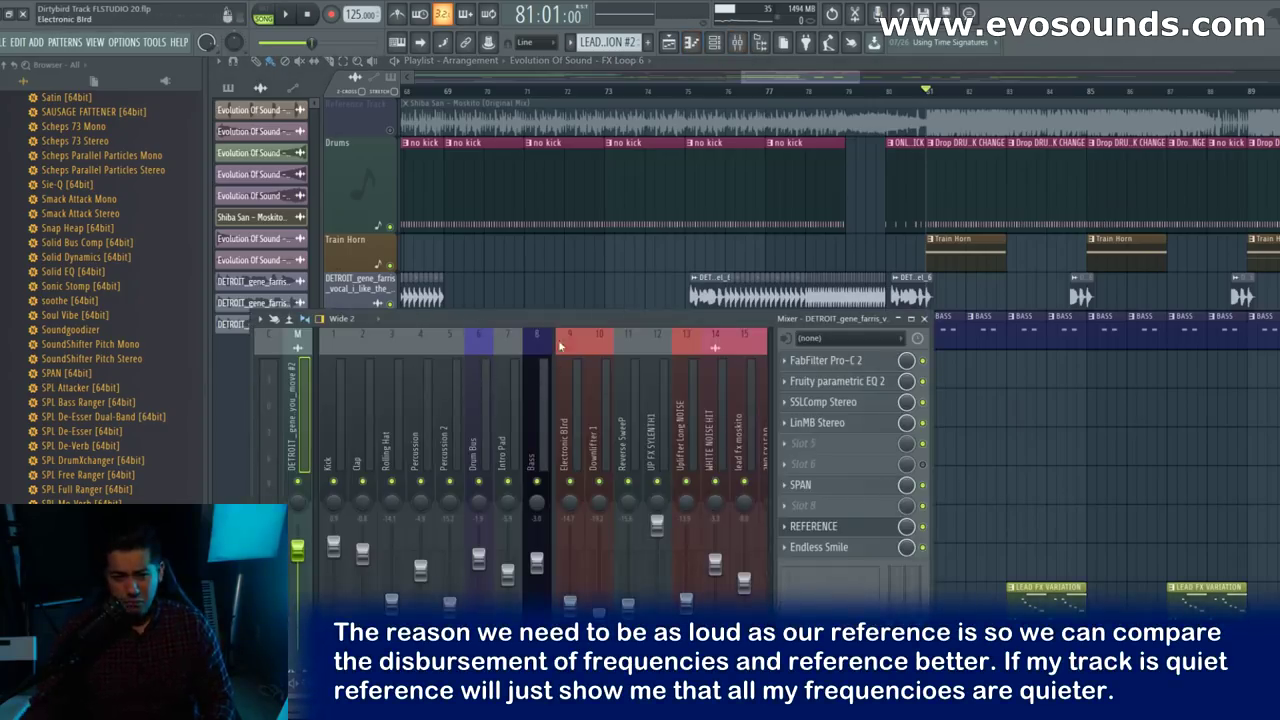
{"action": "left_click_drag", "start_coordinate": [566, 320], "coordinate": [571, 188]}
{"action": "left_click", "coordinate": [808, 396]}
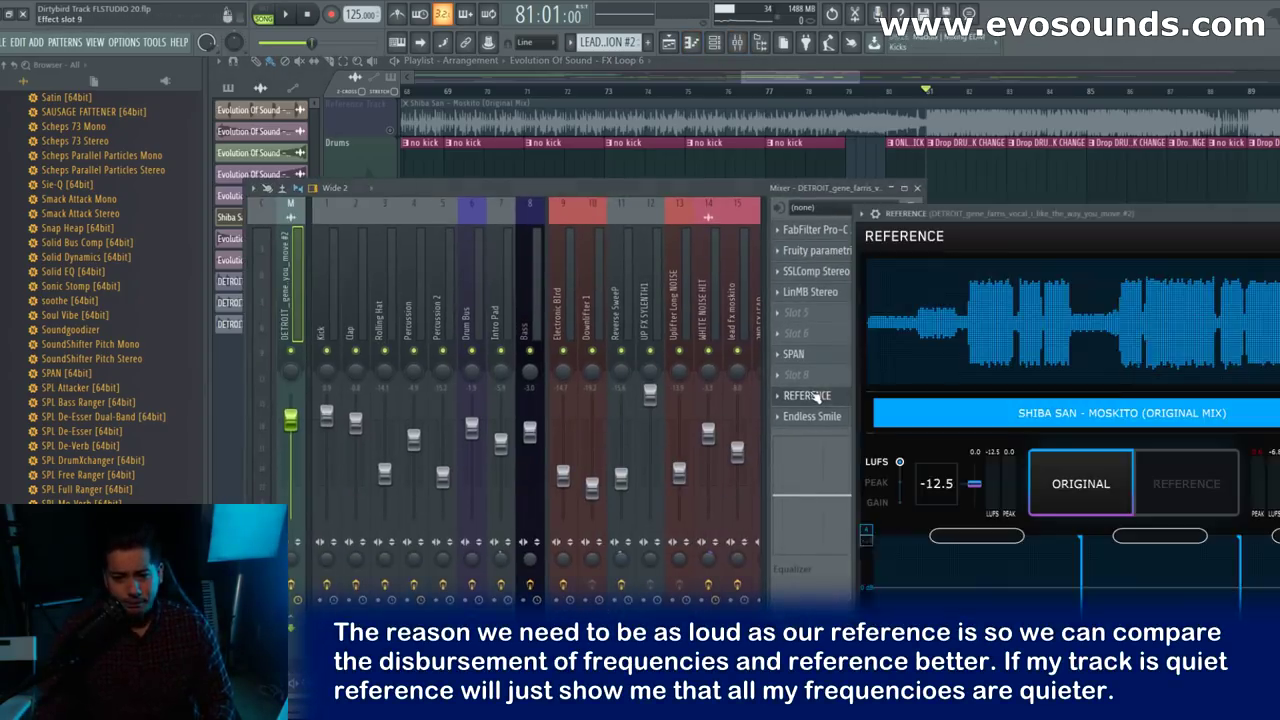
{"action": "key", "text": "space"}
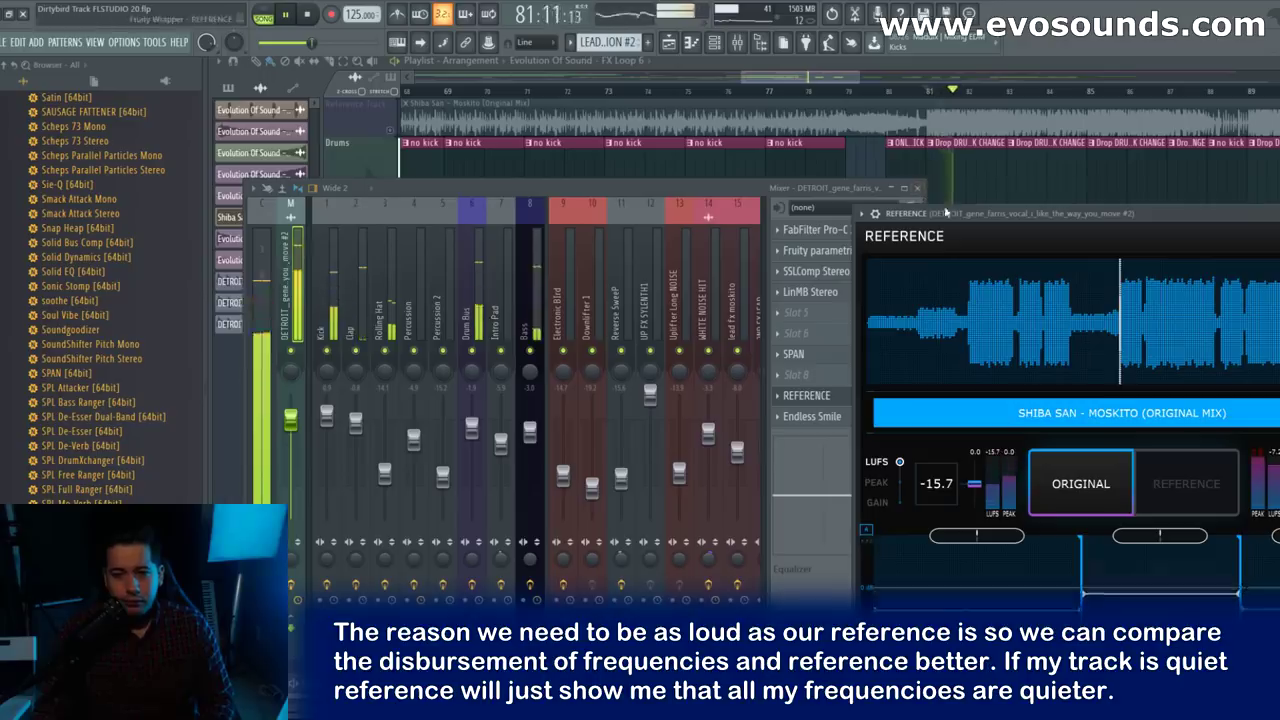
Step: Restart playback from bar 77 before the drop and reopen the mixer and REFERENCE to watch the loudness
{"action": "key", "text": "space"}
{"action": "left_click_drag", "start_coordinate": [823, 78], "coordinate": [865, 80]}
{"action": "left_click", "coordinate": [930, 98]}
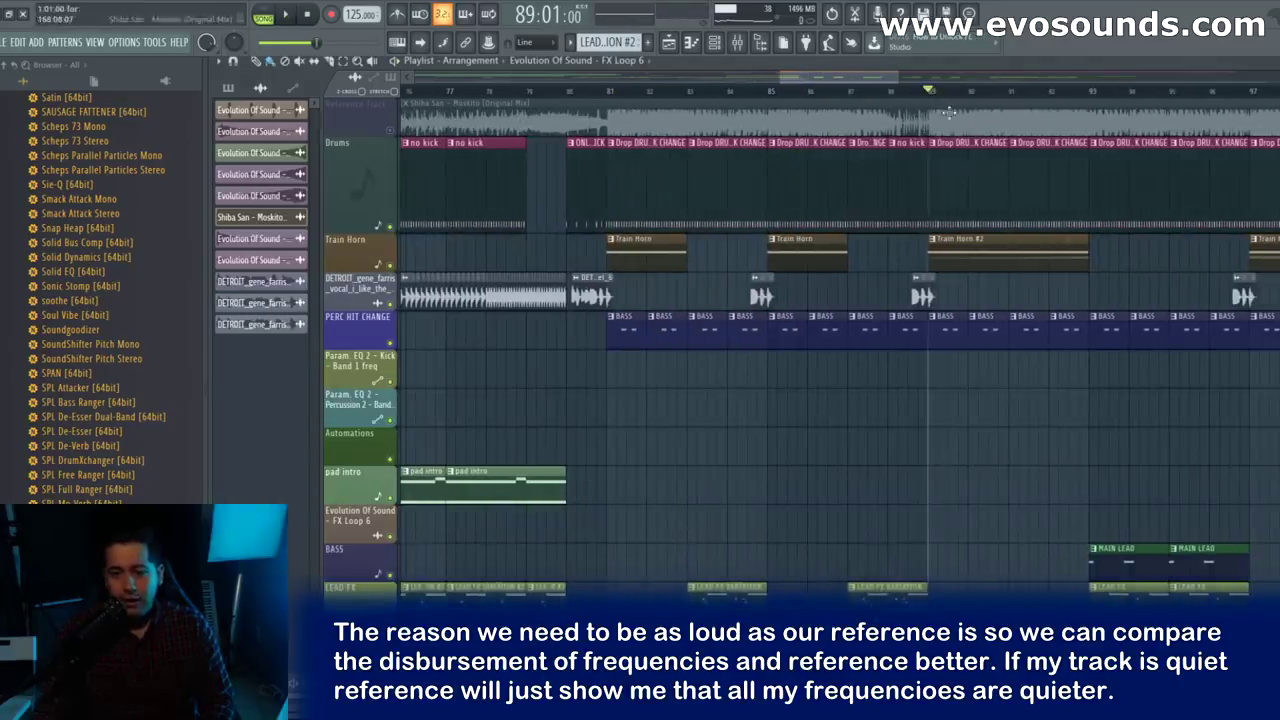
{"action": "left_click", "coordinate": [470, 99]}
{"action": "key", "text": "space"}
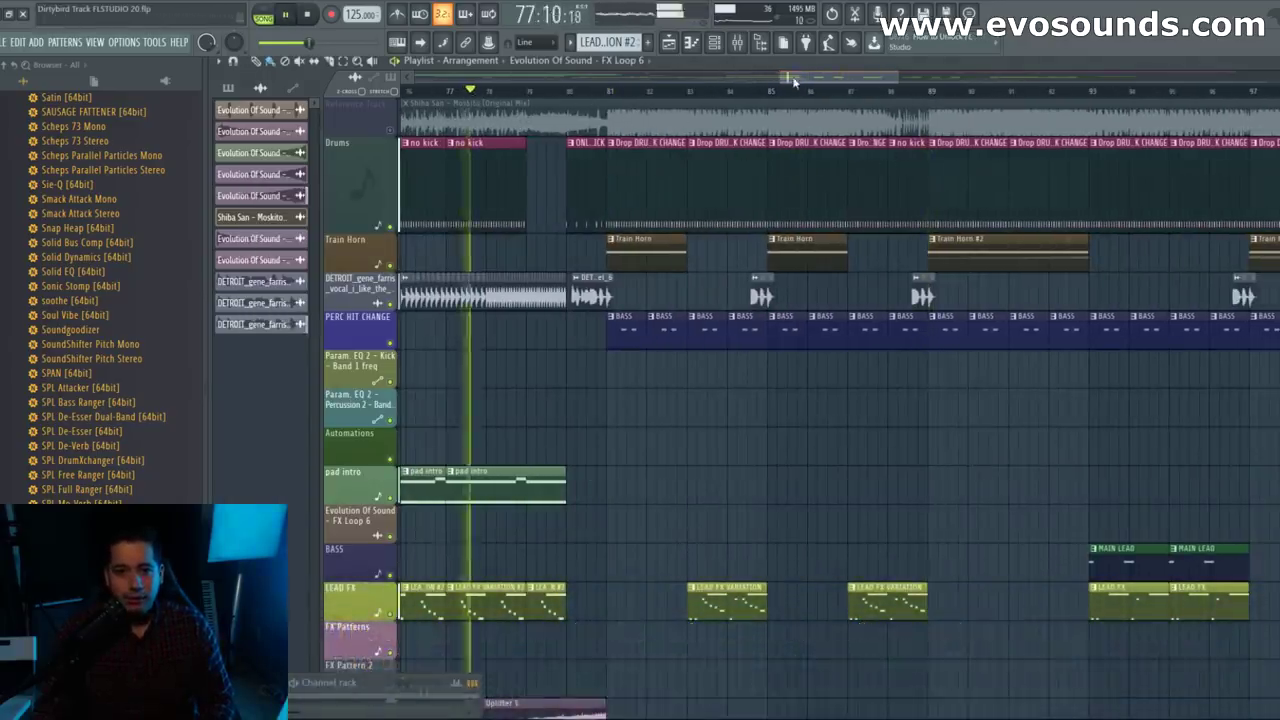
{"action": "key", "text": "F9"}
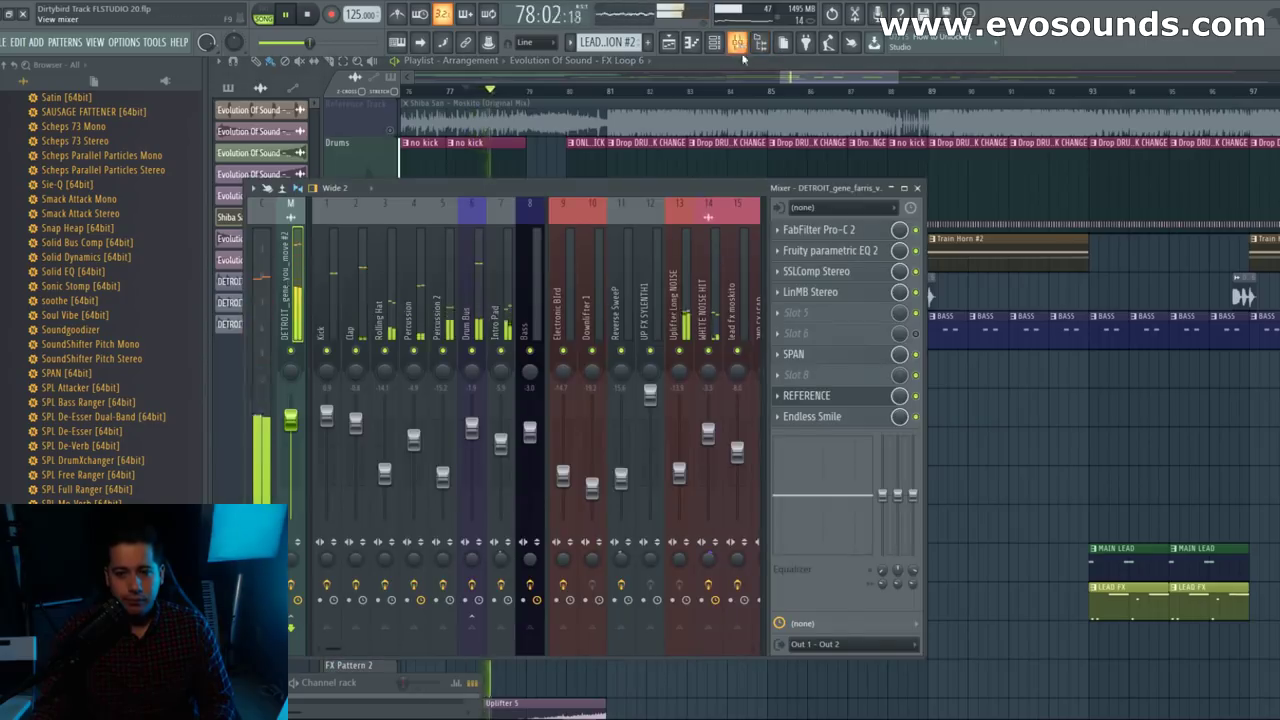
{"action": "left_click", "coordinate": [815, 396]}
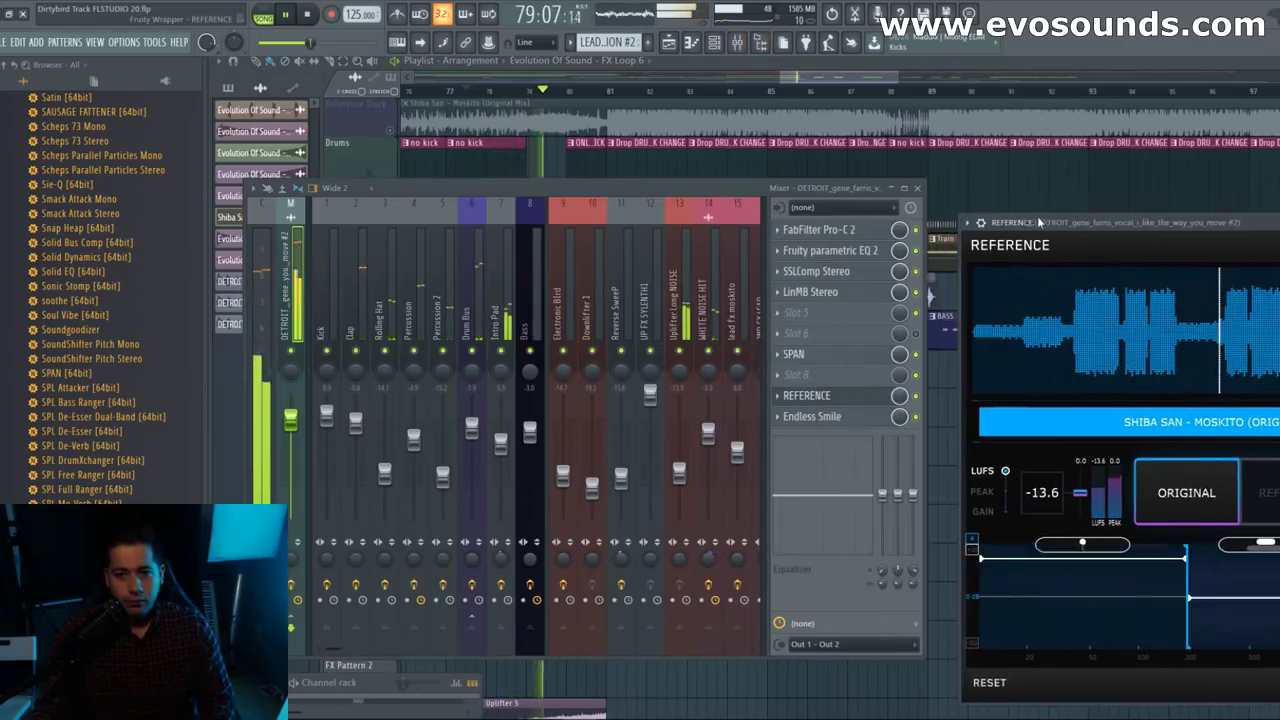
Step: Load FabFilter Pro-L into slot 5 of the master channel and move the REFERENCE window beside it
{"action": "left_click", "coordinate": [800, 313]}
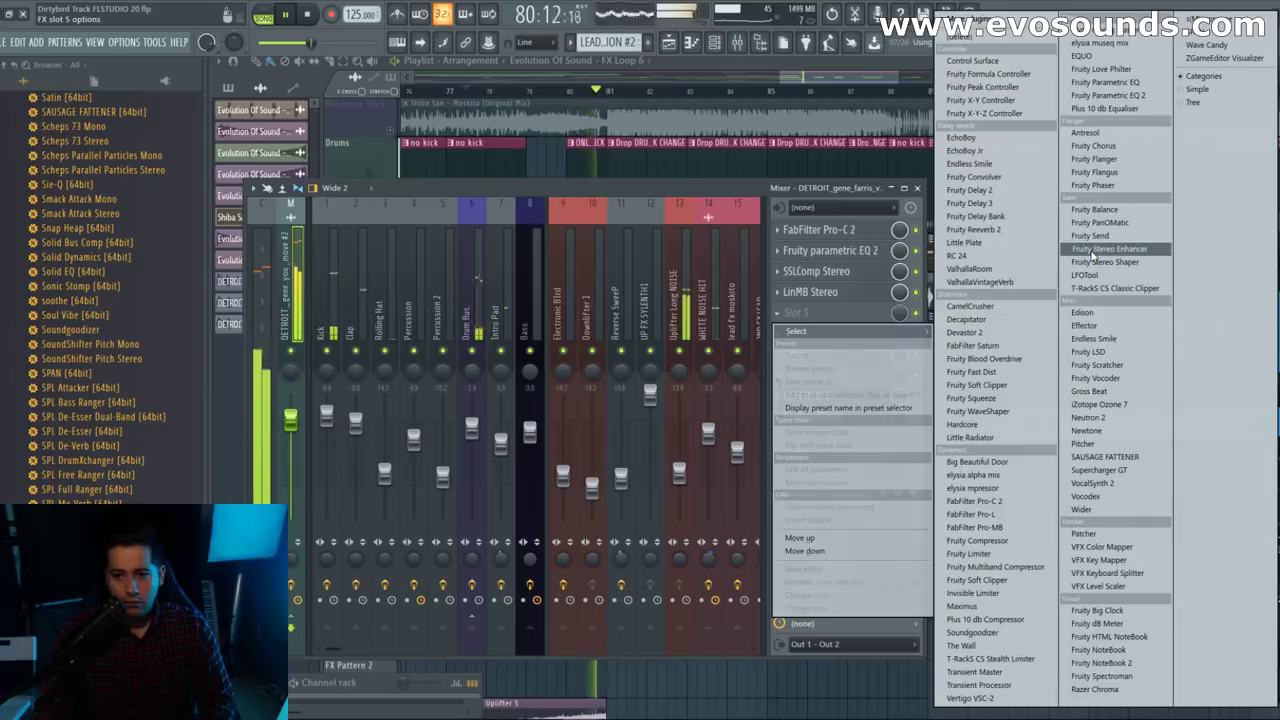
{"action": "left_click", "coordinate": [1000, 514]}
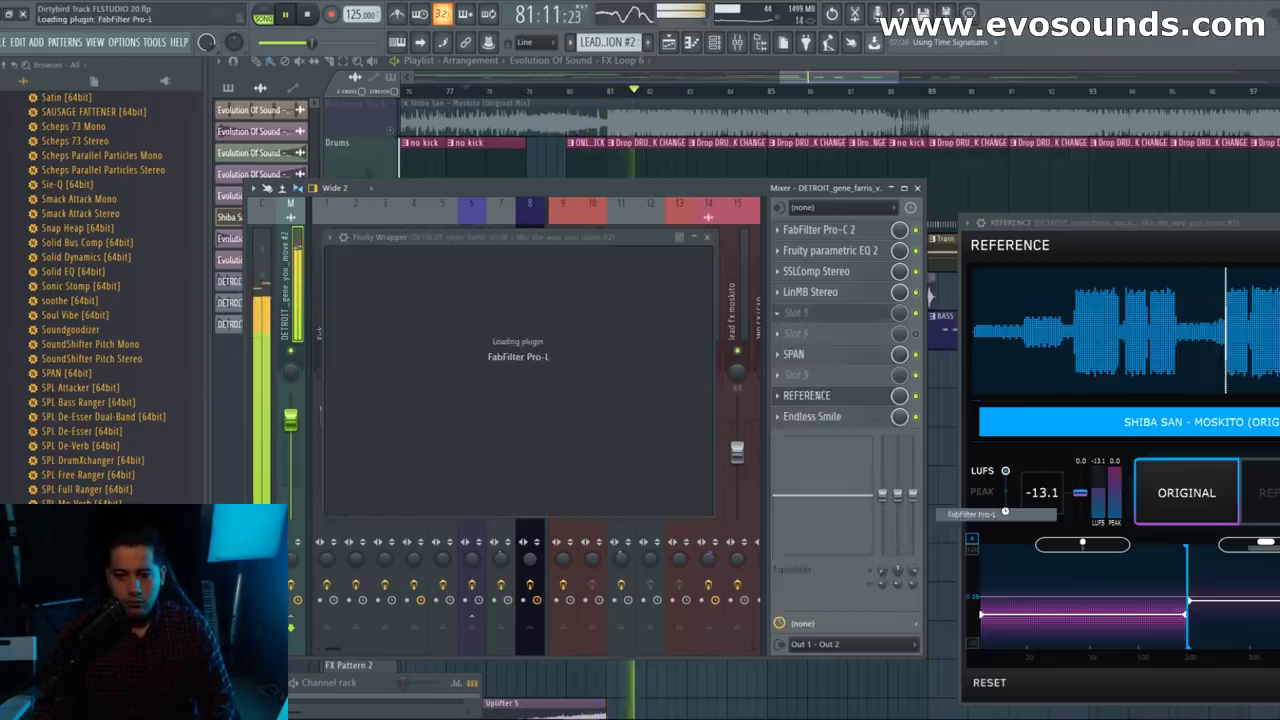
{"action": "left_click_drag", "start_coordinate": [1107, 223], "coordinate": [875, 131]}
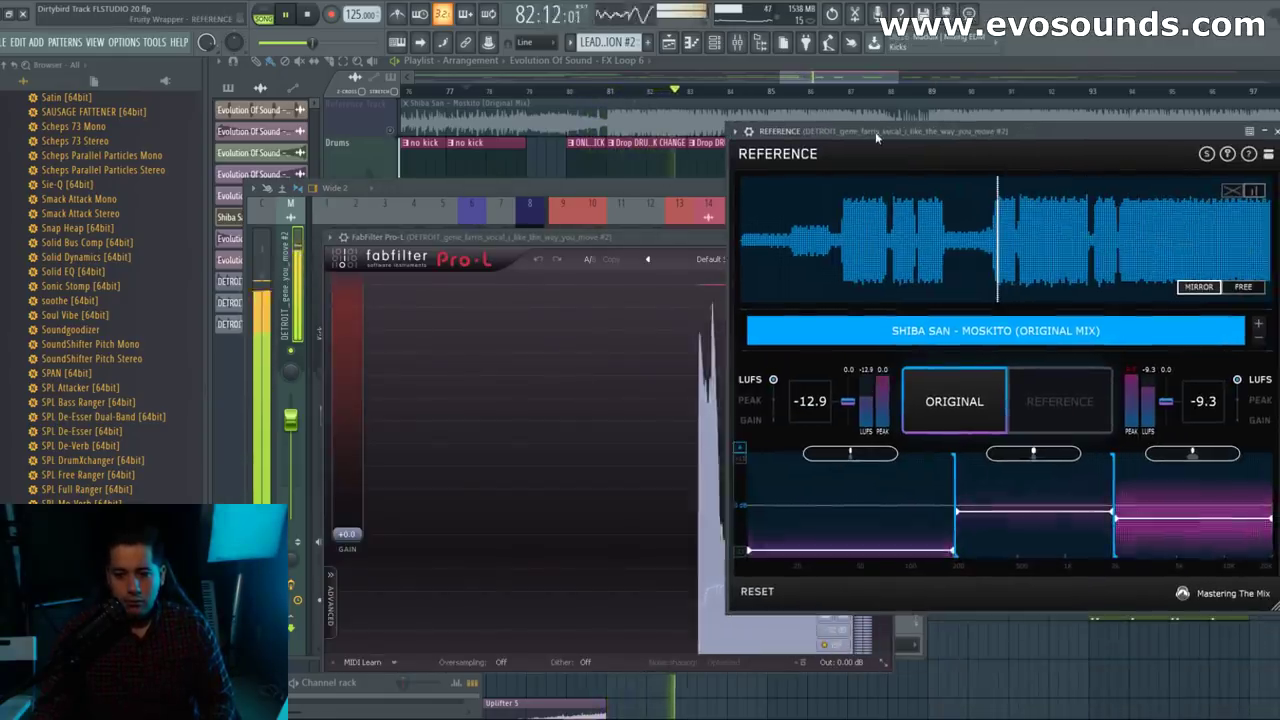
Step: Raise the FabFilter Pro-L gain to +2.75 dB while comparing loudness in REFERENCE, then return to the mixer
{"action": "left_click_drag", "start_coordinate": [346, 534], "coordinate": [357, 511]}
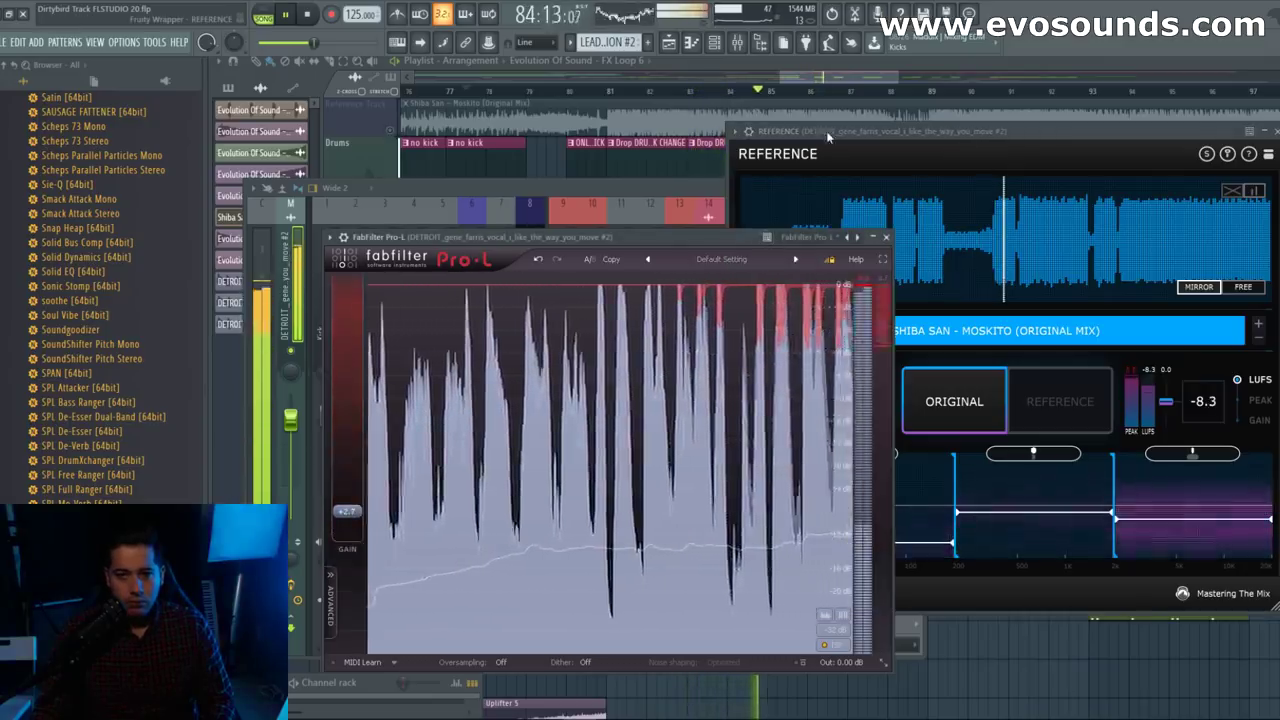
{"action": "left_click_drag", "start_coordinate": [828, 136], "coordinate": [853, 132]}
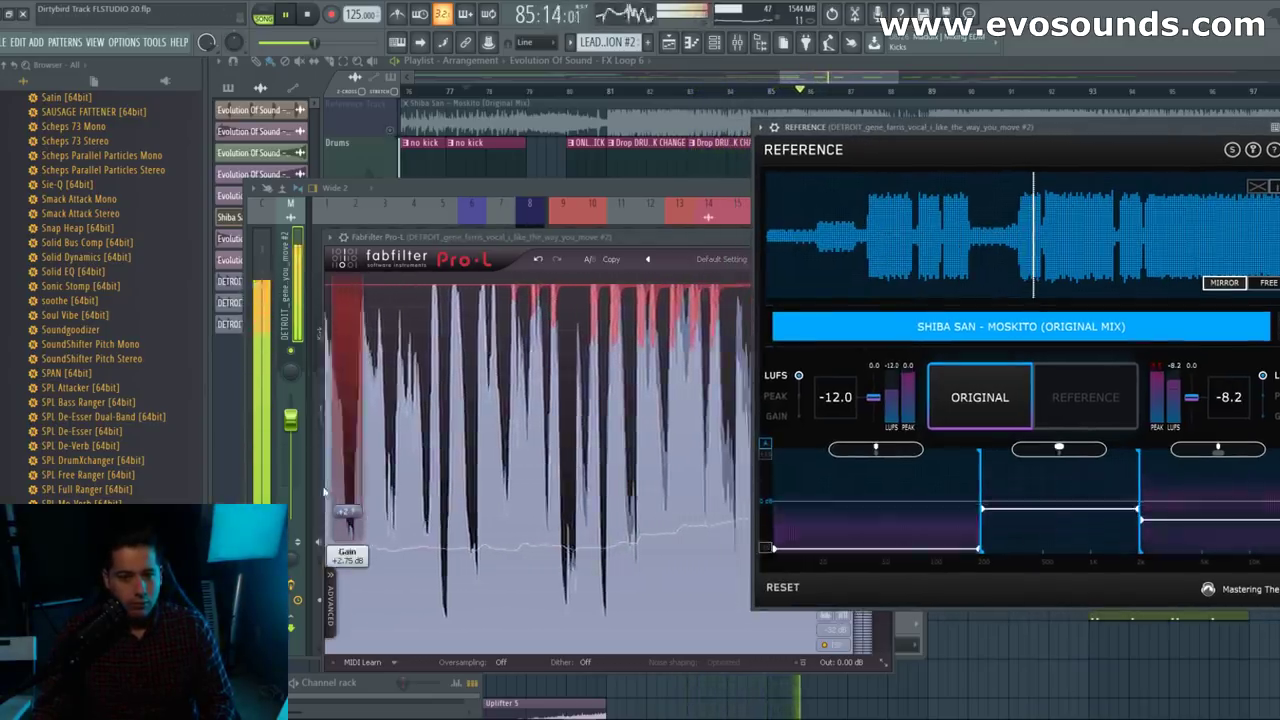
{"action": "left_click", "coordinate": [344, 515]}
{"action": "left_click", "coordinate": [881, 238]}
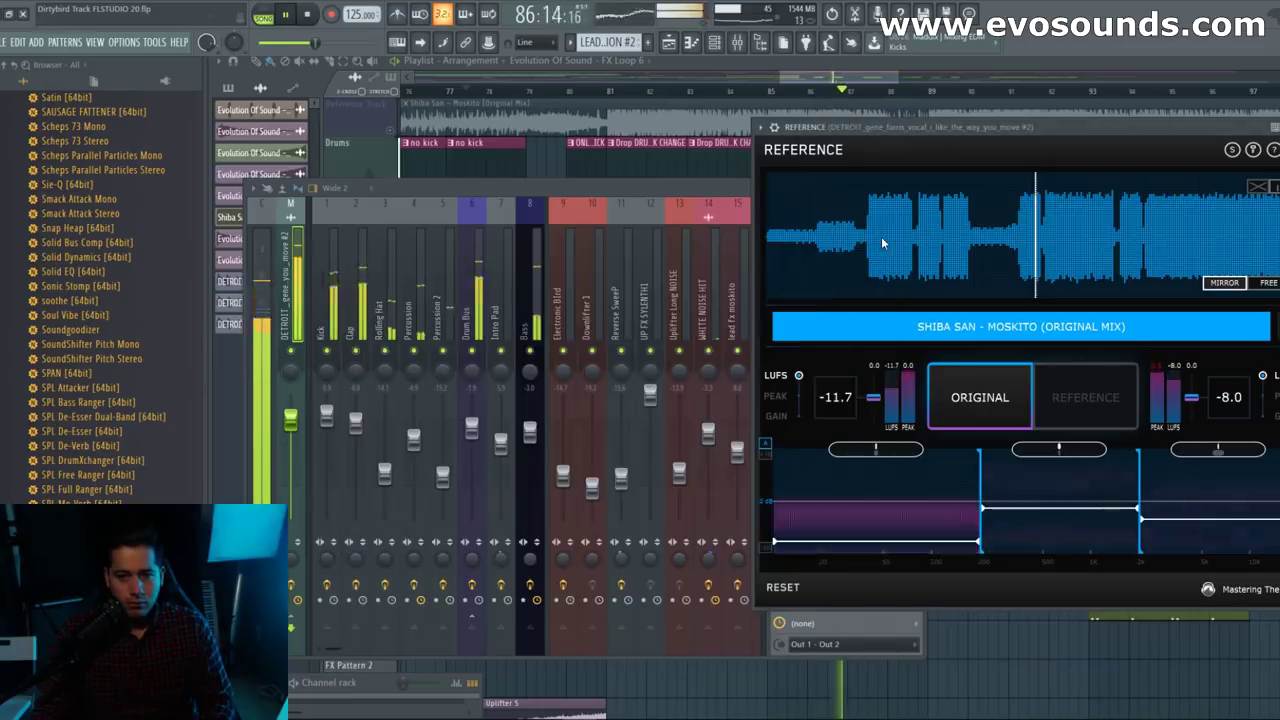
{"action": "left_click", "coordinate": [694, 186]}
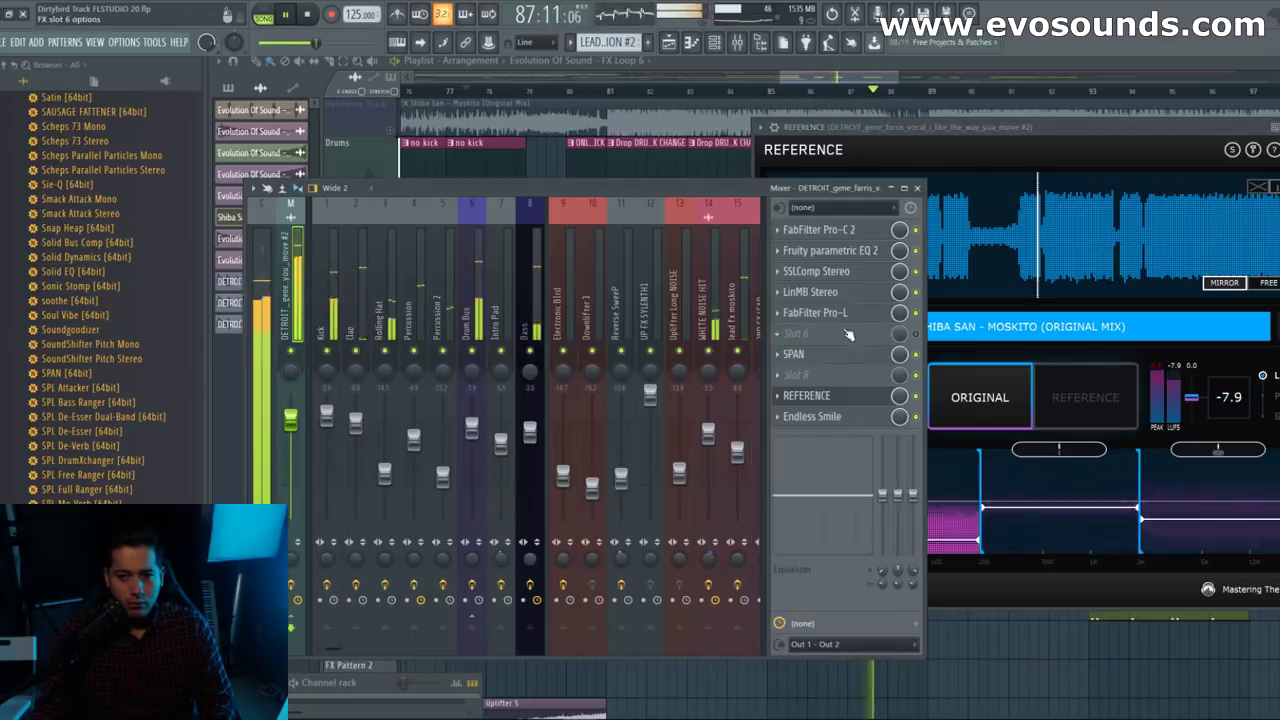
Step: Load Invisible Limiter into slot 6 of the master channel and move its window beside REFERENCE
{"action": "left_click", "coordinate": [787, 337]}
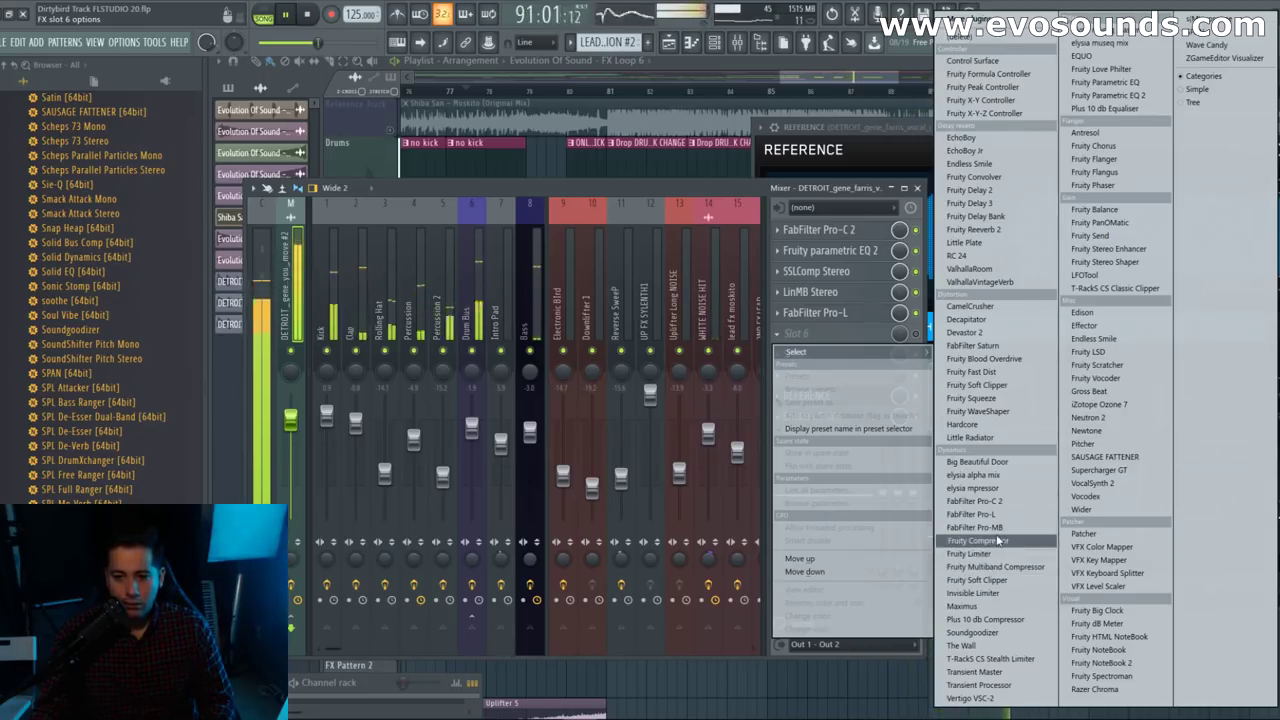
{"action": "left_click", "coordinate": [985, 593]}
{"action": "left_click_drag", "start_coordinate": [700, 150], "coordinate": [353, 268]}
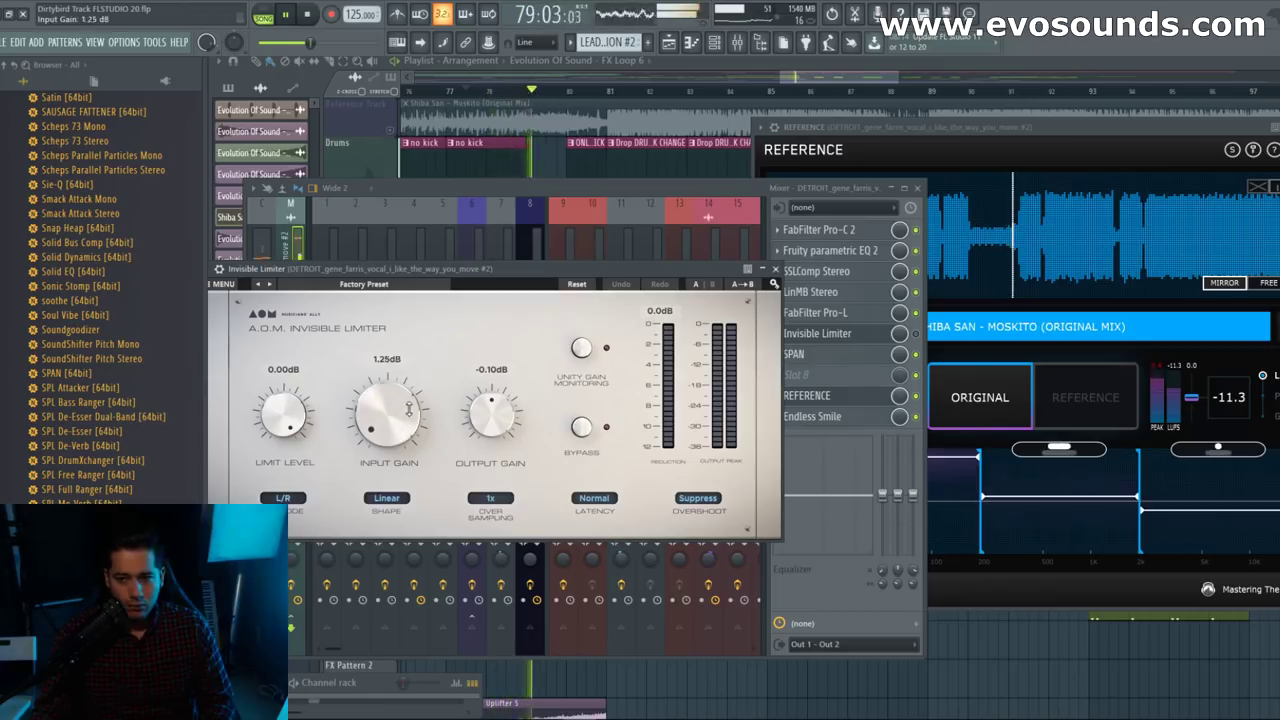
Step: Set the Invisible Limiter's input gain to 2.40 dB while comparing the original mix with the reference track
{"action": "left_click", "coordinate": [1021, 201]}
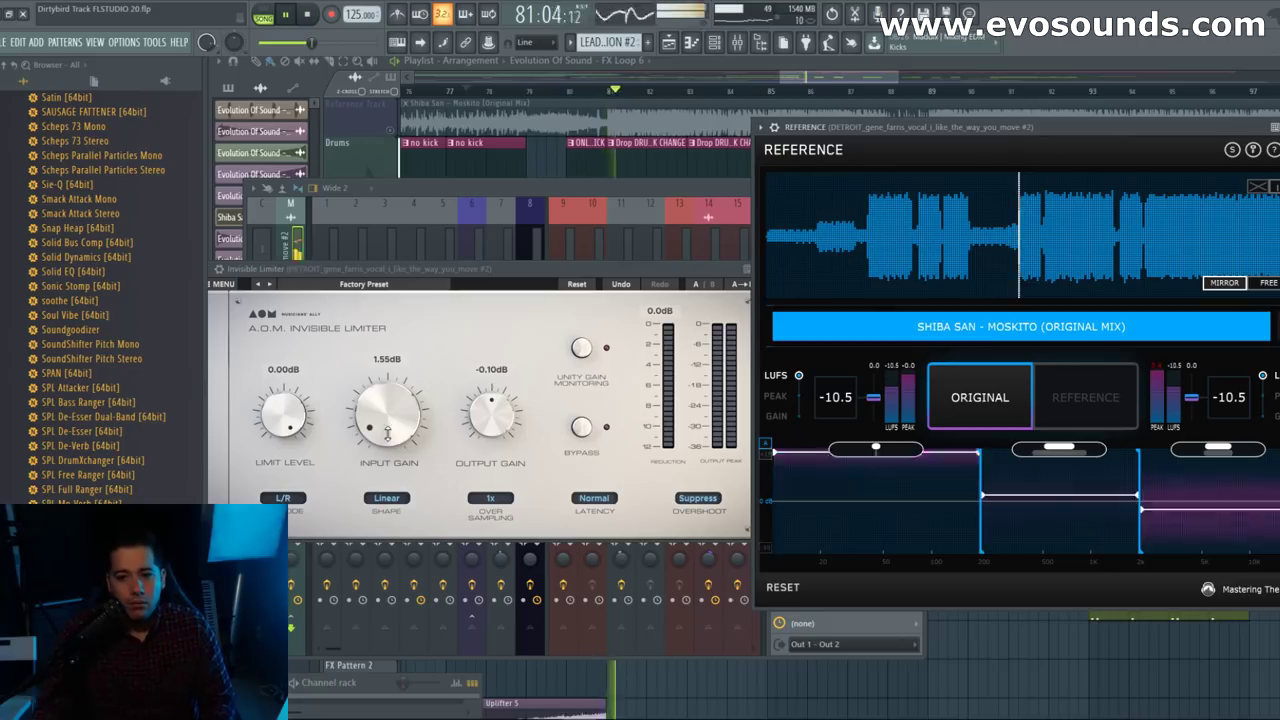
{"action": "left_click_drag", "start_coordinate": [381, 436], "coordinate": [362, 430]}
{"action": "left_click", "coordinate": [1056, 402]}
{"action": "left_click", "coordinate": [985, 398]}
{"action": "left_click_drag", "start_coordinate": [395, 420], "coordinate": [410, 392]}
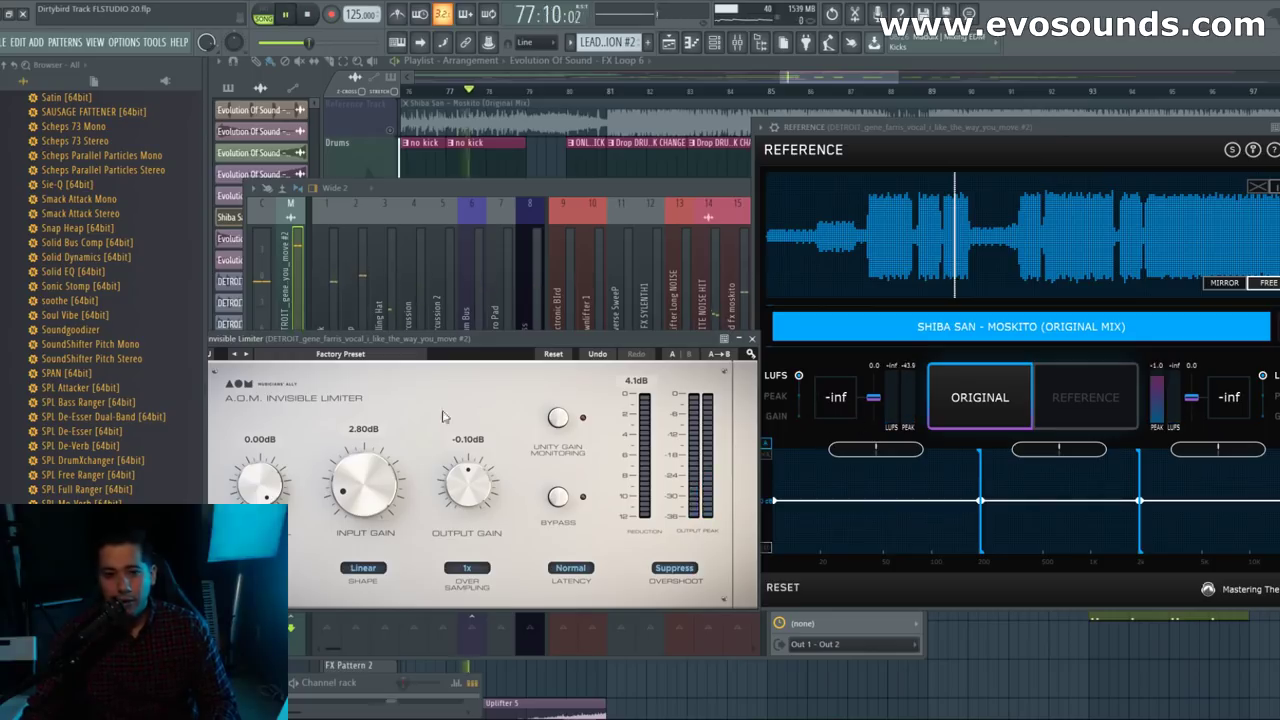
{"action": "left_click_drag", "start_coordinate": [368, 482], "coordinate": [373, 491]}
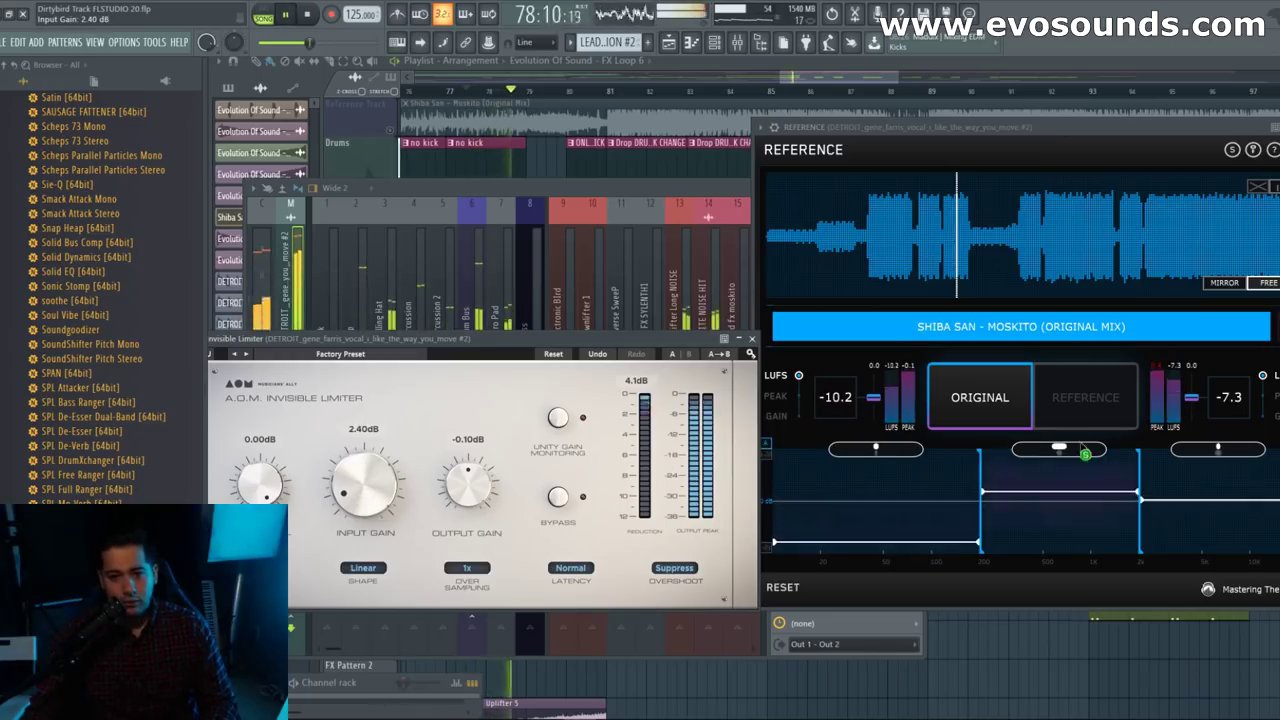
Step: Play the reference track from its drop to compare loudness, stop playback and close the Invisible Limiter
{"action": "left_click", "coordinate": [1046, 228]}
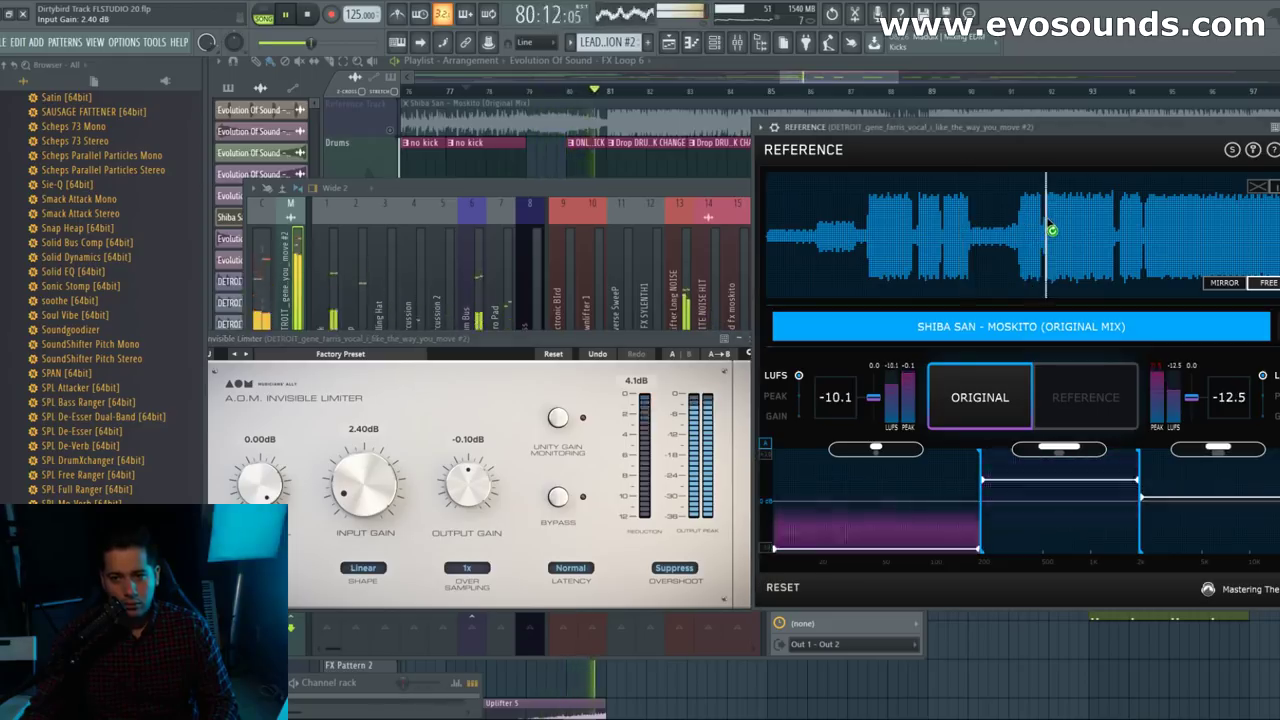
{"action": "left_click", "coordinate": [783, 588]}
{"action": "key", "text": "space"}
{"action": "left_click", "coordinate": [748, 341]}
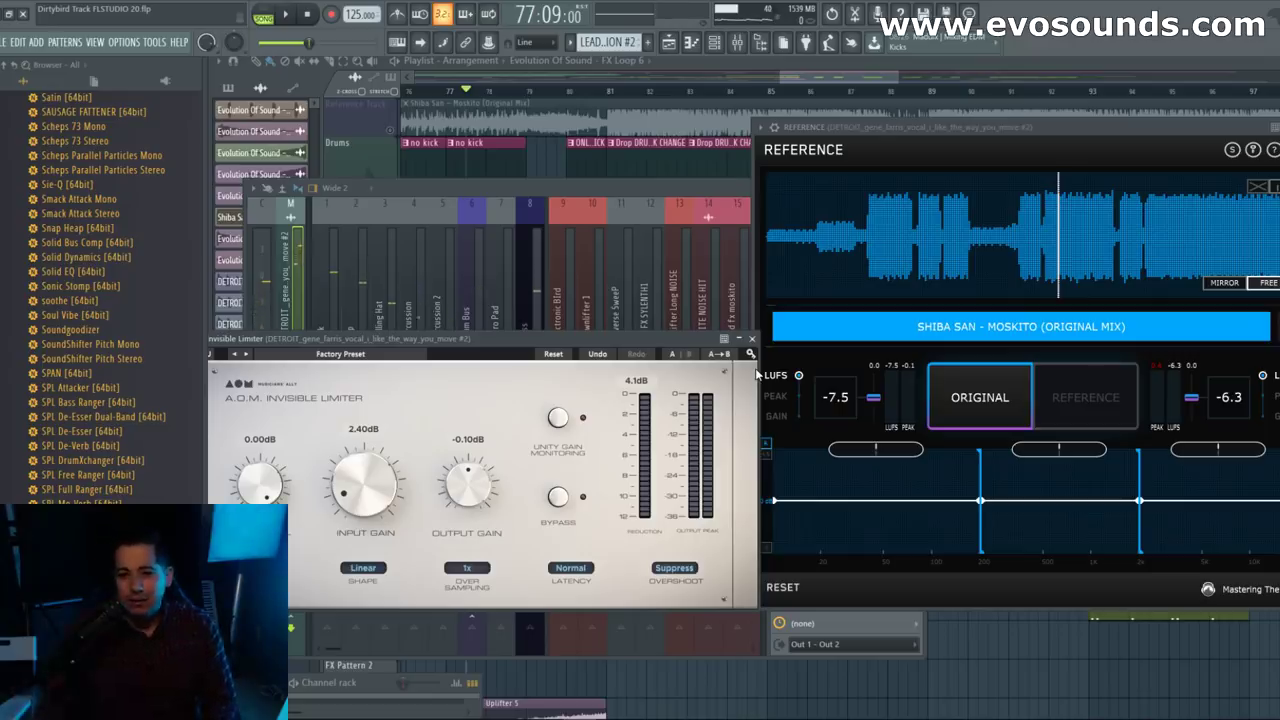
{"action": "left_click", "coordinate": [753, 341]}
Step: Return the playlist to the song's start and play the intro with the mixer and REFERENCE open
{"action": "left_click_drag", "start_coordinate": [685, 187], "coordinate": [700, 365]}
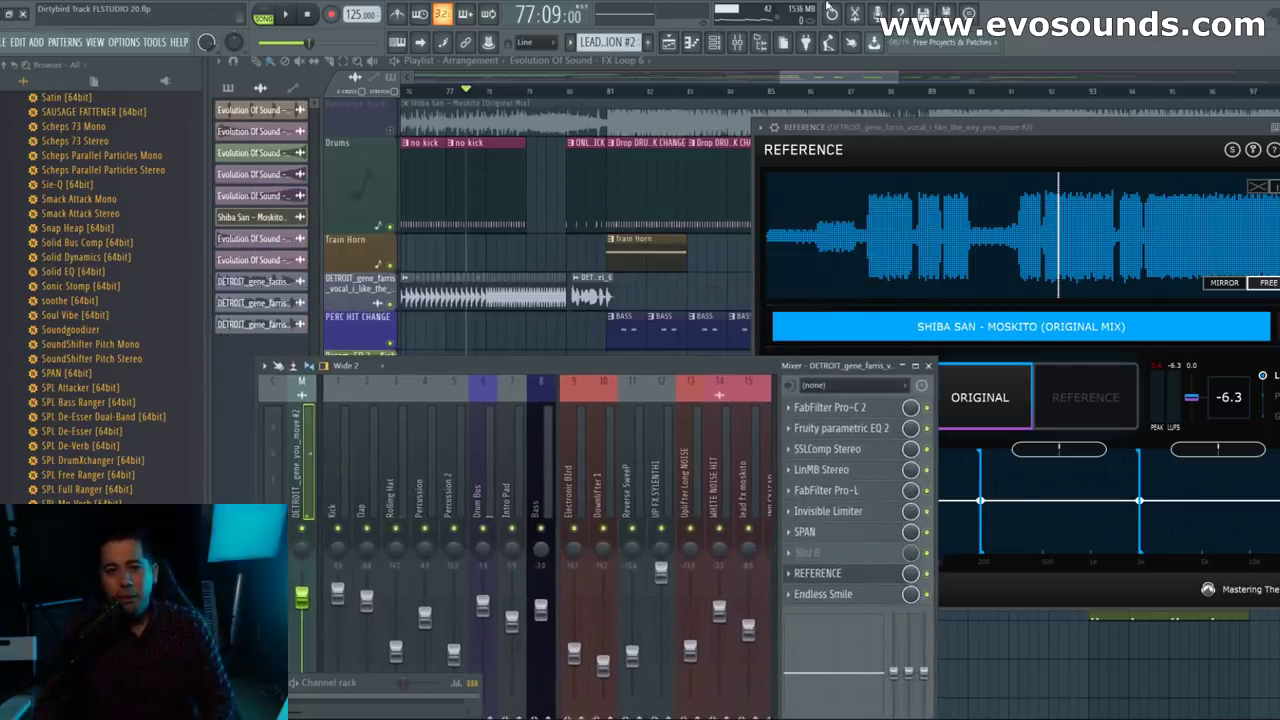
{"action": "left_click_drag", "start_coordinate": [817, 81], "coordinate": [440, 82]}
{"action": "scroll", "coordinate": [480, 134], "scroll_direction": "down", "scroll_amount": 6}
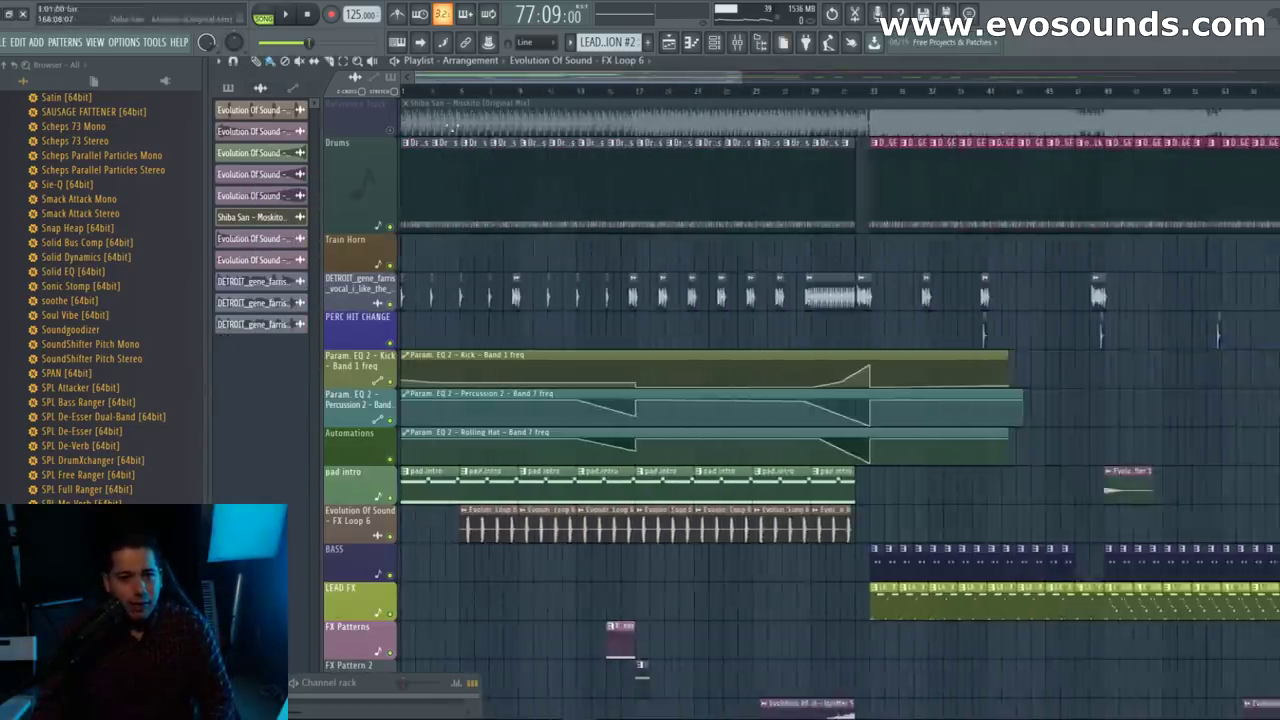
{"action": "scroll", "coordinate": [397, 92], "scroll_direction": "up", "scroll_amount": 5}
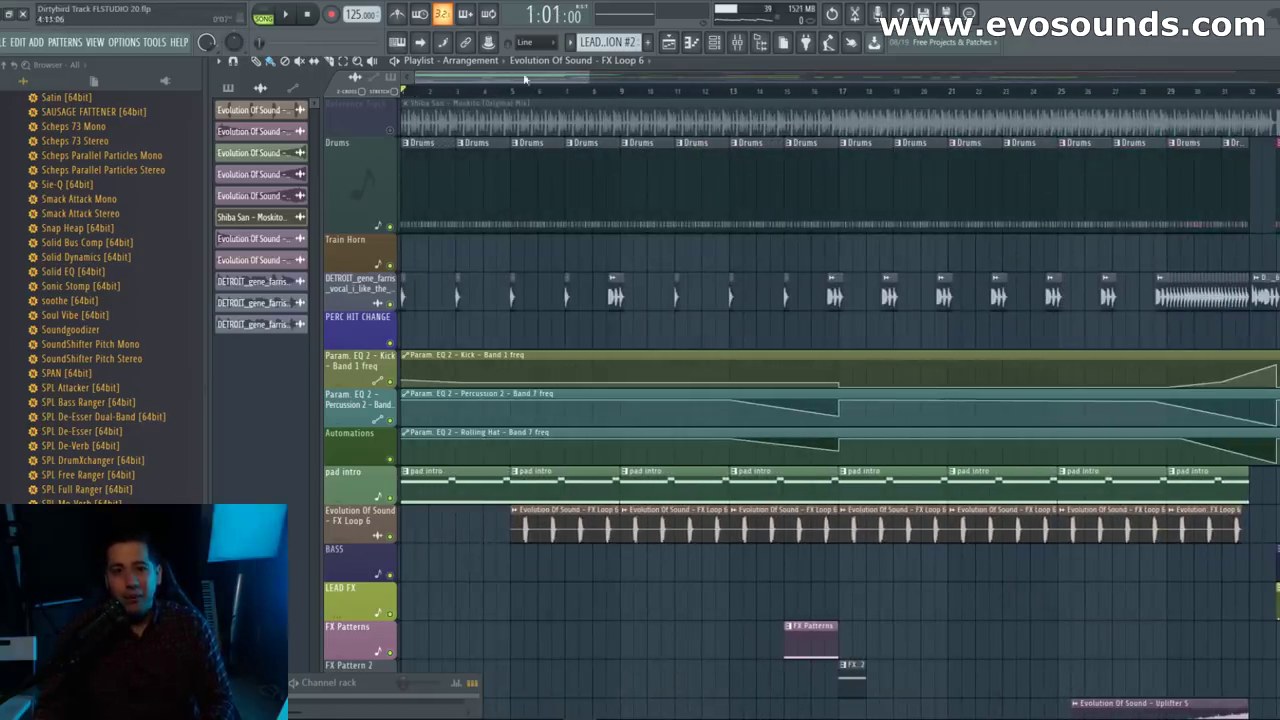
{"action": "left_click", "coordinate": [740, 46]}
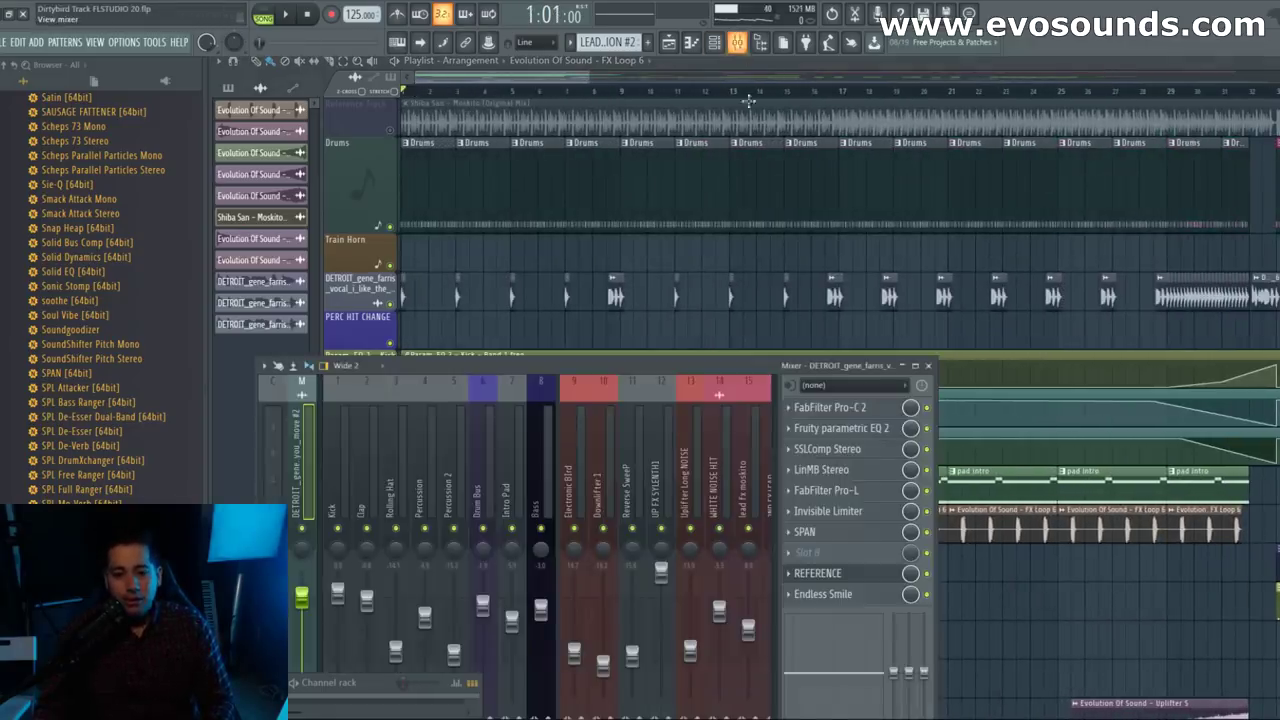
{"action": "left_click", "coordinate": [836, 573]}
{"action": "key", "text": "space"}
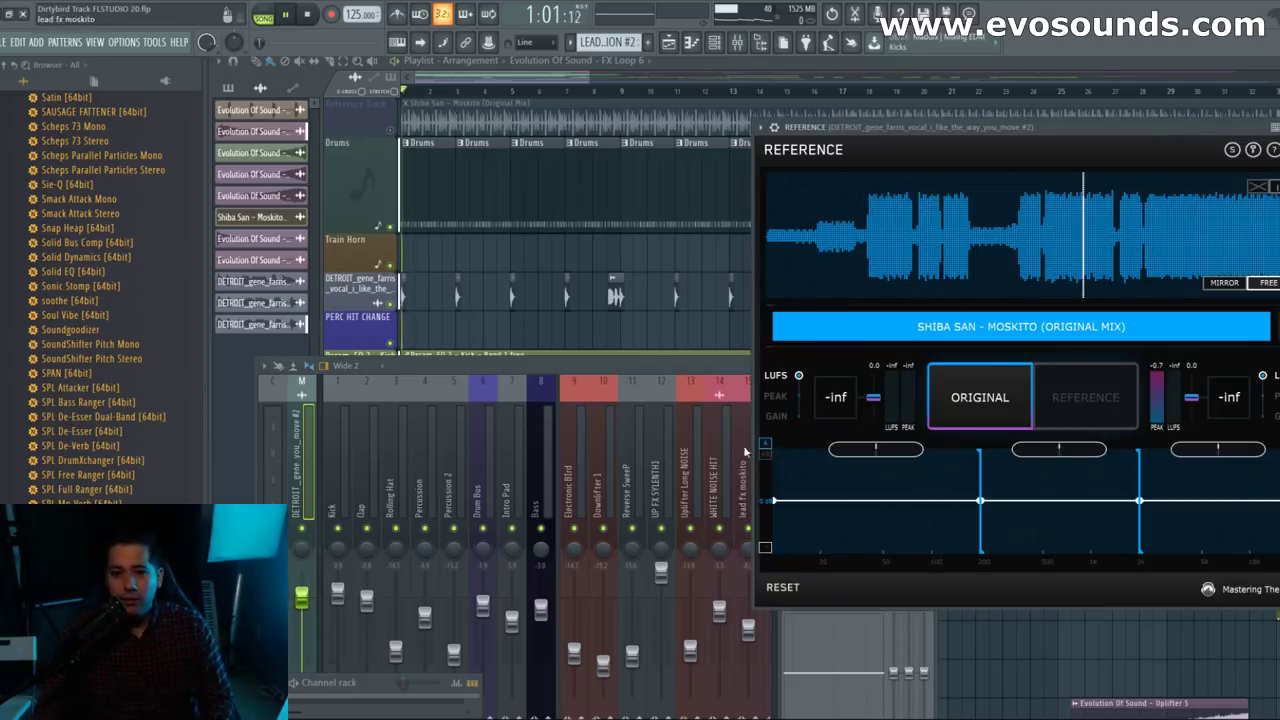
Step: Move the mixer clear of REFERENCE, restart playback from bar 1 and reopen both windows to compare the intro's loudness
{"action": "left_click_drag", "start_coordinate": [708, 362], "coordinate": [449, 351]}
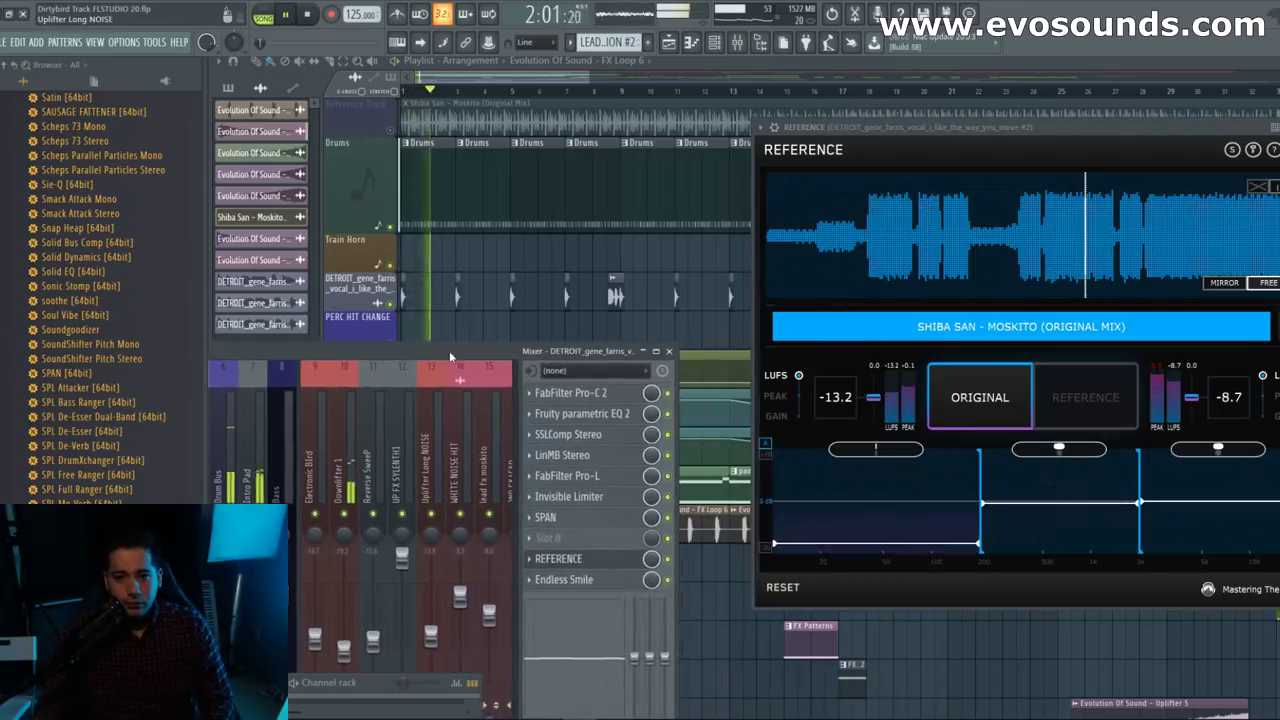
{"action": "key", "text": "space"}
{"action": "left_click", "coordinate": [409, 94]}
{"action": "key", "text": "space"}
{"action": "left_click", "coordinate": [737, 43]}
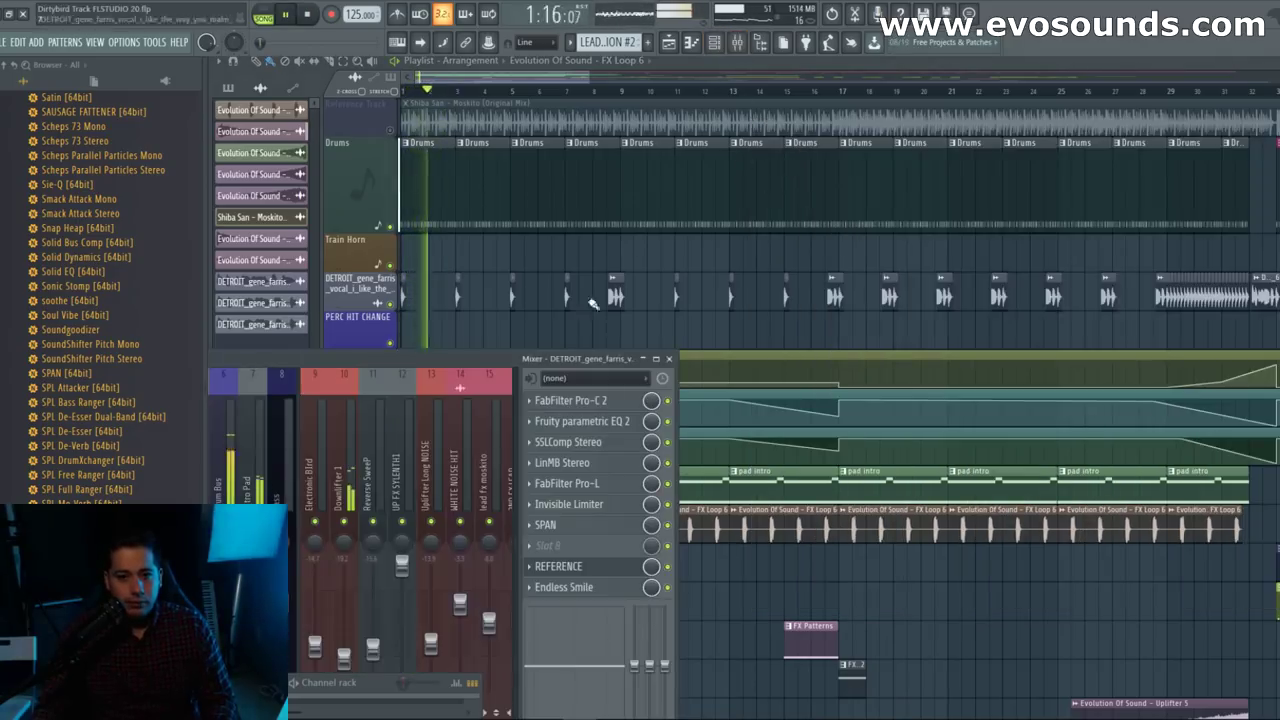
{"action": "left_click", "coordinate": [737, 43]}
{"action": "left_click", "coordinate": [737, 43]}
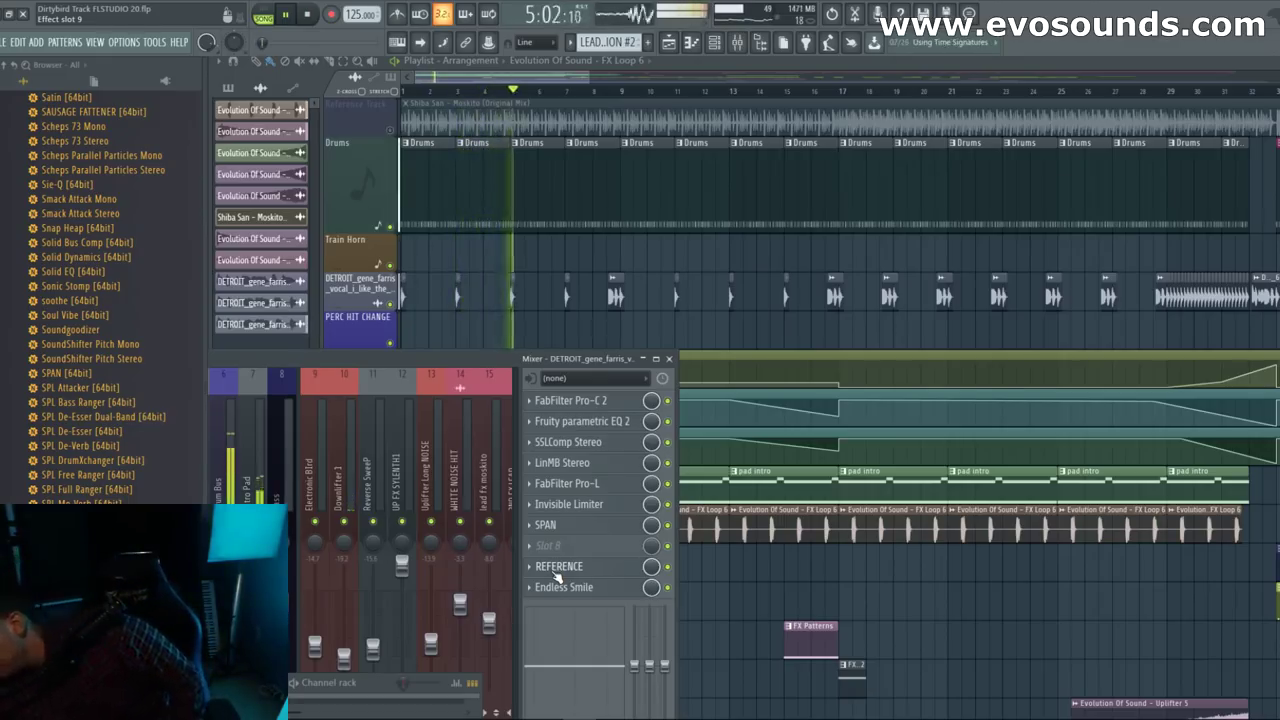
{"action": "left_click", "coordinate": [557, 568]}
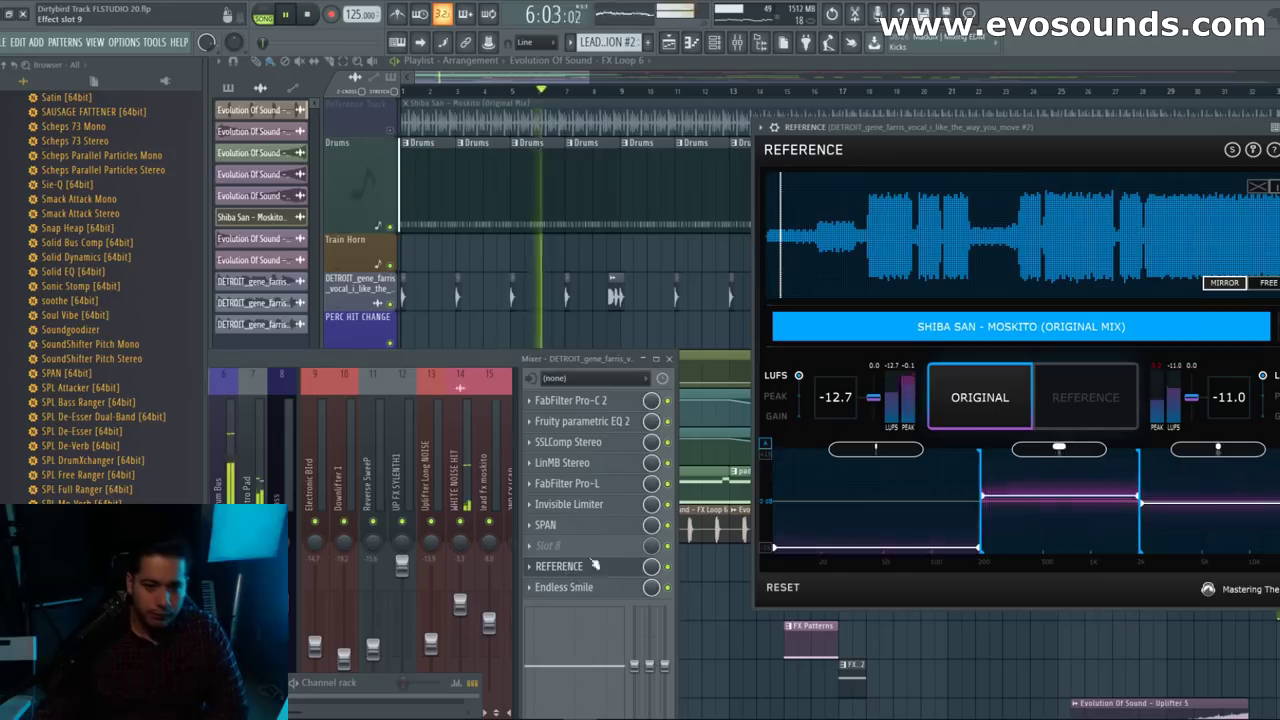
Step: Arrange the mixer so its channel meters show beside REFERENCE during the intro, close the windows and stop playback
{"action": "left_click_drag", "start_coordinate": [489, 360], "coordinate": [493, 665]}
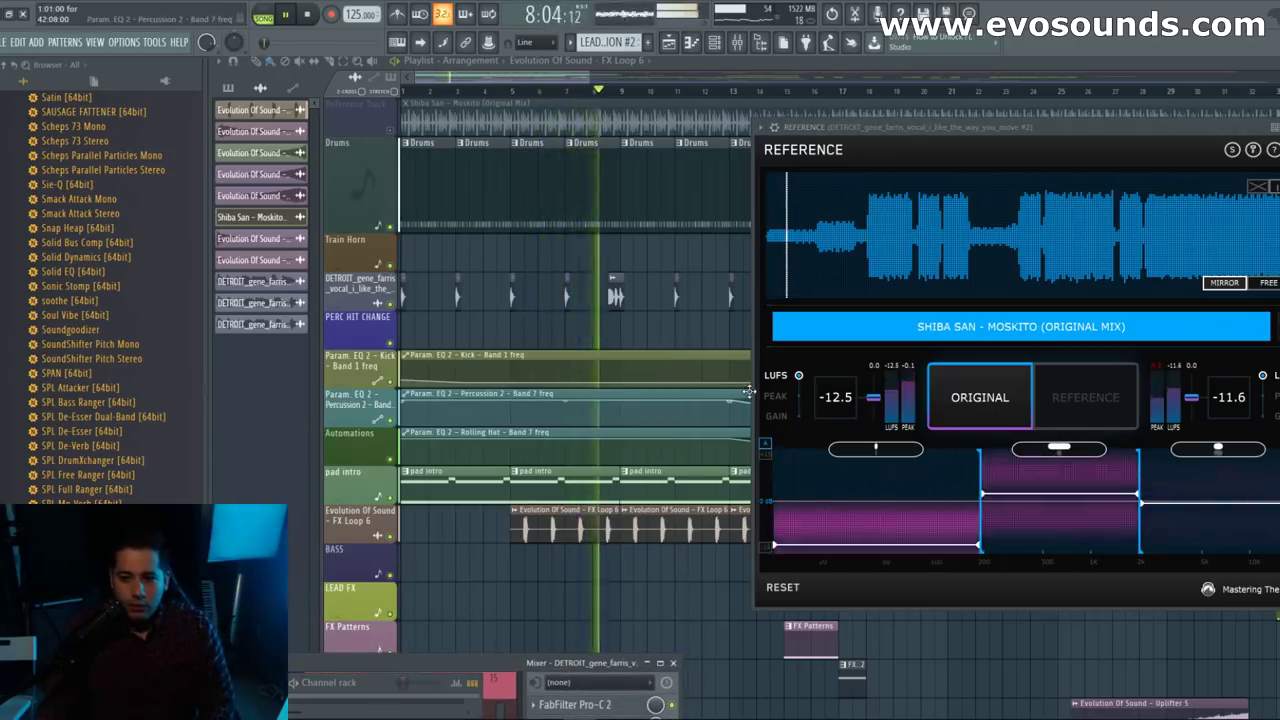
{"action": "left_click", "coordinate": [737, 50]}
{"action": "left_click", "coordinate": [736, 52]}
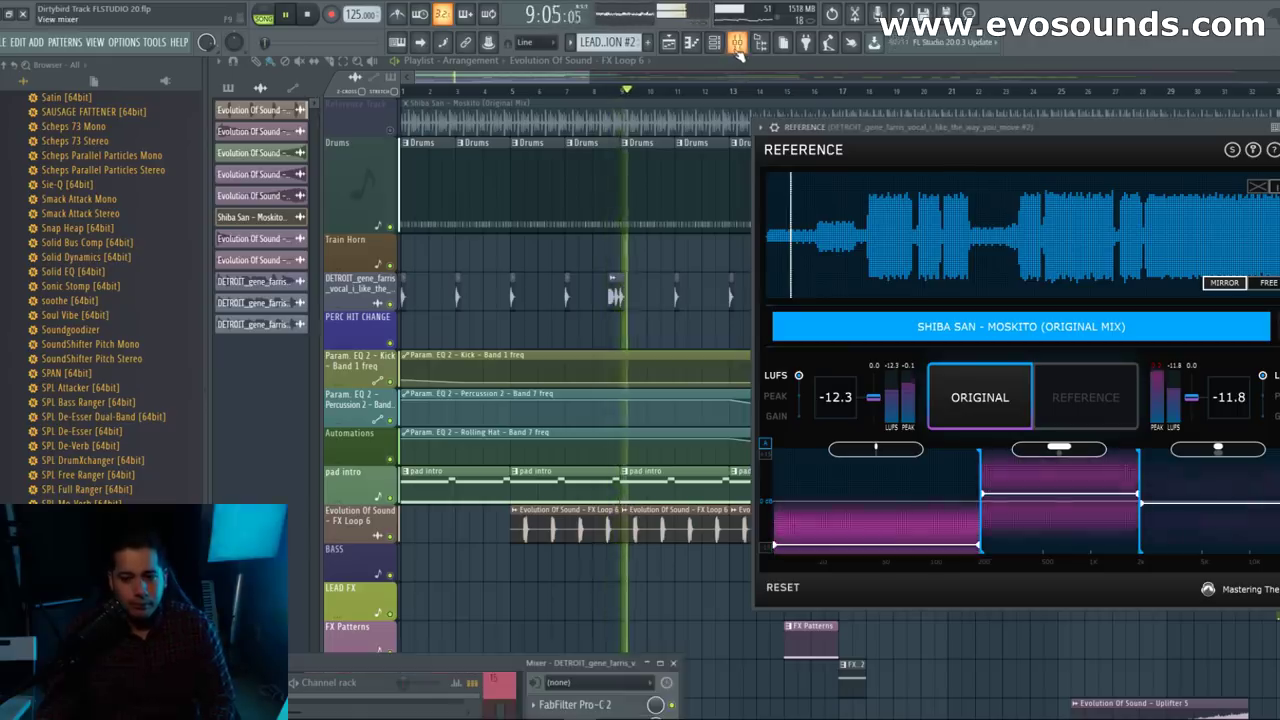
{"action": "left_click_drag", "start_coordinate": [494, 668], "coordinate": [371, 396]}
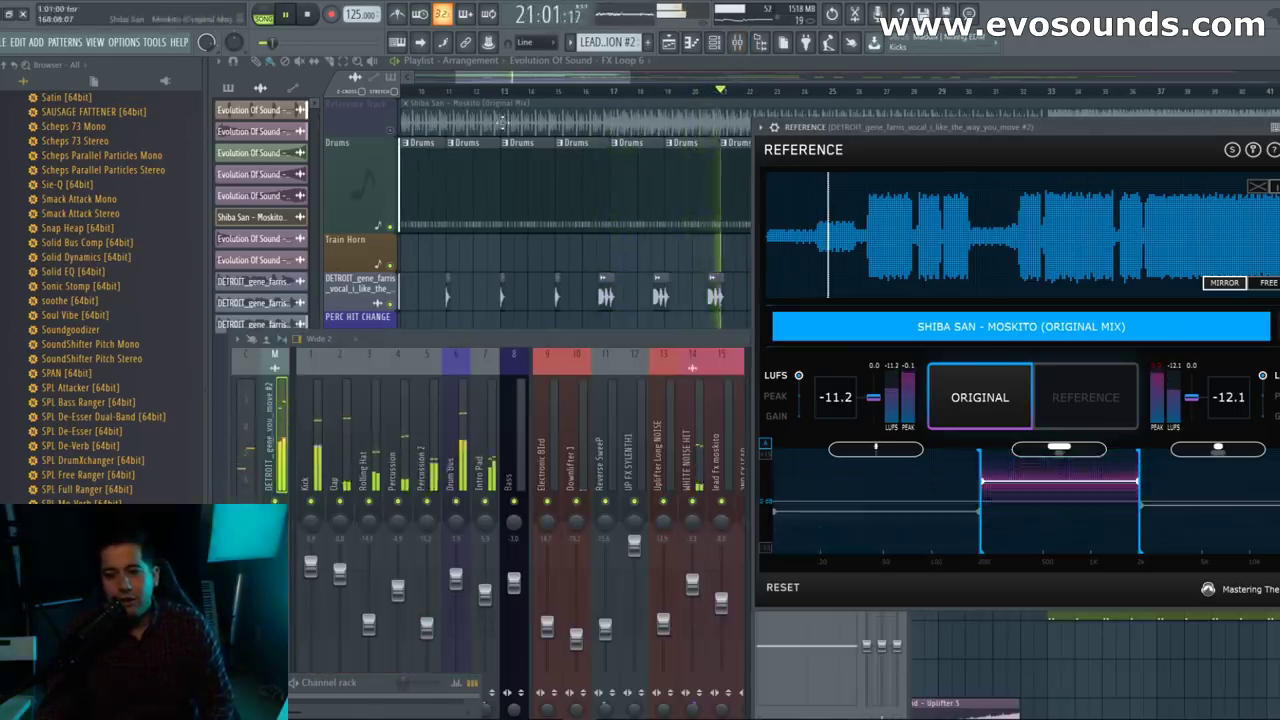
{"action": "key", "text": "F12"}
{"action": "key", "text": "space"}
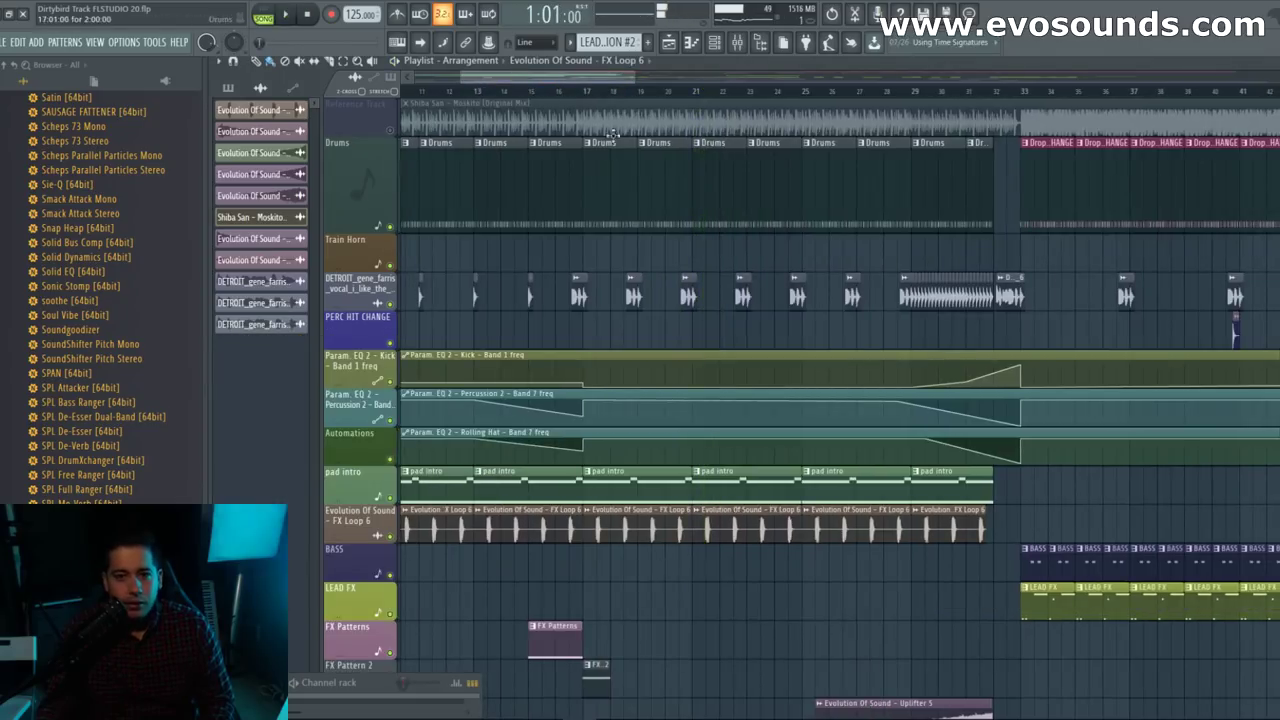
Step: Reopen the mixer and the master channel's REFERENCE plugin with the original mix selected
{"action": "left_click", "coordinate": [742, 47]}
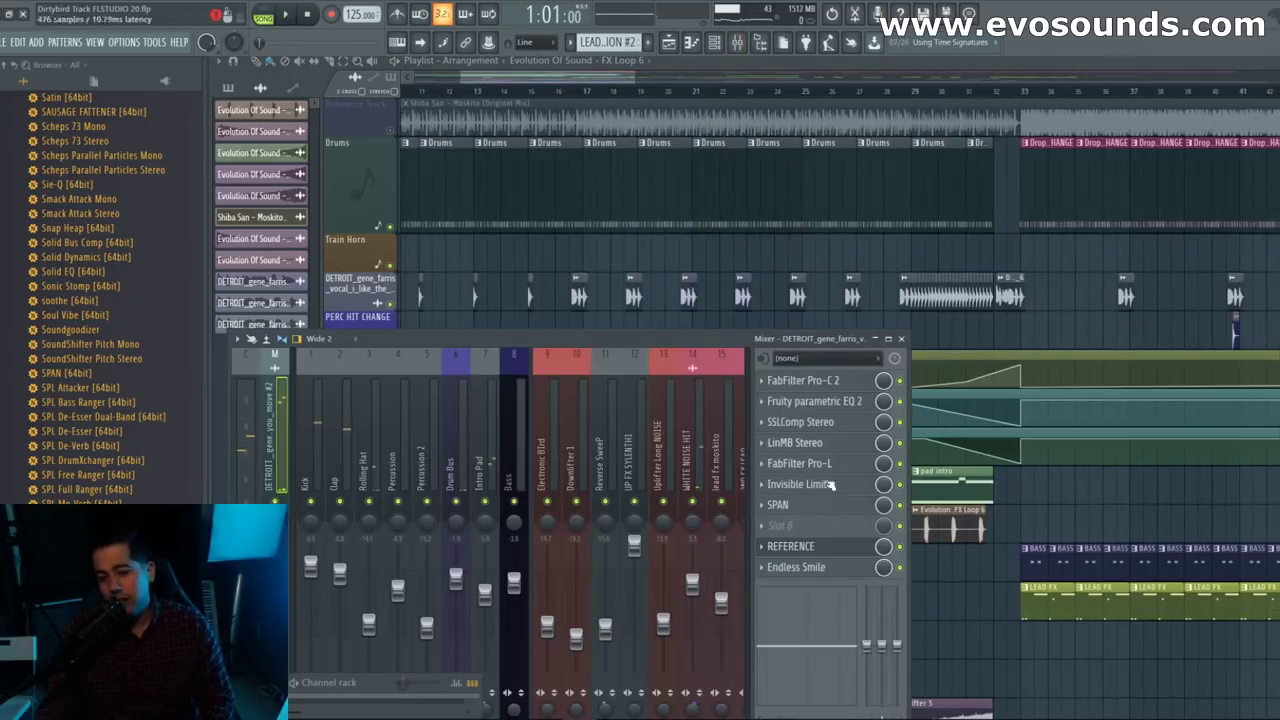
{"action": "left_click", "coordinate": [801, 549]}
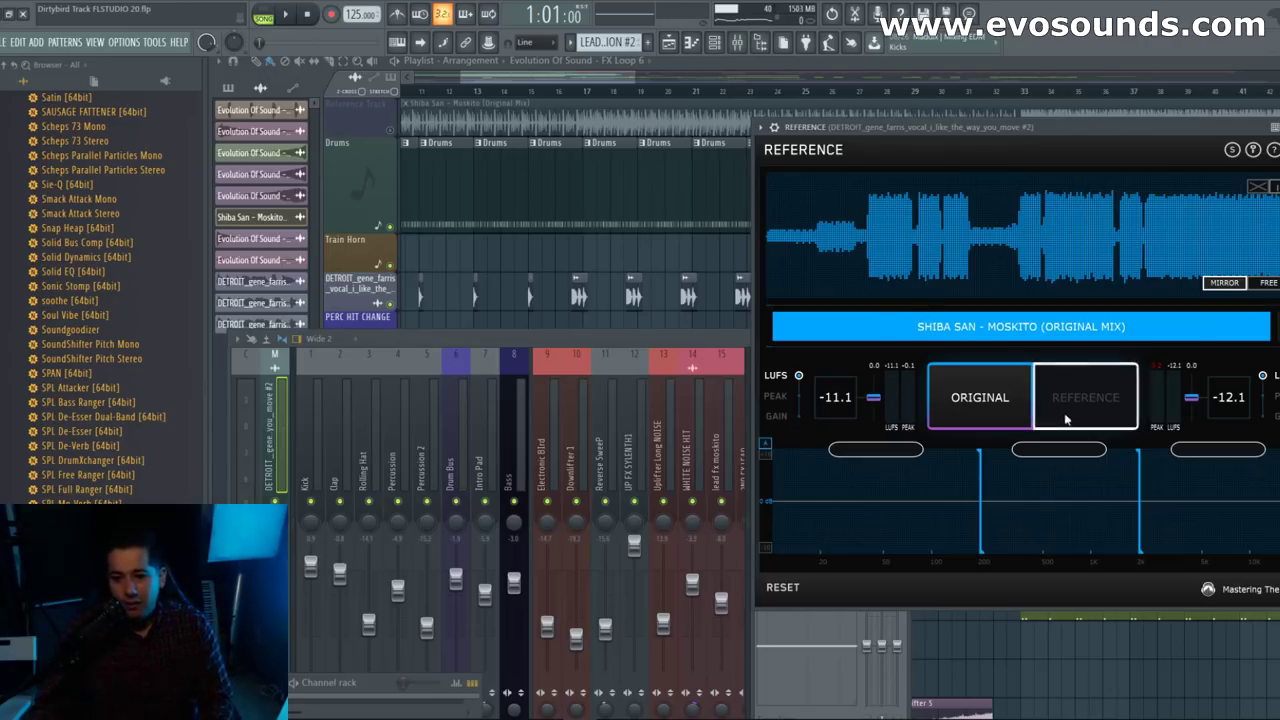
{"action": "left_click", "coordinate": [981, 417]}
{"action": "left_click", "coordinate": [985, 420]}
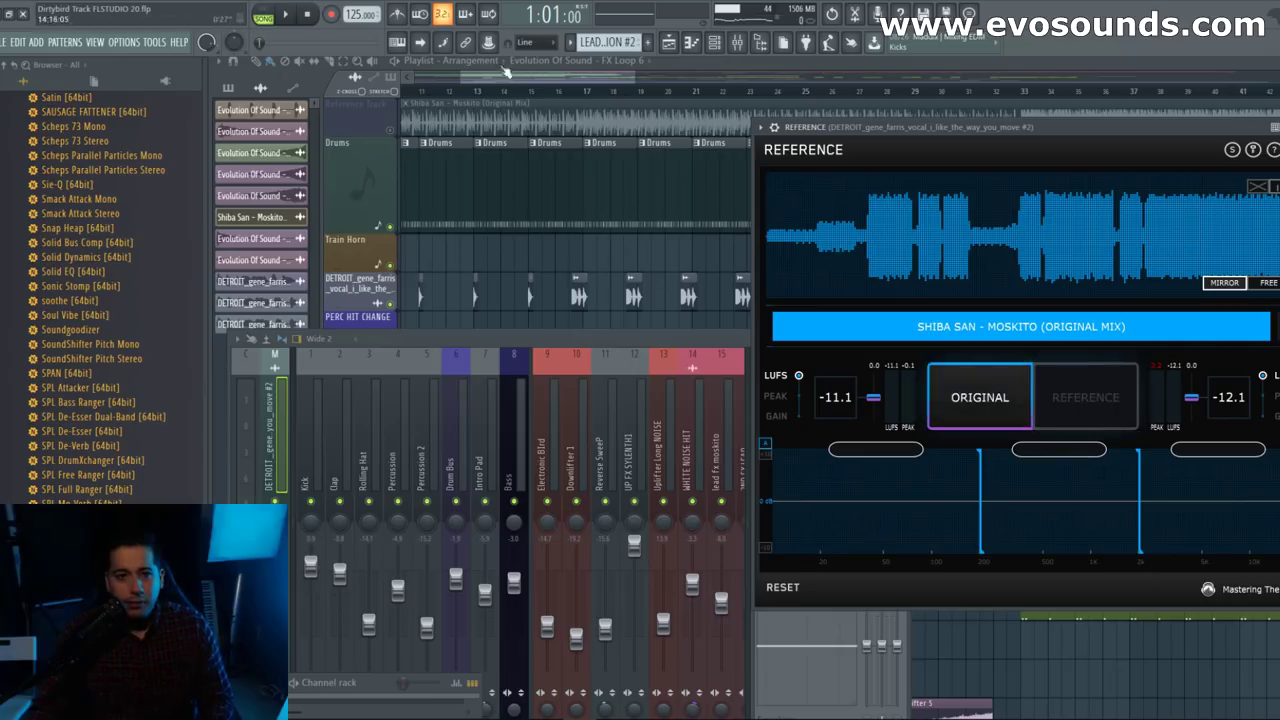
Step: Play the intro from bar 17 and switch REFERENCE to the reference track and back to the original mix
{"action": "left_click", "coordinate": [287, 15]}
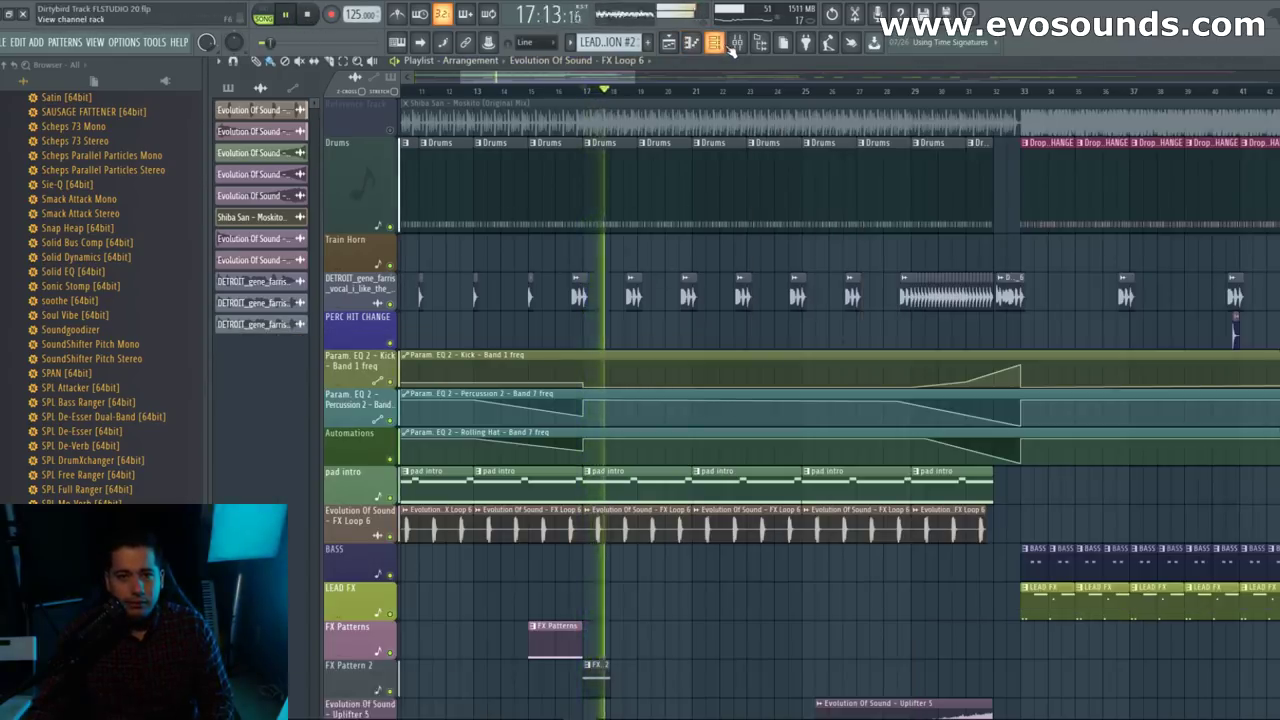
{"action": "left_click", "coordinate": [738, 46]}
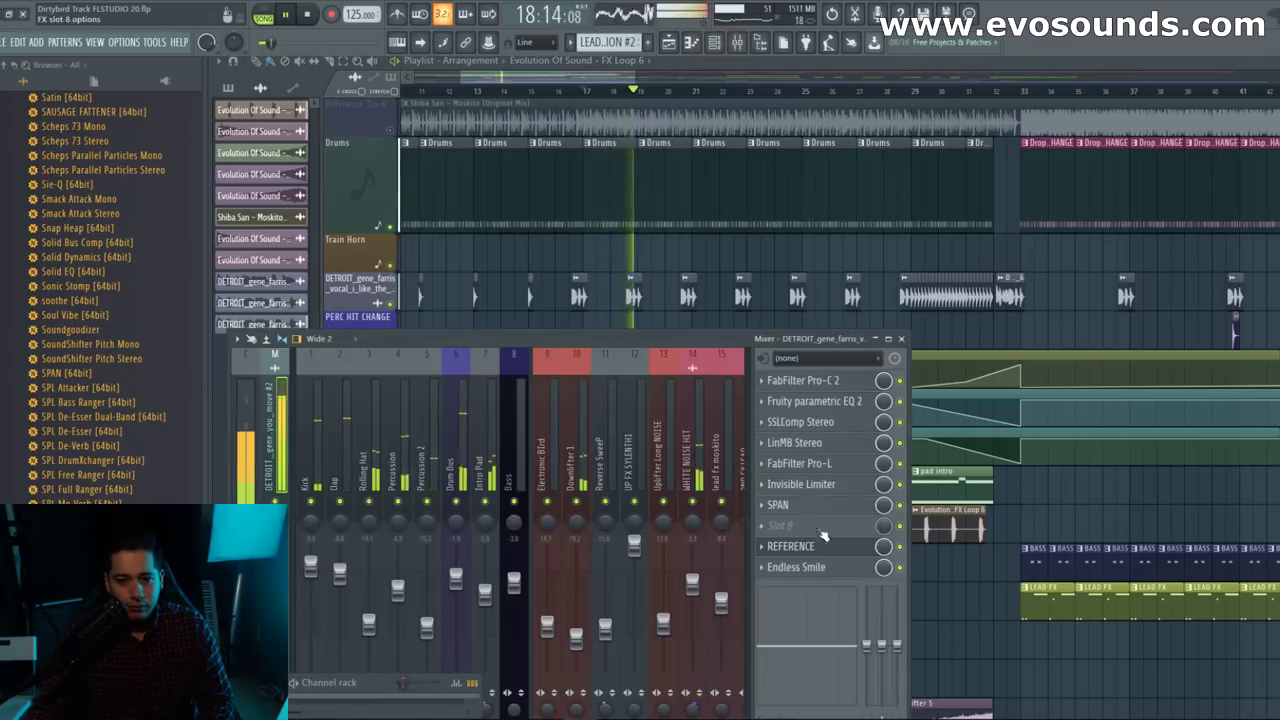
{"action": "left_click", "coordinate": [800, 560]}
{"action": "left_click", "coordinate": [1030, 397]}
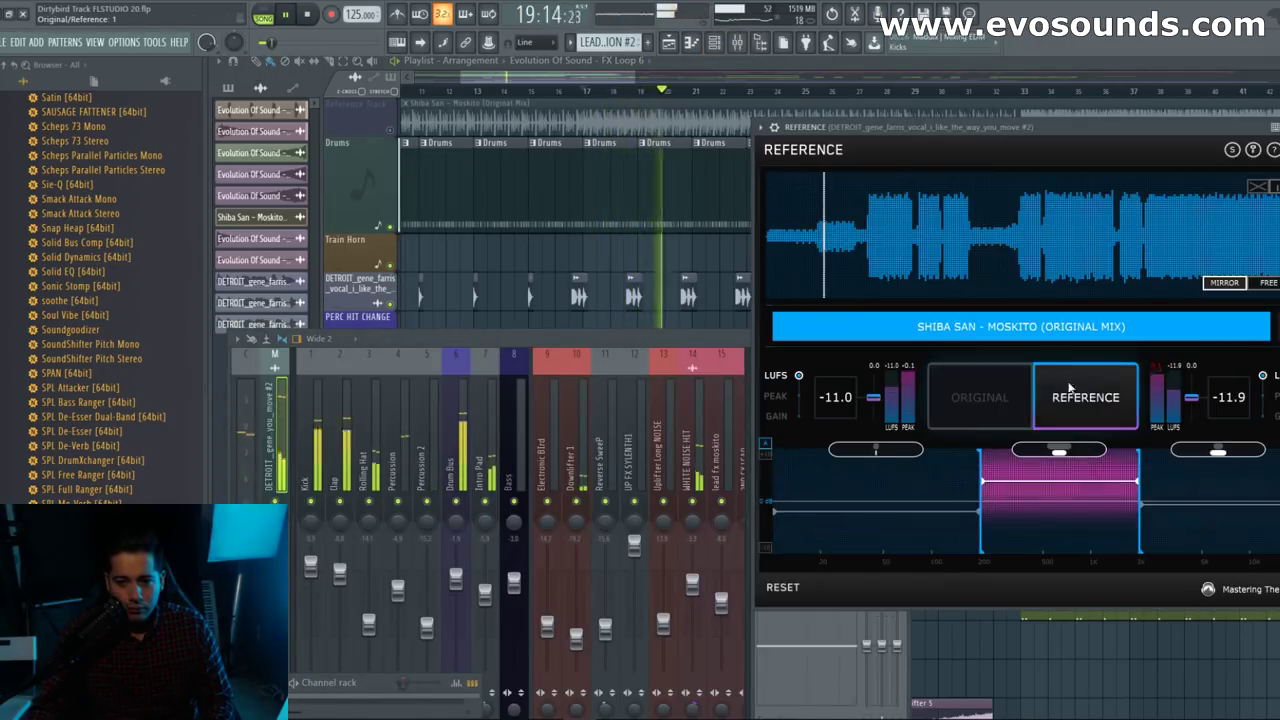
{"action": "left_click", "coordinate": [1024, 397]}
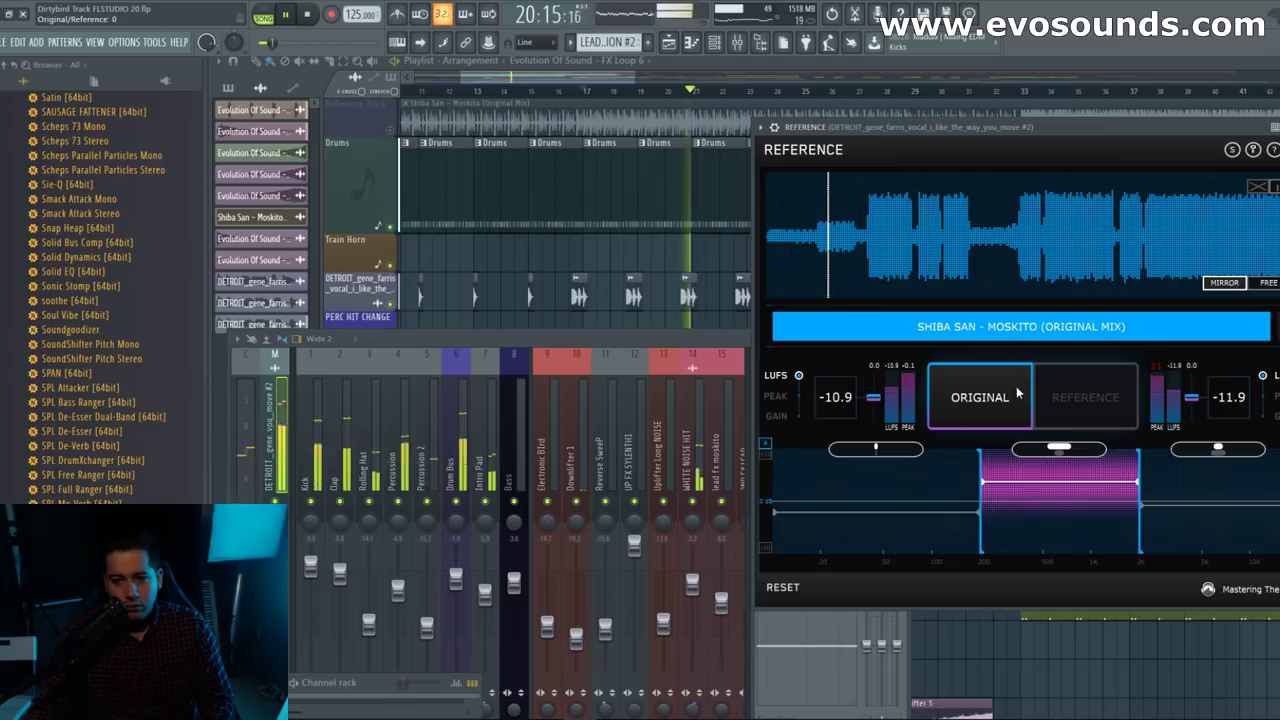
Step: Turn off Fruity Reeverb 2 on the Clap channel and cut the mids with band 3 of its parametric EQ
{"action": "left_click", "coordinate": [338, 445]}
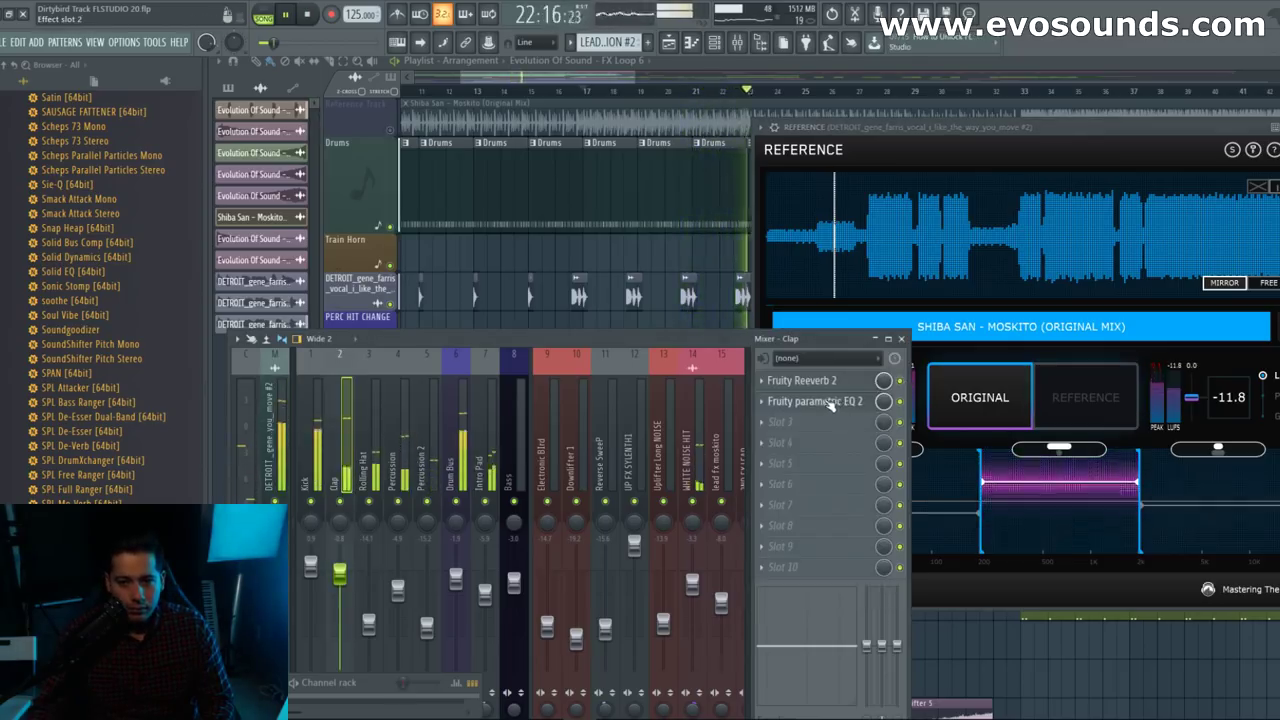
{"action": "left_click", "coordinate": [899, 381]}
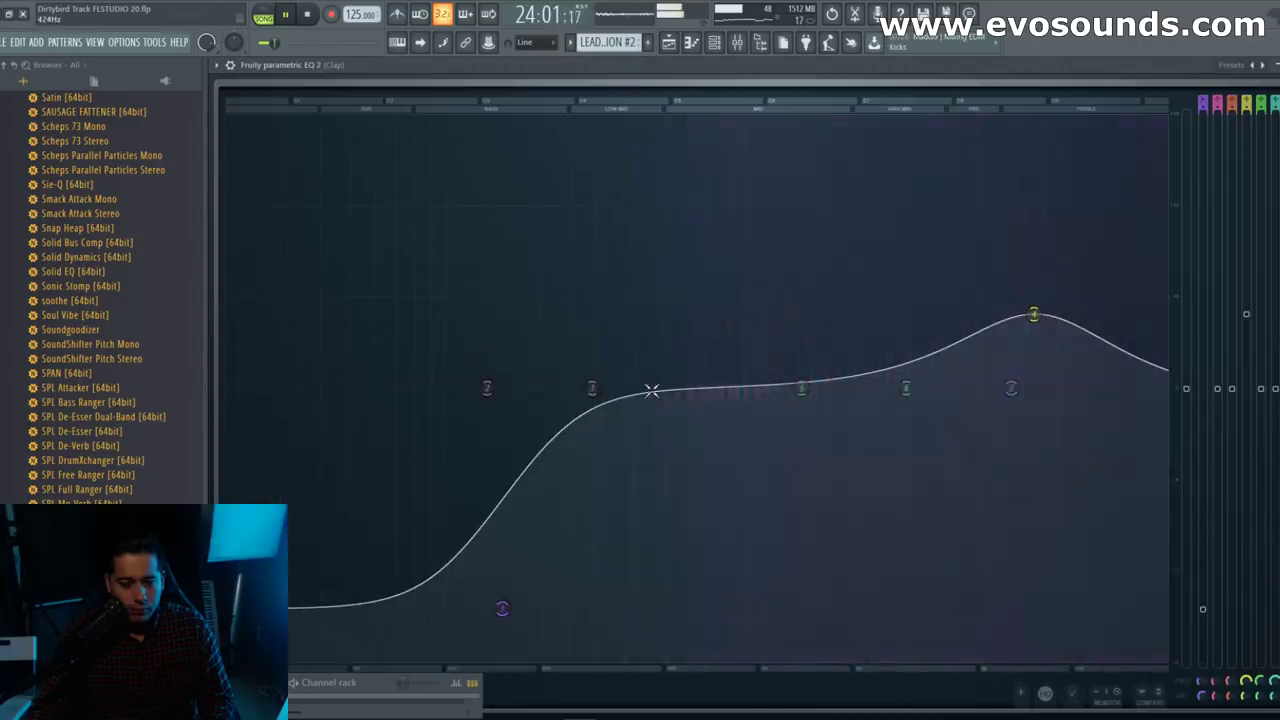
{"action": "left_click_drag", "start_coordinate": [654, 386], "coordinate": [711, 484]}
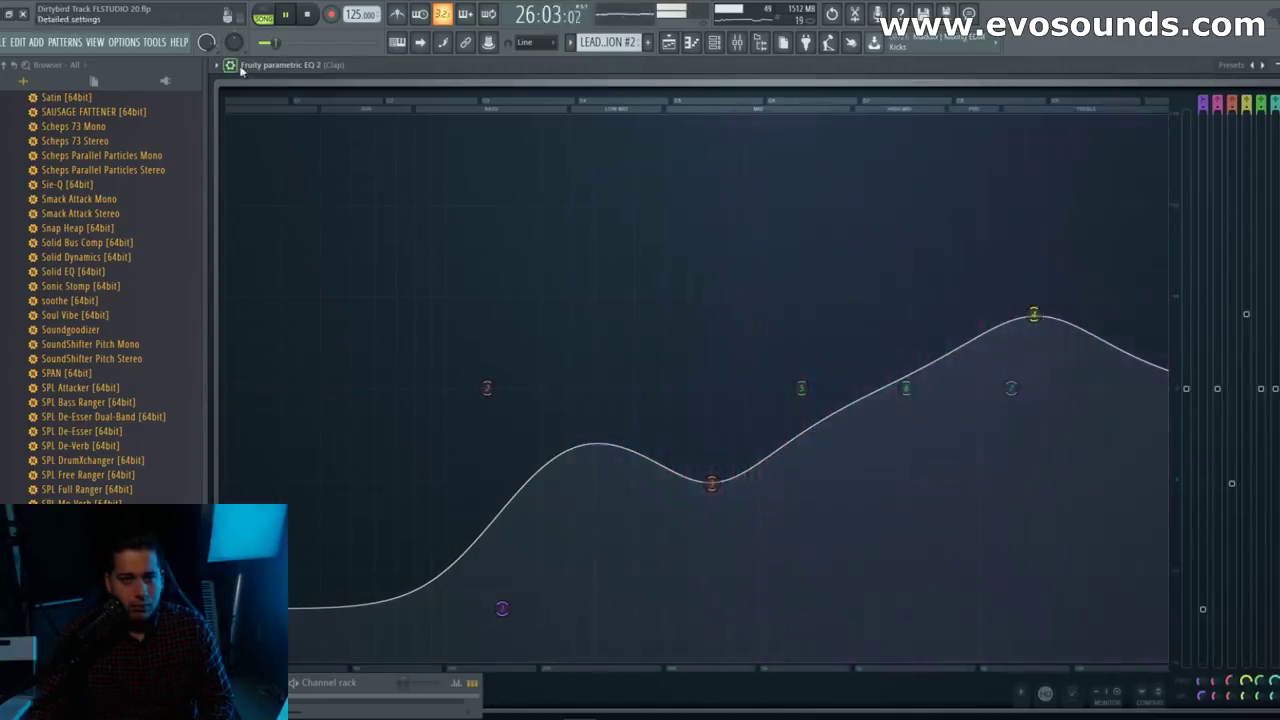
{"action": "left_click", "coordinate": [1275, 65]}
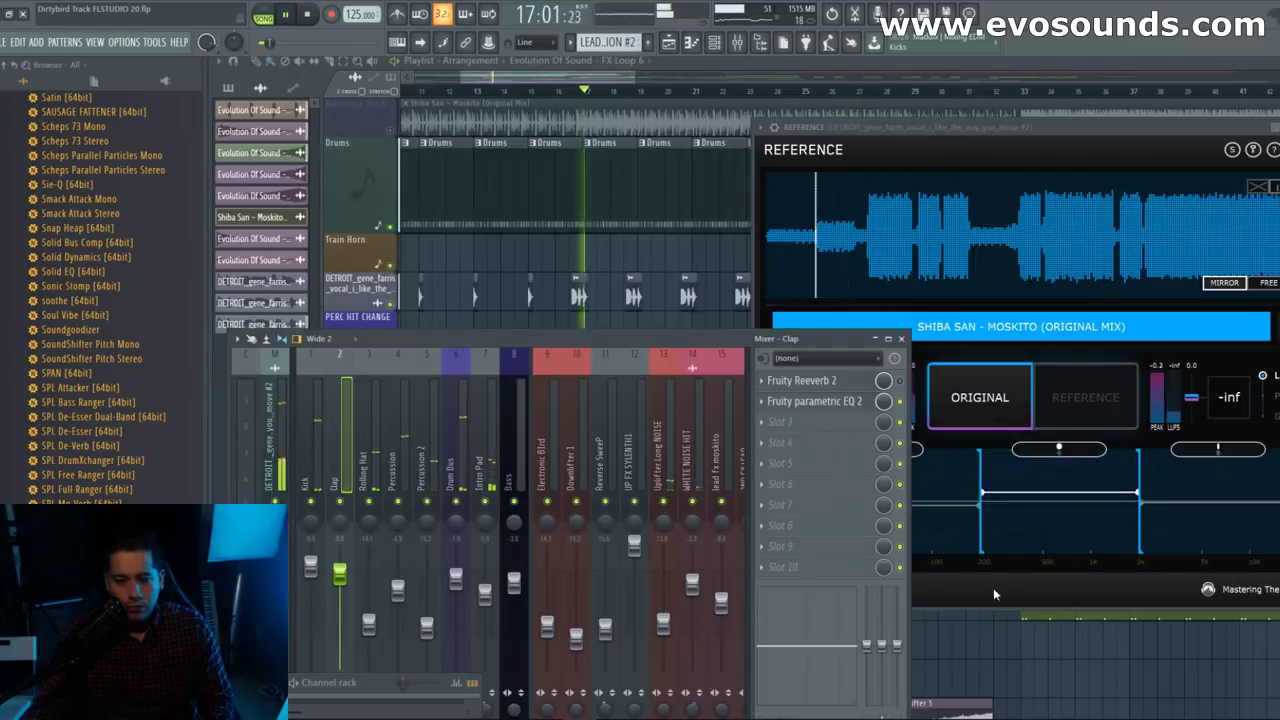
Step: Check the clap against the mix in REFERENCE, reopen the Clap's parametric EQ to inspect its curve and close it
{"action": "left_click", "coordinate": [914, 549]}
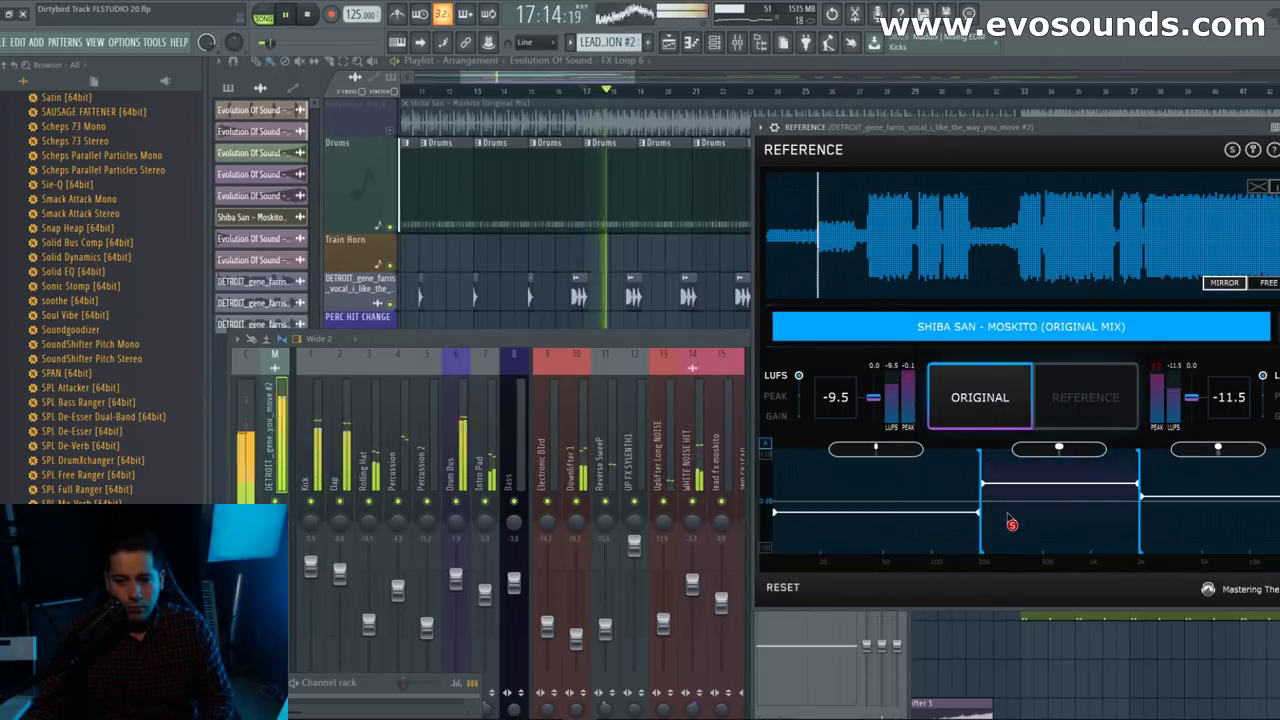
{"action": "left_click", "coordinate": [345, 440]}
{"action": "left_click", "coordinate": [814, 401]}
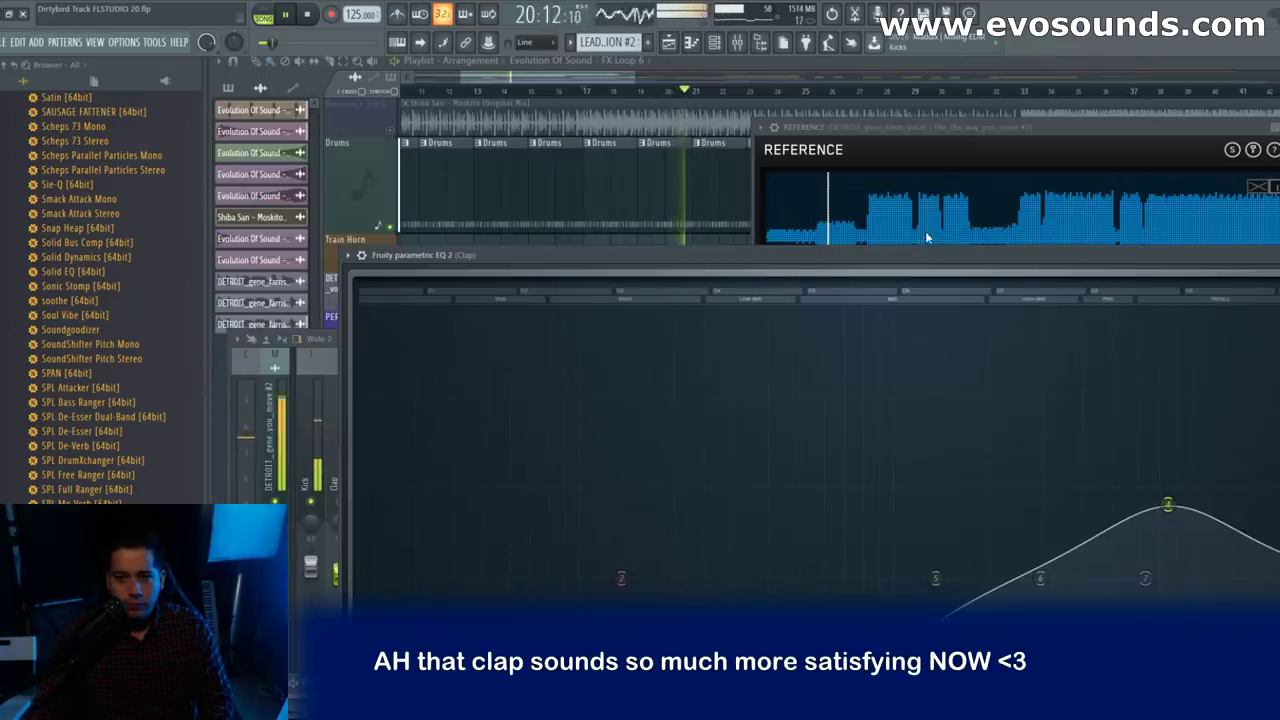
{"action": "left_click_drag", "start_coordinate": [927, 250], "coordinate": [496, 212]}
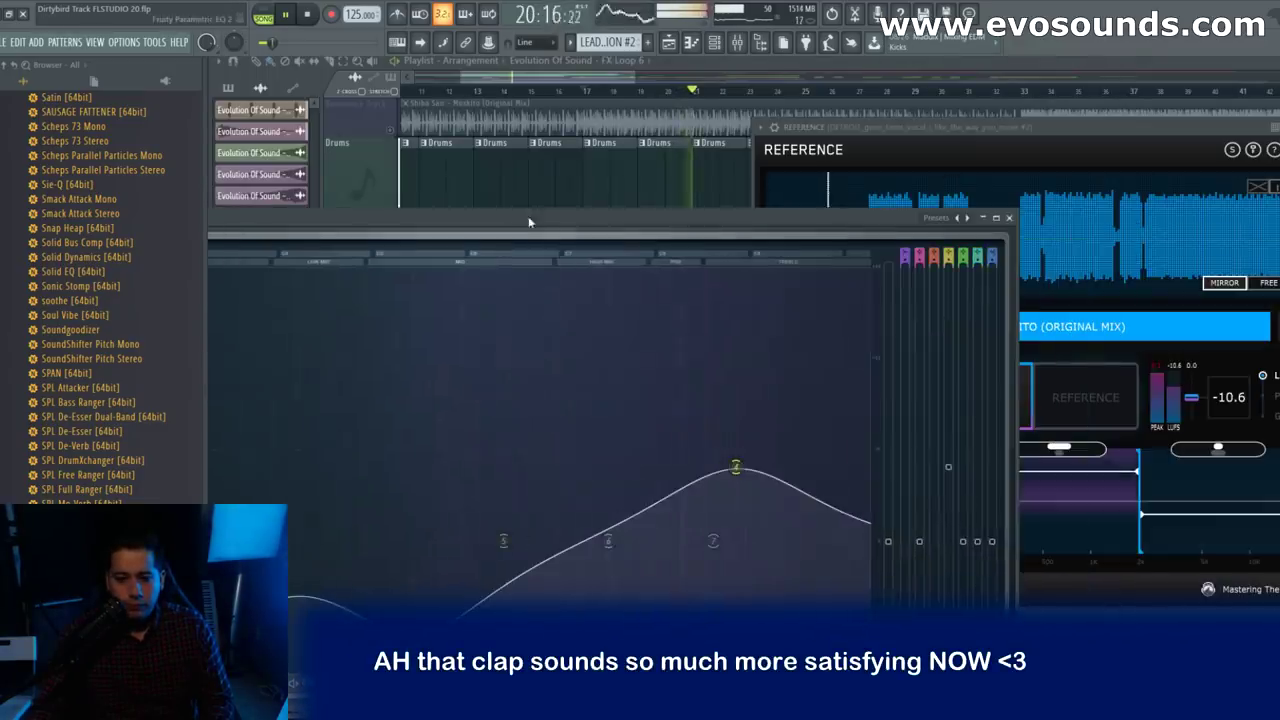
{"action": "left_click", "coordinate": [1010, 218]}
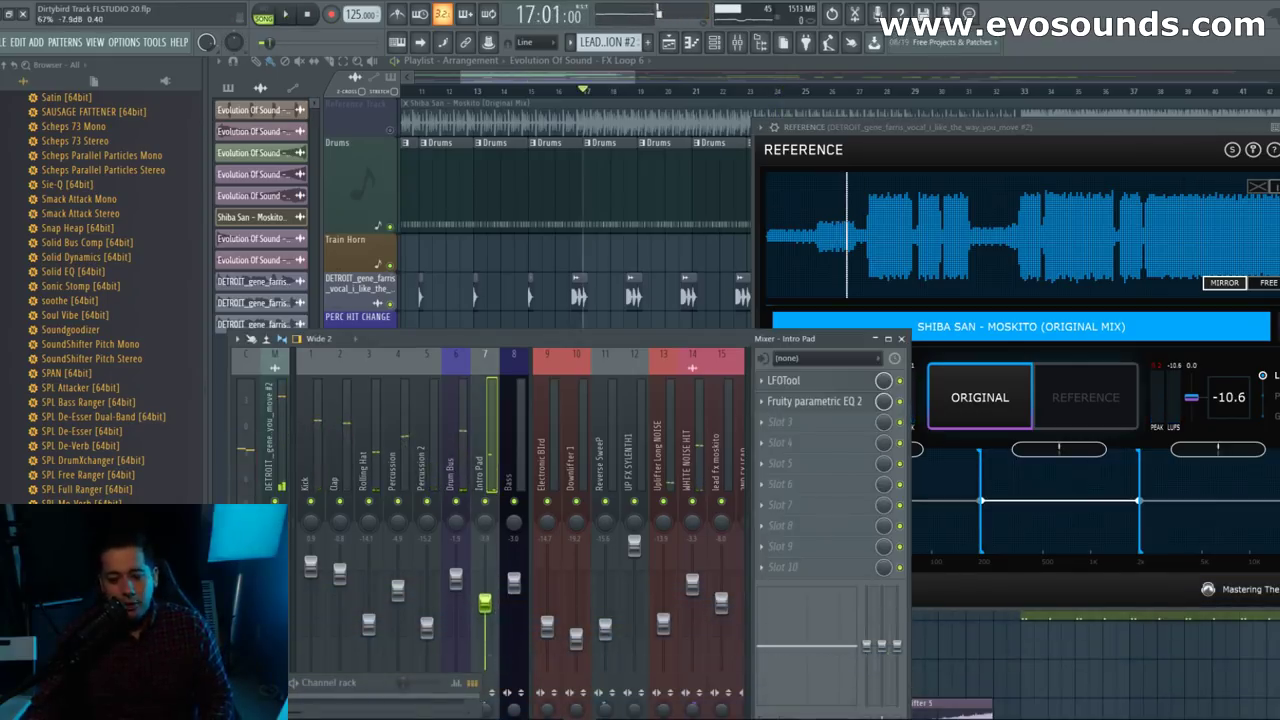
Step: Play the intro from bar 17 and check its level comparison in REFERENCE, returning to the mixer with playback stopped
{"action": "key", "text": "space"}
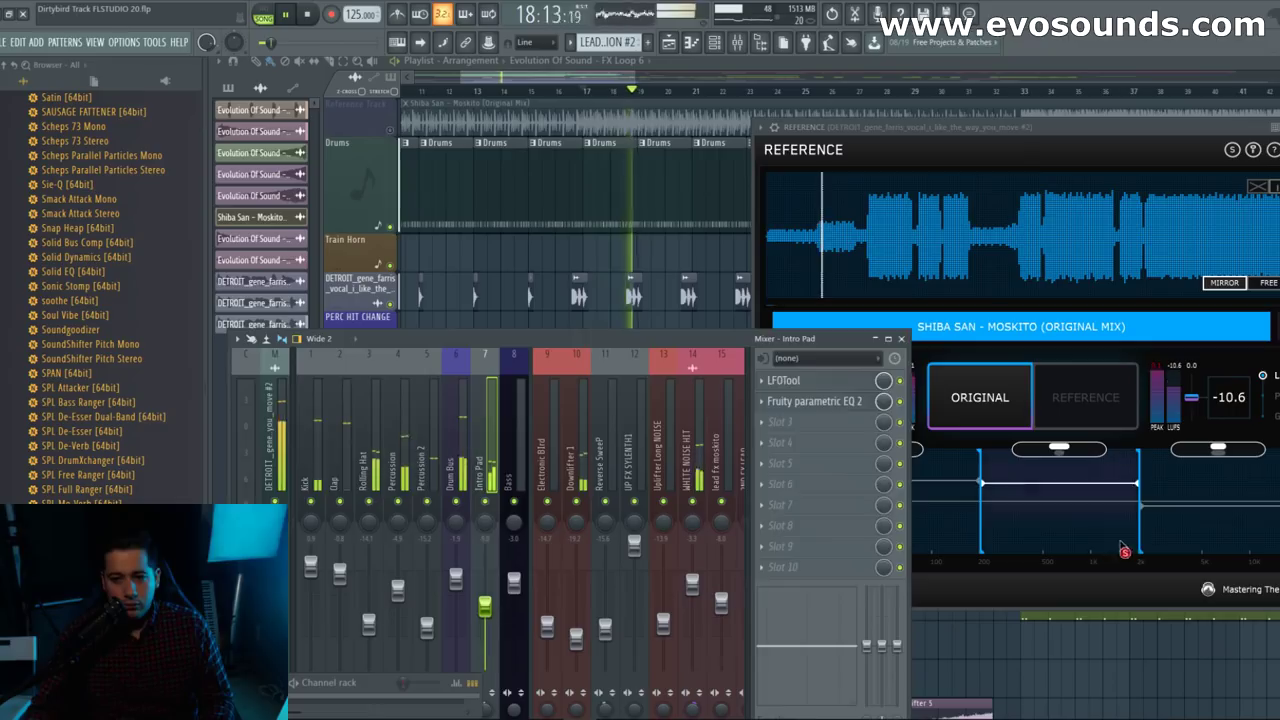
{"action": "left_click", "coordinate": [963, 597]}
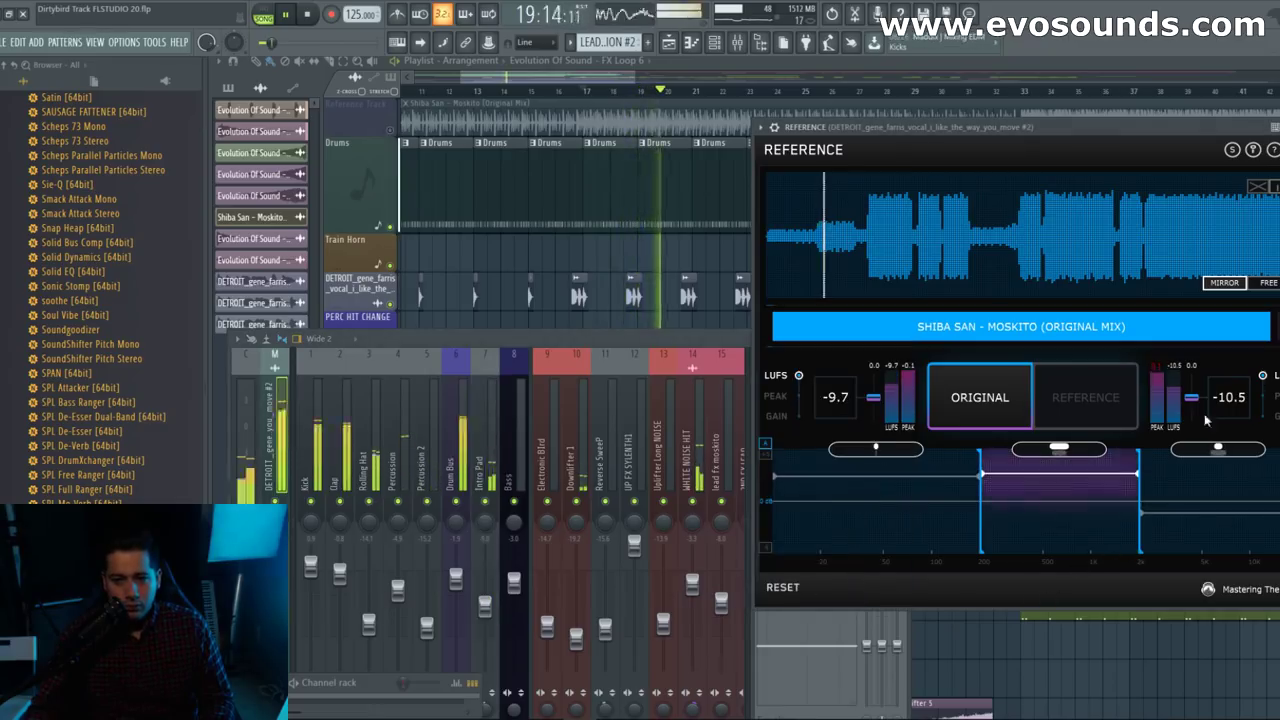
{"action": "left_click", "coordinate": [668, 342]}
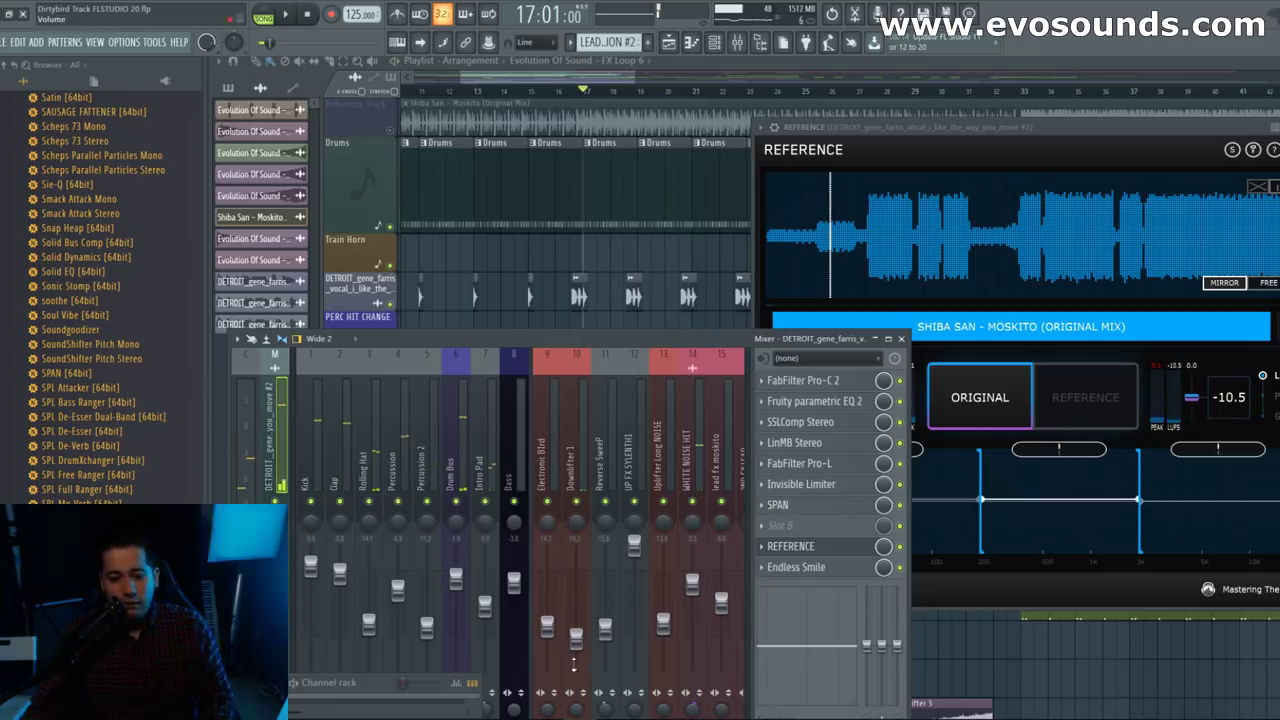
Step: Find the Vocal channel in the mixer and open its parametric EQ with the low cut
{"action": "left_click_drag", "start_coordinate": [589, 341], "coordinate": [621, 212]}
{"action": "left_click_drag", "start_coordinate": [354, 673], "coordinate": [395, 675]}
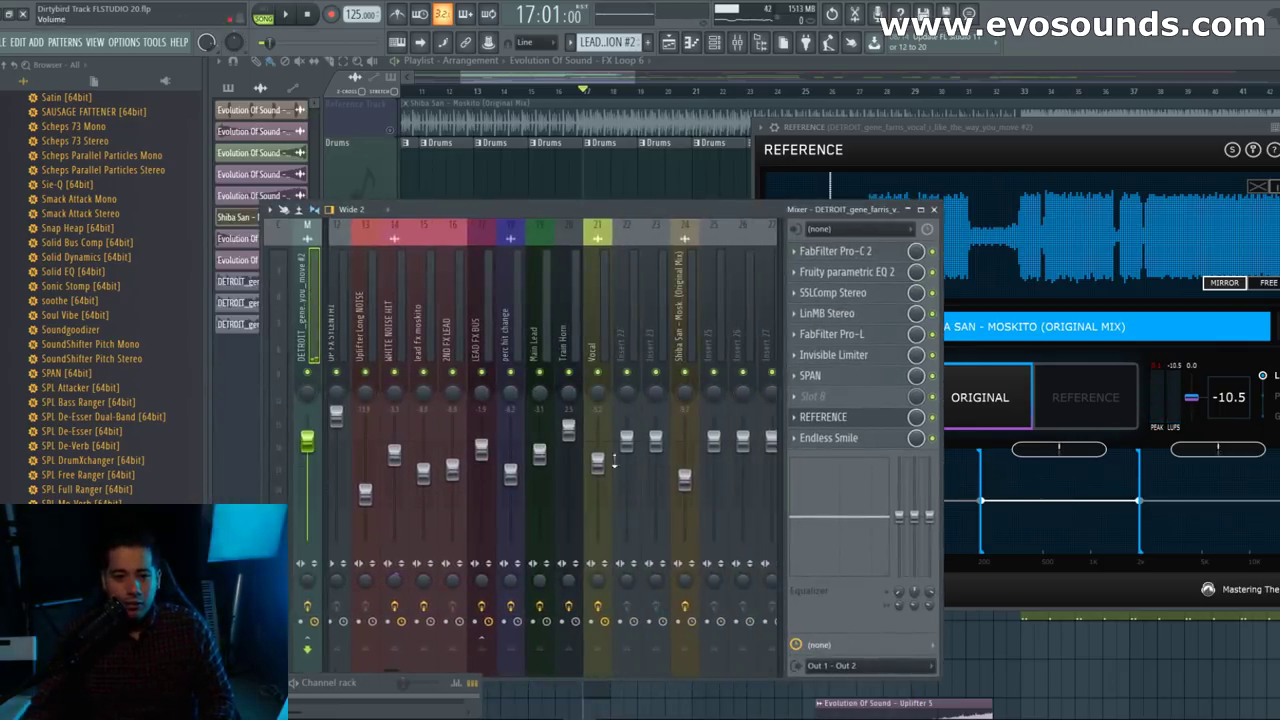
{"action": "left_click", "coordinate": [599, 464]}
{"action": "left_click", "coordinate": [873, 335]}
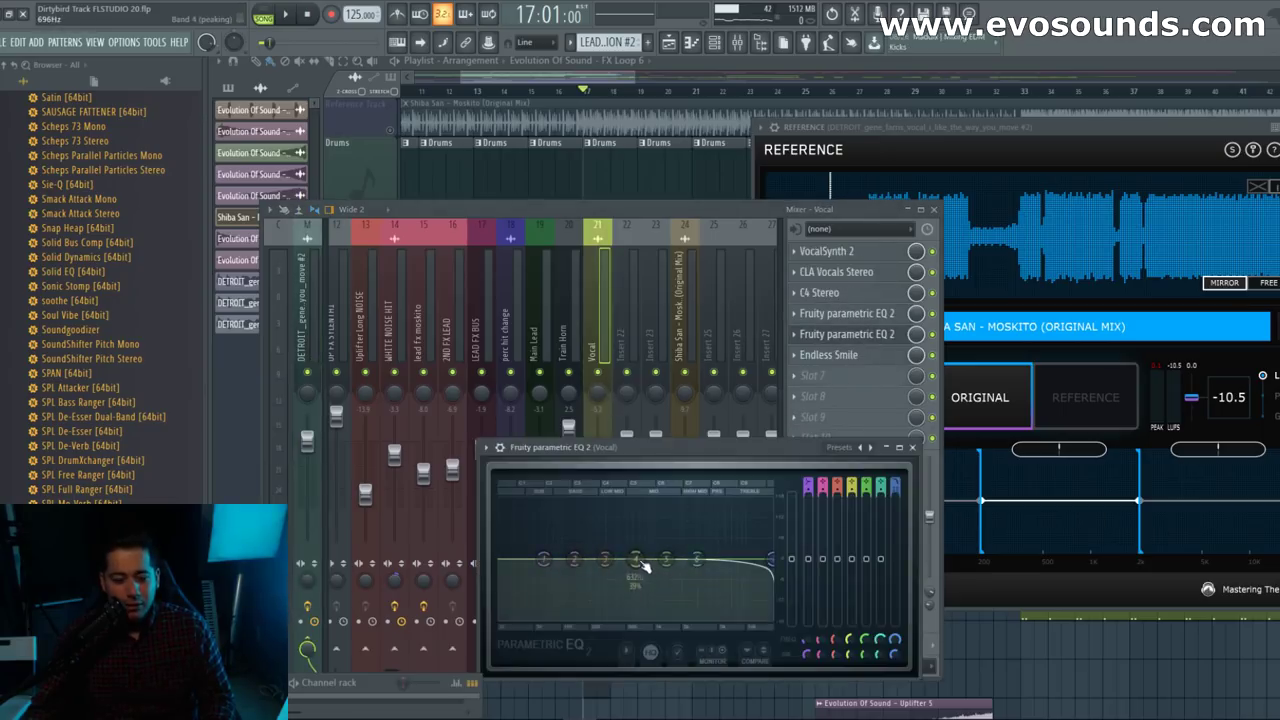
{"action": "left_click", "coordinate": [858, 315]}
{"action": "left_click", "coordinate": [704, 184]}
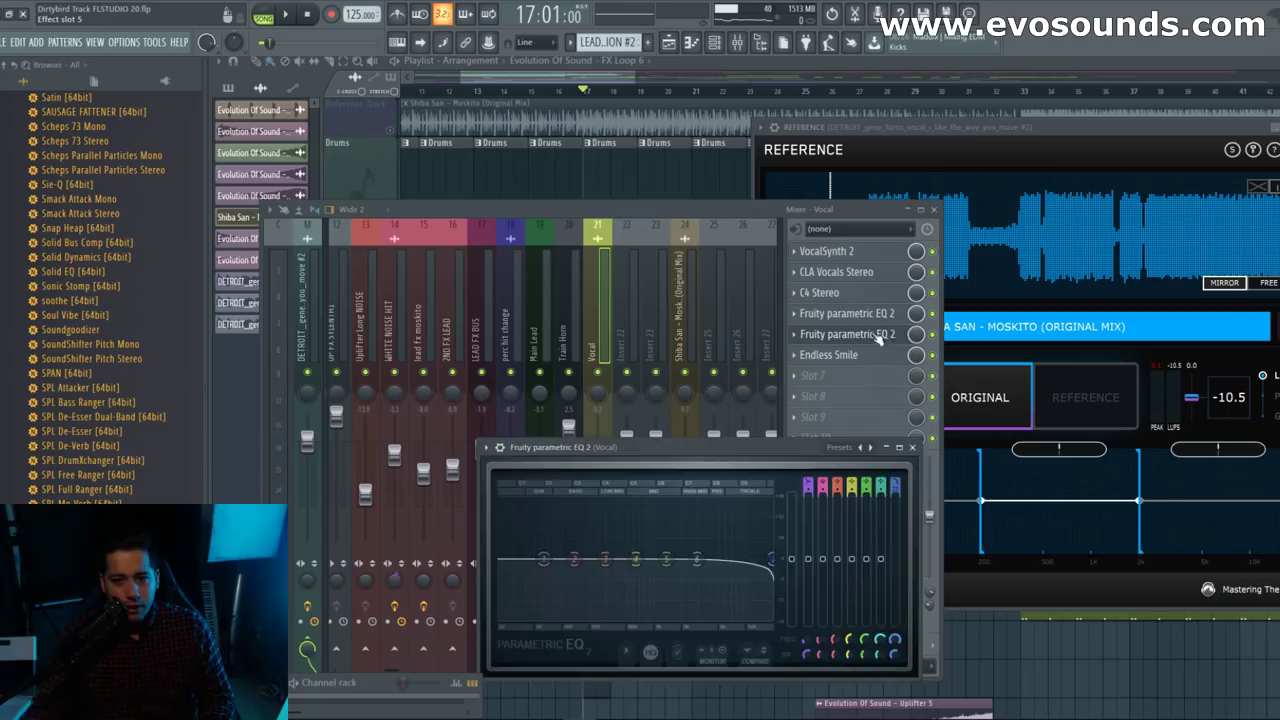
{"action": "left_click", "coordinate": [873, 335]}
{"action": "left_click", "coordinate": [876, 336]}
{"action": "left_click", "coordinate": [870, 316]}
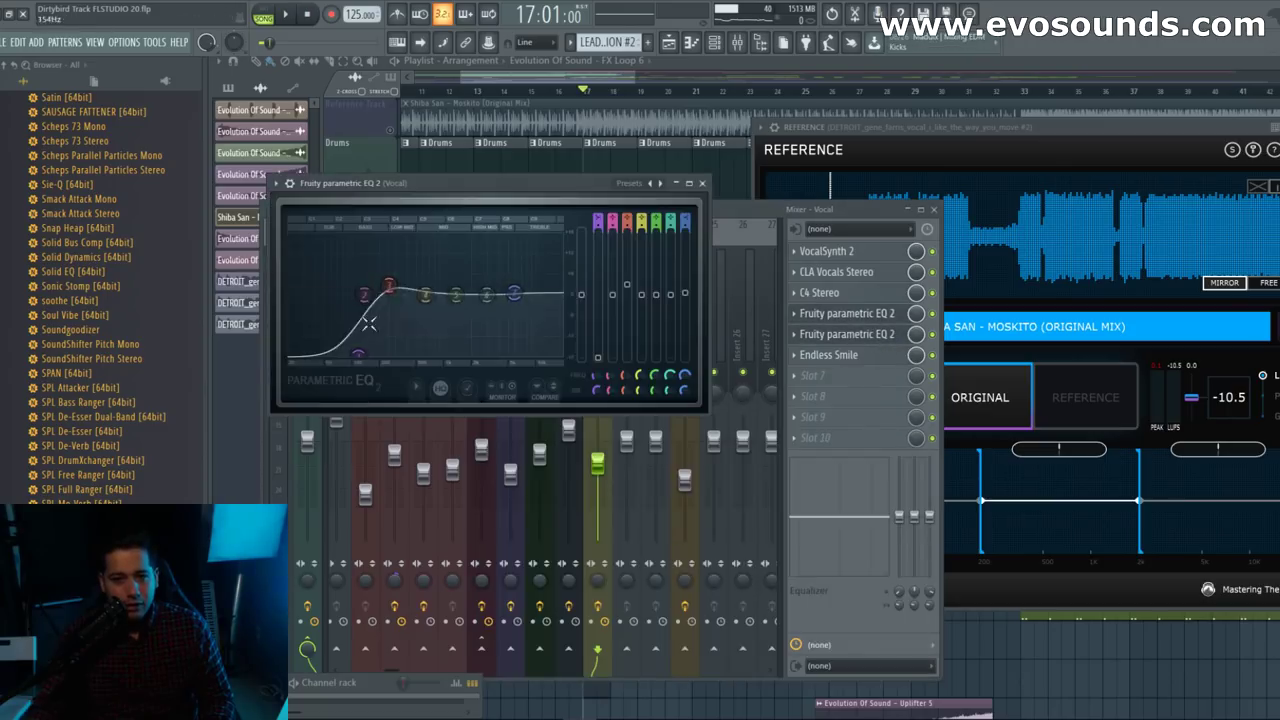
Step: Cut the vocal's low mids with band 3 to about -5.6 dB at 271 Hz during playback and close its EQs
{"action": "key", "text": "space"}
{"action": "mouse_move", "coordinate": [389, 285]}
{"action": "left_mouse_down"}
{"action": "mouse_move", "coordinate": [390, 272]}
{"action": "mouse_move", "coordinate": [390, 309]}
{"action": "left_mouse_up"}
{"action": "key", "text": "space"}
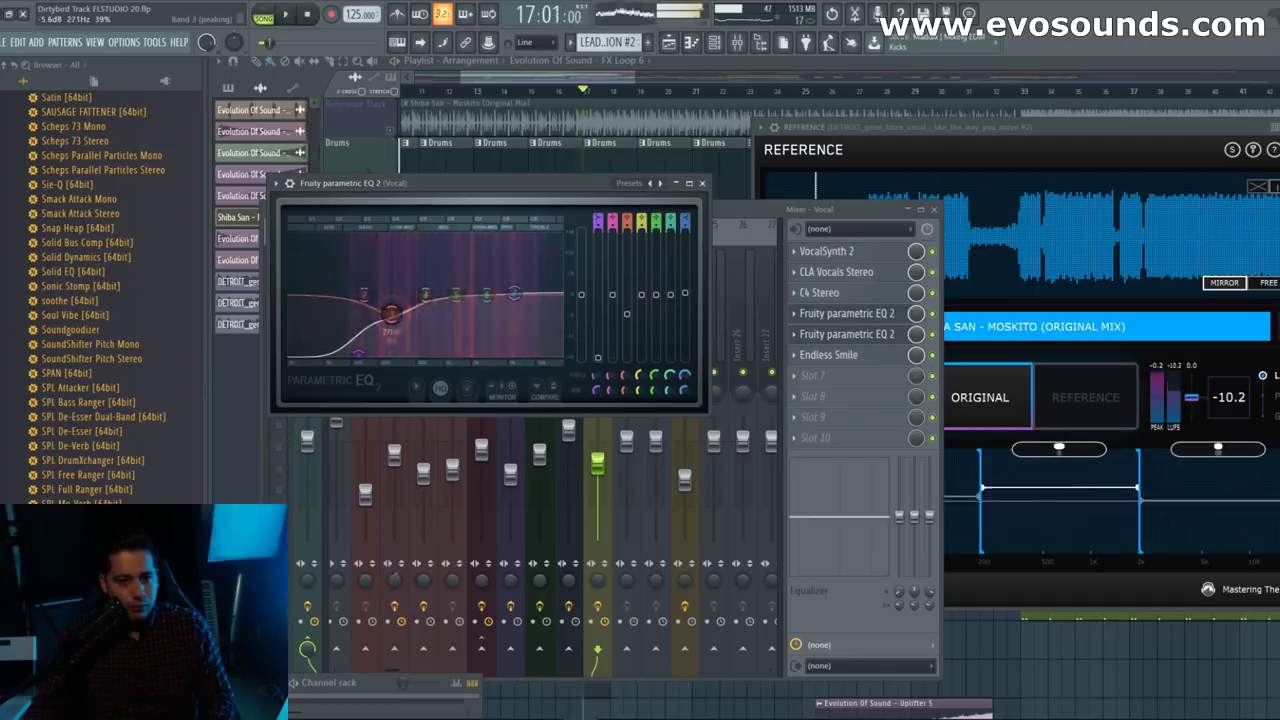
{"action": "key", "text": "space"}
{"action": "left_click", "coordinate": [758, 180]}
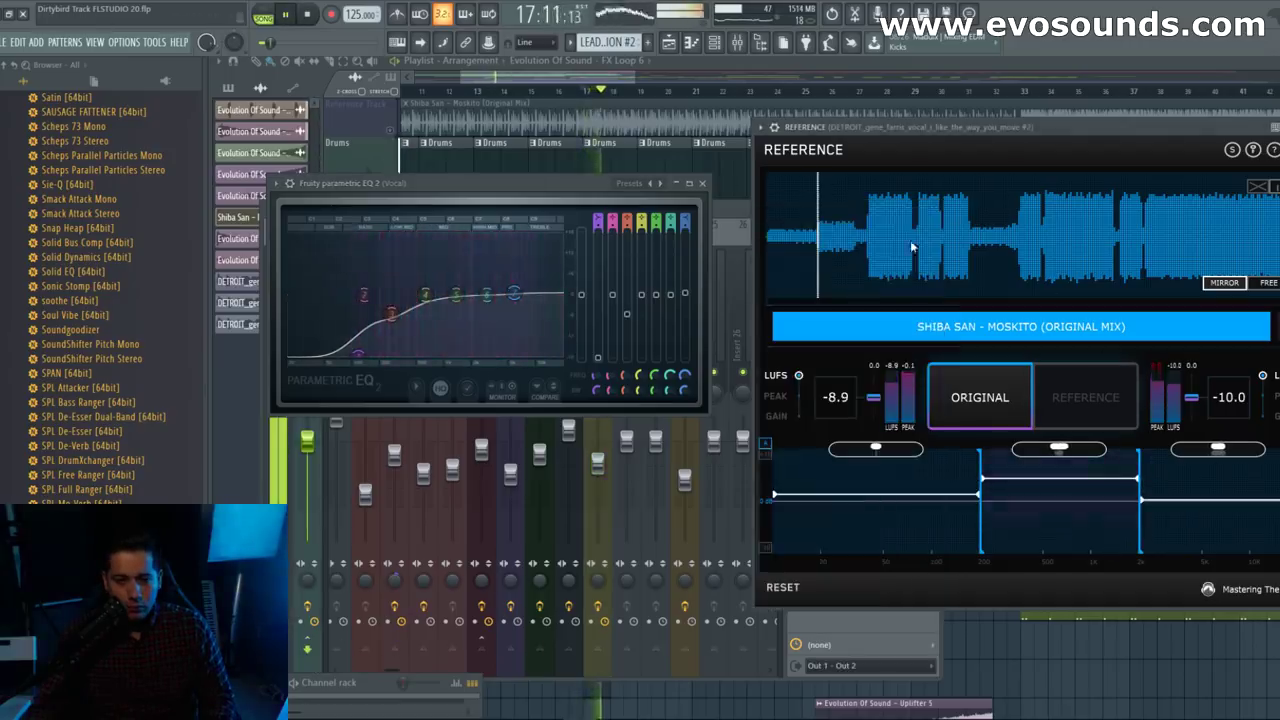
{"action": "left_click", "coordinate": [703, 184]}
{"action": "left_click", "coordinate": [911, 446]}
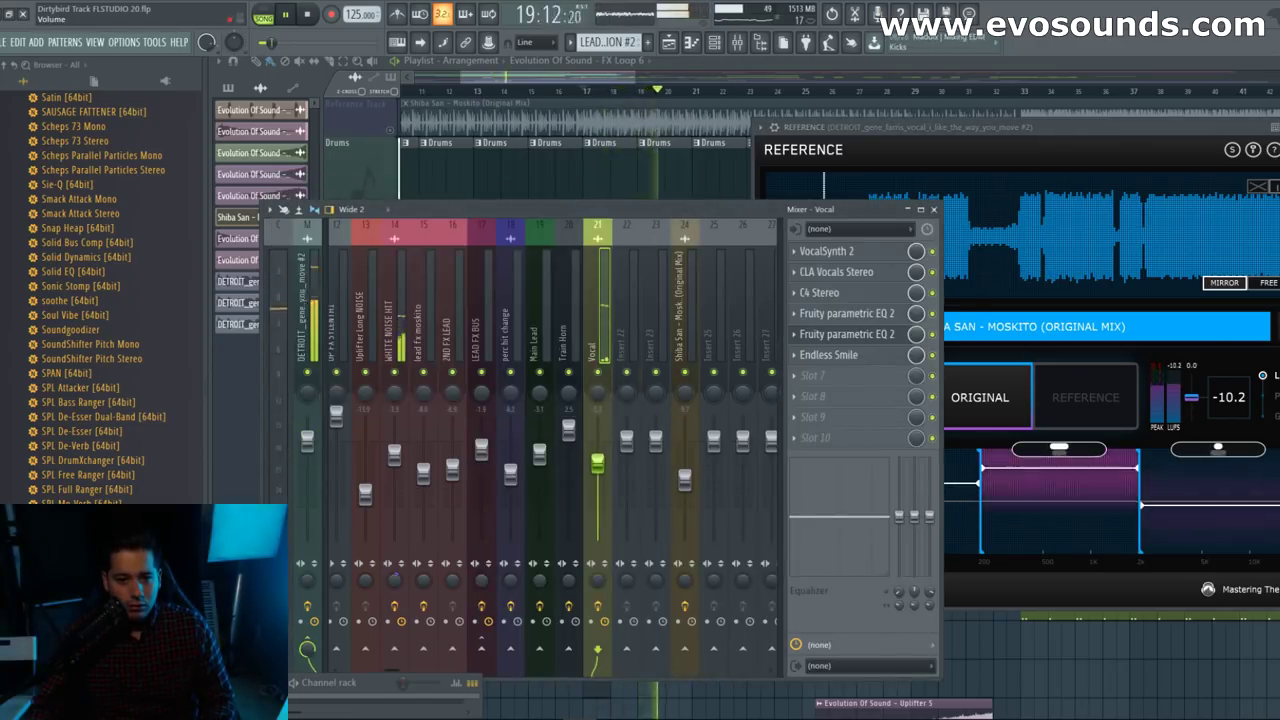
Step: Raise the Vocal channel's volume to about -1.9 dB while the intro plays
{"action": "scroll", "coordinate": [603, 470], "scroll_direction": "up", "scroll_amount": 3}
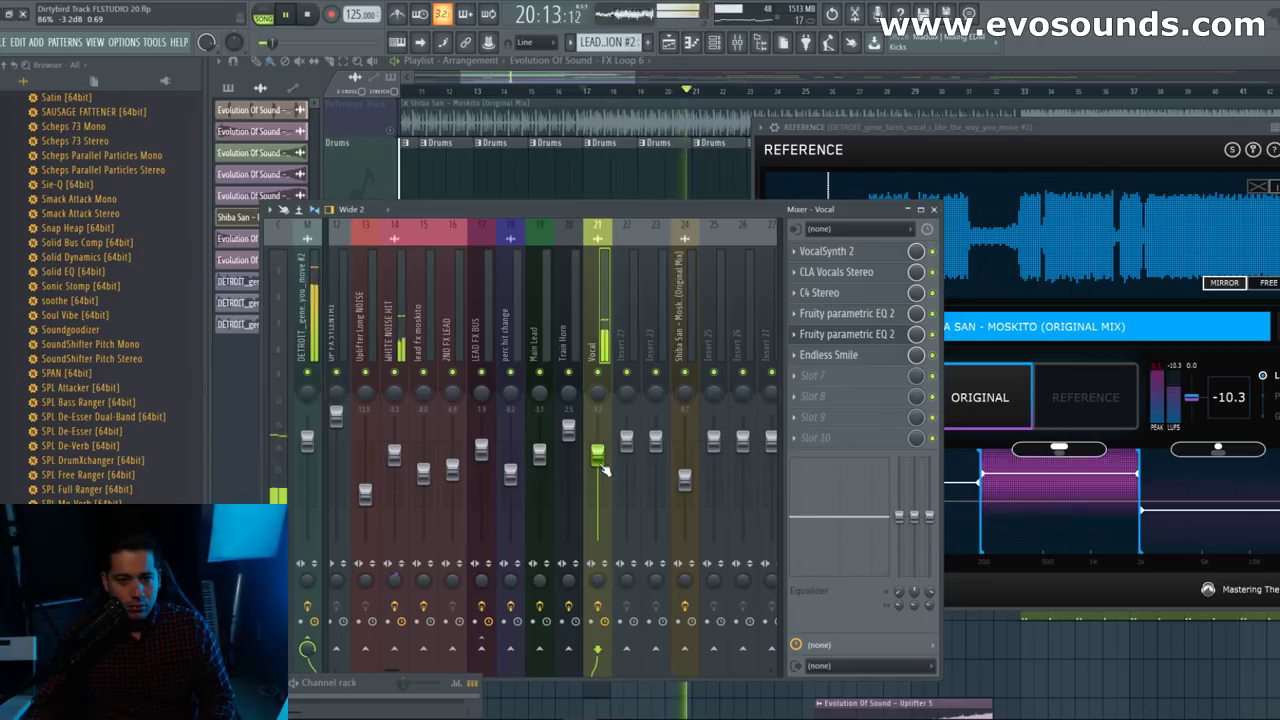
{"action": "scroll", "coordinate": [603, 470], "scroll_direction": "up", "scroll_amount": 2}
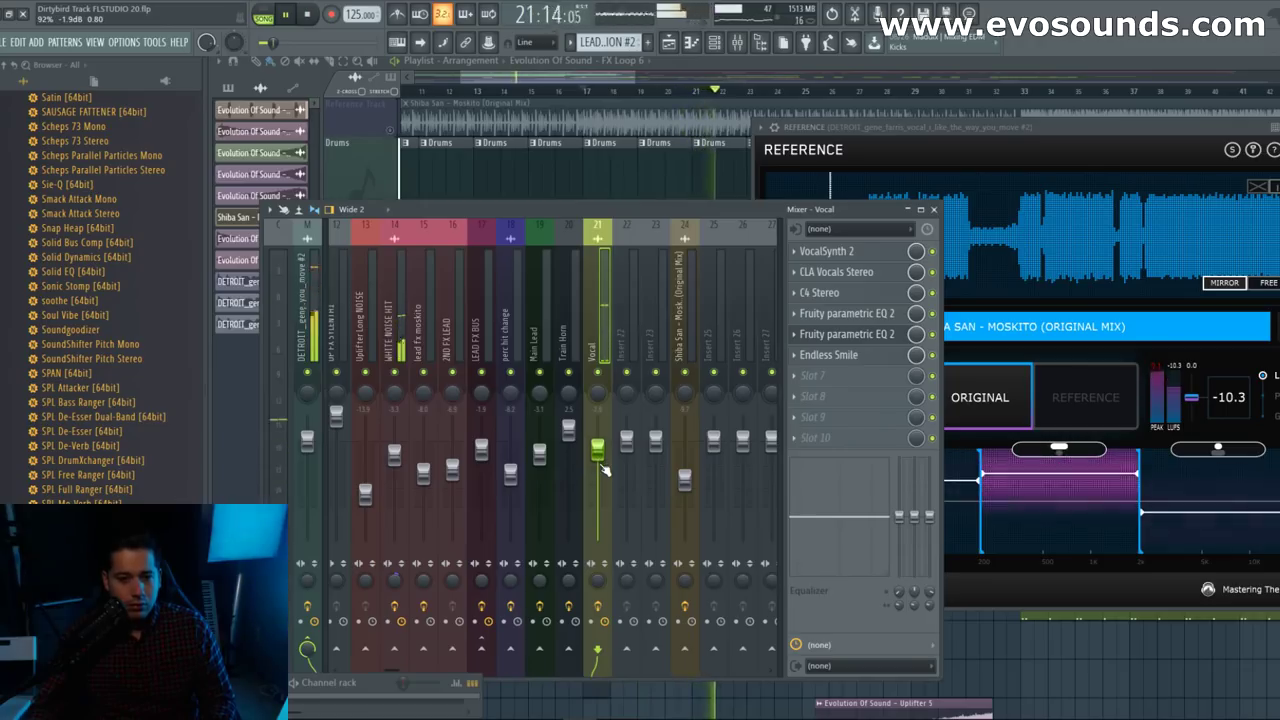
{"action": "scroll", "coordinate": [605, 469], "scroll_direction": "down", "scroll_amount": 1}
Step: Compare the louder vocal intro with the reference track in REFERENCE by switching between the two, ending on the original mix
{"action": "left_click", "coordinate": [1100, 592]}
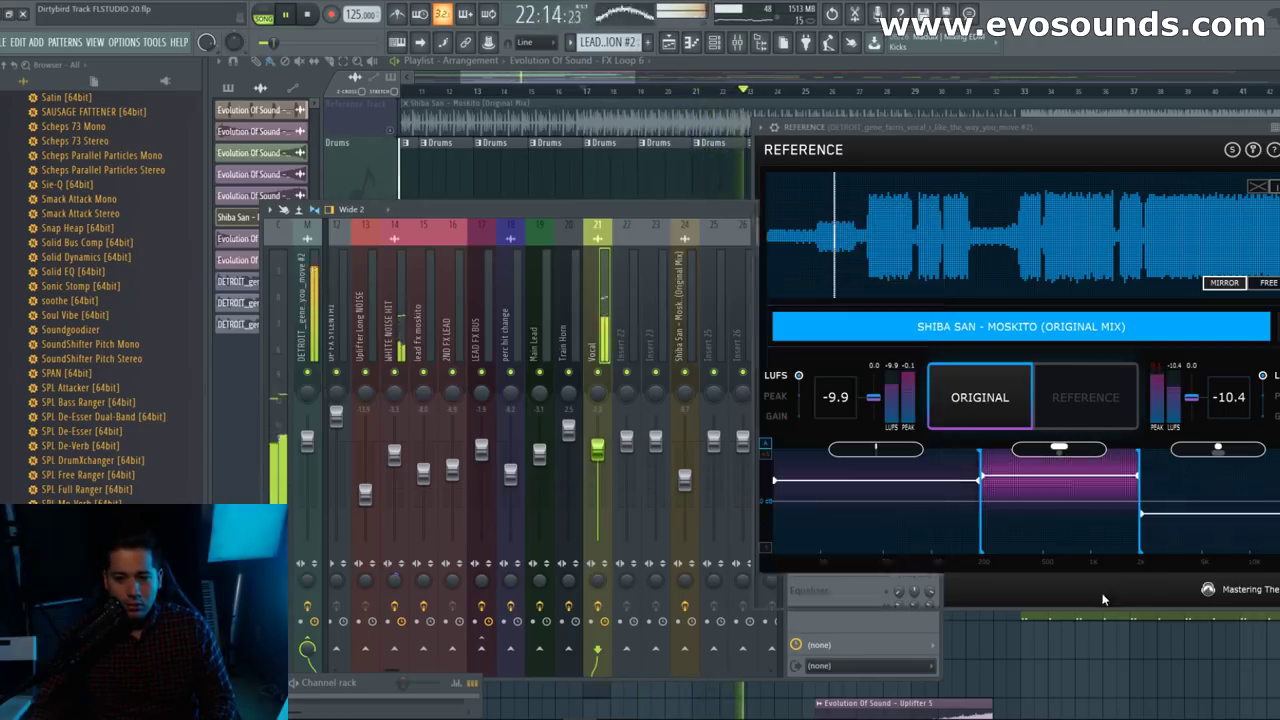
{"action": "left_click", "coordinate": [1085, 397]}
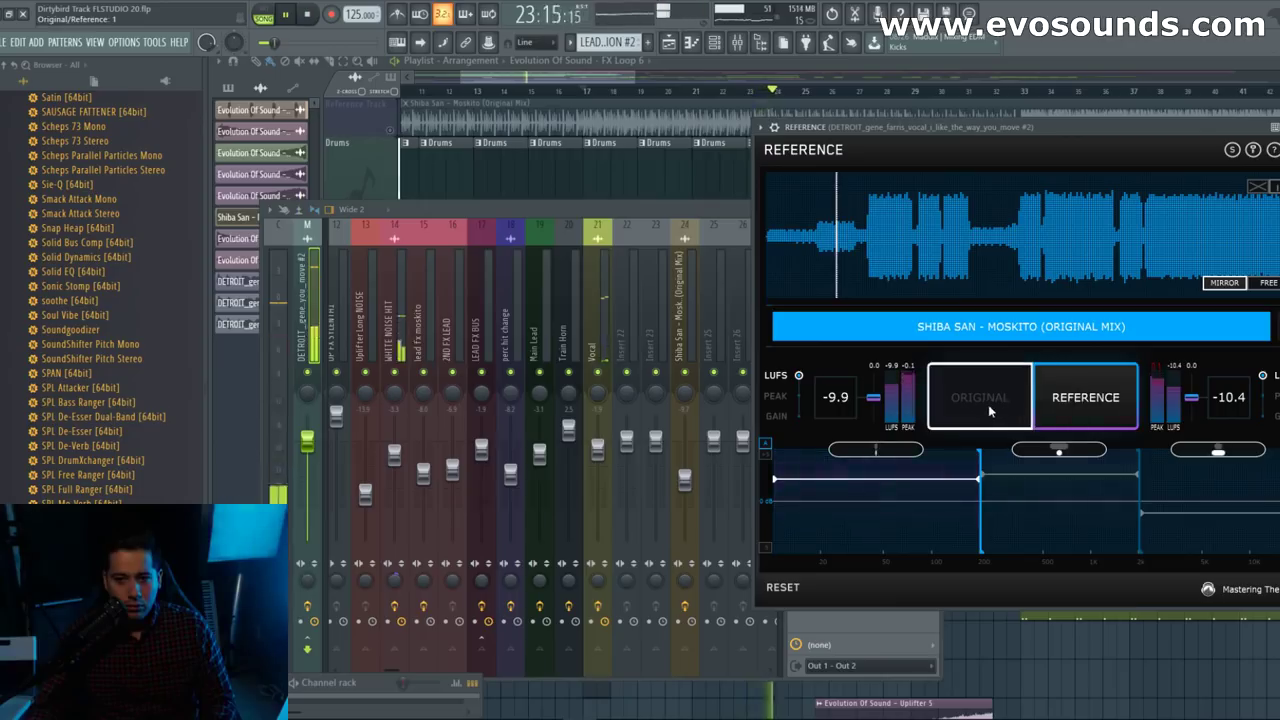
{"action": "left_click", "coordinate": [983, 402]}
{"action": "left_click", "coordinate": [1123, 410]}
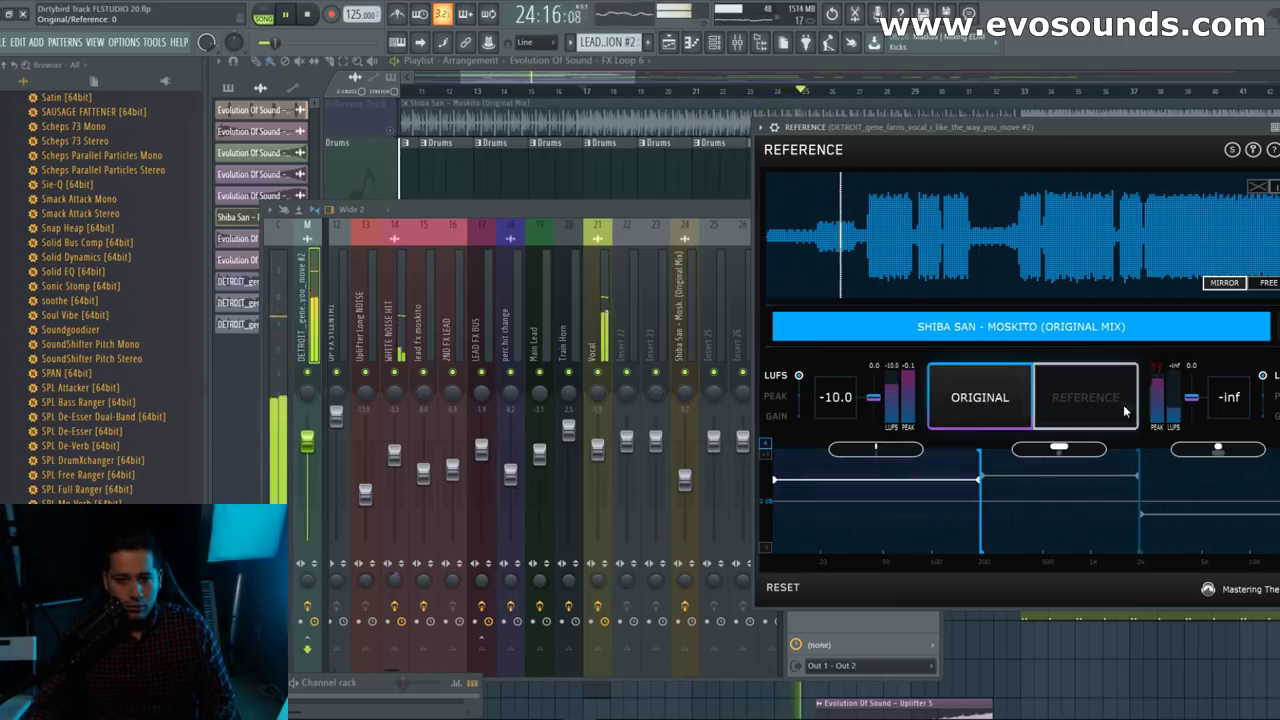
{"action": "left_click", "coordinate": [944, 425]}
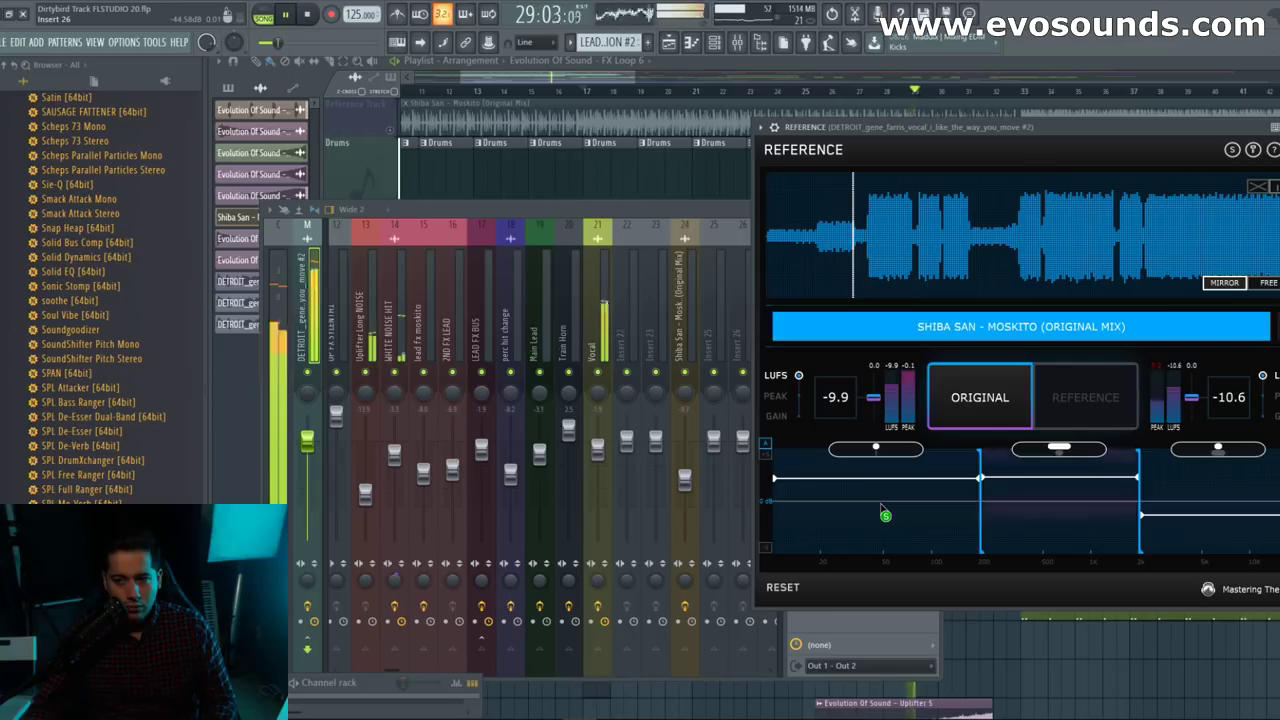
{"action": "left_click", "coordinate": [1040, 416]}
{"action": "left_click", "coordinate": [1009, 409]}
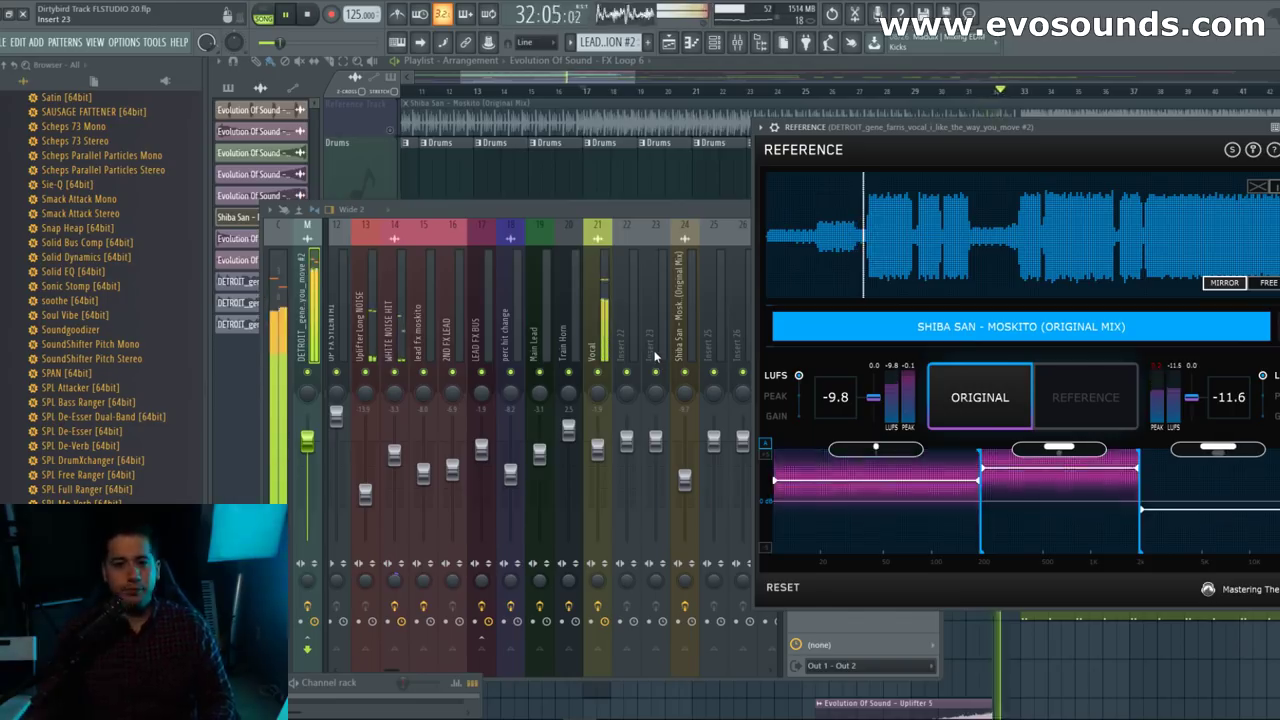
Step: Lower the Vocal channel's volume slightly and reset the measurements in REFERENCE
{"action": "left_click", "coordinate": [600, 451]}
{"action": "left_click_drag", "start_coordinate": [598, 451], "coordinate": [599, 461]}
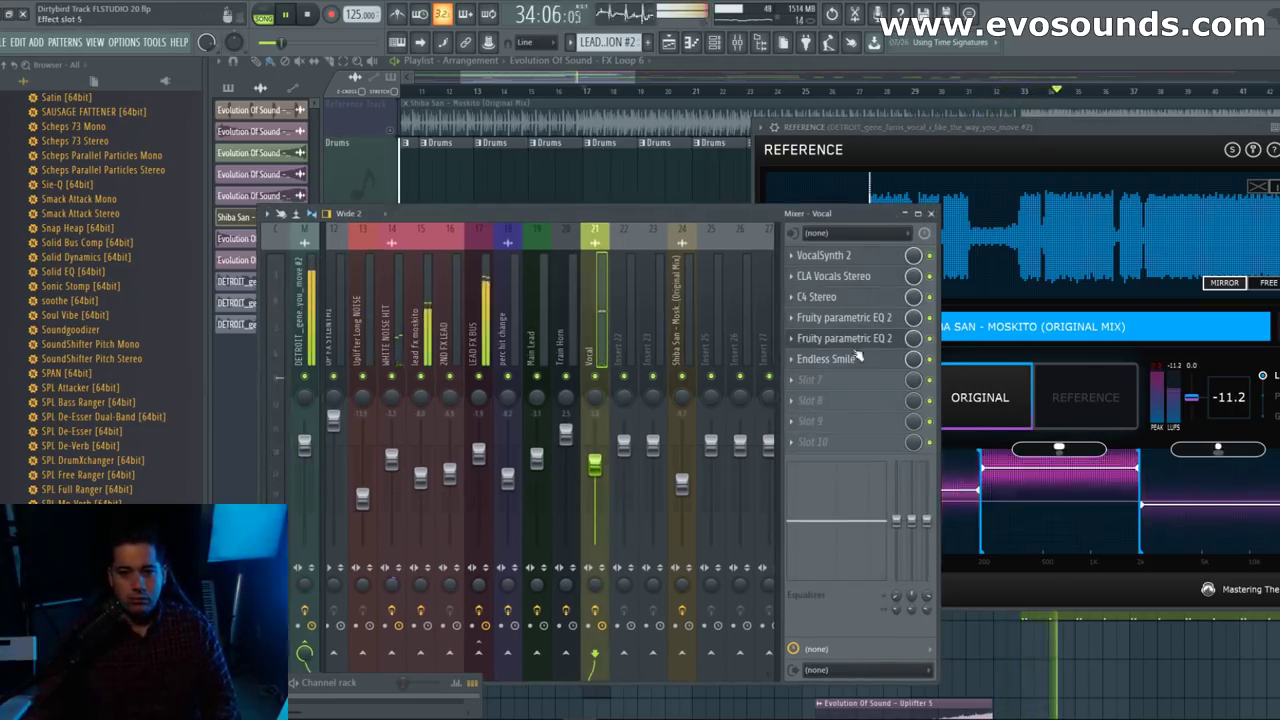
{"action": "left_click", "coordinate": [1067, 591]}
{"action": "left_click", "coordinate": [785, 590]}
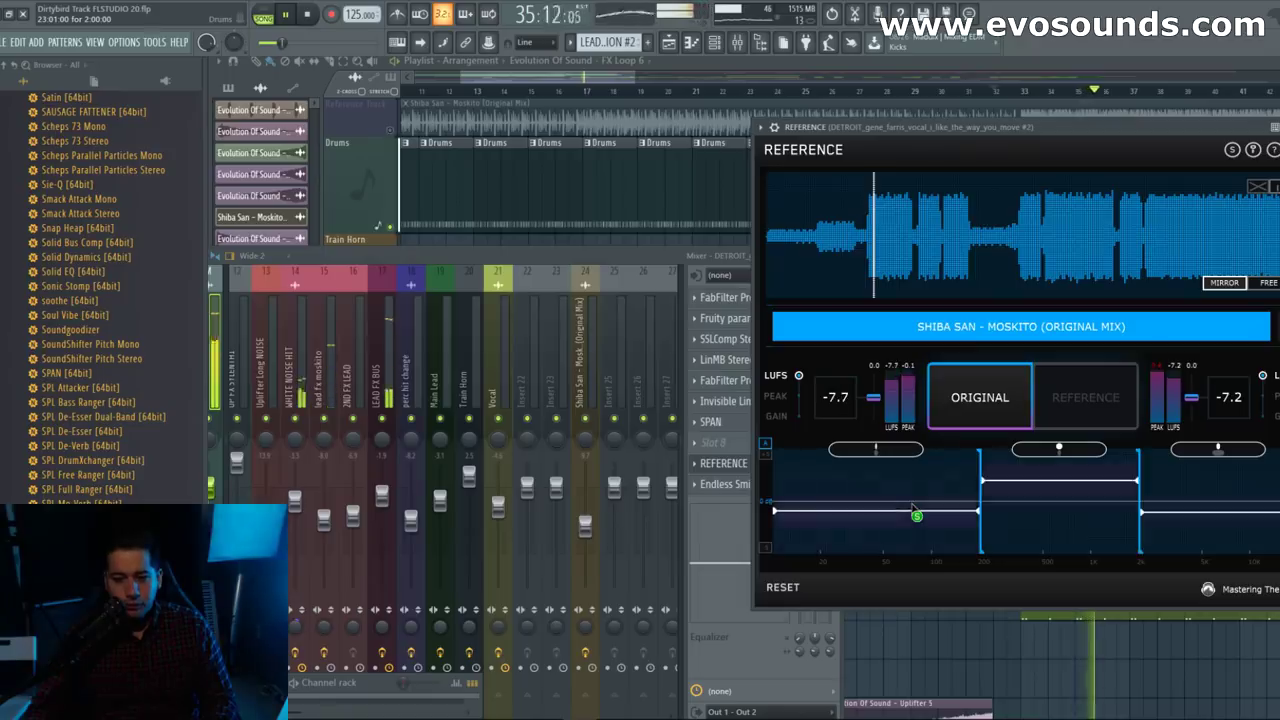
Step: Compare the drop with the reference track in REFERENCE and switch back to the original mix
{"action": "left_click_drag", "start_coordinate": [463, 258], "coordinate": [496, 170]}
{"action": "left_click", "coordinate": [1035, 517]}
{"action": "left_click", "coordinate": [1086, 400]}
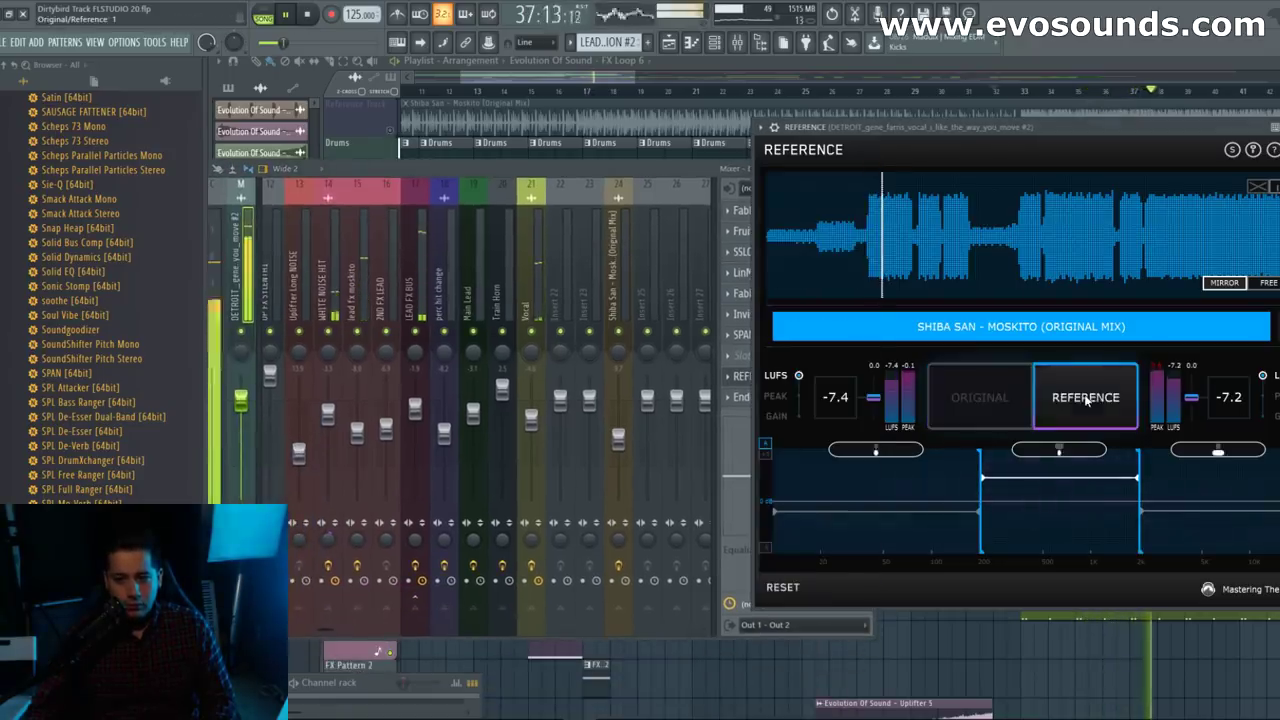
{"action": "left_click", "coordinate": [996, 395]}
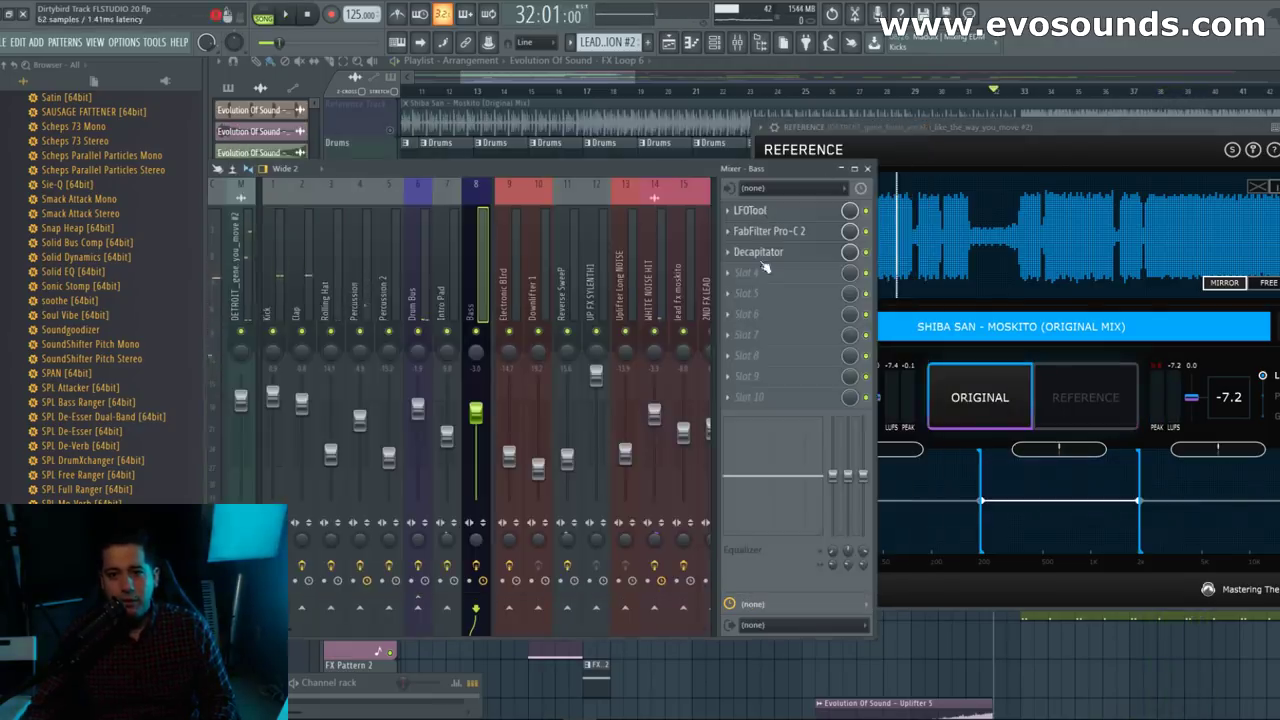
Step: Add Fruity parametric EQ 2 to slot 4 of the Bass channel and change band 7 to a low pass
{"action": "left_click", "coordinate": [740, 272]}
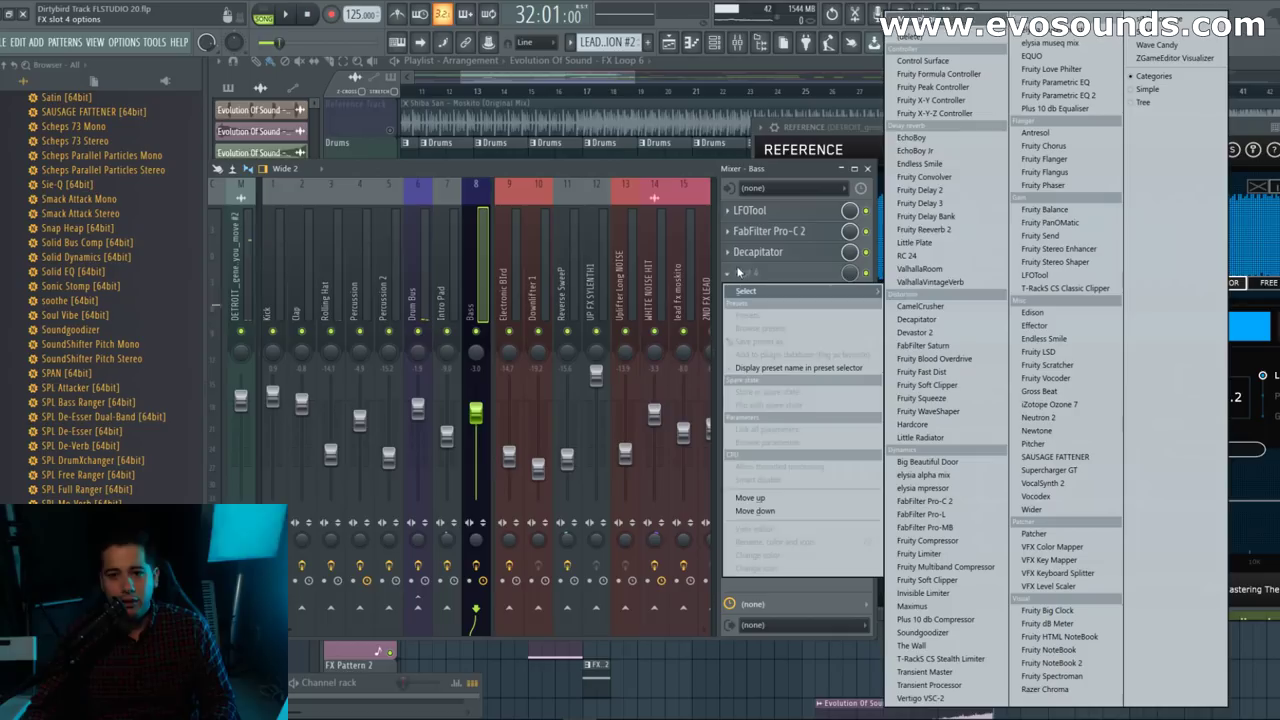
{"action": "left_click", "coordinate": [1062, 95]}
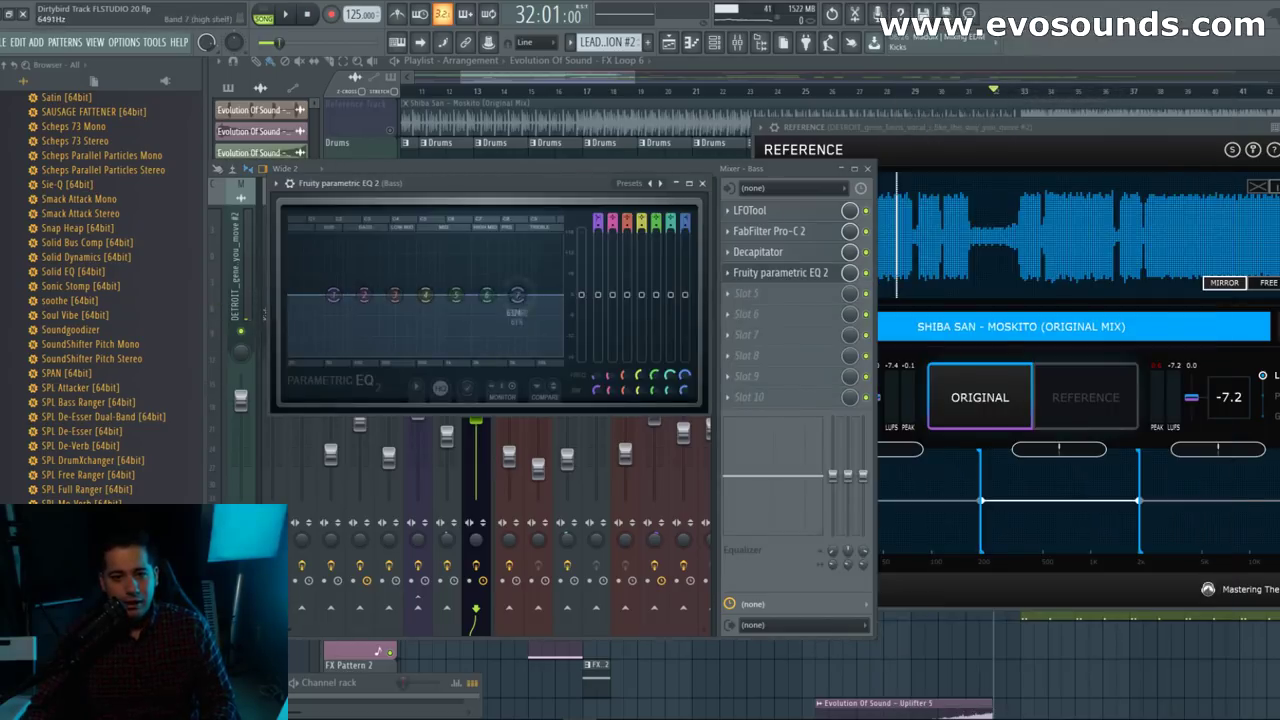
{"action": "scroll", "coordinate": [683, 217], "scroll_direction": "down", "scroll_amount": 3}
{"action": "scroll", "coordinate": [683, 217], "scroll_direction": "up", "scroll_amount": 2}
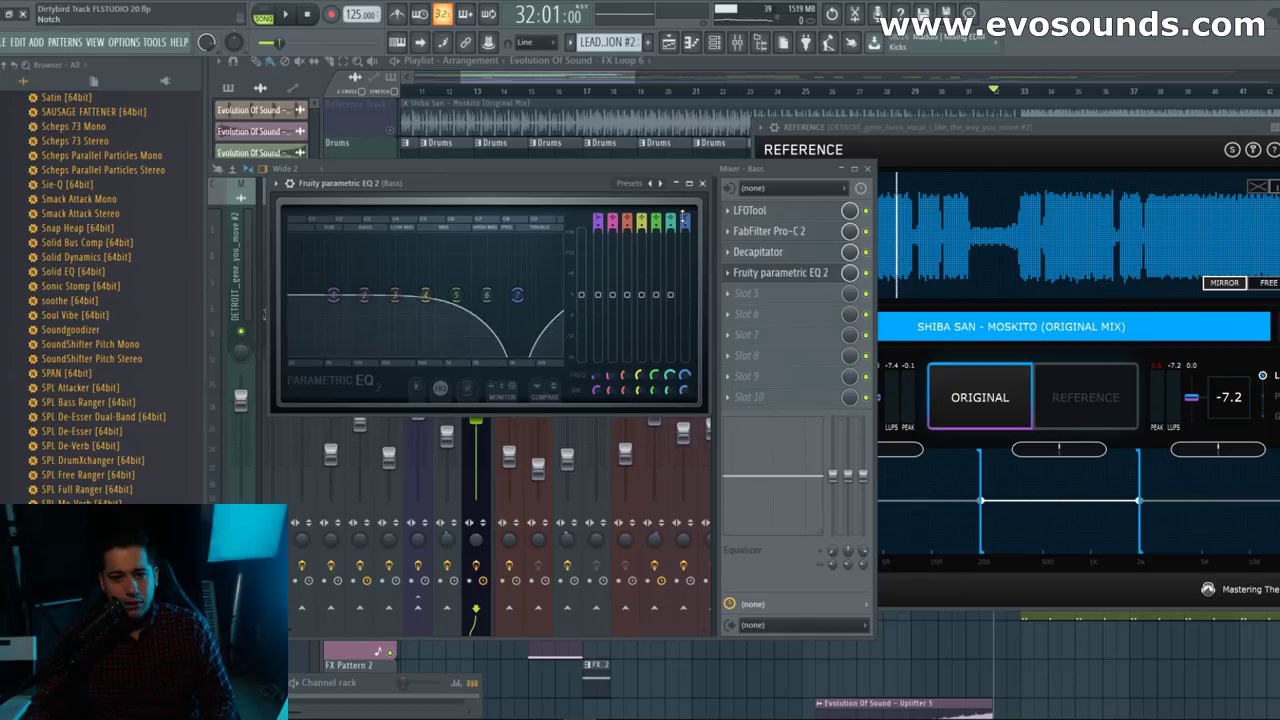
{"action": "scroll", "coordinate": [683, 217], "scroll_direction": "down", "scroll_amount": 3}
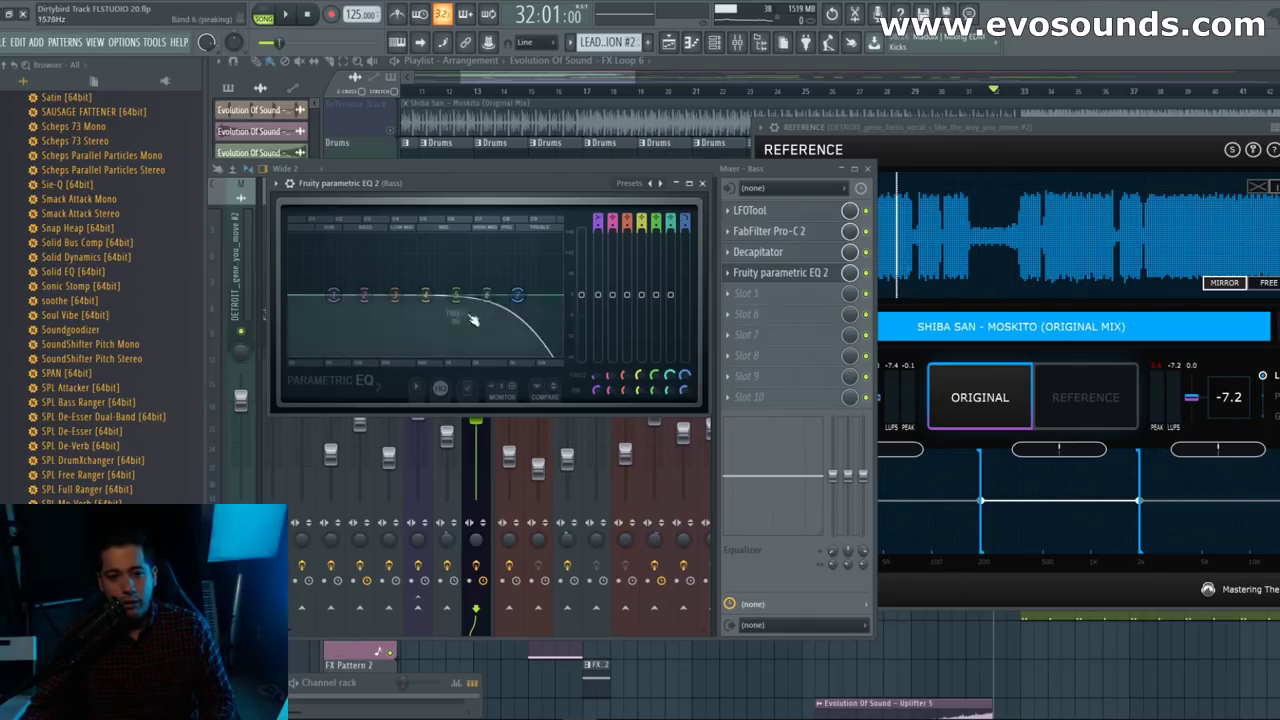
Step: Lower the Bass EQ's low-pass cutoff to about 150 Hz, adjust its bandwidth and dip band 2 slightly during playback
{"action": "key", "text": "space"}
{"action": "left_click_drag", "start_coordinate": [517, 294], "coordinate": [380, 294]}
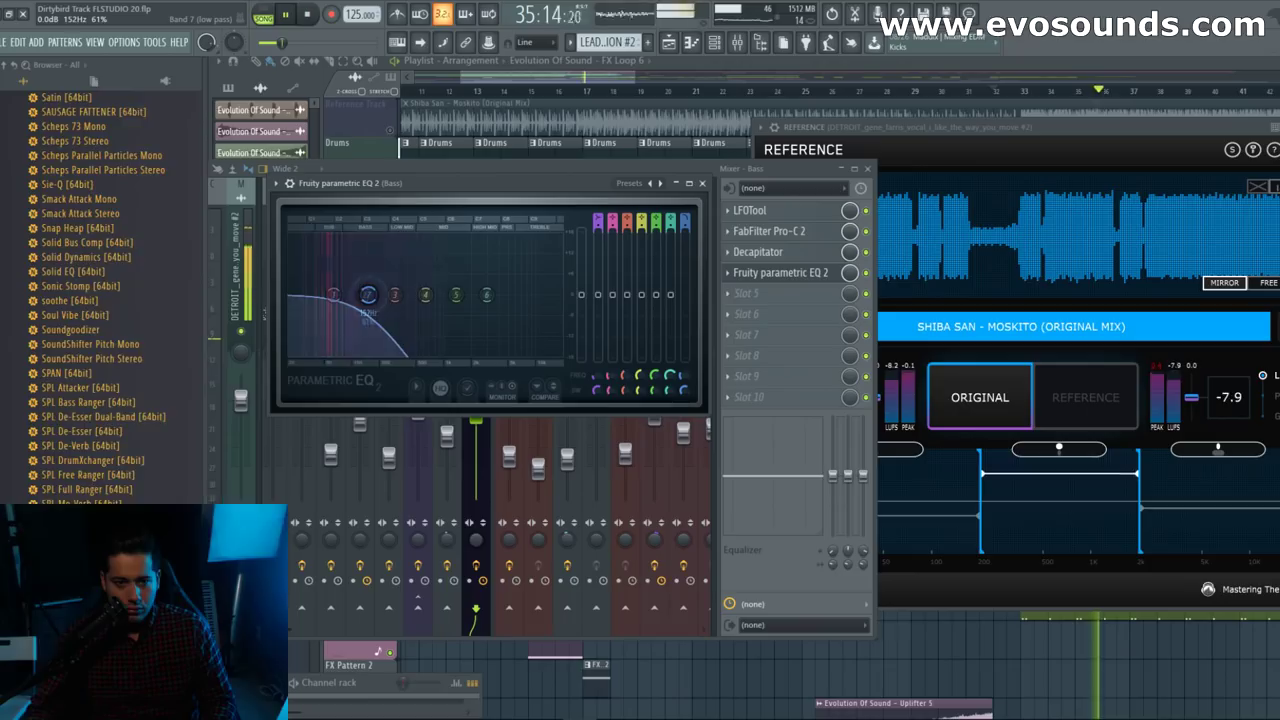
{"action": "scroll", "coordinate": [371, 298], "scroll_direction": "up", "scroll_amount": 2}
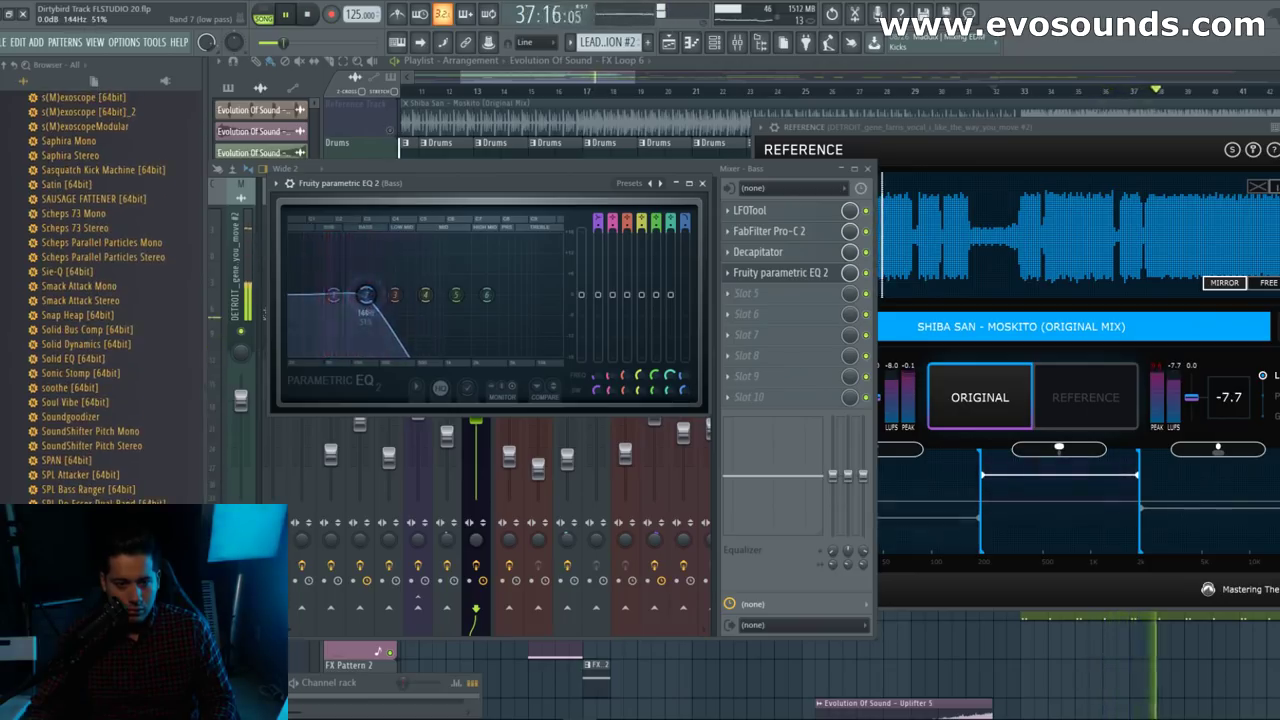
{"action": "left_click", "coordinate": [1020, 490]}
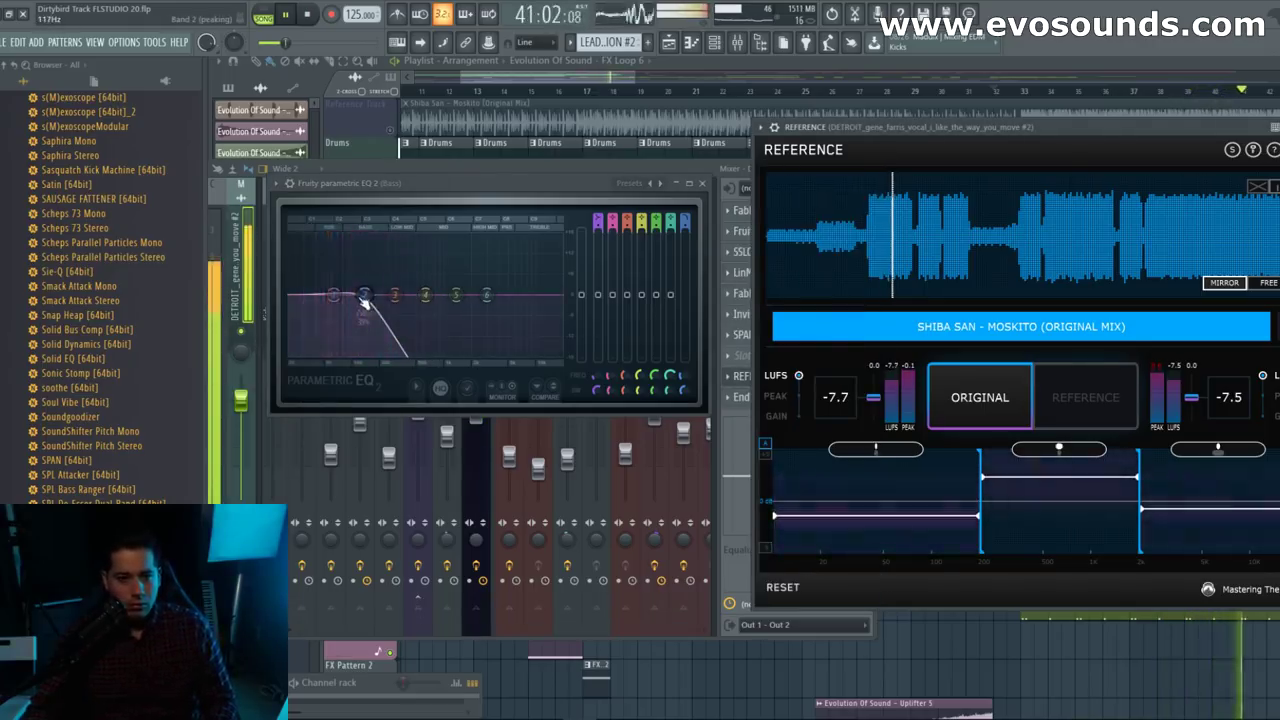
{"action": "left_click", "coordinate": [362, 295]}
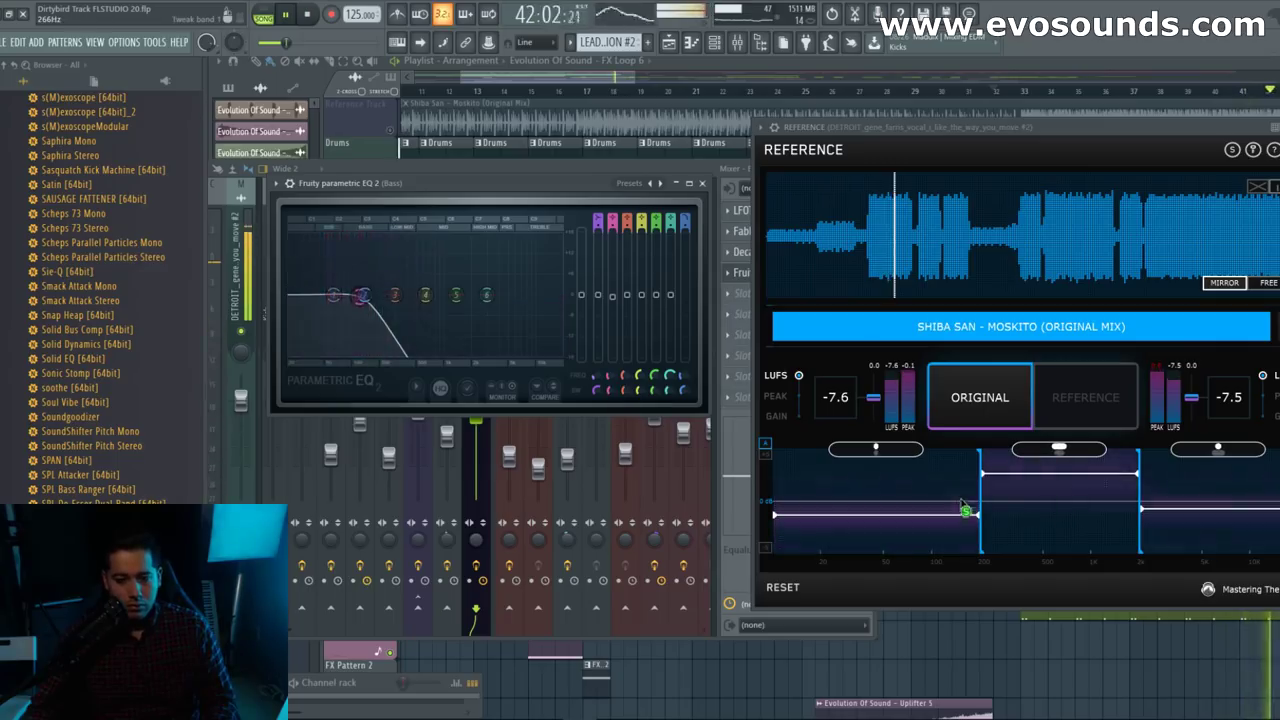
Step: Solo the low band in REFERENCE and compare the bass with the reference track, ending on the original mix
{"action": "left_click", "coordinate": [858, 503]}
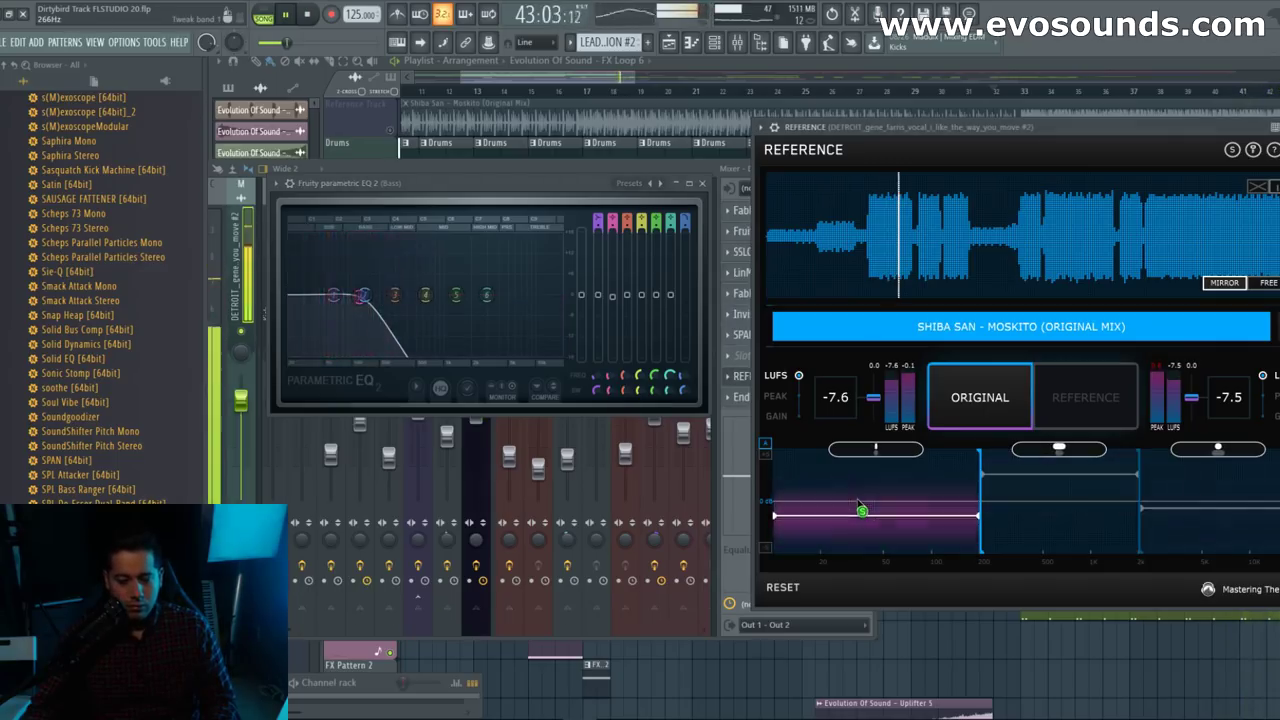
{"action": "left_click", "coordinate": [1060, 397]}
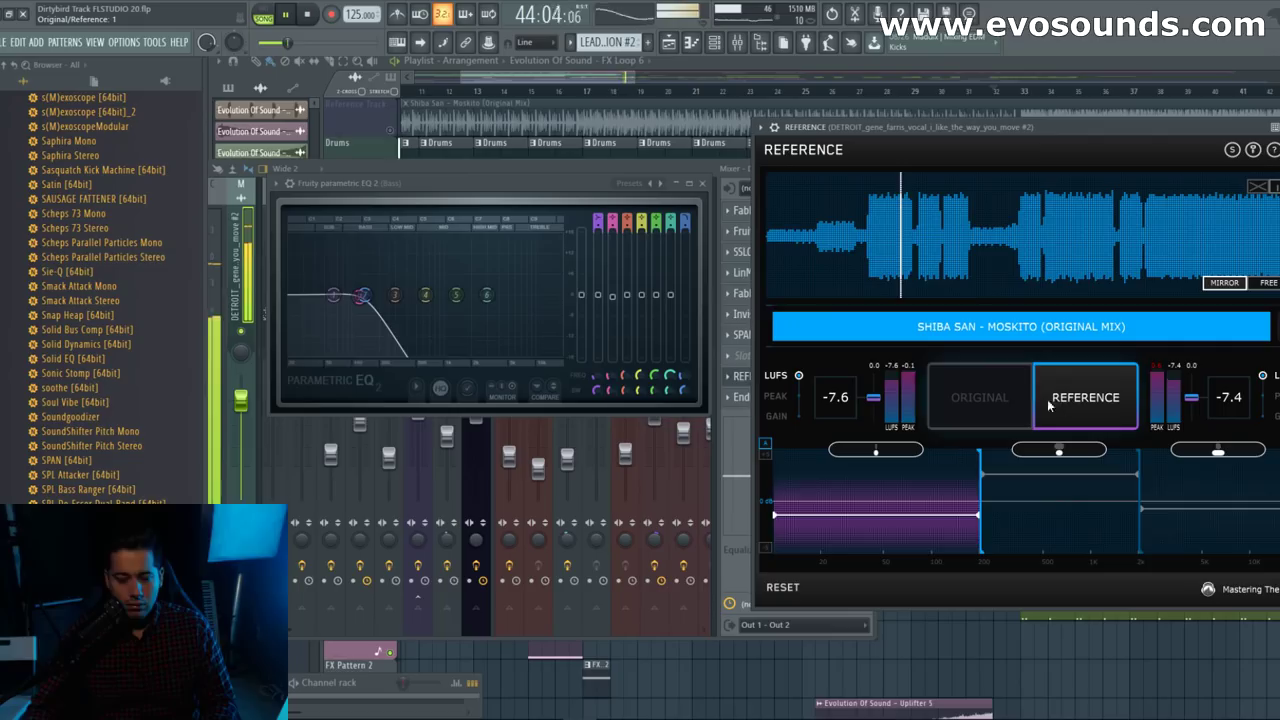
{"action": "left_click", "coordinate": [1001, 398]}
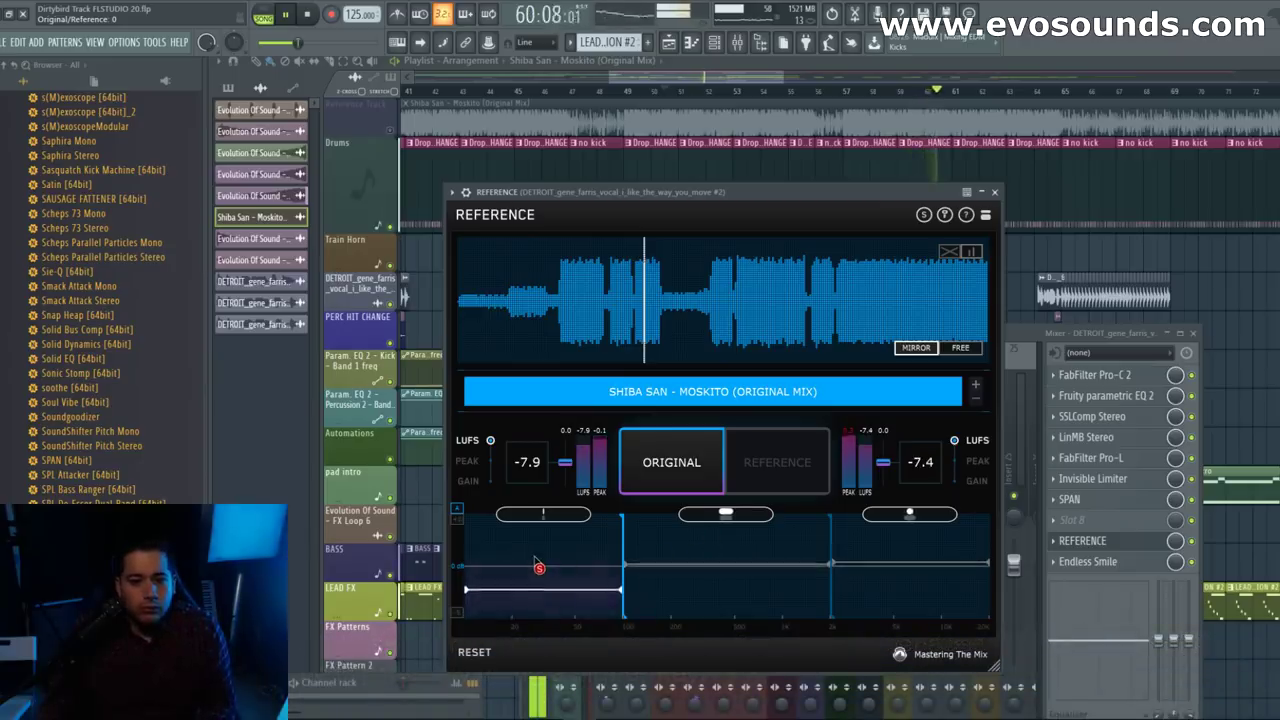
Step: Move the REFERENCE window aside, select the Kick channel in the mixer and stop playback
{"action": "left_click_drag", "start_coordinate": [889, 196], "coordinate": [1279, 494]}
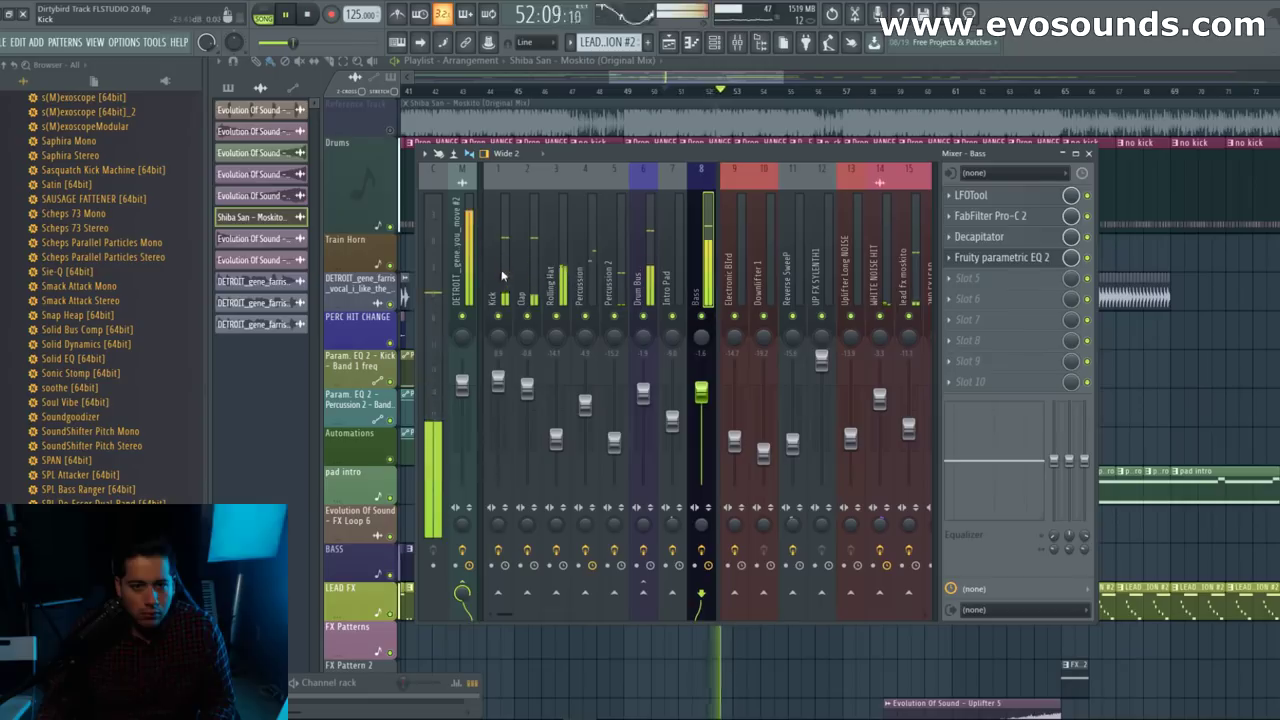
{"action": "left_click", "coordinate": [505, 272]}
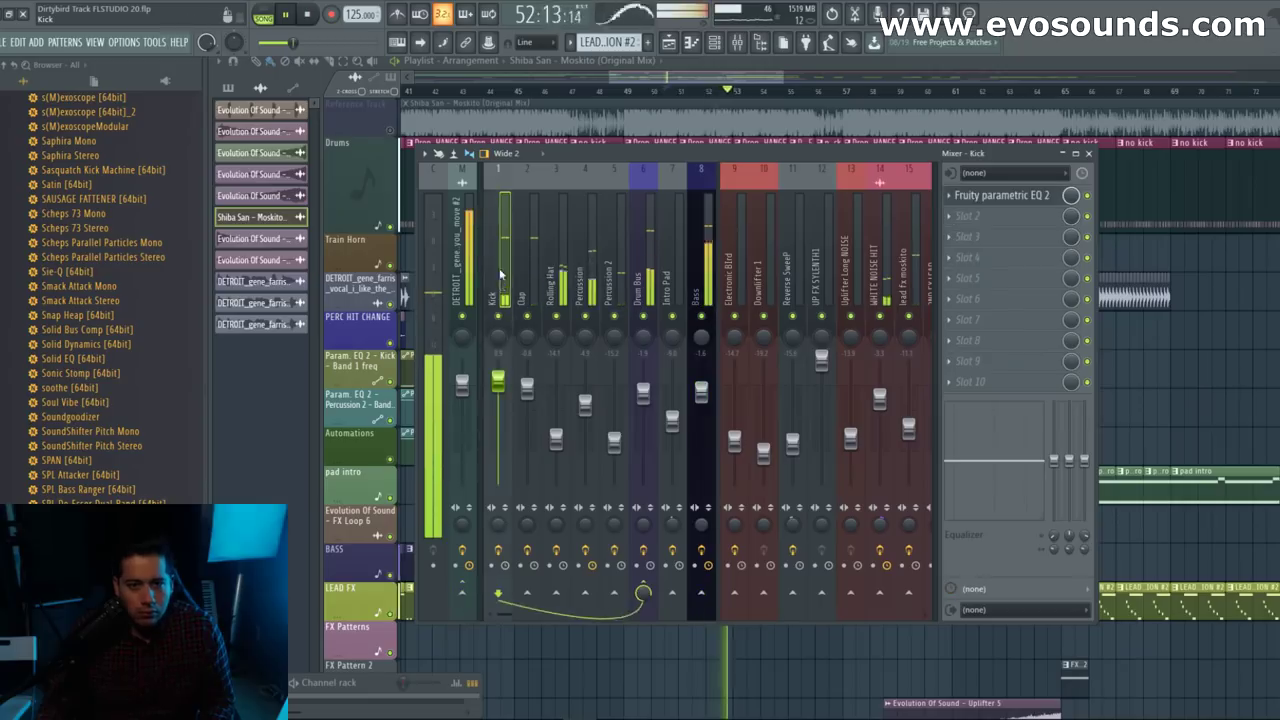
{"action": "key", "text": "space"}
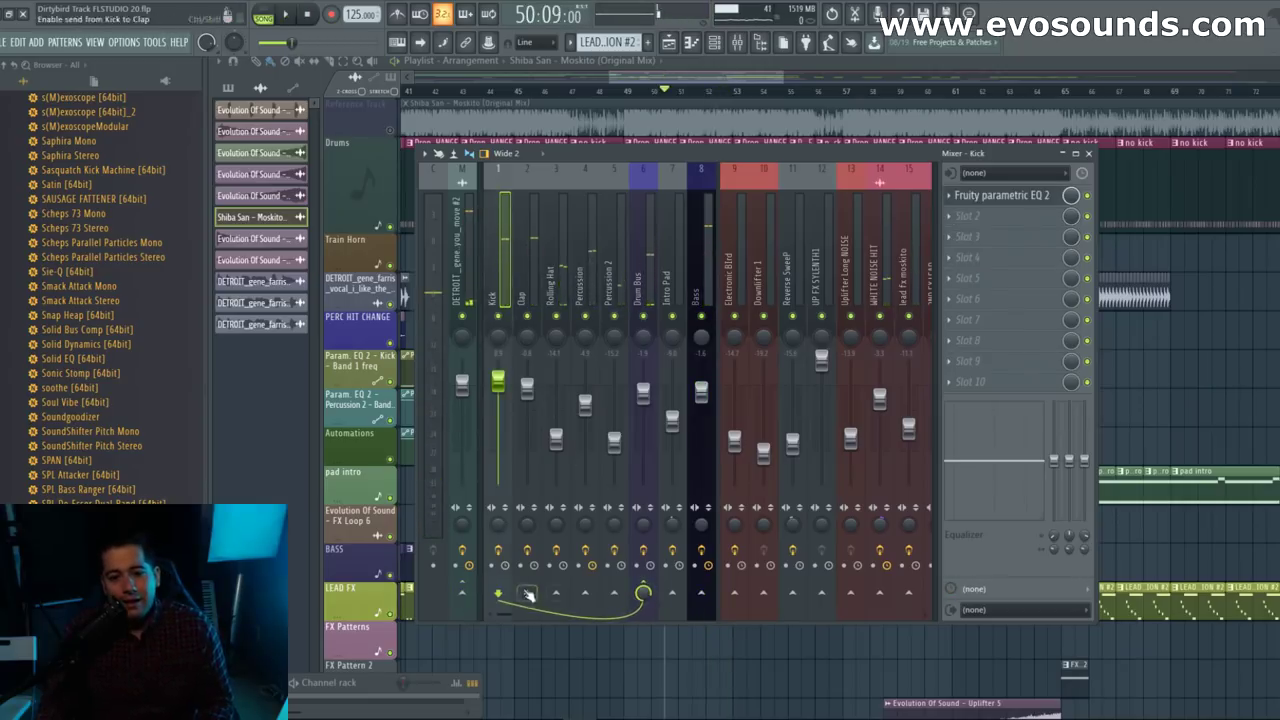
Step: Check the Kick's routing and the Drum Bus's FabFilter Saturn and Fruity parametric EQ 2, ending on the Kick channel
{"action": "right_click", "coordinate": [496, 595]}
{"action": "right_click", "coordinate": [643, 592]}
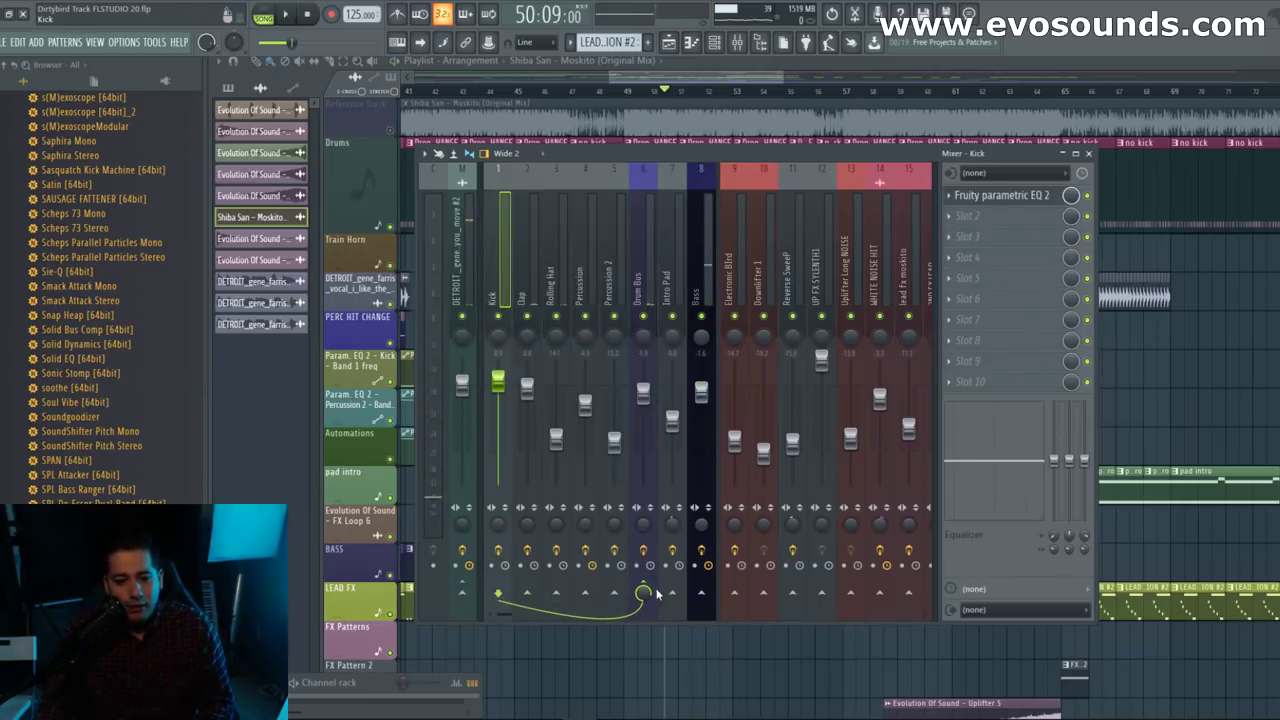
{"action": "right_click", "coordinate": [643, 592]}
{"action": "left_click", "coordinate": [648, 563]}
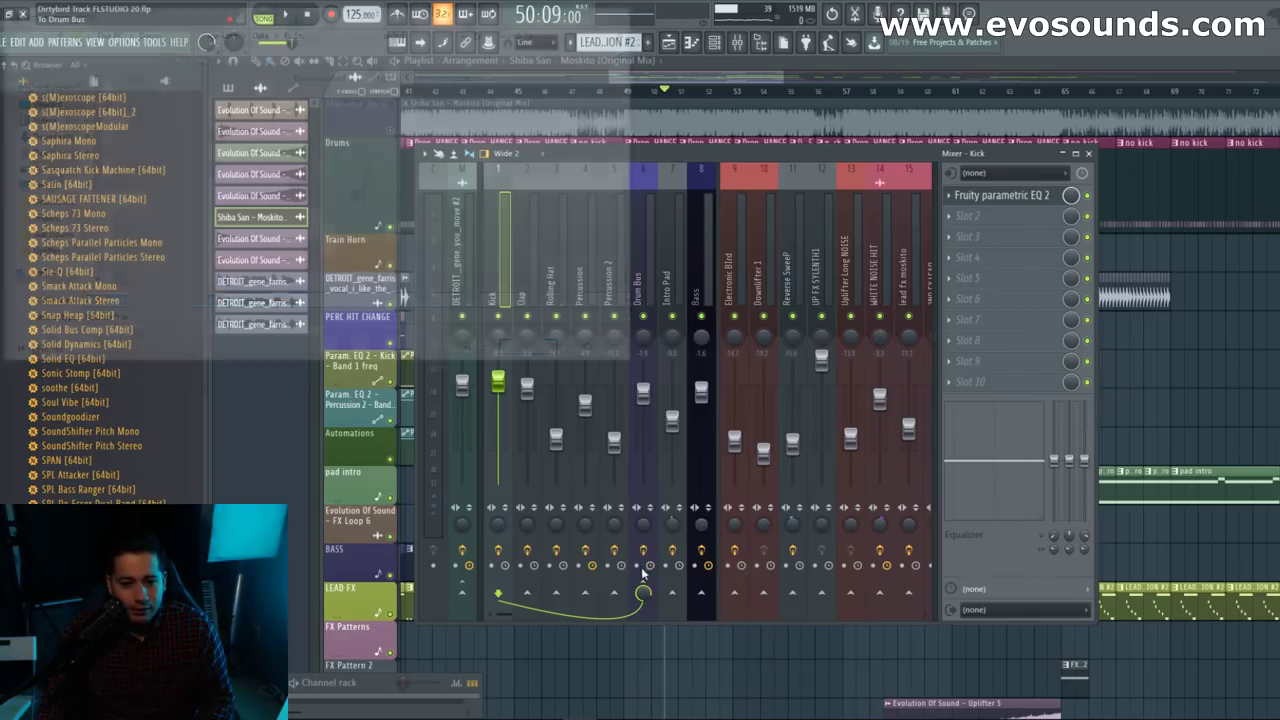
{"action": "left_click", "coordinate": [602, 352]}
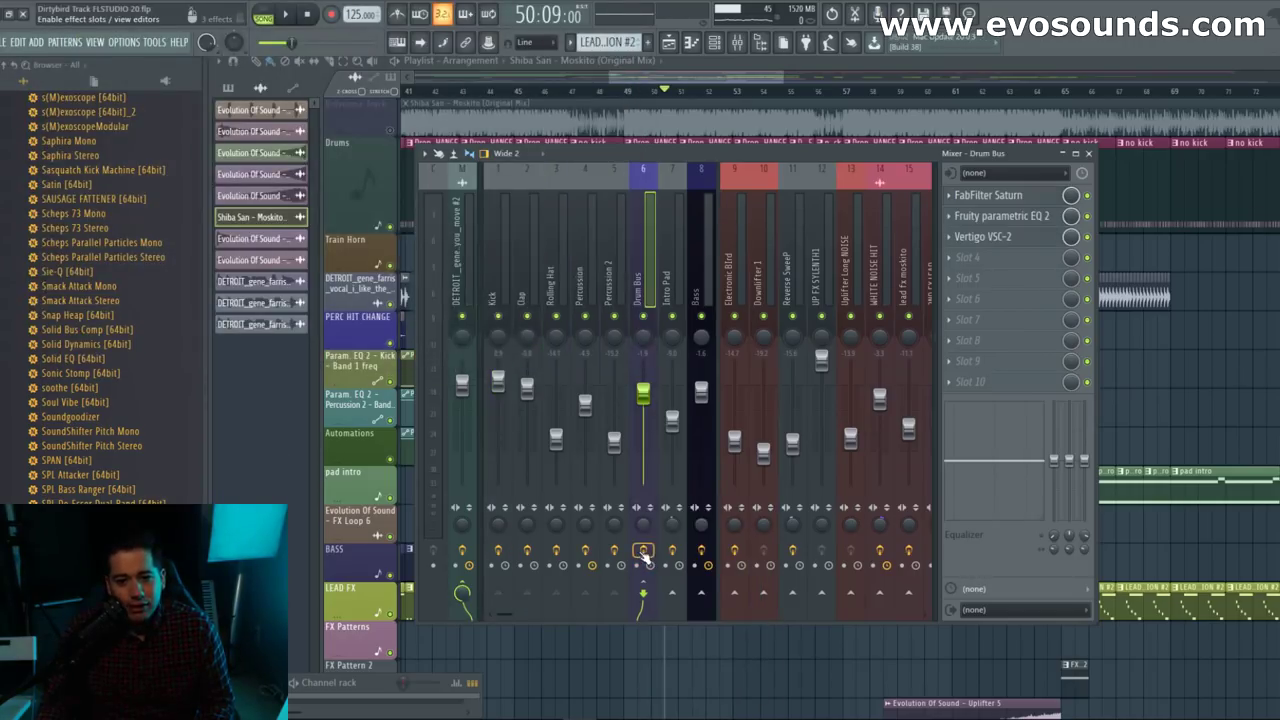
{"action": "right_click", "coordinate": [644, 554]}
{"action": "left_click", "coordinate": [916, 387]}
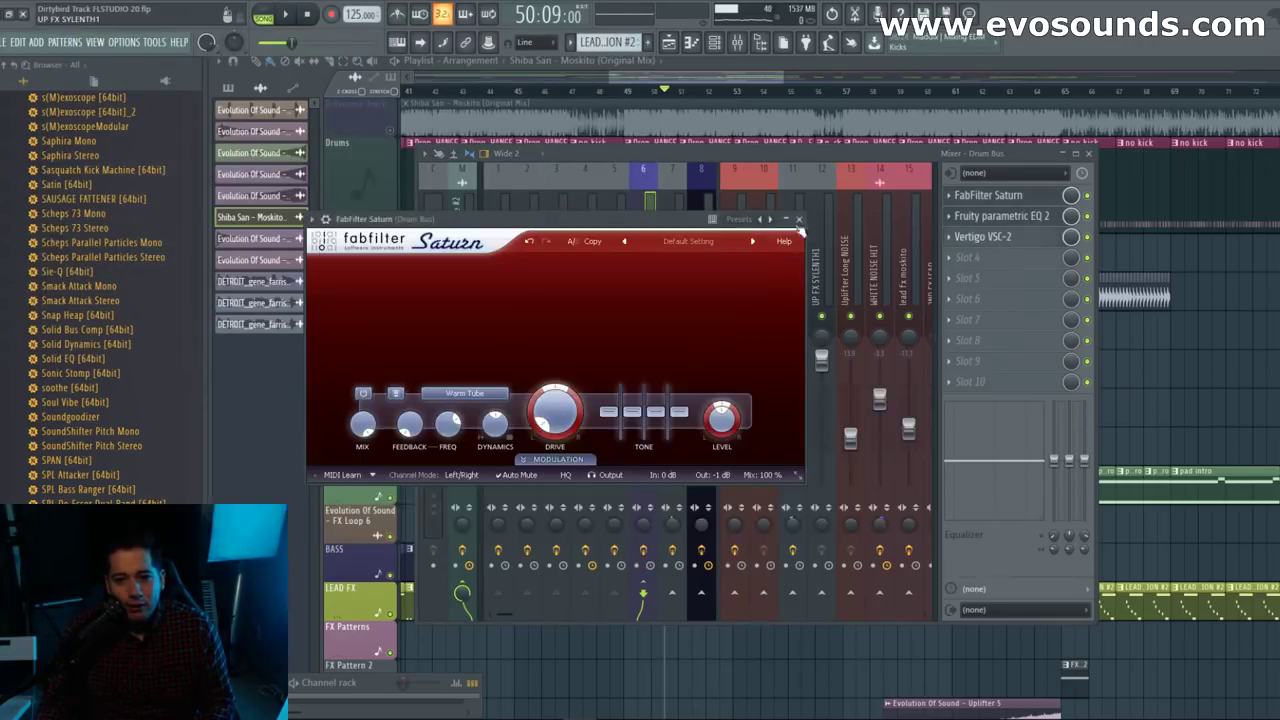
{"action": "left_click", "coordinate": [798, 218]}
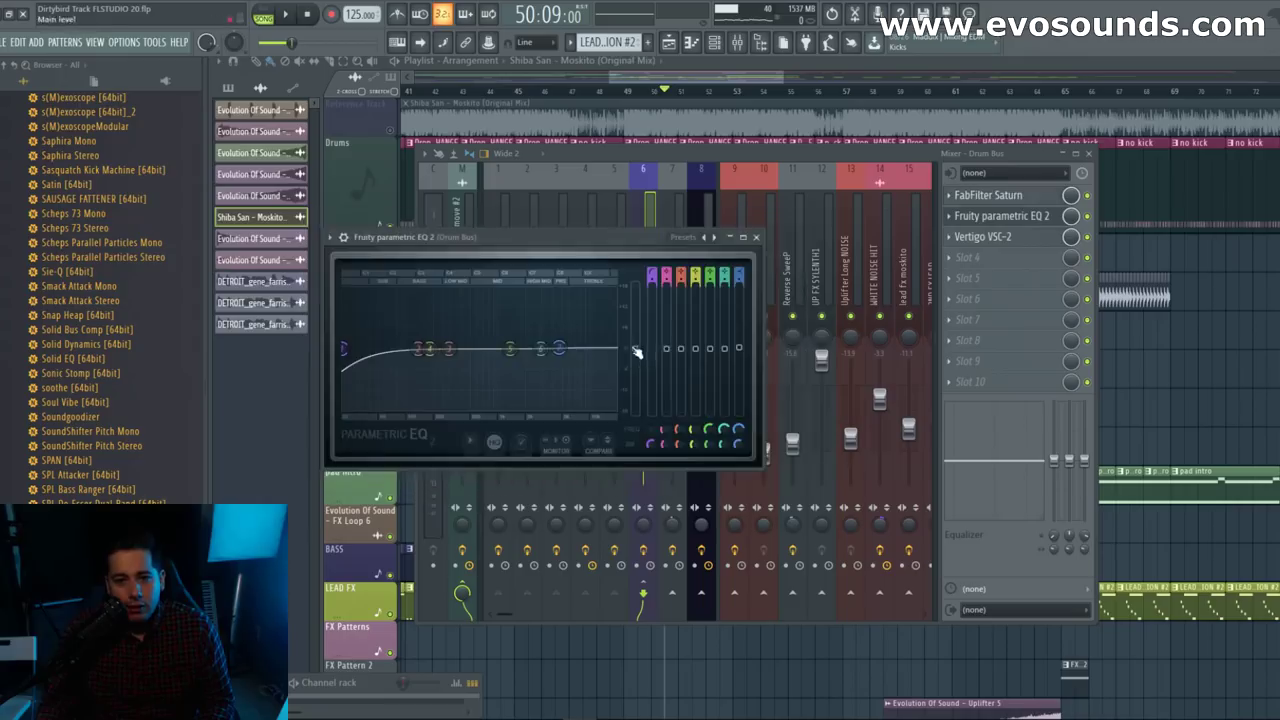
{"action": "left_click", "coordinate": [502, 222]}
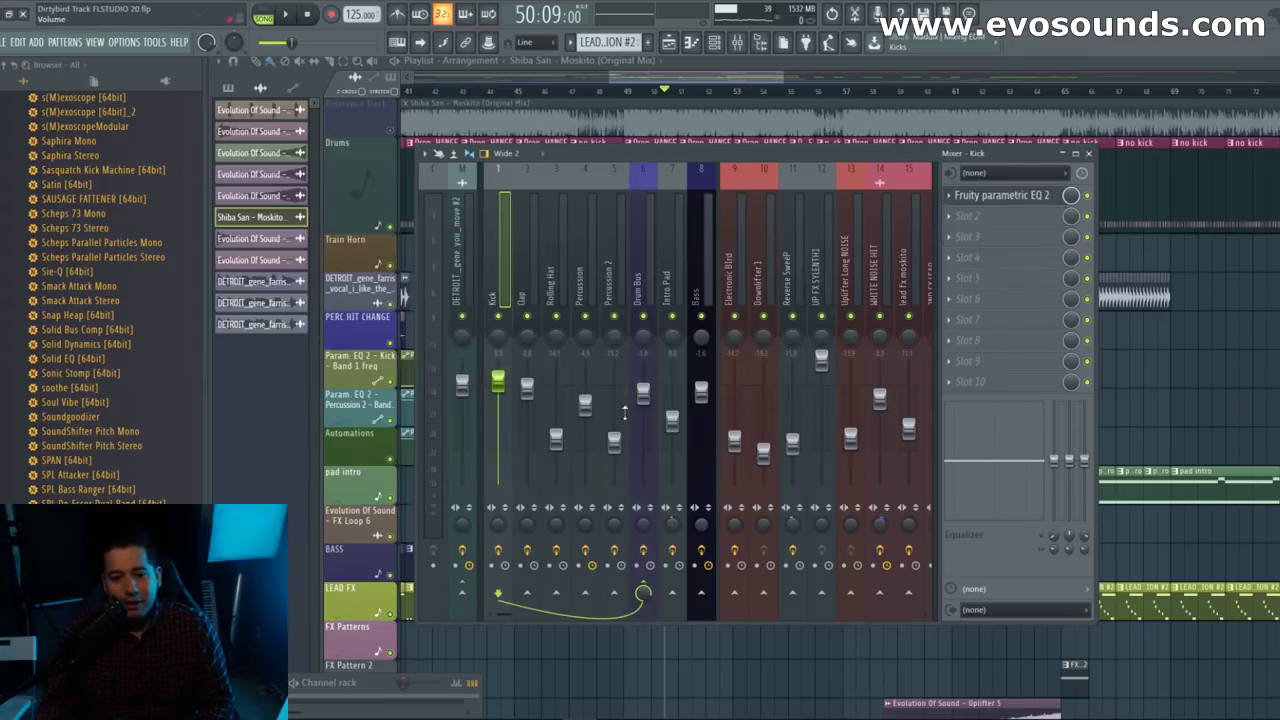
Step: Route the Kick channel to the master channel only and play back the drop to hear it
{"action": "right_click", "coordinate": [644, 590]}
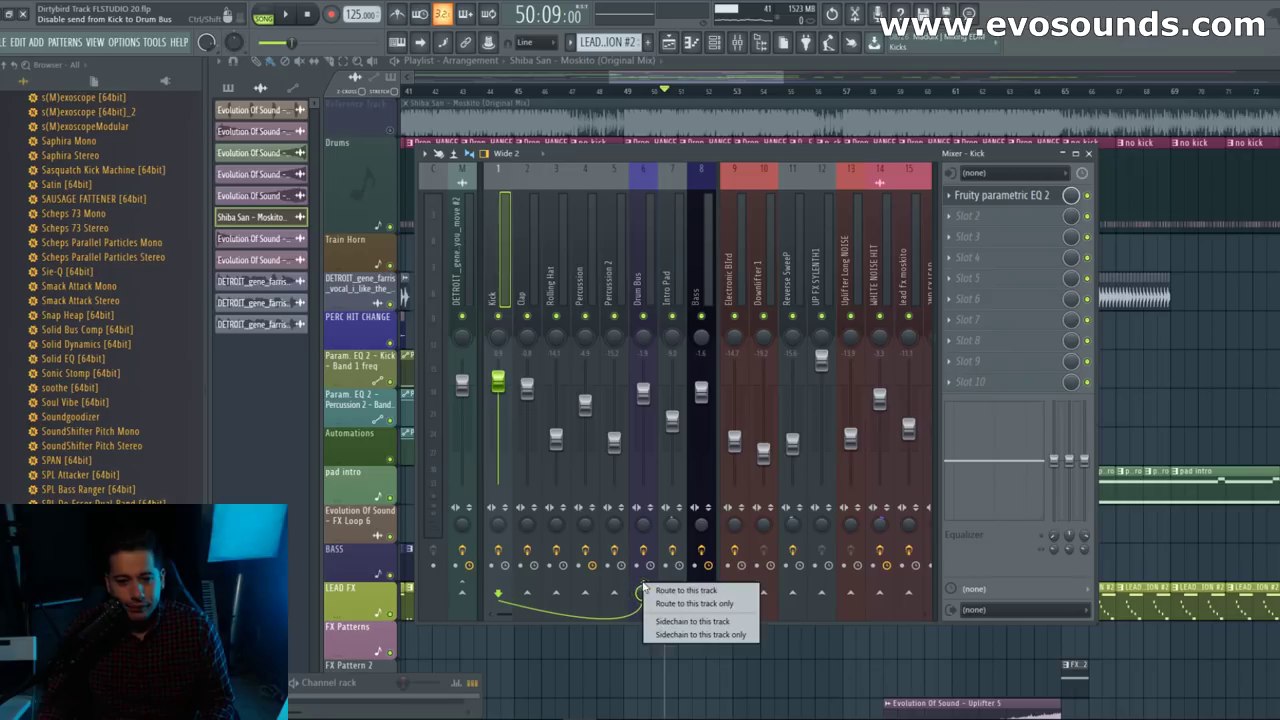
{"action": "right_click", "coordinate": [502, 593]}
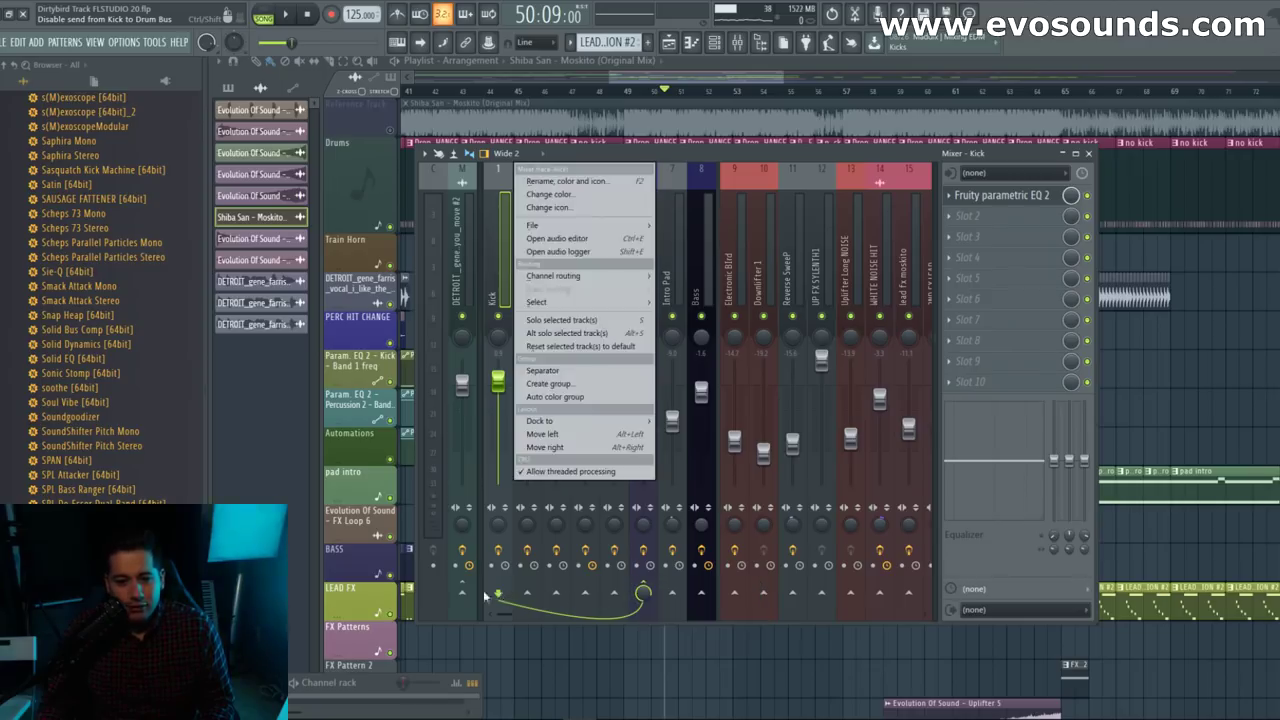
{"action": "right_click", "coordinate": [456, 589]}
{"action": "left_click", "coordinate": [487, 607]}
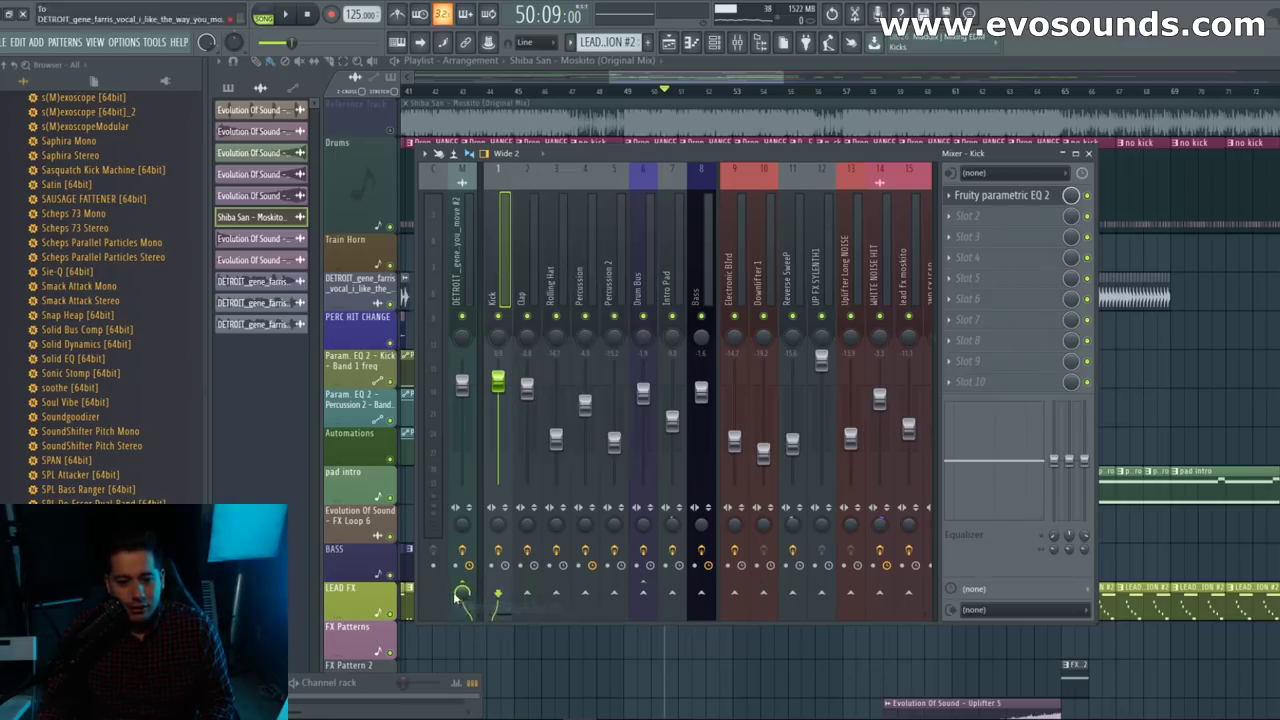
{"action": "key", "text": "space"}
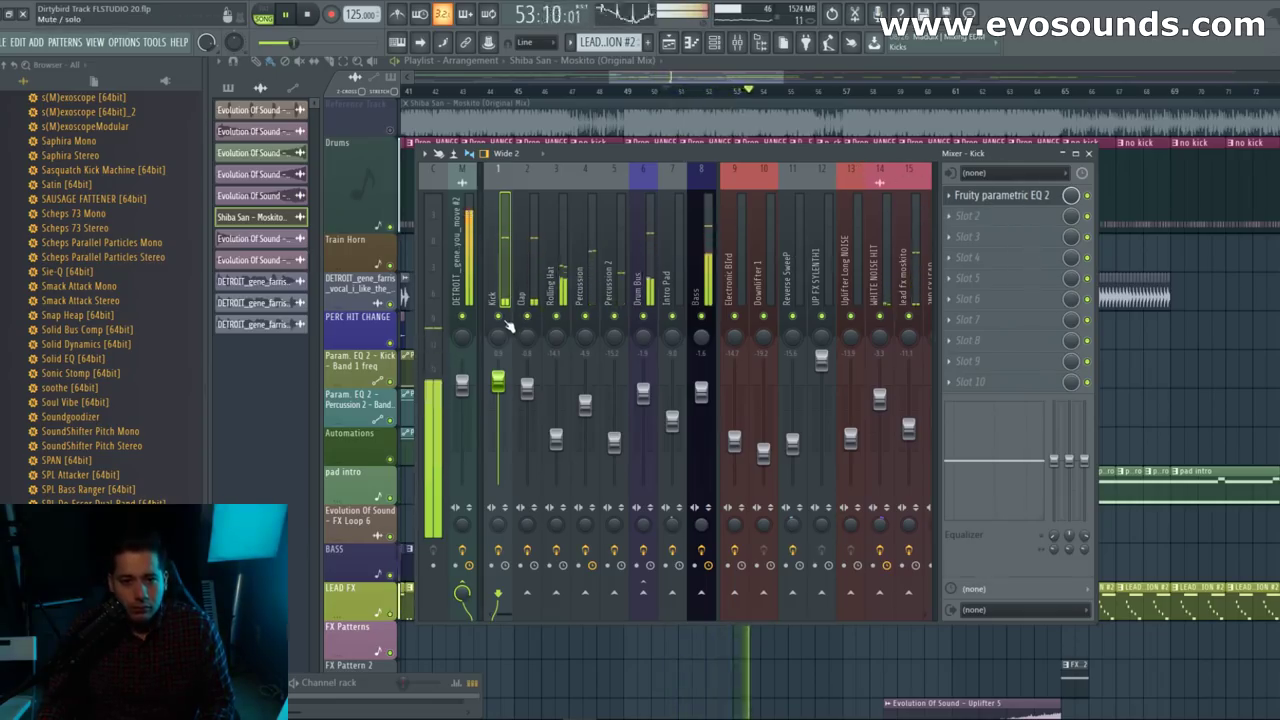
{"action": "key", "text": "space"}
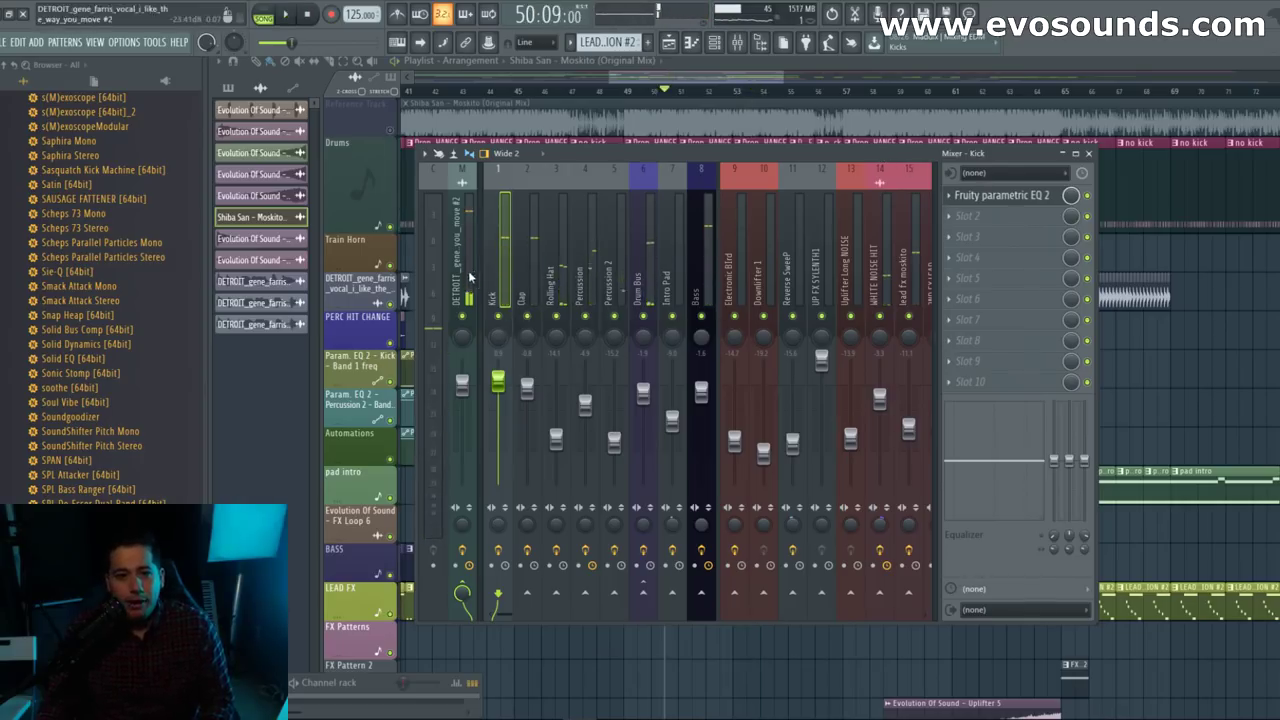
Step: Open REFERENCE on the master channel and reposition its window
{"action": "left_click", "coordinate": [469, 270]}
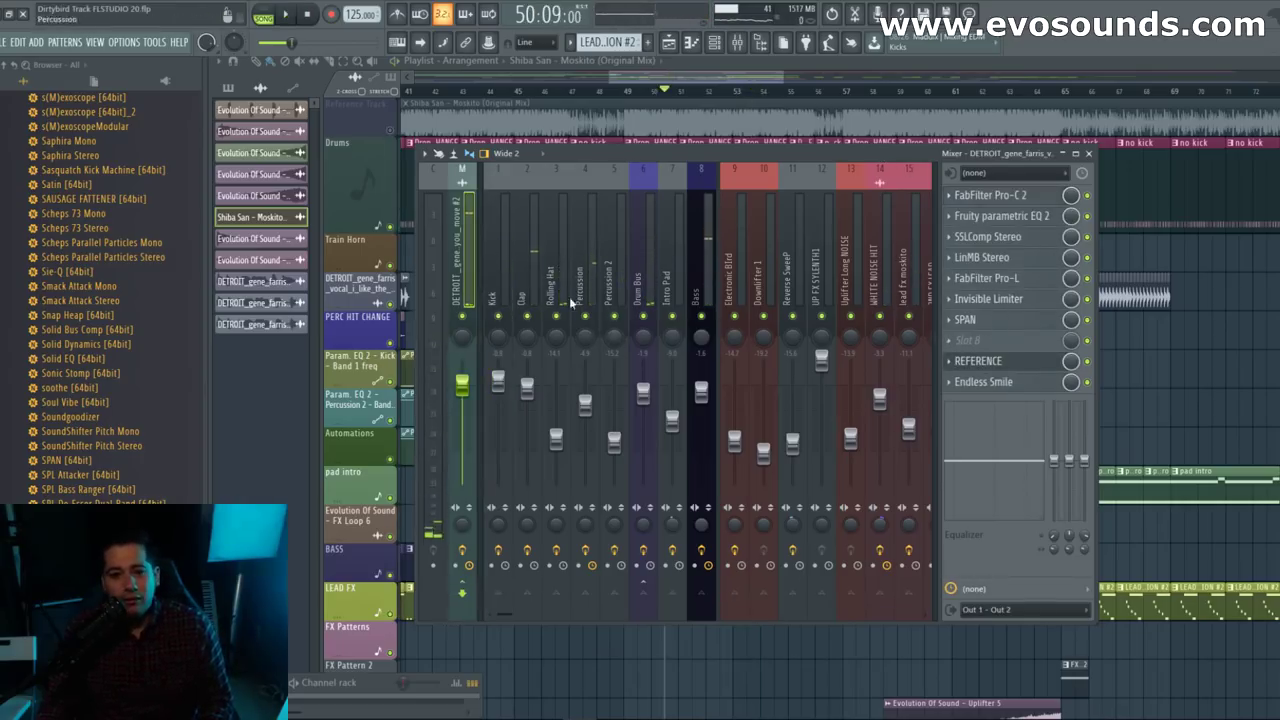
{"action": "left_click", "coordinate": [1003, 368]}
{"action": "left_click_drag", "start_coordinate": [1050, 493], "coordinate": [806, 186]}
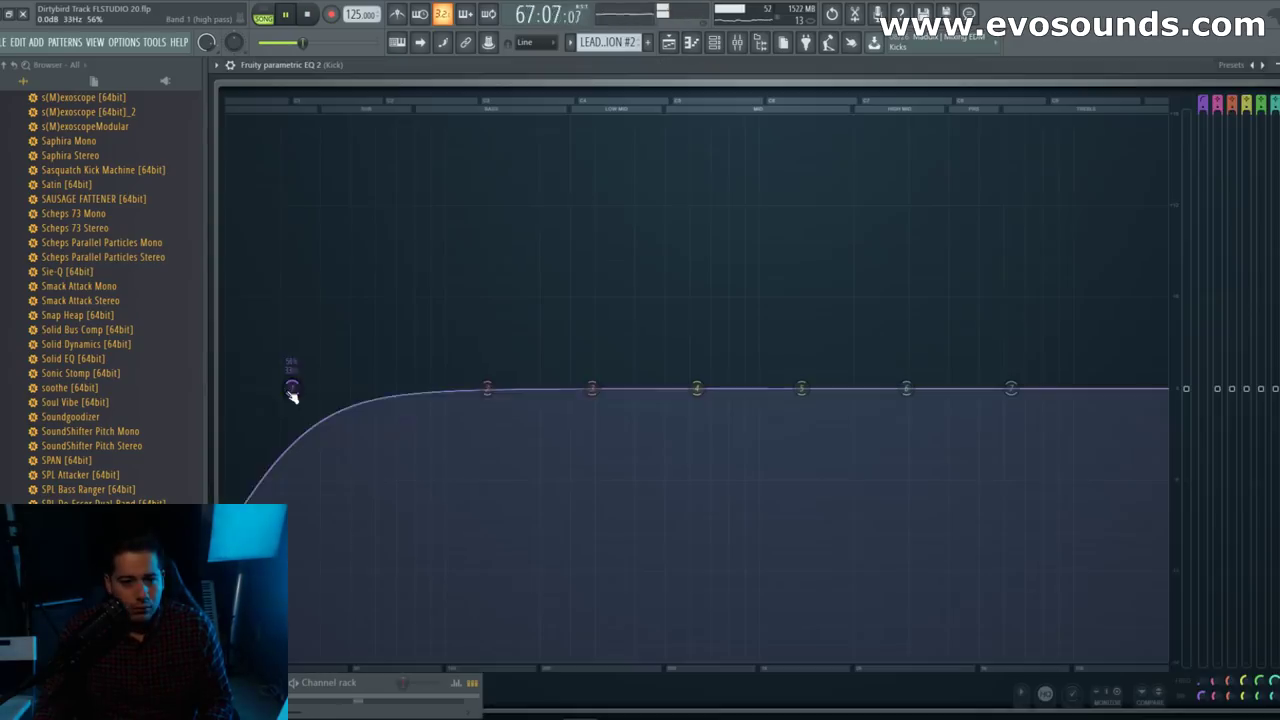
Step: Adjust the bandwidth of the Kick EQ's band 1 high pass at about 31 Hz and close the EQ
{"action": "scroll", "coordinate": [292, 390], "scroll_direction": "down", "scroll_amount": 5}
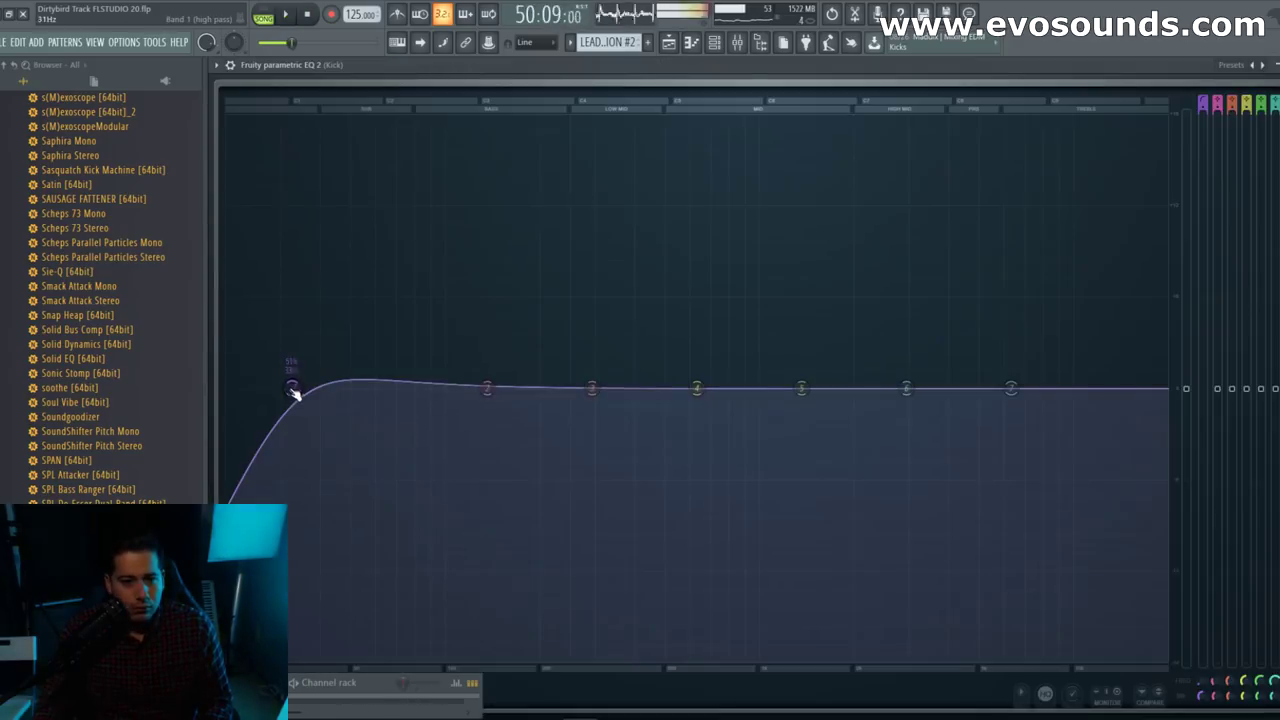
{"action": "key", "text": "space"}
{"action": "key", "text": "Escape"}
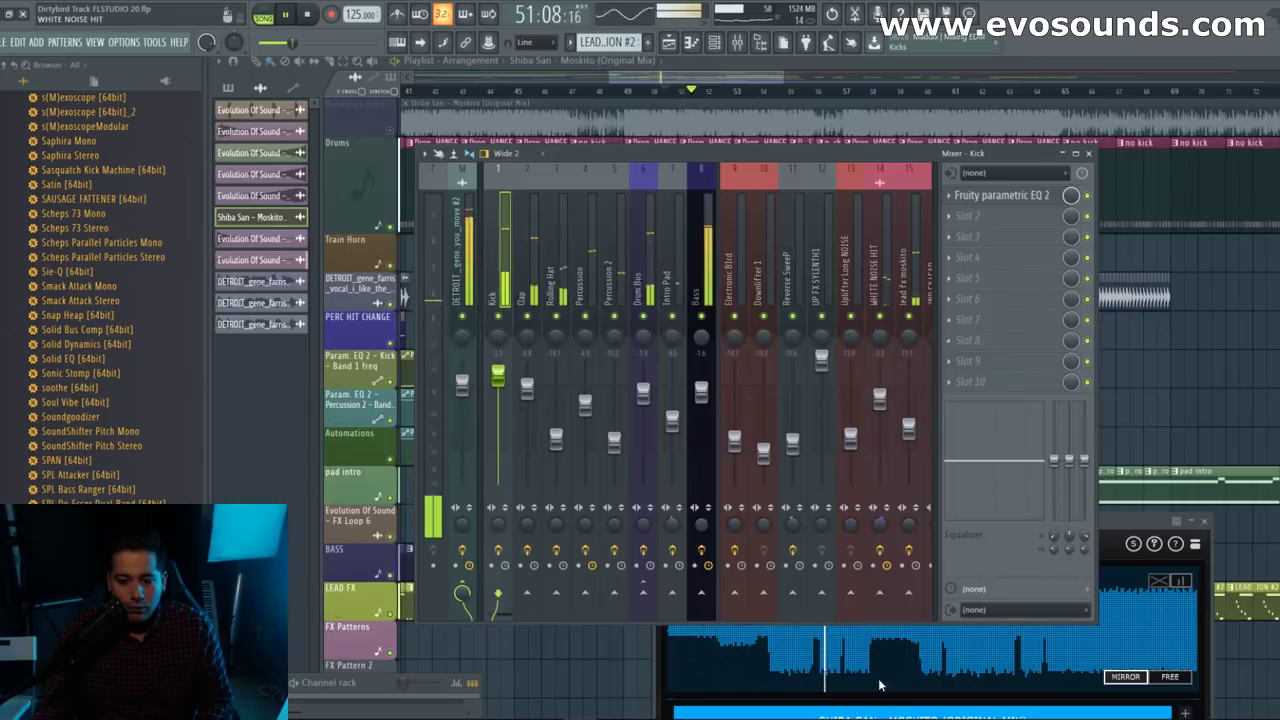
Step: Bring REFERENCE into full view and reset its level comparison during playback
{"action": "left_click", "coordinate": [1114, 553]}
{"action": "left_click_drag", "start_coordinate": [946, 532], "coordinate": [930, 101]}
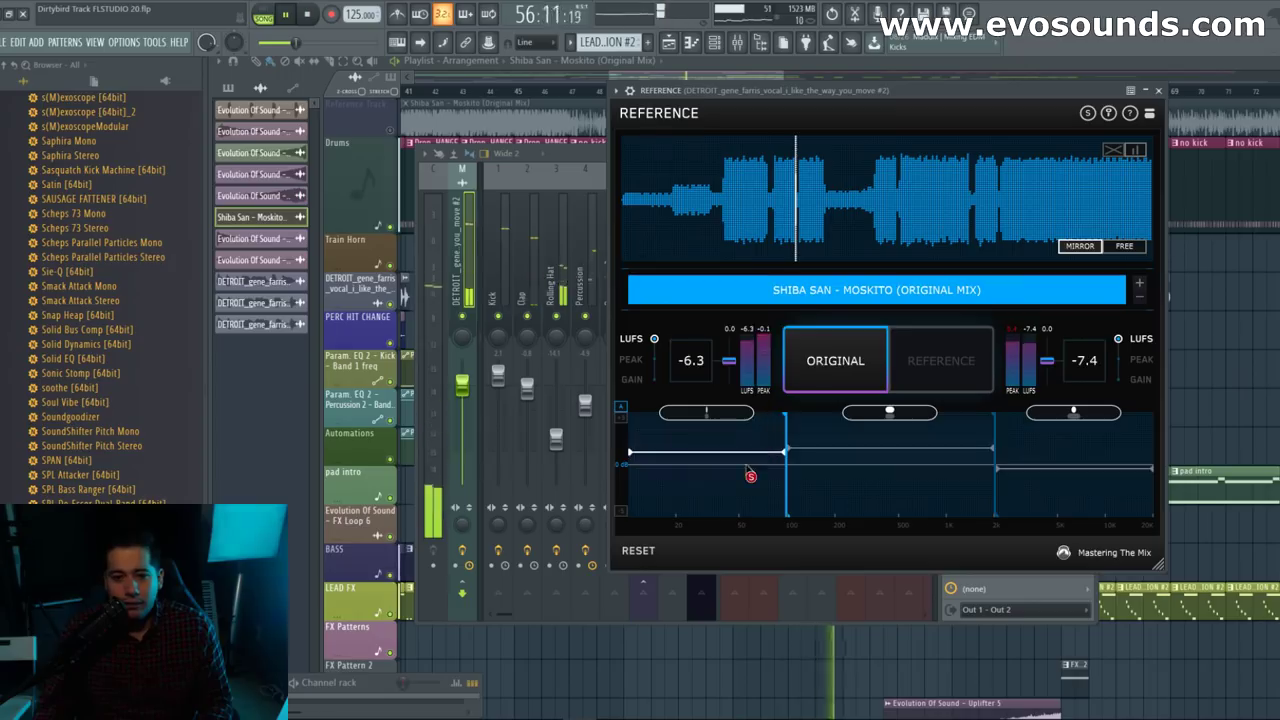
{"action": "left_click", "coordinate": [638, 551]}
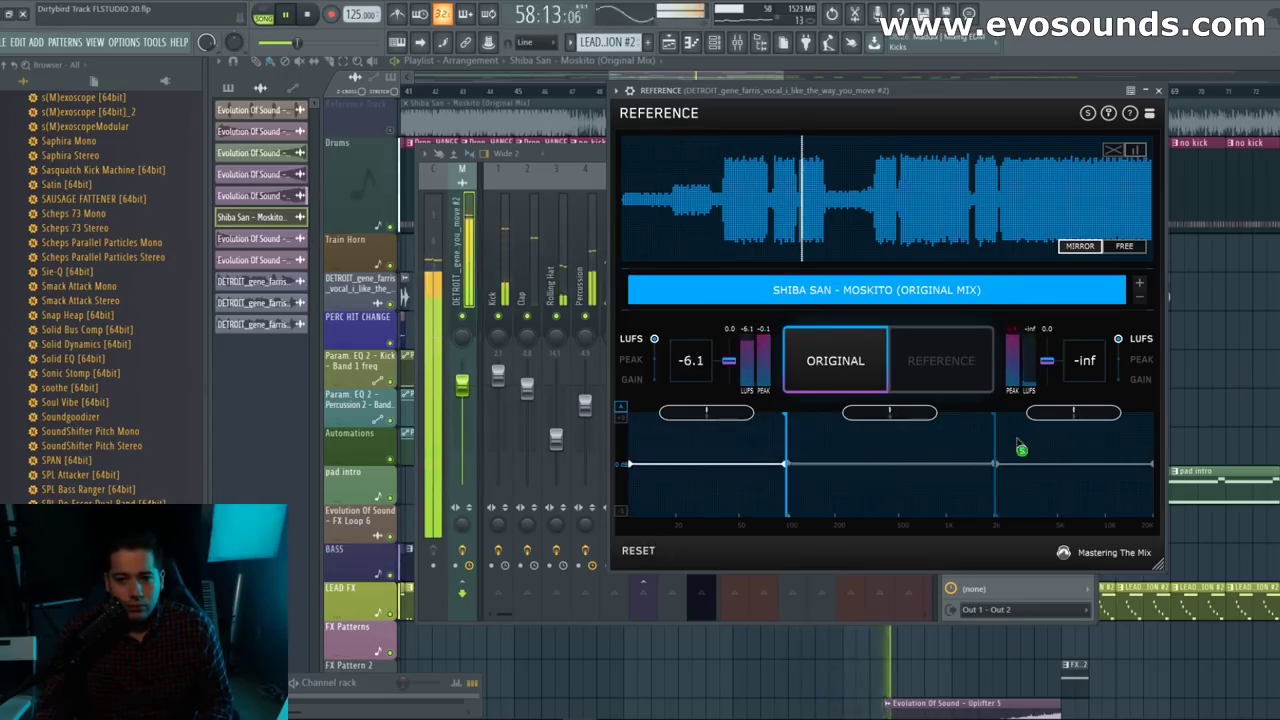
Step: Move REFERENCE aside, lower the Bass fader to -2.9 dB and set the Kick fader to about 0.4 dB
{"action": "left_click_drag", "start_coordinate": [836, 94], "coordinate": [1180, 124]}
{"action": "left_click_drag", "start_coordinate": [703, 396], "coordinate": [703, 399]}
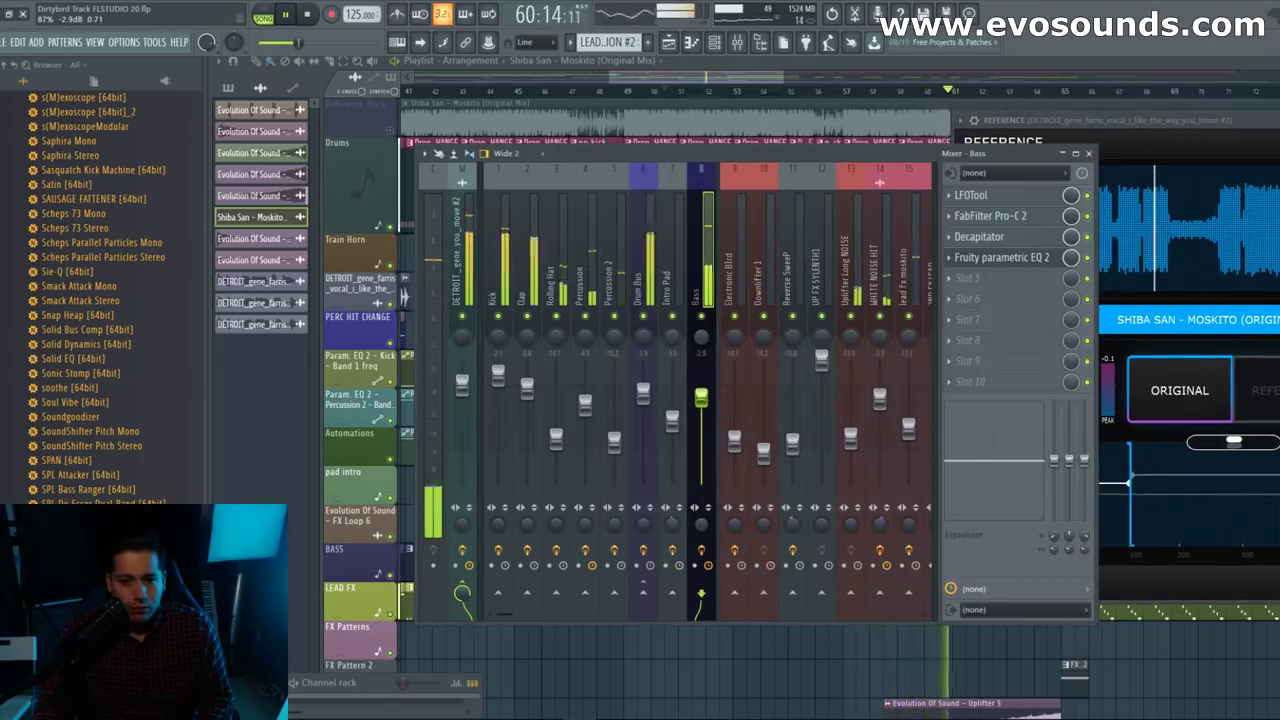
{"action": "left_click", "coordinate": [497, 388]}
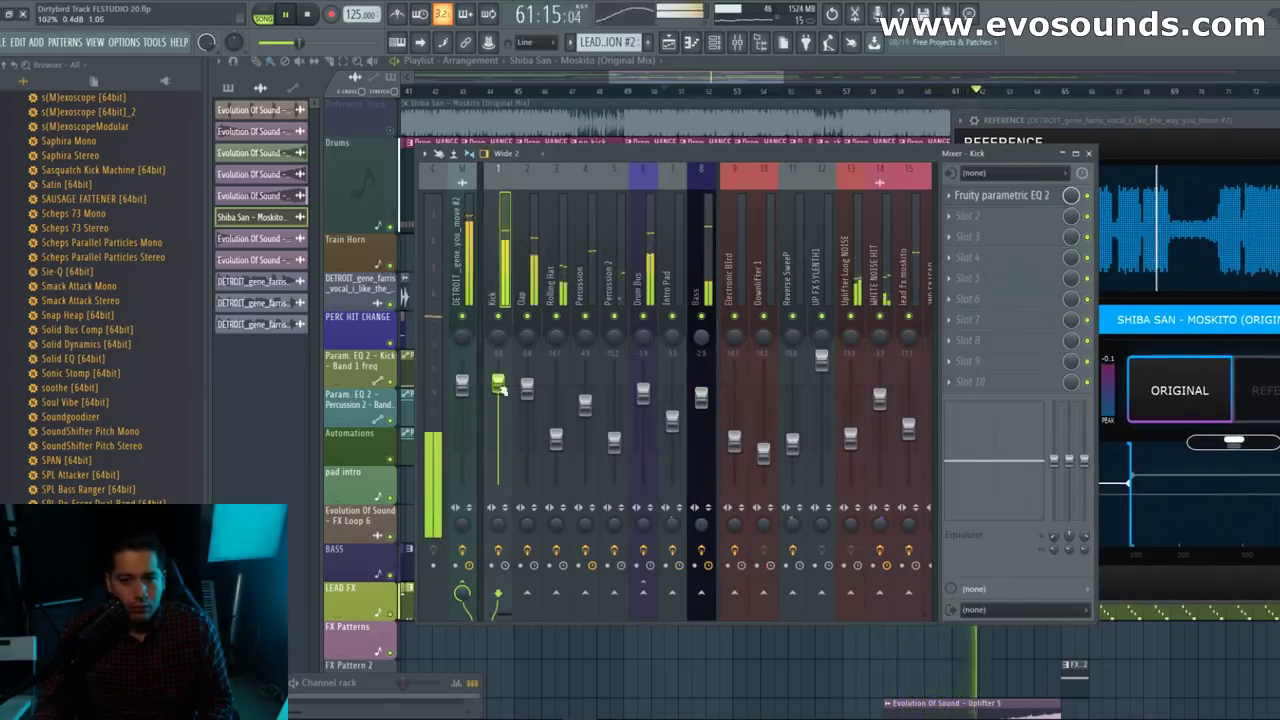
Step: Reset REFERENCE and compare the mix's band levels with the reference track during the drop
{"action": "left_click", "coordinate": [1204, 115]}
{"action": "left_click", "coordinate": [978, 584]}
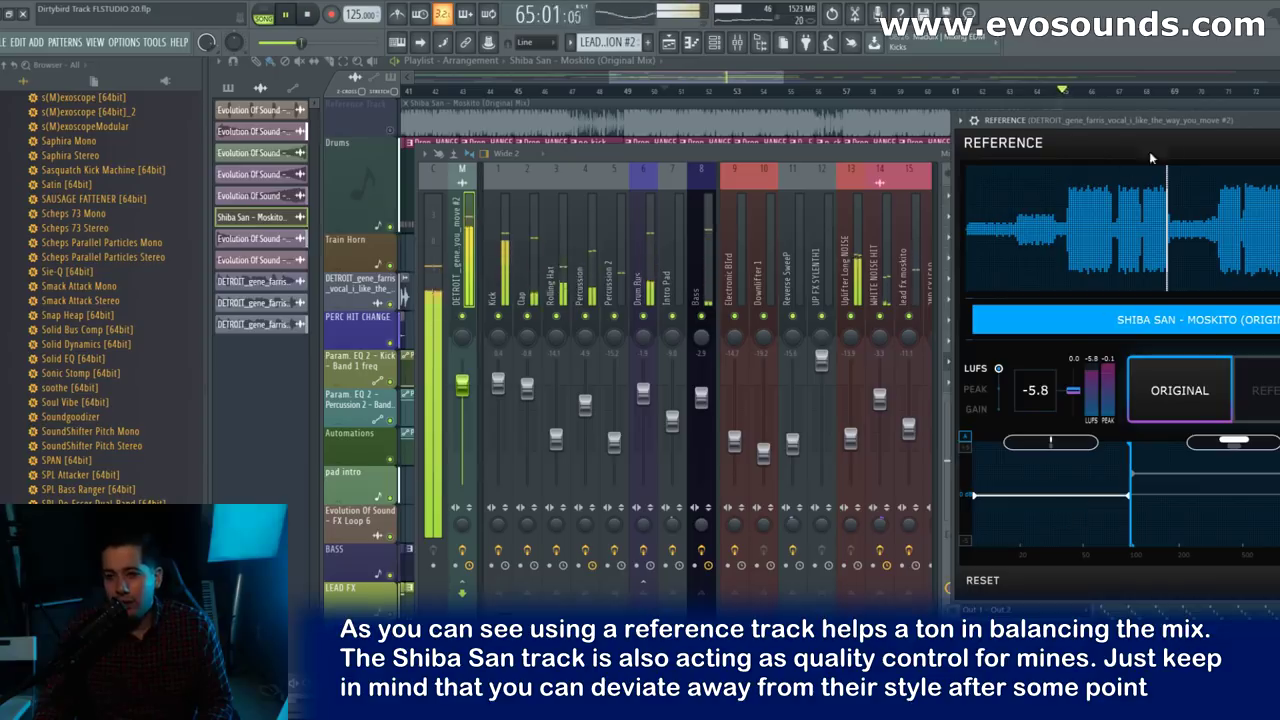
{"action": "left_click_drag", "start_coordinate": [1216, 115], "coordinate": [816, 149]}
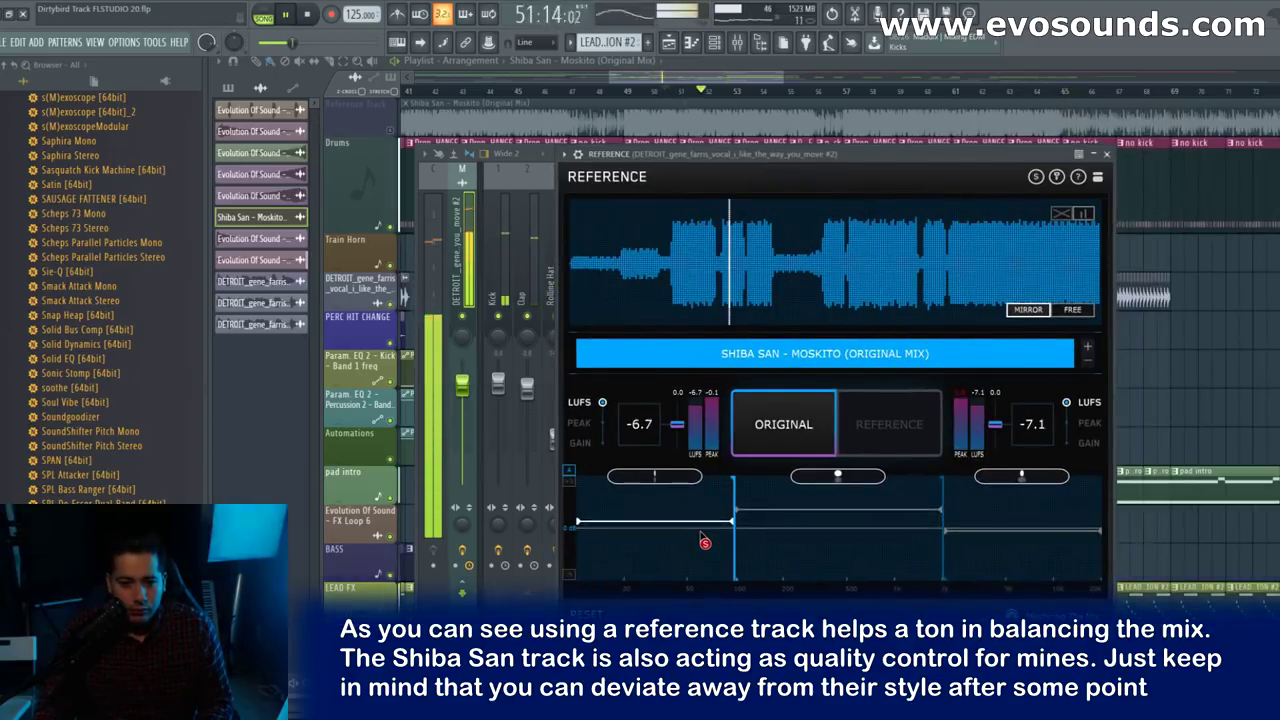
{"action": "left_click_drag", "start_coordinate": [866, 158], "coordinate": [1150, 392]}
Step: Set the master channel's Invisible Limiter input gain to 2.85 dB and resume playback
{"action": "key", "text": "space"}
{"action": "left_click", "coordinate": [991, 300]}
{"action": "left_click_drag", "start_coordinate": [365, 398], "coordinate": [360, 427]}
{"action": "key", "text": "space"}
Step: Switch between the original mix and the reference track to compare their sound, and close REFERENCE and the limiter
{"action": "left_click_drag", "start_coordinate": [1169, 390], "coordinate": [770, 158]}
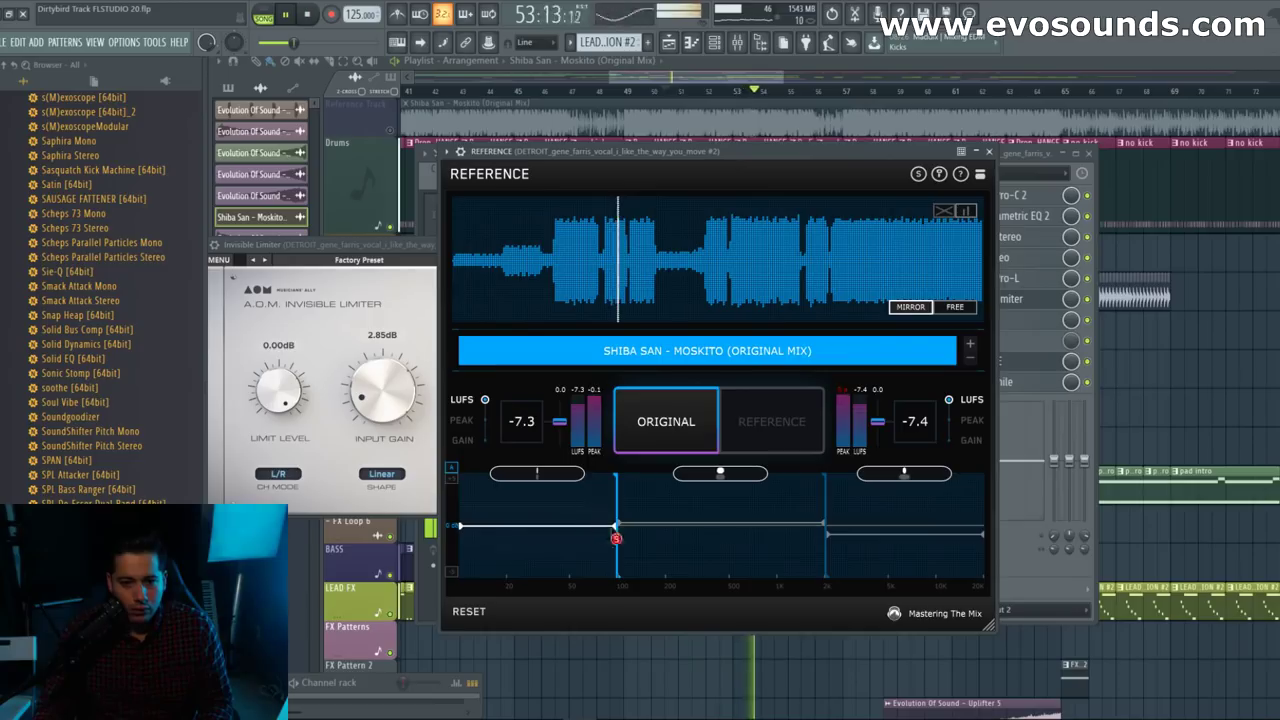
{"action": "left_click", "coordinate": [760, 430]}
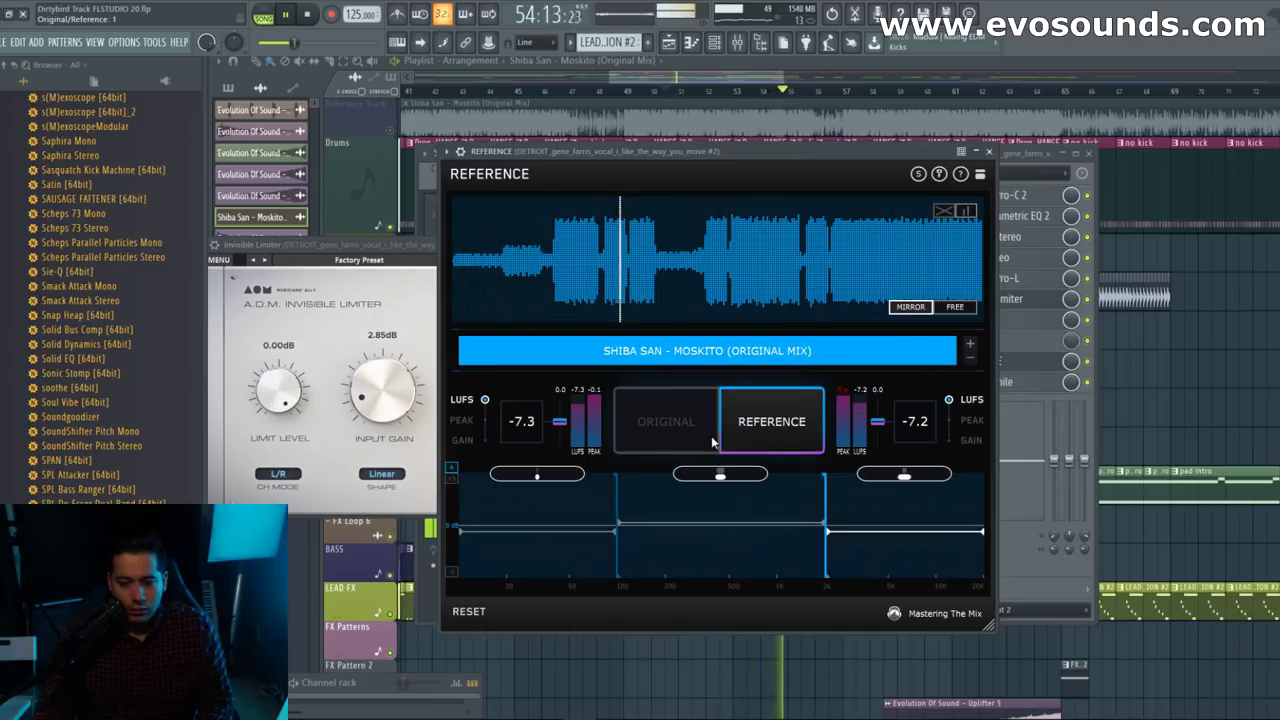
{"action": "left_click", "coordinate": [683, 429]}
{"action": "left_click", "coordinate": [682, 427]}
{"action": "left_click", "coordinate": [681, 425]}
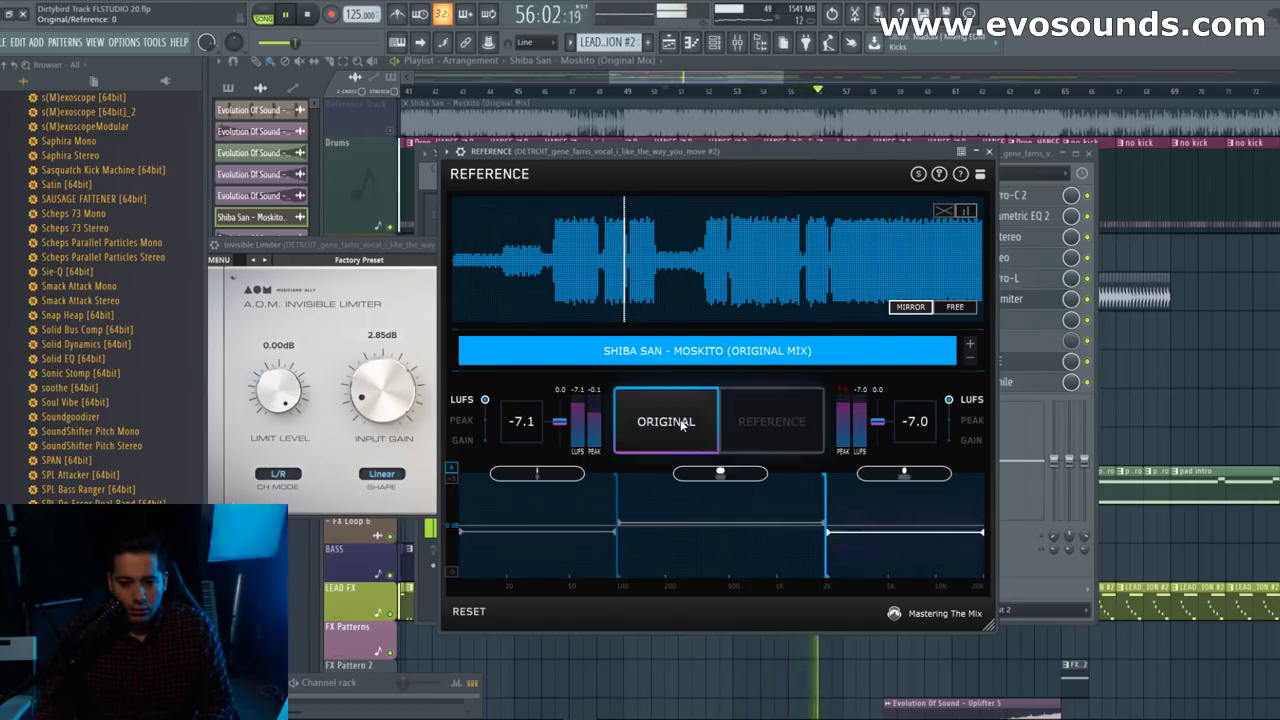
{"action": "left_click", "coordinate": [735, 425]}
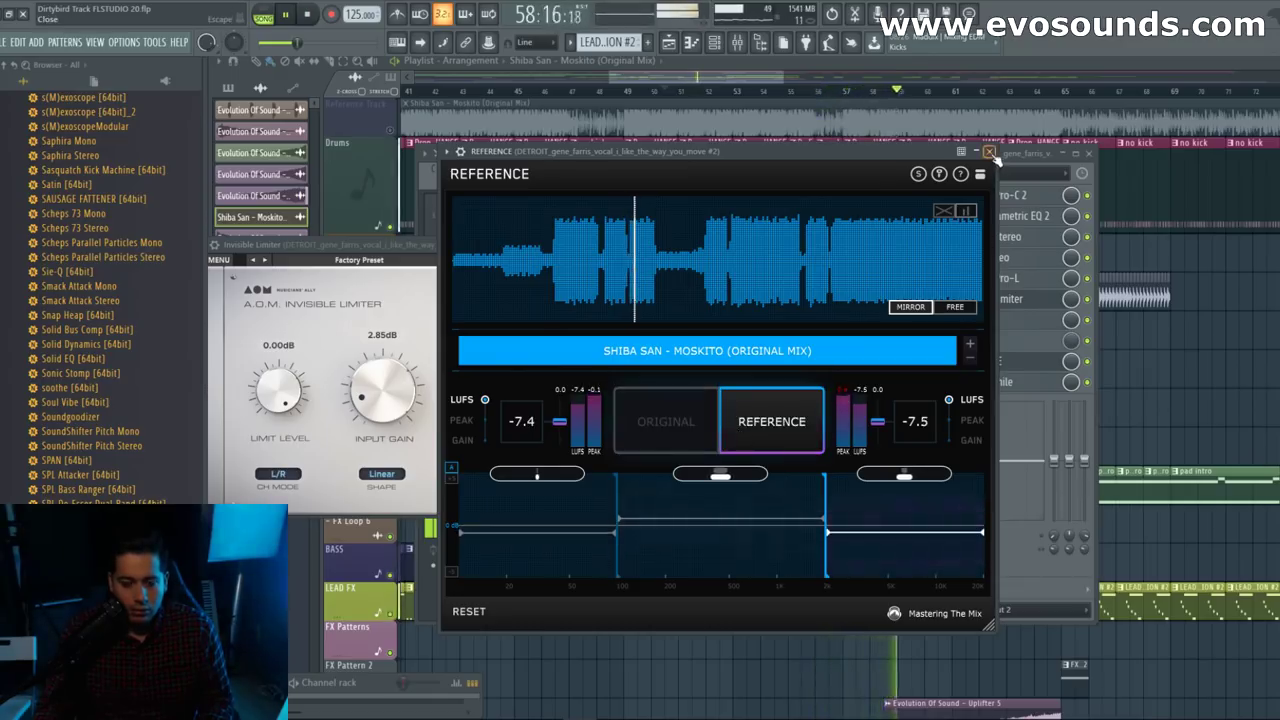
{"action": "left_click", "coordinate": [671, 431]}
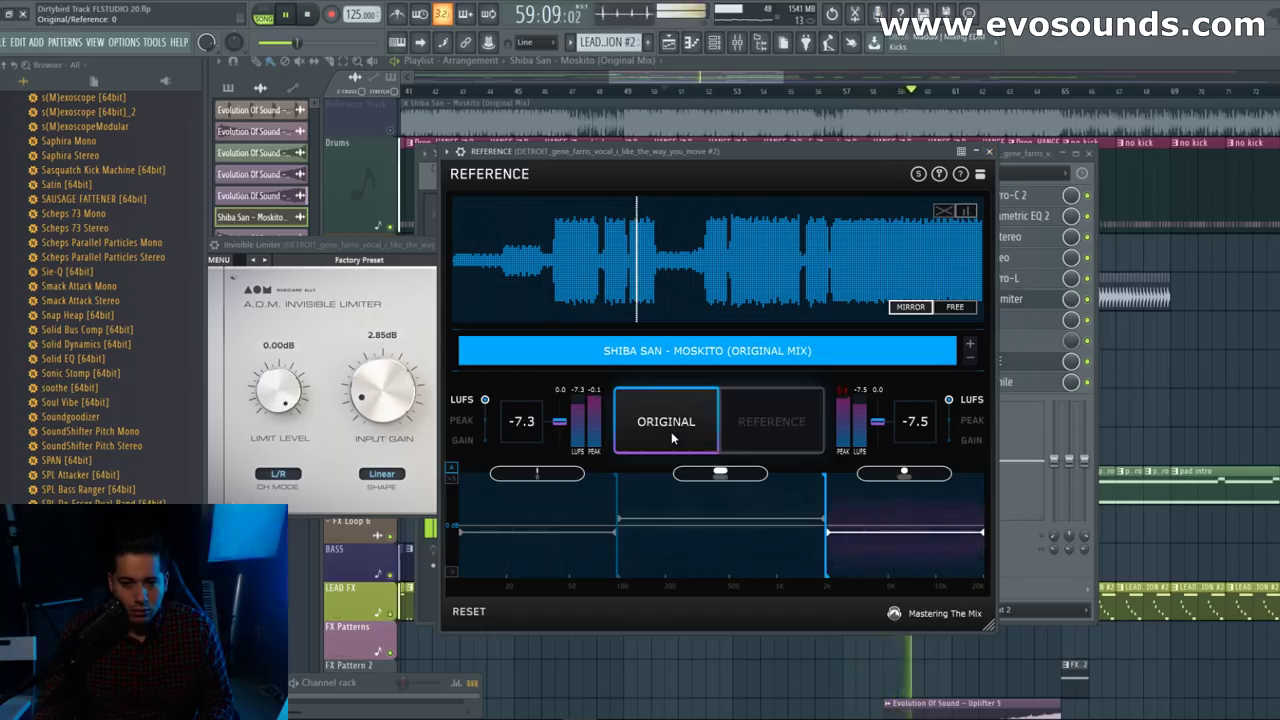
{"action": "left_click", "coordinate": [989, 151]}
{"action": "left_click", "coordinate": [770, 244]}
{"action": "key", "text": "space"}
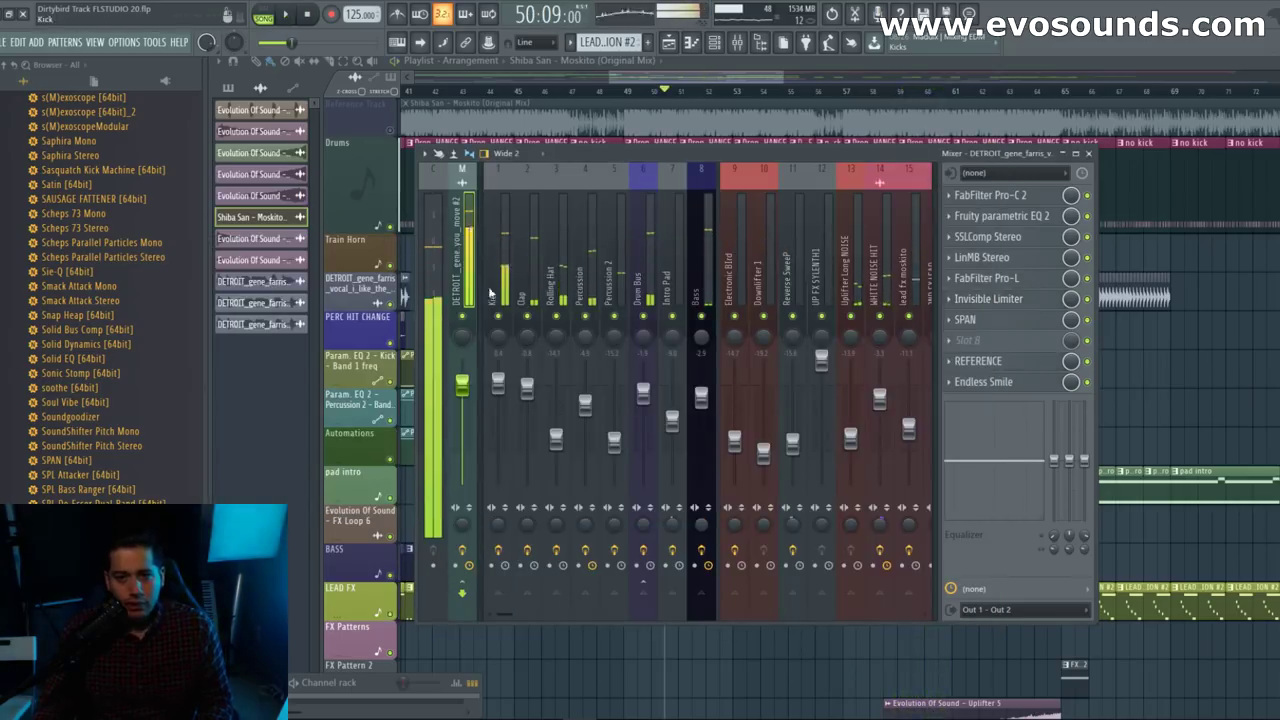
Step: Recheck the original mix's loudness and high band in REFERENCE during playback and close it
{"action": "left_click", "coordinate": [1012, 362]}
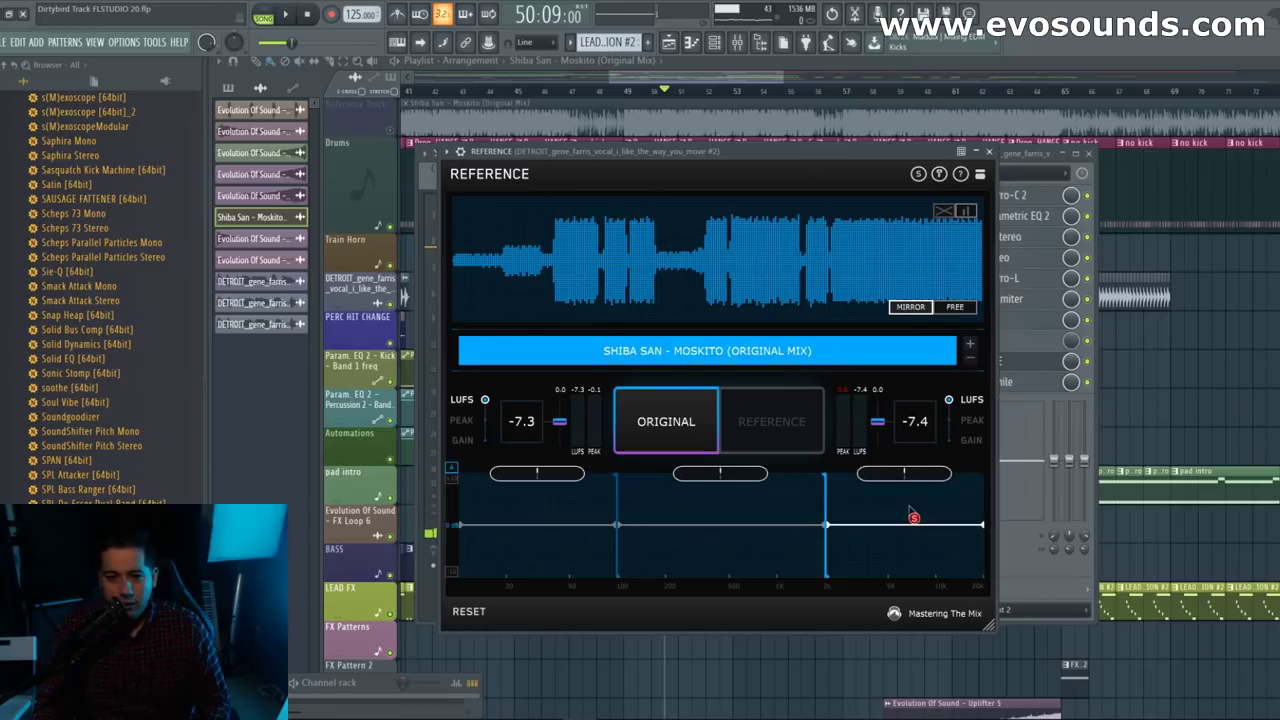
{"action": "left_click", "coordinate": [989, 151]}
{"action": "key", "text": "space"}
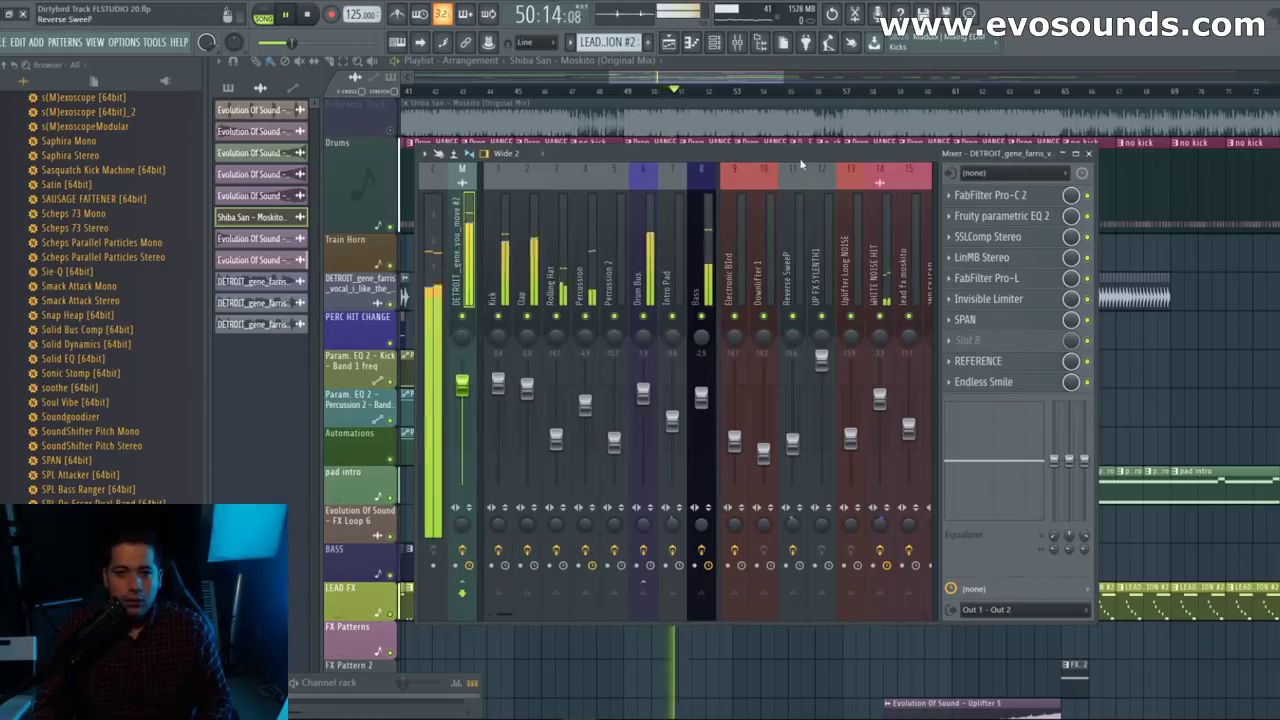
{"action": "left_click", "coordinate": [986, 362]}
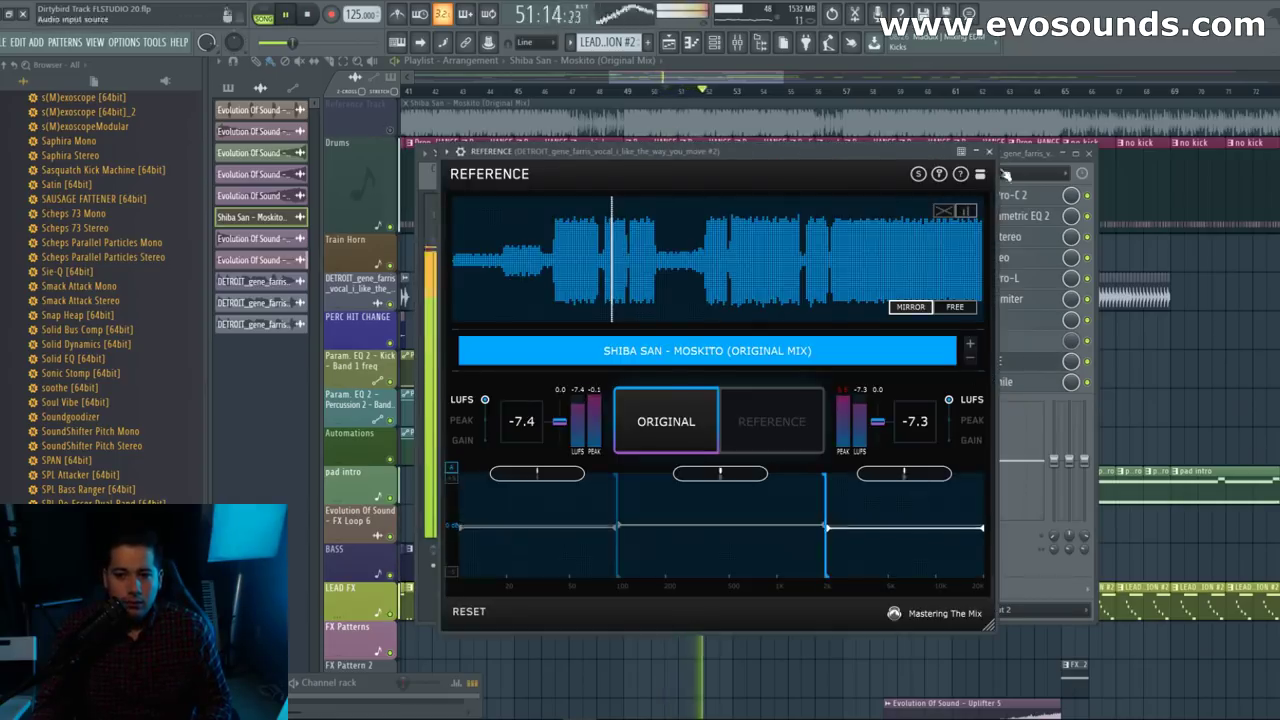
{"action": "left_click", "coordinate": [989, 151]}
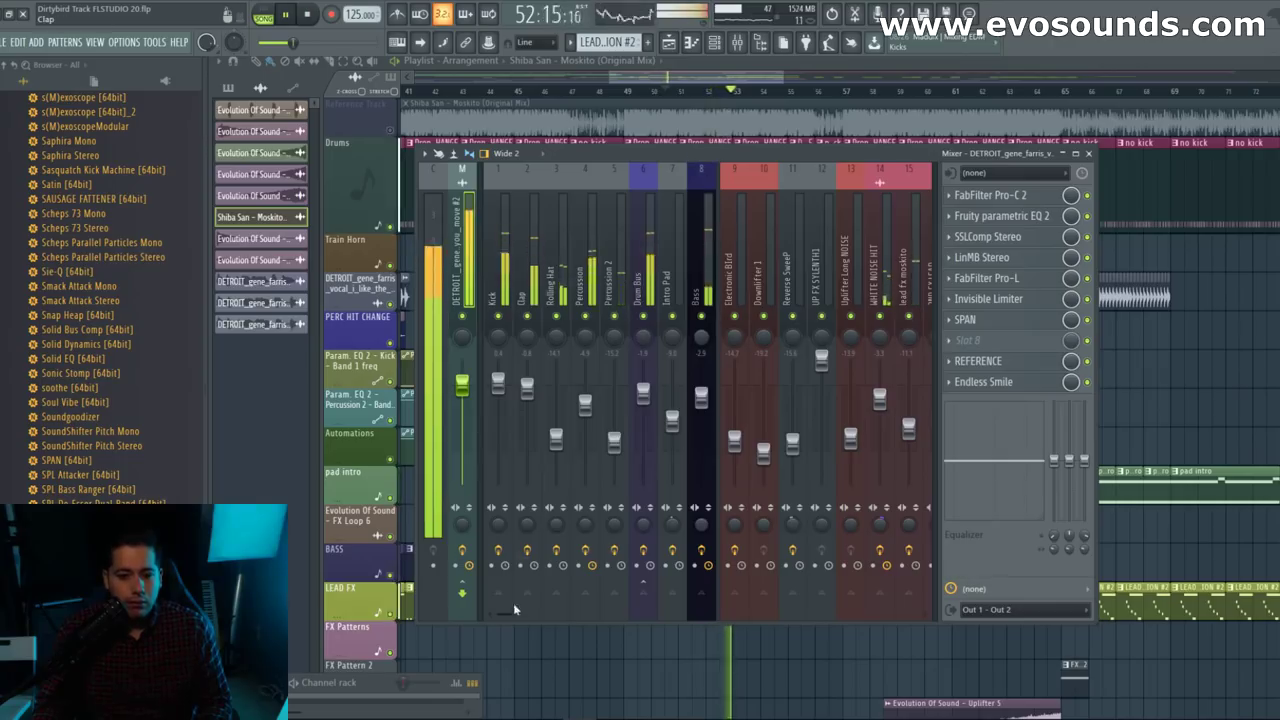
Step: Select the LEAD FX BUS channel and add Fruity parametric EQ 2 to slot 4
{"action": "left_click_drag", "start_coordinate": [507, 615], "coordinate": [540, 613]}
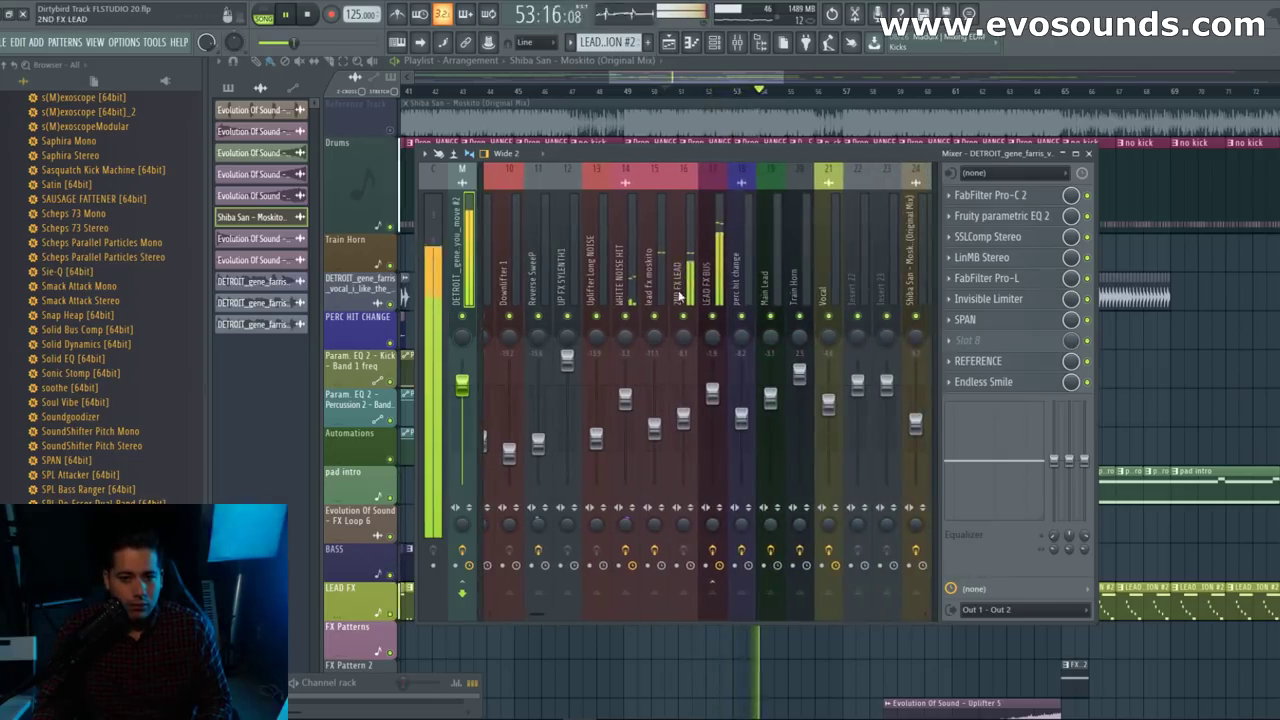
{"action": "left_click", "coordinate": [708, 290]}
{"action": "left_click", "coordinate": [989, 258]}
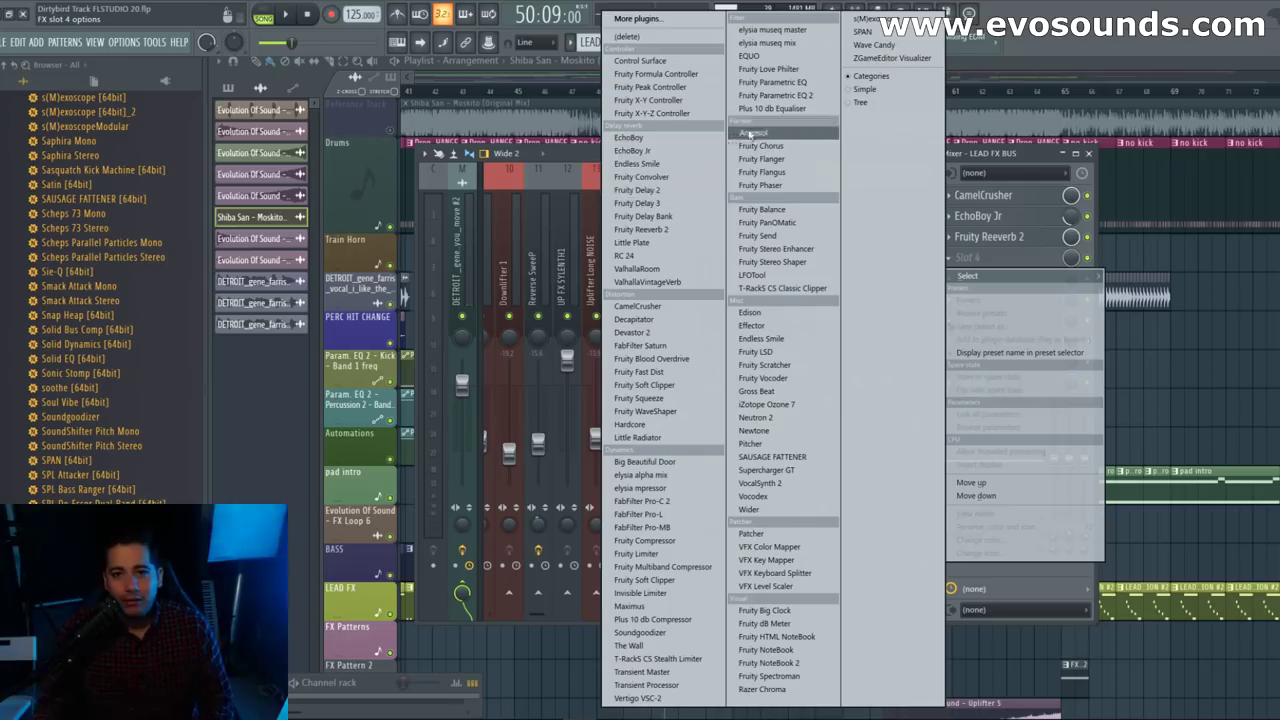
{"action": "left_click", "coordinate": [772, 95]}
Step: Move band 4 of the LEAD FX BUS EQ down to the low mids with a slight dip during playback
{"action": "left_click_drag", "start_coordinate": [463, 322], "coordinate": [433, 331]}
{"action": "key", "text": "space"}
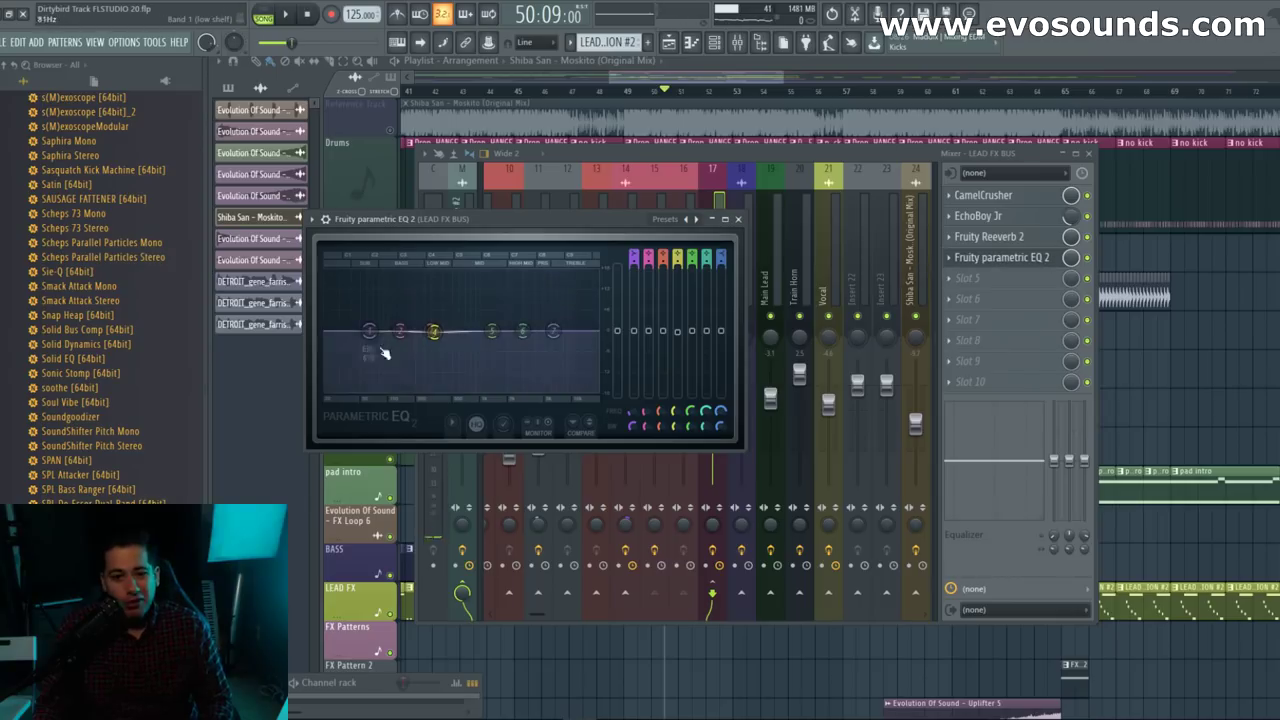
{"action": "mouse_move", "coordinate": [425, 390]}
{"action": "left_mouse_down"}
{"action": "mouse_move", "coordinate": [436, 390]}
{"action": "mouse_move", "coordinate": [415, 388]}
{"action": "left_mouse_up"}
{"action": "mouse_move", "coordinate": [433, 331]}
{"action": "left_mouse_down"}
{"action": "mouse_move", "coordinate": [428, 287]}
{"action": "mouse_move", "coordinate": [432, 338]}
{"action": "left_mouse_up"}
{"action": "left_click_drag", "start_coordinate": [607, 219], "coordinate": [655, 670]}
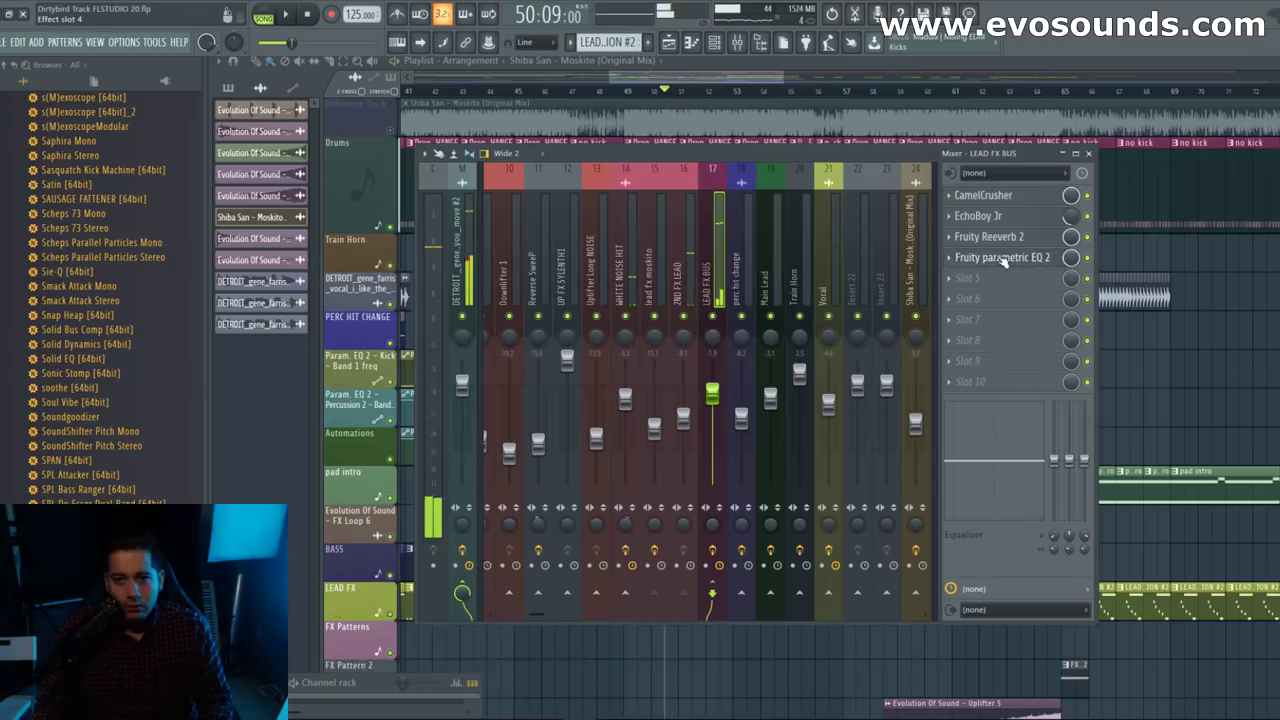
Step: Adjust the low cut on band 1 of the LEAD FX BUS EQ, shifting its frequency slightly lower
{"action": "left_click_drag", "start_coordinate": [606, 668], "coordinate": [871, 212]}
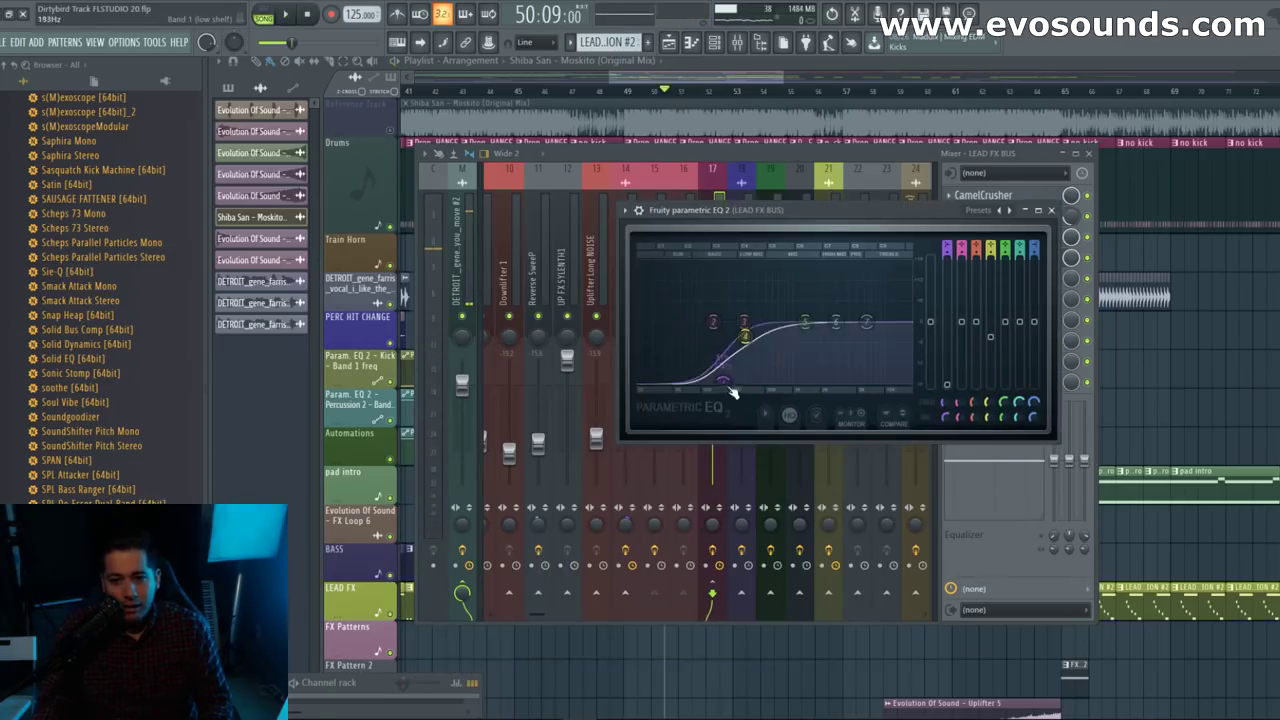
{"action": "left_click_drag", "start_coordinate": [720, 380], "coordinate": [712, 380]}
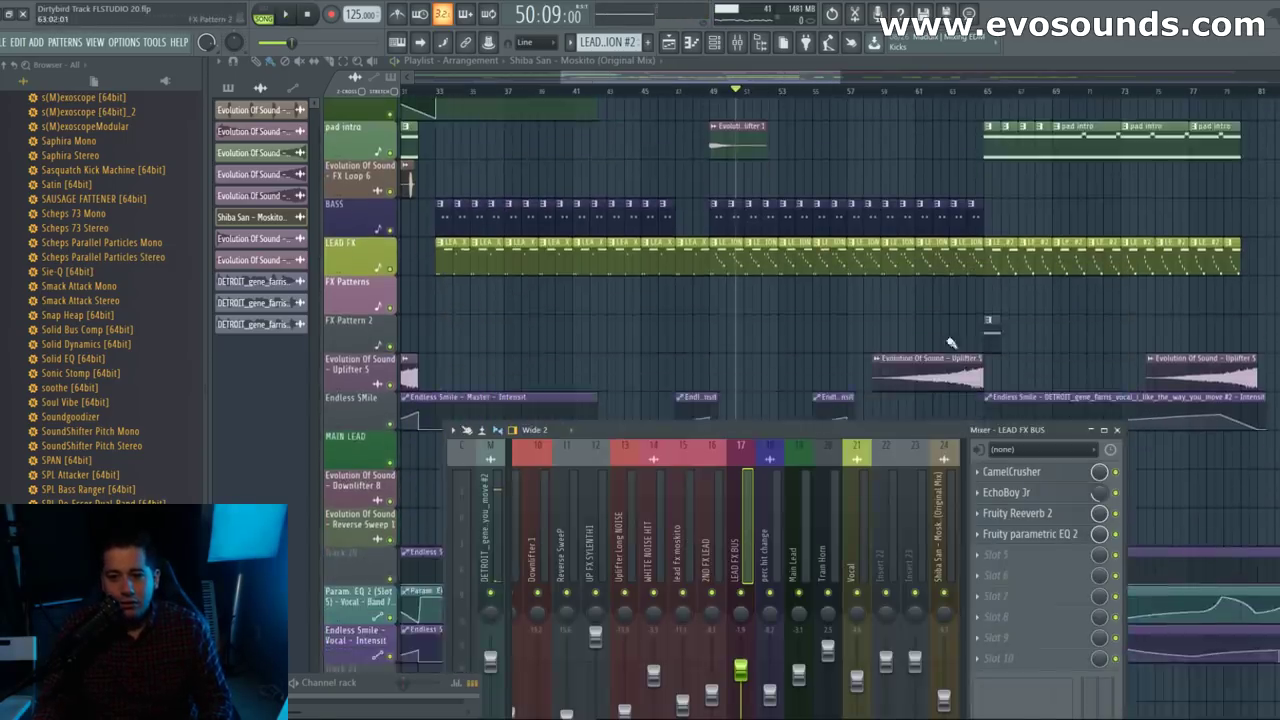
Step: Play from bar 57 and, in the Main Lead channel's parametric EQ 2, lower band 5 slightly and raise the band 1 low-cut frequency
{"action": "scroll", "coordinate": [833, 249], "scroll_direction": "up", "scroll_amount": 2}
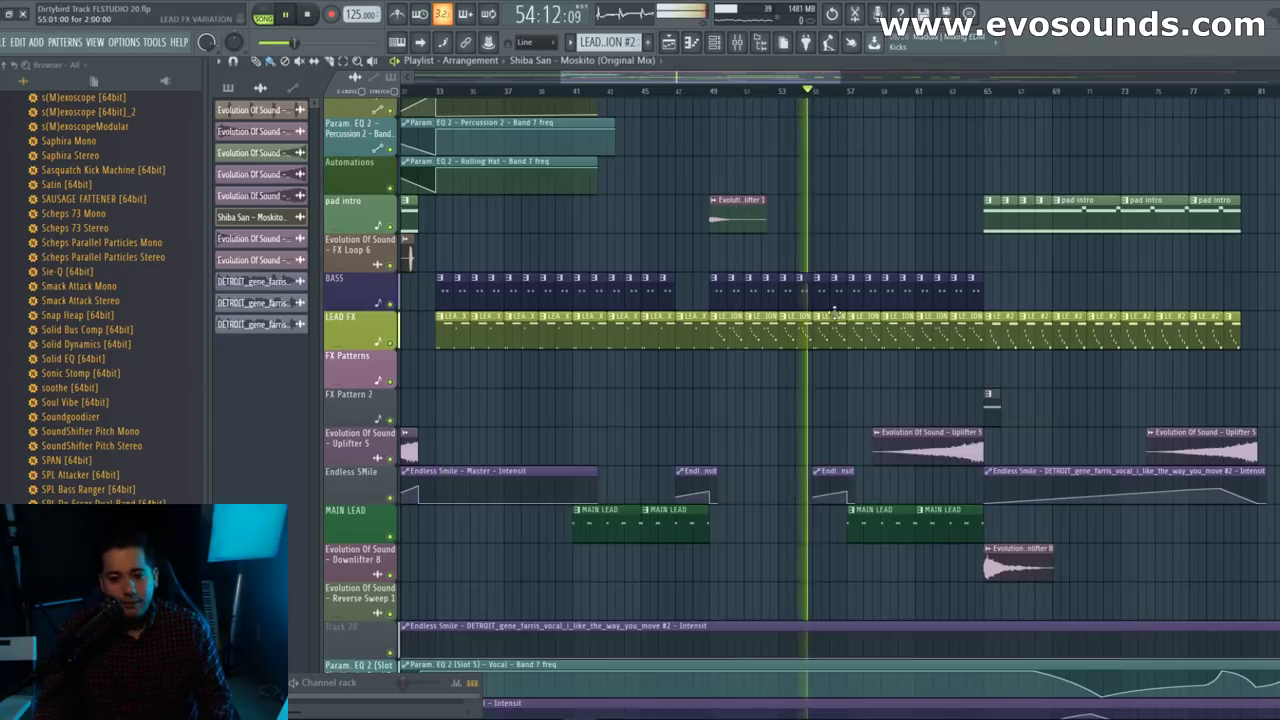
{"action": "scroll", "coordinate": [840, 100], "scroll_direction": "up", "scroll_amount": 3}
{"action": "left_click", "coordinate": [859, 93]}
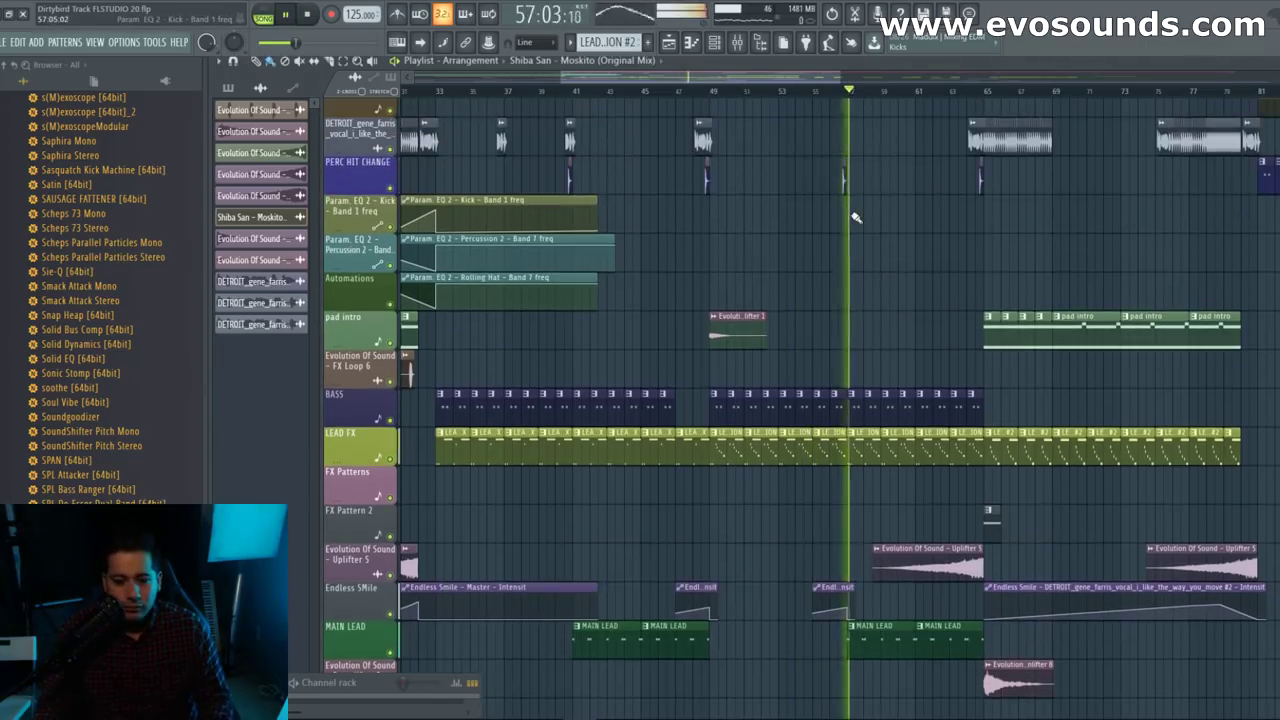
{"action": "left_click", "coordinate": [738, 44]}
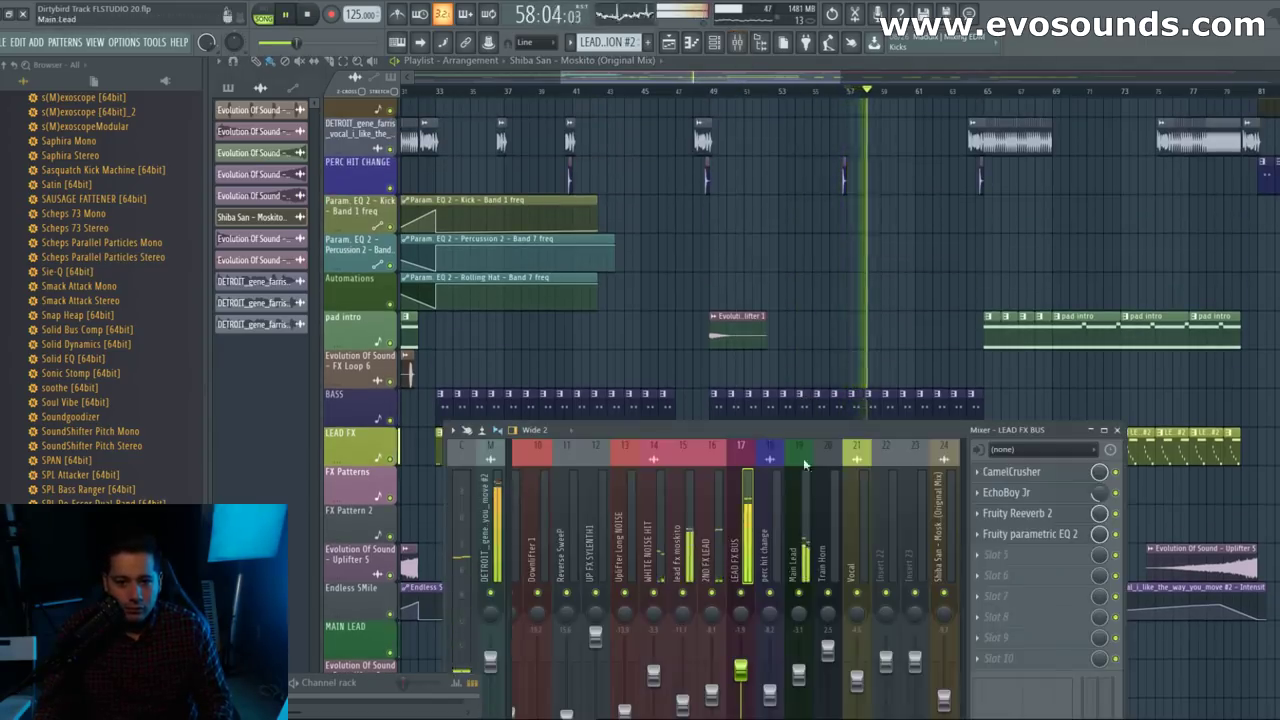
{"action": "left_click_drag", "start_coordinate": [851, 430], "coordinate": [779, 241]}
{"action": "left_click", "coordinate": [972, 305]}
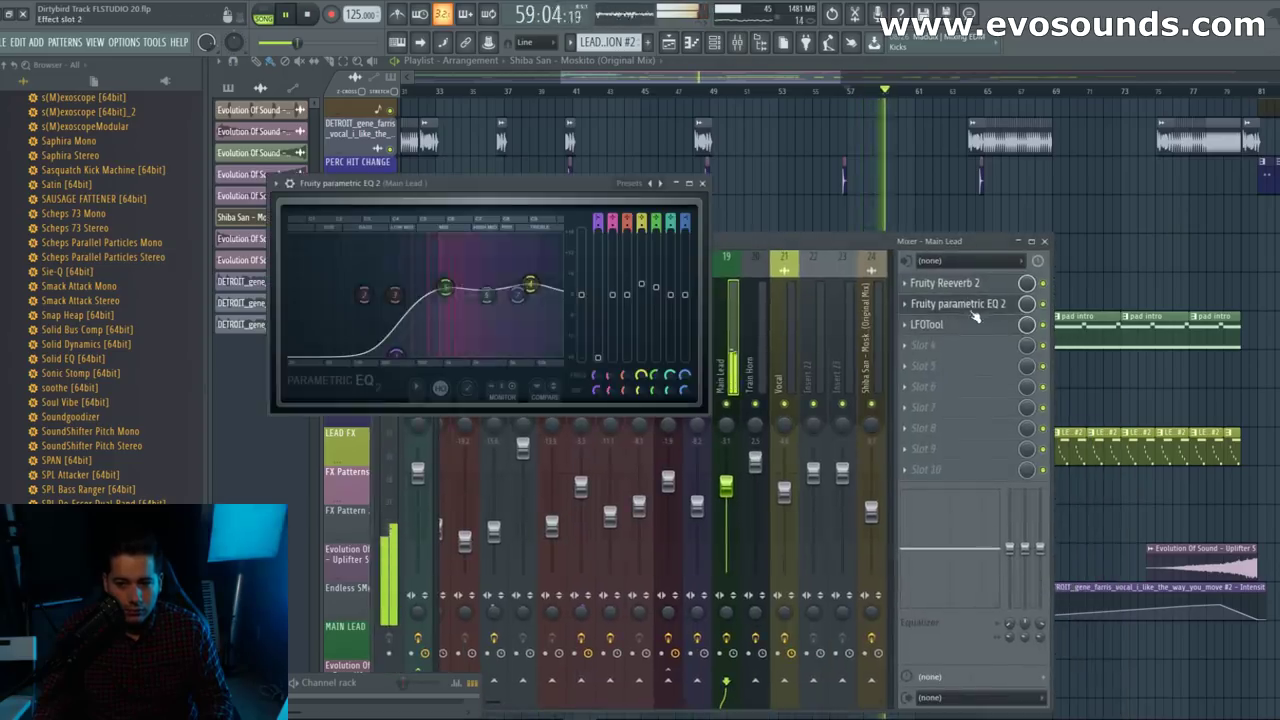
{"action": "left_click_drag", "start_coordinate": [445, 297], "coordinate": [408, 354]}
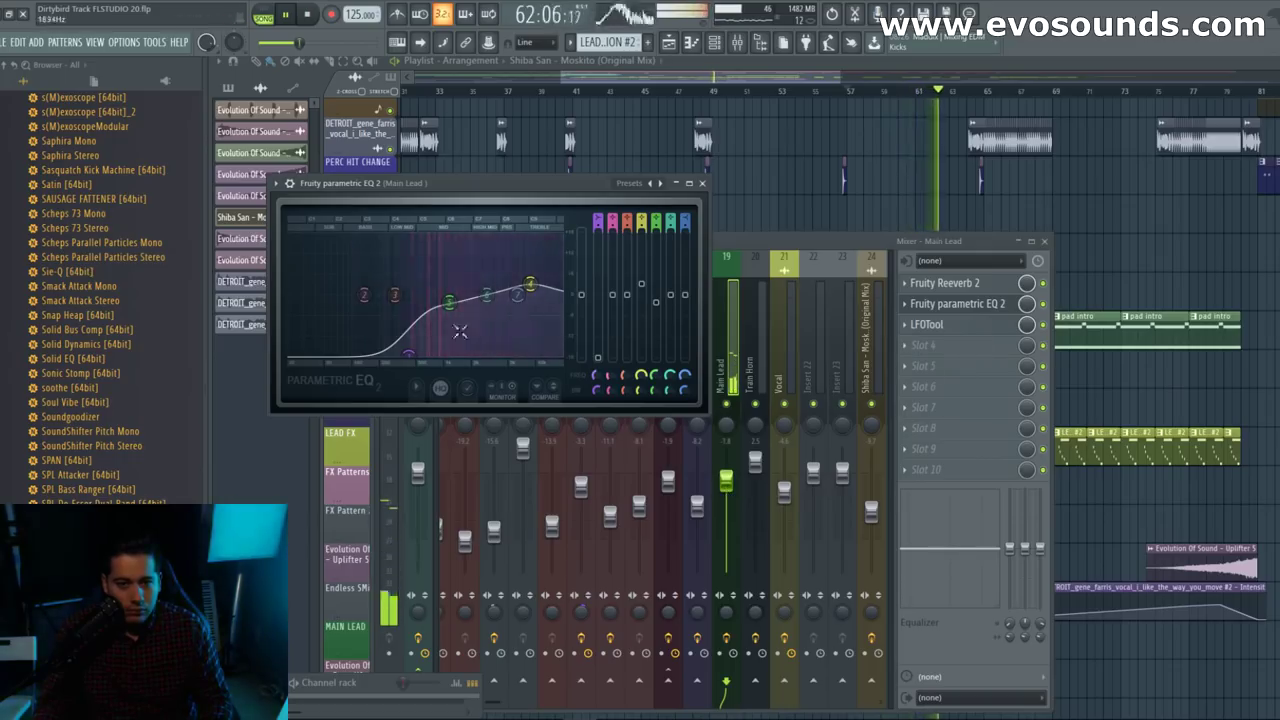
{"action": "left_click_drag", "start_coordinate": [410, 355], "coordinate": [420, 355]}
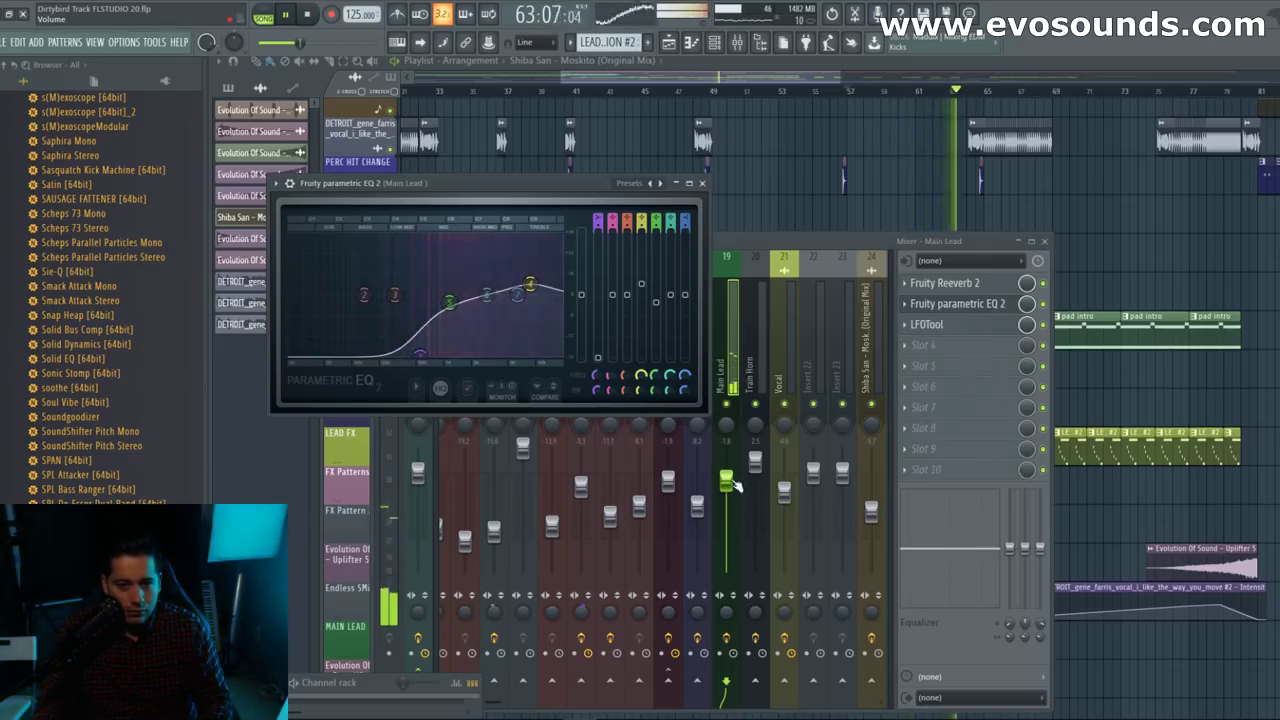
Step: Raise the Main Lead channel's level to about -0.8 dB, and close its EQ and the mixer
{"action": "left_click", "coordinate": [730, 484]}
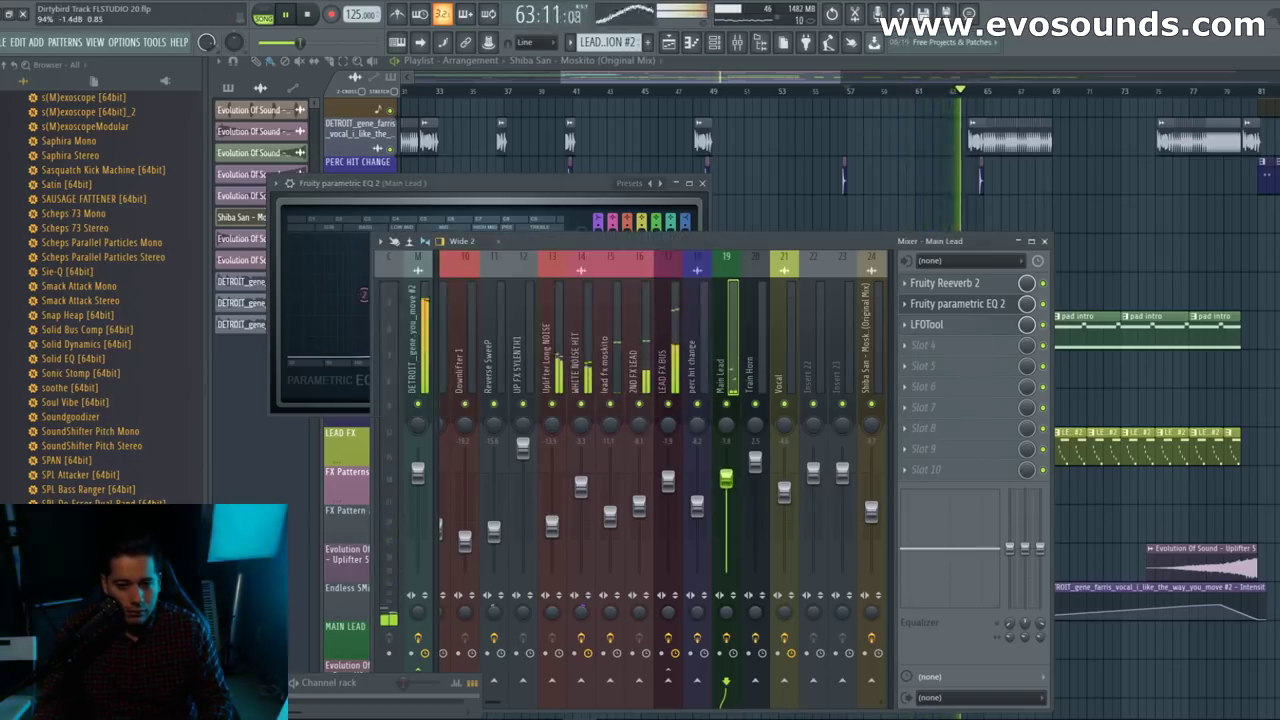
{"action": "left_click", "coordinate": [547, 232]}
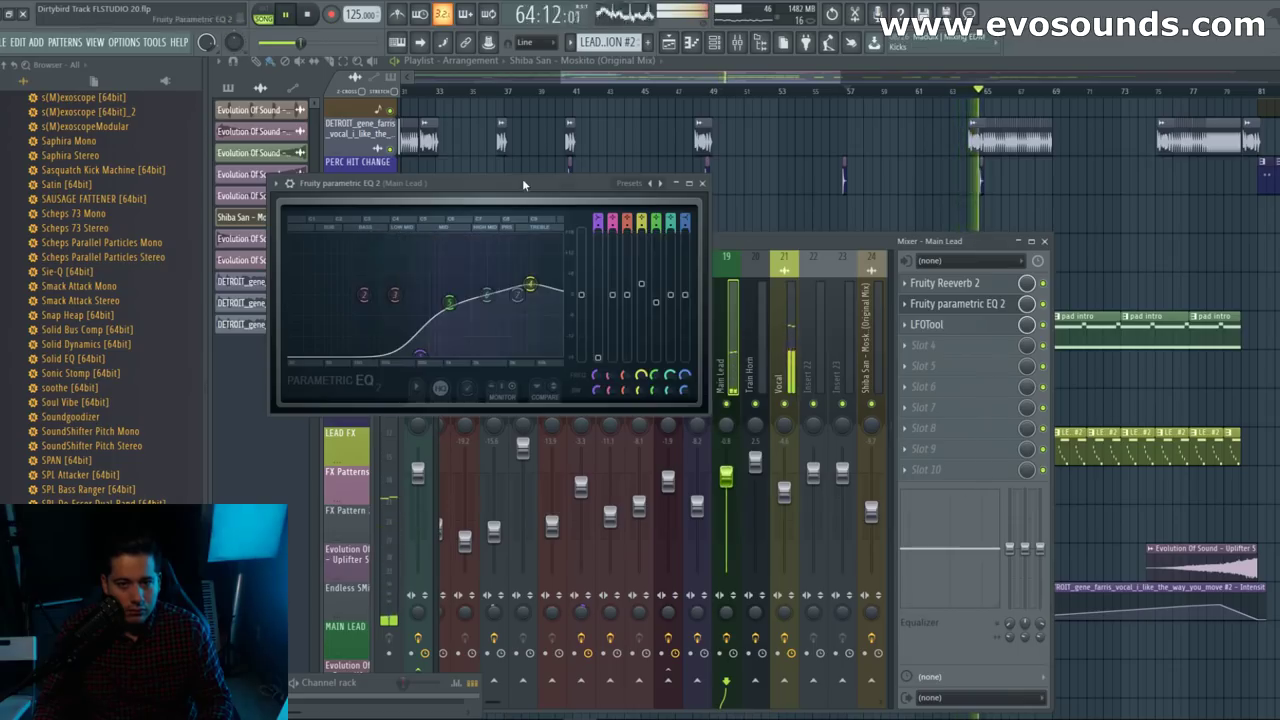
{"action": "left_click", "coordinate": [704, 184]}
{"action": "key", "text": "F9"}
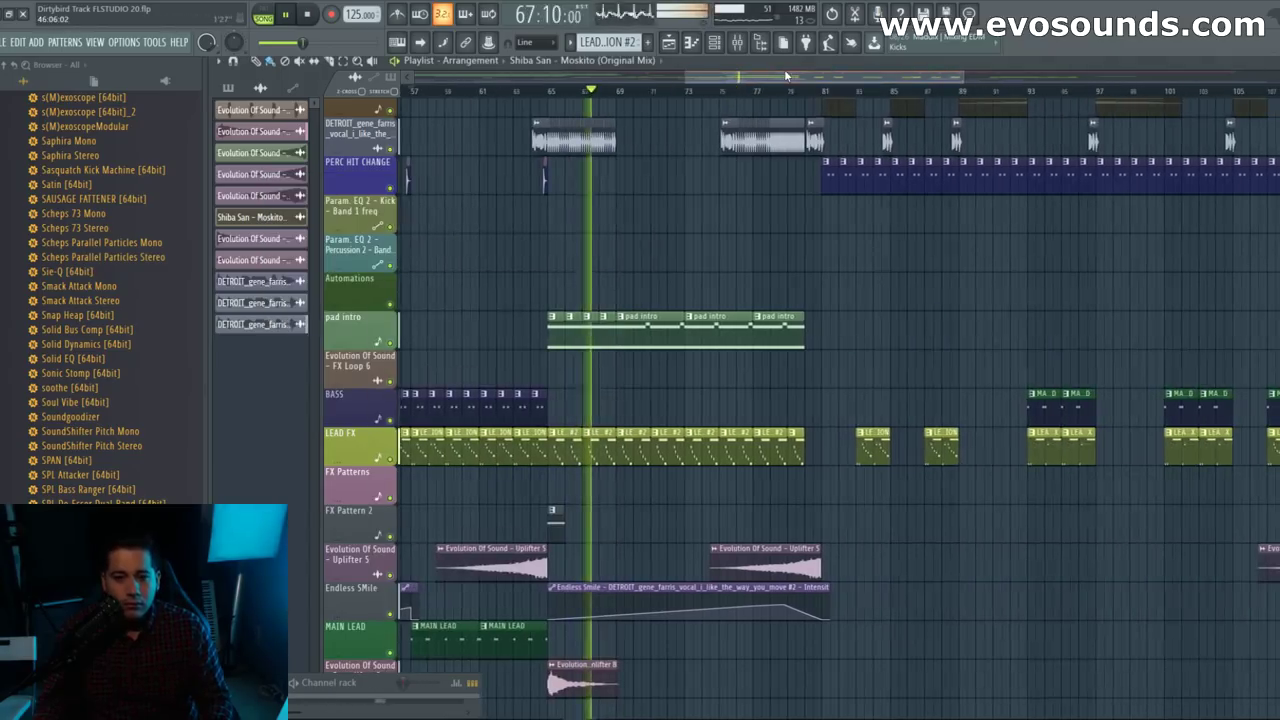
Step: Shift the vocal's EQ Band 7 frequency and Endless Smile intensity automation curves earlier so both begin at about bar 65
{"action": "scroll", "coordinate": [640, 346], "scroll_direction": "up", "scroll_amount": 3}
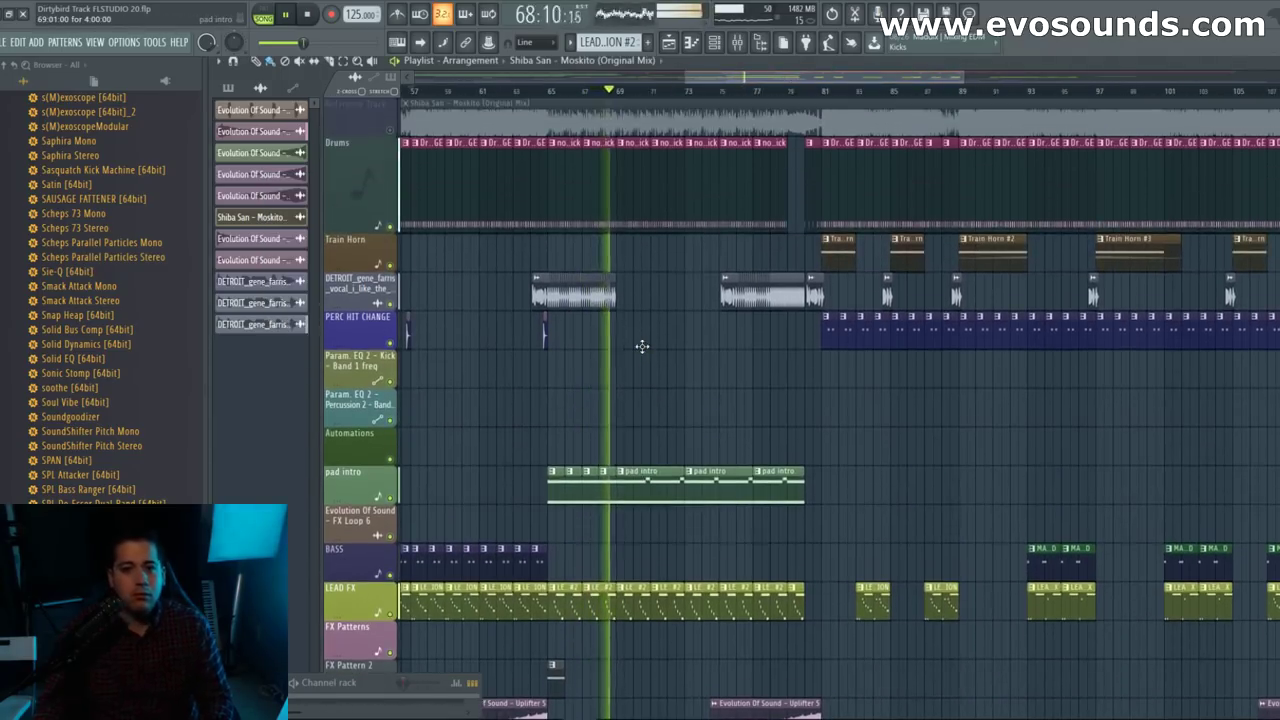
{"action": "scroll", "coordinate": [640, 350], "scroll_direction": "down", "scroll_amount": 8}
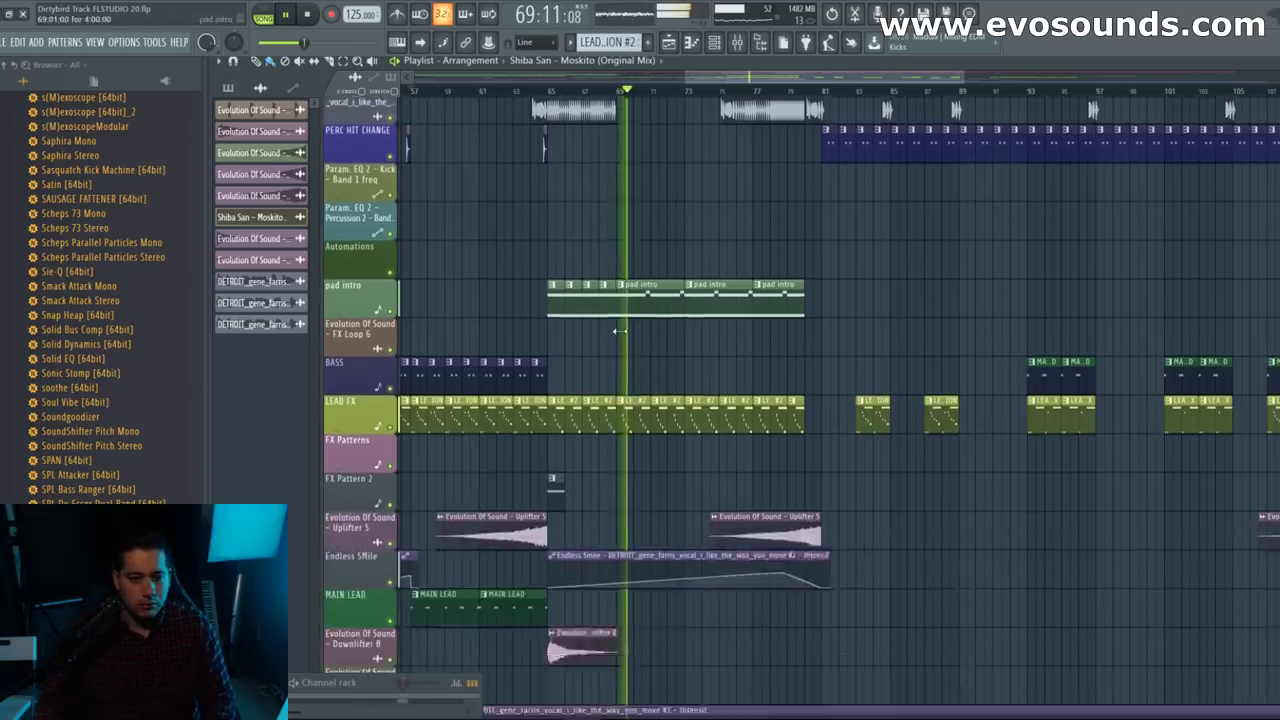
{"action": "key", "text": "space"}
{"action": "scroll", "coordinate": [634, 354], "scroll_direction": "down", "scroll_amount": 2}
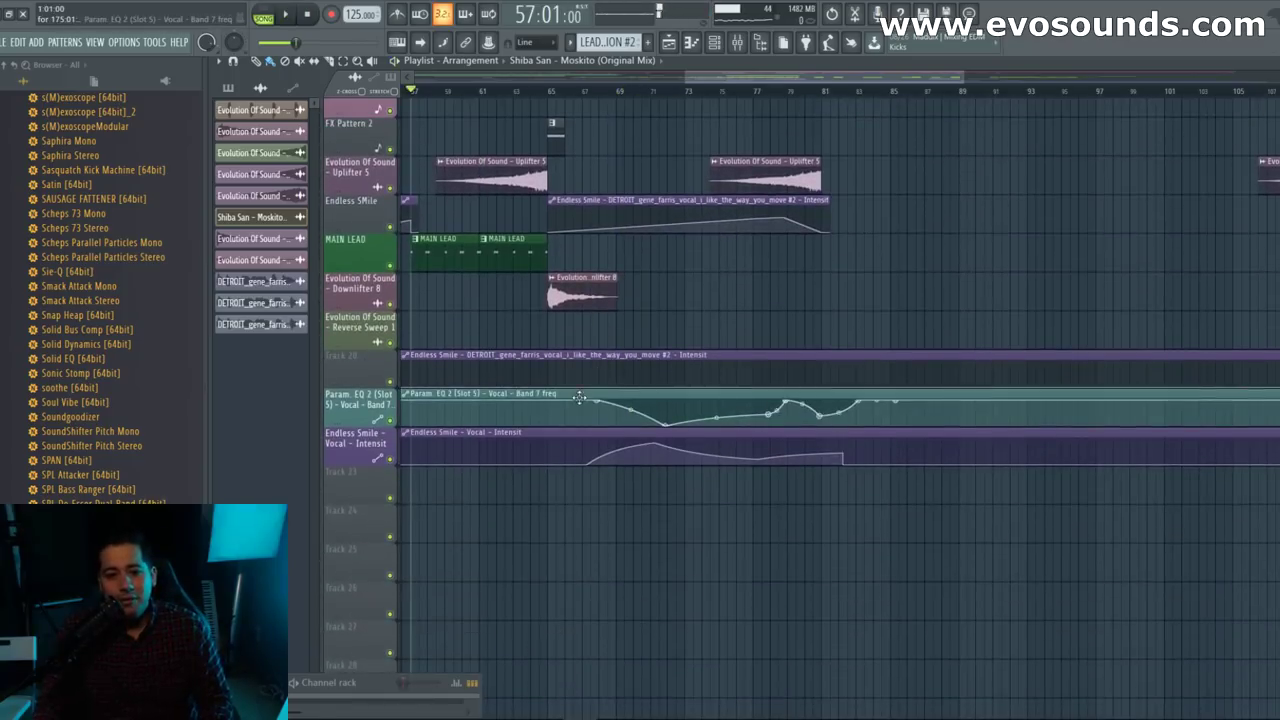
{"action": "left_click", "coordinate": [579, 398]}
{"action": "scroll", "coordinate": [737, 309], "scroll_direction": "up", "scroll_amount": 5}
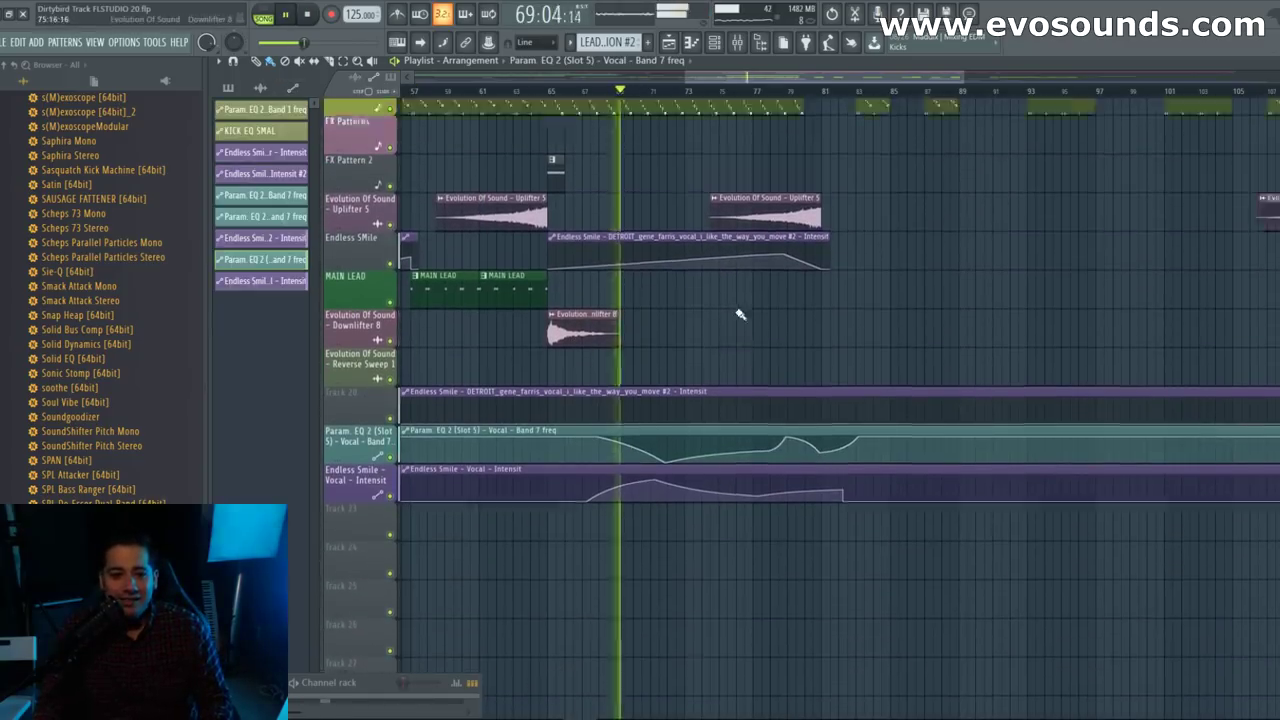
{"action": "scroll", "coordinate": [700, 350], "scroll_direction": "down", "scroll_amount": 4}
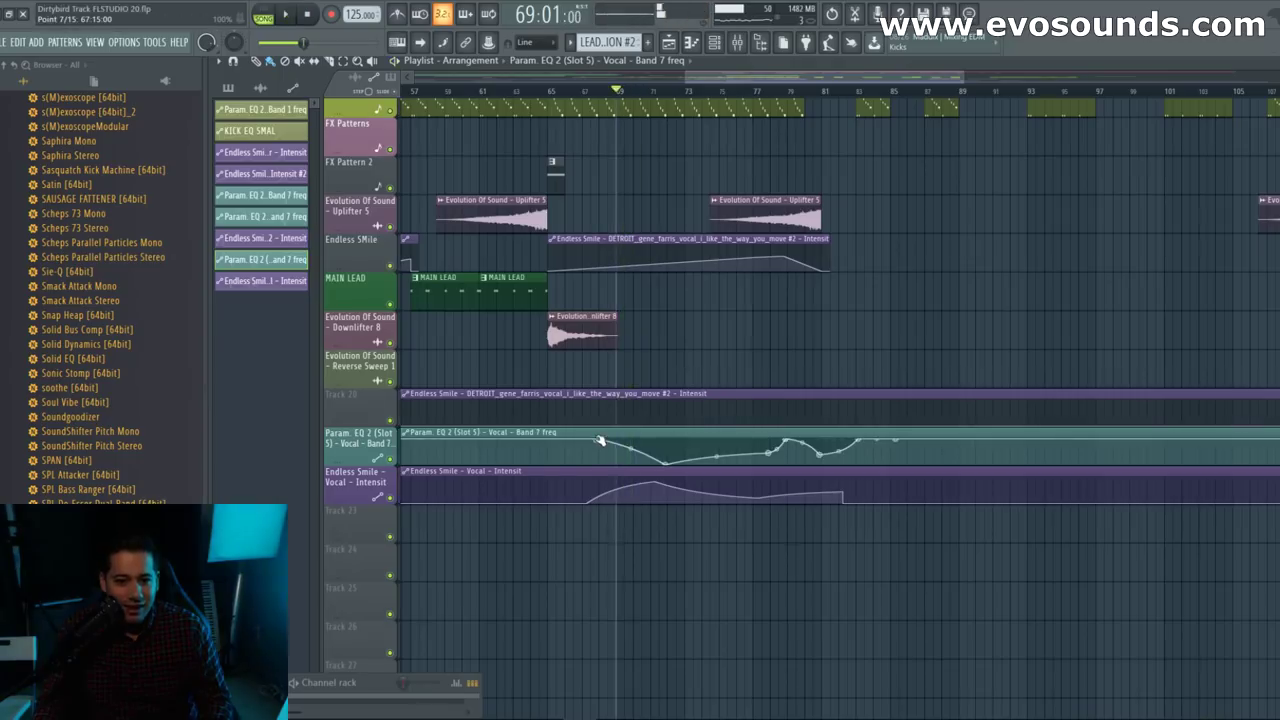
{"action": "left_click", "coordinate": [556, 91]}
{"action": "key", "text": "space"}
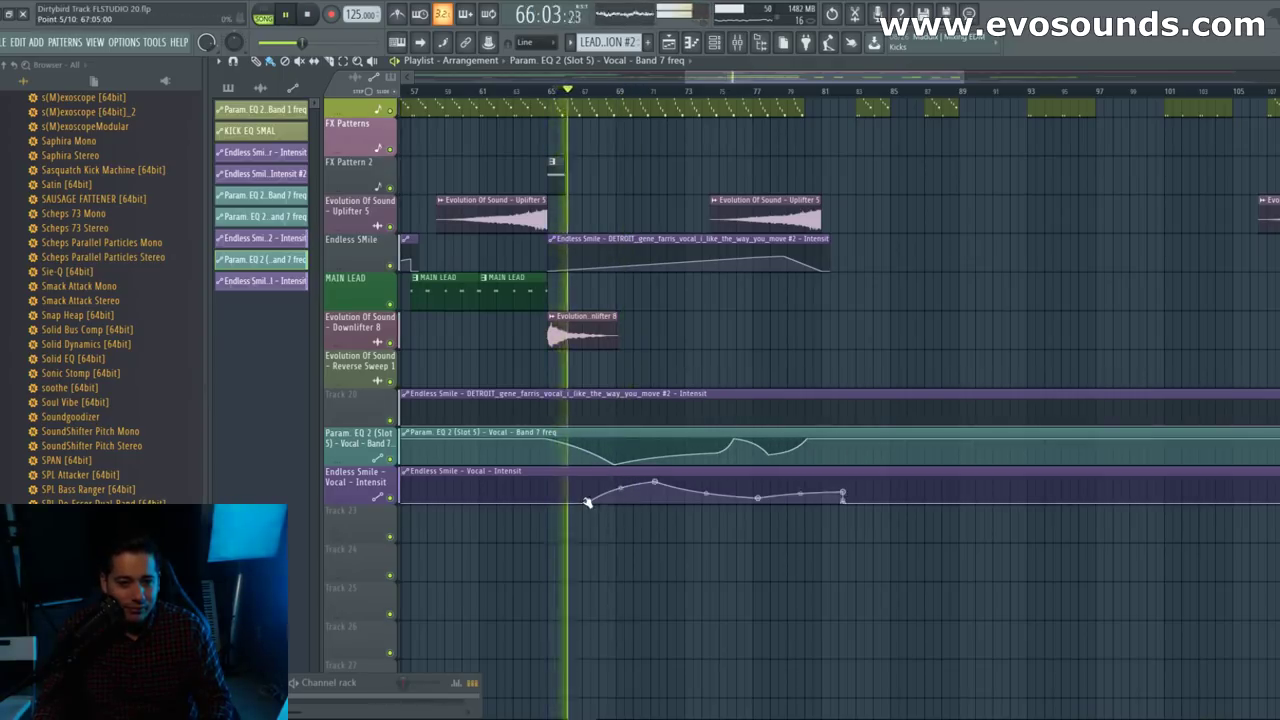
{"action": "left_click_drag", "start_coordinate": [588, 502], "coordinate": [550, 505]}
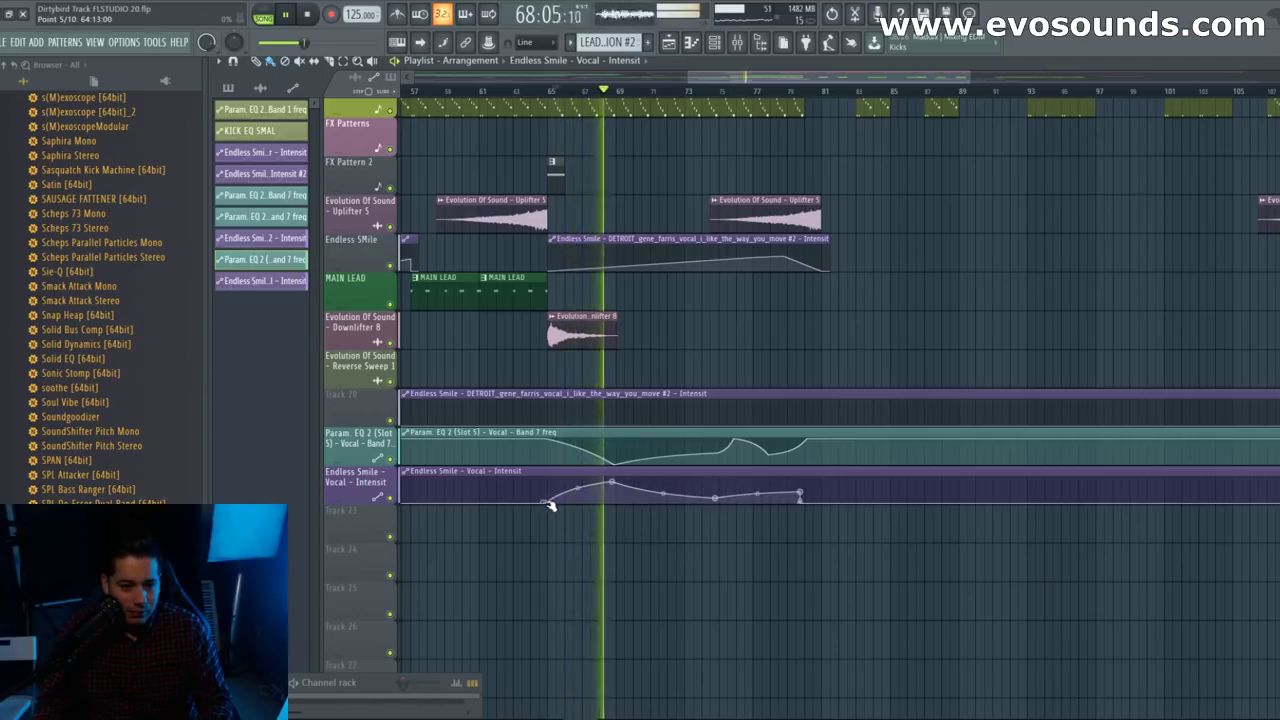
Step: Listen through the breakdown towards bar 81 while examining the drum, pad, vocal and automation tracks
{"action": "scroll", "coordinate": [780, 451], "scroll_direction": "up", "scroll_amount": 4}
{"action": "scroll", "coordinate": [791, 451], "scroll_direction": "up", "scroll_amount": 3}
{"action": "scroll", "coordinate": [786, 390], "scroll_direction": "down", "scroll_amount": 4}
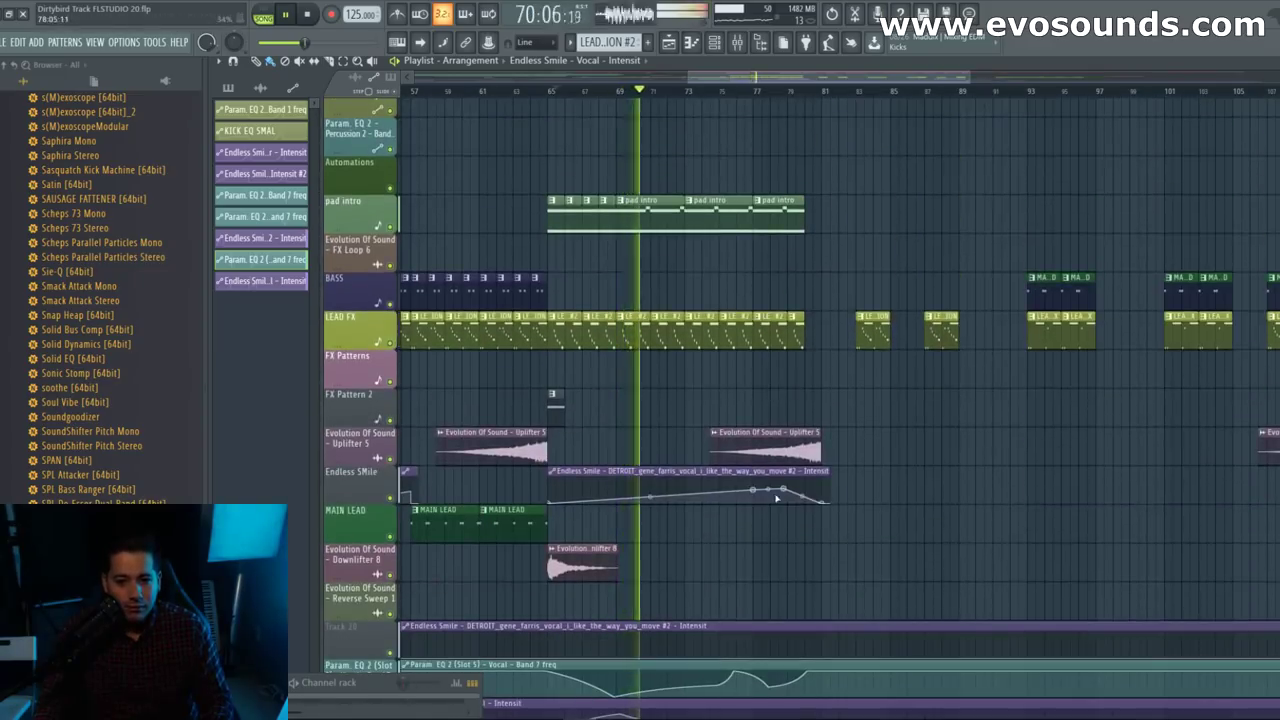
{"action": "scroll", "coordinate": [740, 127], "scroll_direction": "up", "scroll_amount": 3}
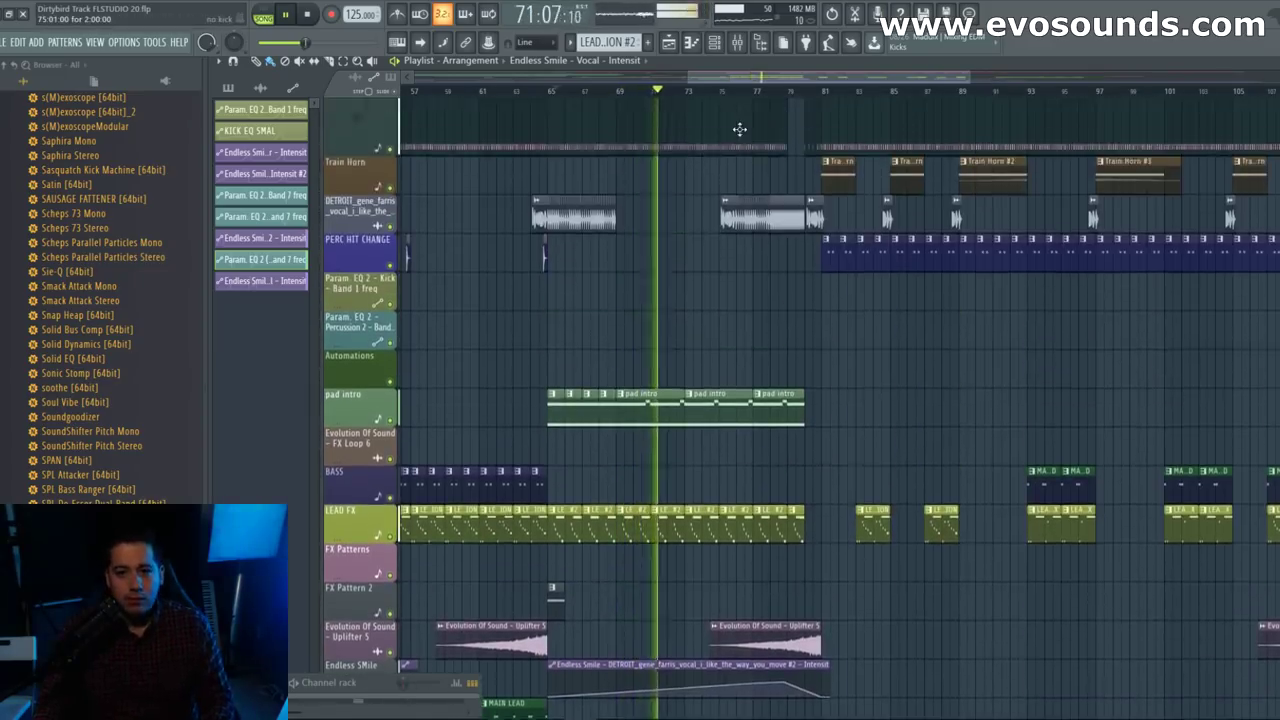
{"action": "scroll", "coordinate": [740, 127], "scroll_direction": "up", "scroll_amount": 1}
{"action": "scroll", "coordinate": [735, 250], "scroll_direction": "up", "scroll_amount": 1}
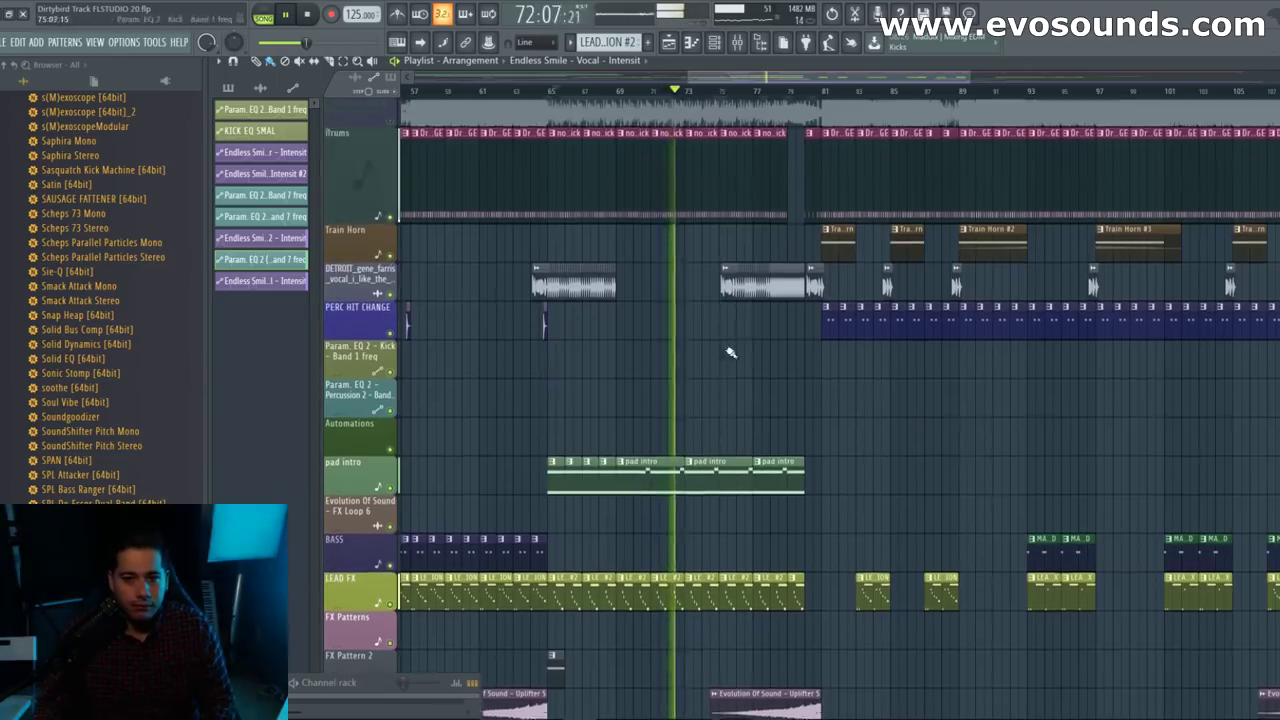
{"action": "scroll", "coordinate": [740, 163], "scroll_direction": "up", "scroll_amount": 1}
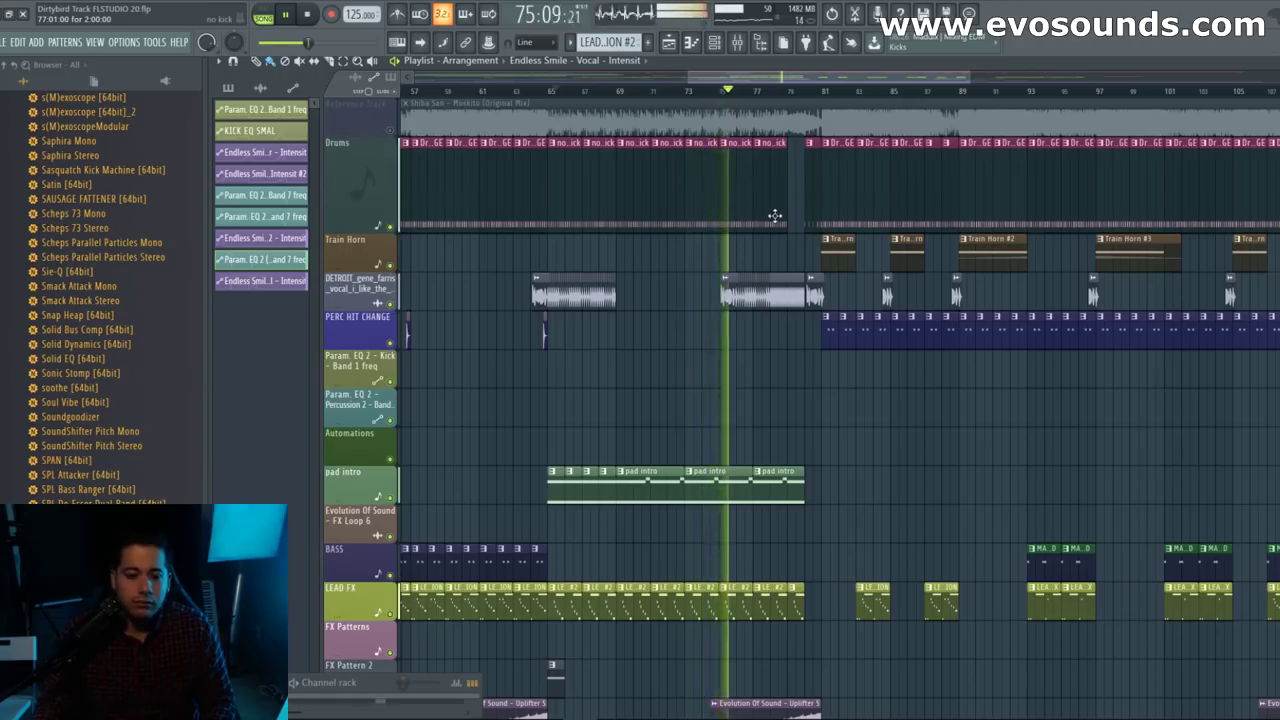
{"action": "scroll", "coordinate": [775, 216], "scroll_direction": "down", "scroll_amount": 4}
{"action": "left_click_drag", "start_coordinate": [177, 686], "coordinate": [853, 390]}
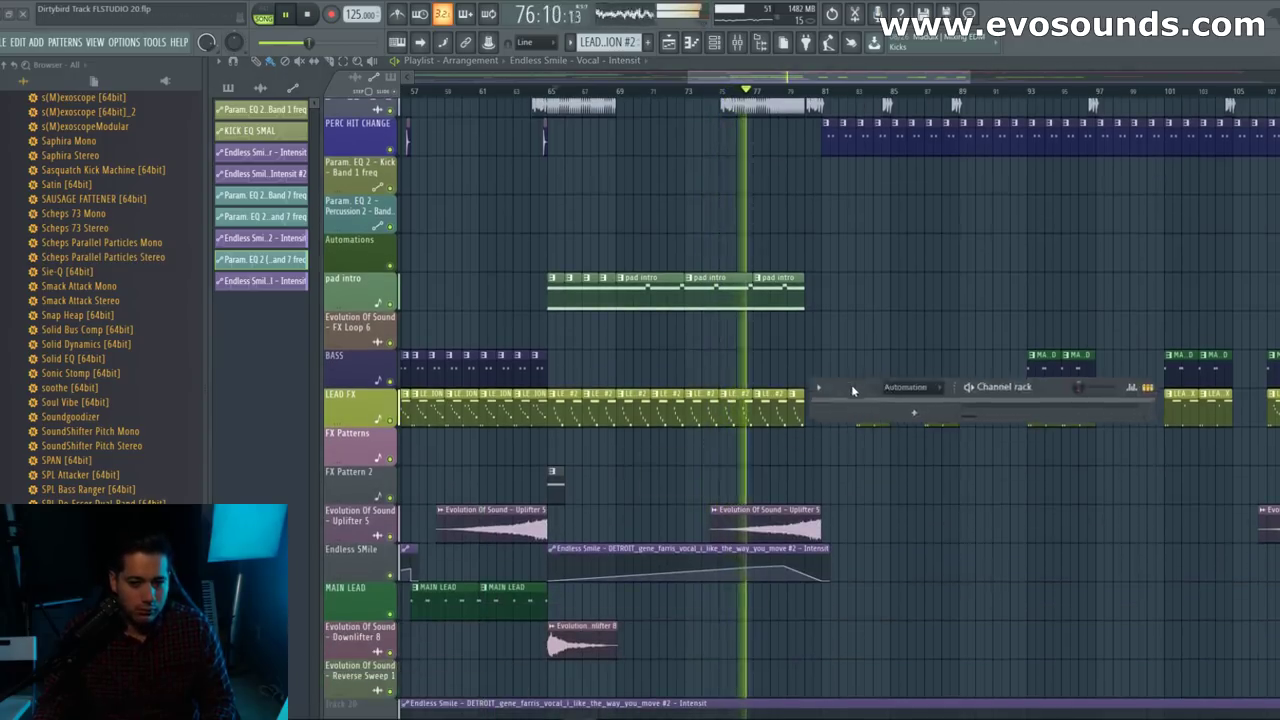
{"action": "scroll", "coordinate": [814, 471], "scroll_direction": "down", "scroll_amount": 20}
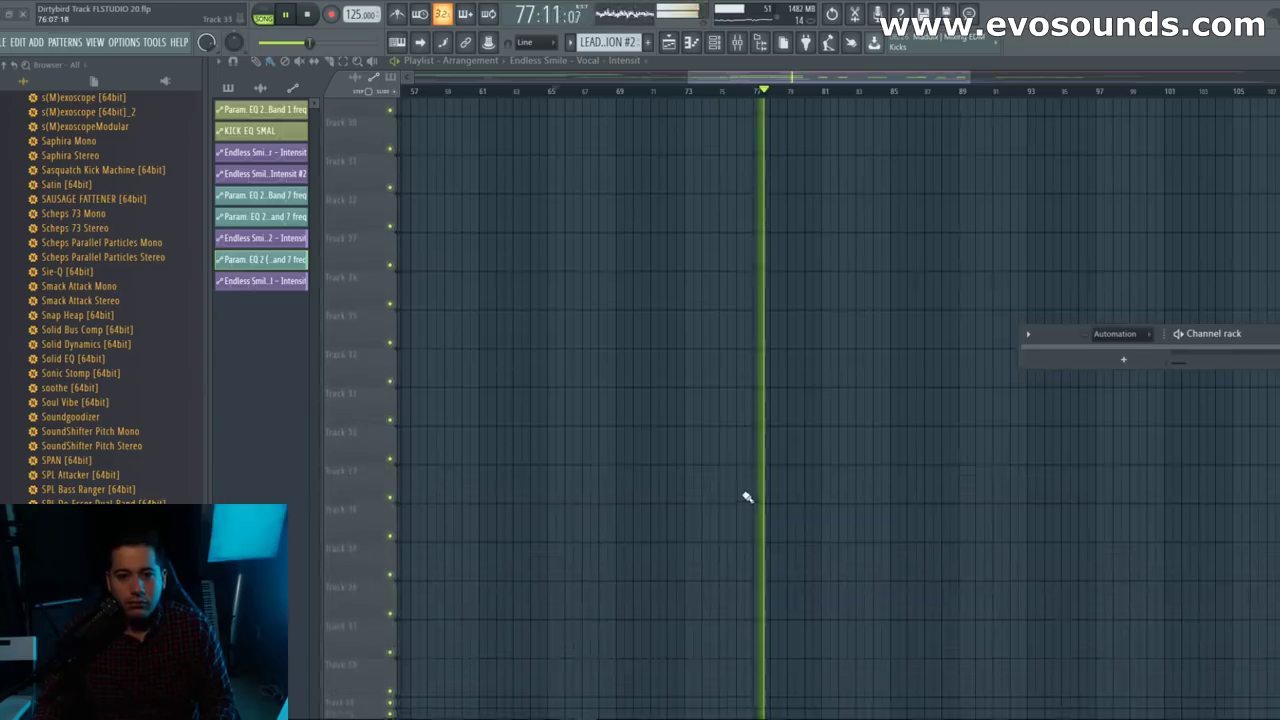
{"action": "scroll", "coordinate": [747, 497], "scroll_direction": "up", "scroll_amount": 20}
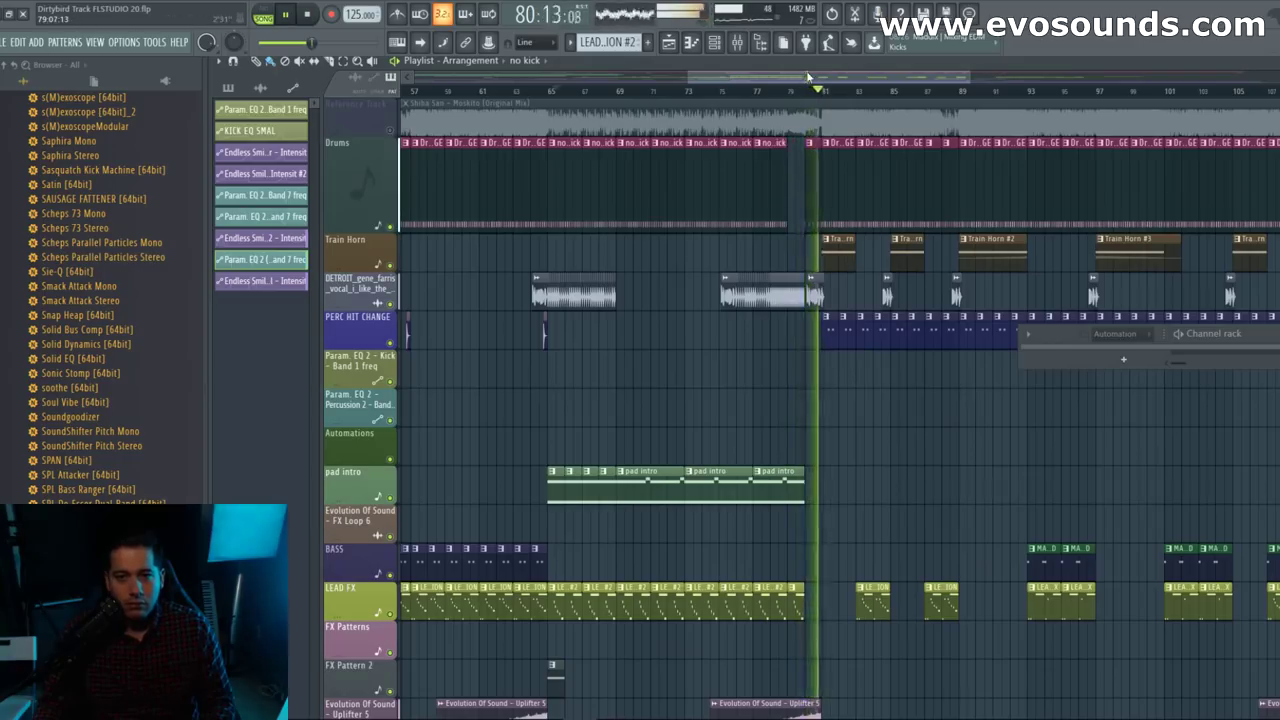
Step: Audition the second drop from bars 97, 89 and 81
{"action": "key", "text": "space"}
{"action": "left_click", "coordinate": [1059, 92]}
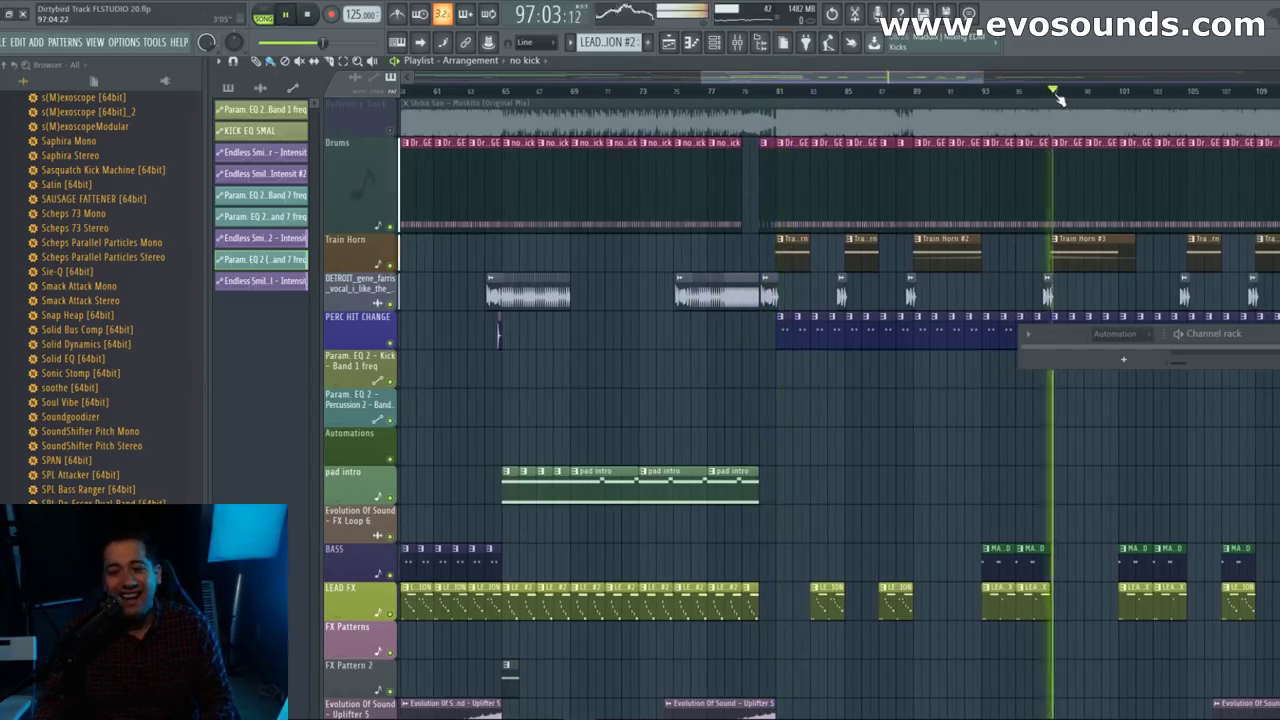
{"action": "left_click", "coordinate": [776, 92]}
{"action": "key", "text": "space"}
{"action": "key", "text": "space"}
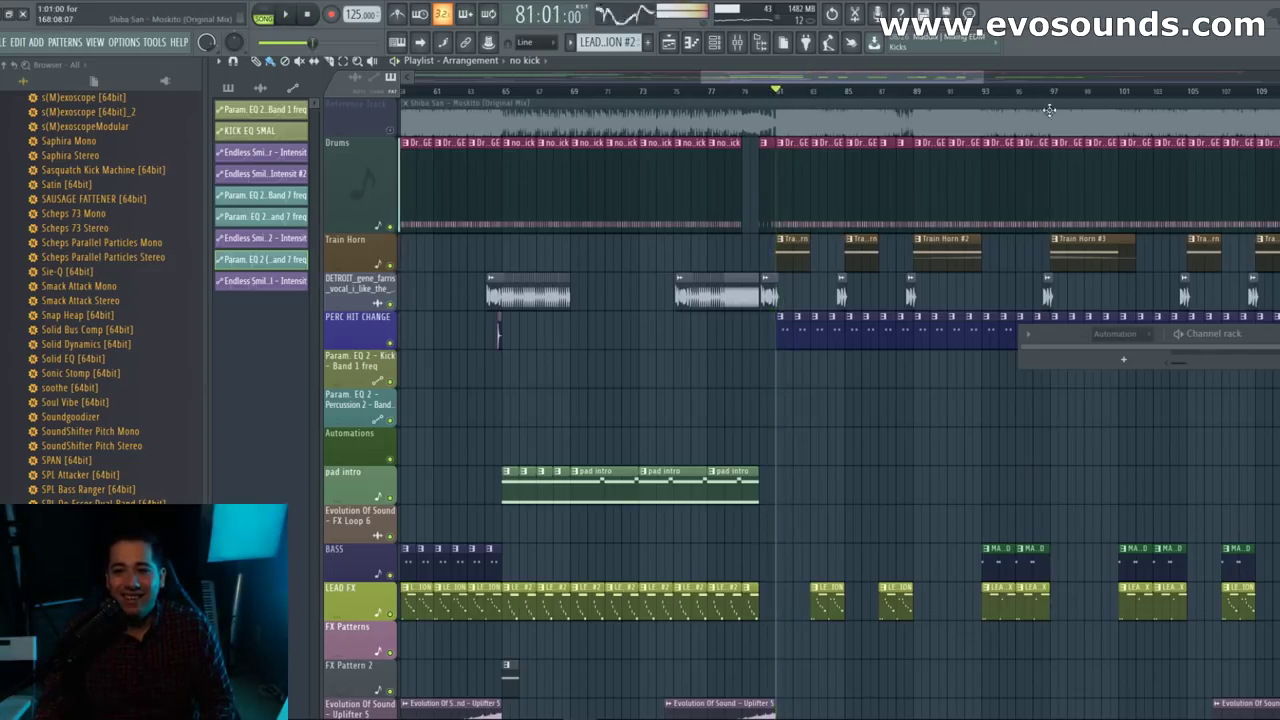
{"action": "left_click", "coordinate": [920, 94]}
{"action": "key", "text": "space"}
{"action": "key", "text": "space"}
{"action": "left_click", "coordinate": [778, 92]}
{"action": "key", "text": "space"}
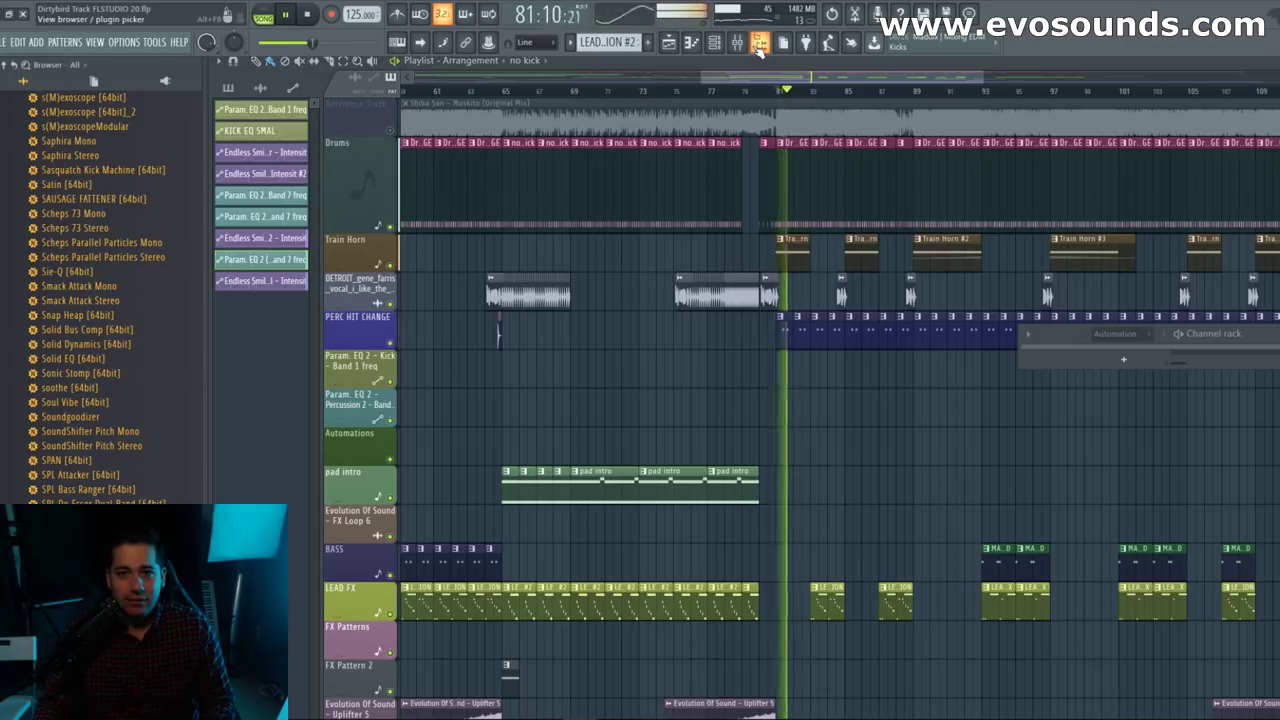
Step: Stop playback, select the master channel in the mixer and open REFERENCE from slot 9, clear of the channel rack
{"action": "key", "text": "F9"}
{"action": "left_click_drag", "start_coordinate": [841, 245], "coordinate": [902, 172]}
{"action": "key", "text": "space"}
{"action": "left_click_drag", "start_coordinate": [785, 187], "coordinate": [803, 272]}
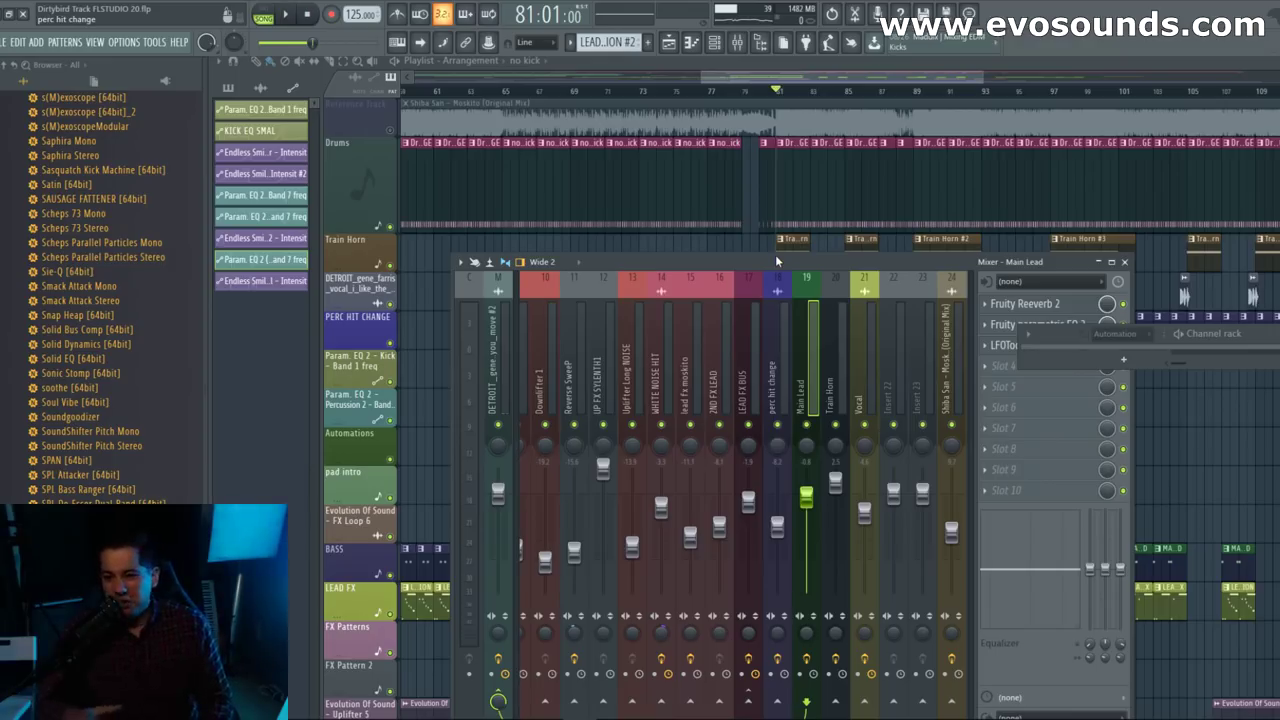
{"action": "left_click", "coordinate": [500, 395]}
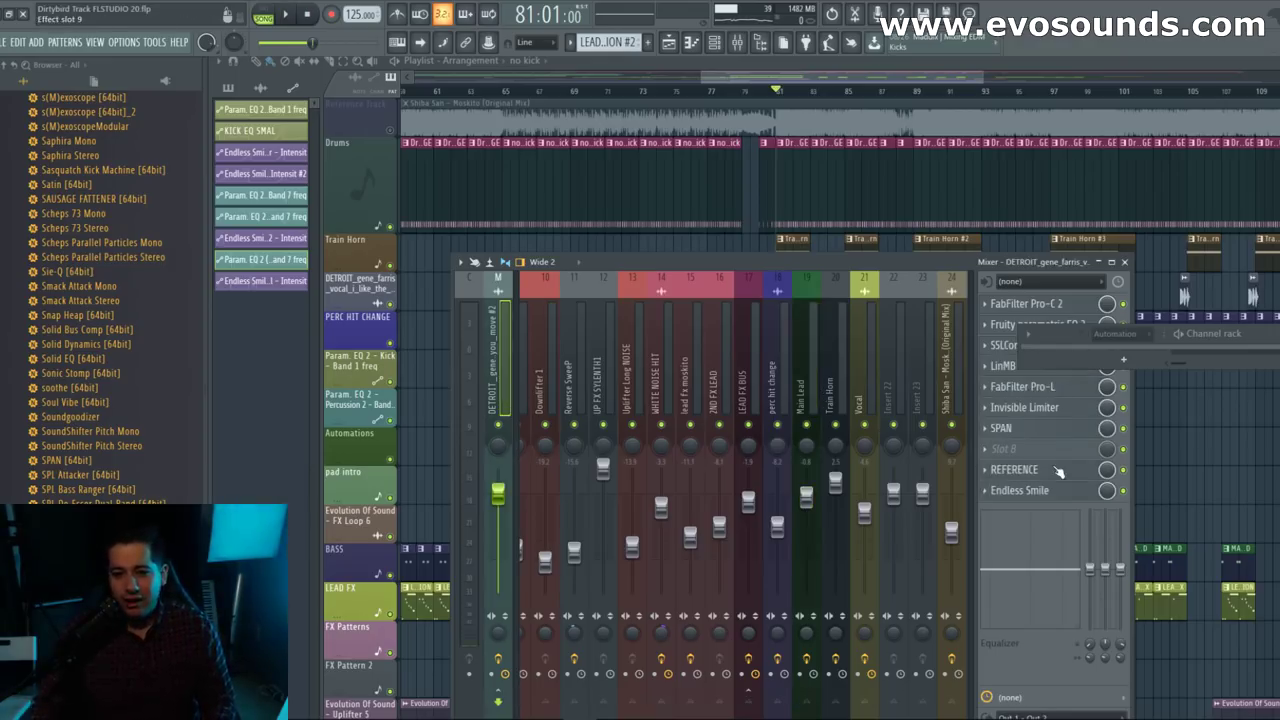
{"action": "left_click", "coordinate": [1057, 470]}
{"action": "left_click_drag", "start_coordinate": [1166, 358], "coordinate": [1127, 520]}
{"action": "left_click_drag", "start_coordinate": [742, 151], "coordinate": [807, 277]}
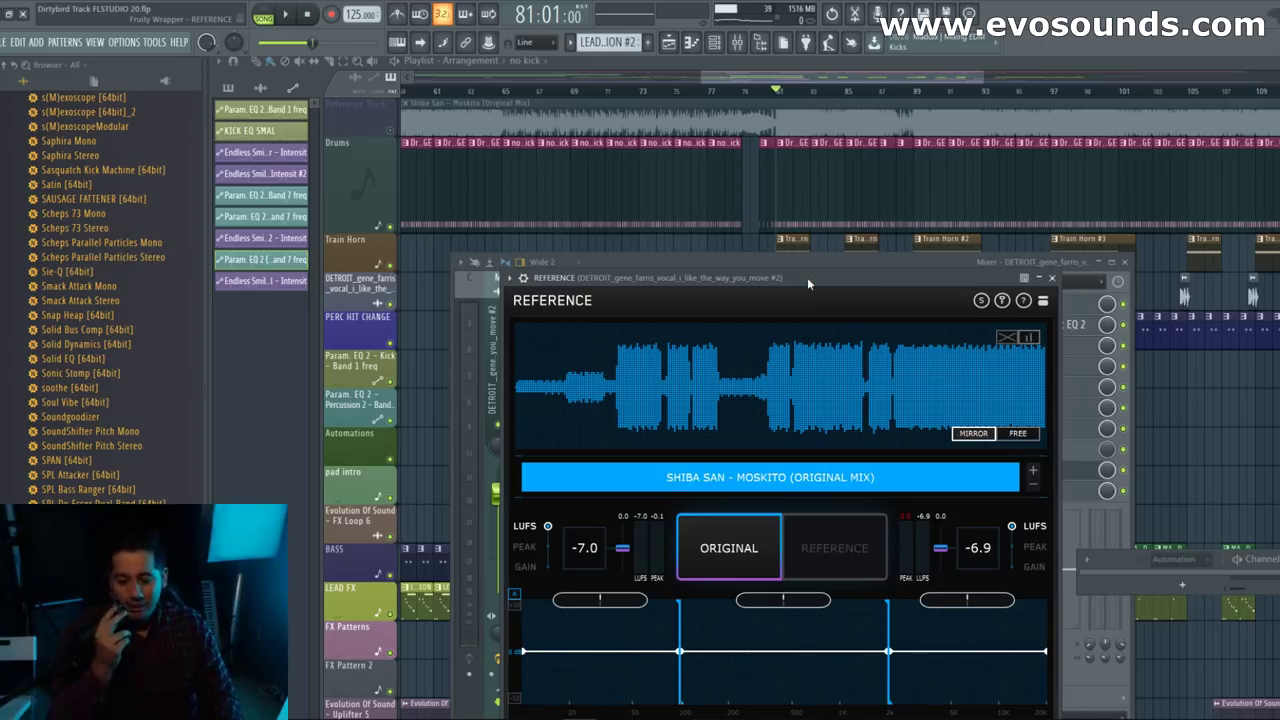
Step: Check the original mix's loudness and band levels in REFERENCE while playing from bar 81, and stop playback
{"action": "key", "text": "space"}
{"action": "left_click_drag", "start_coordinate": [807, 277], "coordinate": [791, 235]}
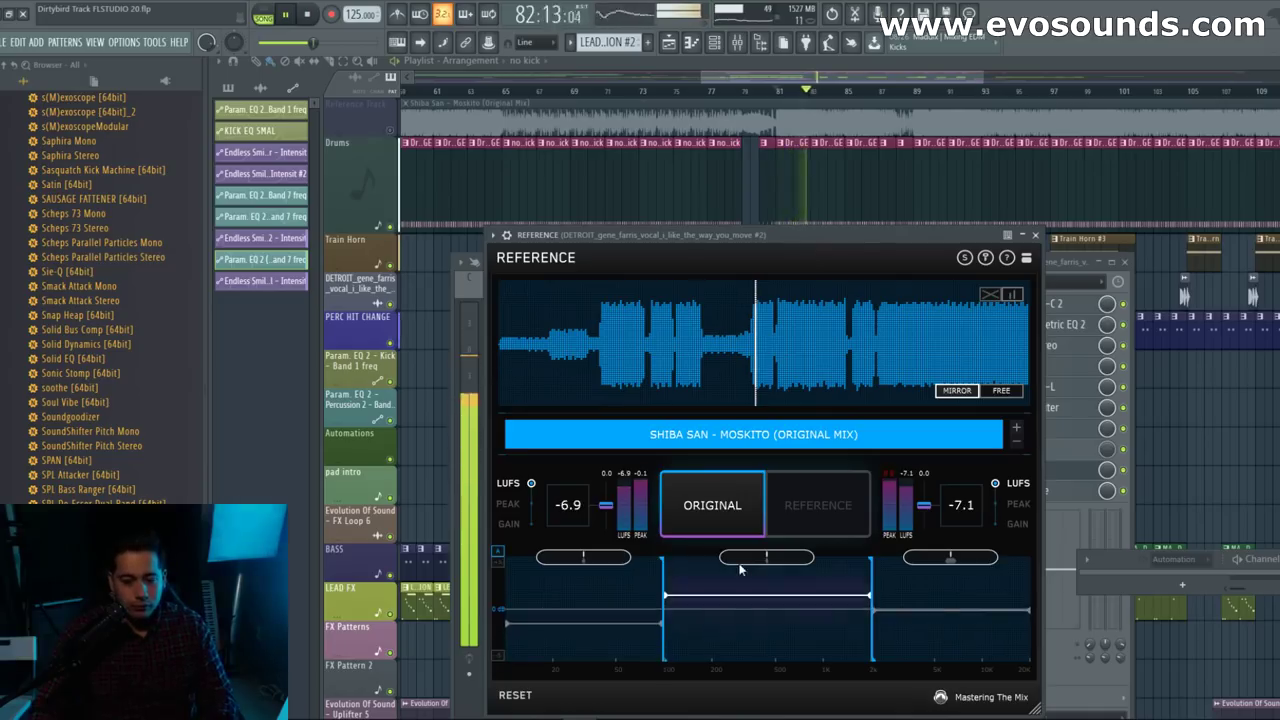
{"action": "left_click", "coordinate": [778, 91]}
{"action": "key", "text": "space"}
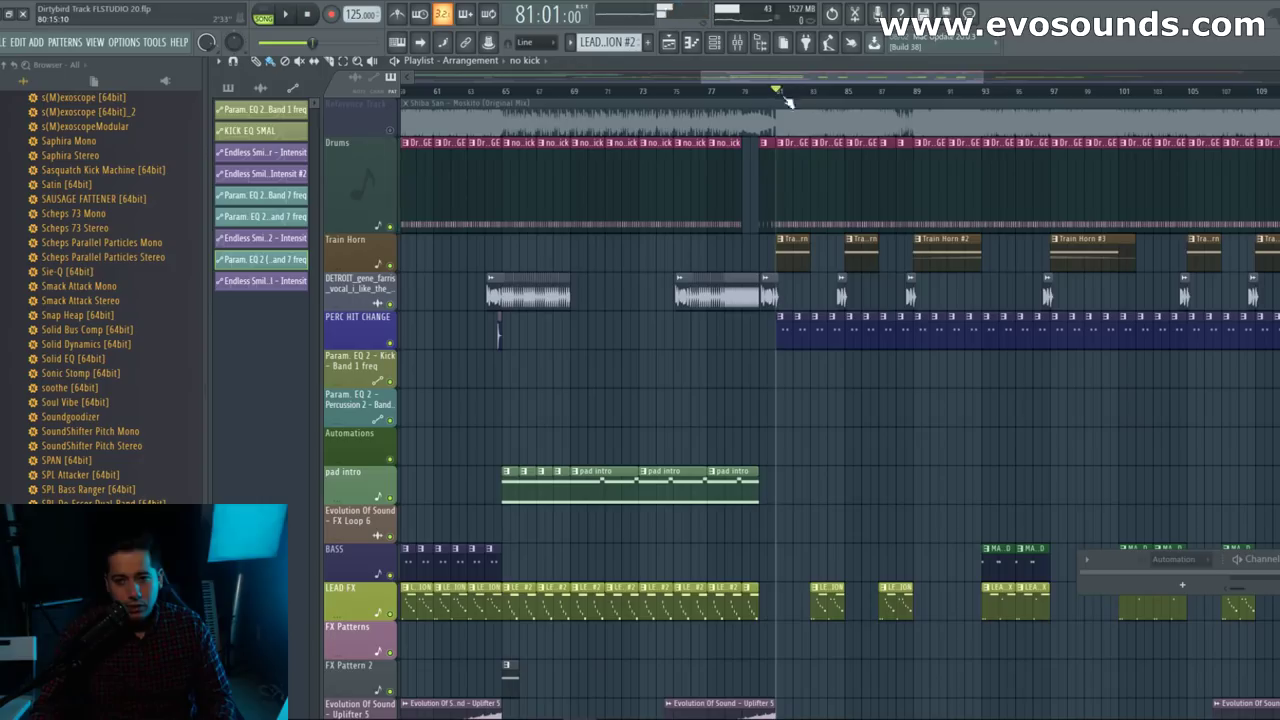
Step: Reopen the mixer, briefly play the drop at bar 81 and bring REFERENCE back up from the master channel
{"action": "left_click", "coordinate": [737, 42]}
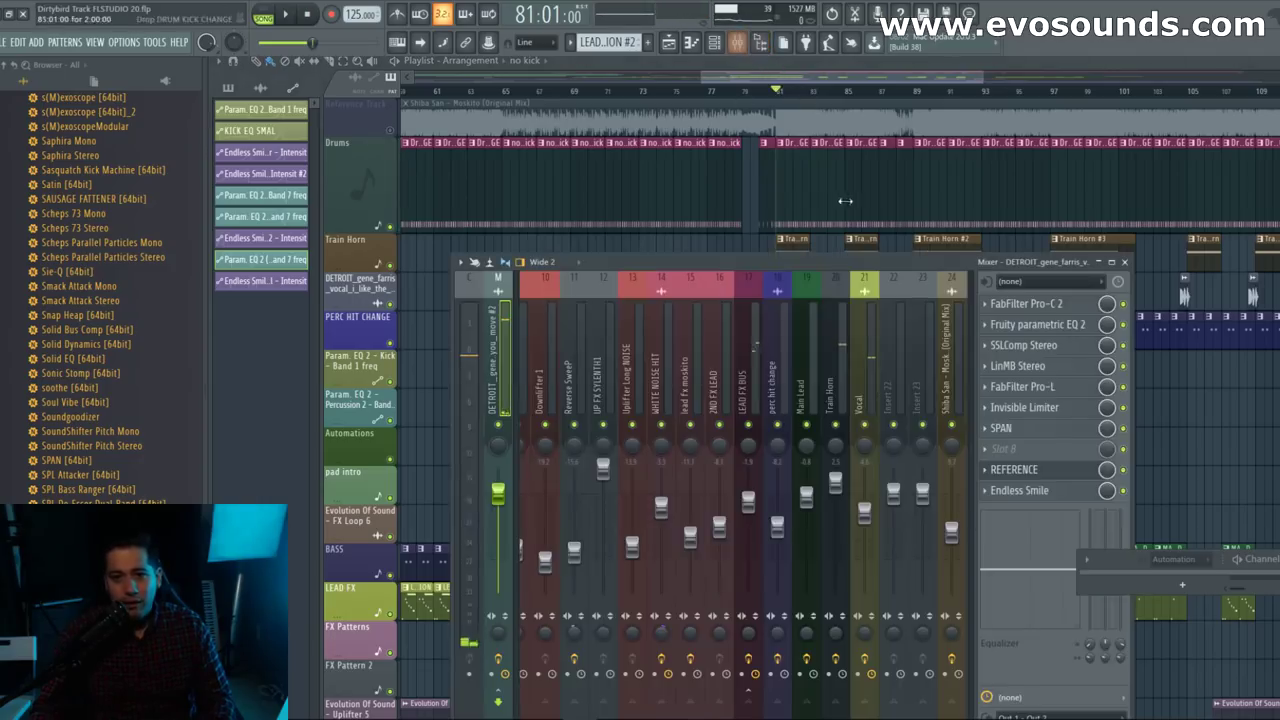
{"action": "key", "text": "space"}
{"action": "key", "text": "space"}
{"action": "left_click", "coordinate": [1033, 471]}
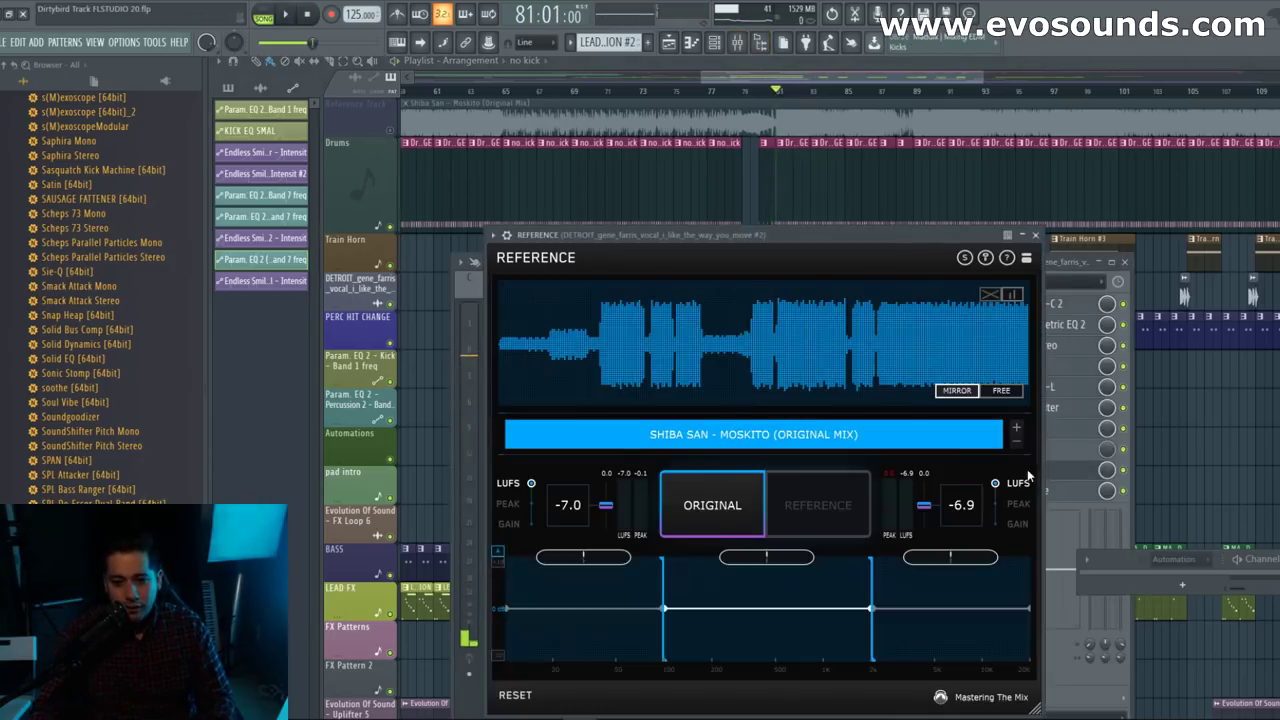
Step: Play the drop from bar 81 and compare its loudness and band levels with the reference, resetting REFERENCE's bands between passes
{"action": "key", "text": "space"}
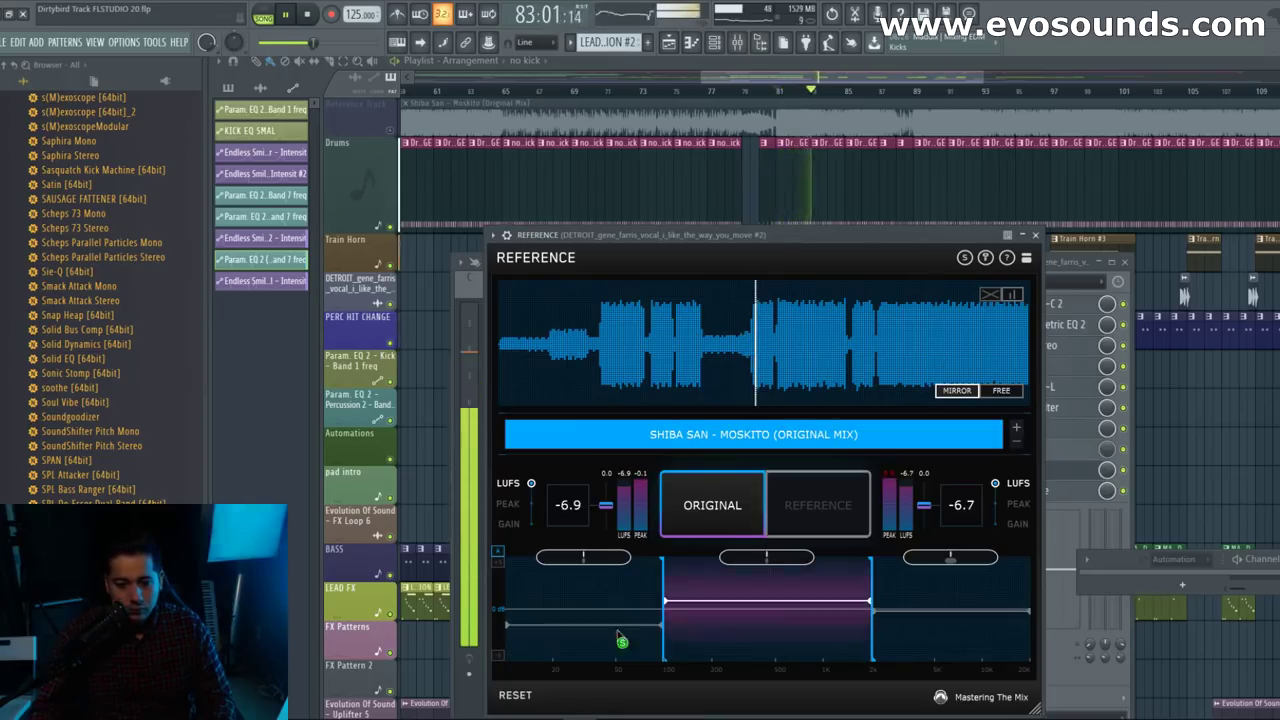
{"action": "left_click", "coordinate": [510, 694]}
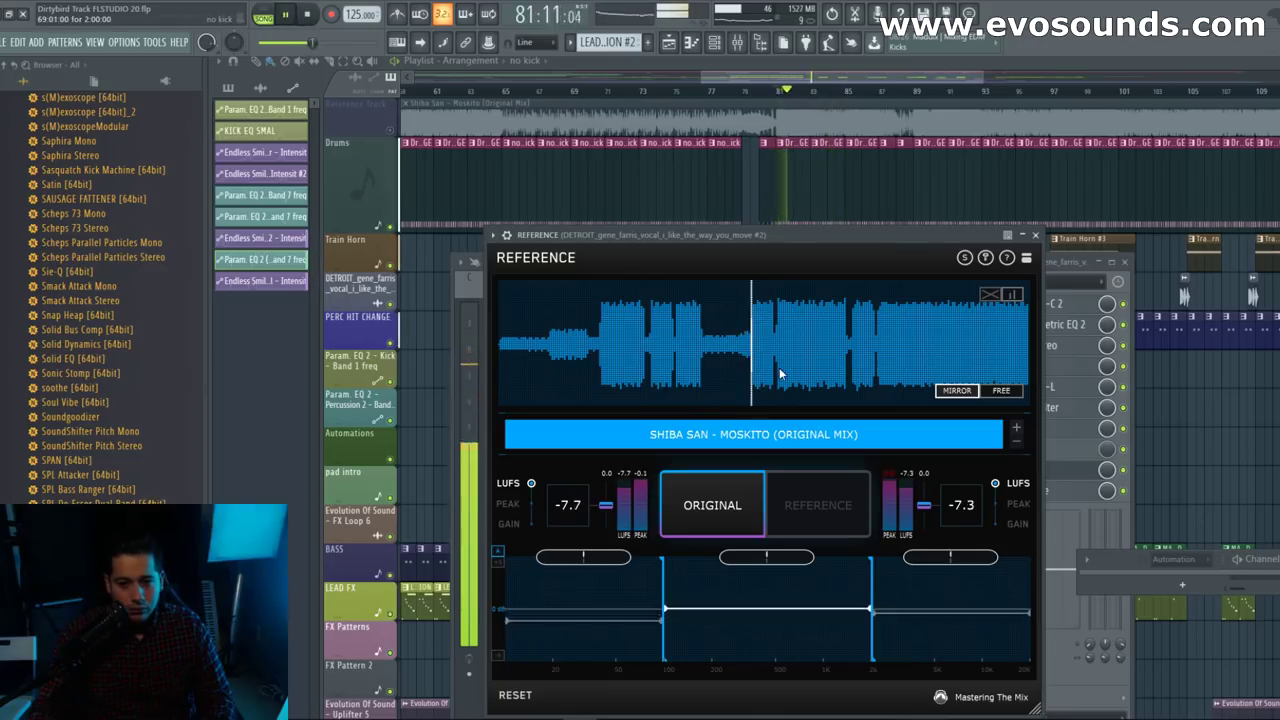
{"action": "left_click_drag", "start_coordinate": [899, 556], "coordinate": [889, 606]}
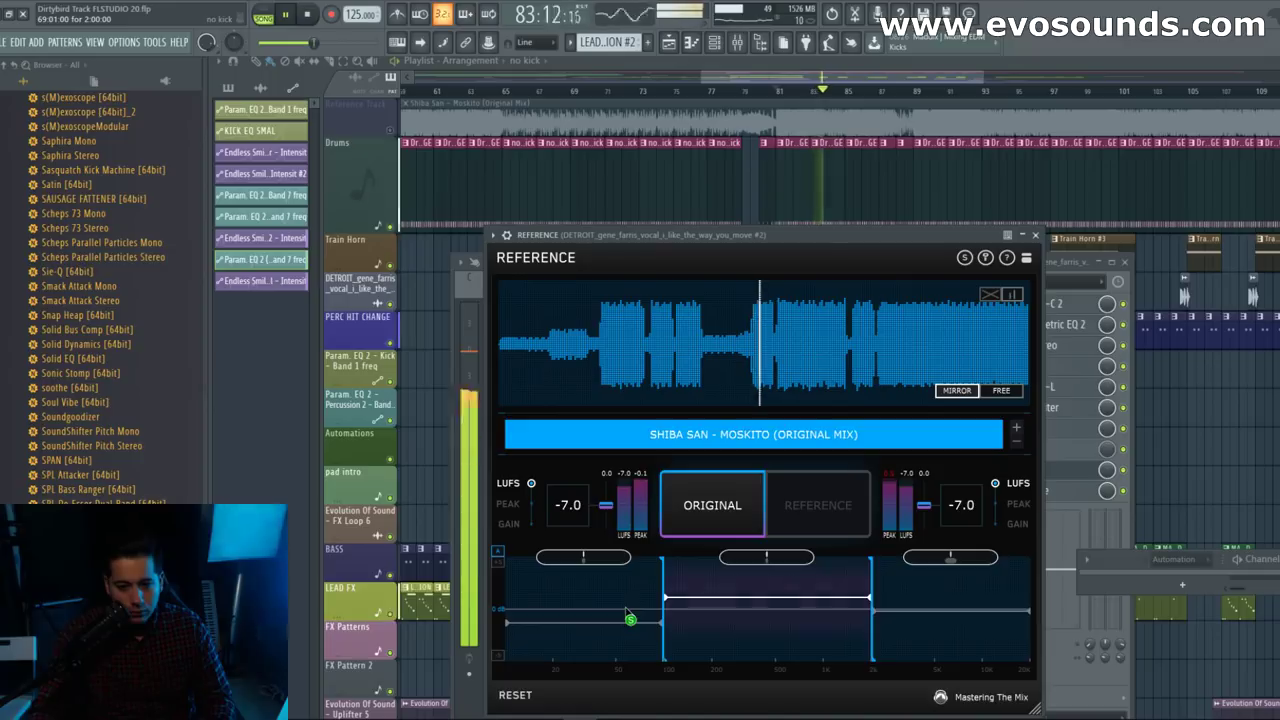
{"action": "left_click_drag", "start_coordinate": [817, 239], "coordinate": [671, 230]}
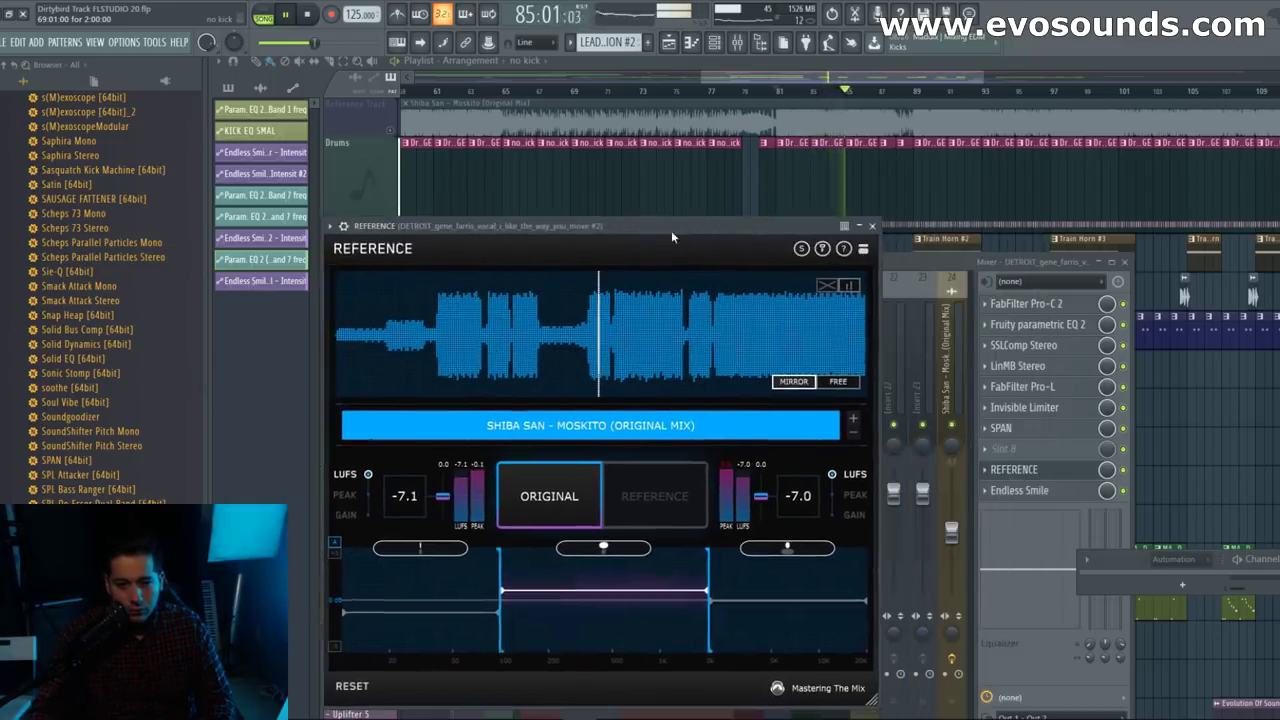
{"action": "left_click", "coordinate": [353, 689]}
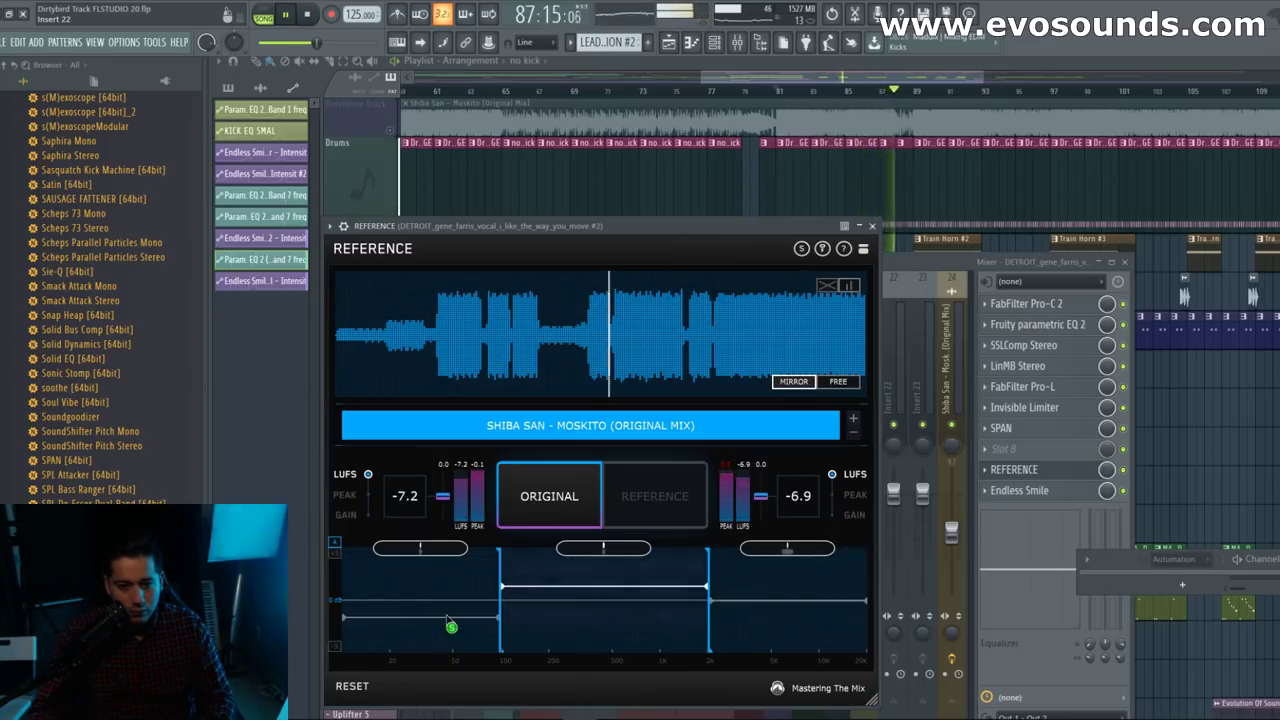
{"action": "left_click_drag", "start_coordinate": [684, 229], "coordinate": [811, 223]}
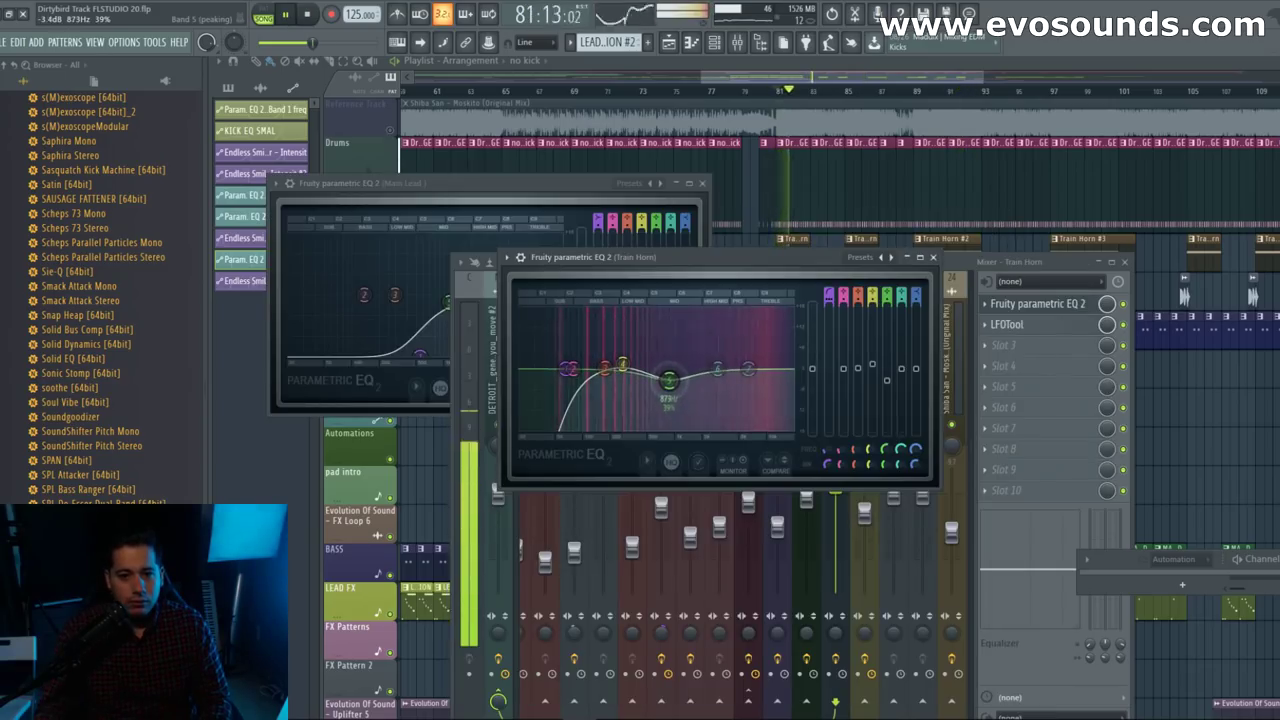
Step: Shift band 3 of the Train Horn's parametric EQ lower and raise it slightly, and audition the drop with the EQ clear of the mixer
{"action": "key", "text": "space"}
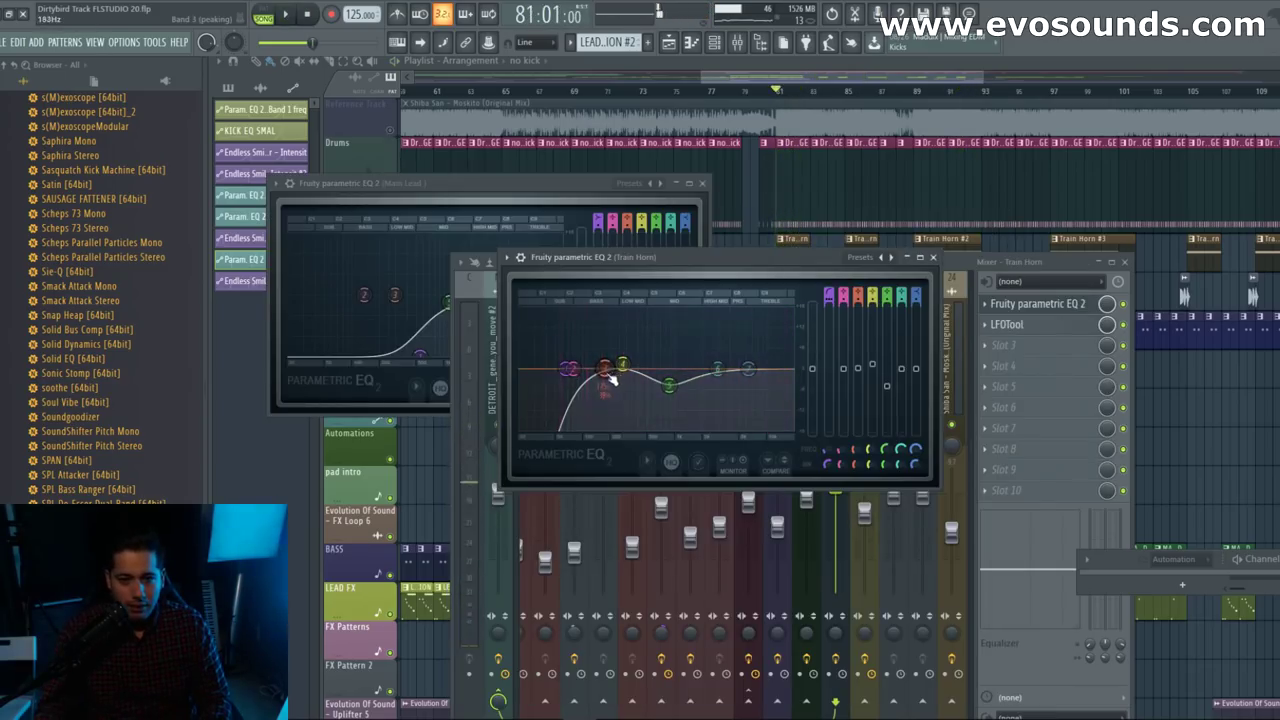
{"action": "left_click_drag", "start_coordinate": [605, 368], "coordinate": [580, 357]}
{"action": "key", "text": "space"}
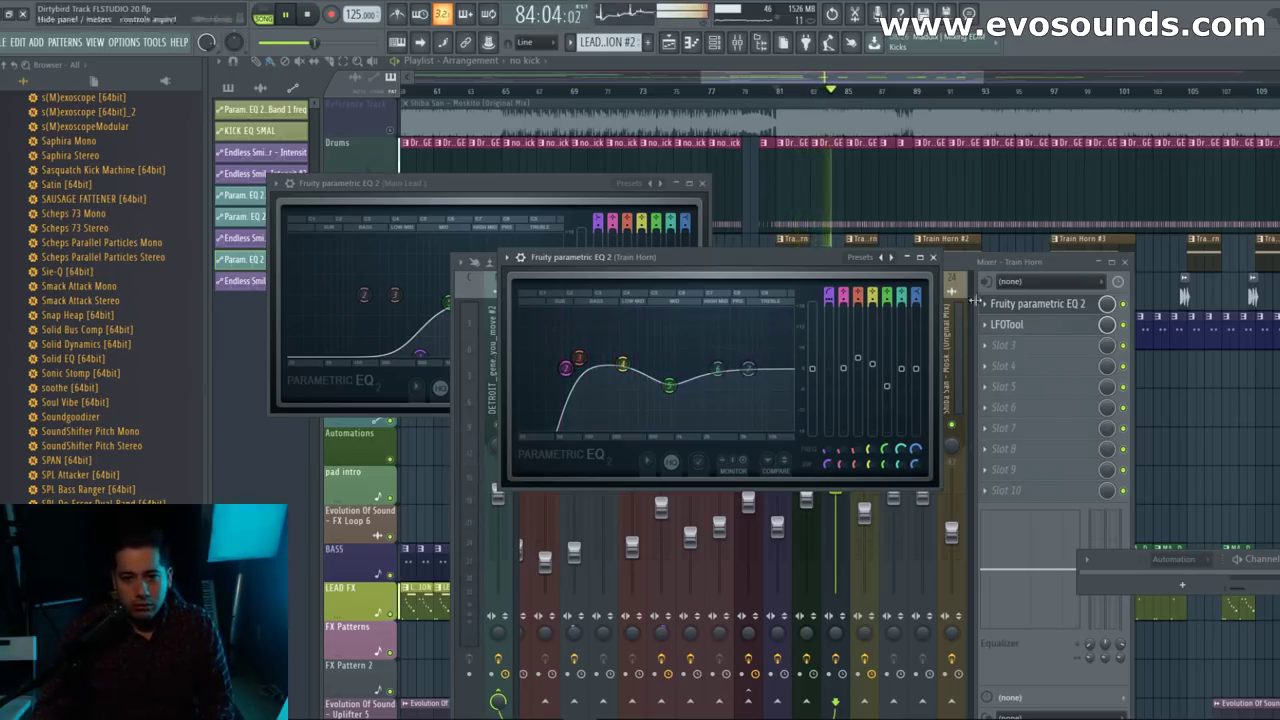
{"action": "left_click_drag", "start_coordinate": [770, 263], "coordinate": [1065, 405]}
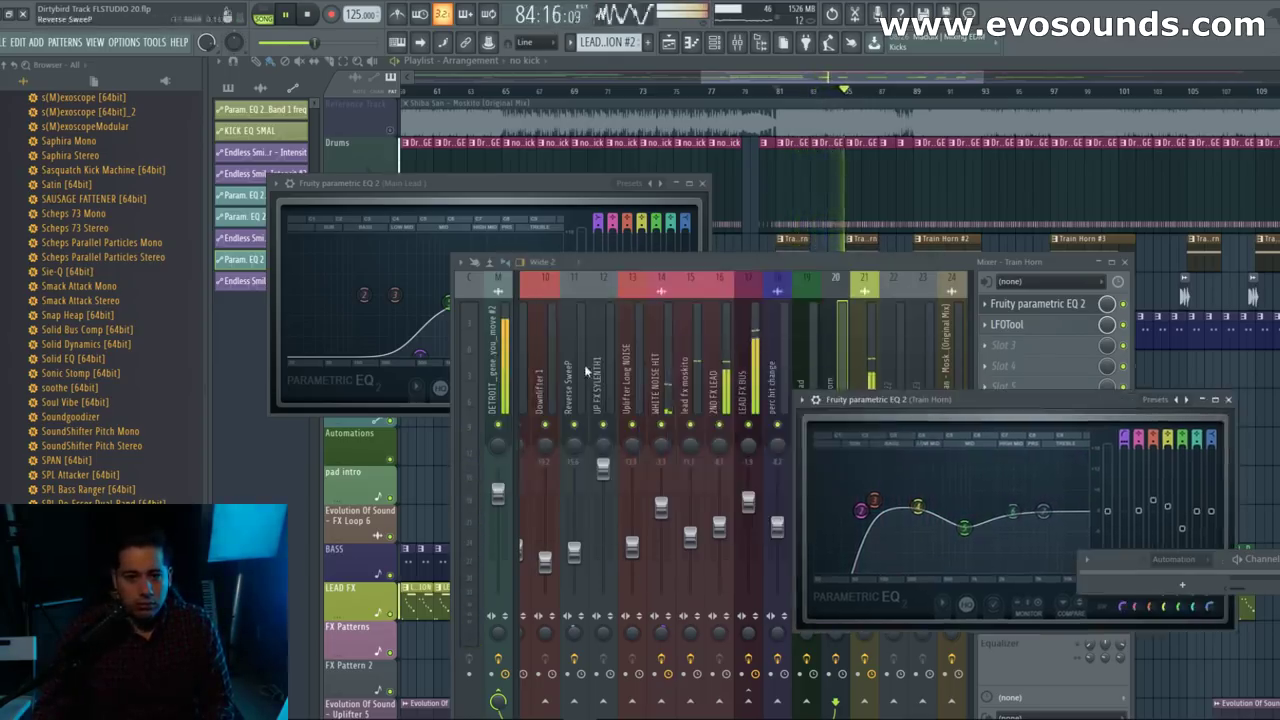
Step: Select the master channel and open SPAN in full view to examine the drop's spectrum during playback
{"action": "left_click", "coordinate": [492, 366]}
{"action": "left_click", "coordinate": [1001, 428]}
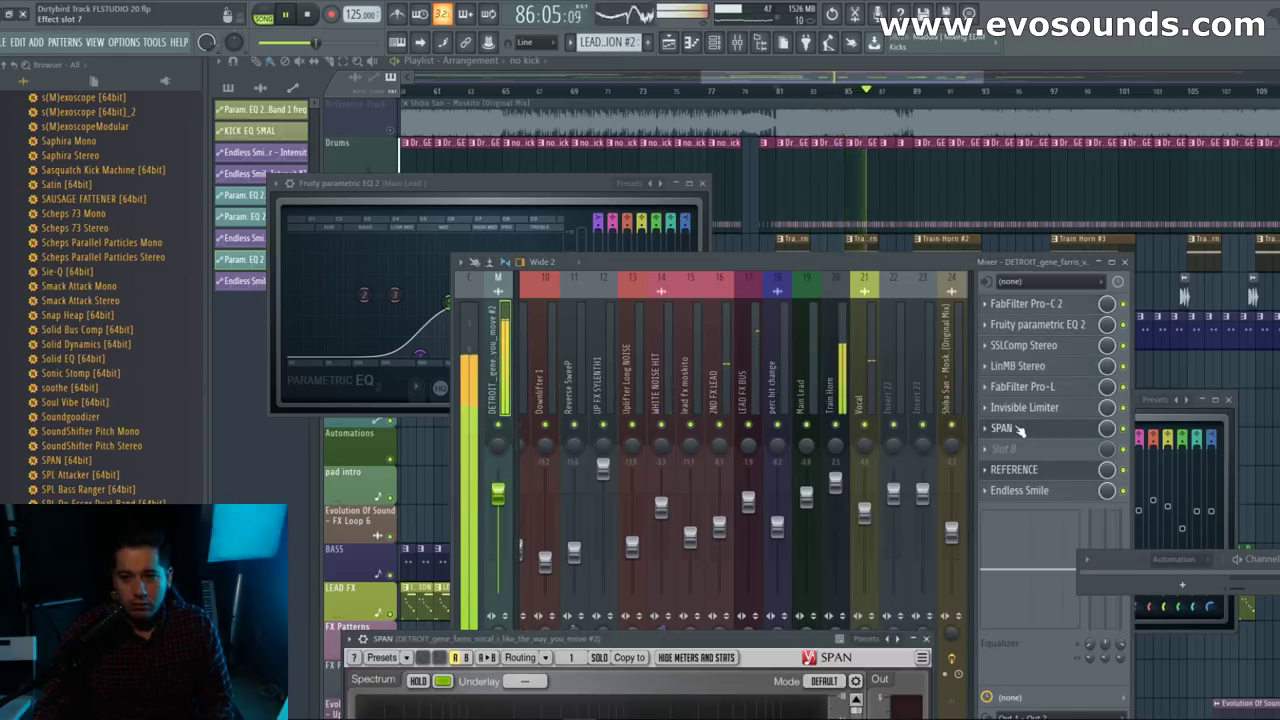
{"action": "left_click_drag", "start_coordinate": [645, 634], "coordinate": [645, 233]}
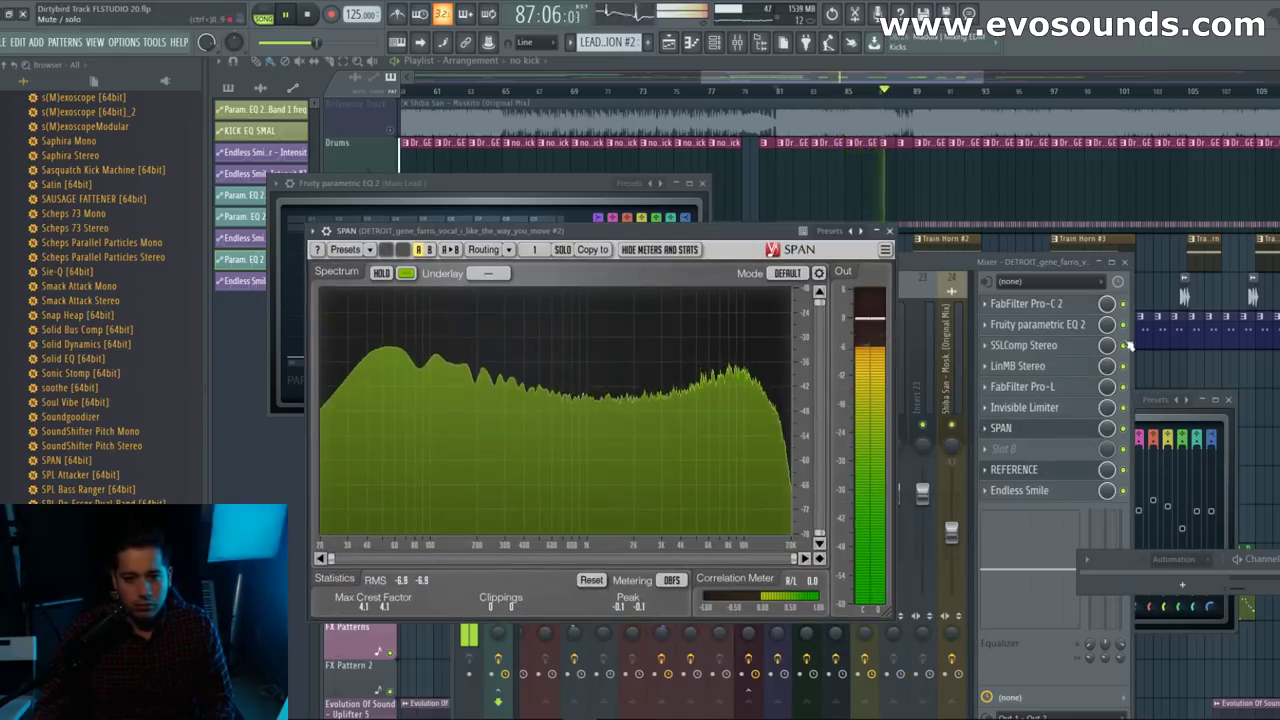
Step: Open REFERENCE on the master, reset its bands and compare the drop's loudness and midrange with the reference
{"action": "left_click", "coordinate": [1024, 476]}
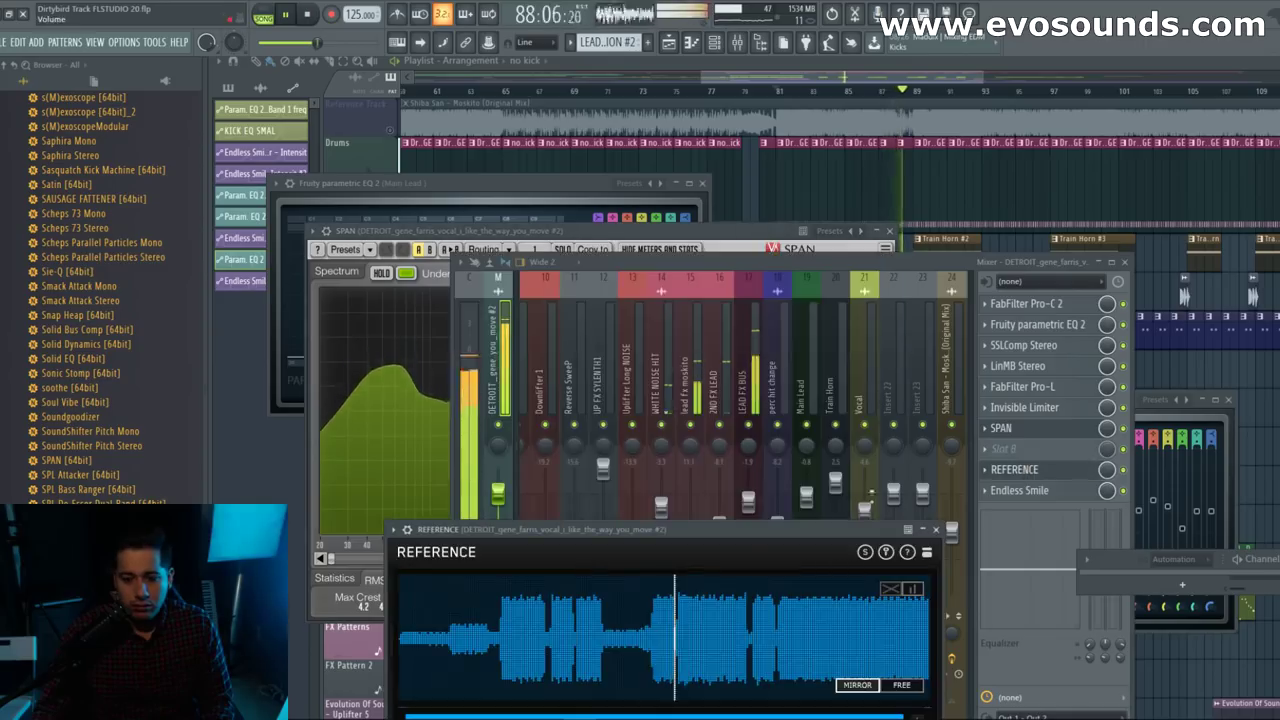
{"action": "left_click_drag", "start_coordinate": [748, 529], "coordinate": [762, 234]}
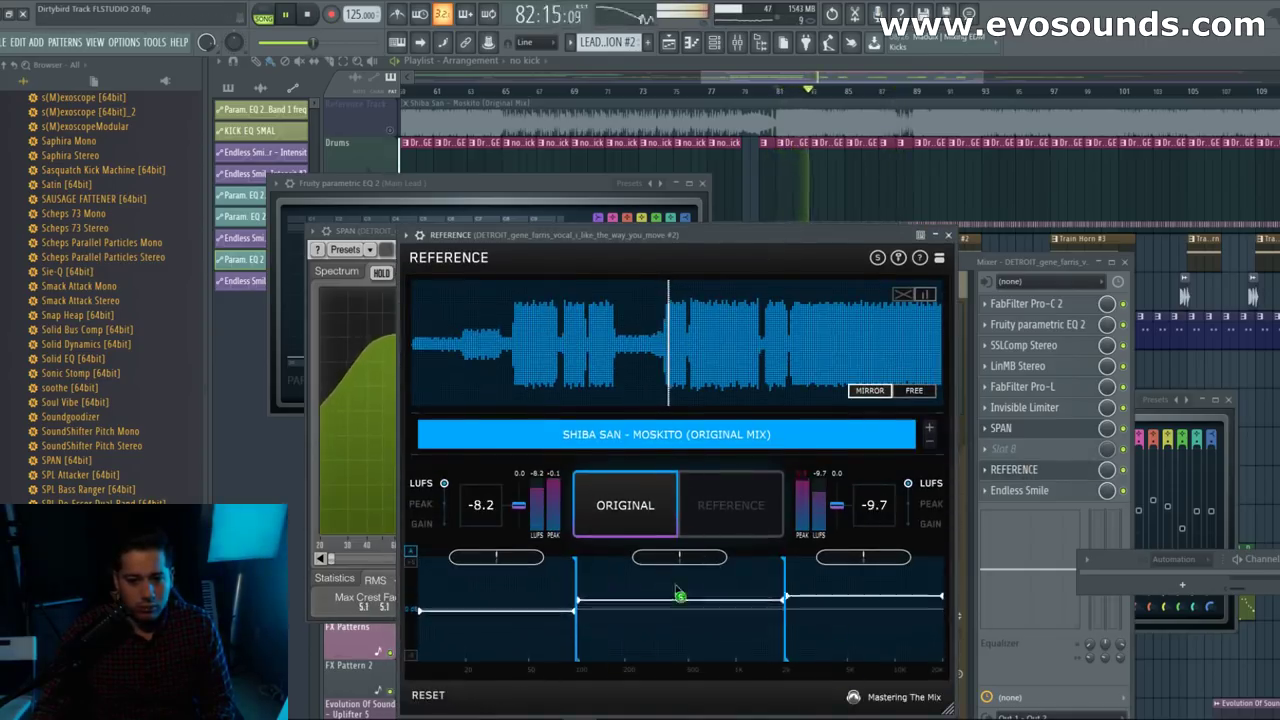
{"action": "left_click", "coordinate": [428, 700]}
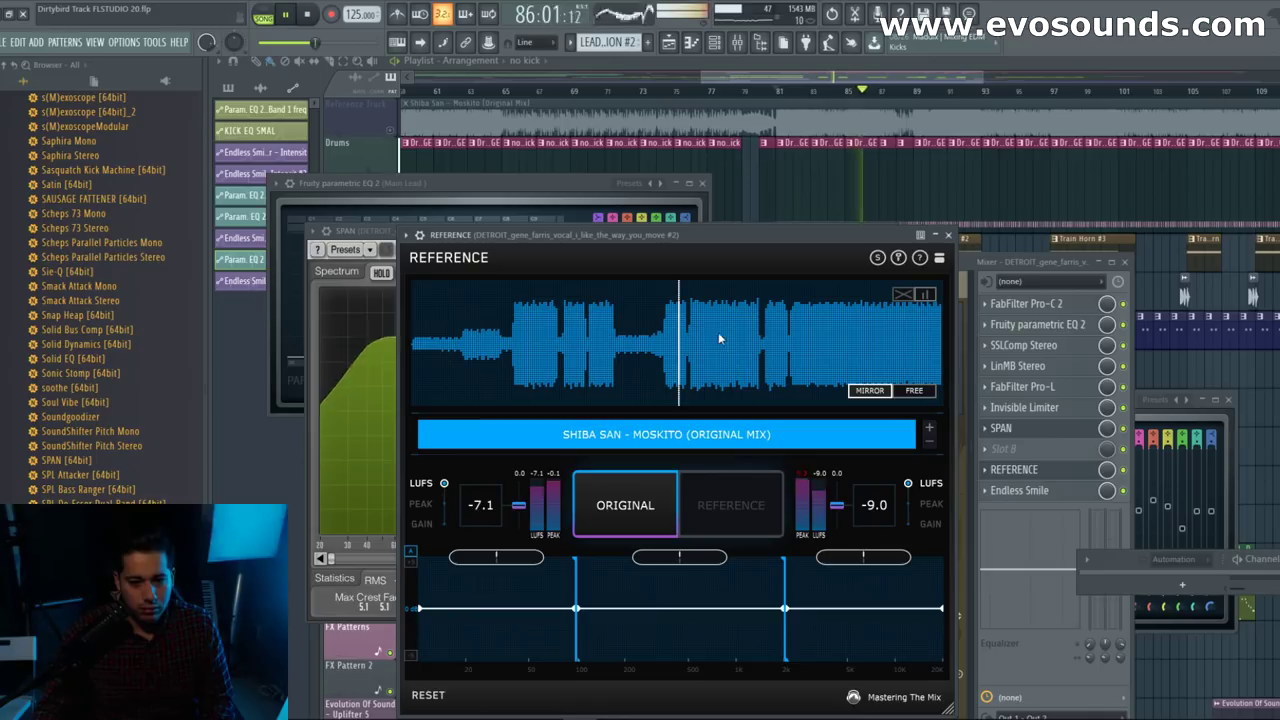
{"action": "left_click", "coordinate": [694, 559]}
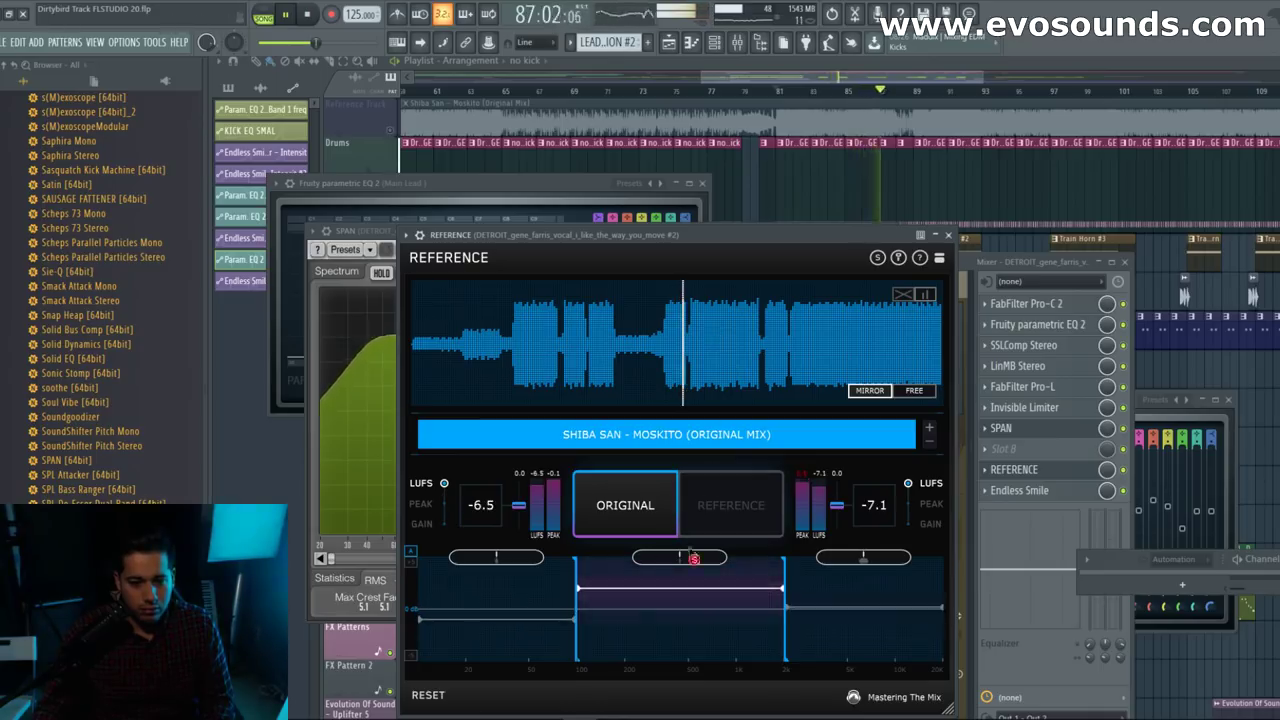
{"action": "left_click_drag", "start_coordinate": [790, 235], "coordinate": [784, 329]}
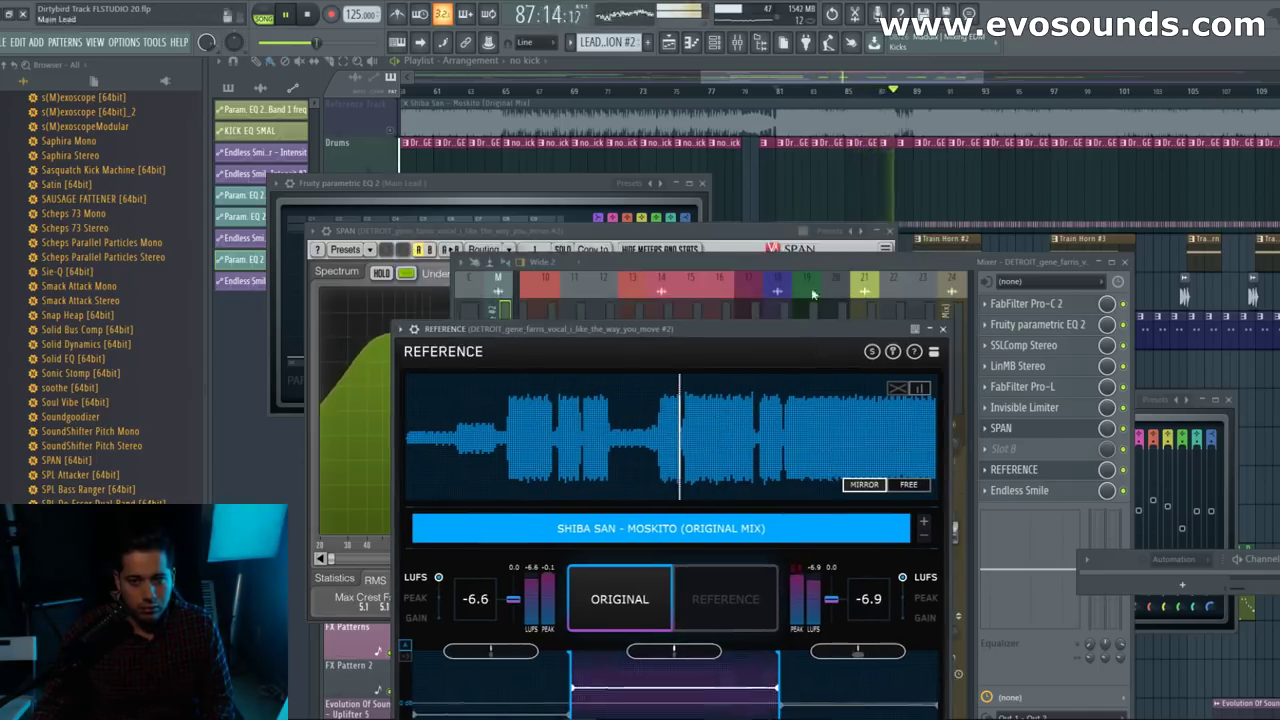
Step: Cue the song at 81:09, reopen the mixer and bring REFERENCE into full view from the master channel
{"action": "left_click", "coordinate": [787, 103]}
{"action": "left_click", "coordinate": [737, 42]}
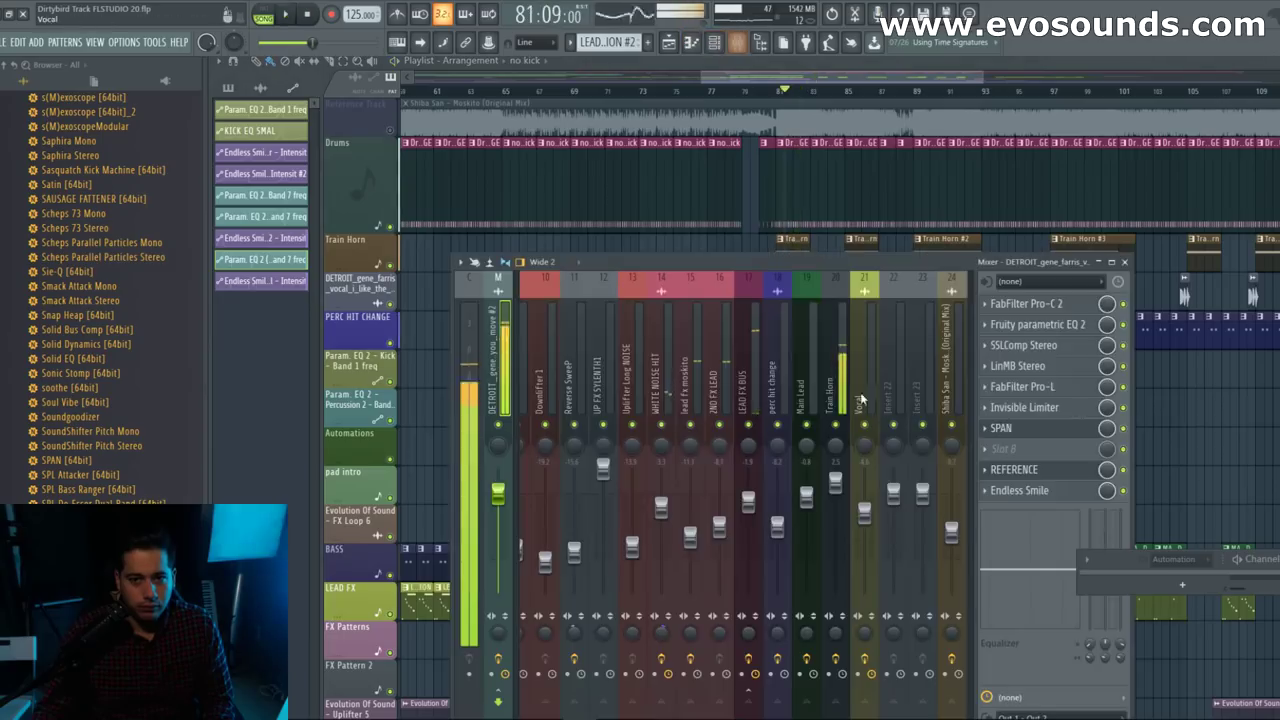
{"action": "left_click", "coordinate": [1014, 470]}
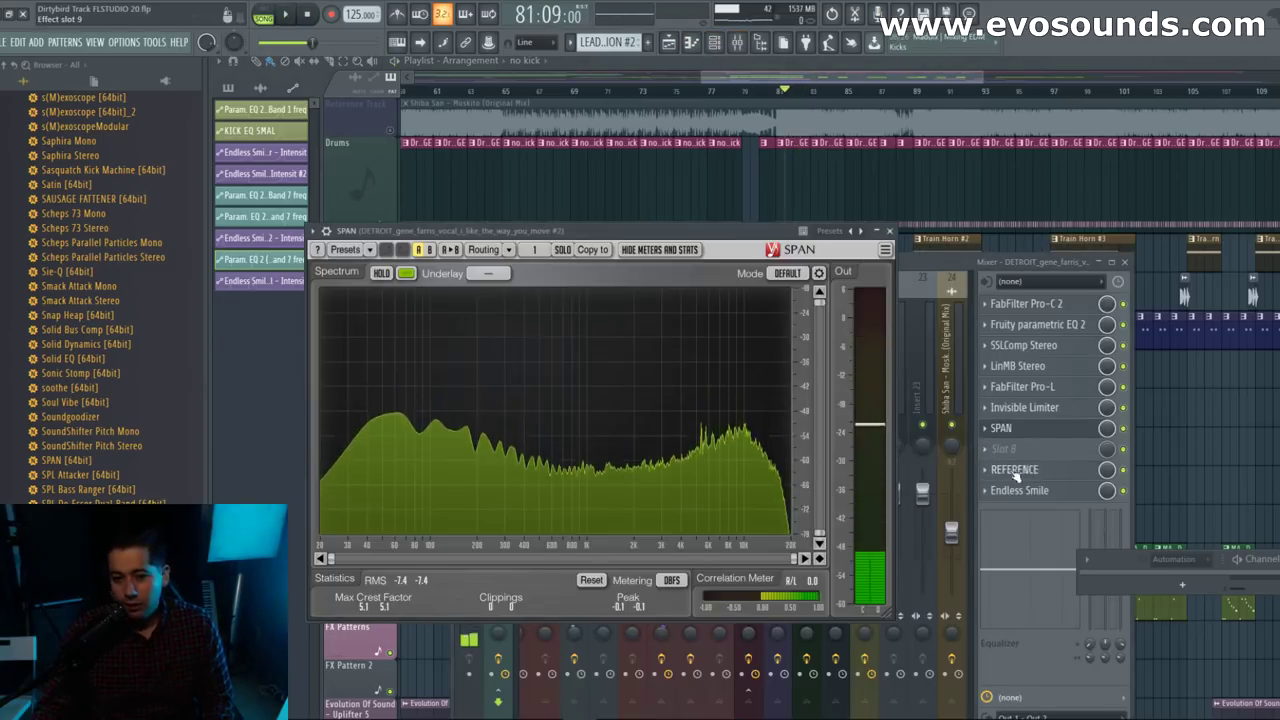
{"action": "left_click", "coordinate": [1016, 470]}
{"action": "left_click_drag", "start_coordinate": [741, 334], "coordinate": [670, 209]}
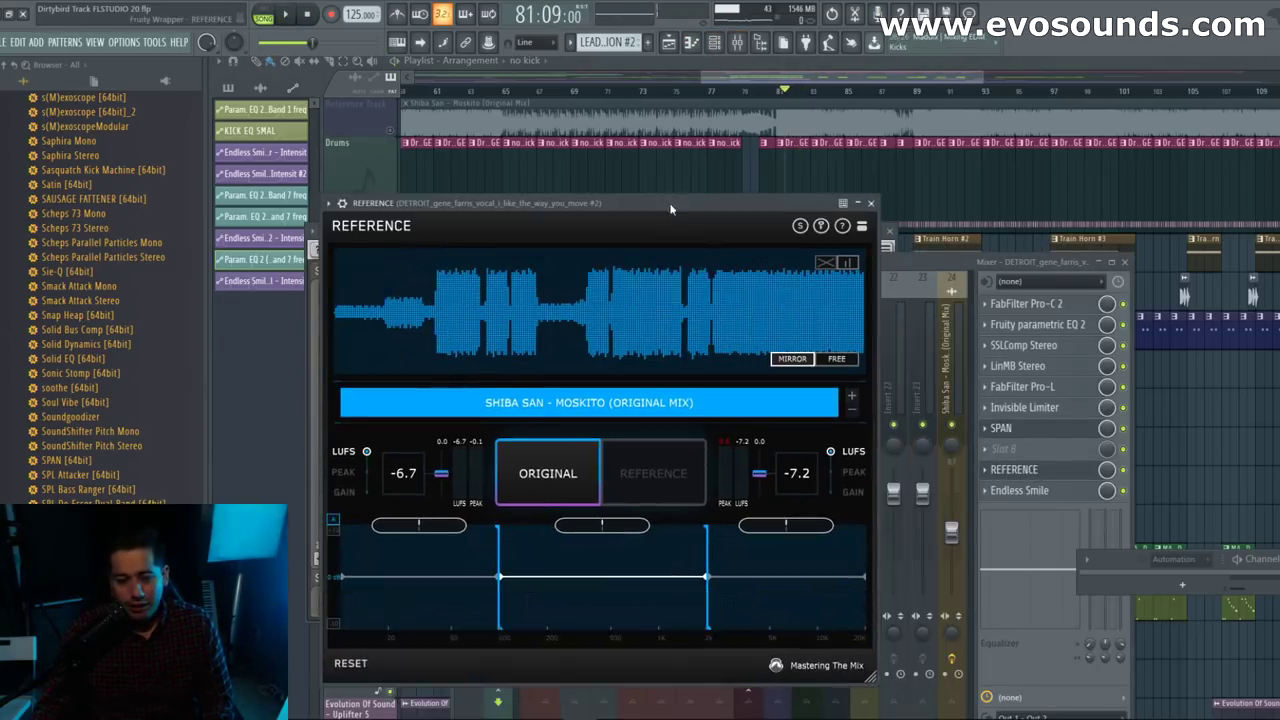
Step: Switch REFERENCE to the reference track, play it briefly from 81:09, stop and switch back to the original
{"action": "left_click", "coordinate": [669, 455]}
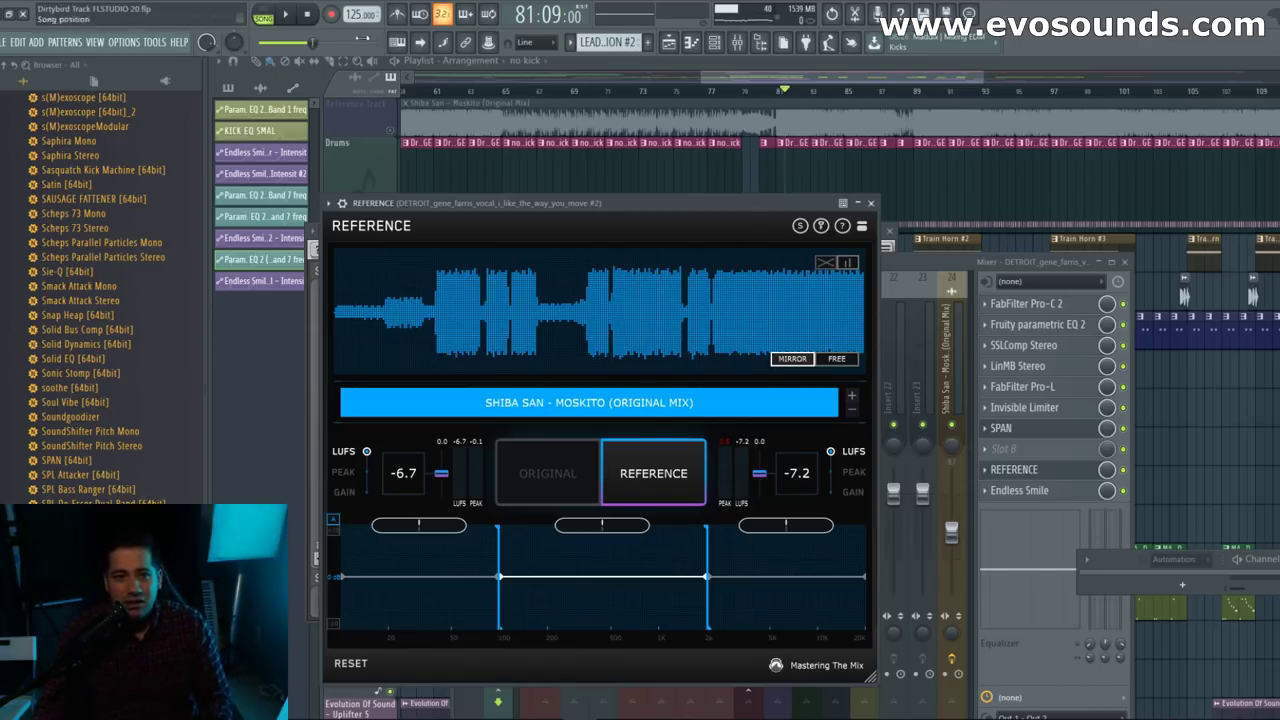
{"action": "key", "text": "space"}
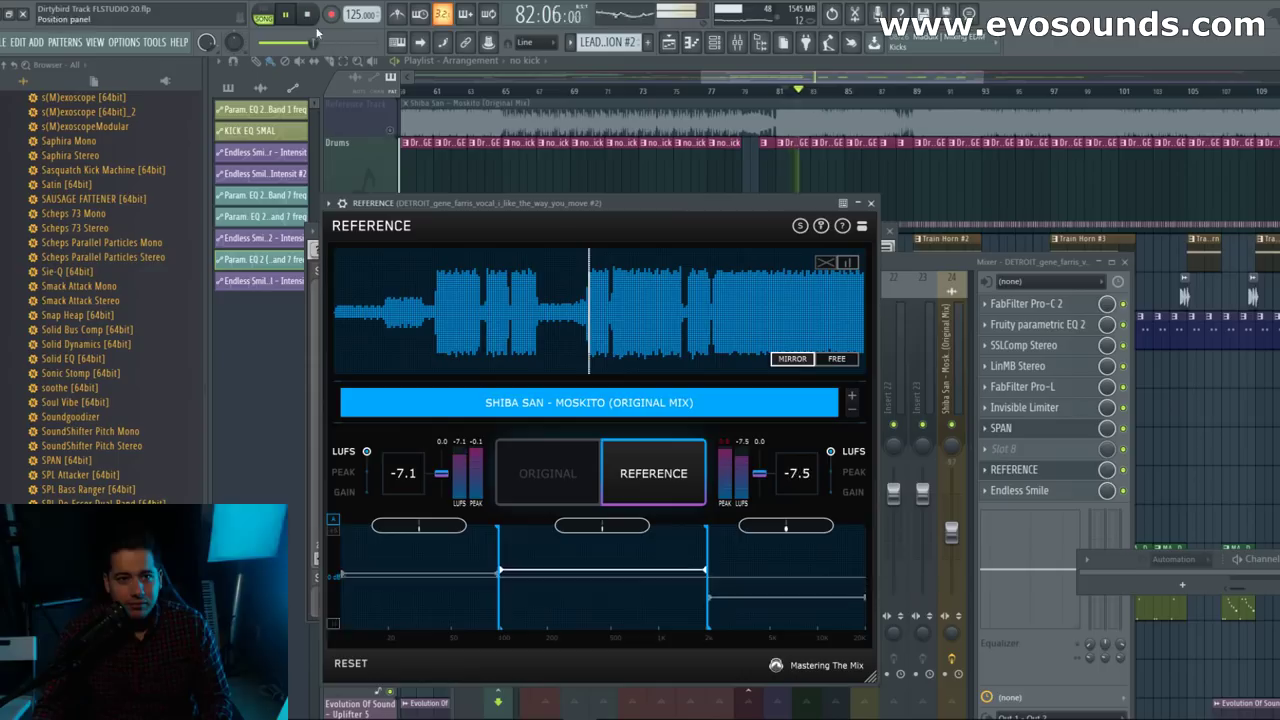
{"action": "left_click", "coordinate": [309, 16]}
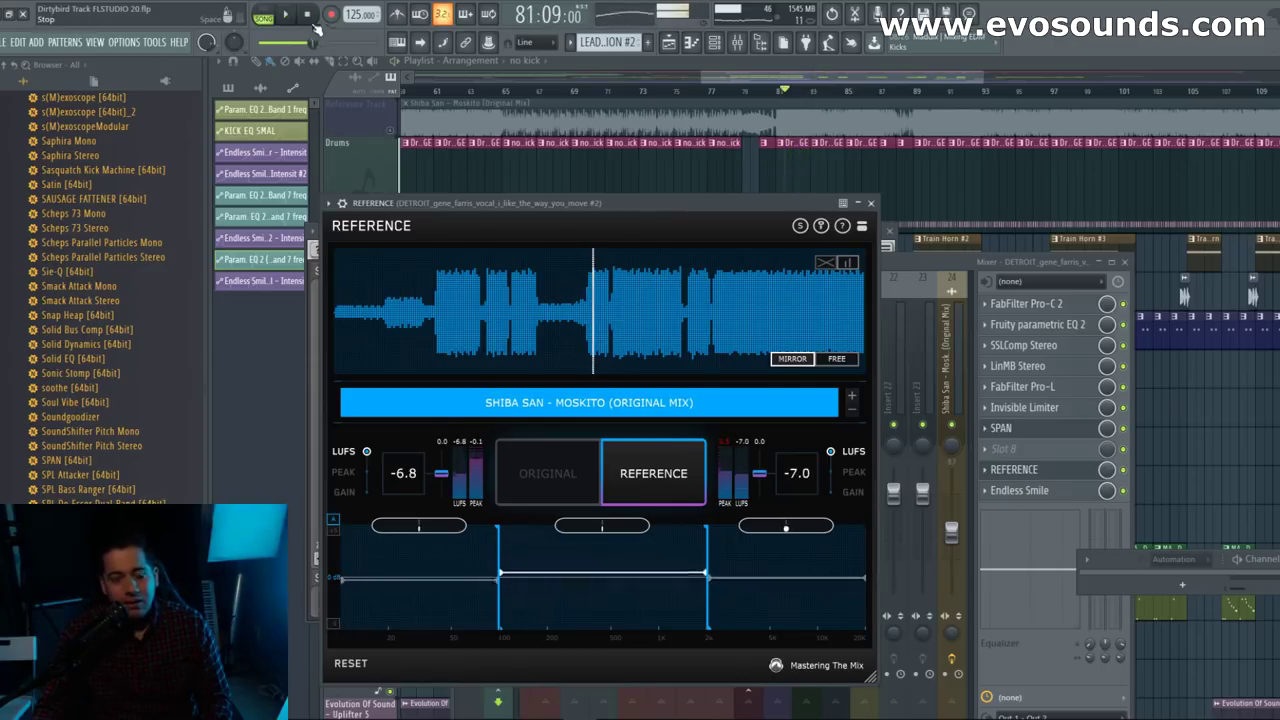
{"action": "left_click", "coordinate": [565, 475]}
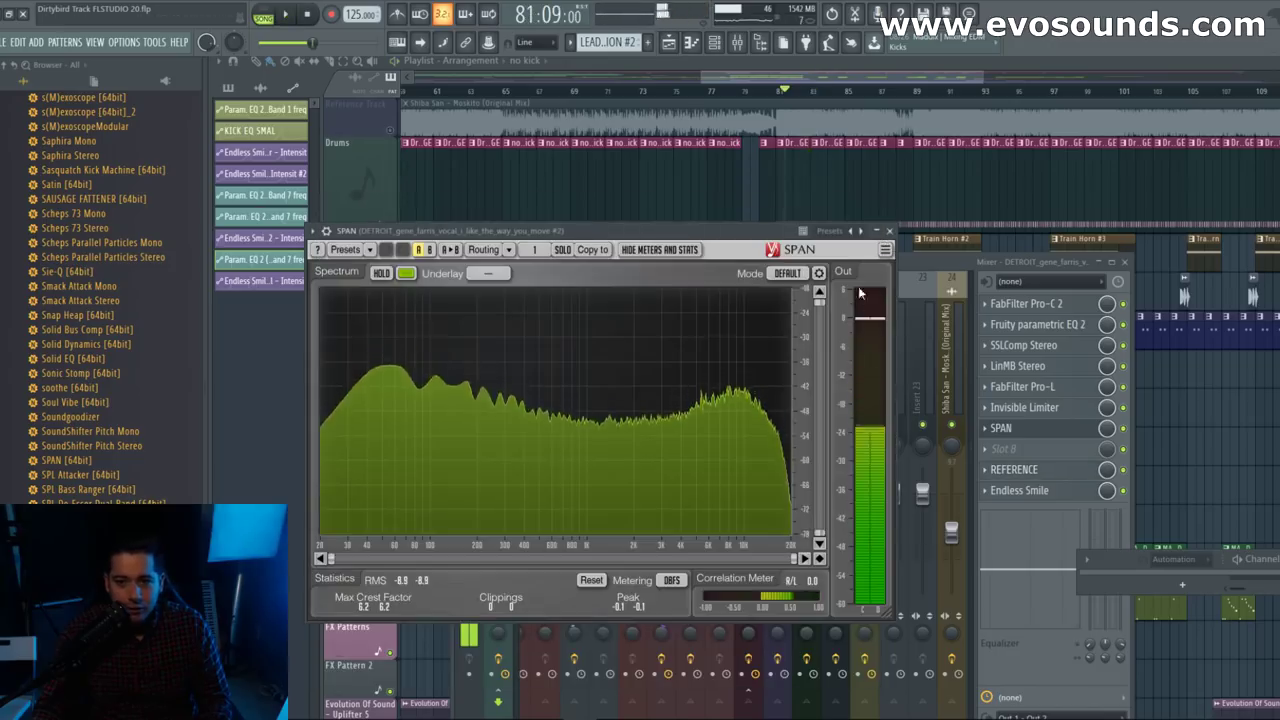
Step: Close SPAN, open the Train Horn channel's Fruity parametric EQ 2 and cut band 6 to about -4.3 dB at 1735 Hz
{"action": "left_click", "coordinate": [888, 231]}
{"action": "left_click", "coordinate": [785, 382]}
{"action": "left_click", "coordinate": [806, 382]}
{"action": "left_click", "coordinate": [858, 385]}
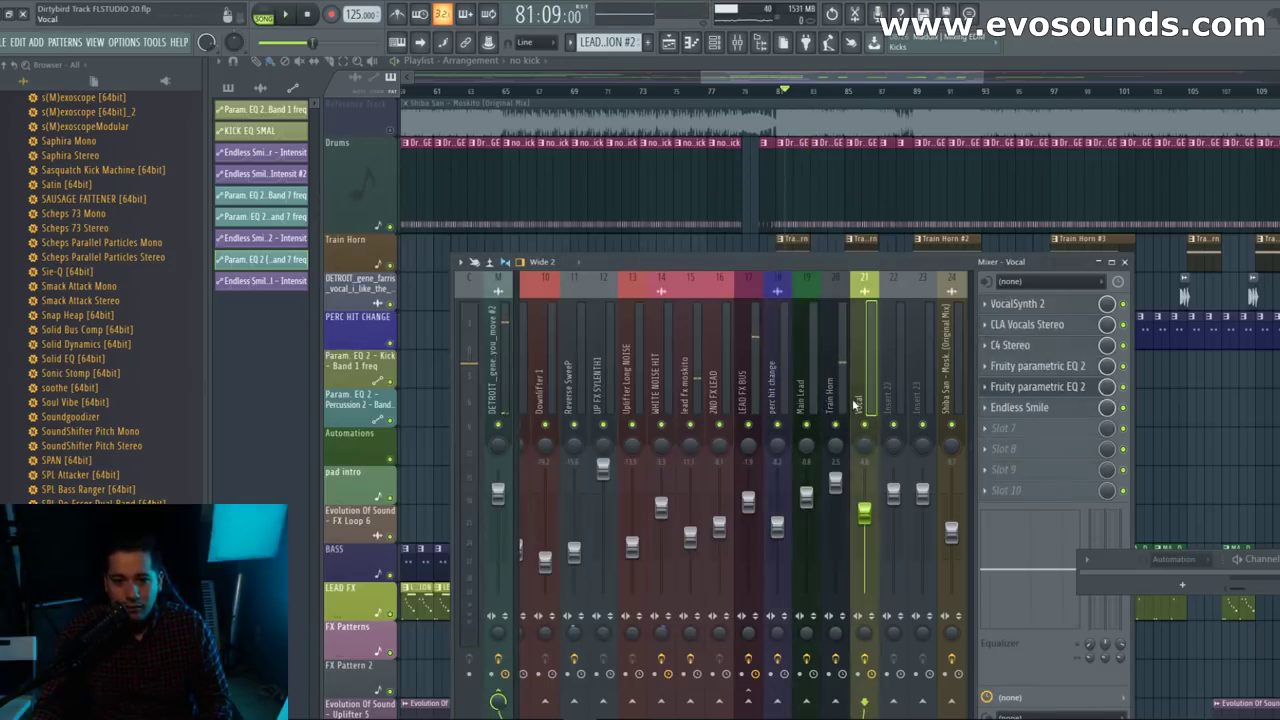
{"action": "left_click", "coordinate": [830, 385]}
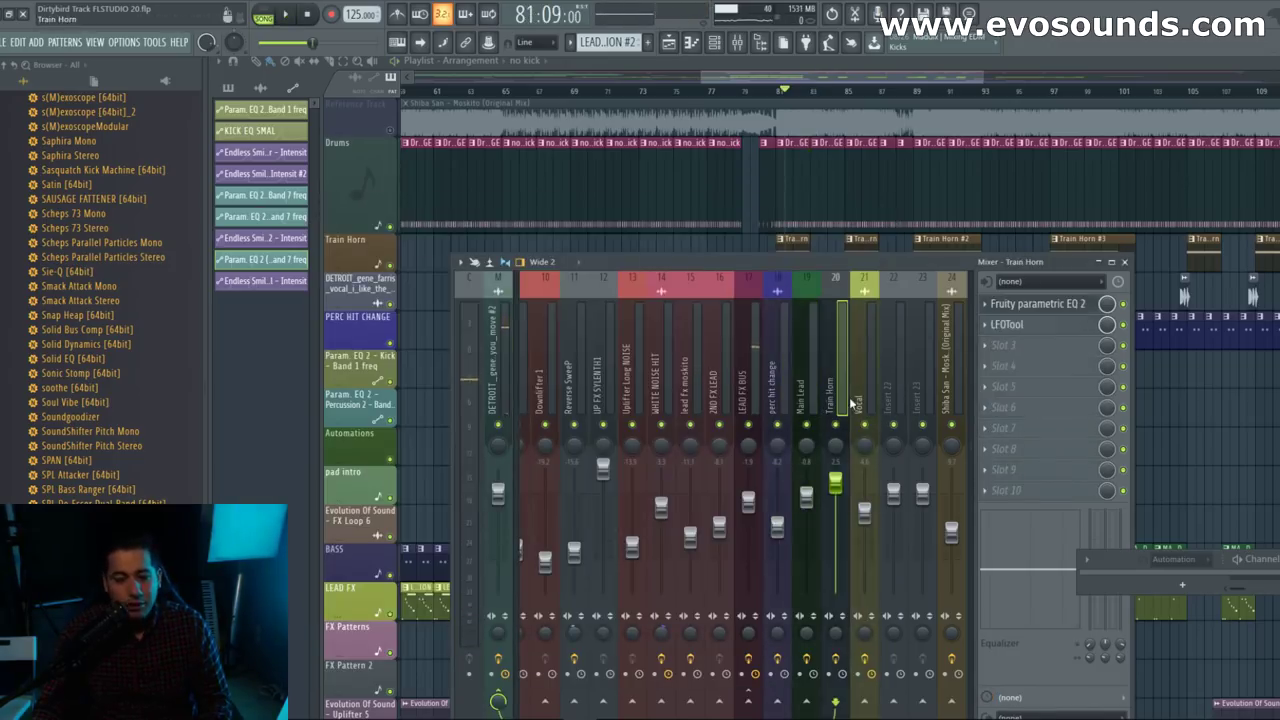
{"action": "left_click", "coordinate": [1046, 311]}
{"action": "left_click_drag", "start_coordinate": [984, 405], "coordinate": [601, 315]}
{"action": "left_click_drag", "start_coordinate": [632, 423], "coordinate": [607, 433]}
{"action": "key", "text": "space"}
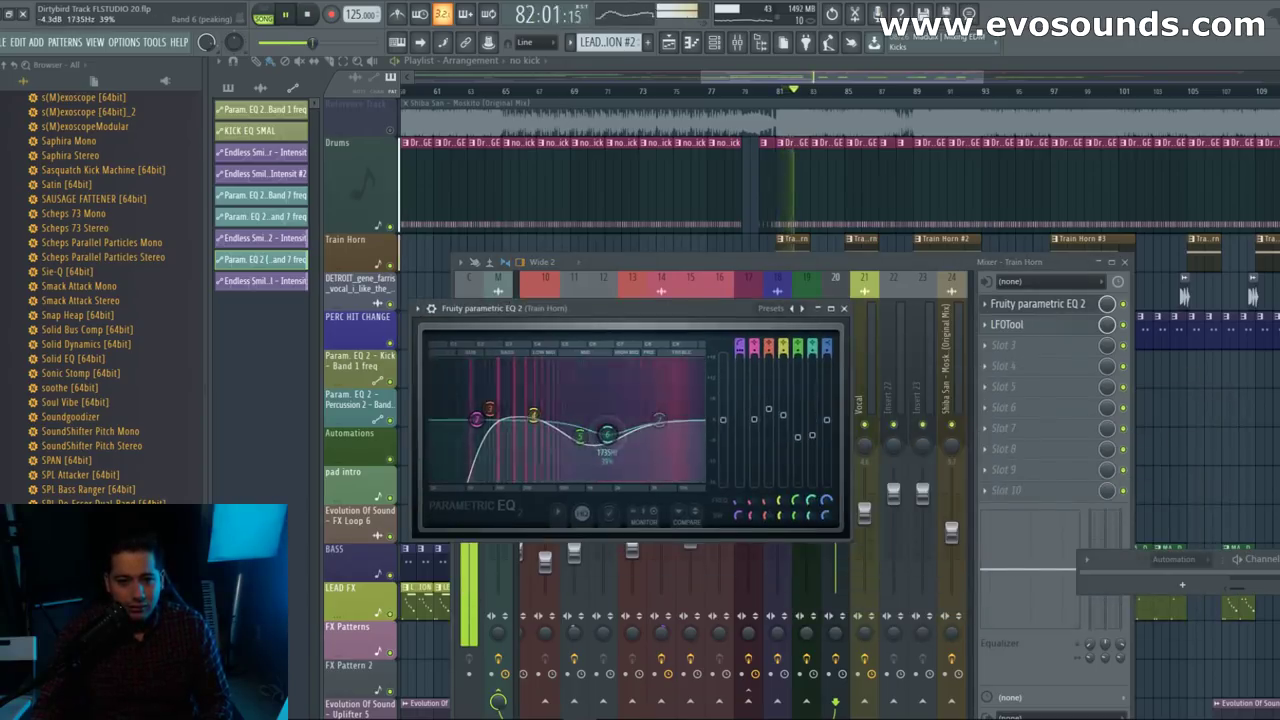
Step: Move the Train Horn EQ's band 5 to about -7.3 dB at 427 Hz, audition the cut and close the EQ
{"action": "key", "text": "space"}
{"action": "left_click_drag", "start_coordinate": [580, 437], "coordinate": [552, 443]}
{"action": "key", "text": "space"}
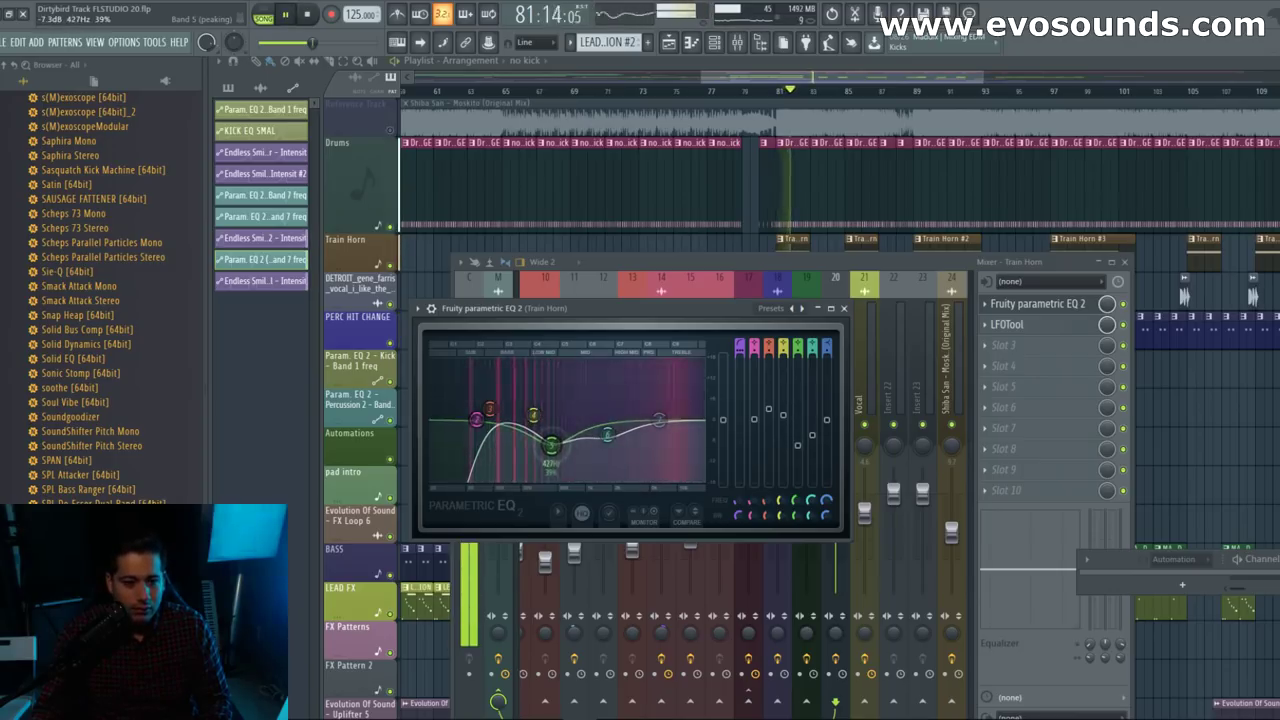
{"action": "key", "text": "space"}
{"action": "left_click", "coordinate": [843, 308]}
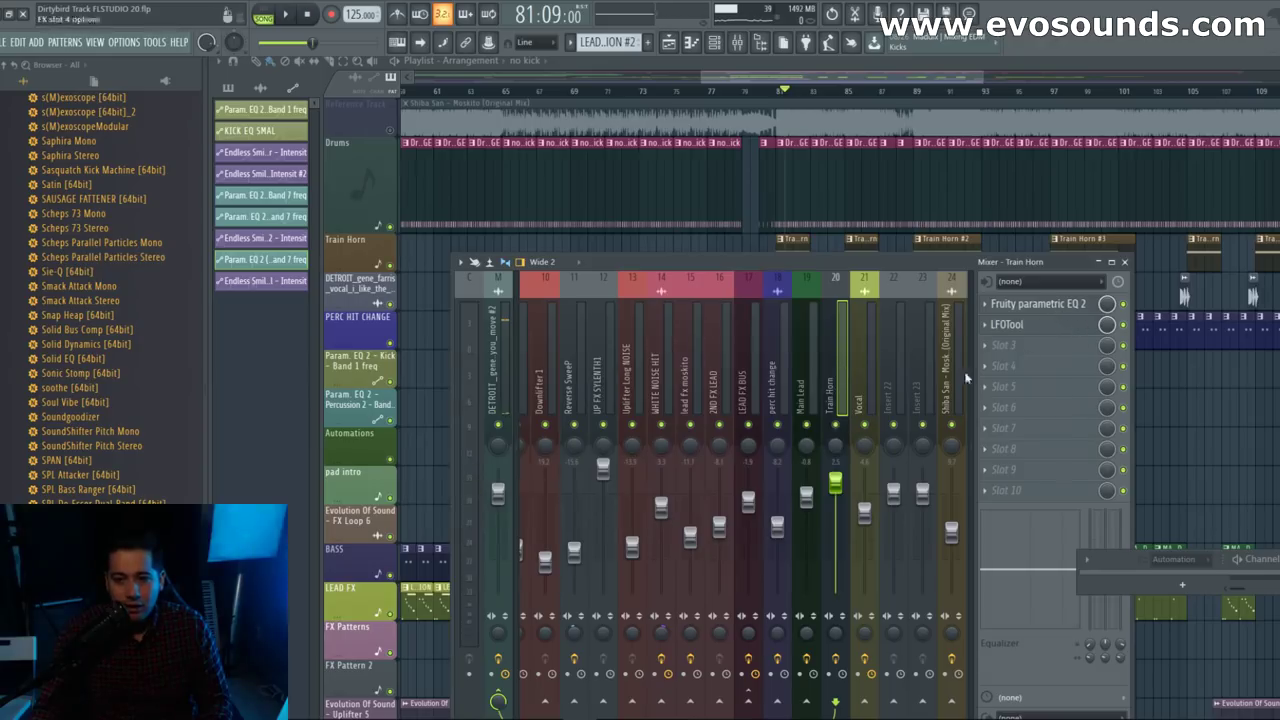
Step: Review the loudness readings in REFERENCE on the master channel and close the plugin
{"action": "left_click", "coordinate": [488, 420]}
{"action": "left_click", "coordinate": [1020, 469]}
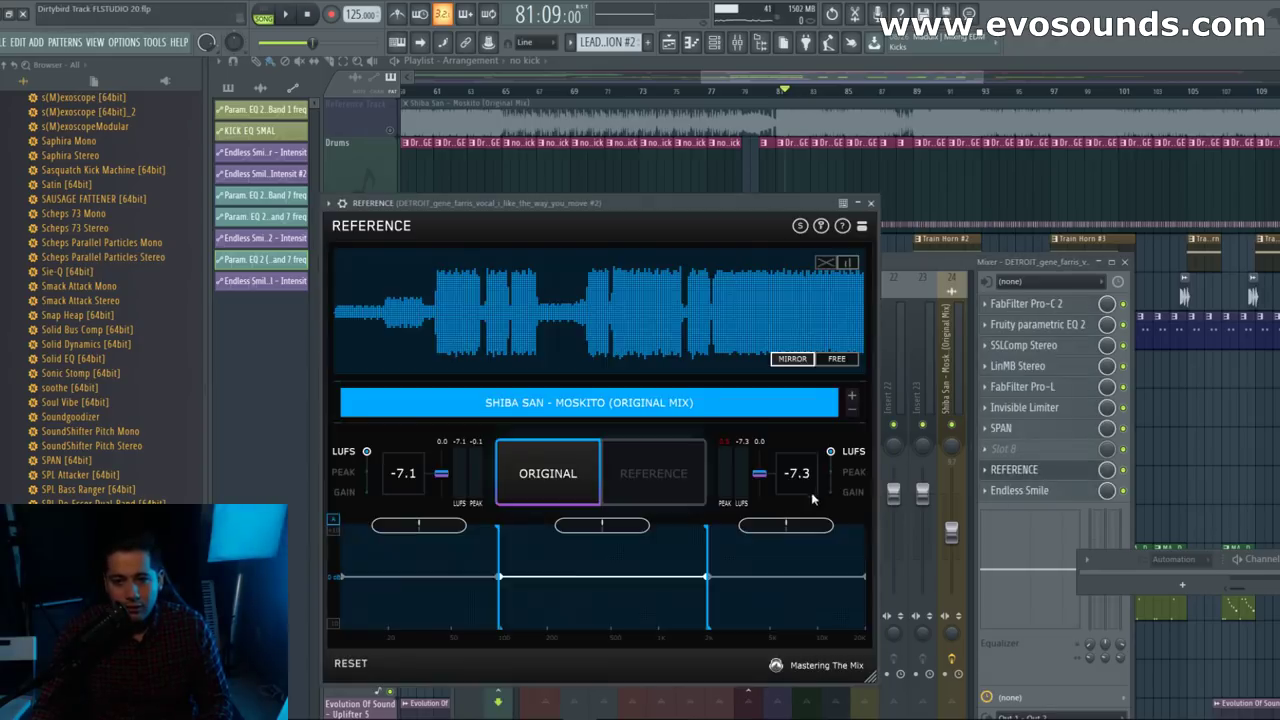
{"action": "left_click", "coordinate": [872, 203]}
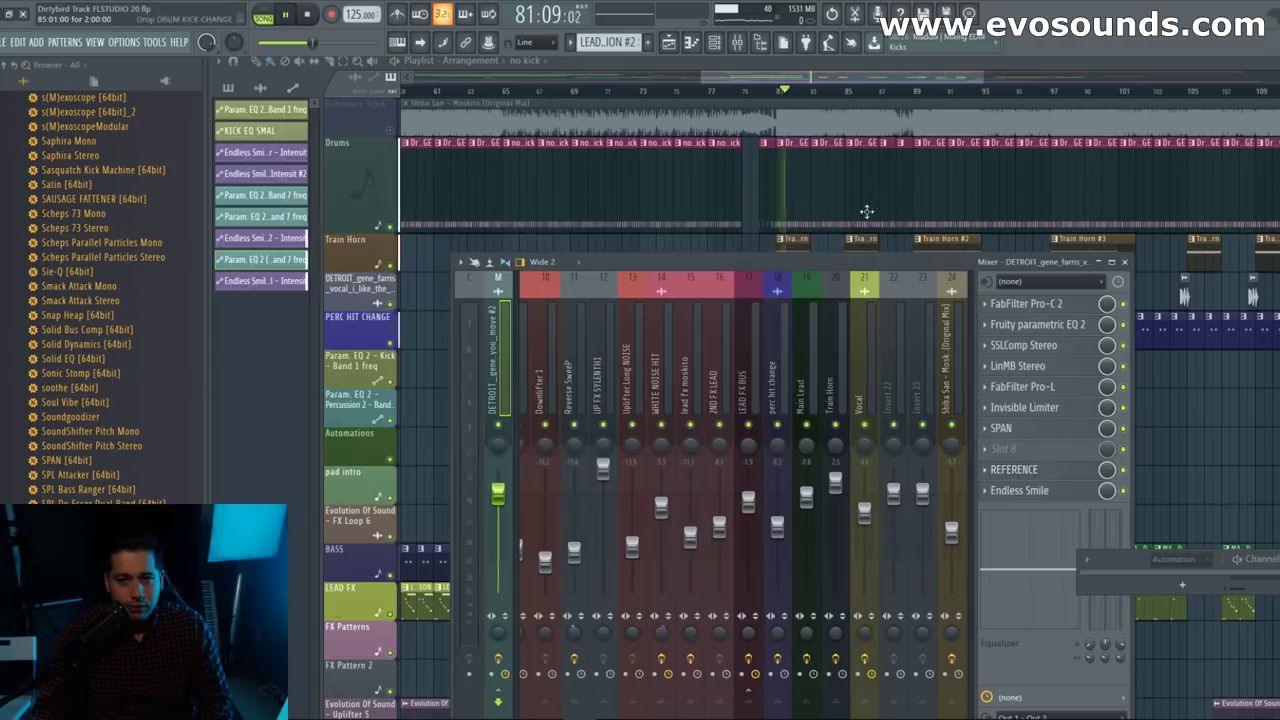
Step: Cue playback at bar 78, hide the mixer and audition the transition into the second drop
{"action": "key", "text": "space"}
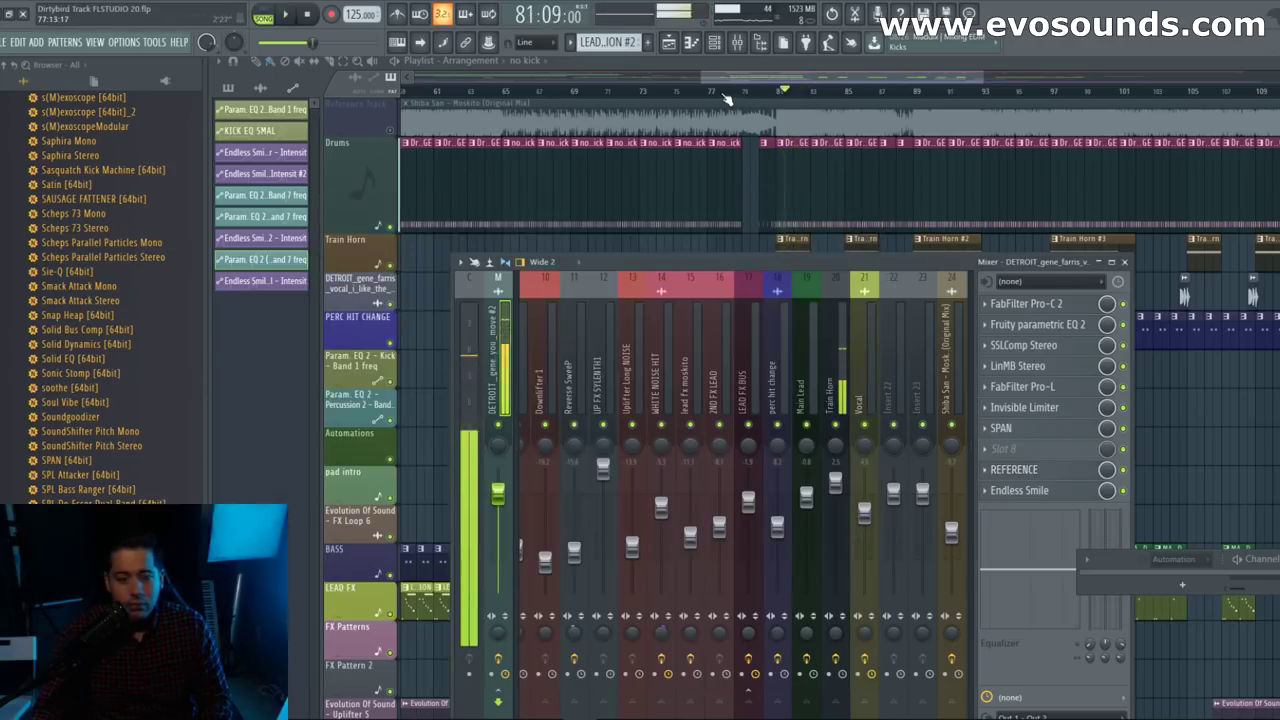
{"action": "left_click", "coordinate": [729, 92]}
{"action": "key", "text": "F9"}
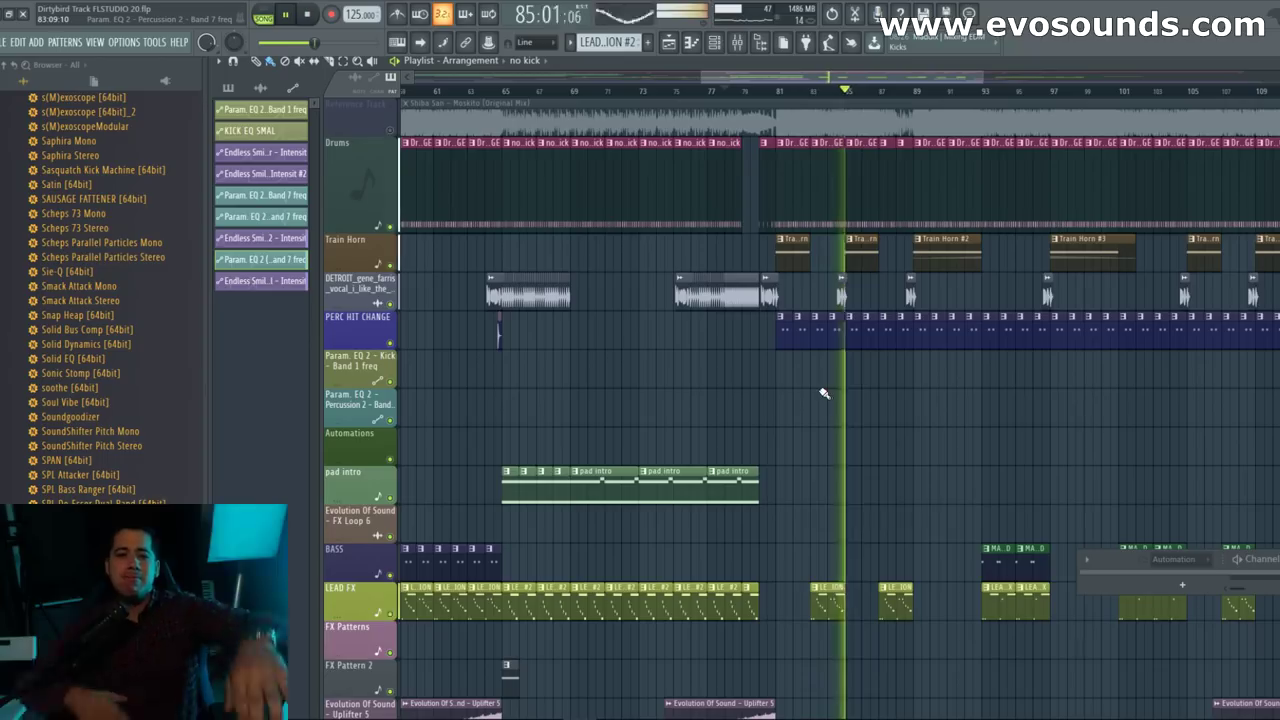
{"action": "key", "text": "space"}
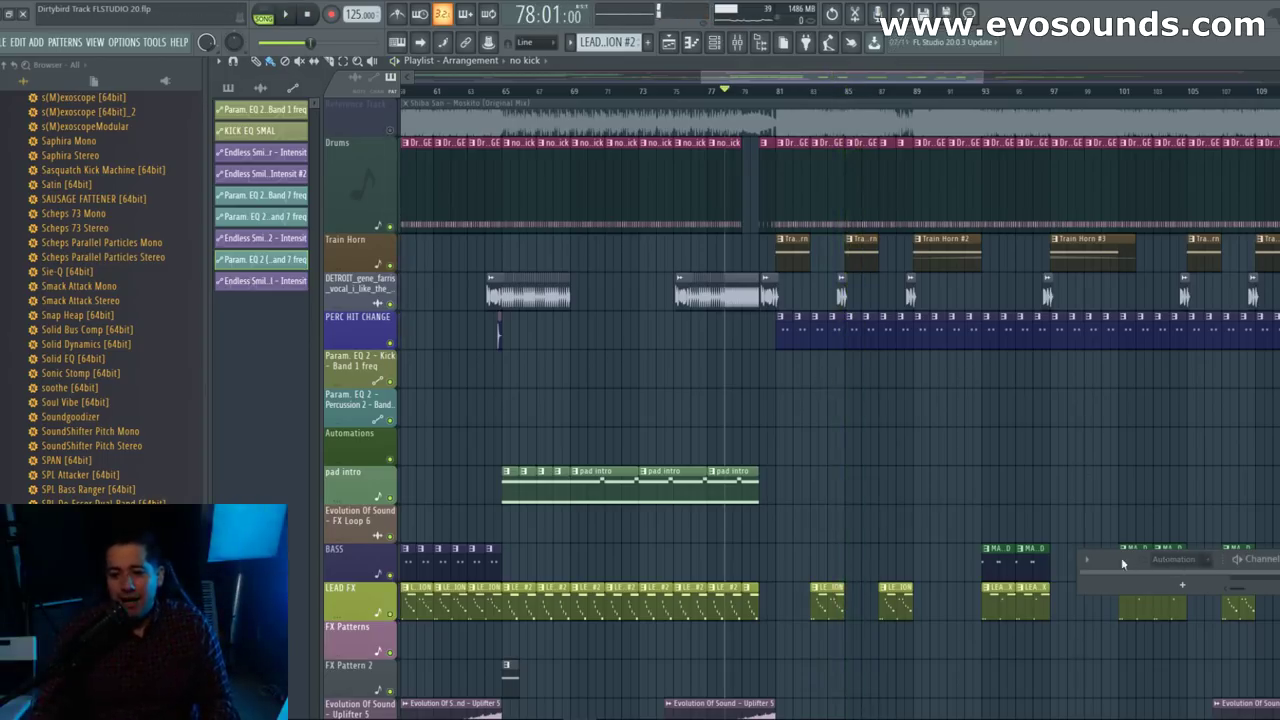
Step: Move the channel rack further into view and examine the whole arrangement in the playlist
{"action": "left_click_drag", "start_coordinate": [1122, 563], "coordinate": [659, 367]}
{"action": "scroll", "coordinate": [679, 345], "scroll_direction": "down", "scroll_amount": 5, "text": "ctrl"}
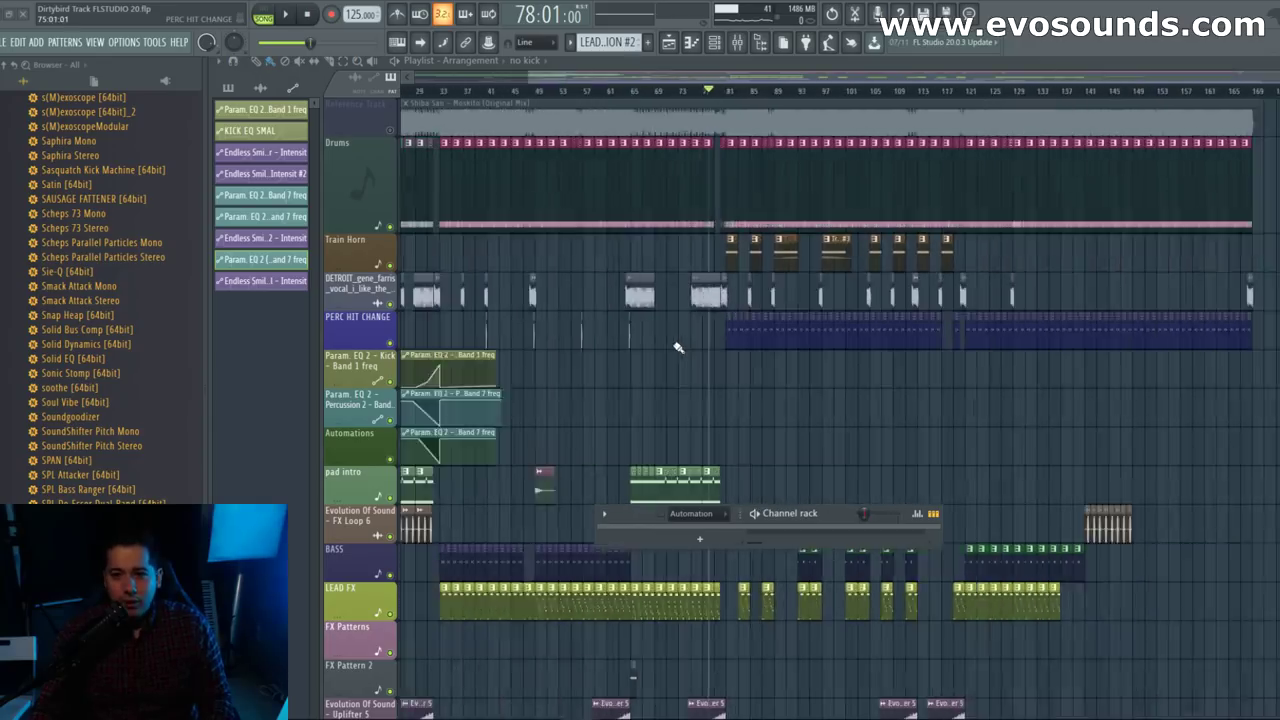
{"action": "scroll", "coordinate": [814, 370], "scroll_direction": "down", "scroll_amount": 1}
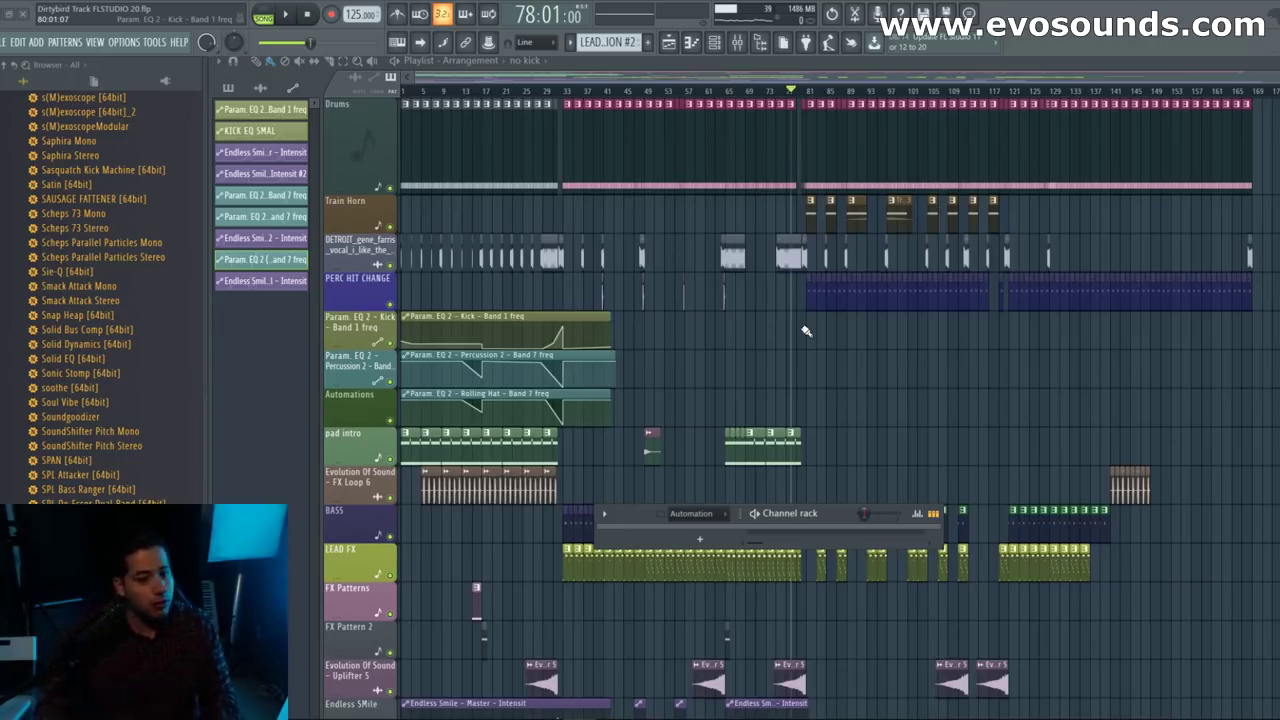
Step: Compare the track's loudness with the reference track in the master channel's REFERENCE plugin, keeping the channel rack clear of it, and close the plugin
{"action": "left_click", "coordinate": [746, 40]}
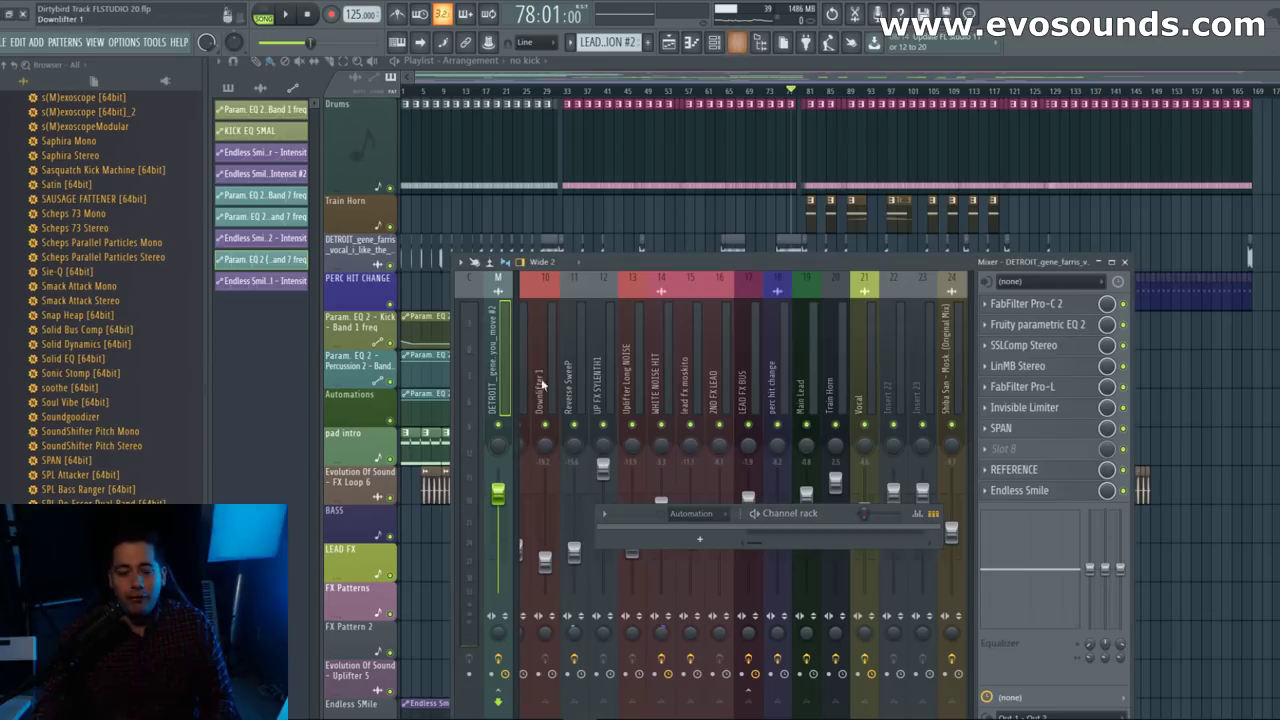
{"action": "left_click", "coordinate": [1030, 472]}
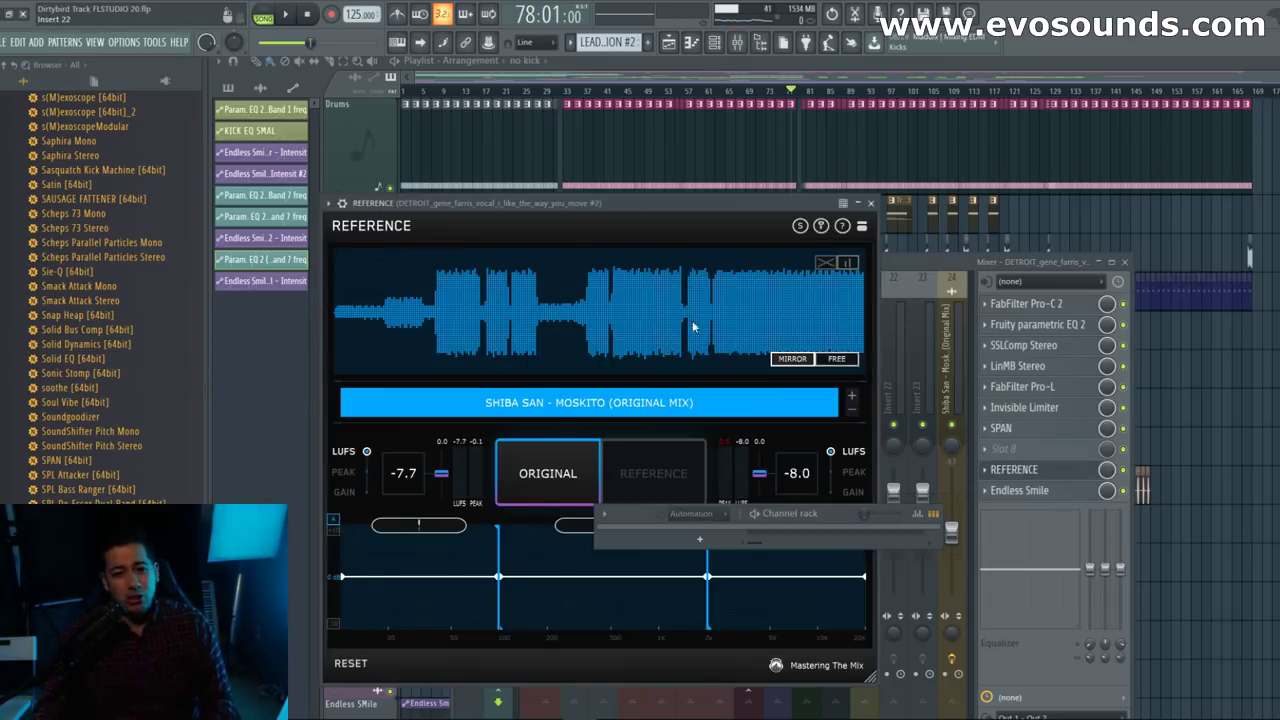
{"action": "left_click_drag", "start_coordinate": [619, 232], "coordinate": [463, 144]}
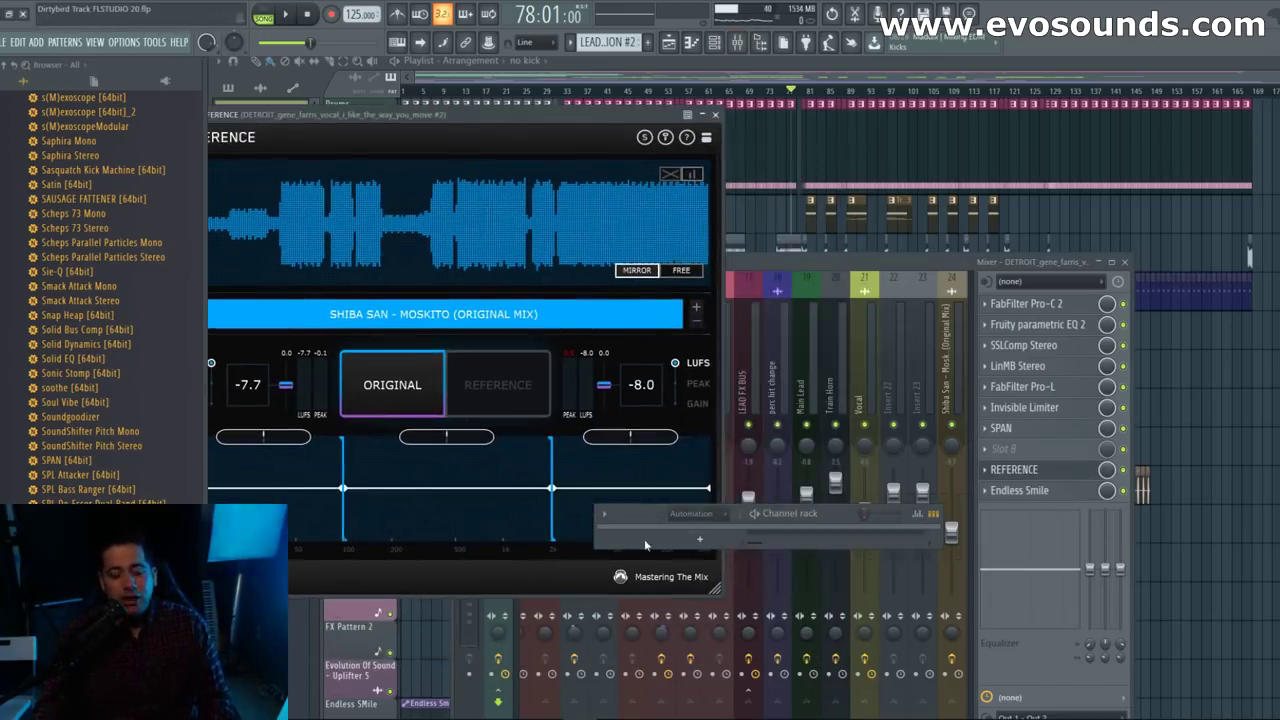
{"action": "left_click_drag", "start_coordinate": [646, 543], "coordinate": [650, 628]}
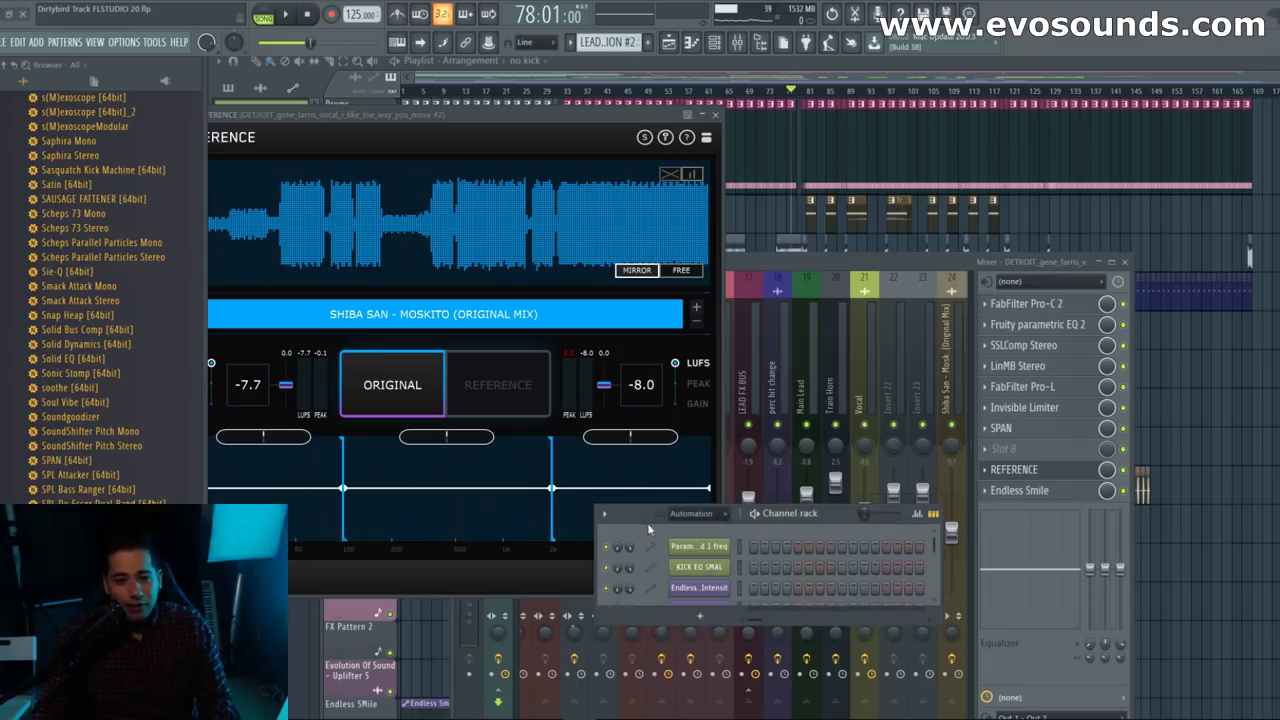
{"action": "left_click_drag", "start_coordinate": [650, 515], "coordinate": [860, 632]}
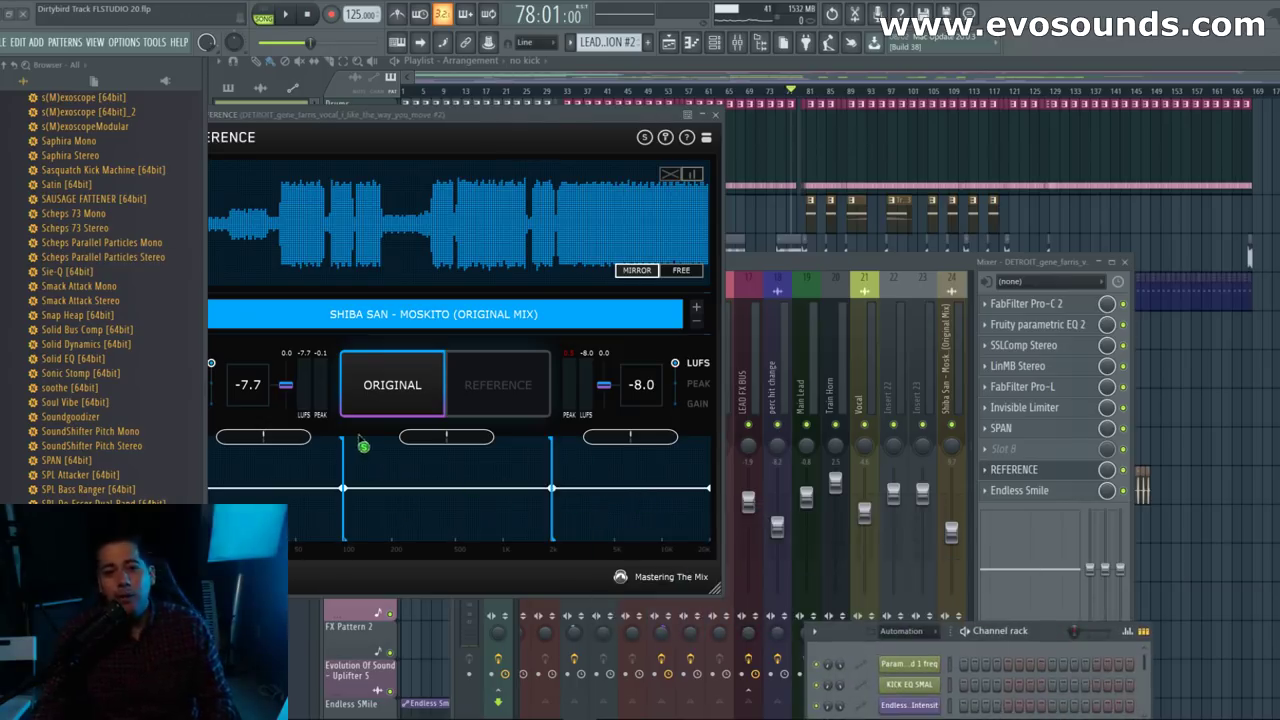
{"action": "left_click_drag", "start_coordinate": [498, 118], "coordinate": [779, 167]}
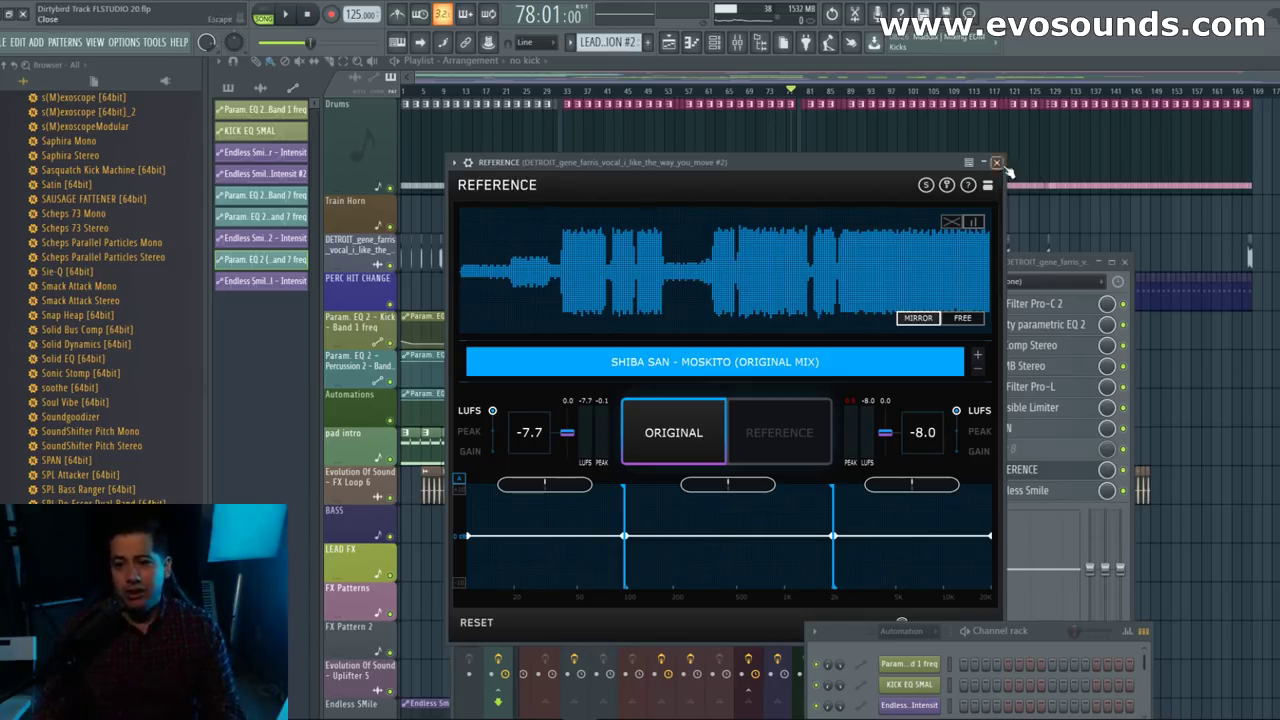
{"action": "left_click", "coordinate": [996, 162]}
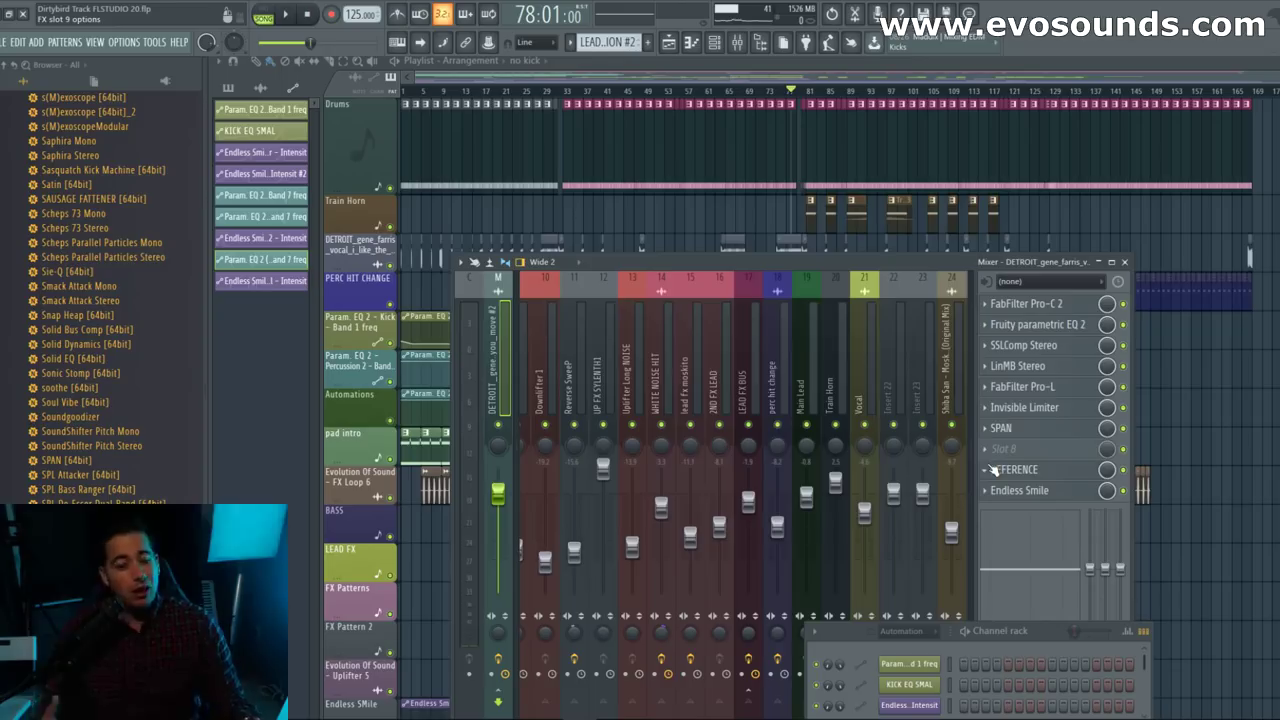